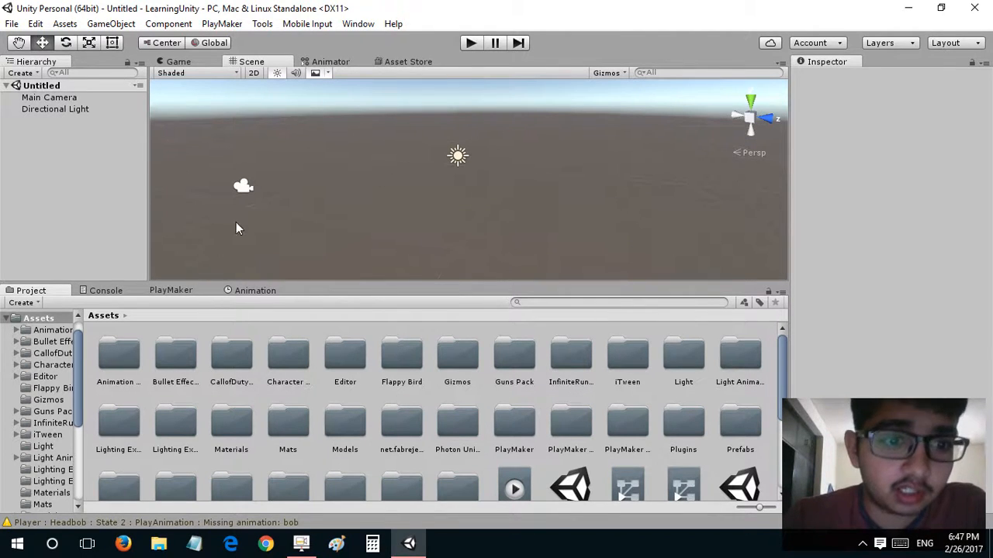
Show the PlayMaker editor in the lower area and enlarge the Scene view by moving the divider down.
left_click(167, 291)
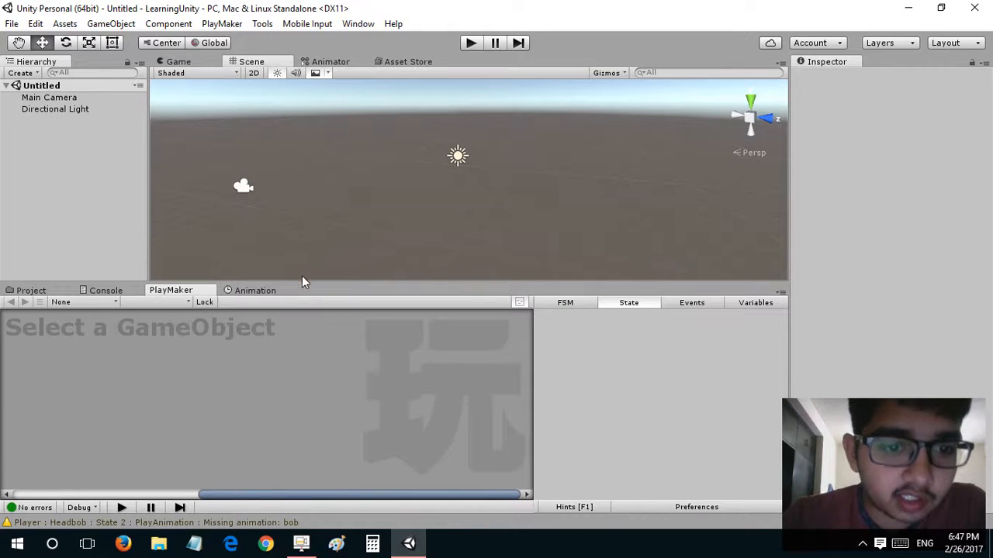
left_click_drag(303, 285, 305, 311)
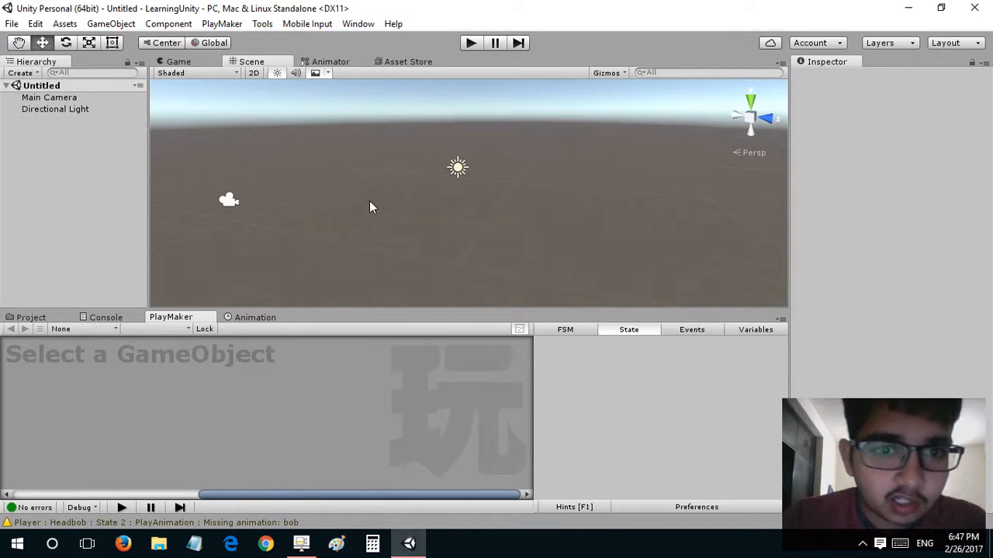
right_click_drag(369, 201, 235, 179)
right_click_drag(257, 230, 350, 212)
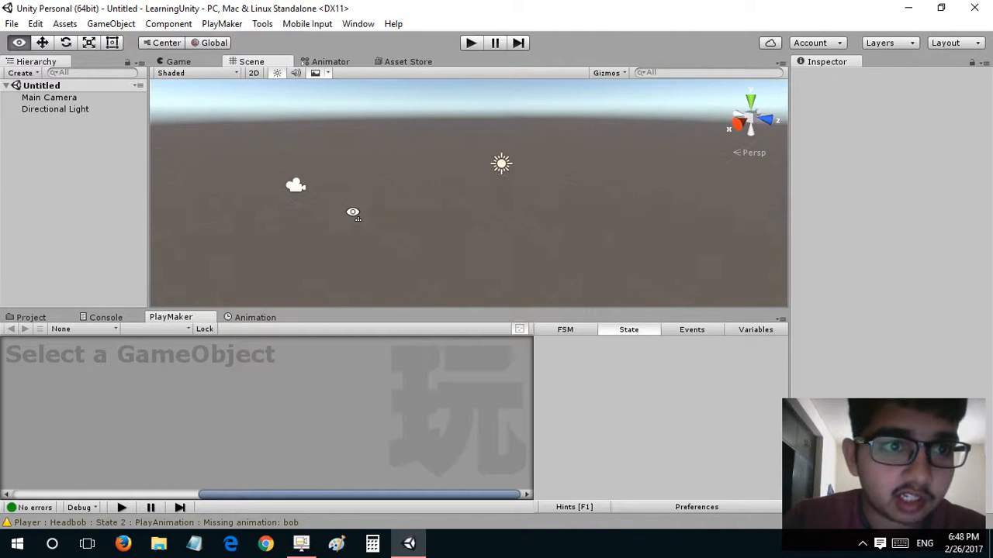
right_click(67, 163)
left_click(235, 254)
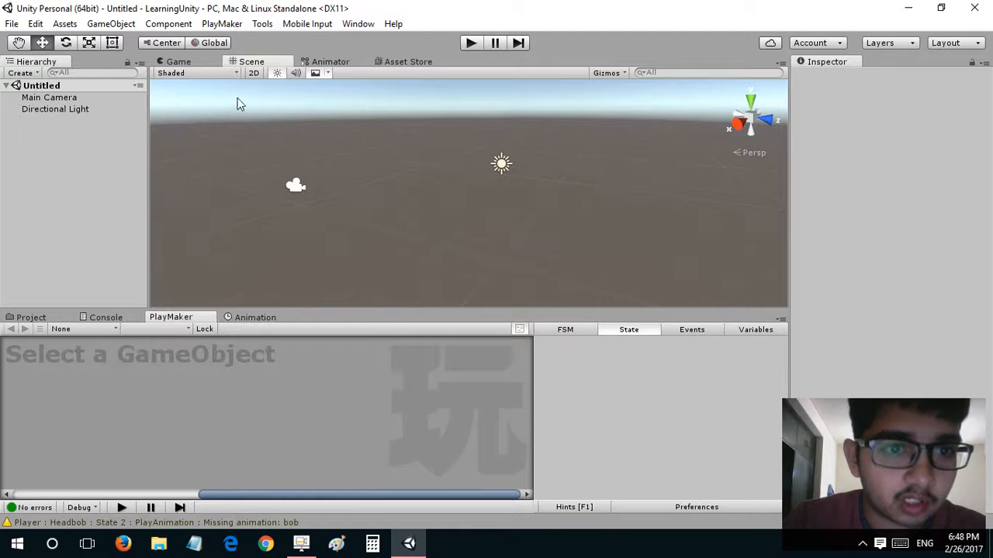
Hide the statistics overlay in the Game view and return to the Scene view.
left_click(209, 61)
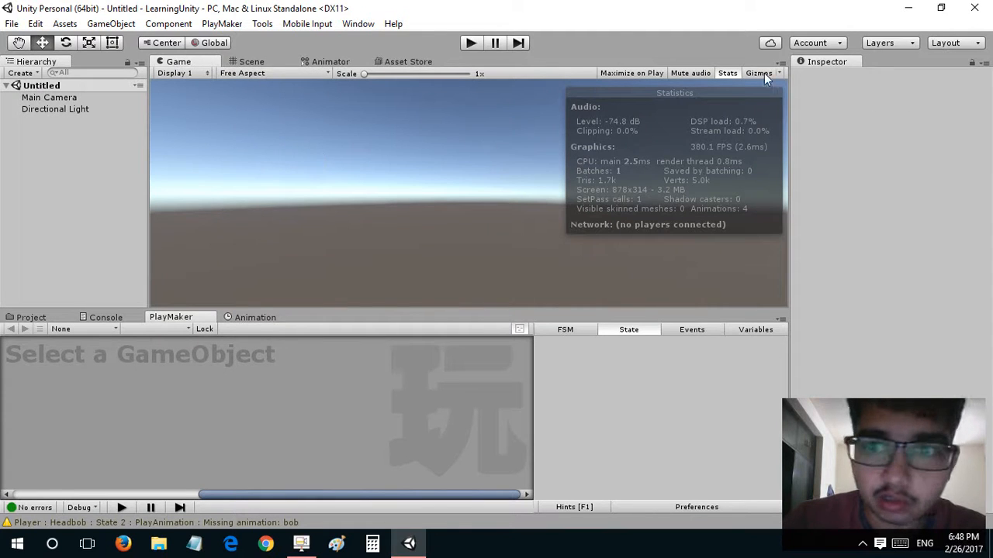
left_click(726, 71)
left_click(256, 62)
Preview the empty scene in 2D mode and return the Scene view to 3D perspective.
left_click_drag(272, 109, 399, 201, "alt")
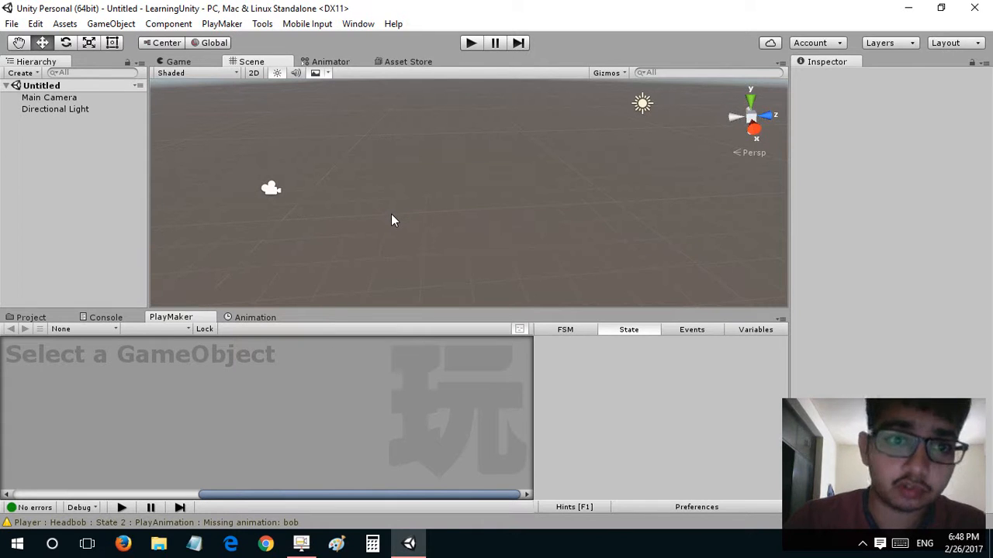
left_click(252, 72)
left_click(253, 72)
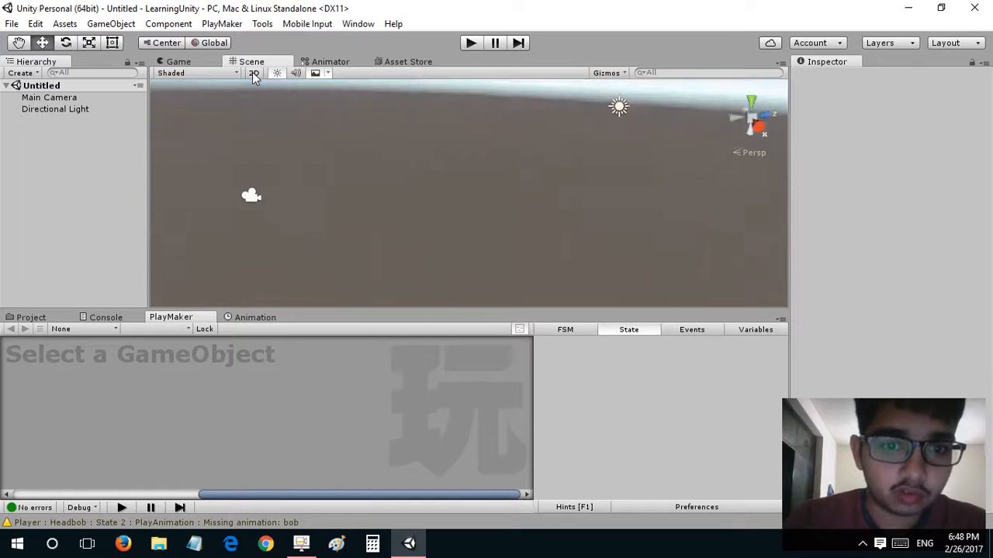
left_click(253, 72)
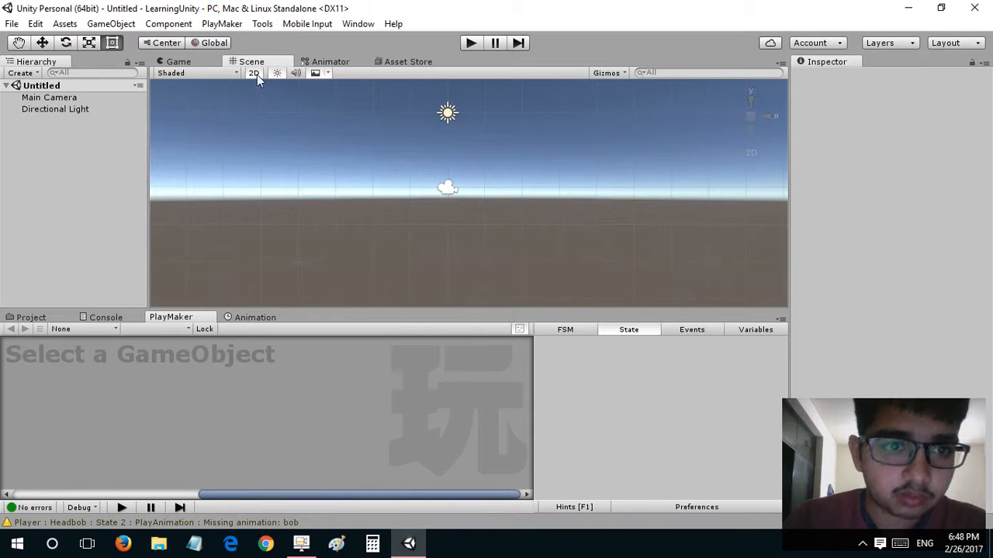
left_click(255, 73)
Change the Main Camera's projection to Orthographic.
left_click(282, 187)
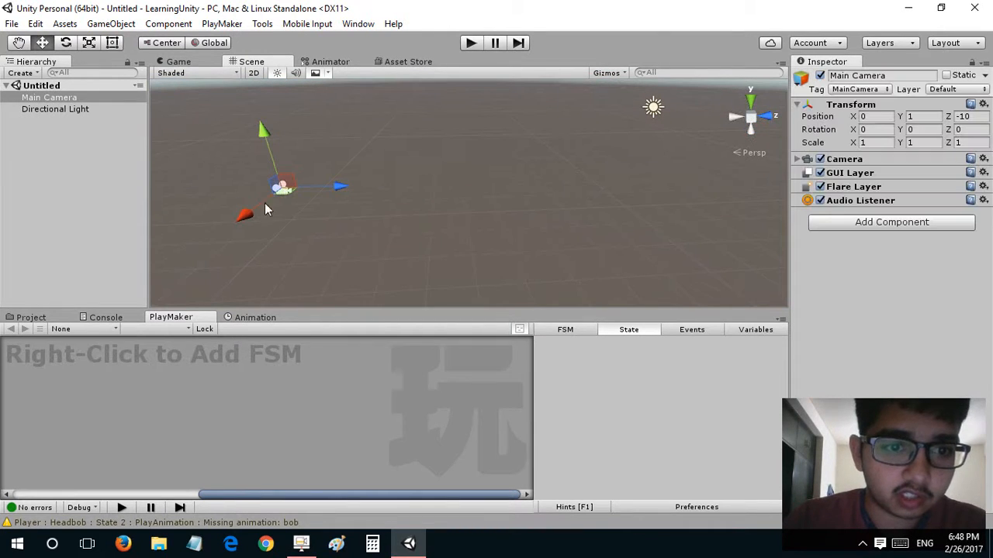
key("2")
key("2")
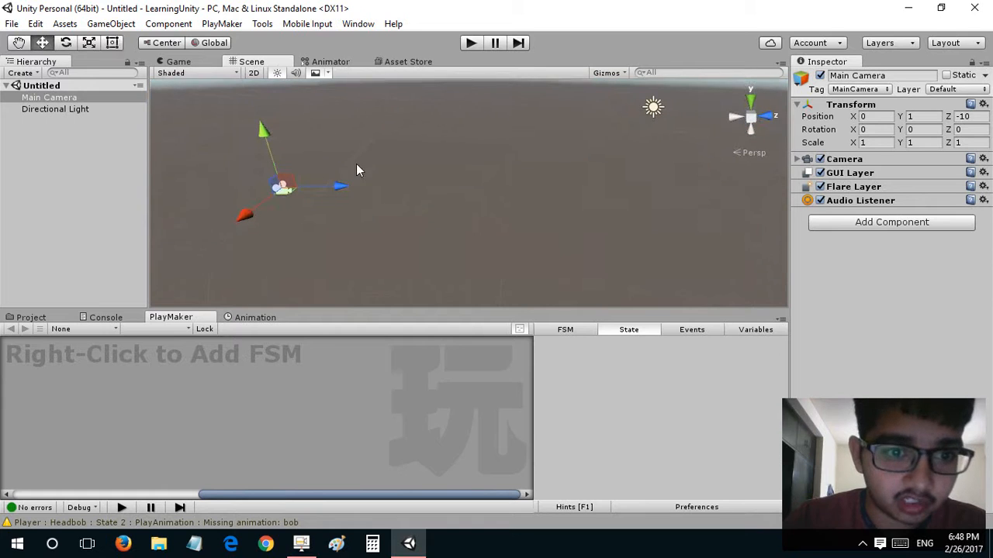
left_click(798, 159)
right_click_drag(451, 185, 297, 205)
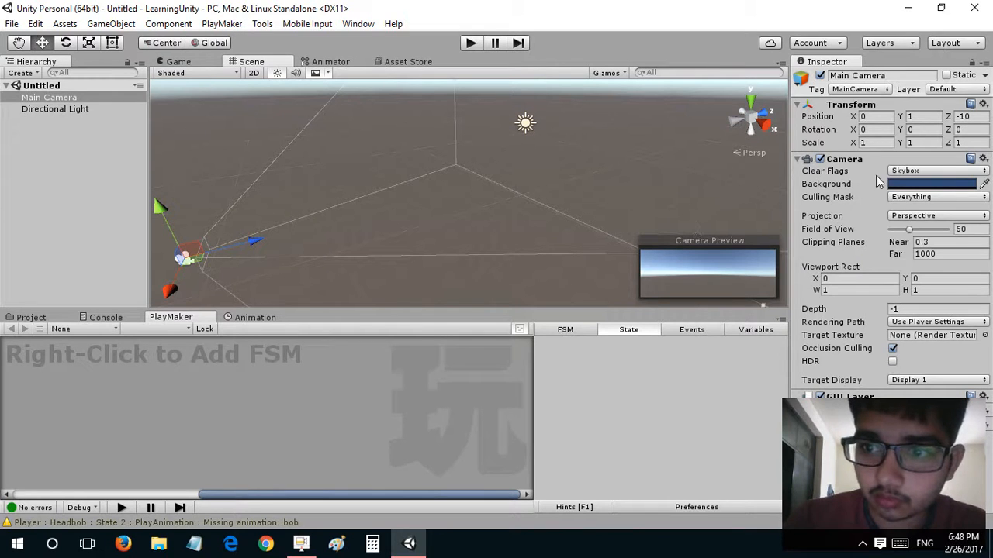
left_click(896, 219)
left_click(927, 248)
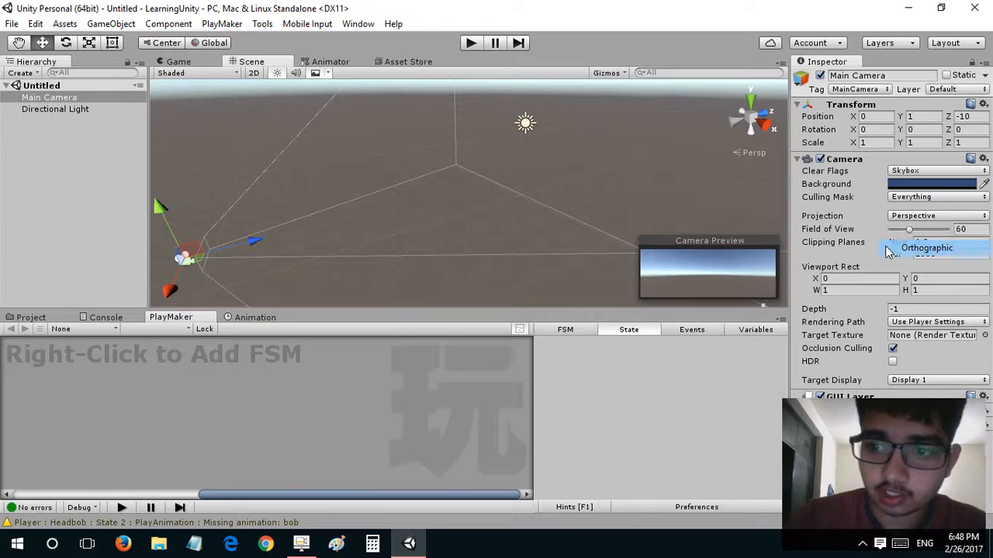
Add a 3D Cube object to the scene.
left_click_drag(387, 230, 437, 241, "alt")
scroll(437, 241, "down", 5)
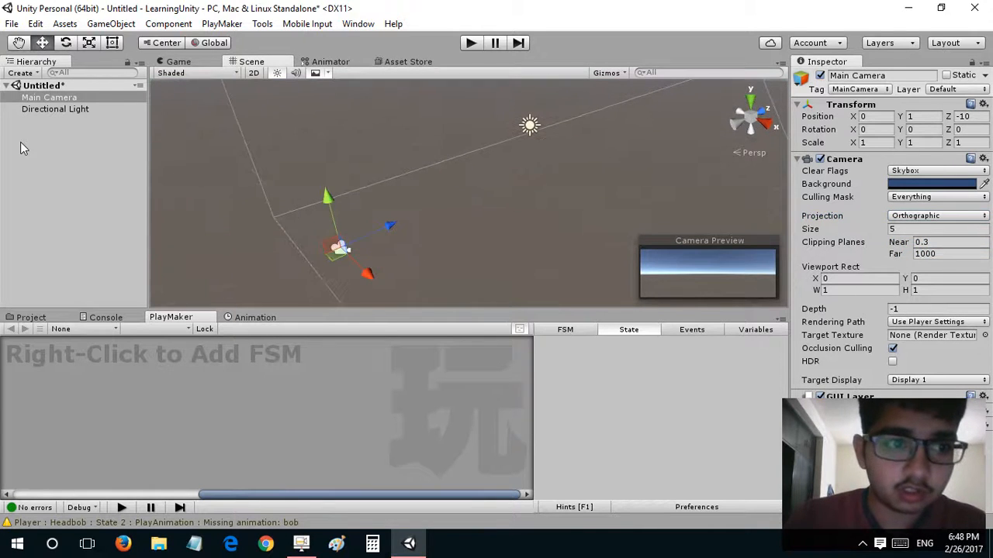
left_click(72, 156)
right_click(71, 155)
mouse_move(123, 298)
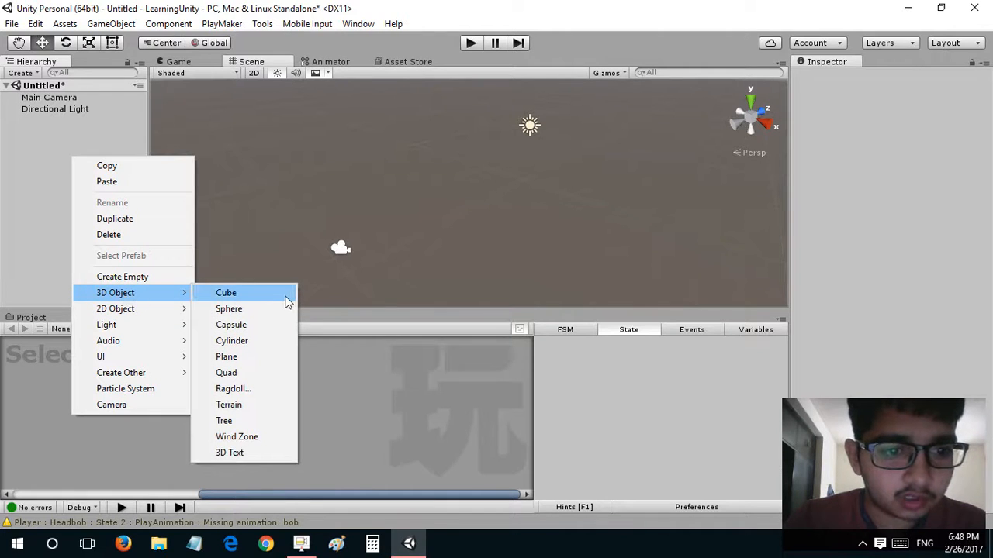
left_click(232, 293)
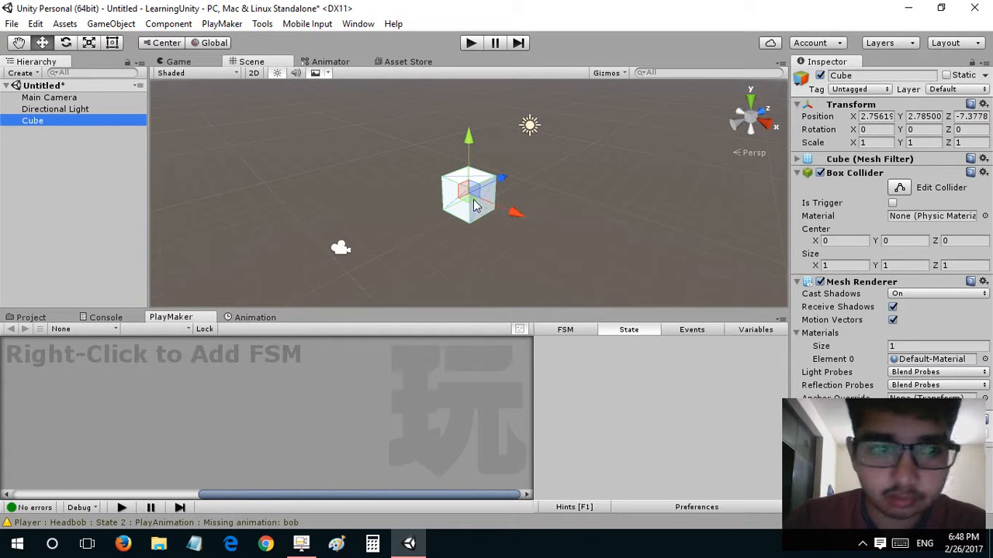
Rename the cube to Platform and assign it the Ground tag.
left_click(213, 64)
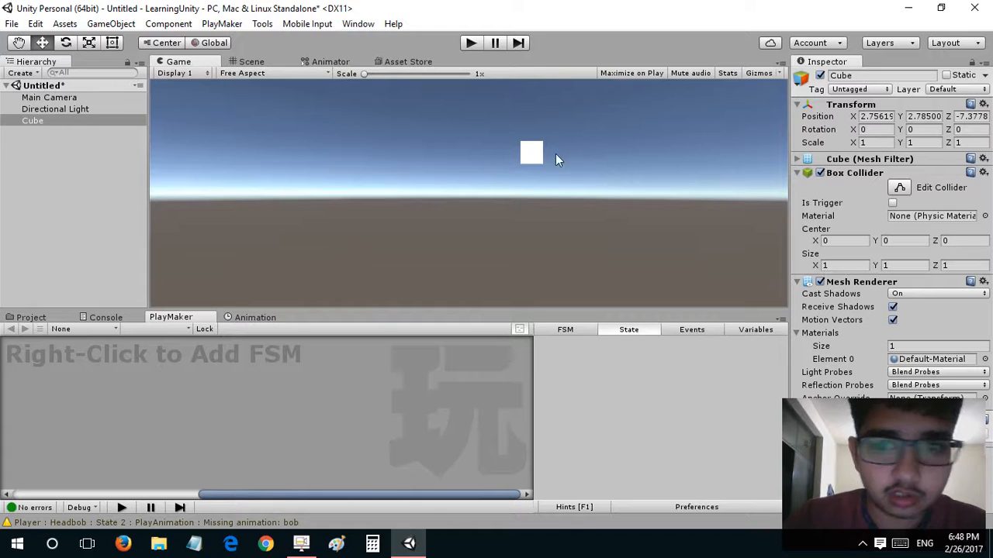
left_click(894, 75)
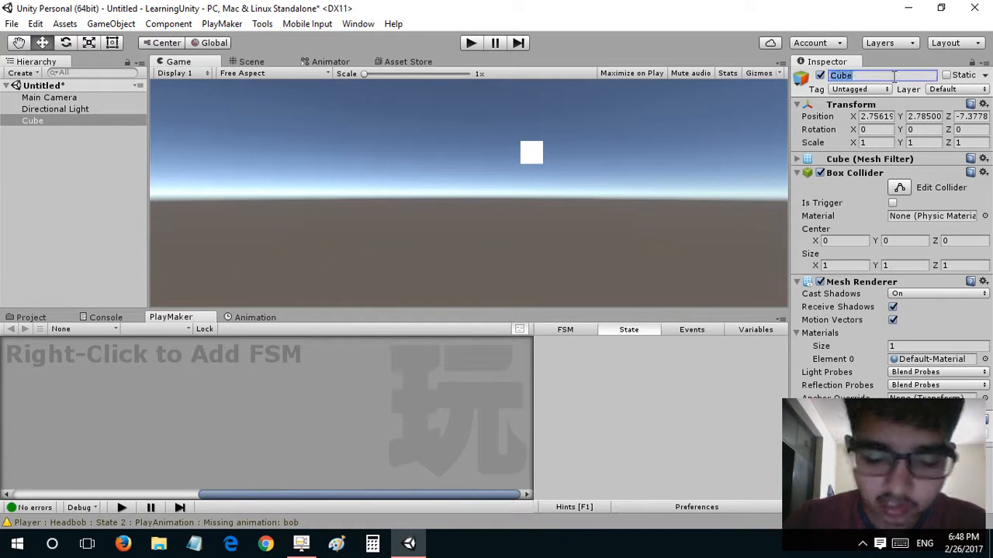
type("Plat")
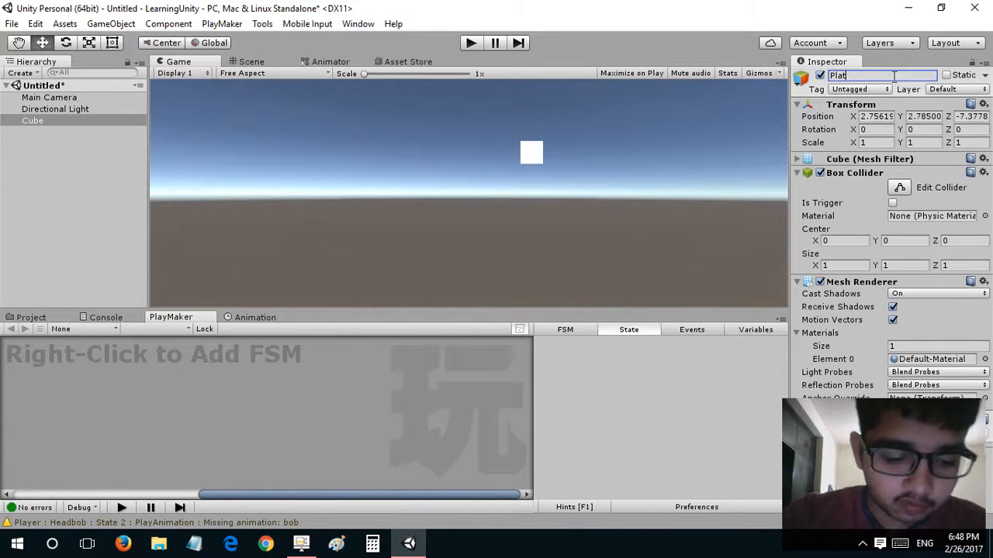
type("form")
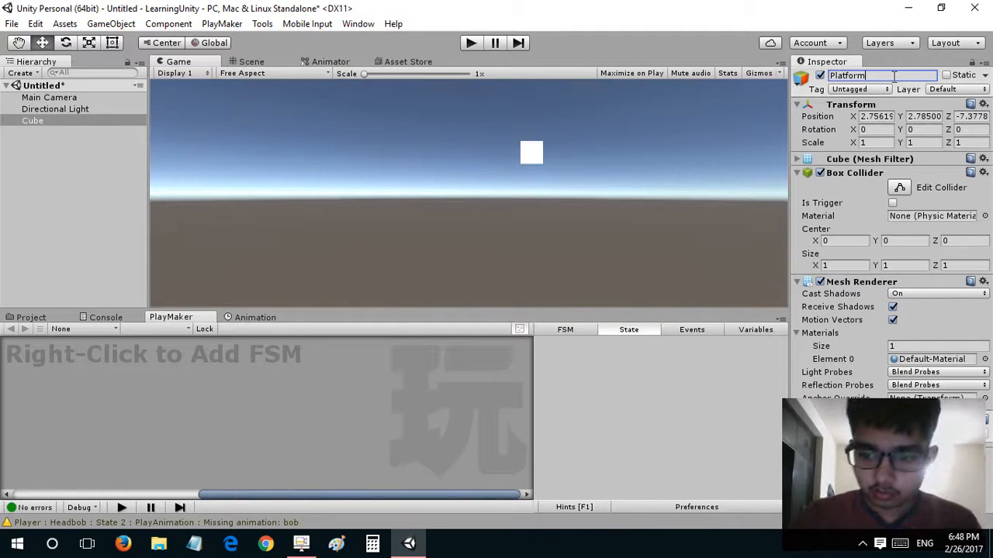
key("Return")
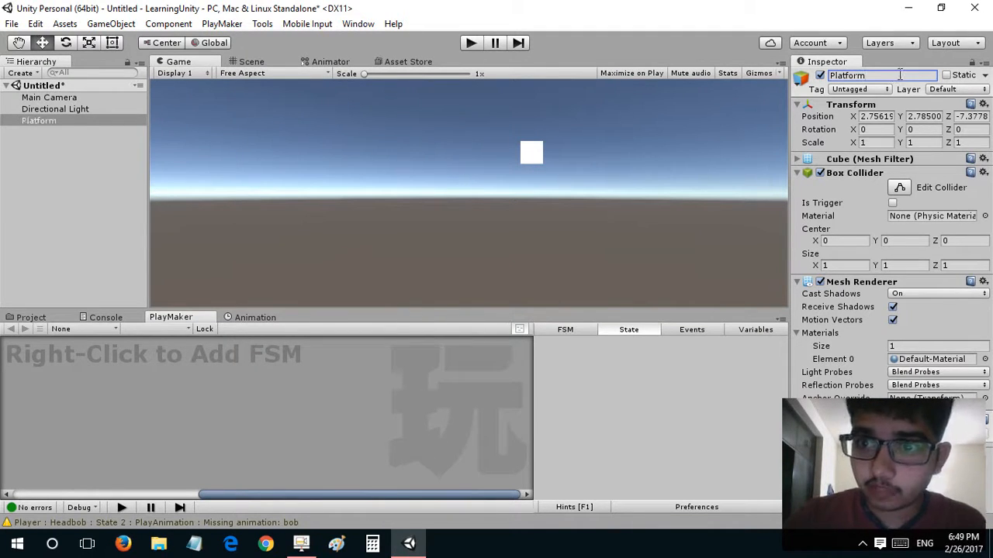
left_click(861, 90)
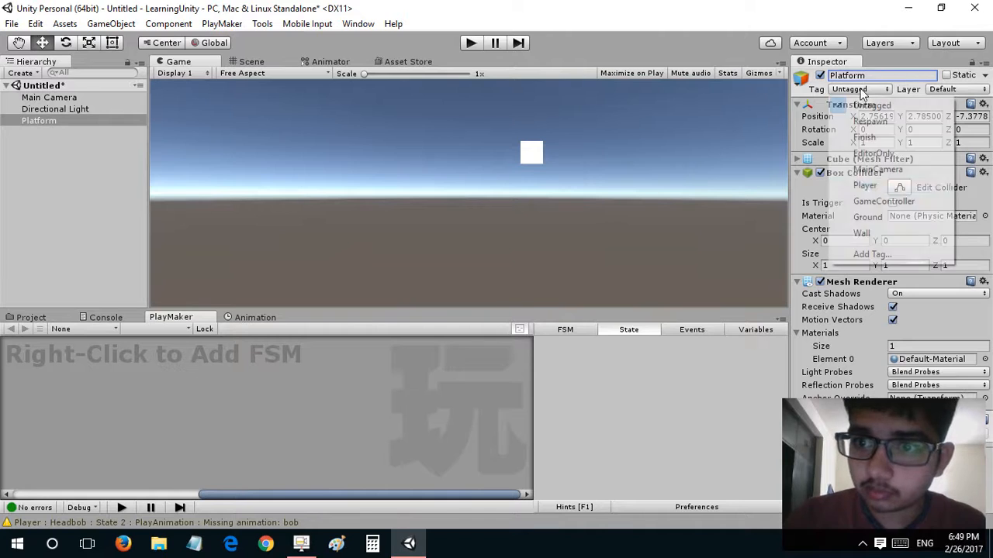
left_click(853, 221)
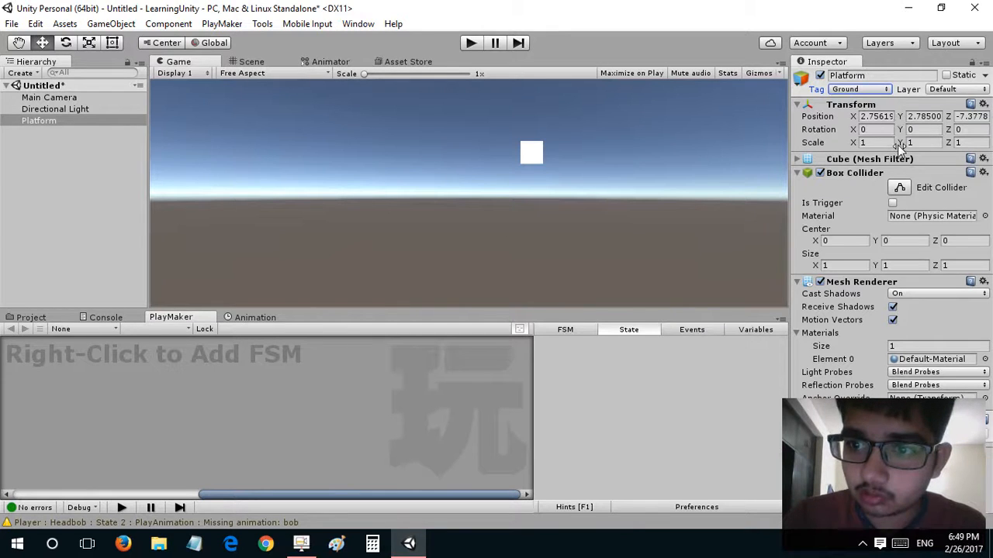
Flatten and widen the platform by setting its scale to X 6 and Y 0.4.
left_click_drag(899, 144, 4, 145)
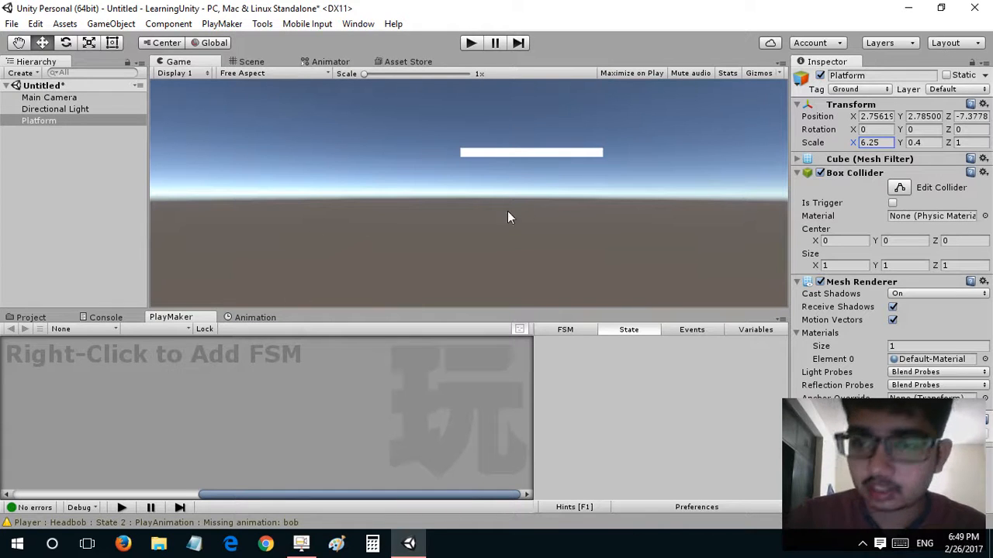
left_click(881, 143)
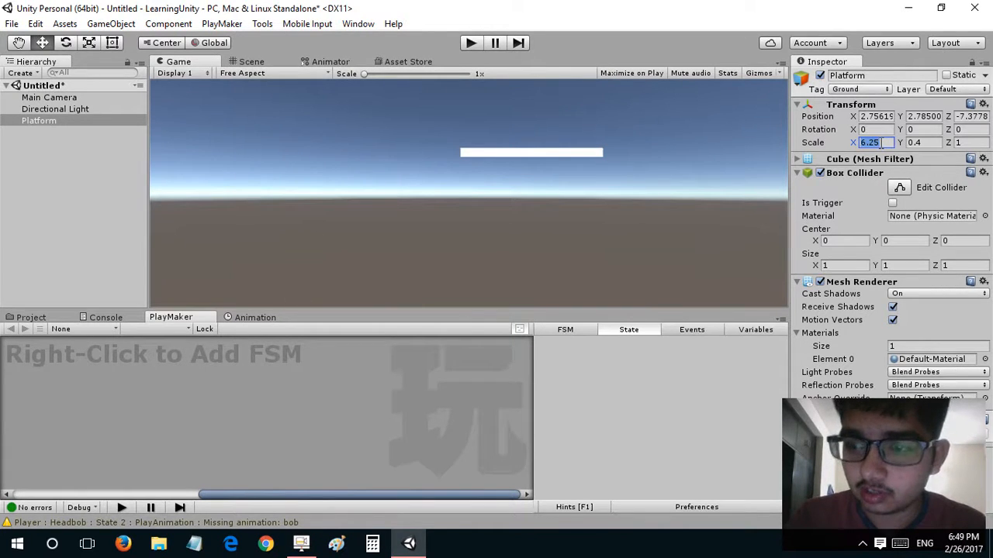
type("6")
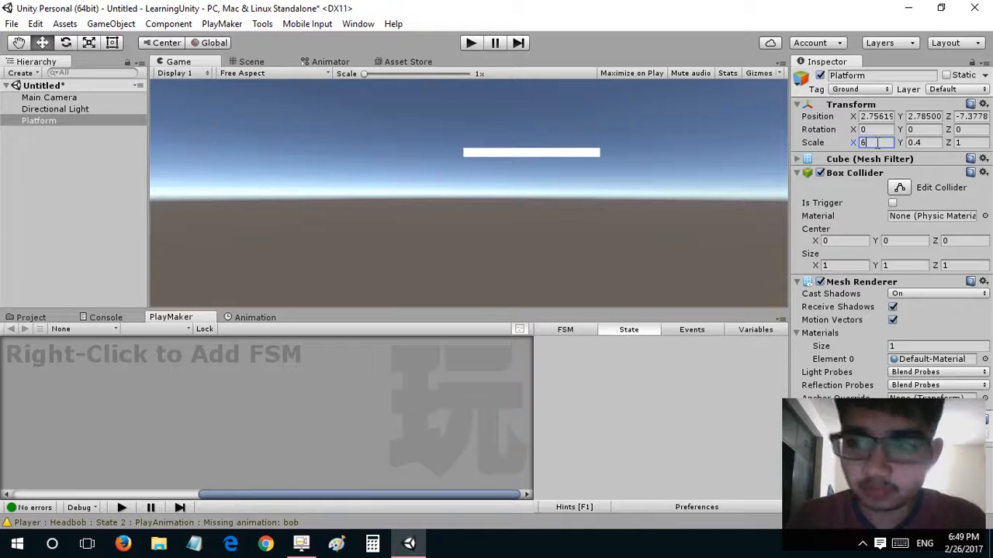
Show the scene in 2D and move the platform near the camera, to about X -0.19, Y 1.9.
left_click(246, 61)
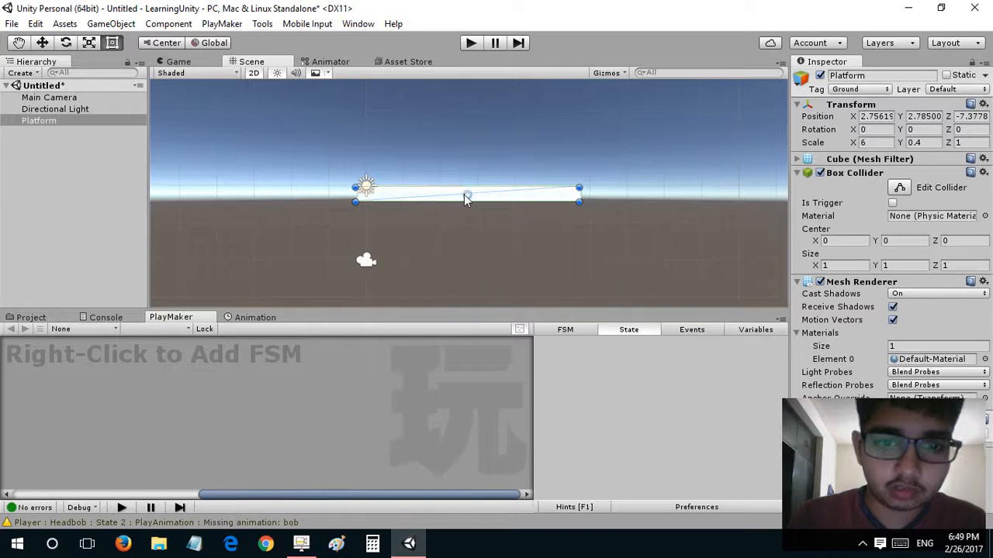
left_click_drag(465, 195, 341, 260)
left_click(179, 61)
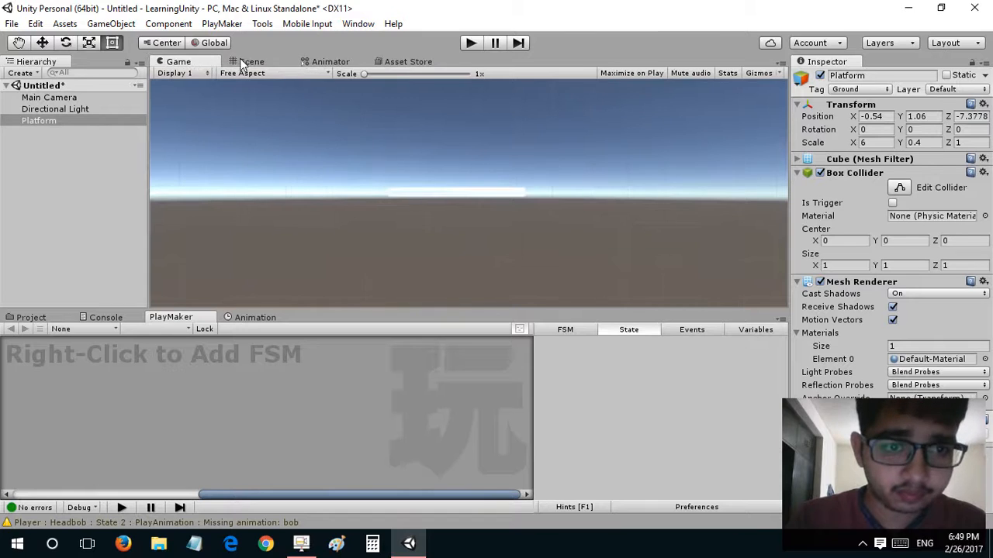
left_click(242, 61)
left_click_drag(348, 259, 359, 256)
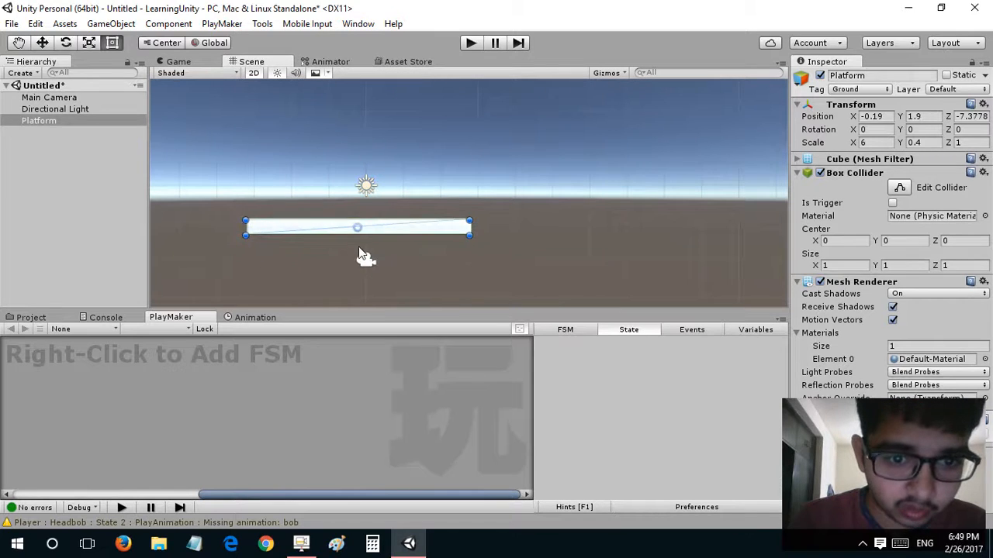
Set the Main Camera's Clear Flags to Solid Color and its background to a bright blue.
left_click(360, 257)
key("w")
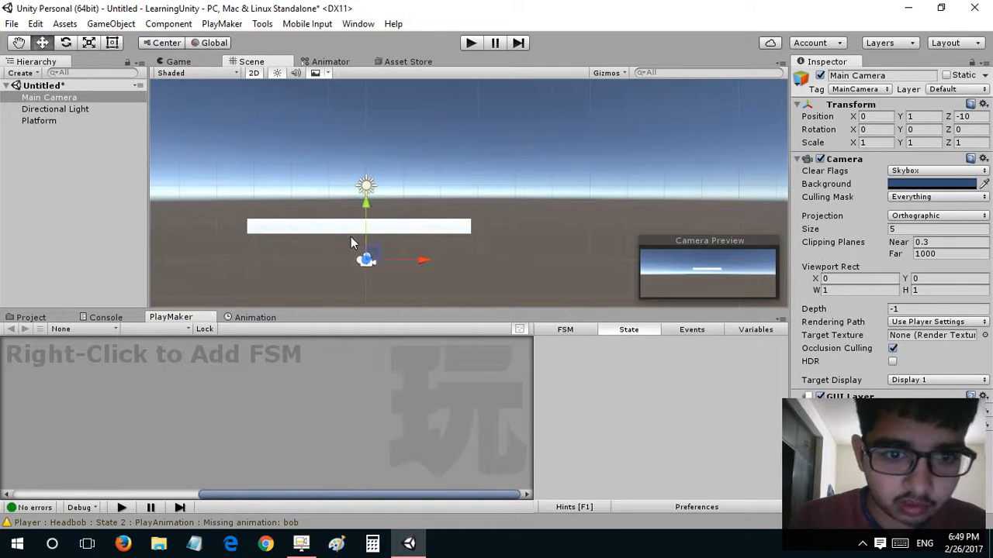
left_click(211, 62)
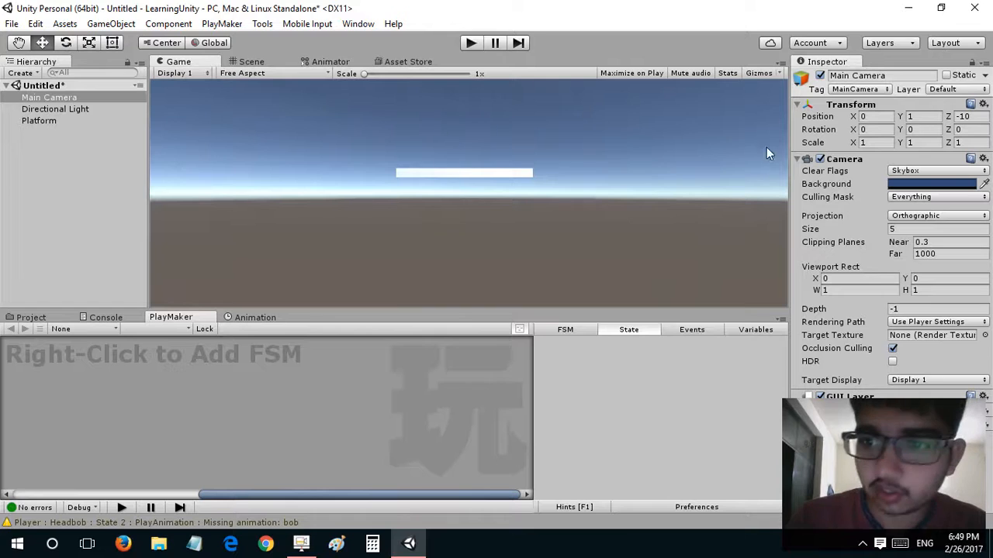
left_click(921, 174)
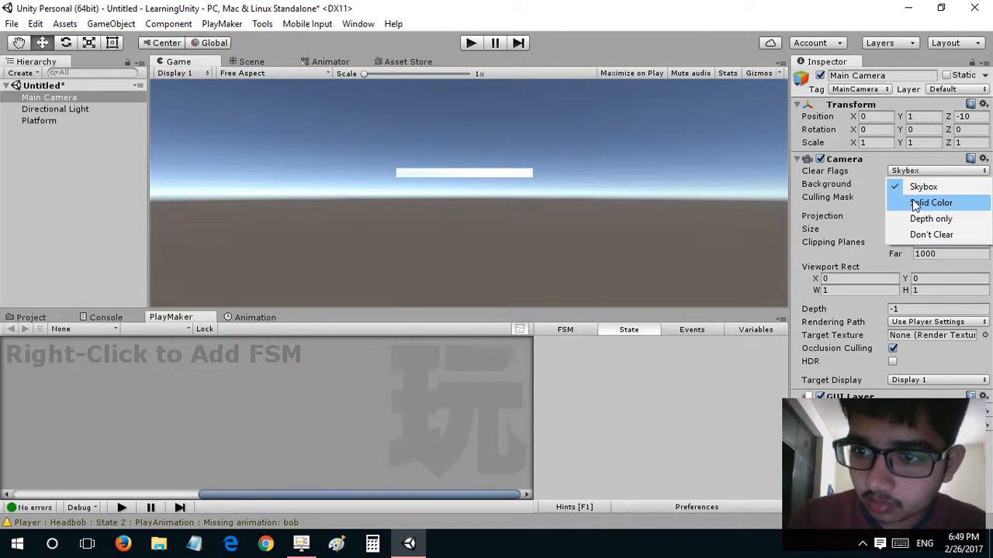
left_click(912, 202)
left_click(931, 184)
mouse_move(822, 206)
left_mouse_down()
mouse_move(775, 205)
mouse_move(808, 204)
left_mouse_up()
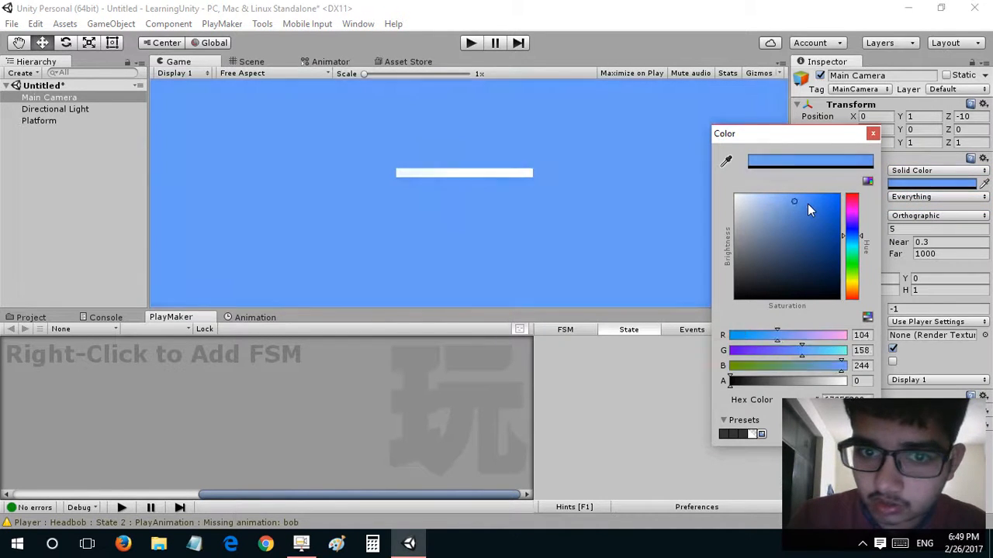
left_click(873, 135)
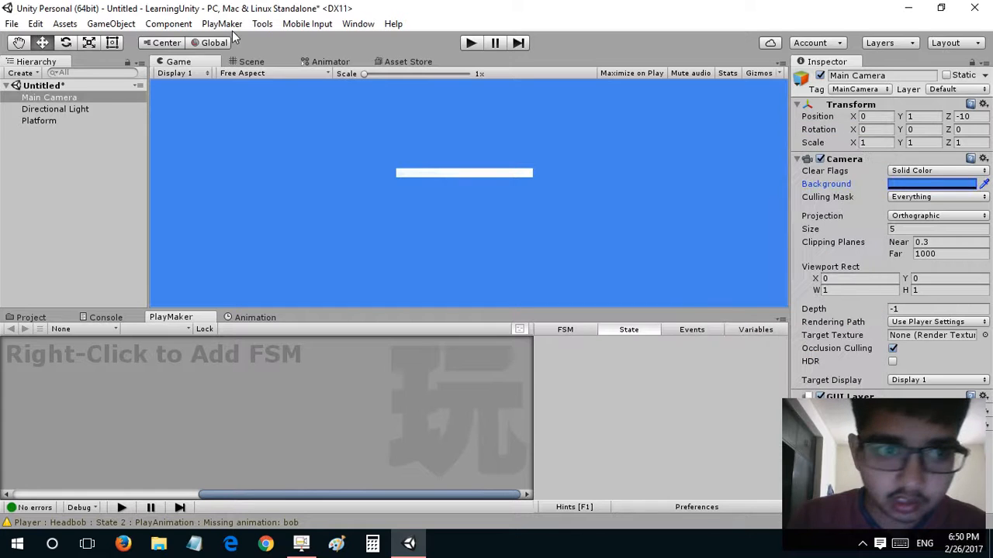
Move the platform down and to the left of the camera, to about X -2.25, Y 0.53.
left_click(240, 62)
left_click(361, 231)
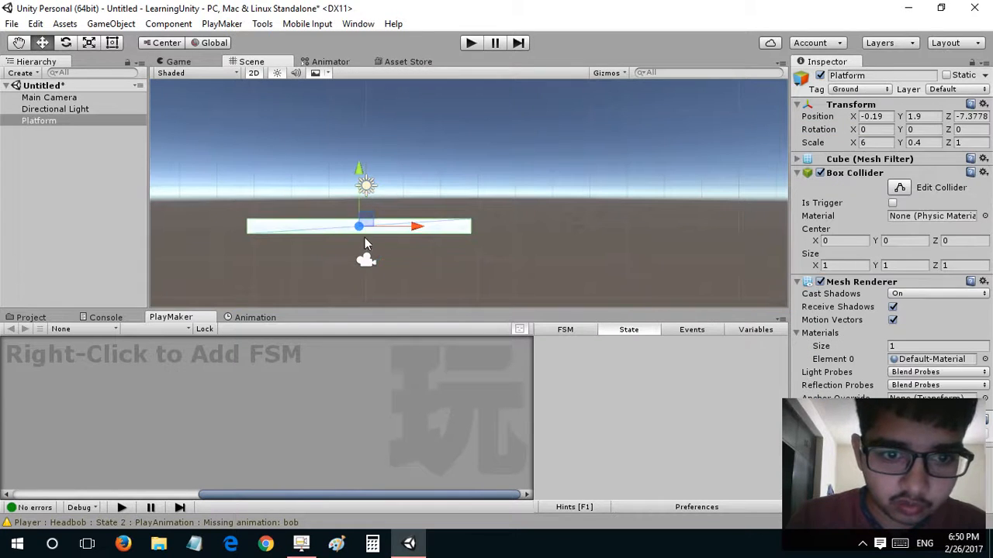
left_click_drag(361, 231, 283, 277)
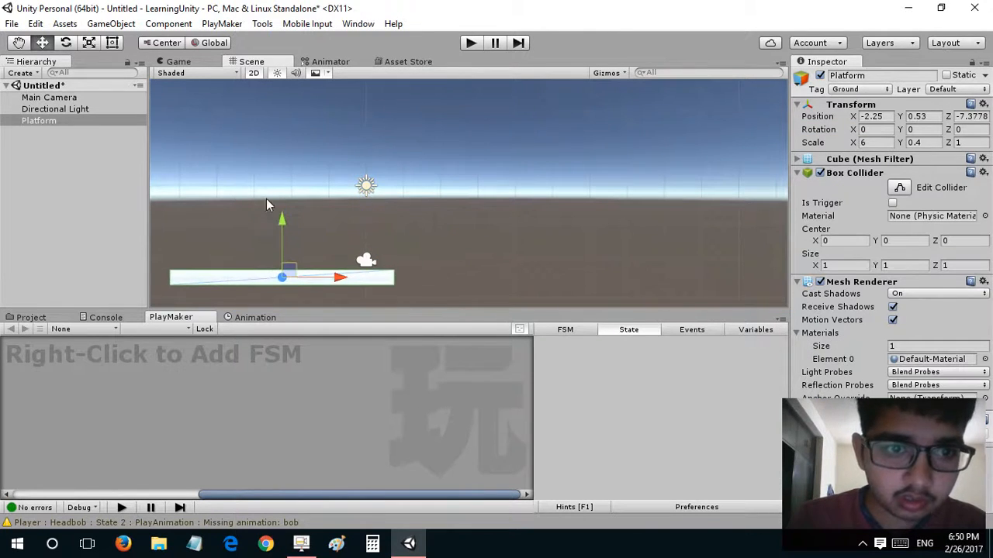
Move the platform further down and to the left, to about X -3.62, Y -0.23, checking its placement in the game view.
left_click(188, 61)
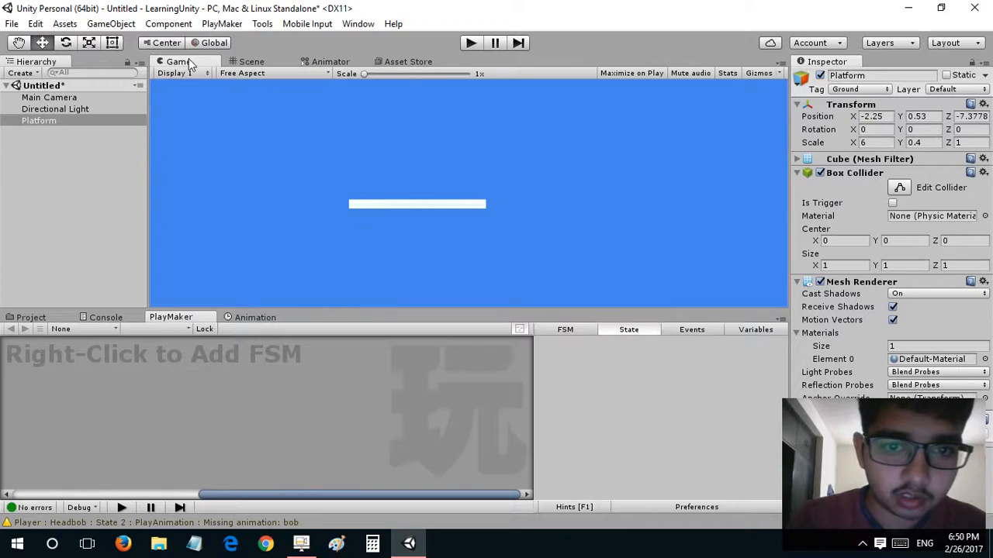
left_click(243, 66)
left_click_drag(282, 277, 231, 304)
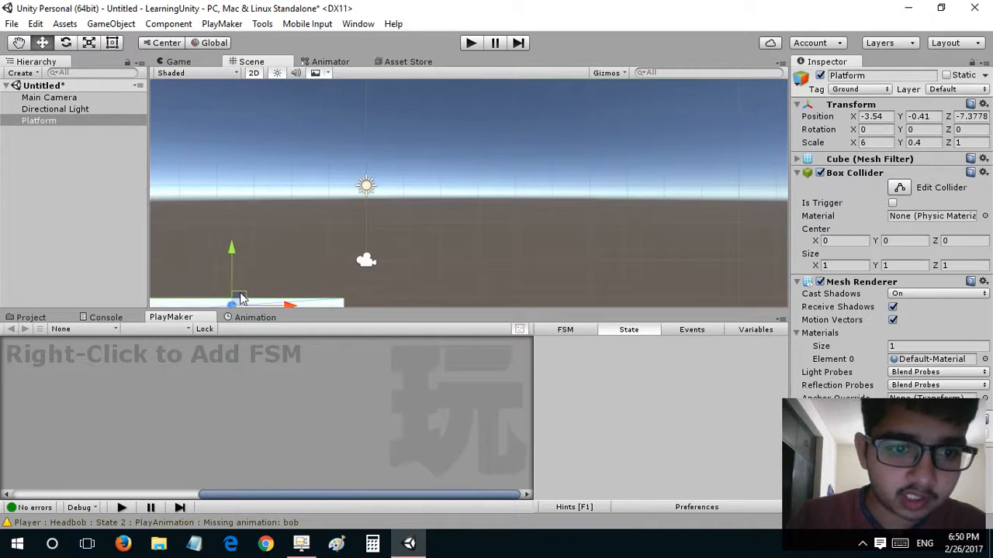
left_click(190, 62)
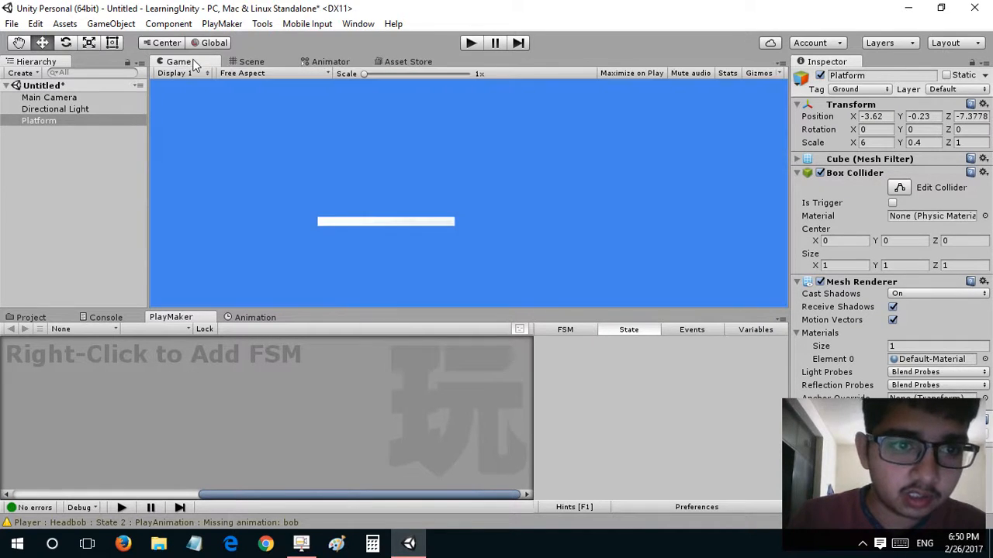
Add an Antialiasing component to the Main Camera.
left_click(49, 98)
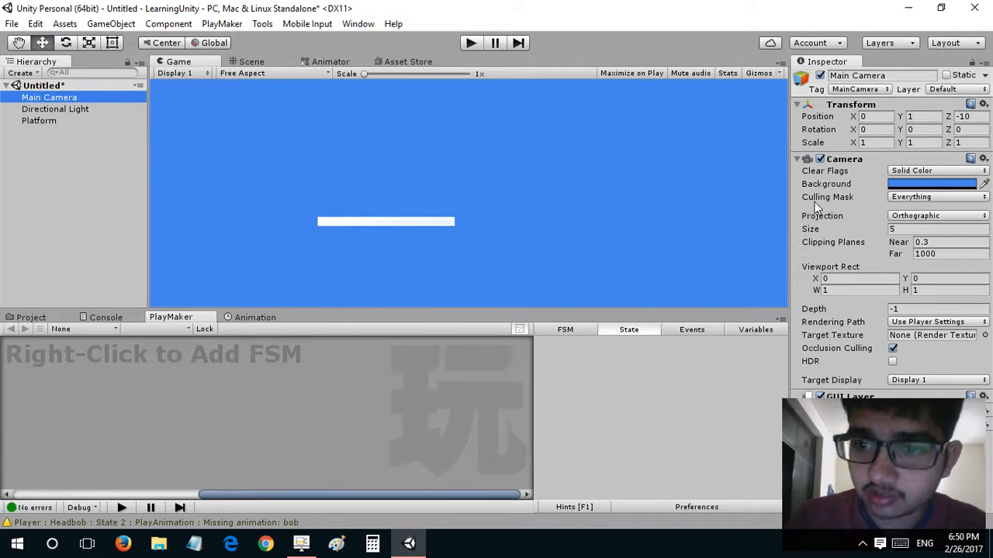
left_click(798, 159)
left_click(824, 224)
type("spr")
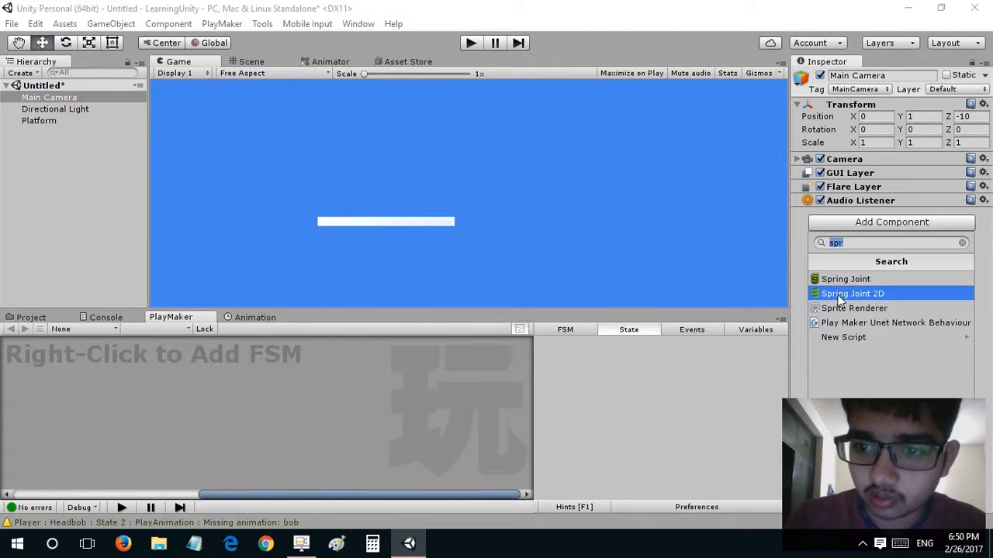
type("anti")
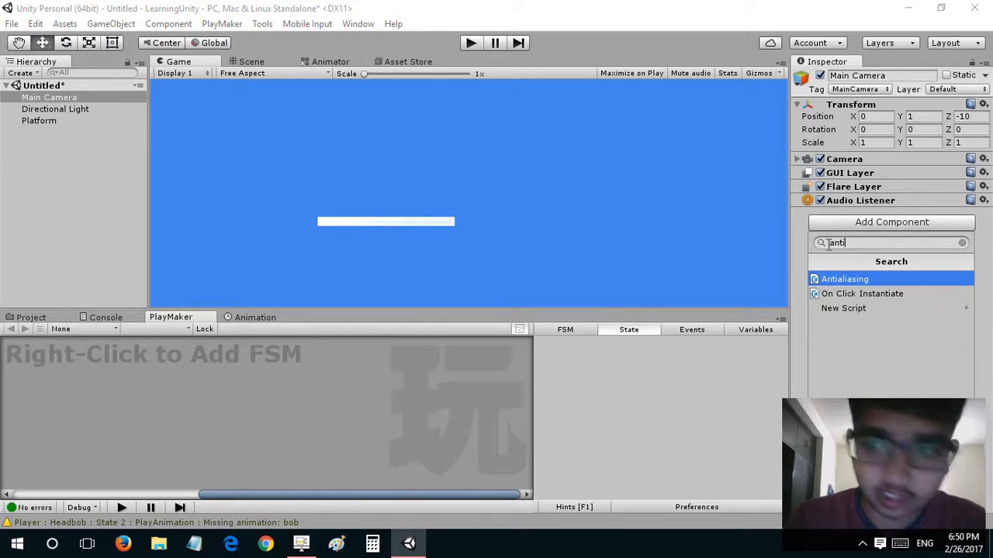
left_click(837, 281)
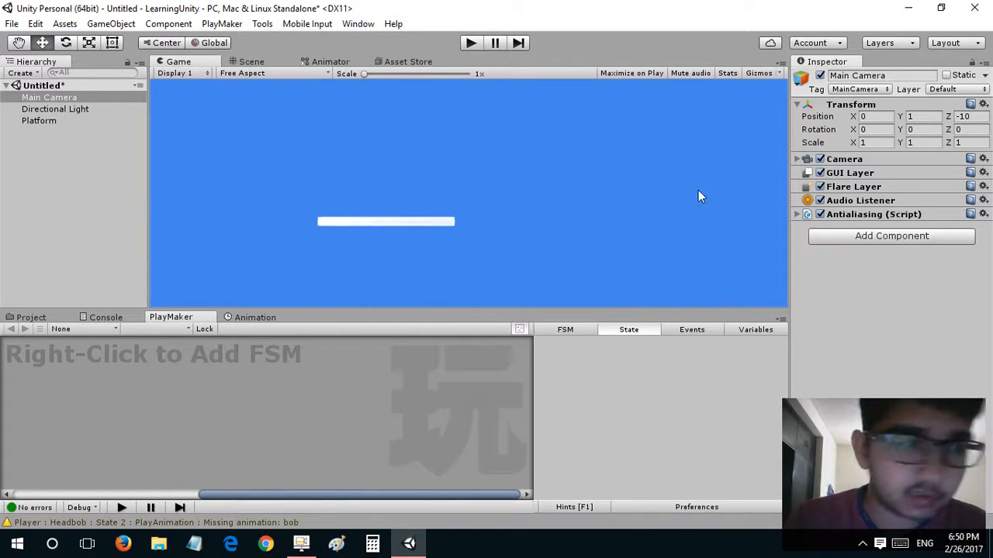
left_click(797, 159)
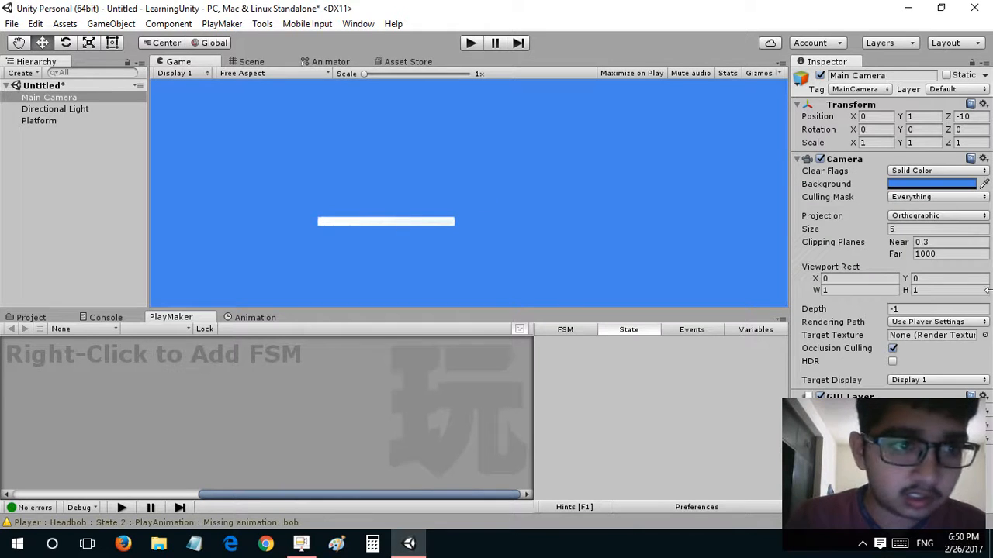
left_click(66, 24)
mouse_move(113, 149)
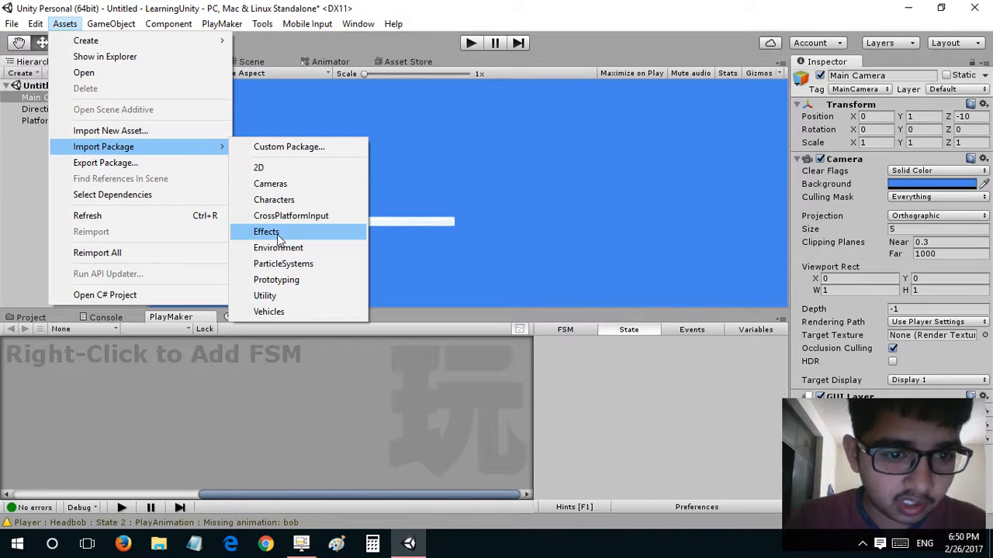
left_click(252, 109)
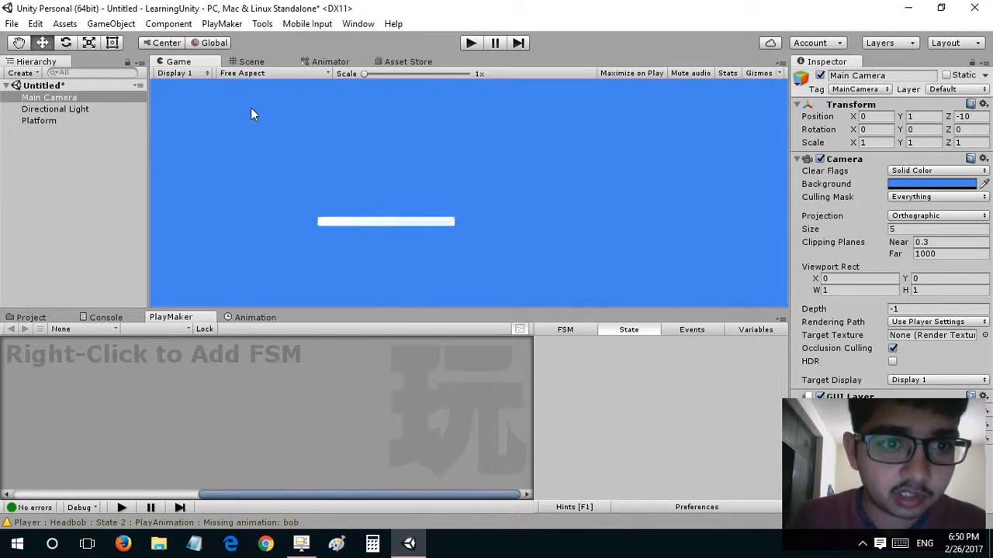
Create a new 3D cube in the scene.
left_click(35, 120)
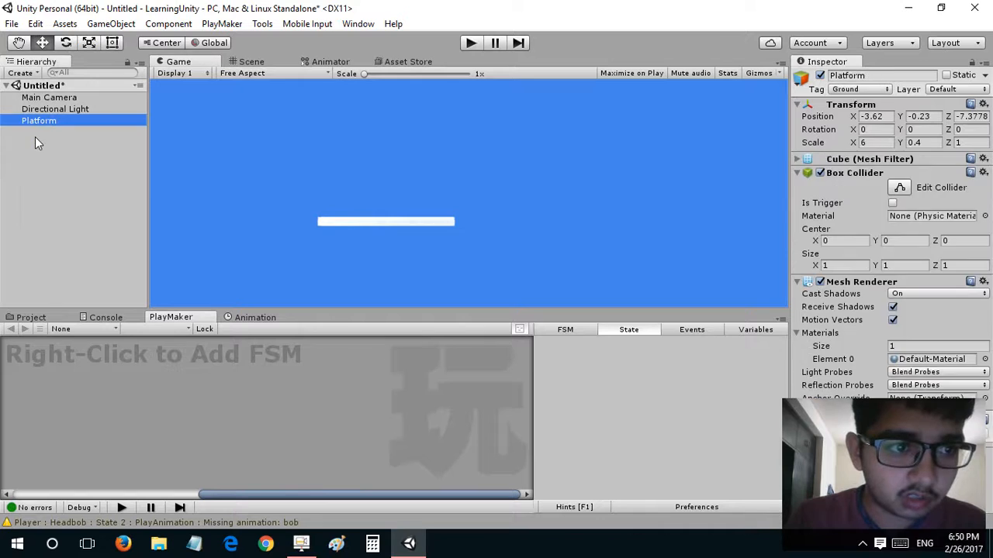
right_click(35, 138)
mouse_move(77, 278)
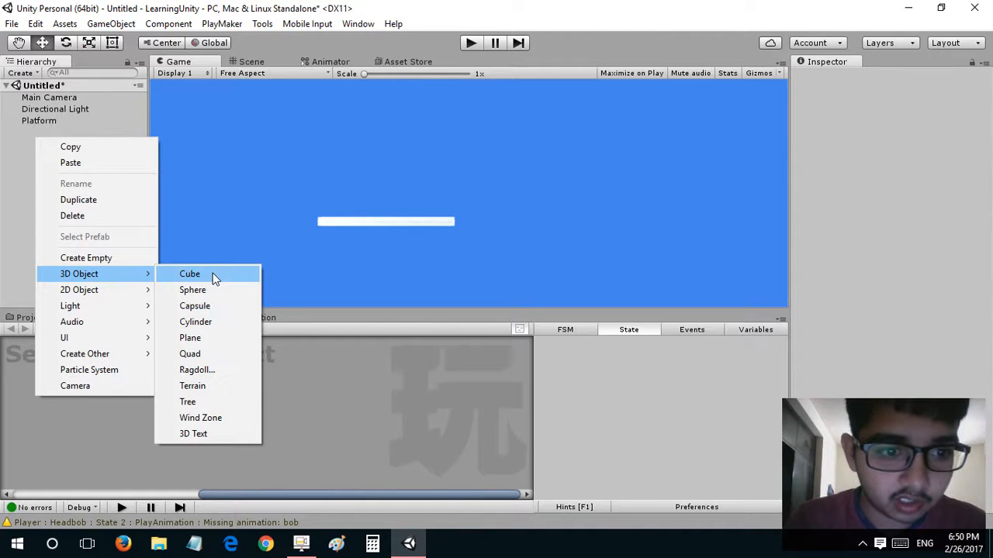
left_click(214, 278)
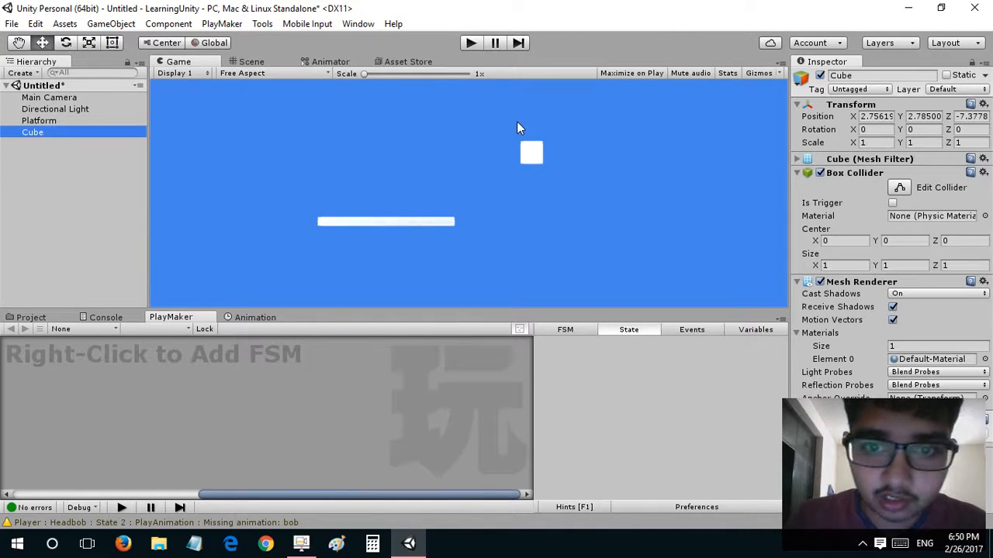
left_click(845, 78)
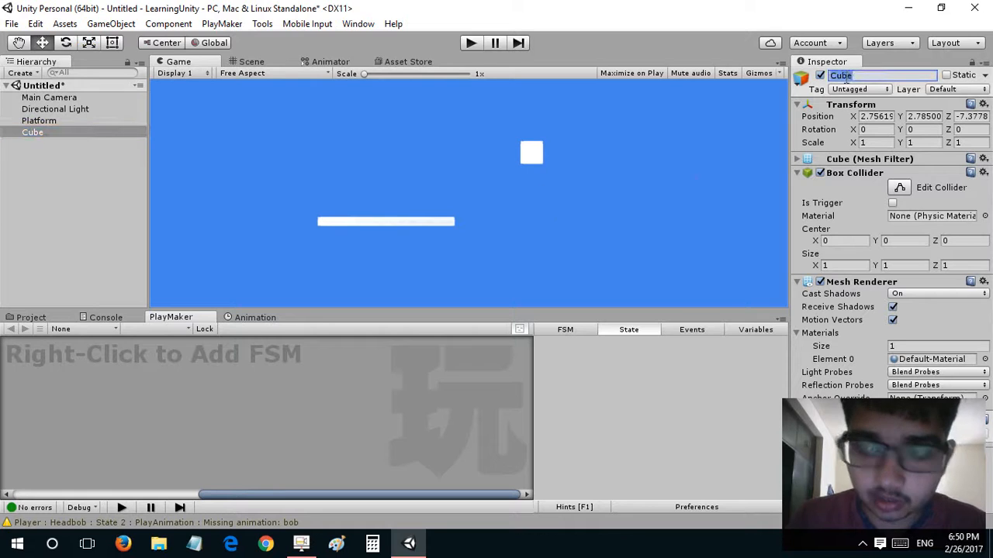
type("Pla")
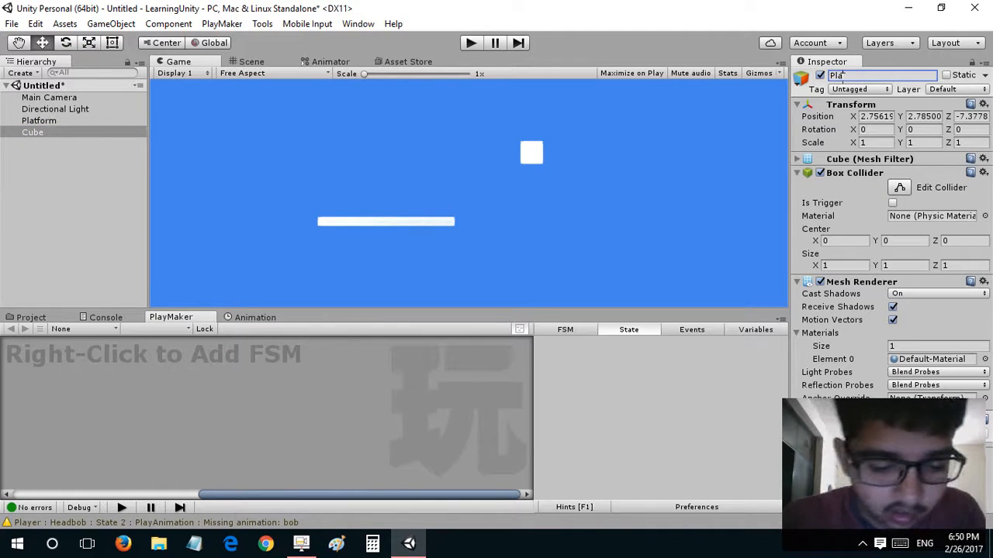
type("yer")
left_click(614, 156)
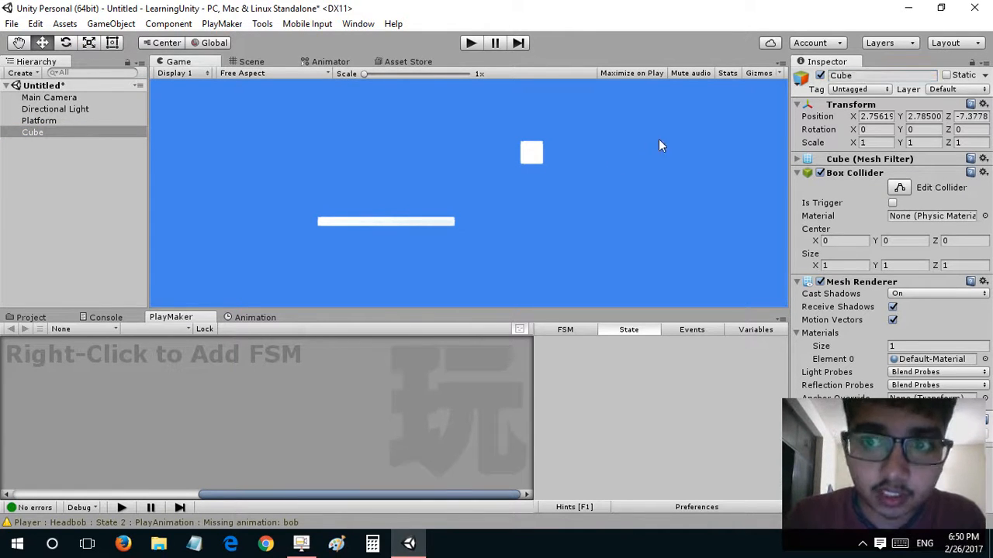
Rename the cube to Player and assign it the Player tag.
left_click(864, 75)
type("P")
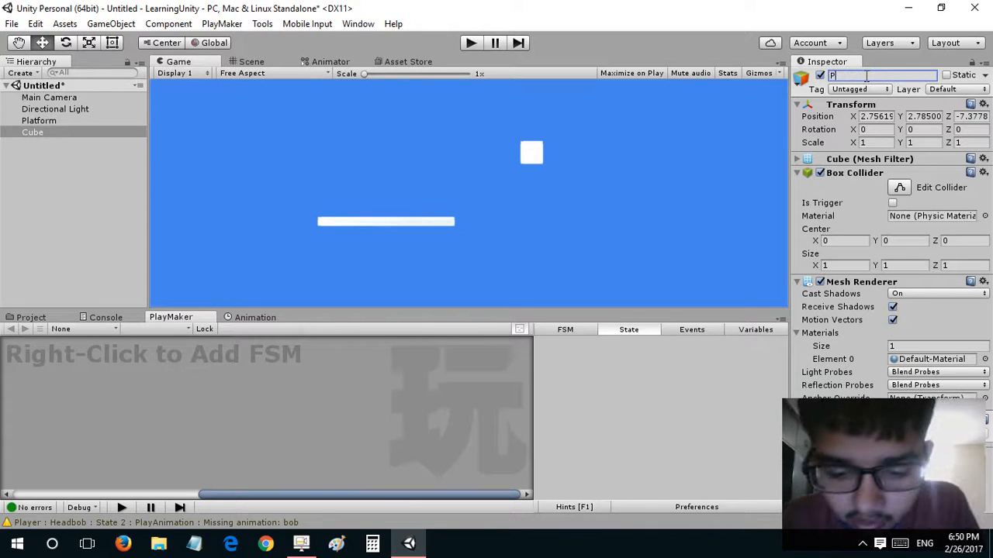
type("layer")
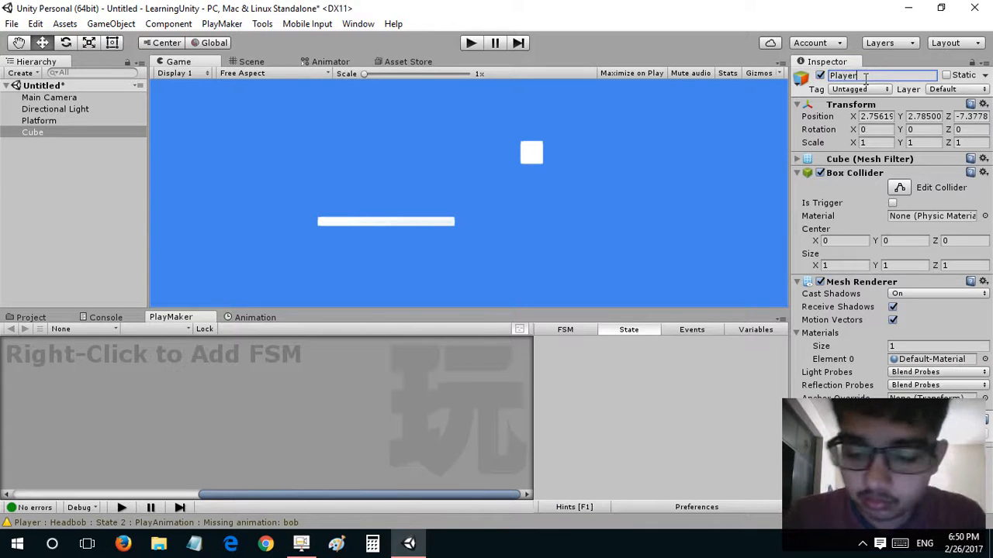
key("Return")
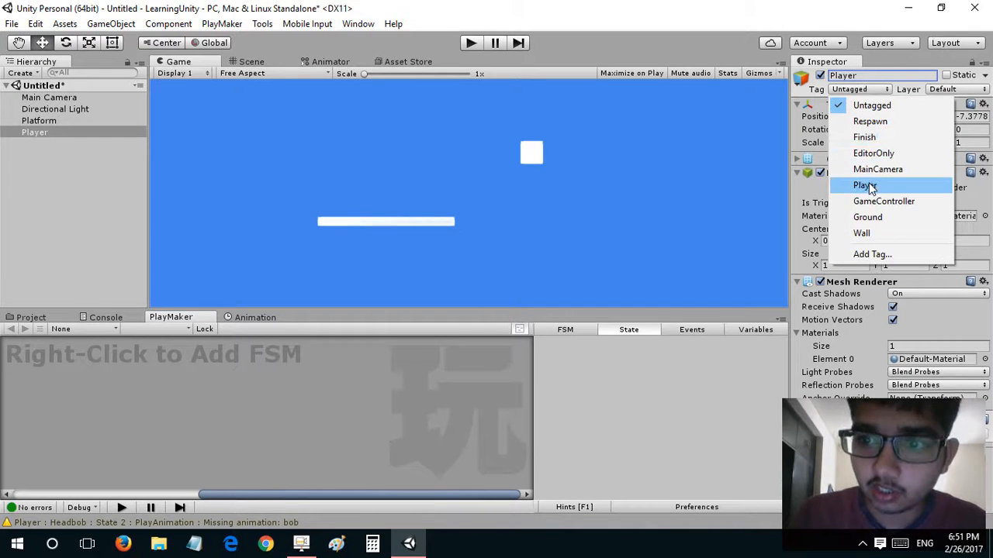
left_click(863, 185)
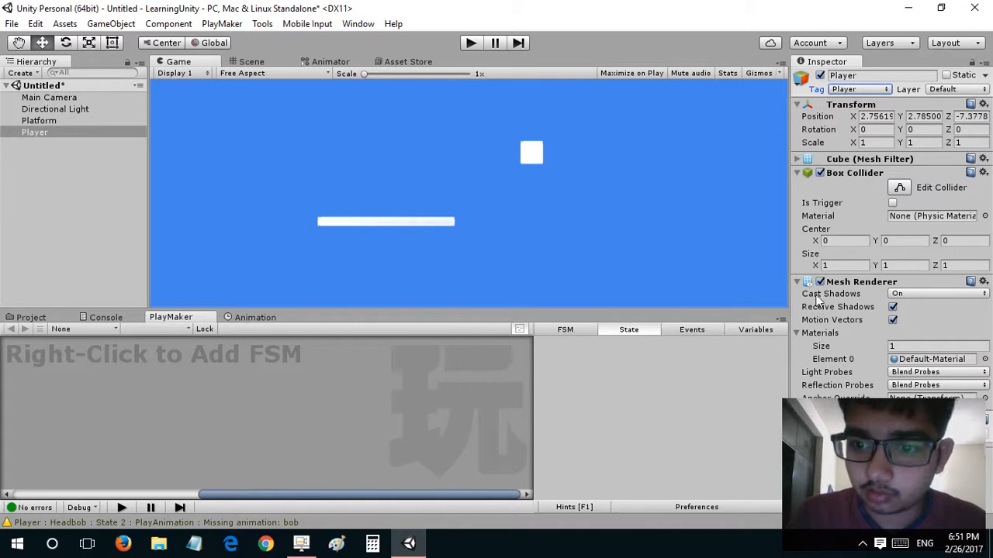
Collapse the Player's Box Collider and Mesh Renderer settings and add a Rigidbody component to it.
left_click(799, 174)
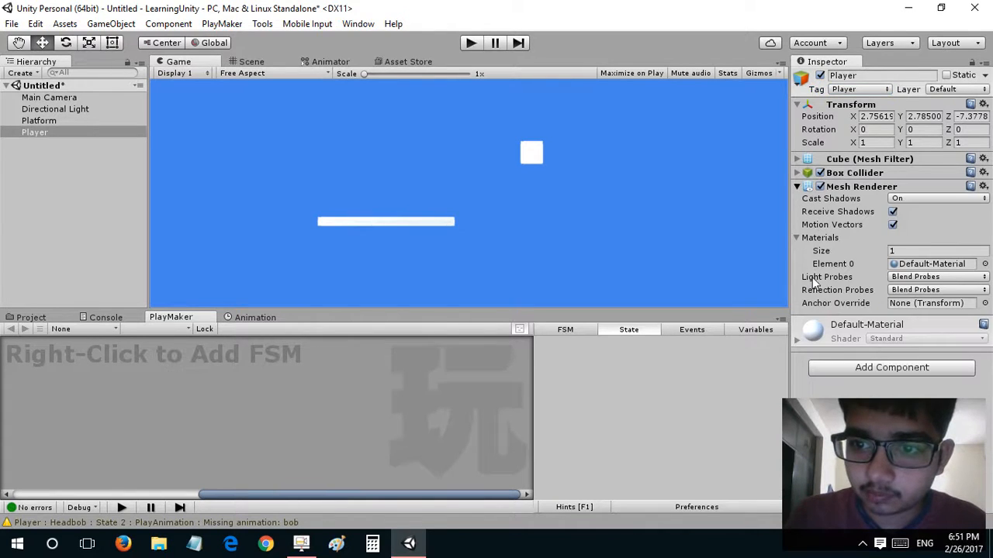
left_click(798, 187)
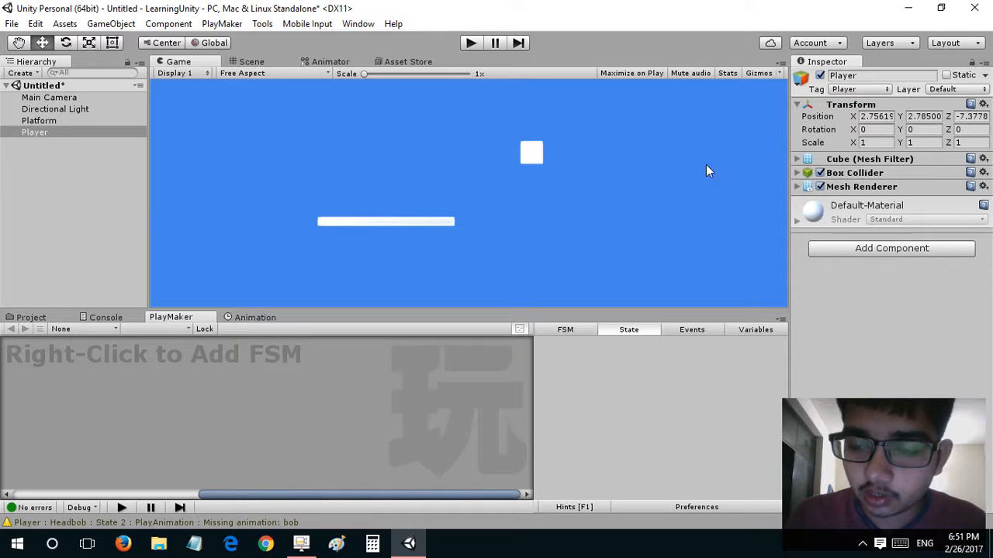
left_click(830, 252)
type("r")
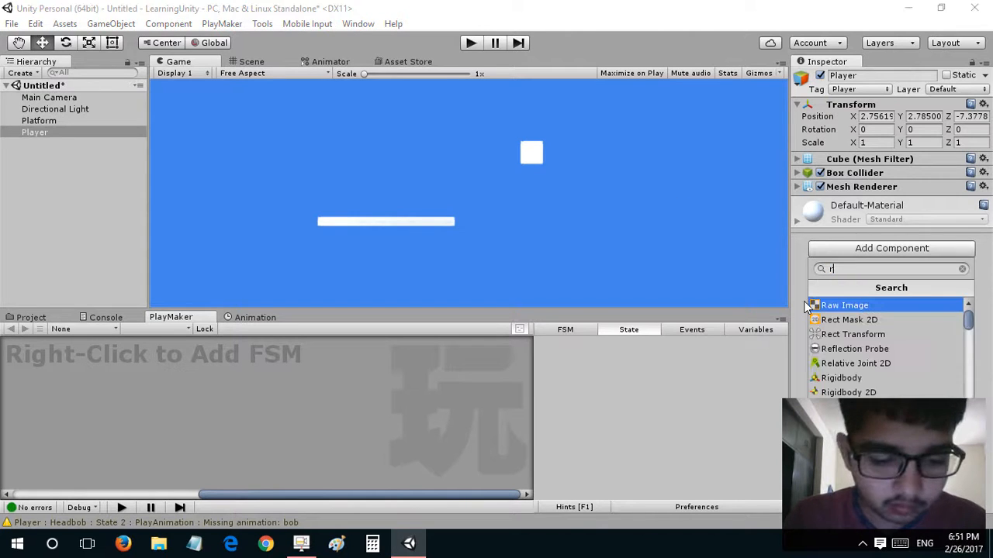
type("ig")
key("Return")
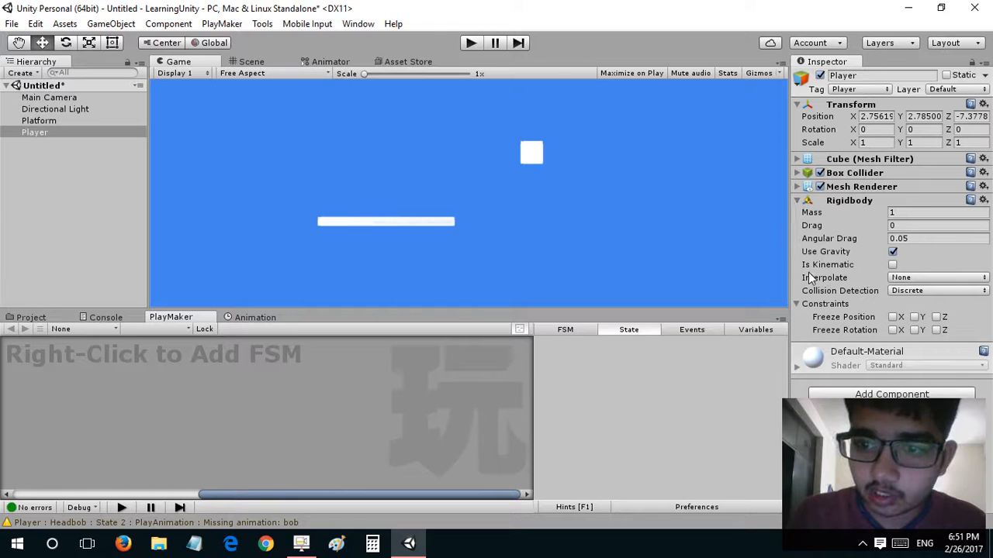
Try rotating the Player cube in the scene view and undo the rotation.
left_click(250, 61)
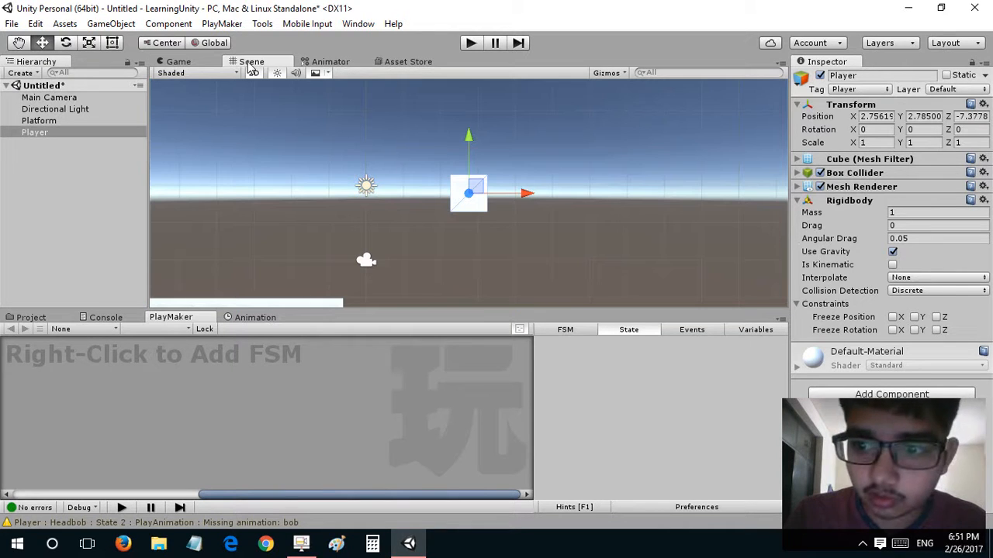
key("e")
left_click_drag(516, 165, 509, 113)
key("ctrl+z")
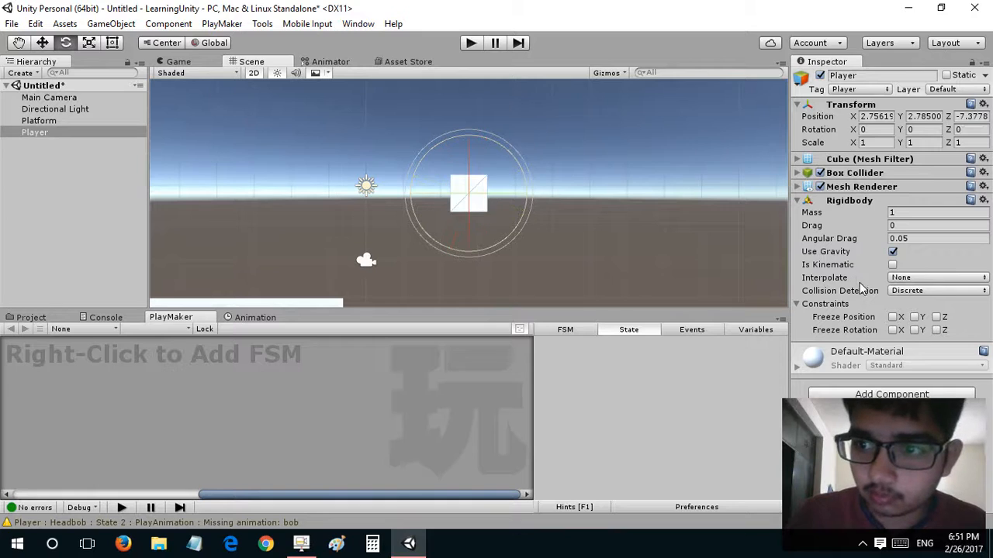
Freeze the Player Rigidbody's rotation on the X, Y and Z axes.
left_click(935, 331)
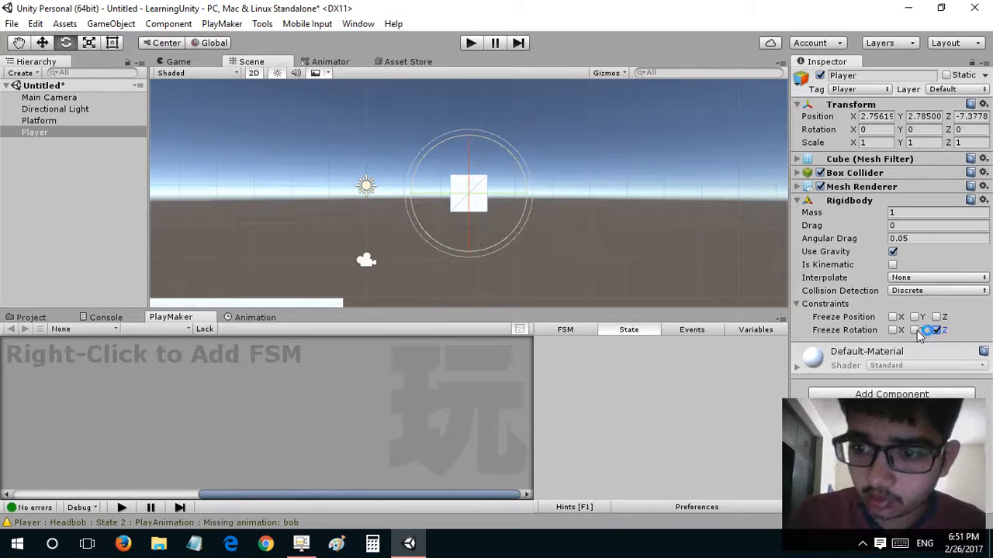
left_click(917, 330)
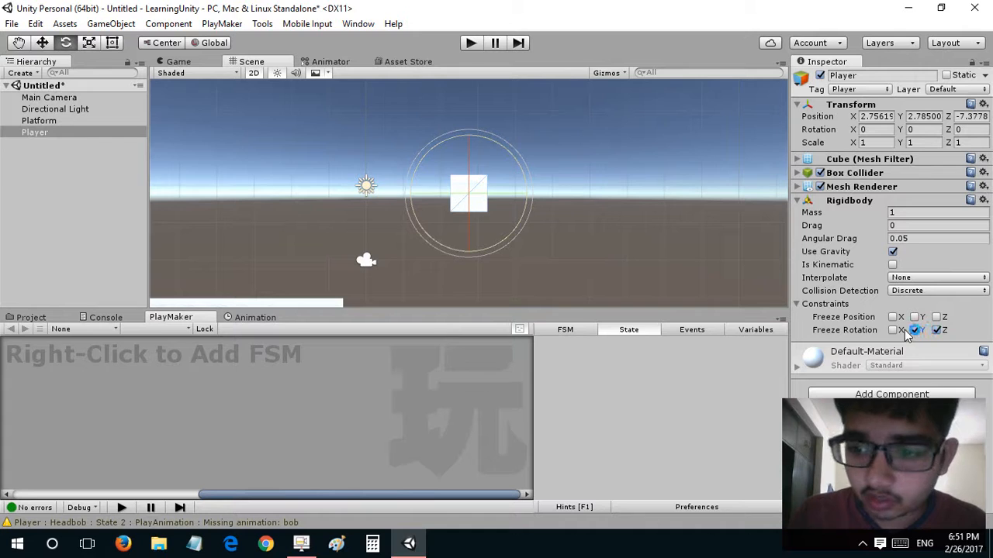
left_click(893, 329)
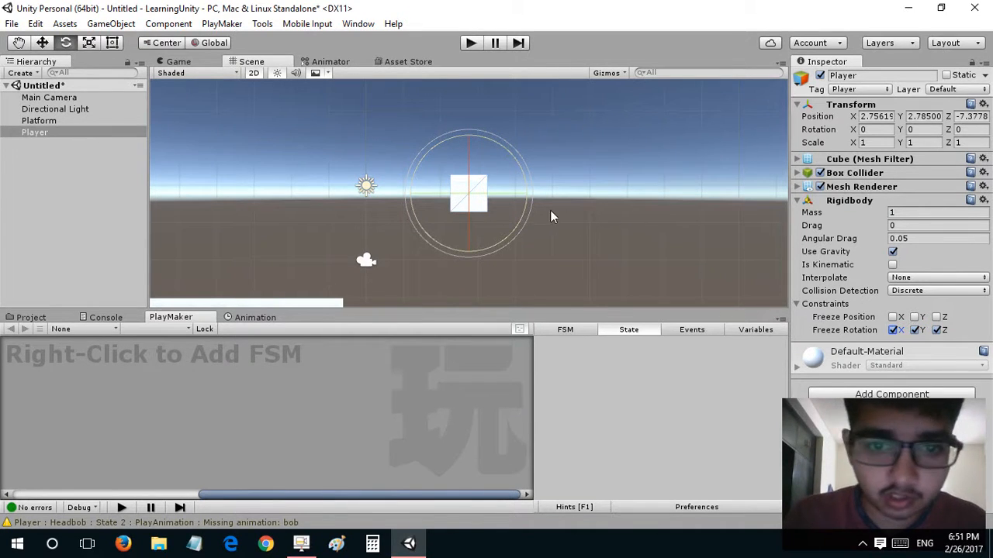
left_click_drag(525, 170, 522, 147)
Move the Player cube just above the platform's left end, to about X -5.4, Y 1.22, and check it in the game view.
key("w")
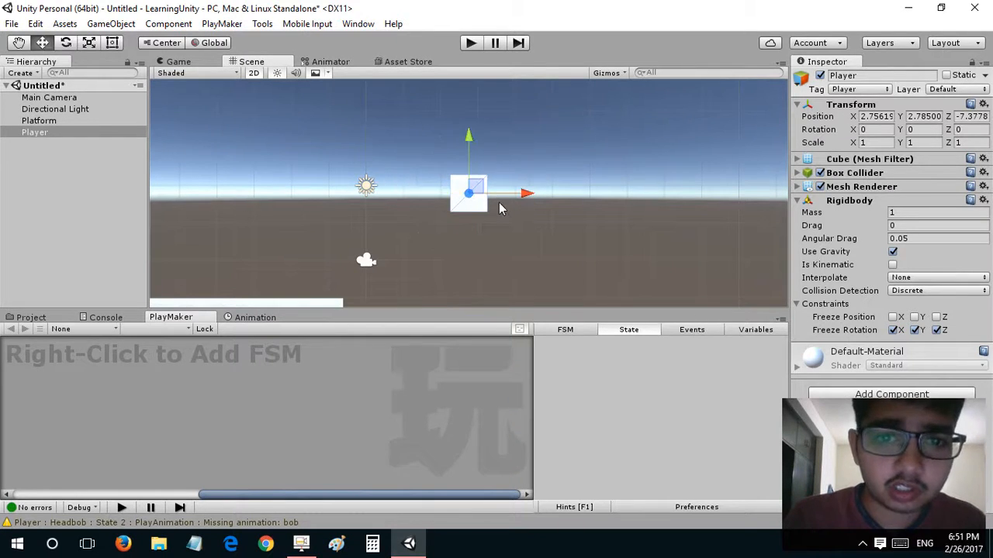
left_click_drag(482, 190, 197, 225)
scroll(252, 219, "down", 2)
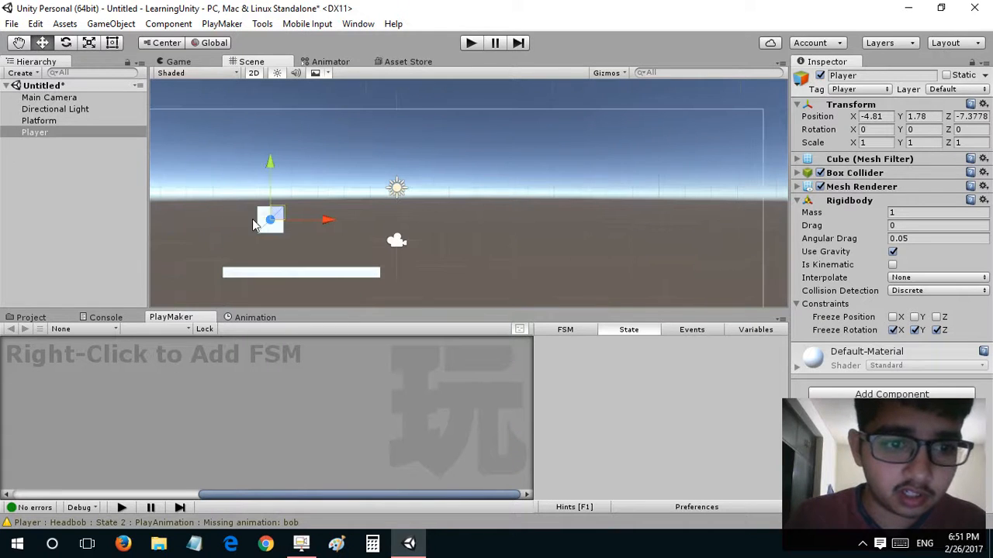
left_click_drag(277, 216, 261, 230)
left_click(223, 62)
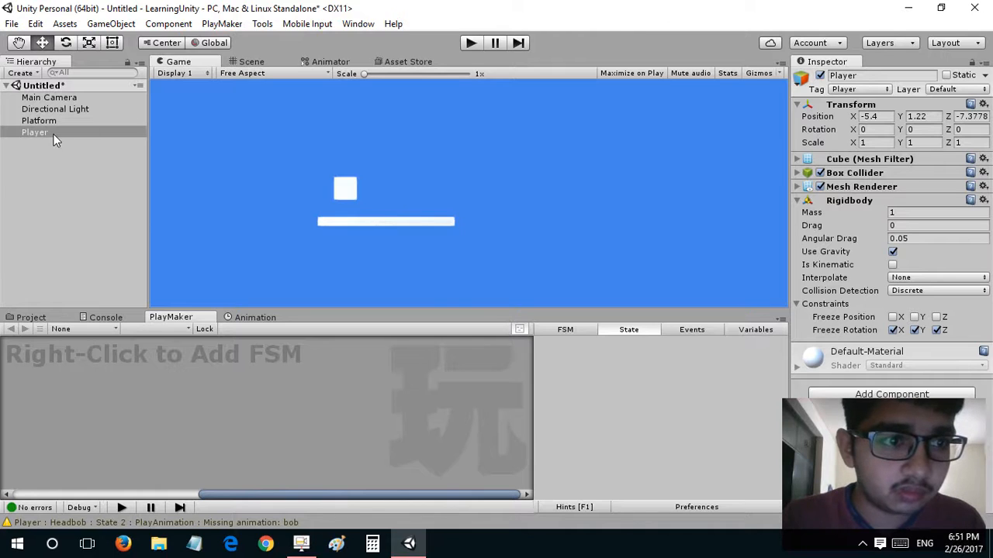
Enlarge the PlayMaker editing area and add an FSM to the Player.
right_click(79, 345)
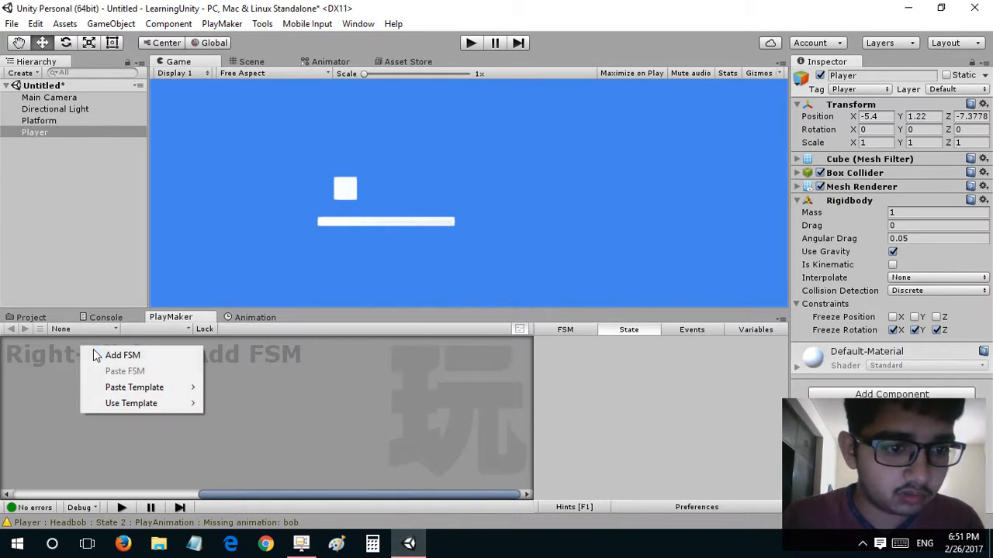
left_click(146, 304)
left_click_drag(146, 303, 160, 205)
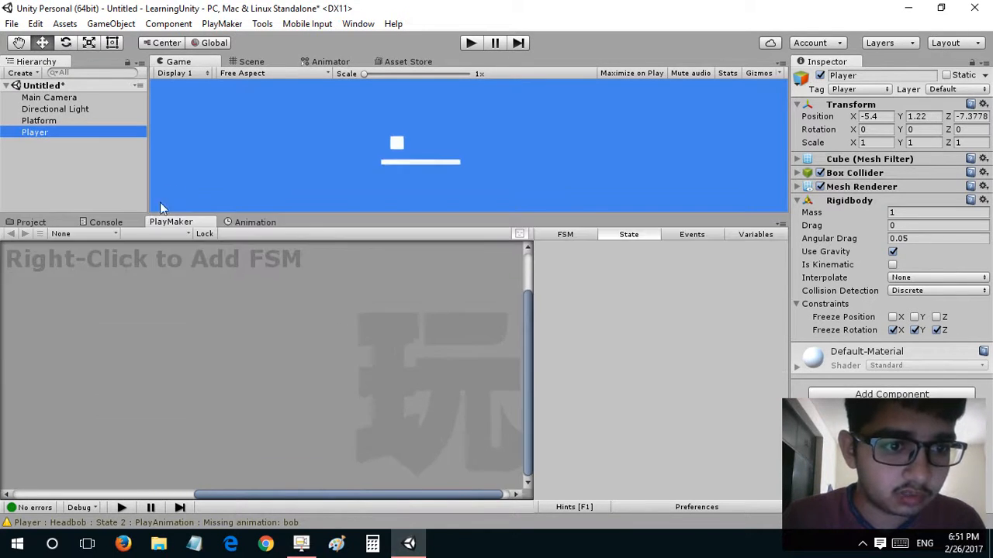
right_click(96, 318)
left_click(121, 328)
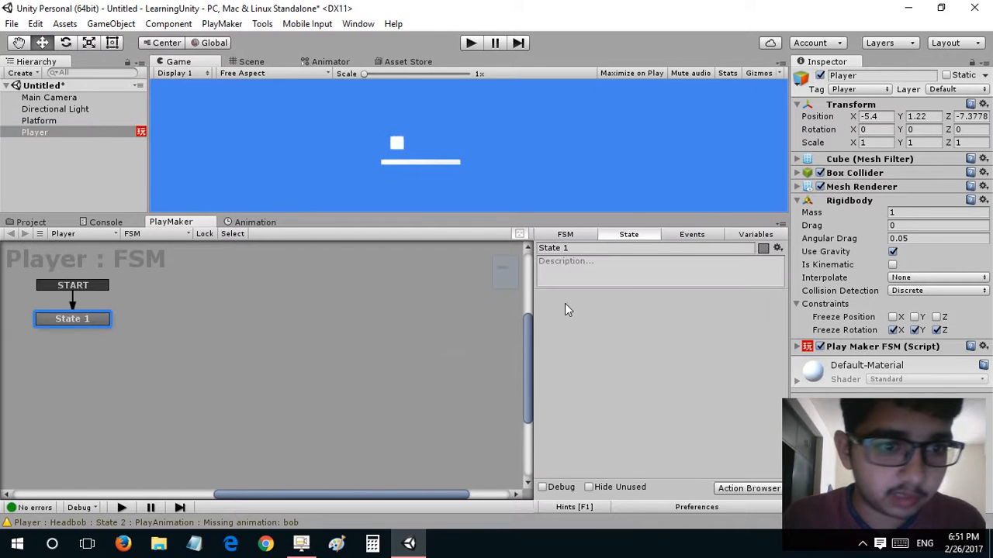
Rename the Player's FSM as Movement.
left_click(565, 234)
left_click(563, 248)
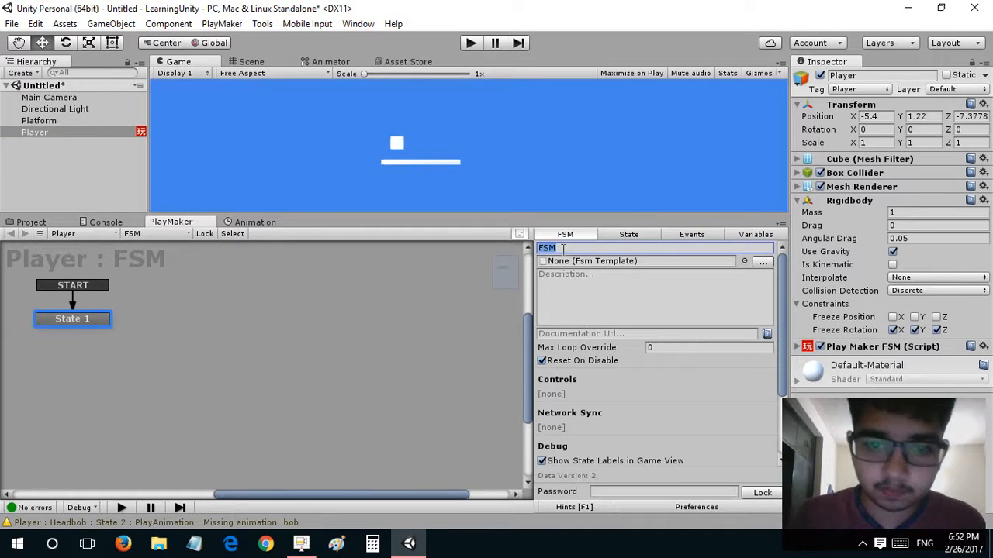
type("Movement")
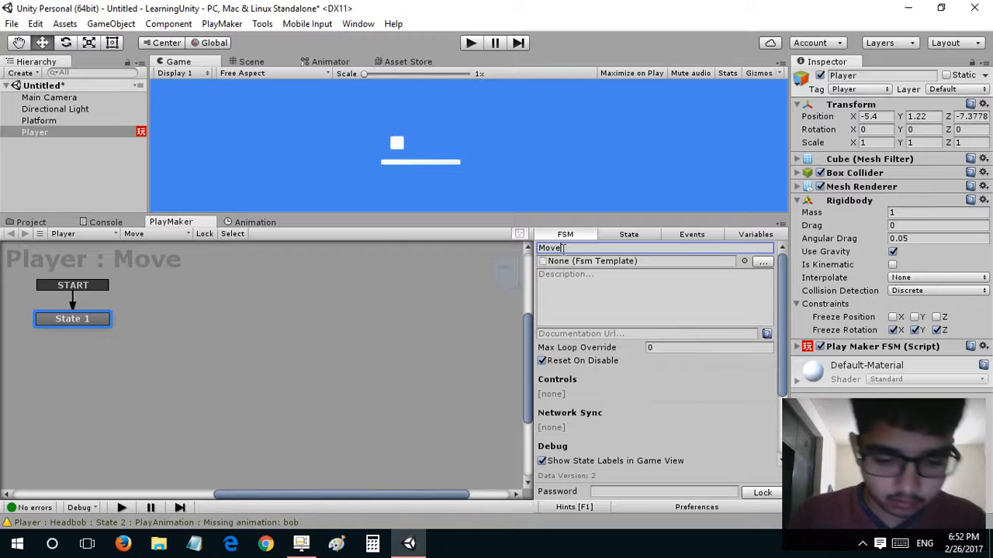
left_click(559, 293)
Find the Get Axis action and add it to State 1 of the Movement FSM.
left_click(627, 235)
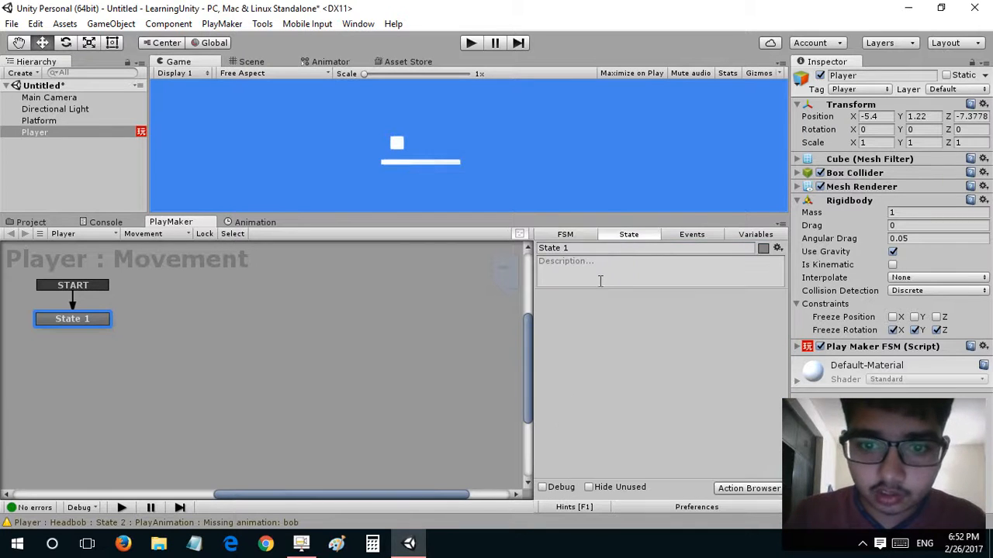
key("grave")
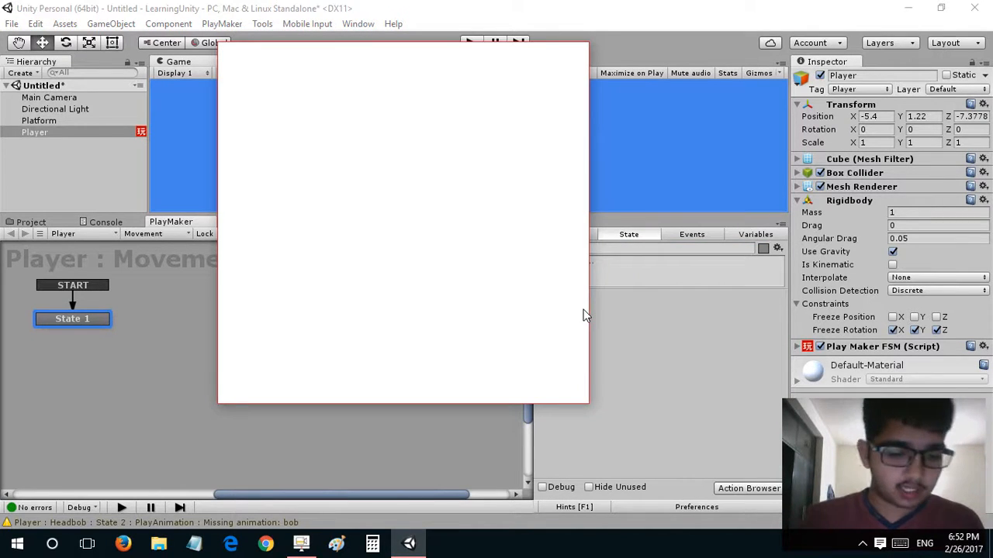
type("ge")
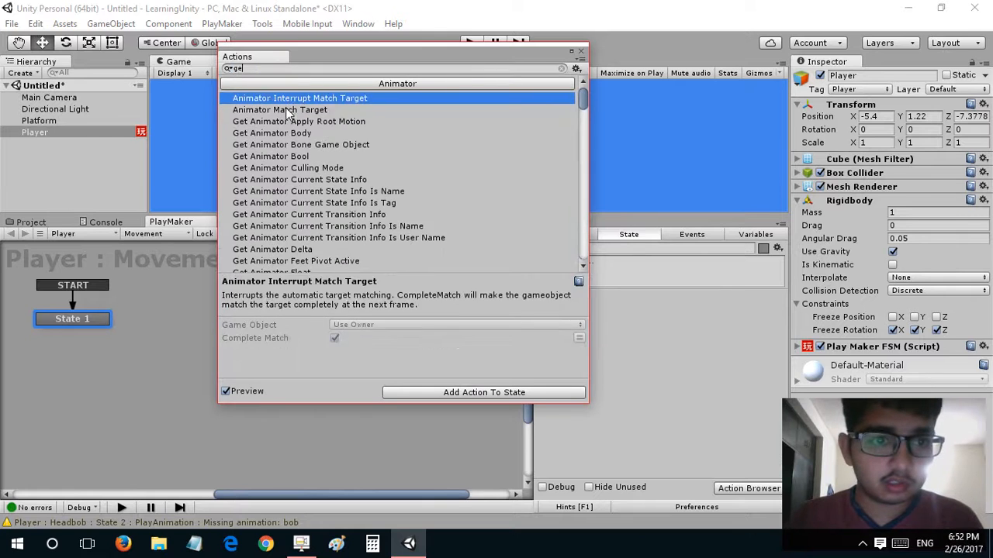
type("t axis")
double_click(288, 99)
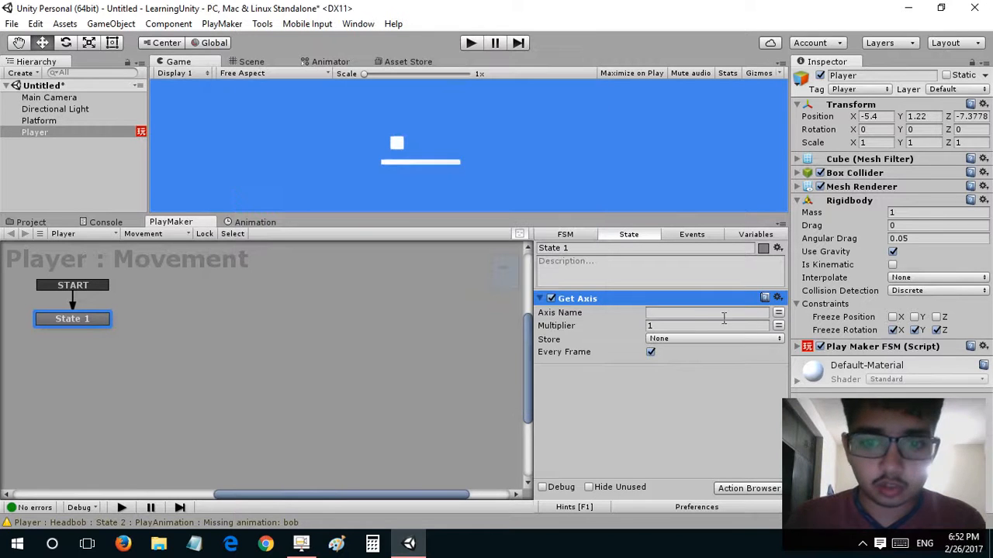
Configure Get Axis with axis name Horizontal and multiplier 5, storing the result in a new variable AD.
left_click(692, 313)
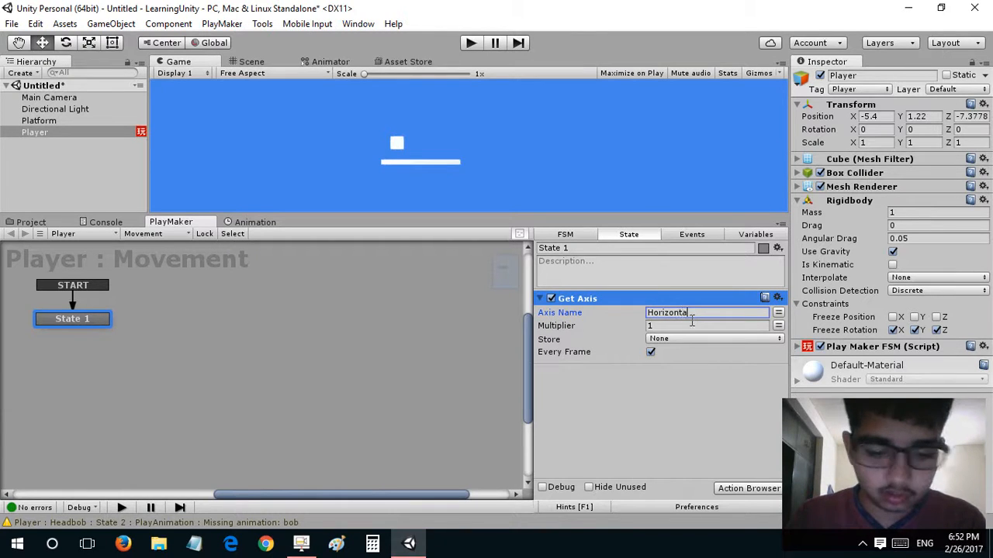
left_click(682, 327)
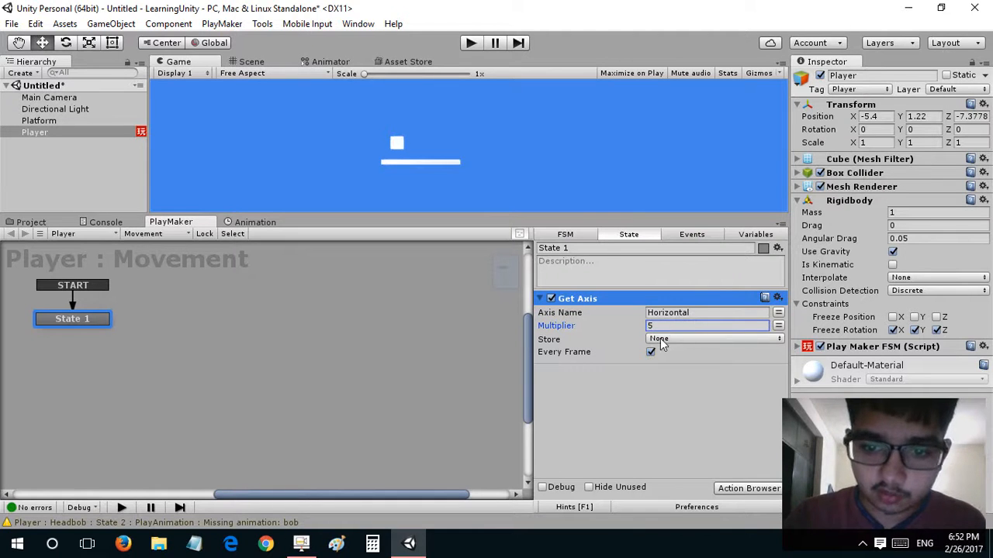
left_click(664, 341)
left_click(680, 377)
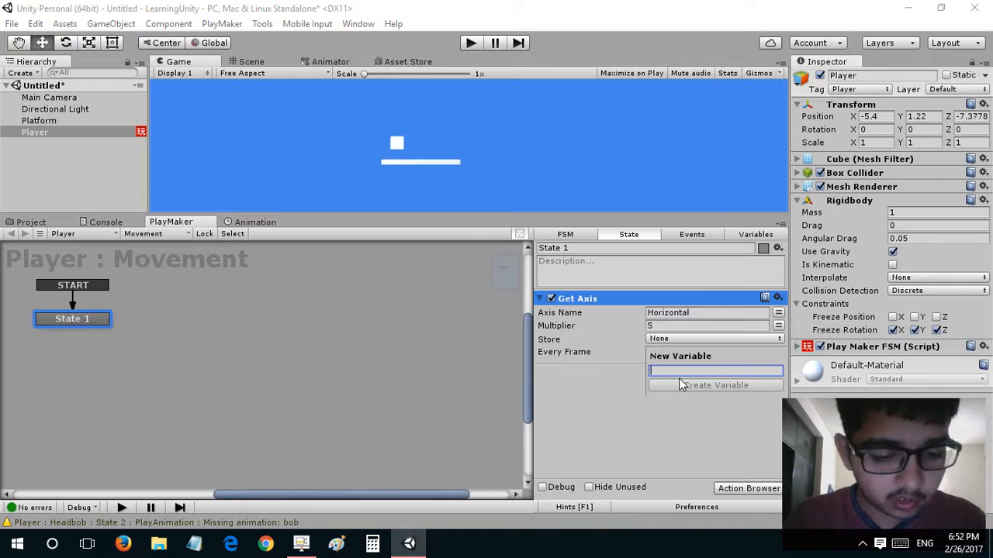
type("AD")
left_click(679, 383)
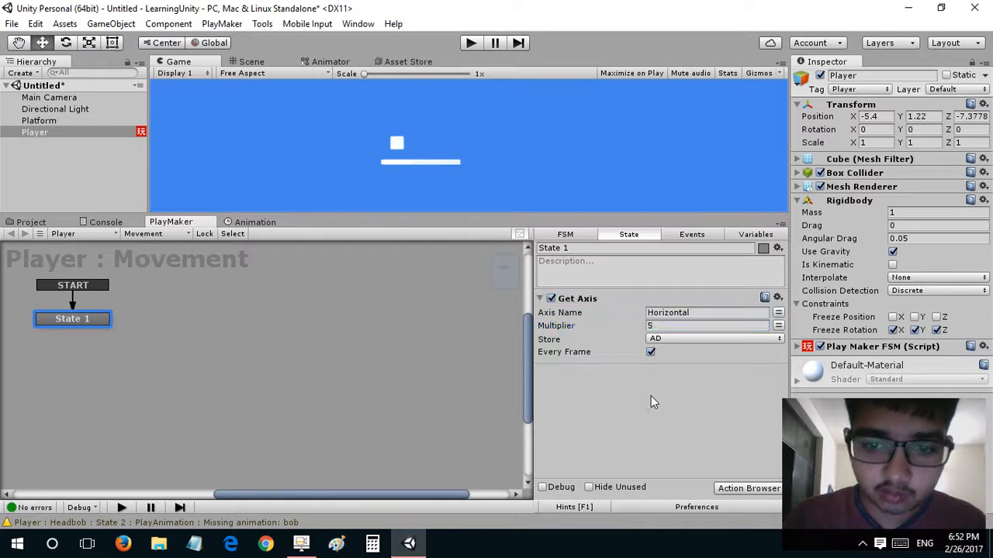
Duplicate the Get Axis action in State 1 and change the copy's axis name to Vertical.
left_click(591, 302)
key("ctrl+v")
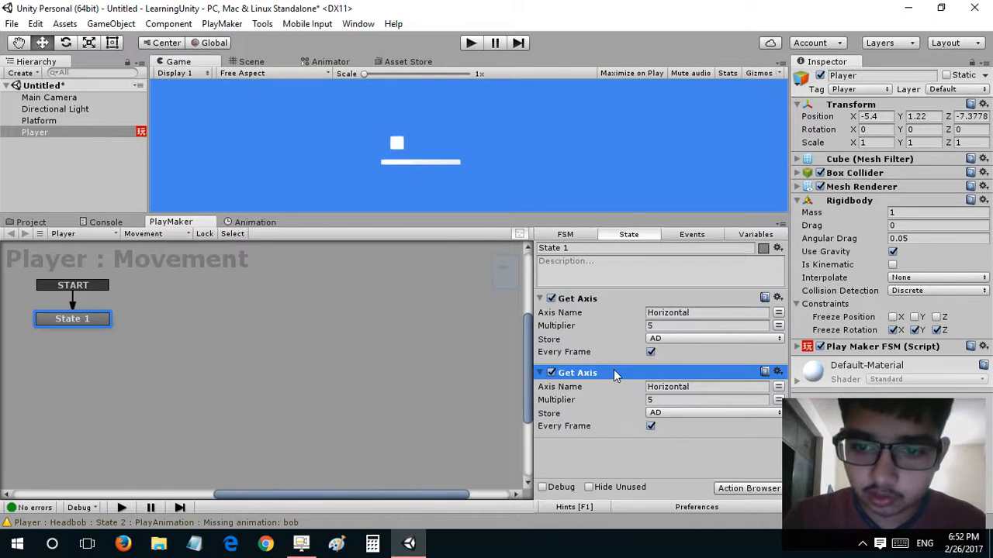
left_click(684, 388)
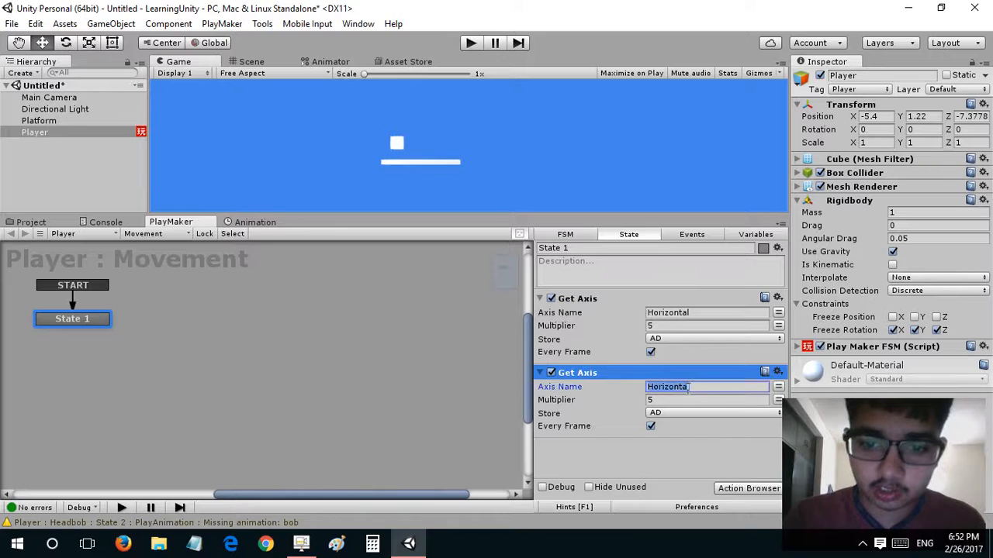
type("Vertica")
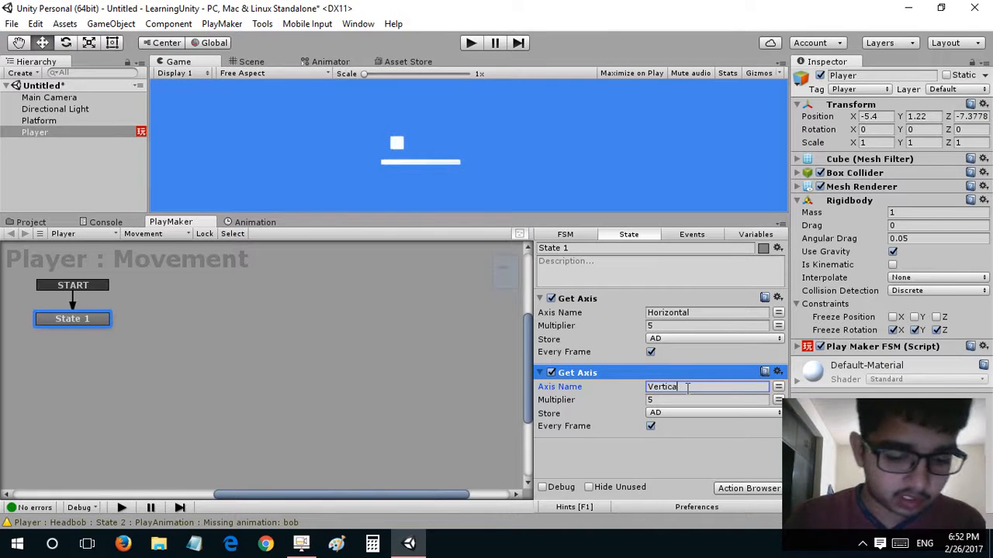
type("l")
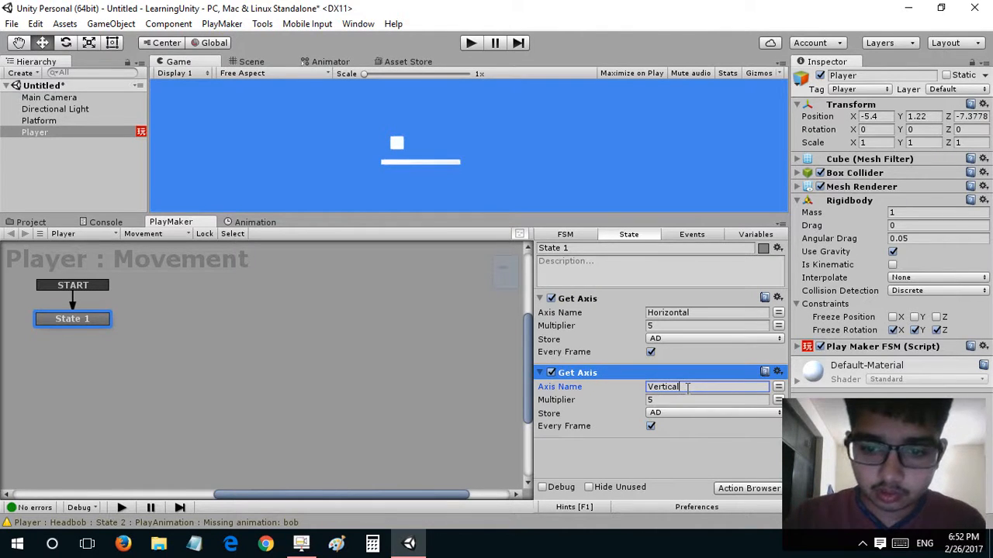
Store the vertical Get Axis result in a new variable named WS.
left_click(713, 413)
left_click(662, 464)
type("W")
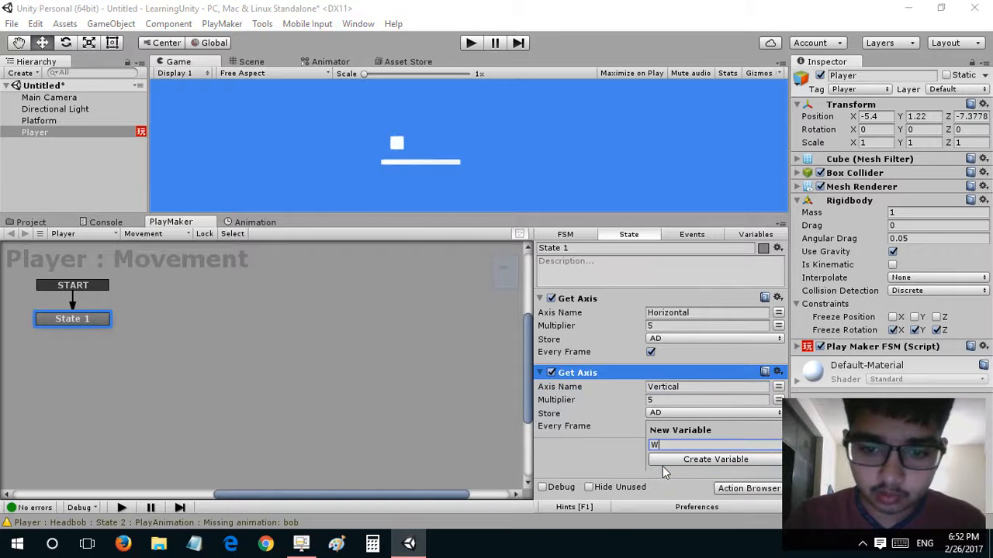
type("S")
left_click(664, 459)
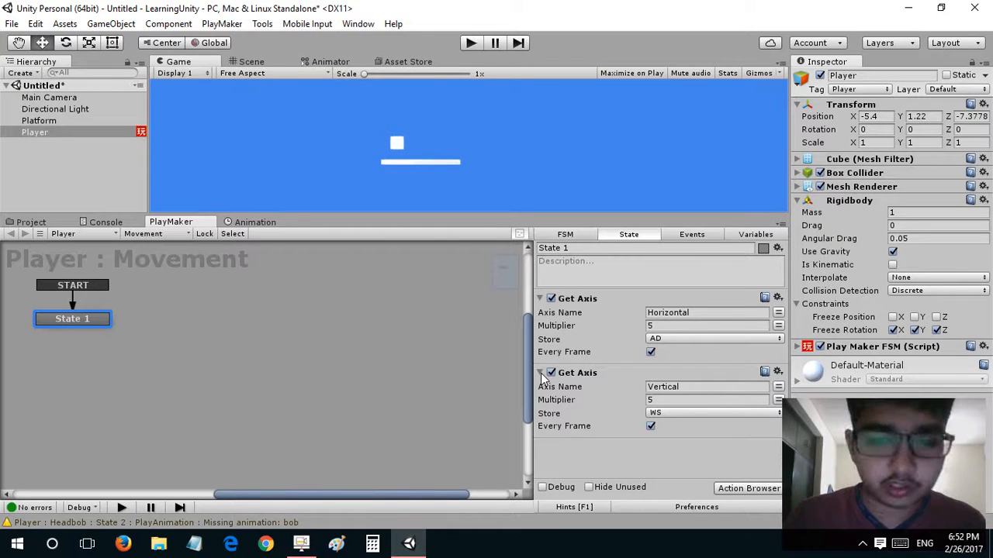
Collapse the horizontal Get Axis action's settings and make the Game view taller.
left_click(541, 373)
left_click(541, 299)
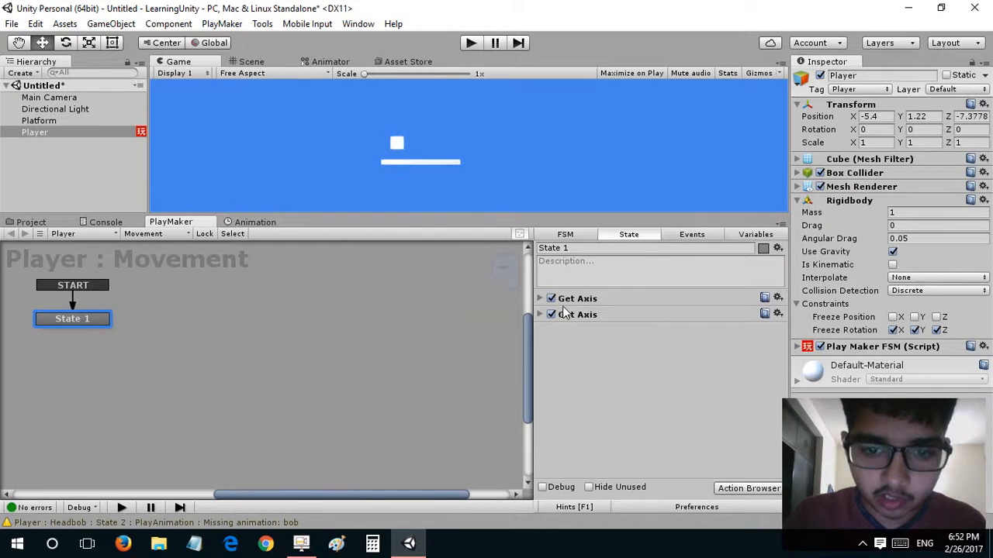
left_click(540, 298)
left_click(541, 298)
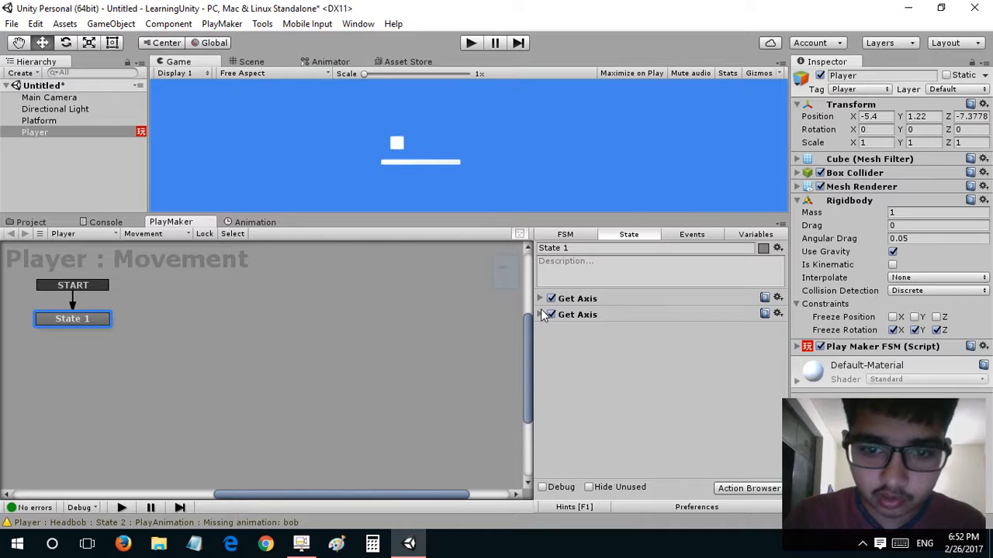
left_click(541, 314)
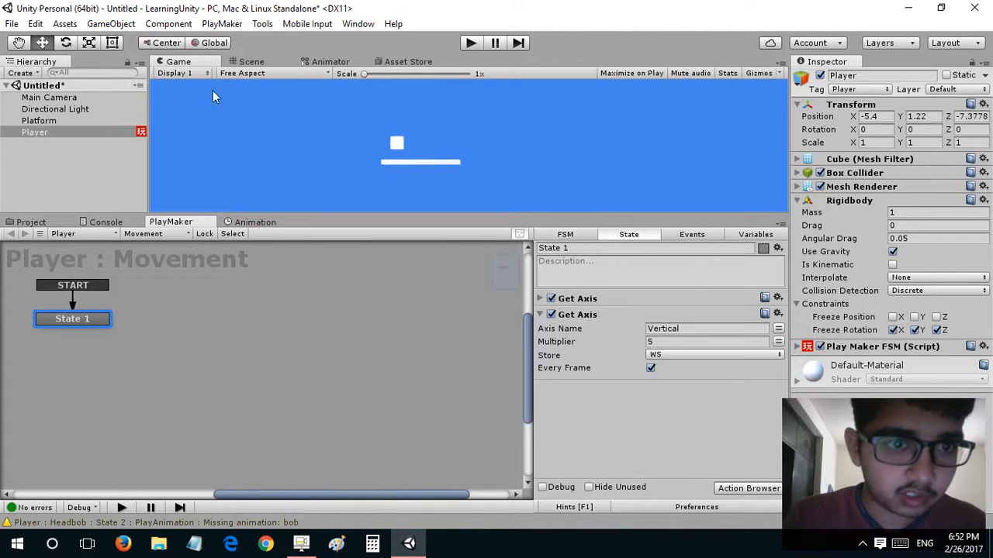
left_click_drag(230, 212, 231, 288)
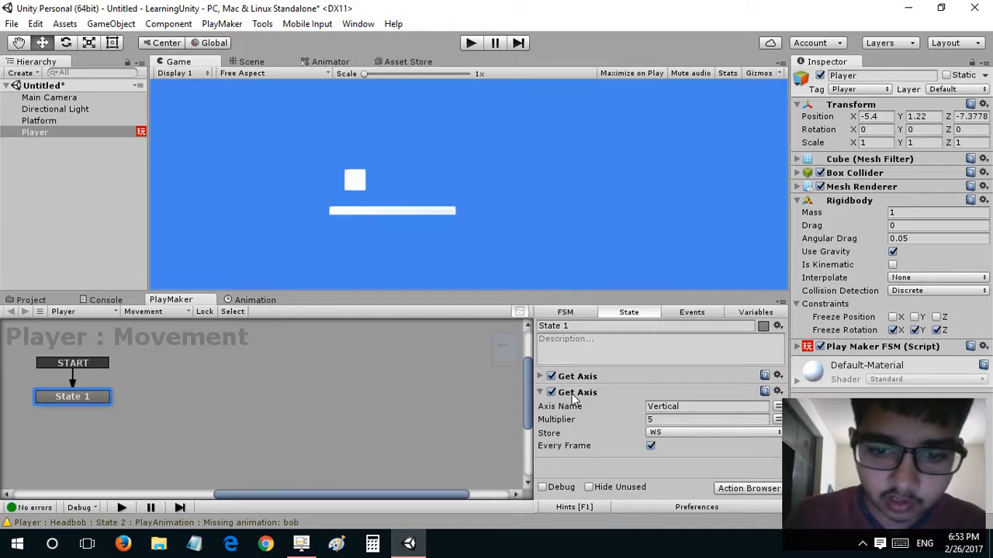
Delete the vertical Get Axis action from State 1.
right_click(574, 397)
left_click(583, 383)
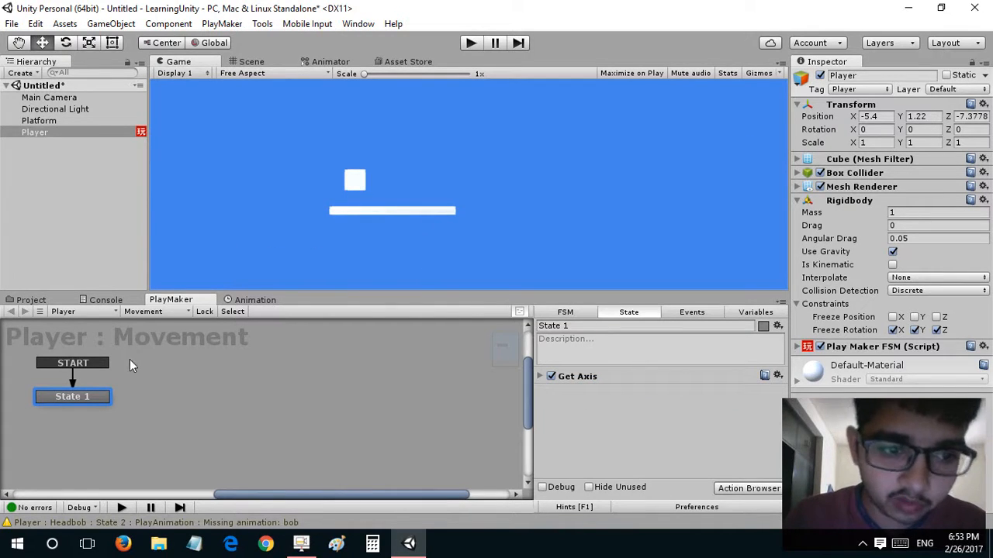
Rename State 1 of the Movement FSM as Input.
left_click(553, 312)
left_click(611, 313)
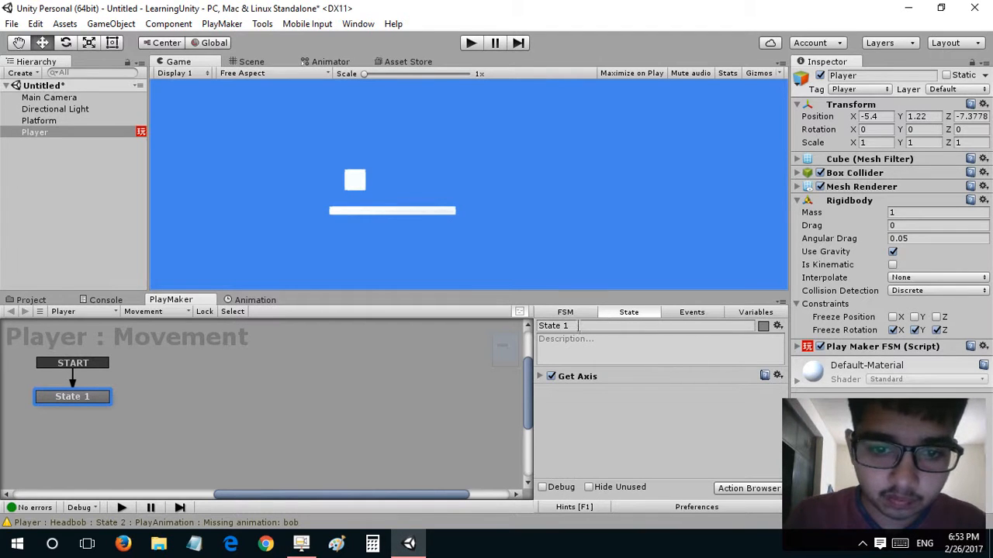
left_click(578, 325)
type("In")
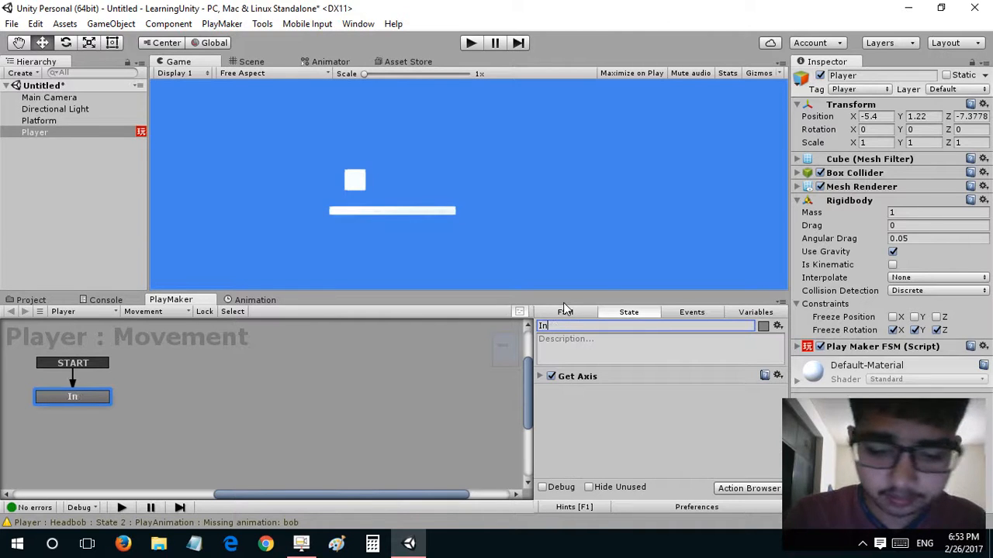
type("ouput")
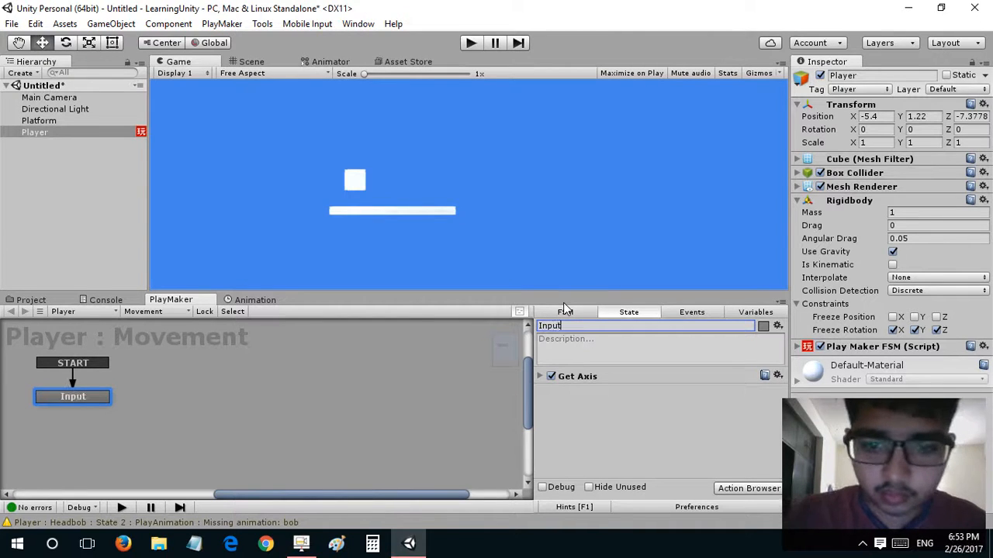
Search the action library for "trans" and add the Translate action to the Input state.
key("ctrl+s")
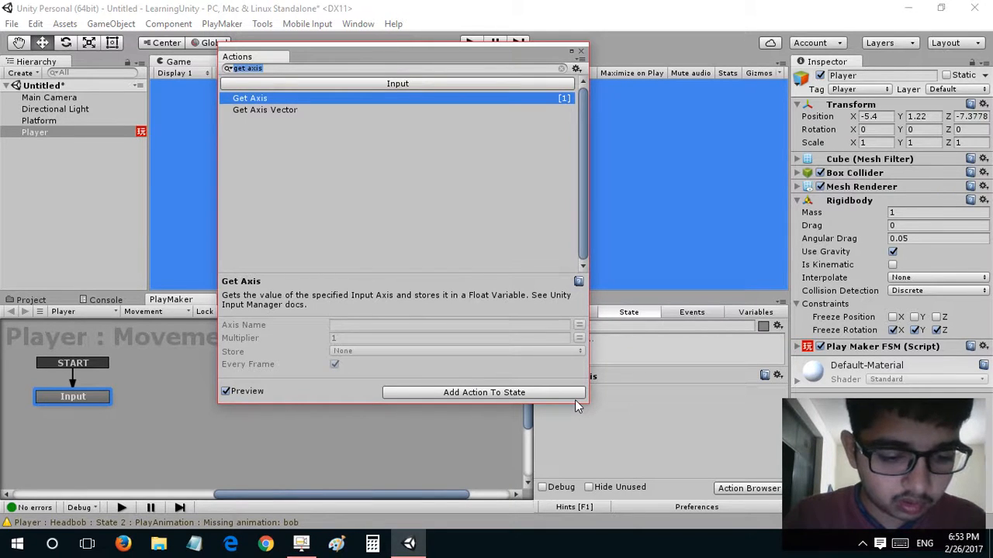
type("trans")
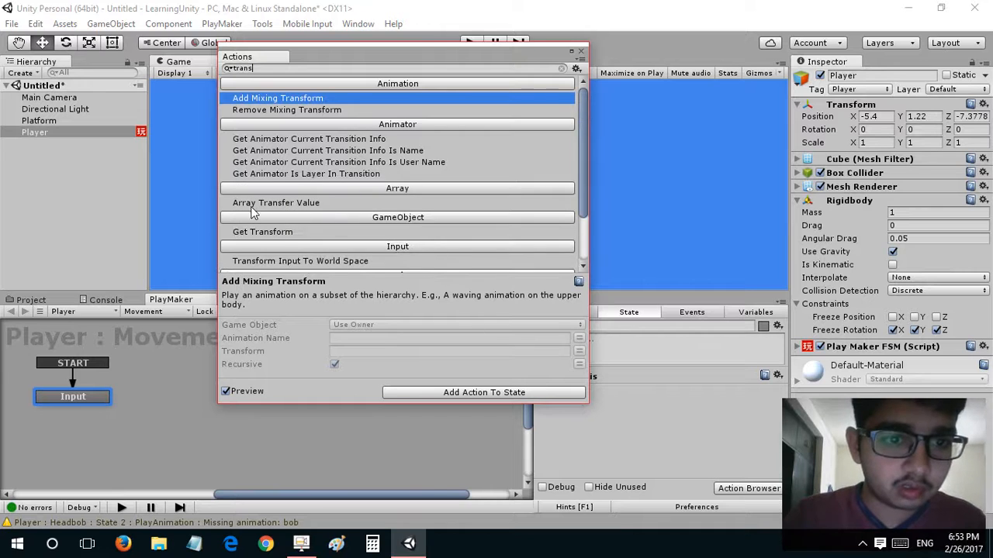
scroll(281, 233, "down", 3)
left_click(268, 268)
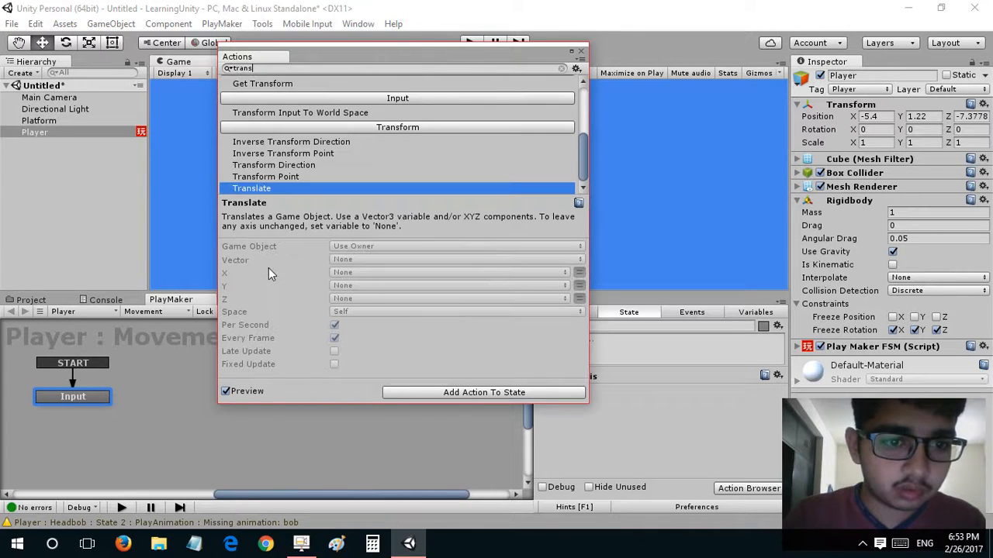
double_click(270, 189)
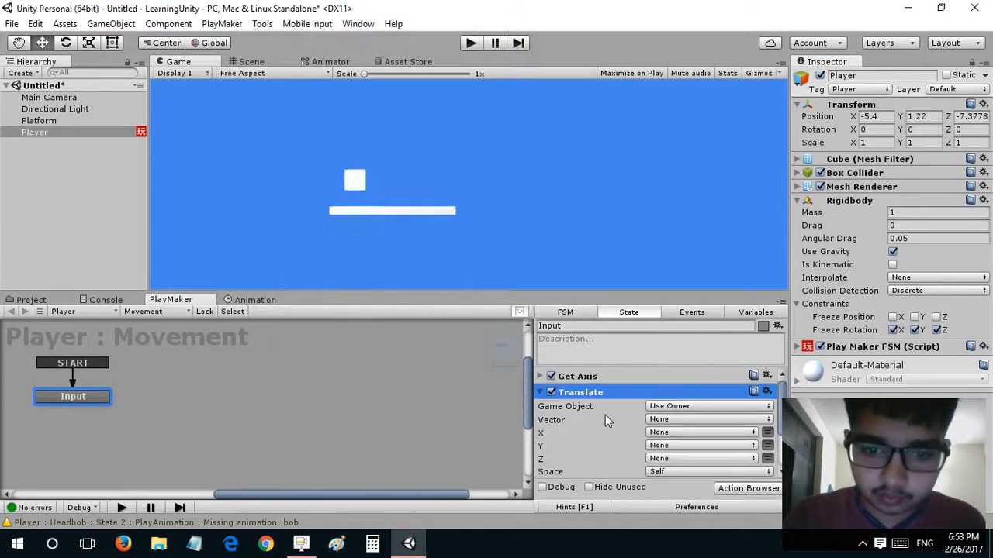
Check the Player's axes in the scene view, then assign the AD variable to the Translate action's X and collapse its settings.
left_click(653, 433)
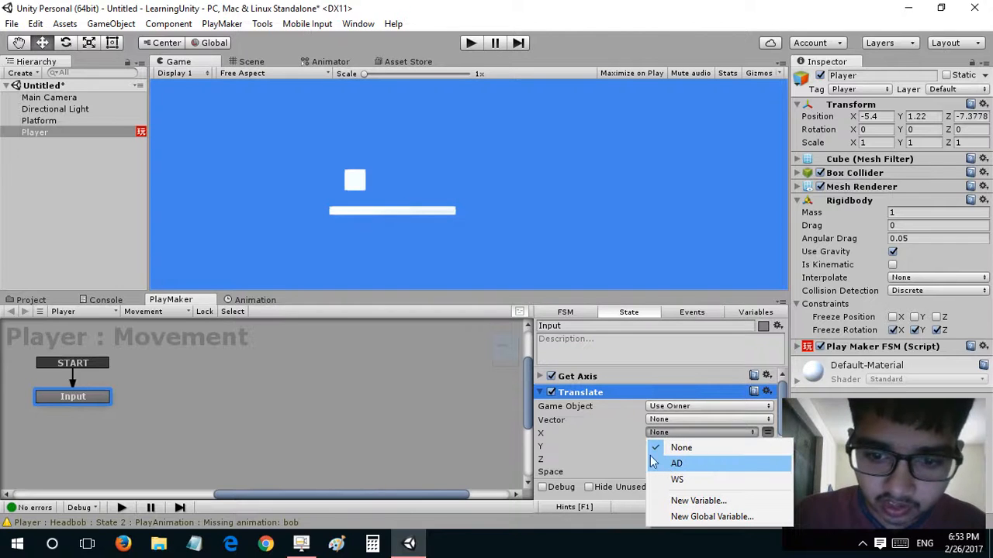
left_click(256, 62)
left_click(254, 62)
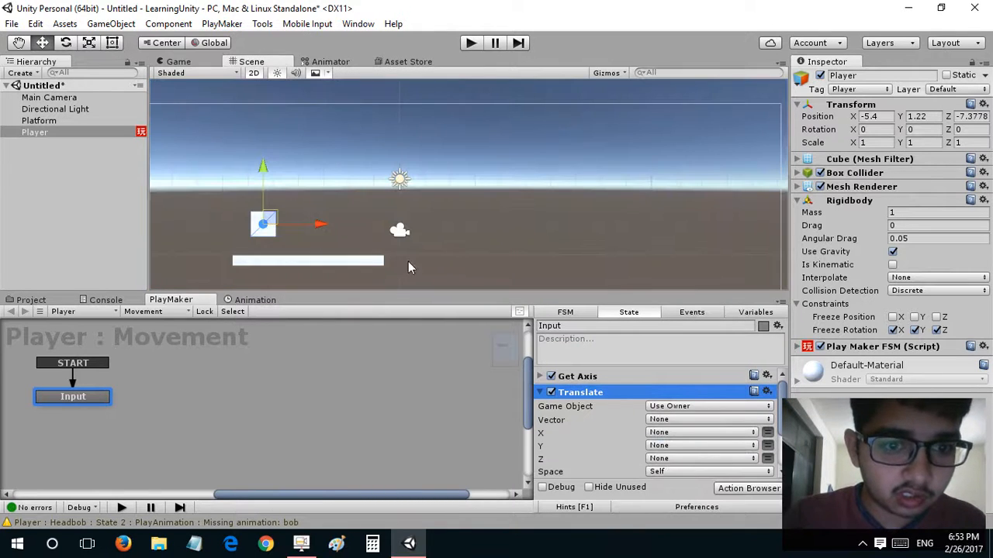
left_click(661, 432)
left_click(667, 461)
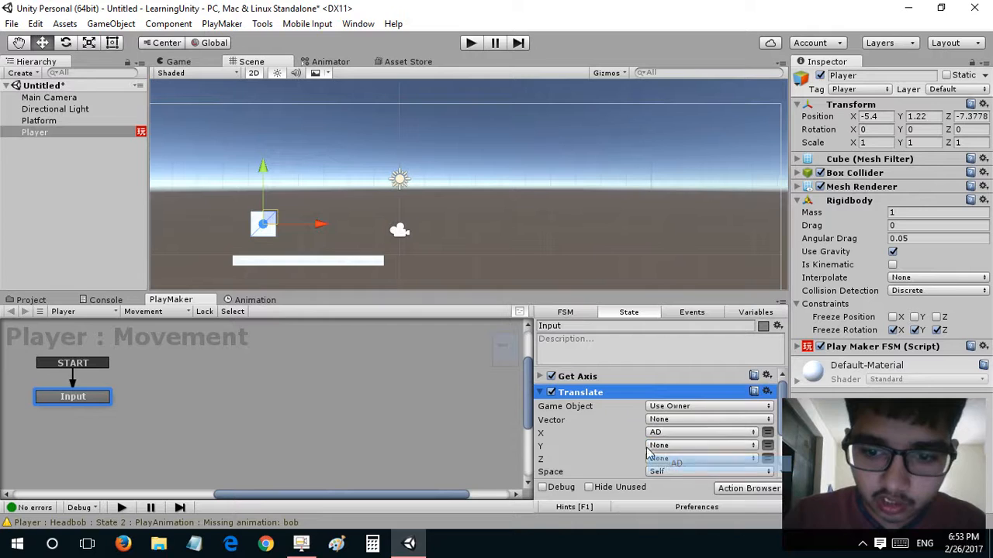
scroll(614, 432, "down", 3)
scroll(614, 431, "down", 2)
scroll(615, 432, "up", 5)
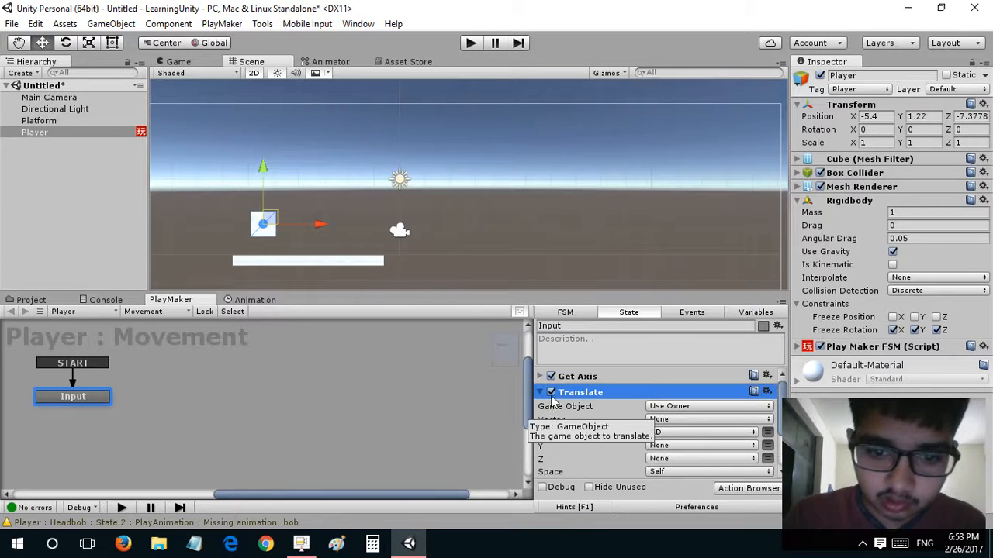
left_click(542, 394)
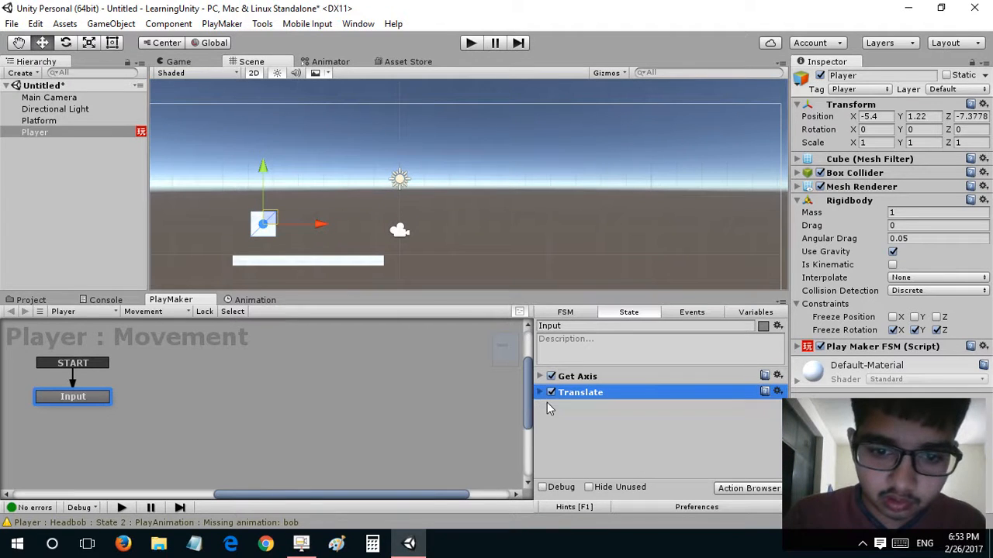
Play-test the scene by moving the Player cube left and right along the platform, and stop the test.
left_click(473, 44)
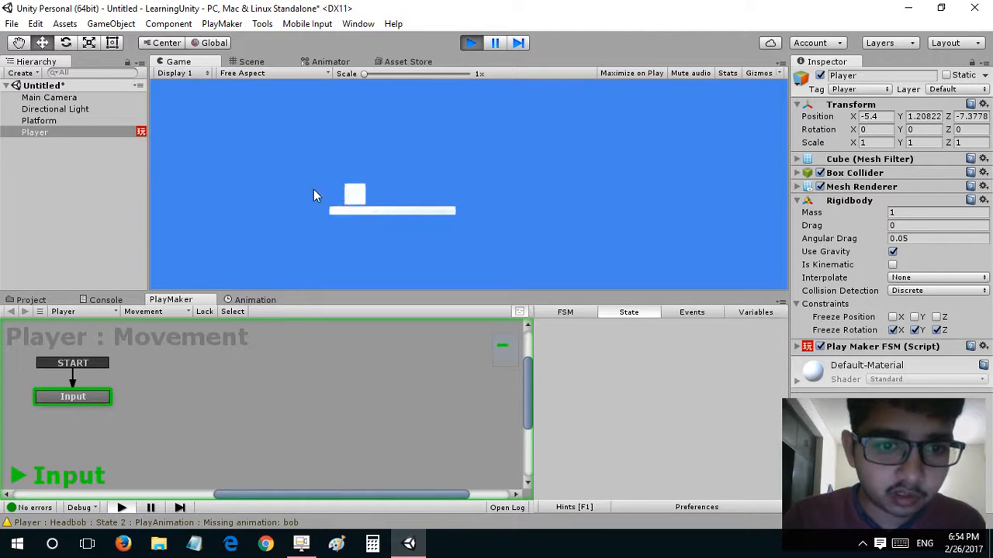
key("d")
key("a")
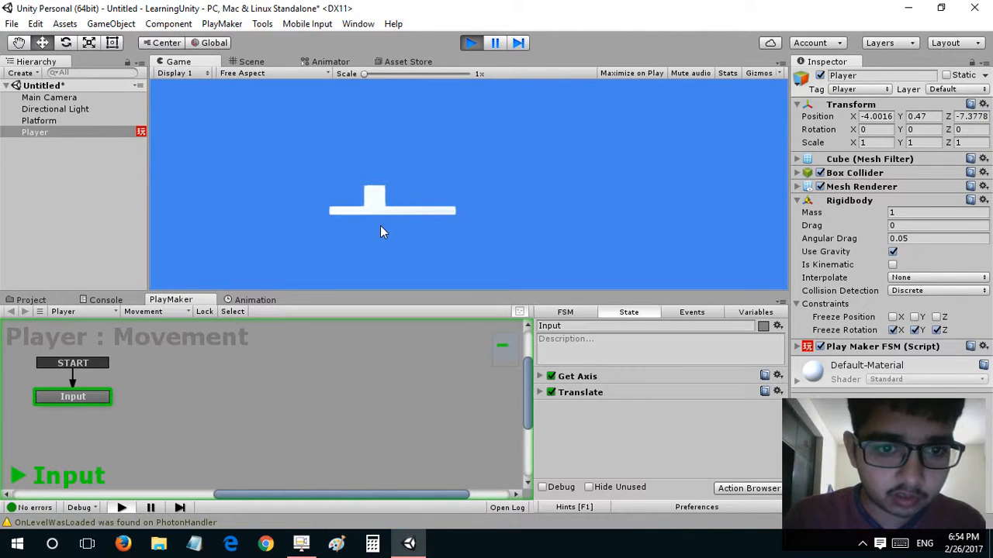
key("d")
key("a")
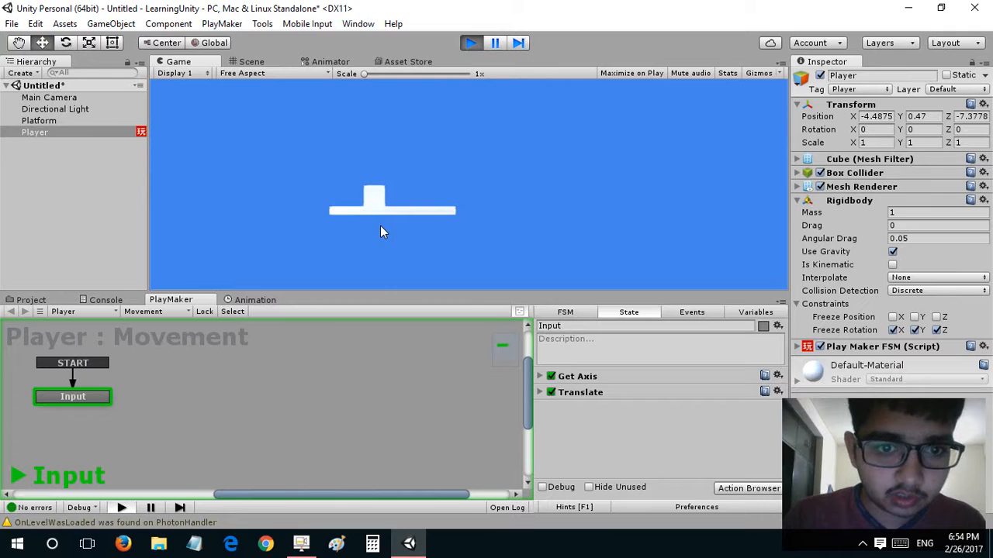
key("d")
key("a")
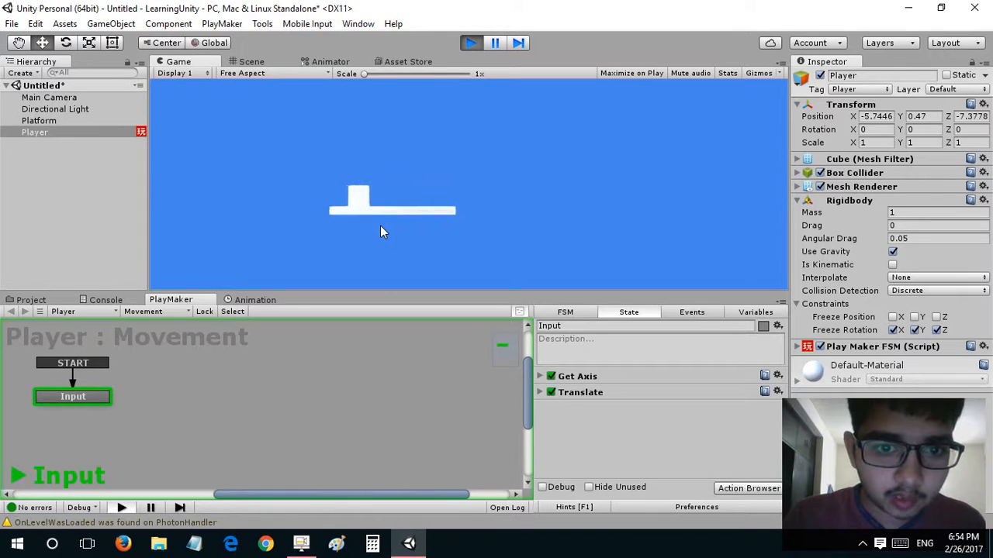
key("d")
key("a")
key("d")
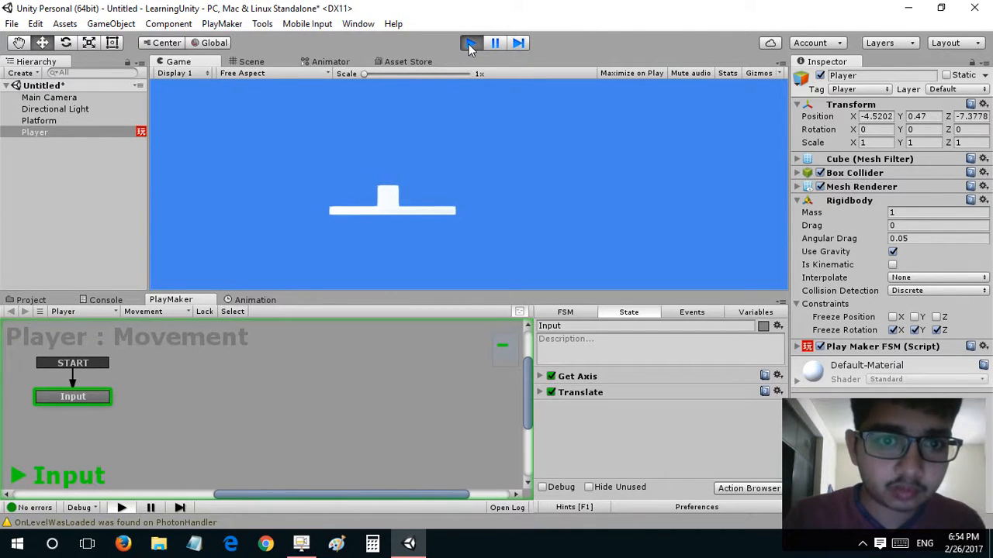
key("a")
key("d")
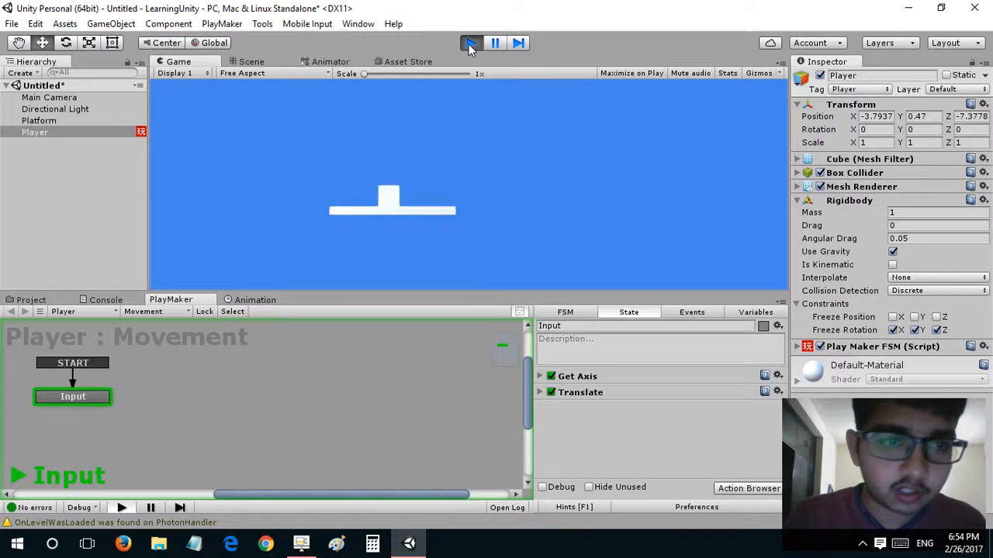
left_click(469, 44)
left_click_drag(332, 184, 457, 124)
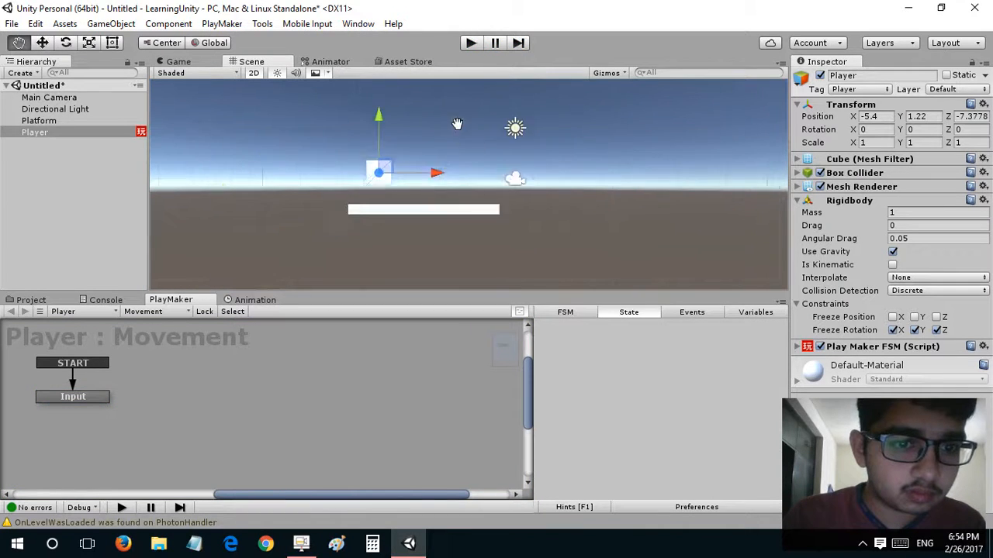
scroll(456, 124, "up", 5)
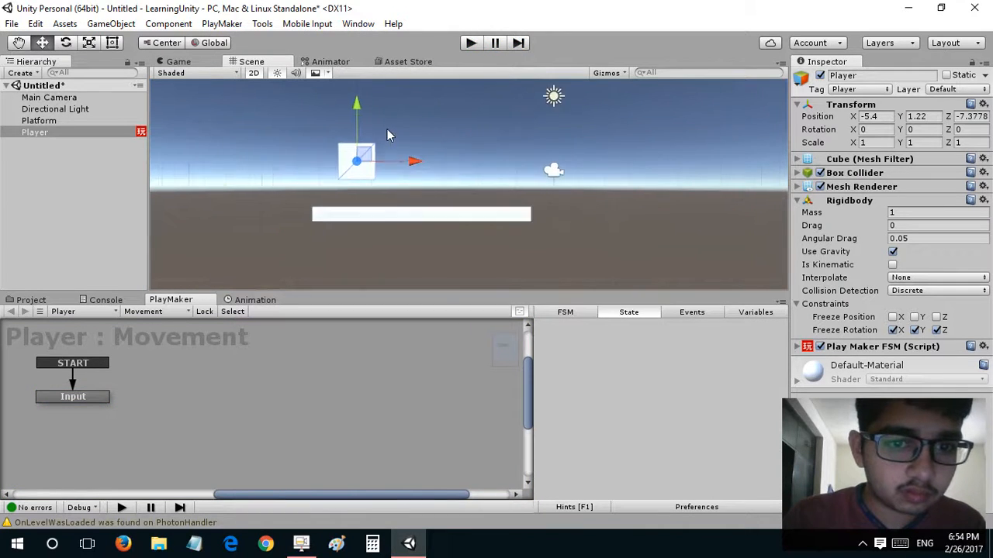
right_click(60, 137)
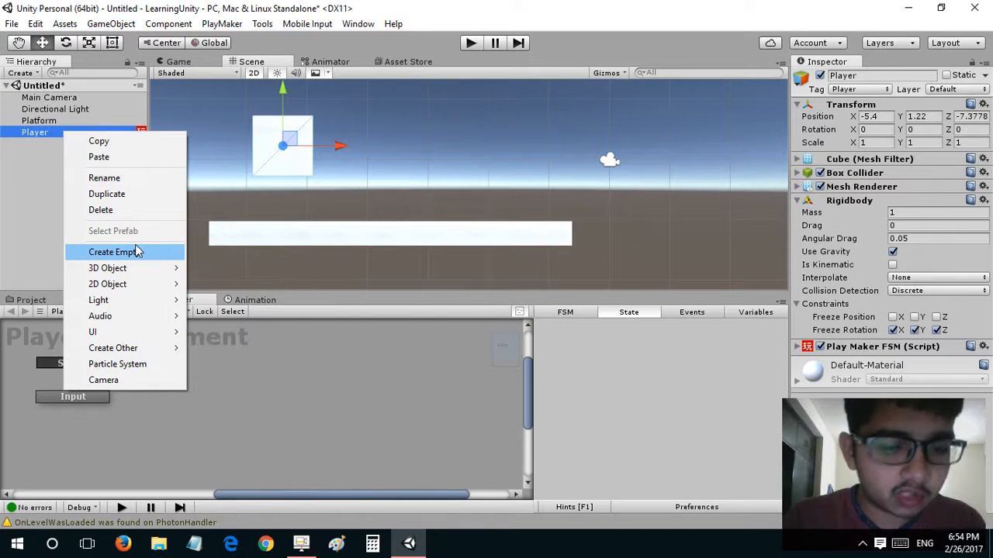
left_click(28, 182)
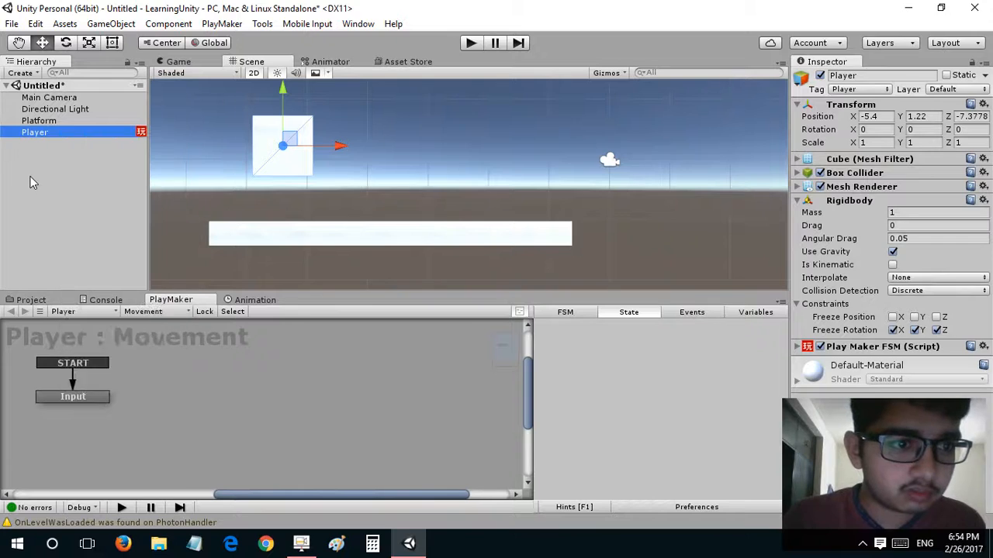
left_click(29, 182)
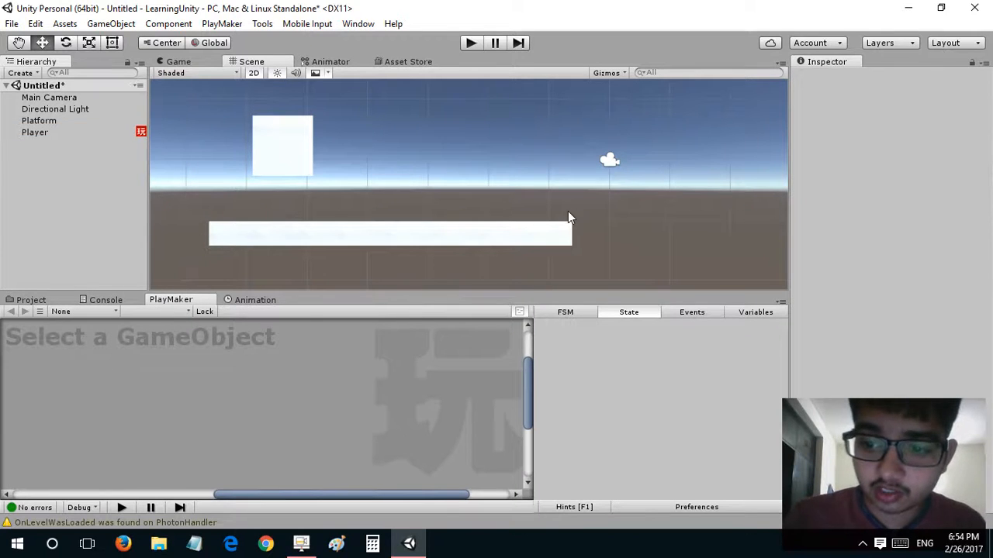
Switch to the desktop and launch GIMP 2.8.
key("super+d")
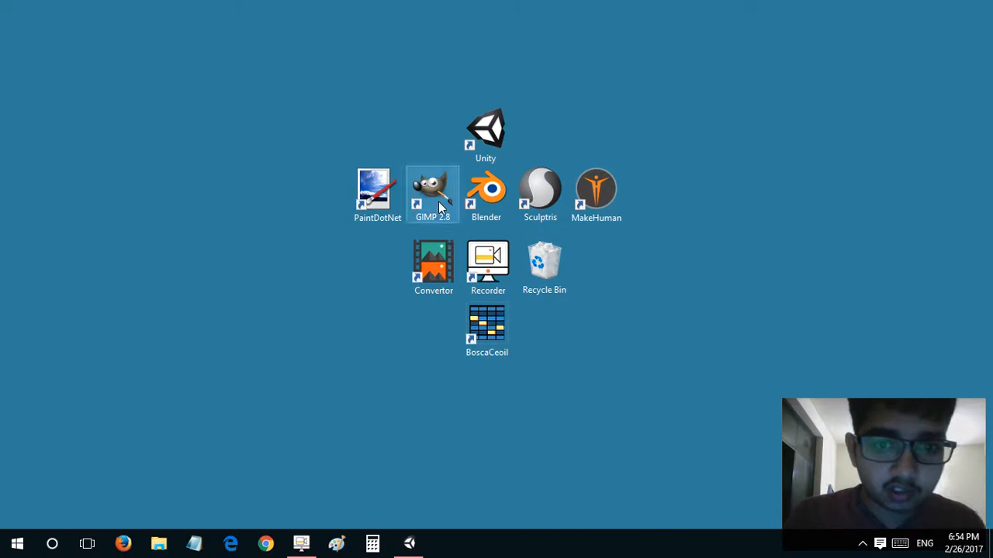
left_click(438, 202)
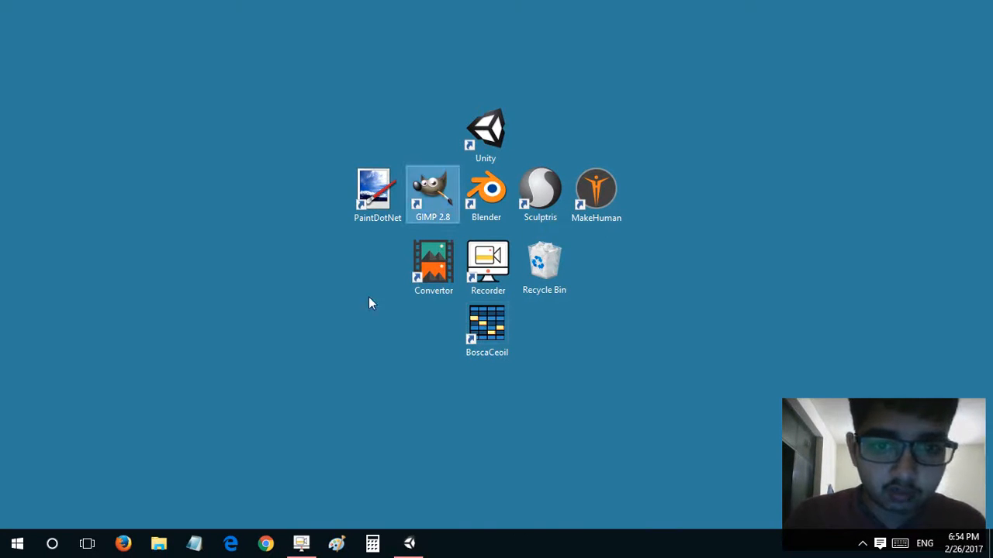
left_click(334, 278)
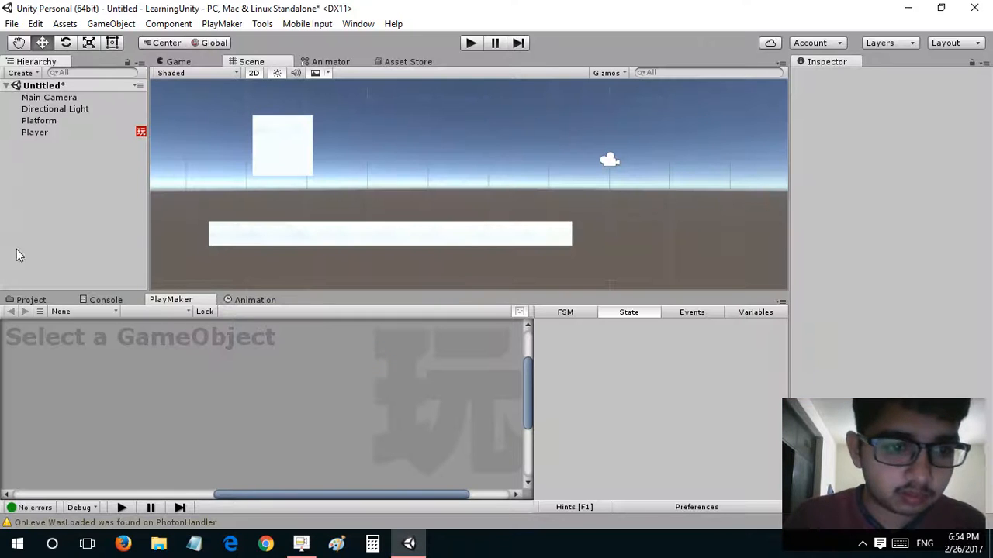
Return to Unity, look over the project's Assets folders and clear the Console messages.
left_click(35, 300)
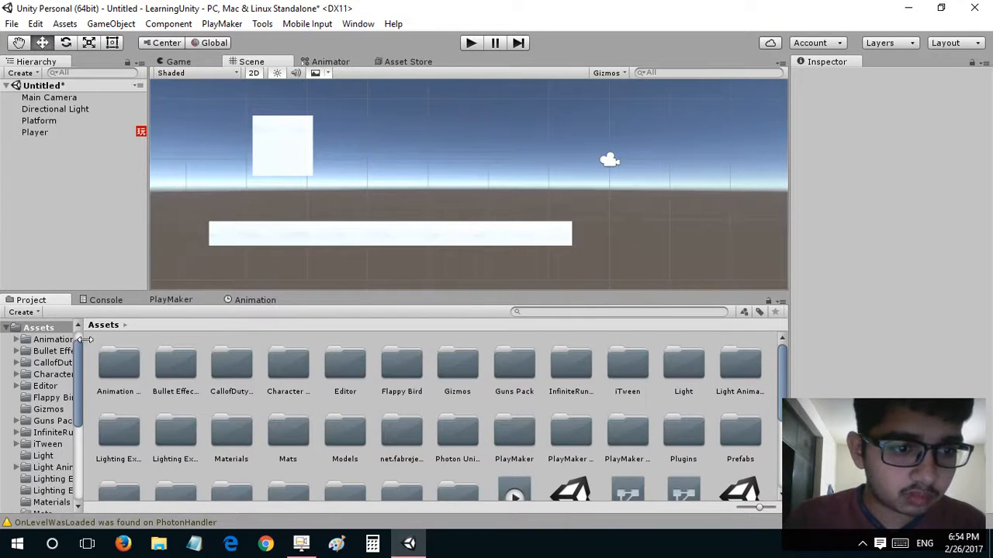
left_click(129, 395)
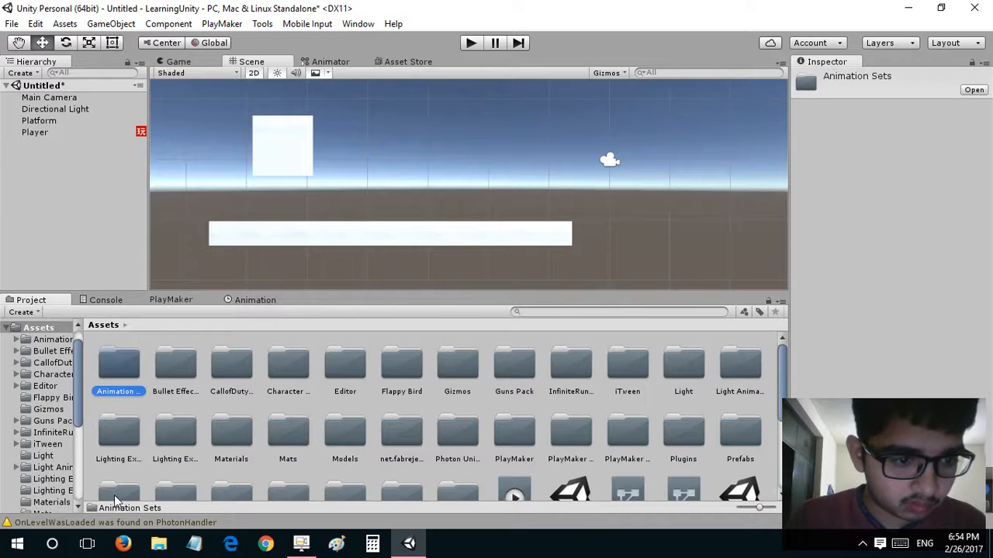
left_click(100, 301)
left_click(17, 311)
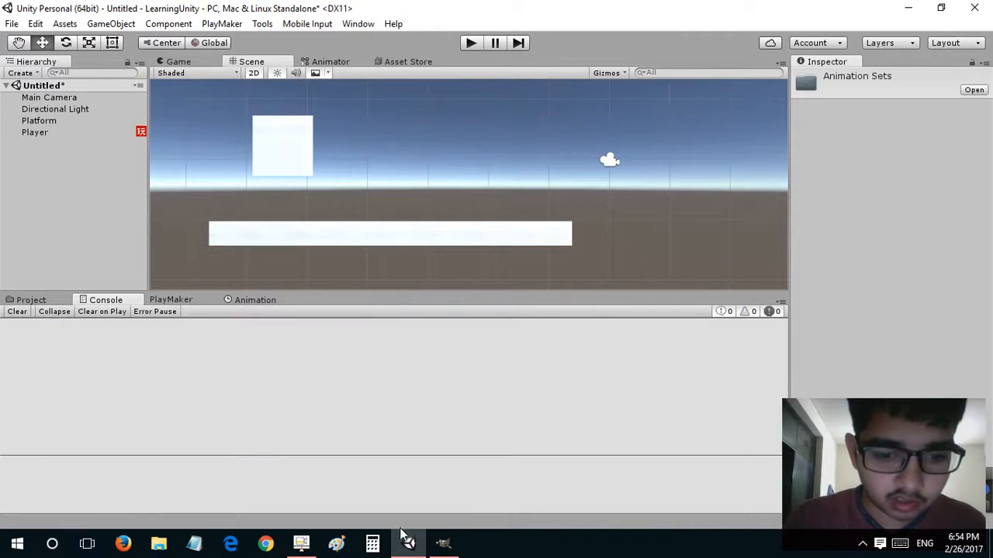
Check whether GIMP has finished starting, and look at the Game view's aspect options in Unity meanwhile.
left_click(442, 543)
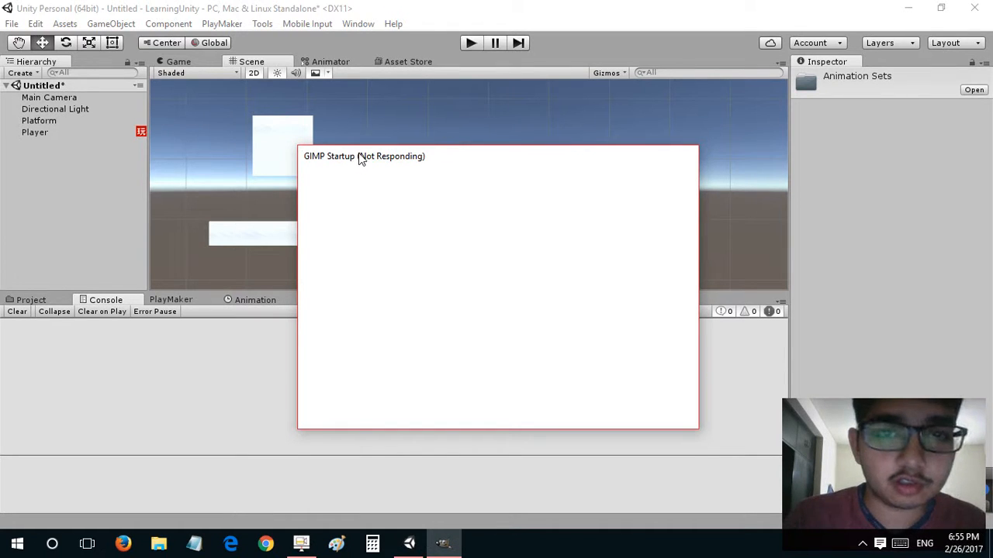
left_click(282, 13)
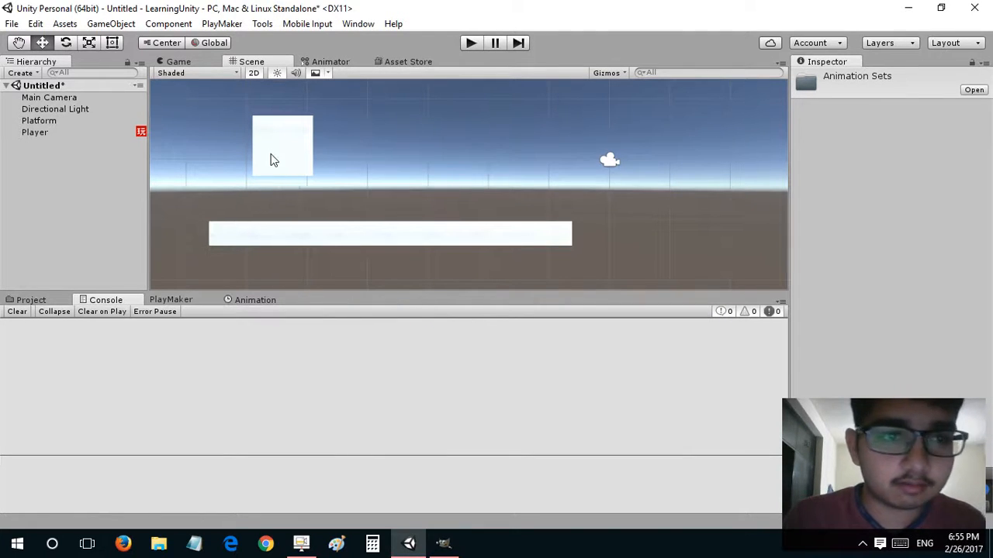
left_click(182, 61)
left_click(244, 72)
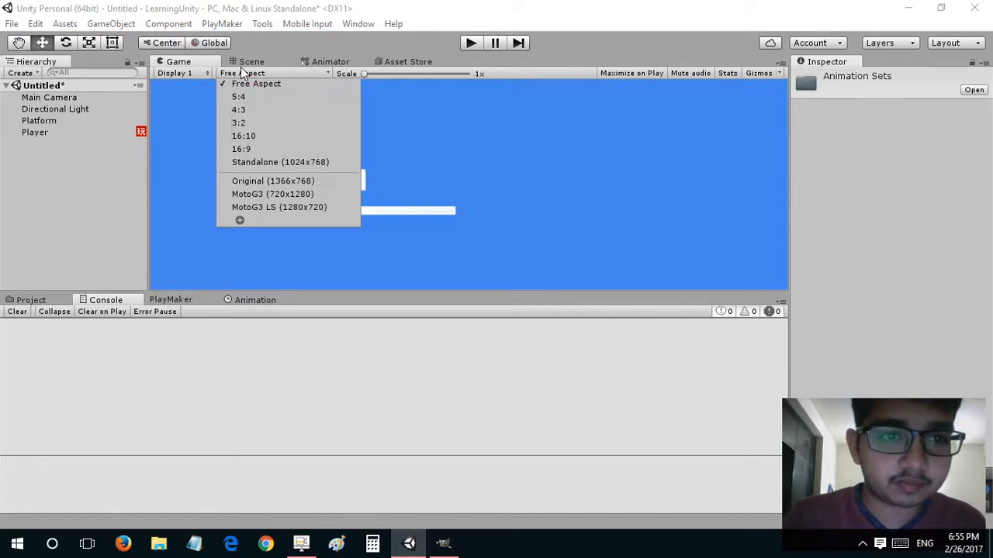
left_click(249, 61)
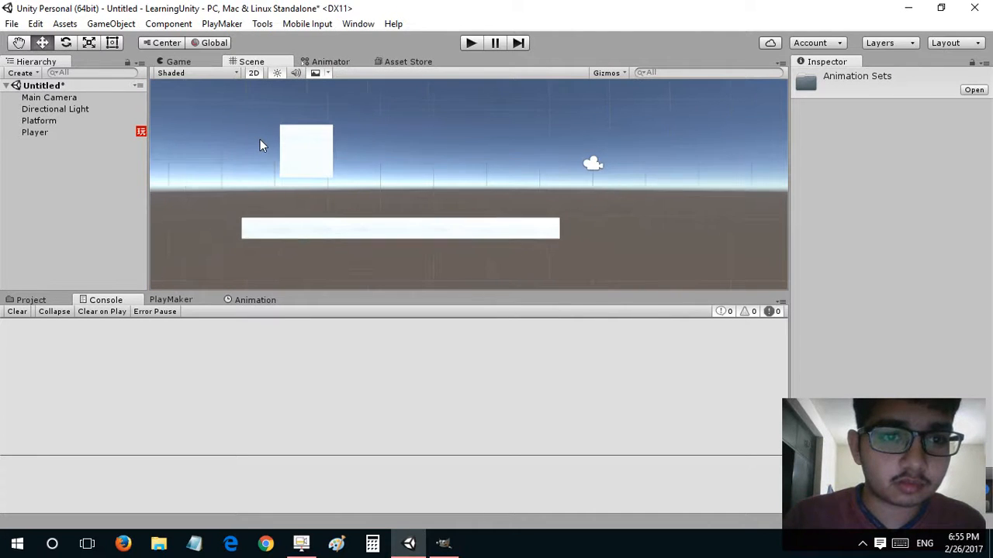
key("alt+Tab")
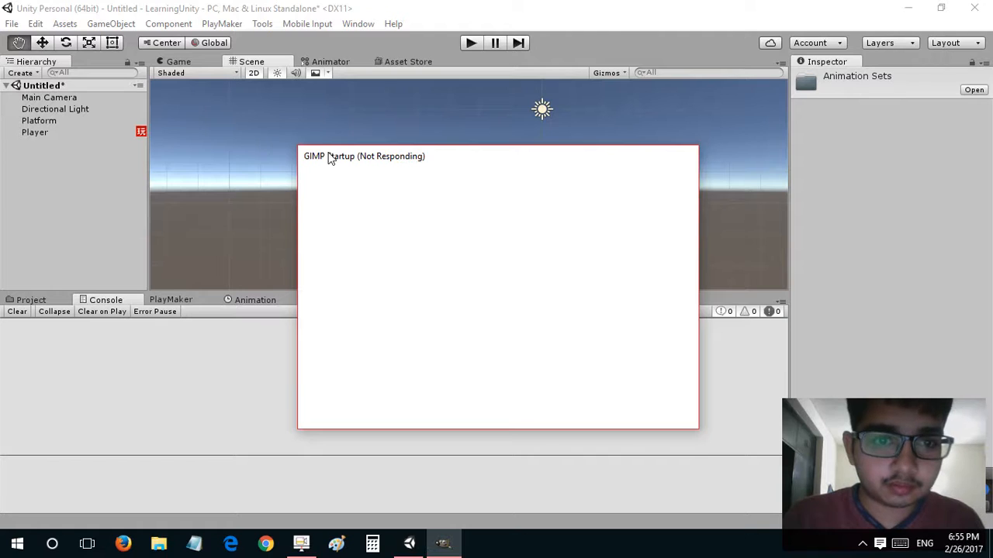
left_click_drag(328, 159, 347, 114)
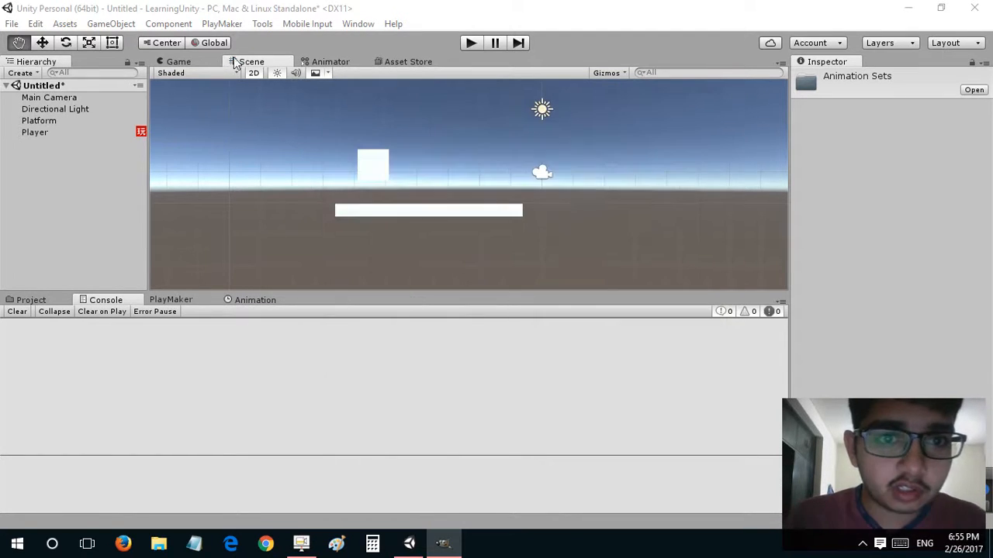
Create an empty child object under Player and move it to the cube's lower left corner at about X -0.5, Y -0.51.
scroll(338, 159, "up", 6)
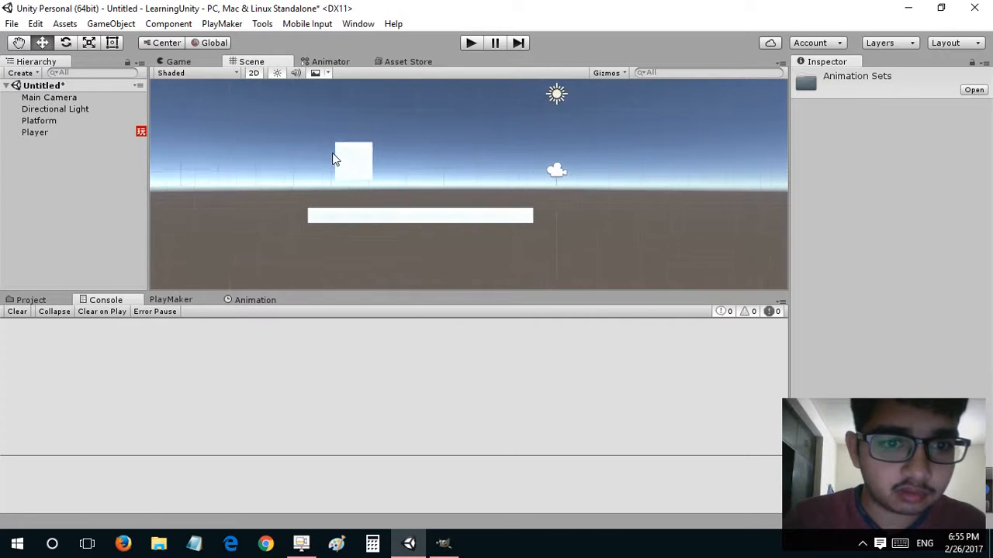
middle_click_drag(347, 173, 511, 158)
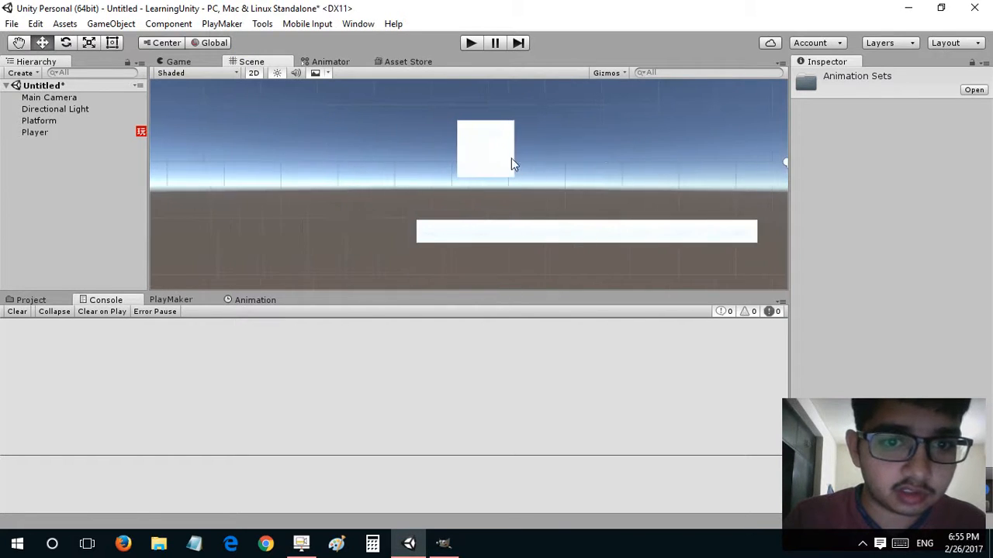
scroll(481, 160, "up", 2)
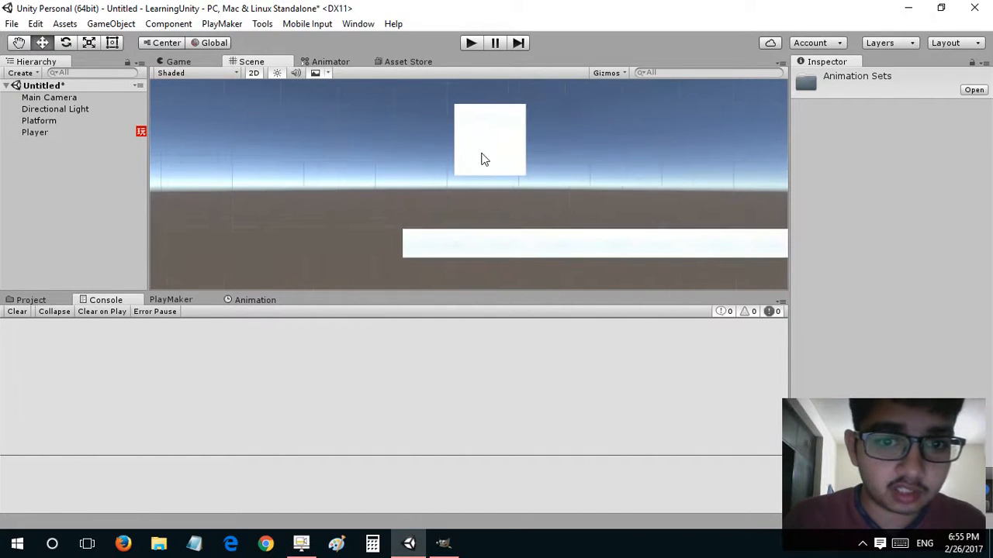
left_click(65, 132)
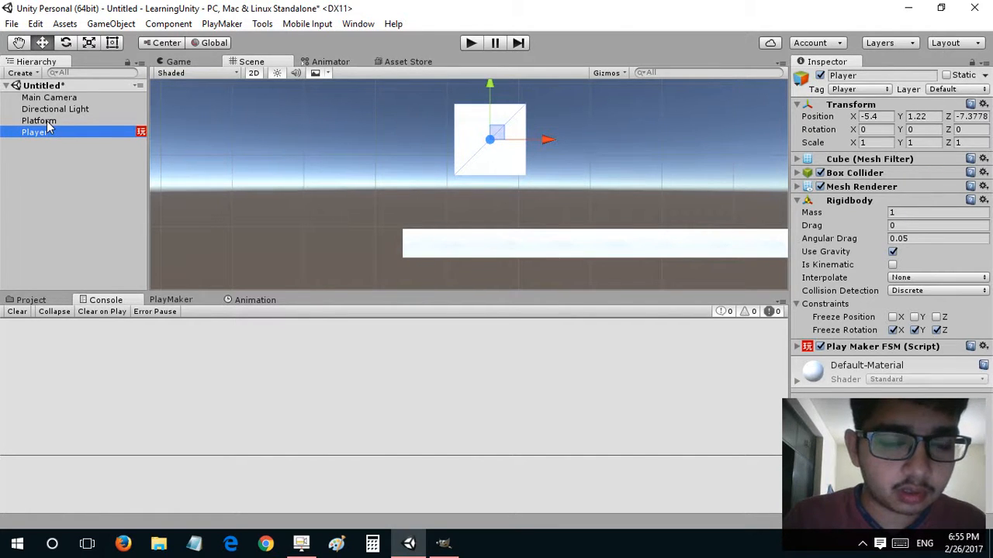
right_click(47, 136)
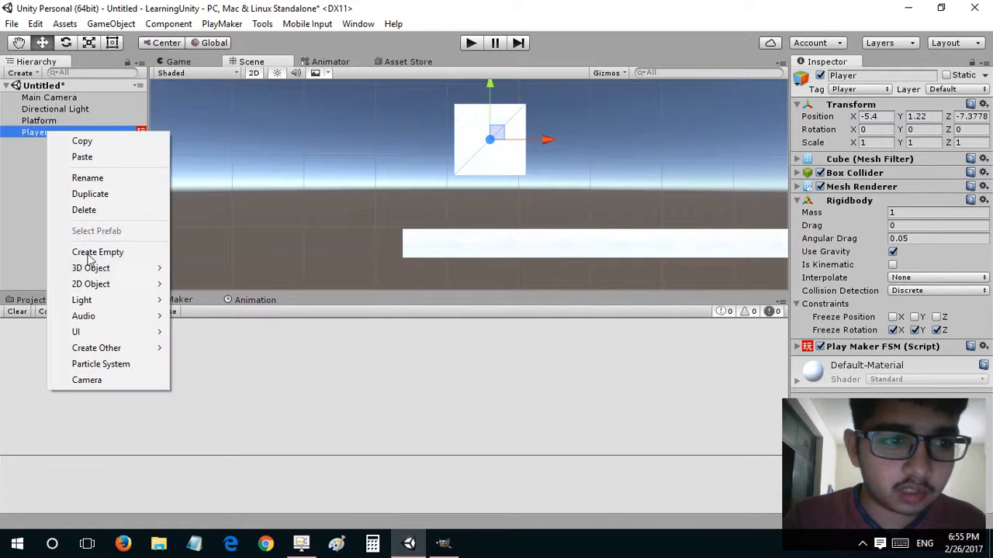
left_click(93, 251)
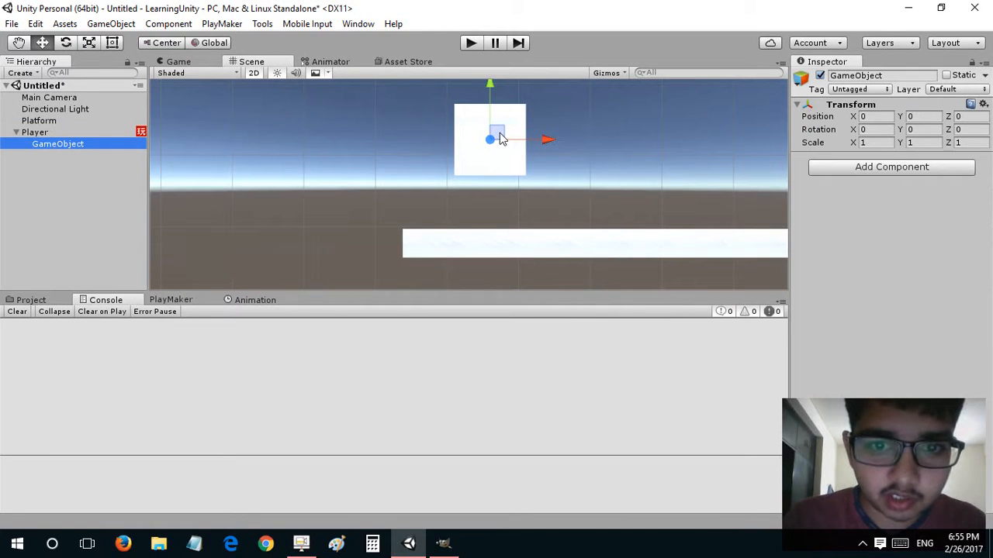
left_click_drag(500, 137, 465, 173)
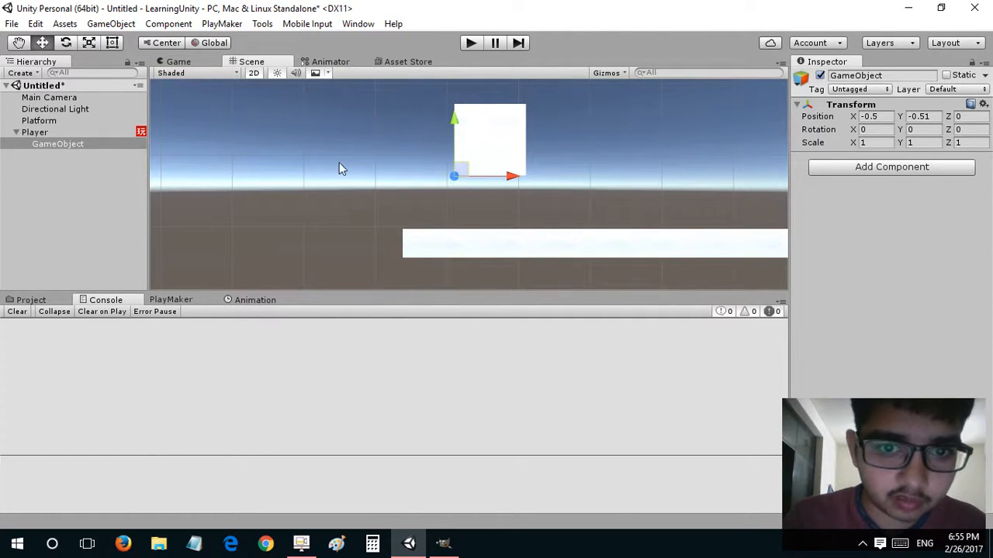
Rename Player's empty child object as L.
left_click(50, 144)
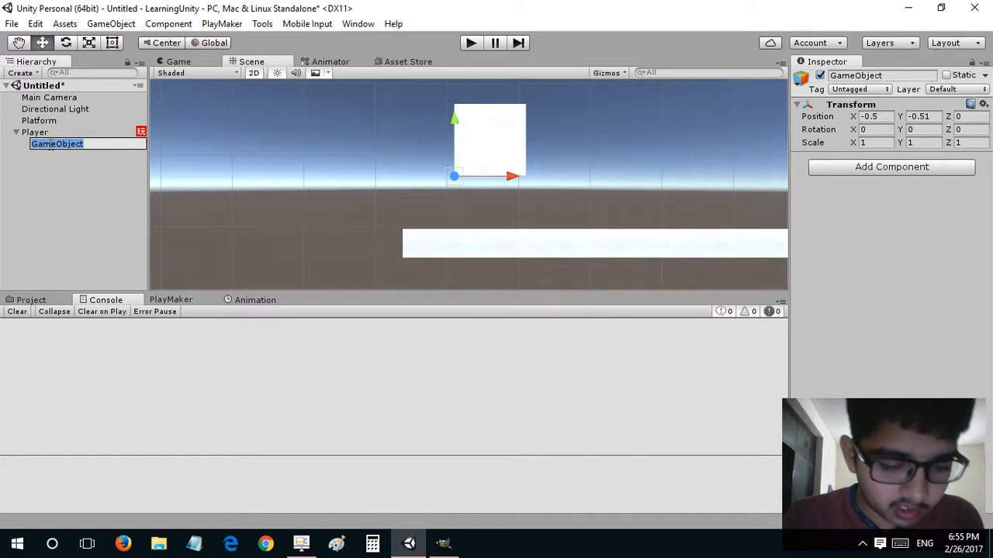
type("L")
left_click(42, 205)
Duplicate L and move the copy along X to the cube's lower right corner at about X 0.5.
left_click(46, 147)
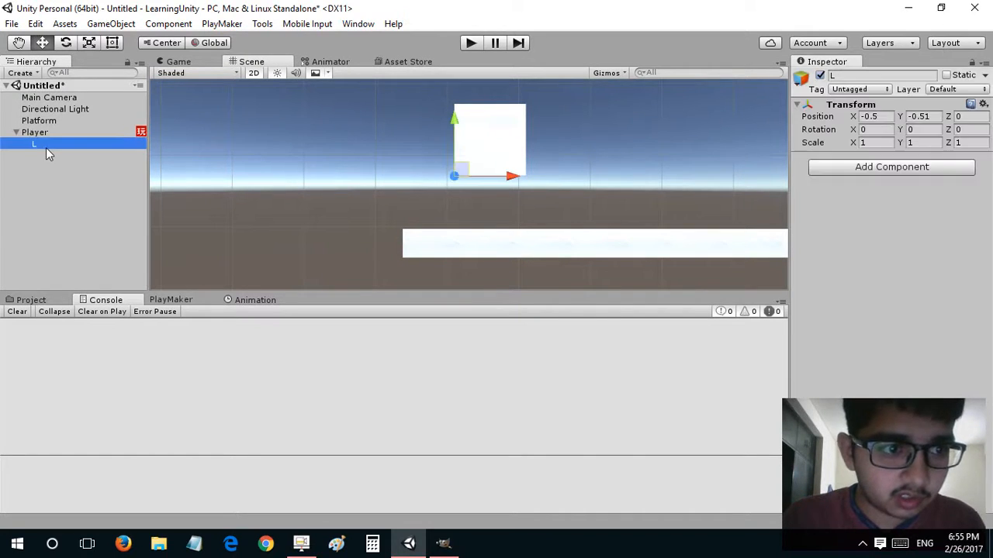
key("ctrl+d")
left_click_drag(491, 178, 568, 176)
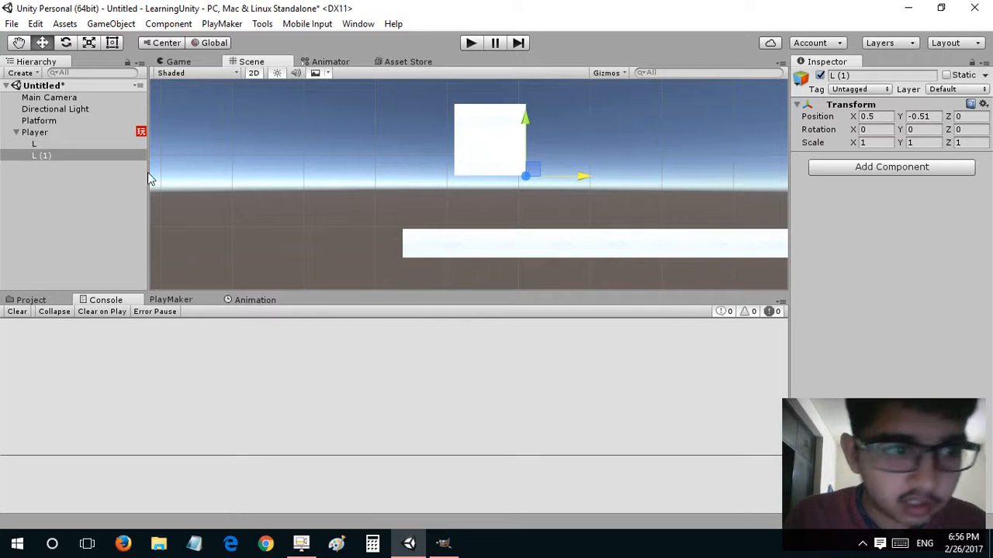
Rename the duplicate of L as R and select L again.
left_click(63, 157)
left_click(64, 156)
type("R")
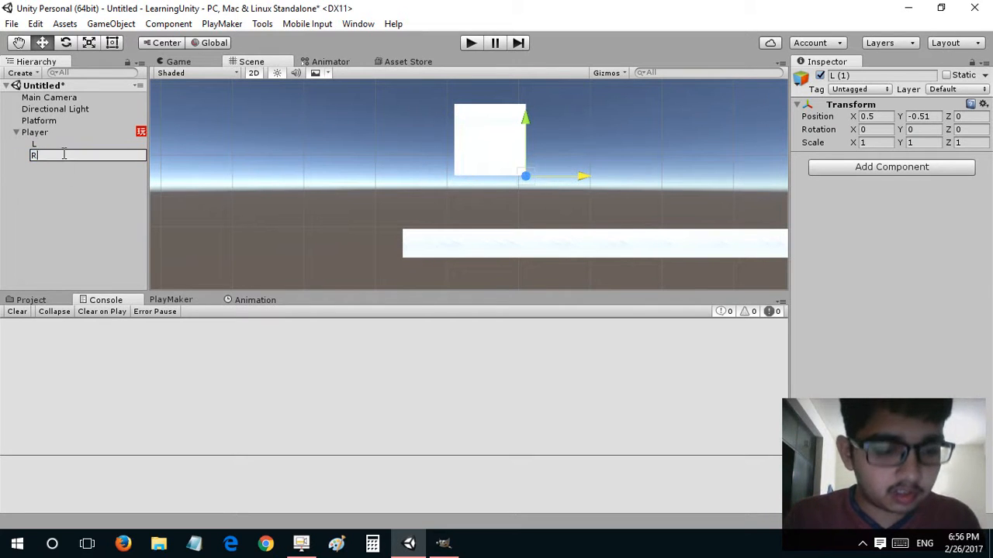
key("Return")
left_click(42, 146)
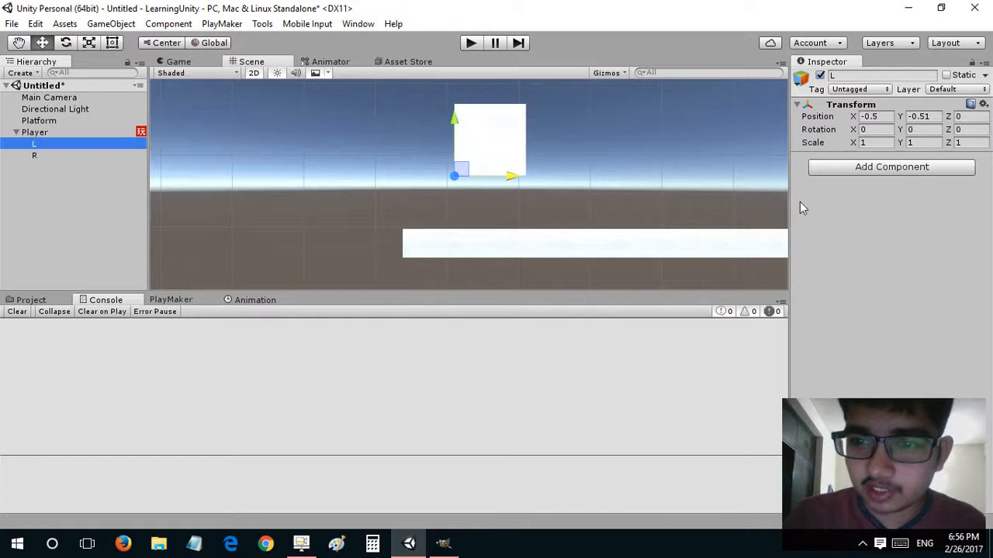
Add a Trail Renderer component to the L object.
left_click(843, 168)
type("tra")
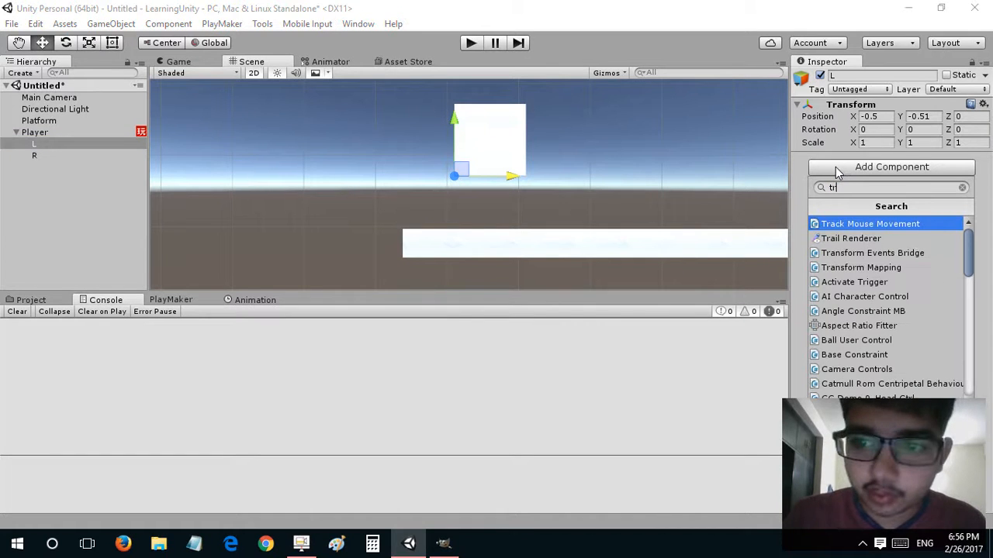
left_click(822, 238)
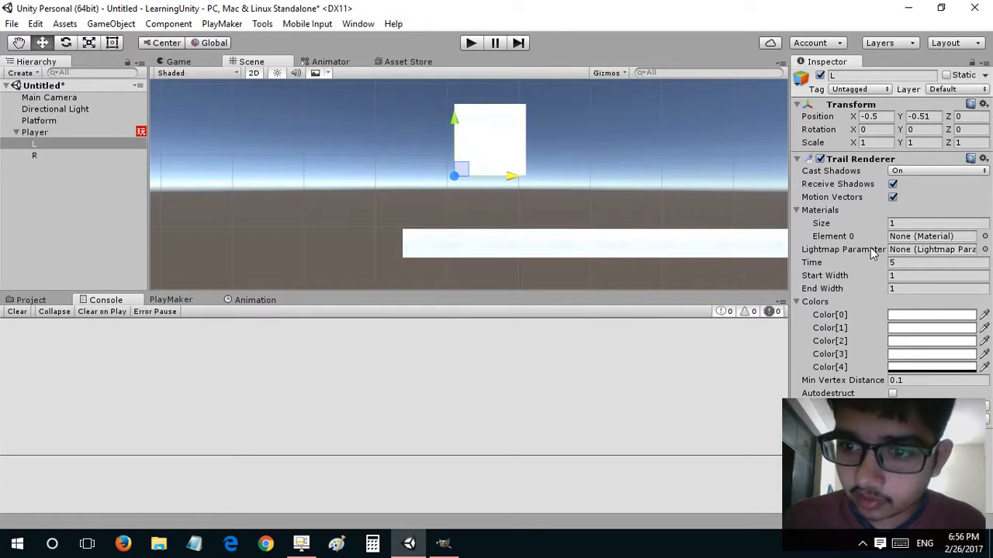
Set the trail's start width to 0.3 and its end width to 0.04.
left_click(902, 328)
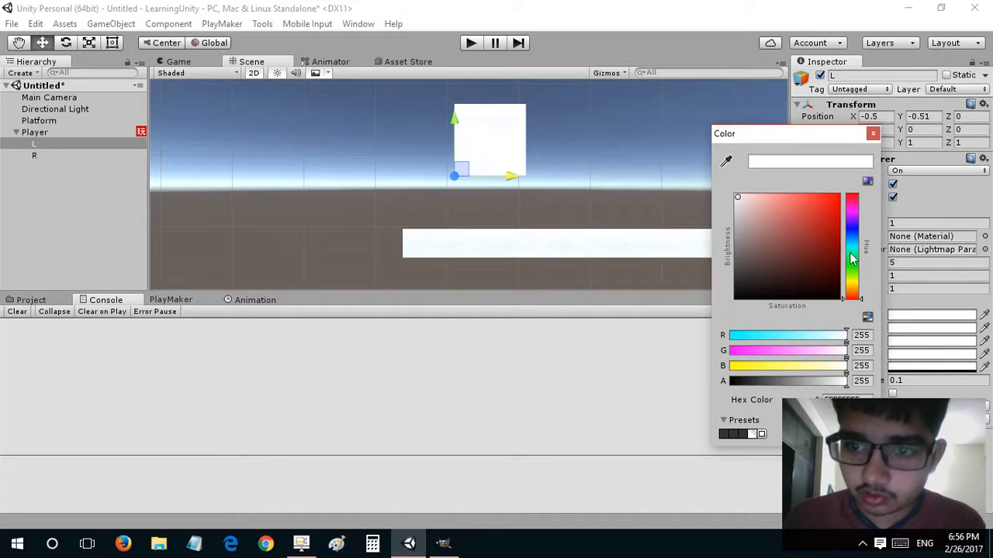
left_click(872, 135)
left_click_drag(848, 278, 808, 290)
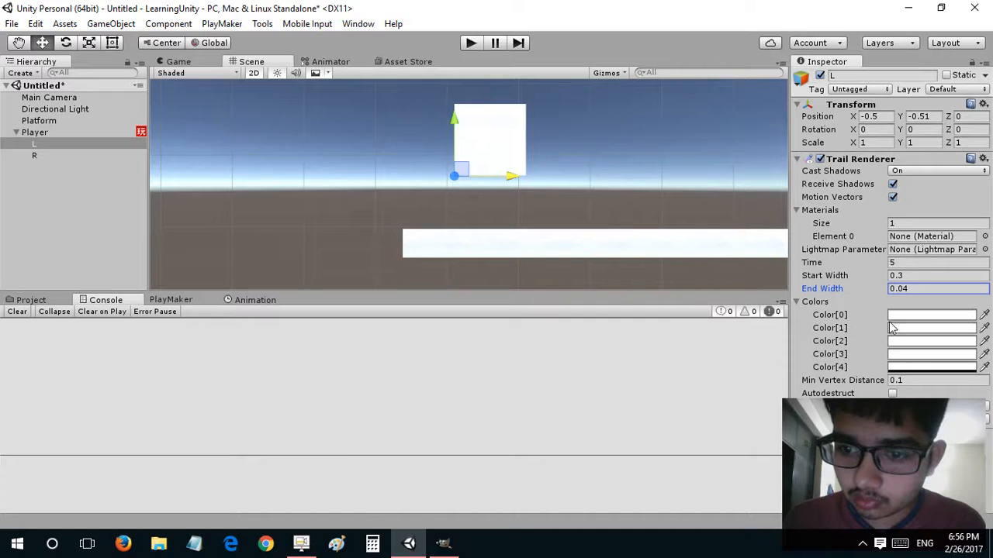
Change the trail's Color[0] and Color[1] from white to a mid grey of about RGB 107.
left_click(890, 315)
left_click_drag(764, 228, 729, 315)
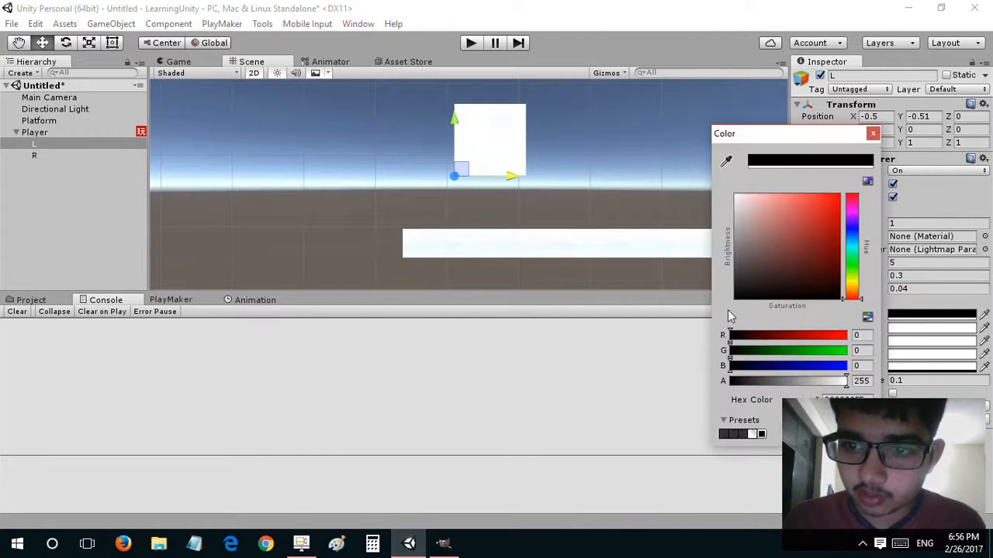
left_click_drag(755, 231, 698, 254)
left_click(873, 134)
left_click(891, 328)
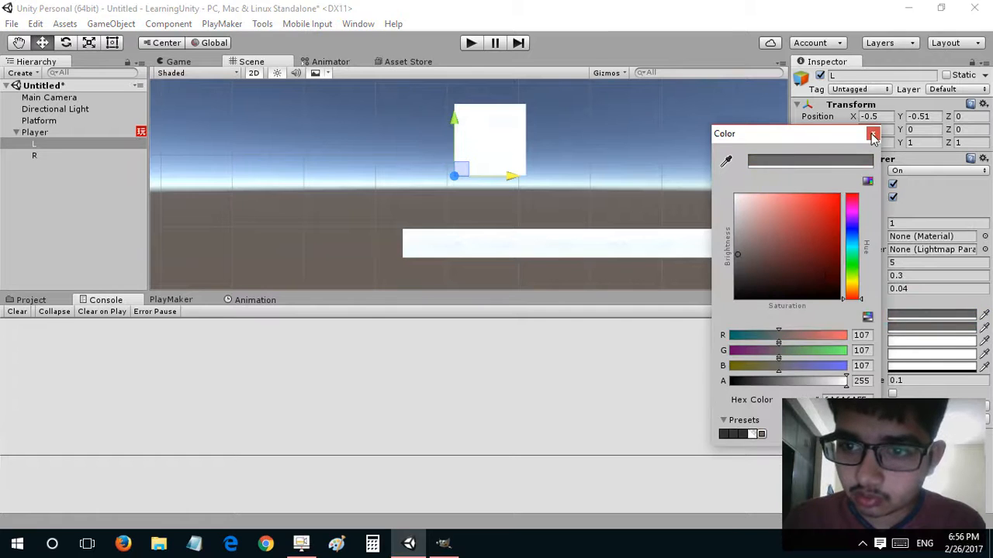
left_click(872, 135)
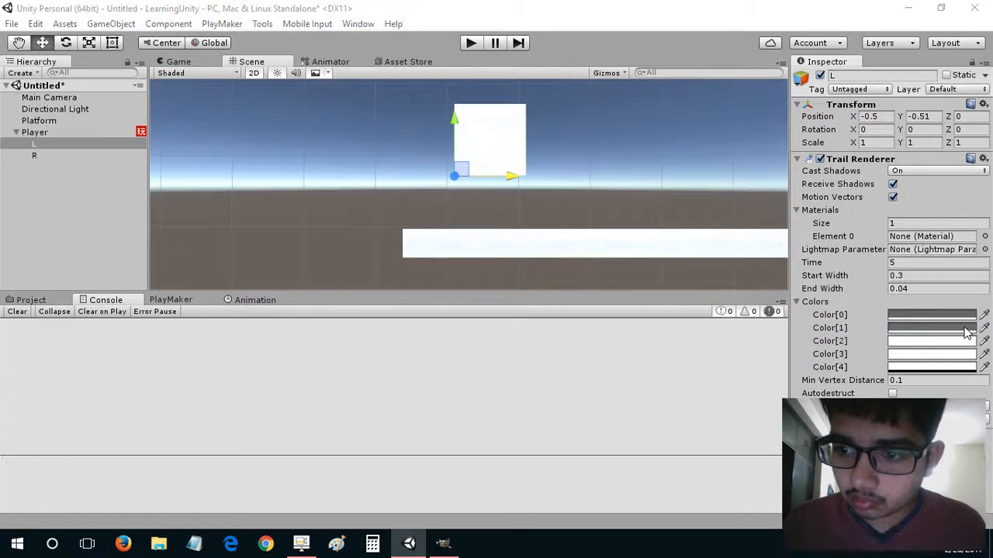
Fill the trail's Color[2], Color[3] and Color[4] with dark greys sampled from the screen.
left_click(965, 329)
left_click(984, 353)
left_click(972, 339)
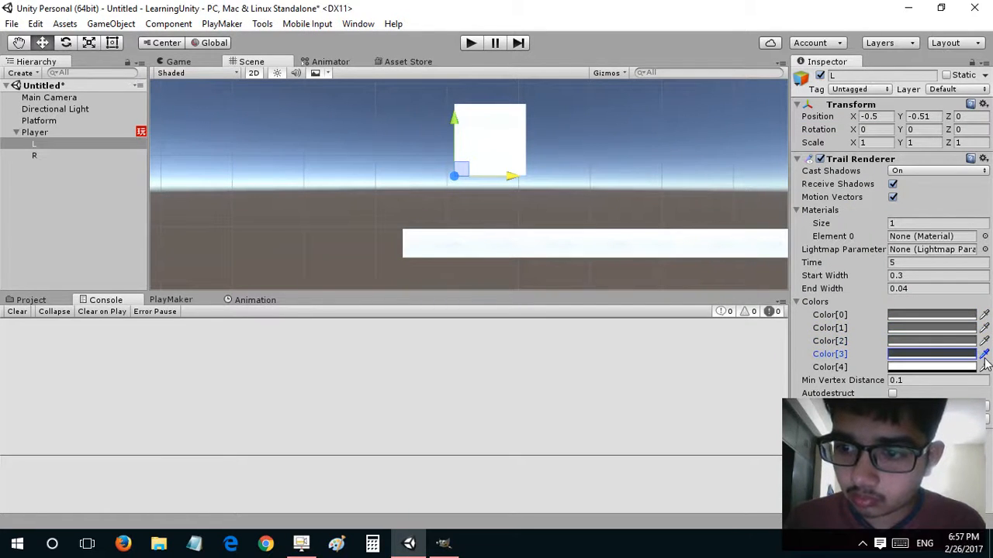
left_click(984, 366)
left_click(967, 350)
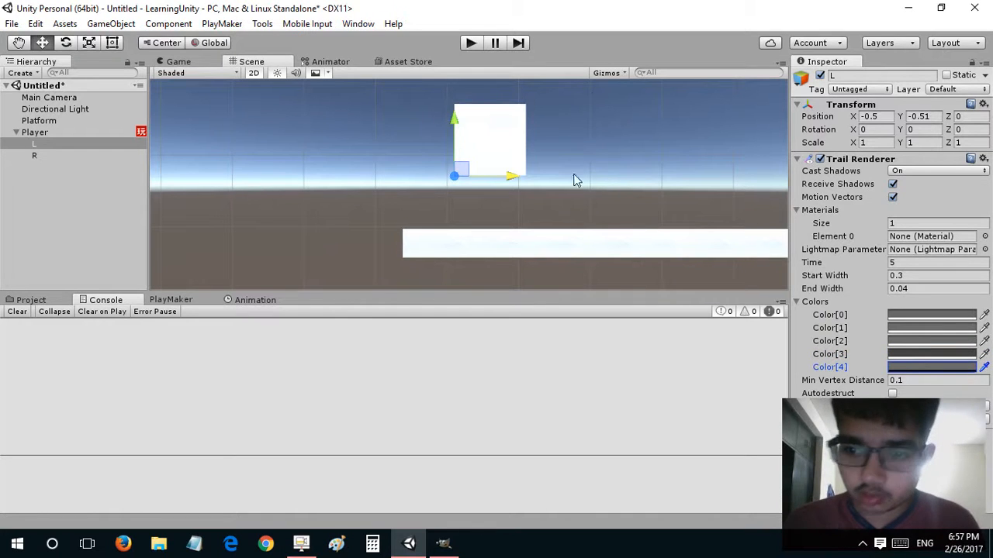
Play the scene and move the Player back and forth on the platform to check L's trail.
left_click(470, 43)
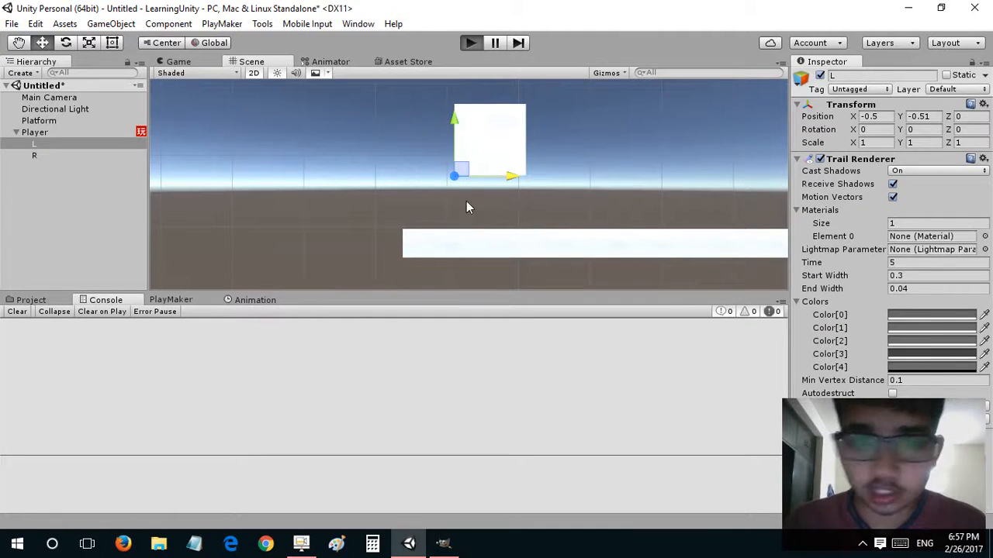
key("Right")
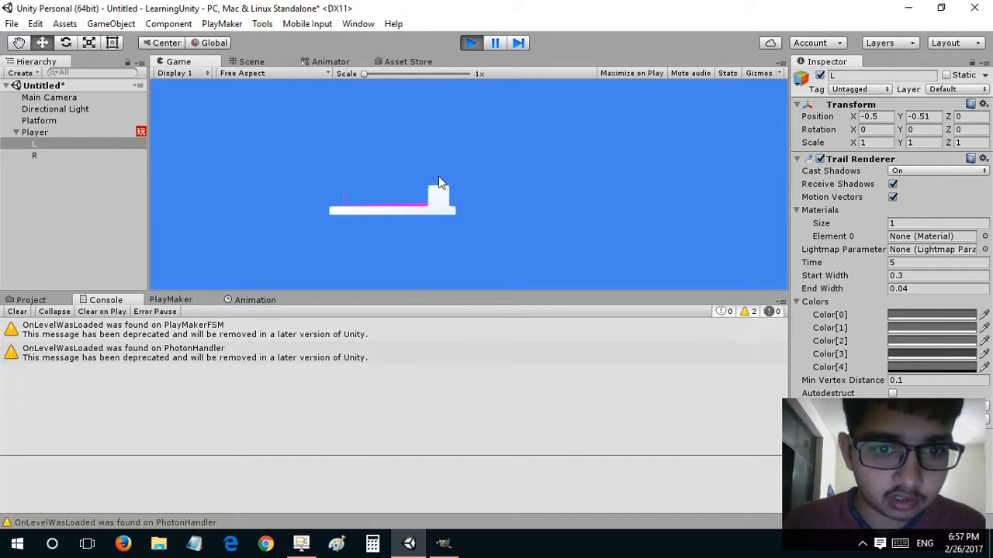
key("Left")
key("Right")
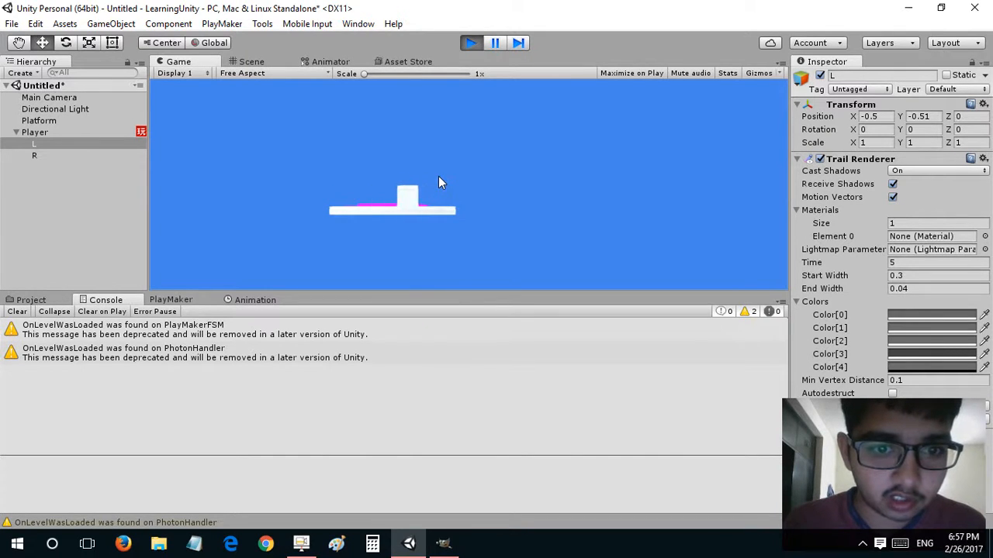
key("Left")
key("Right")
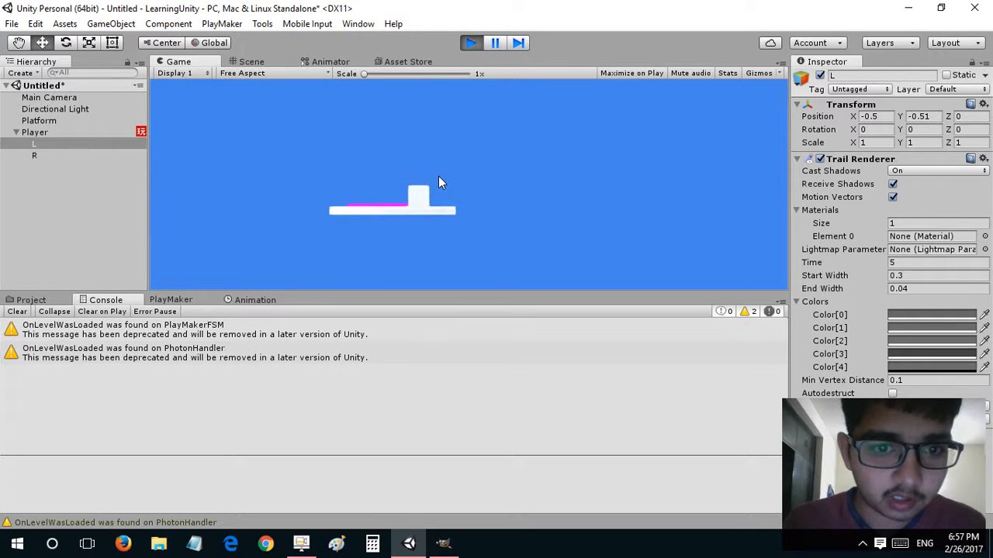
key("Left")
key("Right")
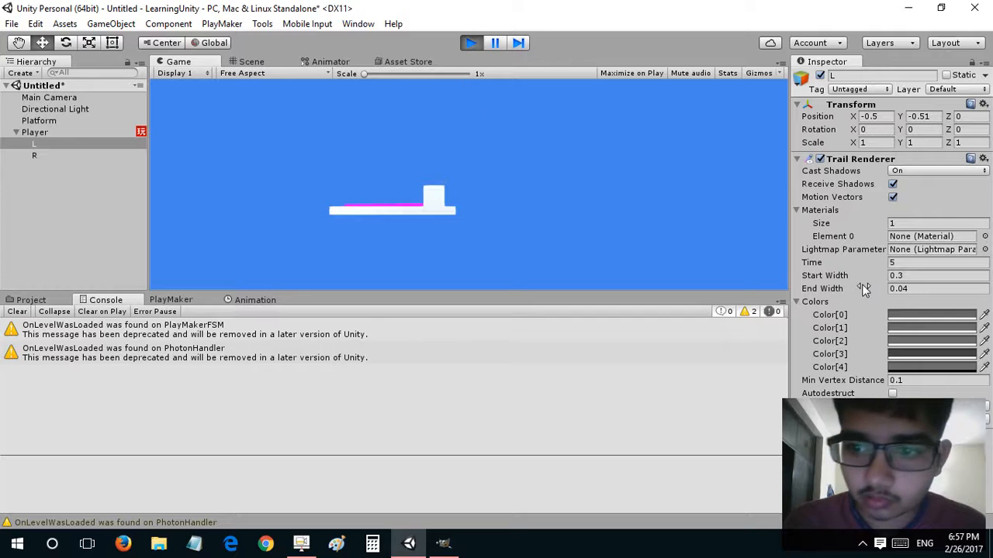
Shorten the trail's Time to 0.38 during play and test it by moving the Player back and forth.
left_click_drag(812, 263, 619, 222)
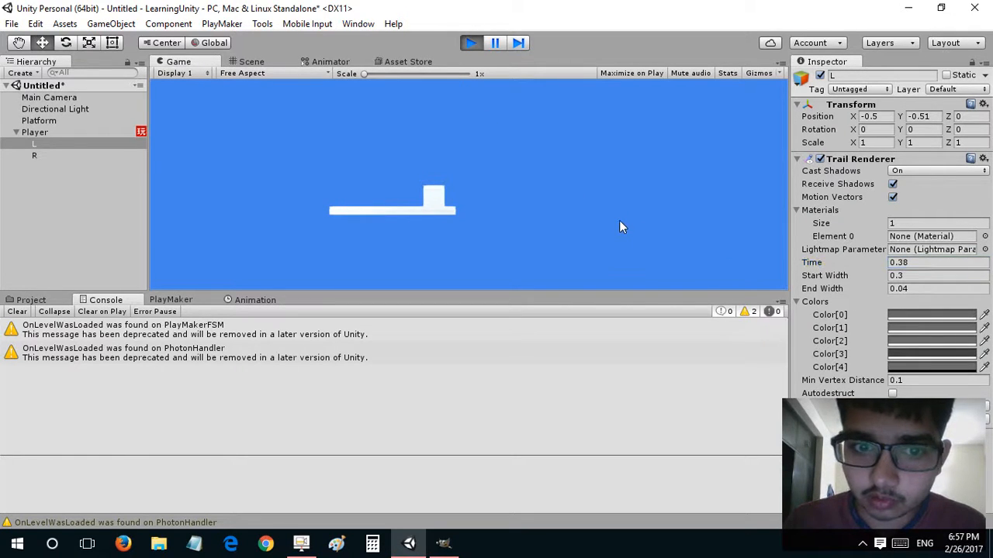
key("Left")
key("Right")
key("Left")
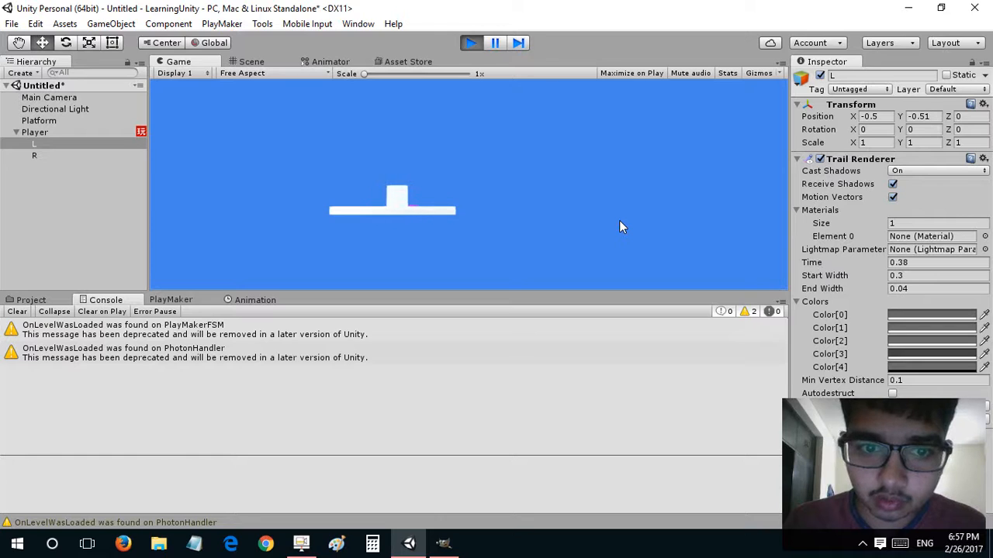
key("Right")
key("Left")
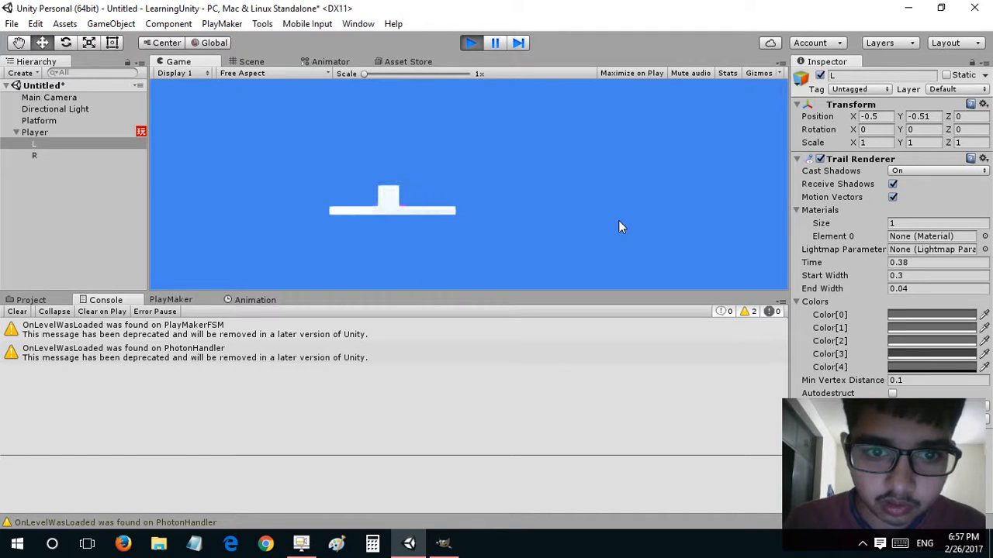
key("Right")
key("Left")
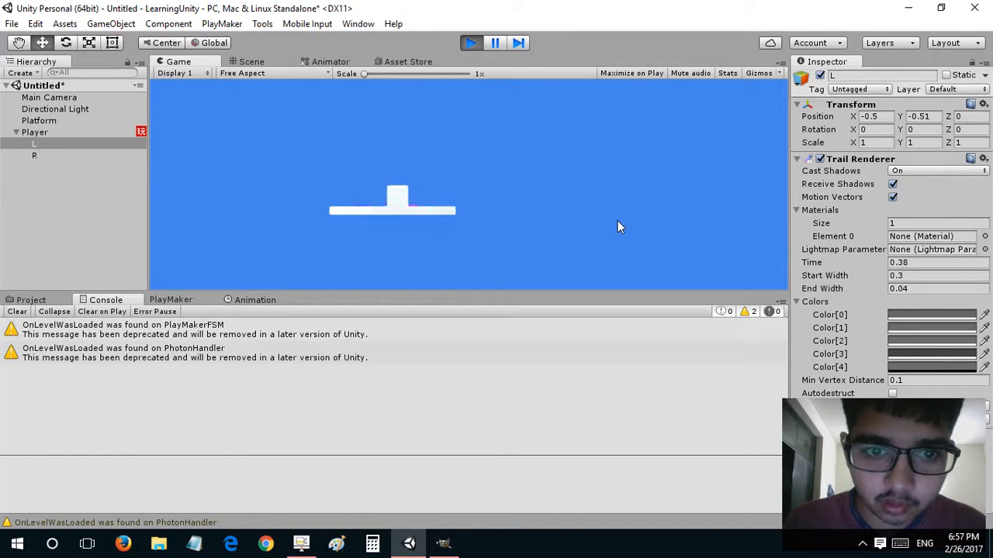
key("Right")
key("Left")
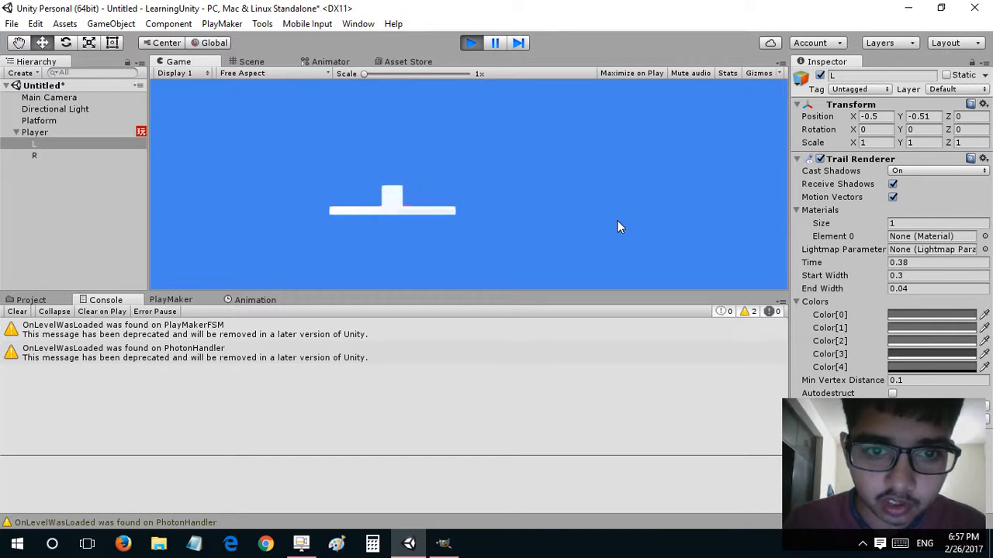
key("Right")
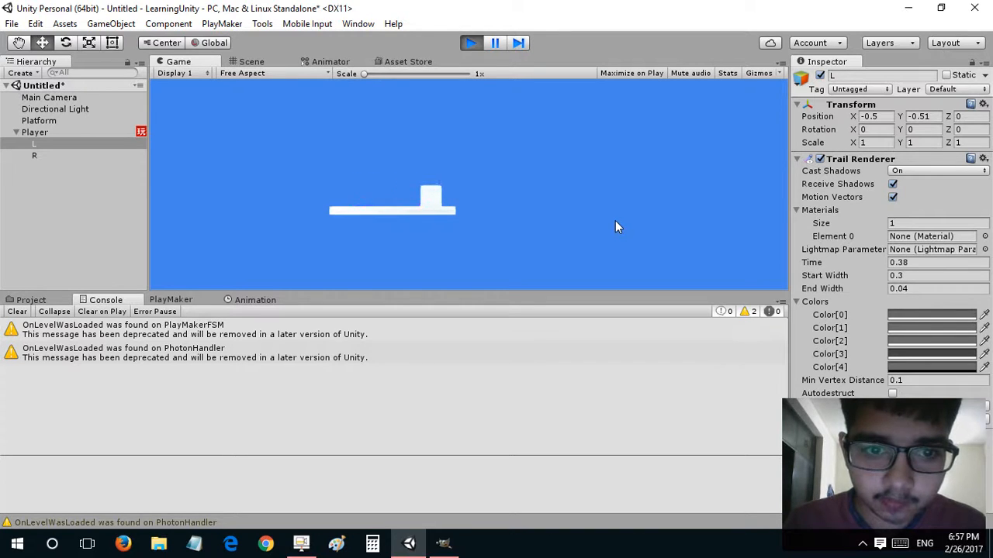
key("Left")
key("Right")
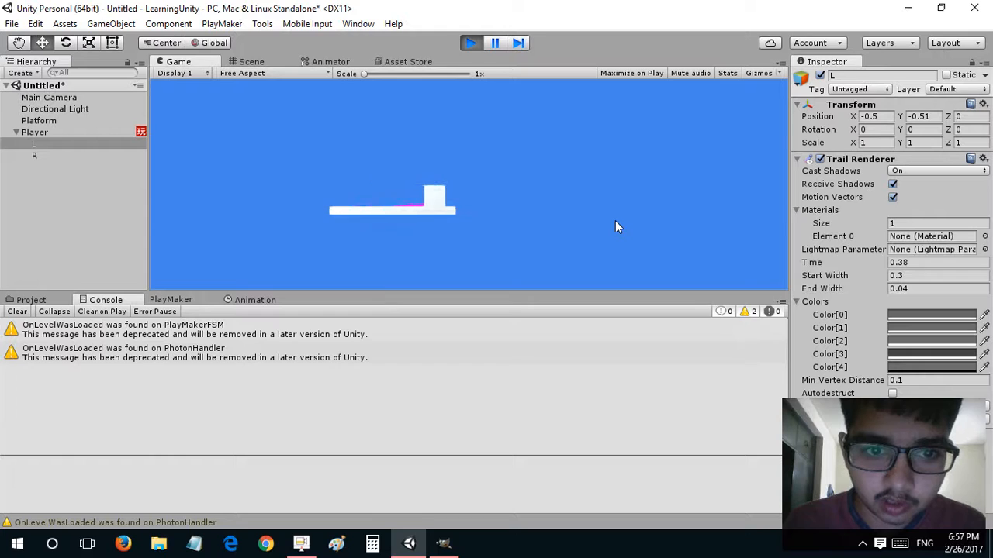
key("Left")
key("Right")
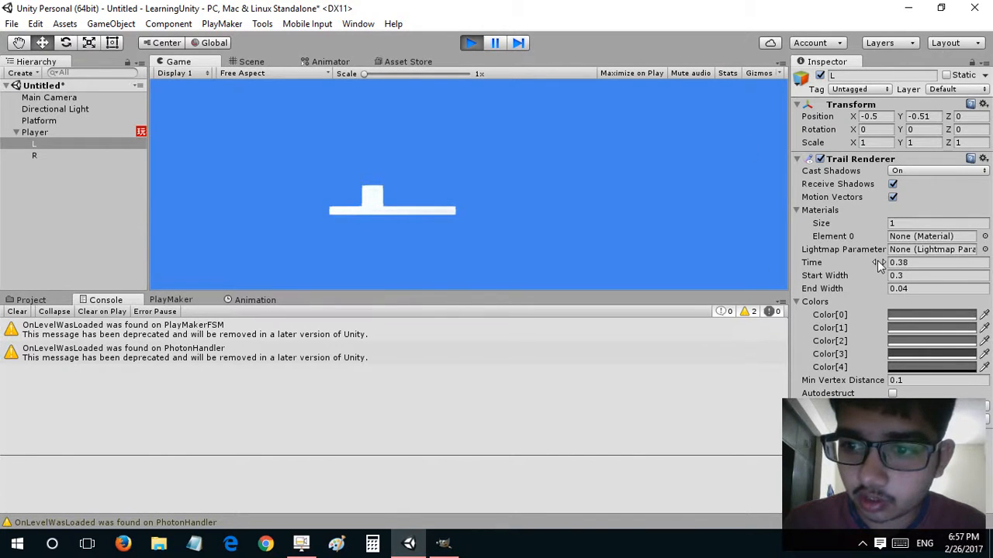
Stop play mode and set the Time of L's trail to 0.5.
left_click(900, 263)
left_click(471, 42)
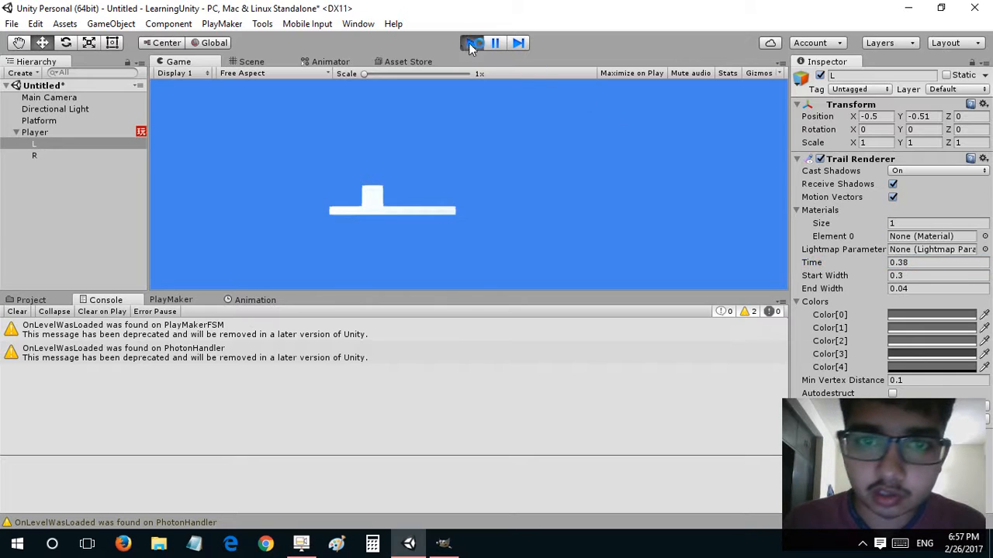
type(".5")
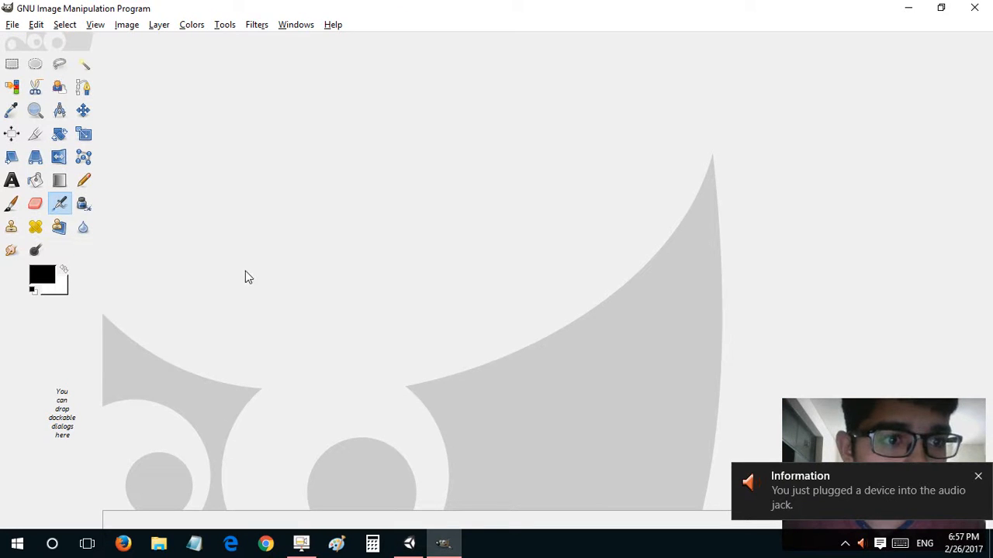
left_click(911, 9)
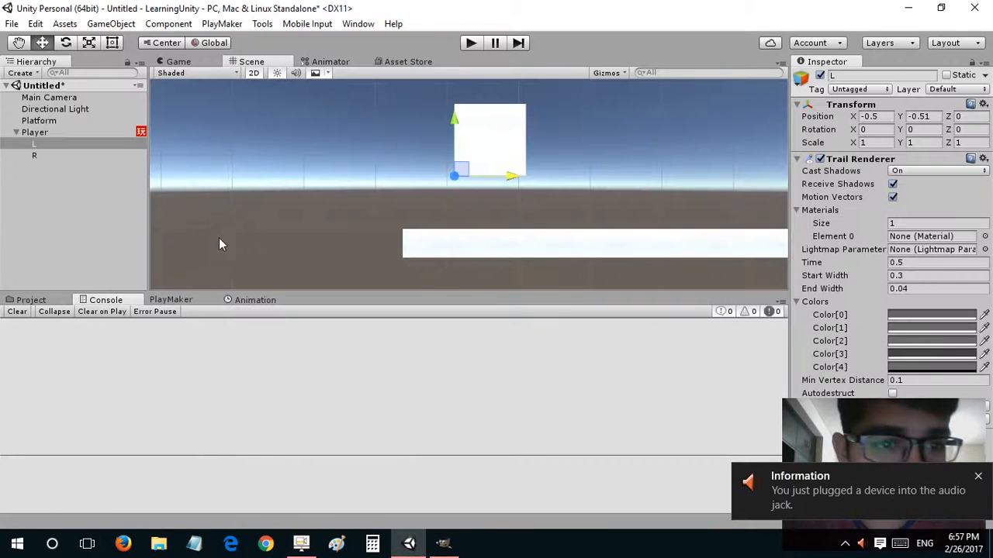
left_click(17, 311)
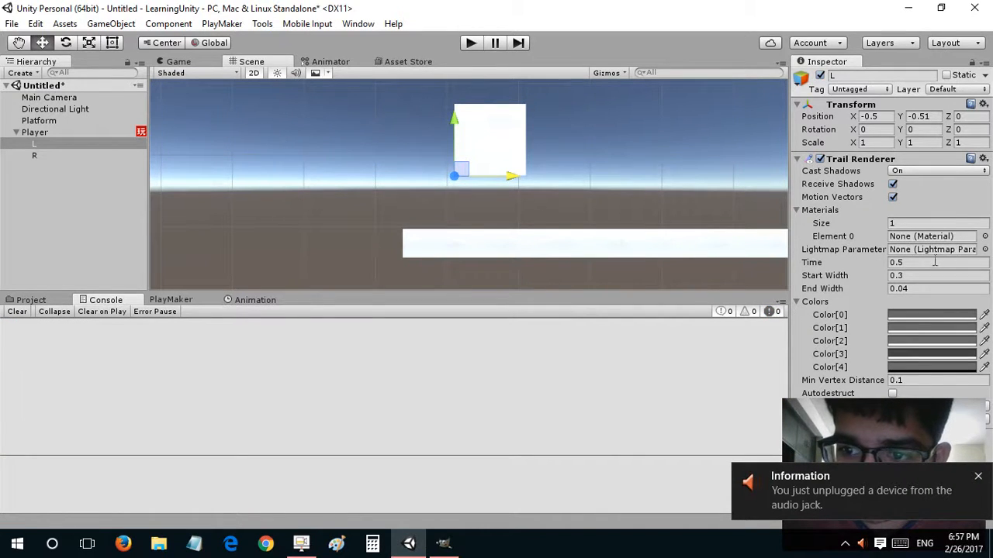
Assign the Default-Particle material to Element 0 of L's Trail Renderer.
left_click(984, 242)
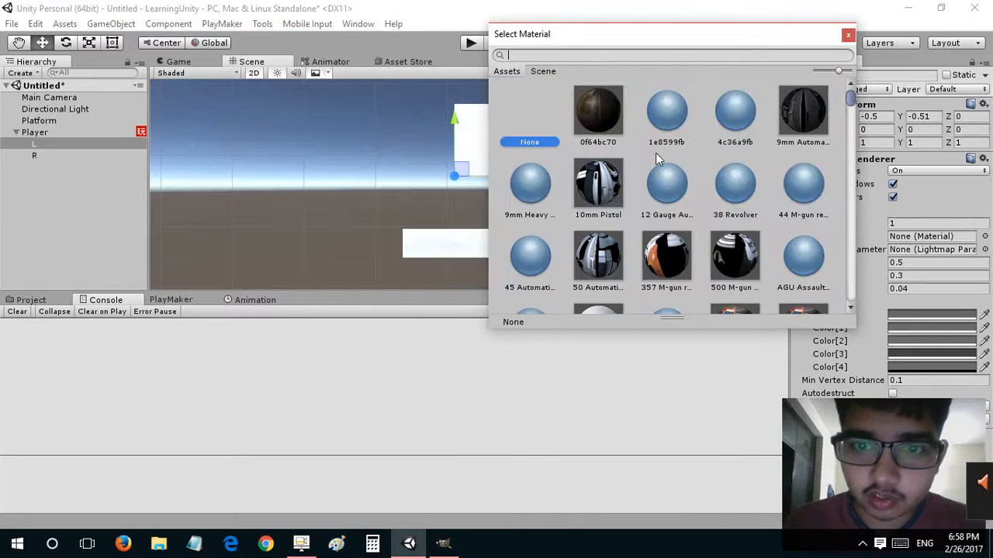
scroll(659, 159, "down", 2)
left_click_drag(851, 105, 845, 307)
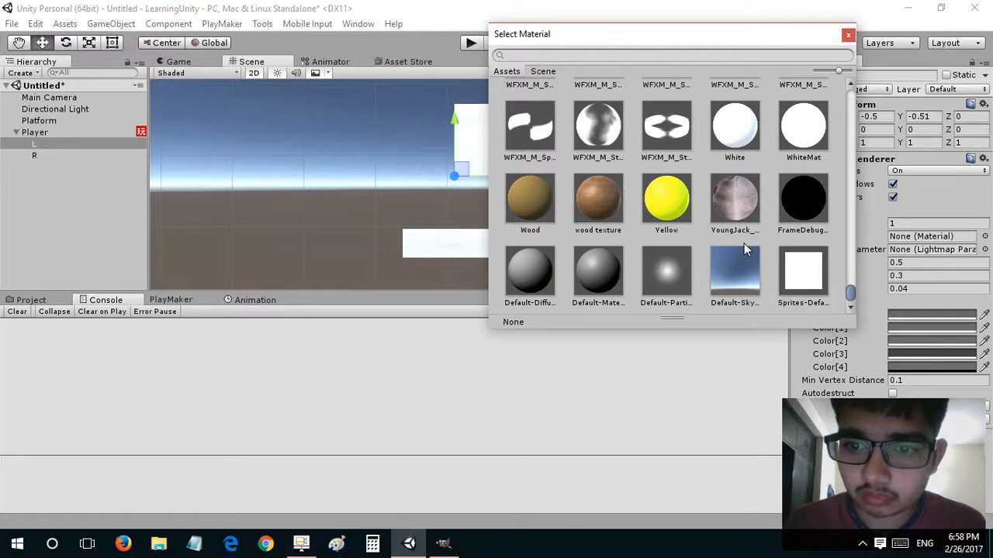
double_click(682, 270)
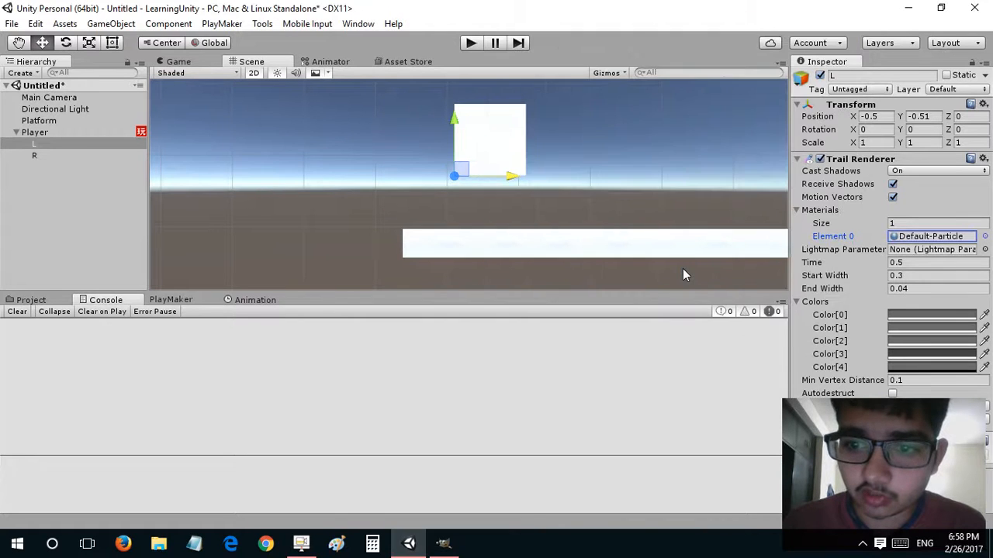
Play the scene and move the Player left and right to check the trail with its Default-Particle material.
left_click(471, 44)
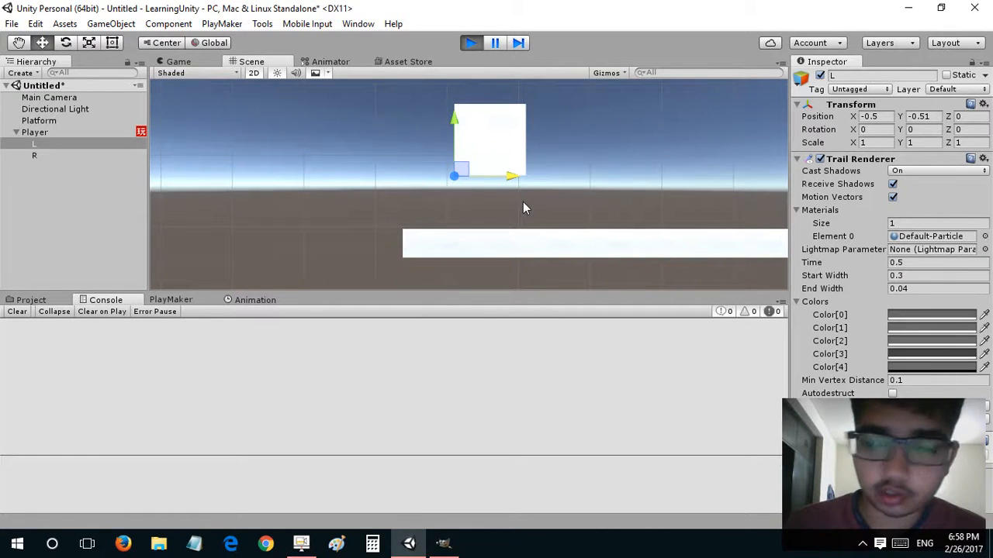
key("Left")
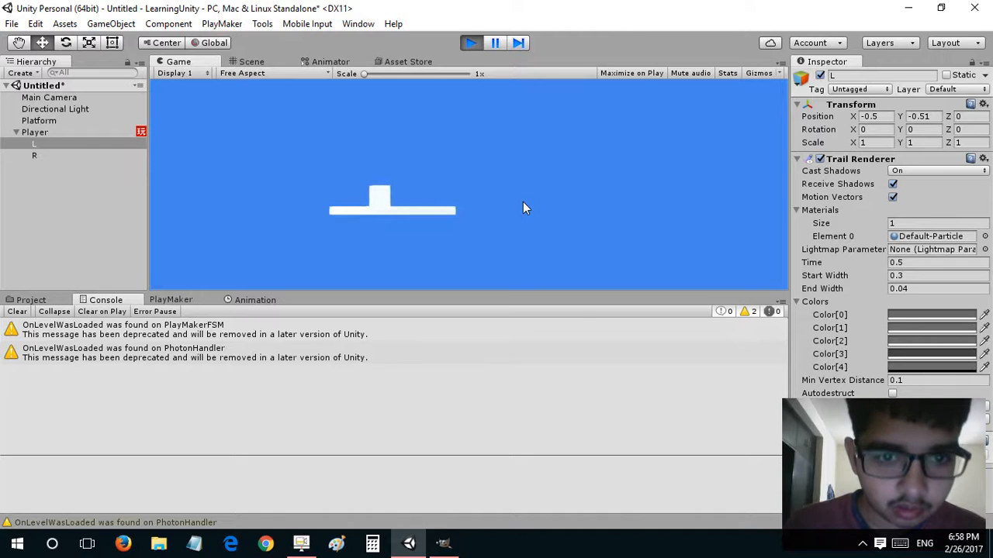
key("Right")
key("Left")
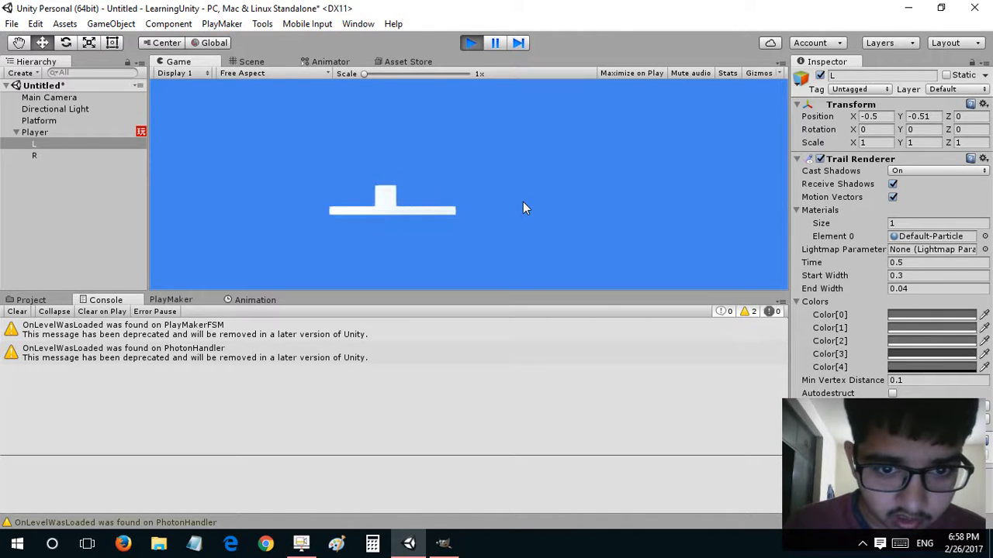
key("Right")
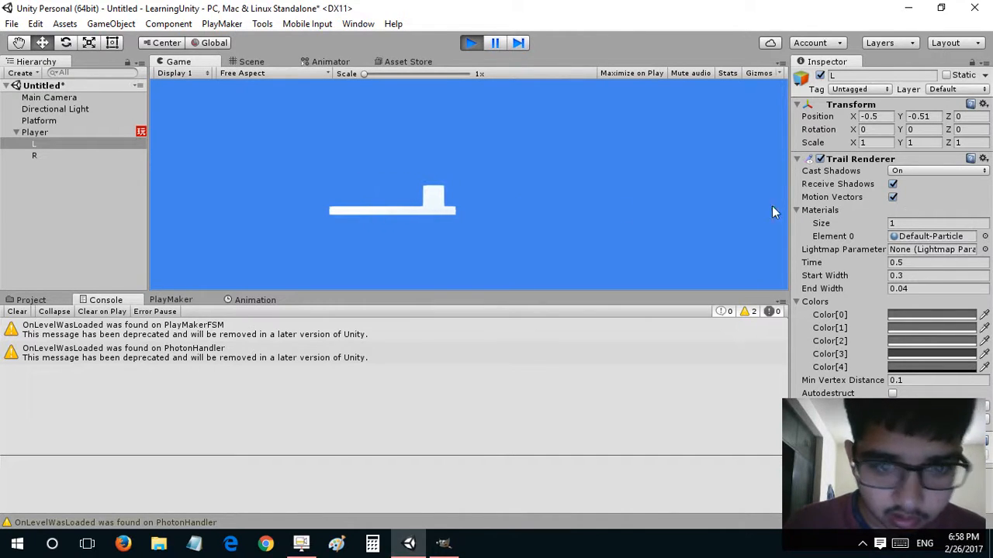
Assign the Sprites-Default material to Element 0 of L's Trail Renderer during play.
left_click(985, 236)
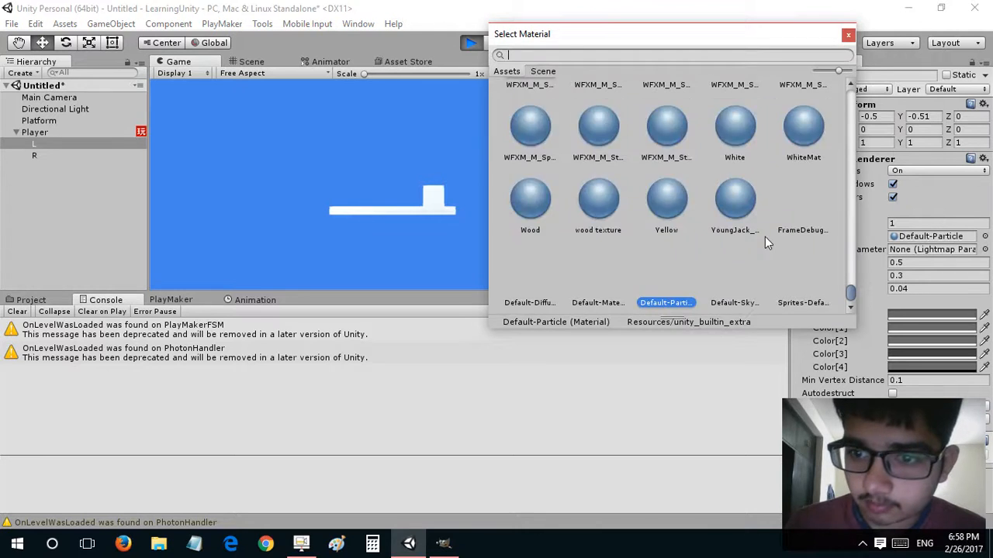
left_click(685, 201)
left_click(748, 277)
left_click(797, 277)
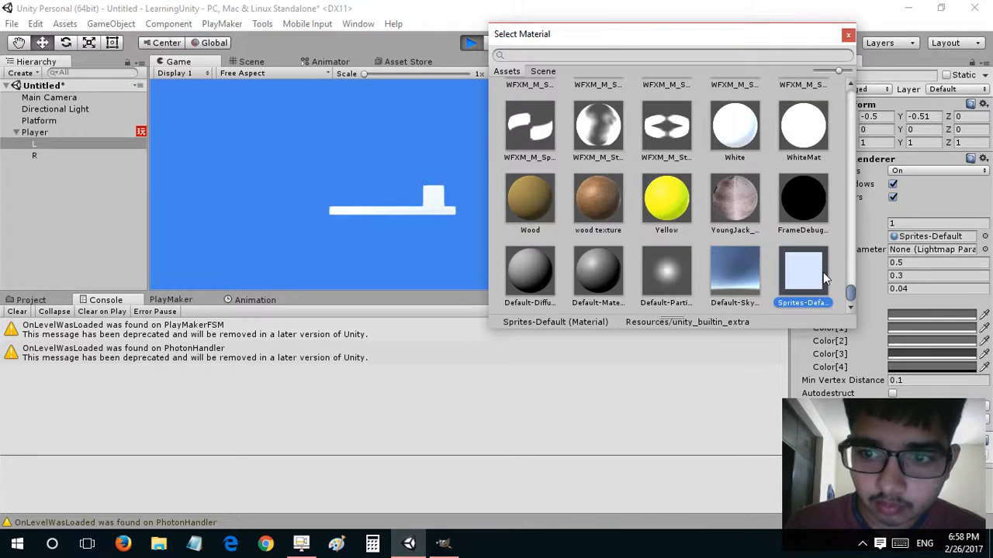
double_click(820, 272)
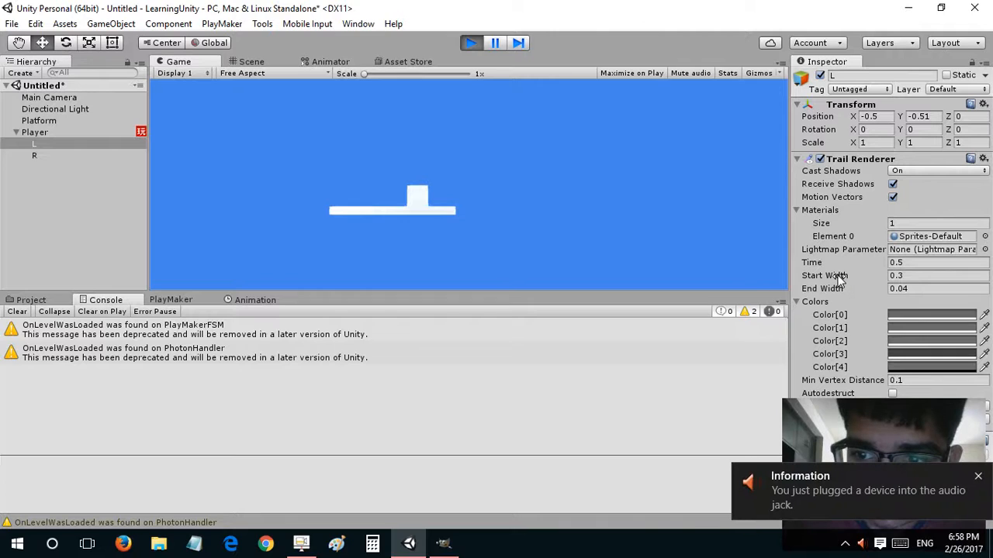
Set the Start Width of L's trail to 0.45 and test it by moving the Player left and right.
left_click_drag(840, 279, 850, 280)
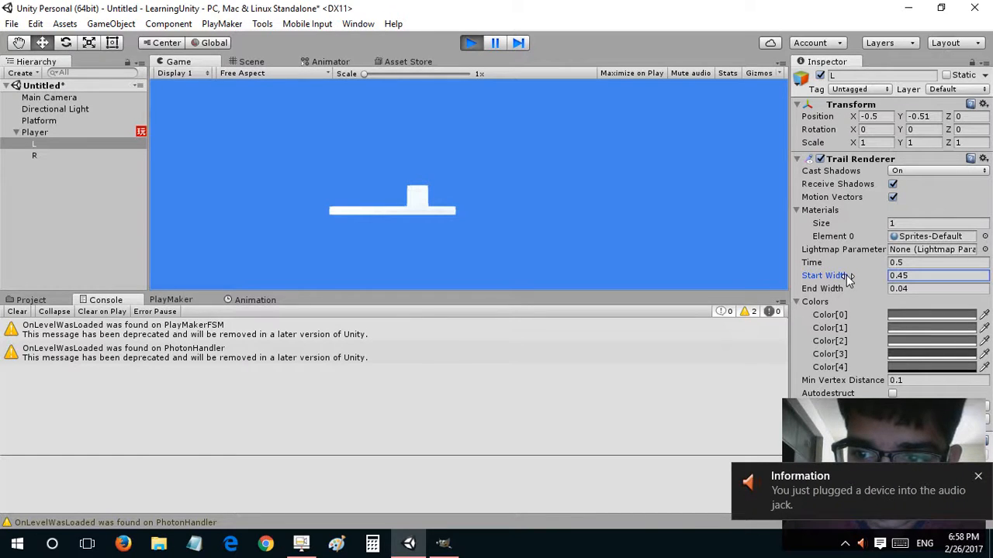
left_click(491, 138)
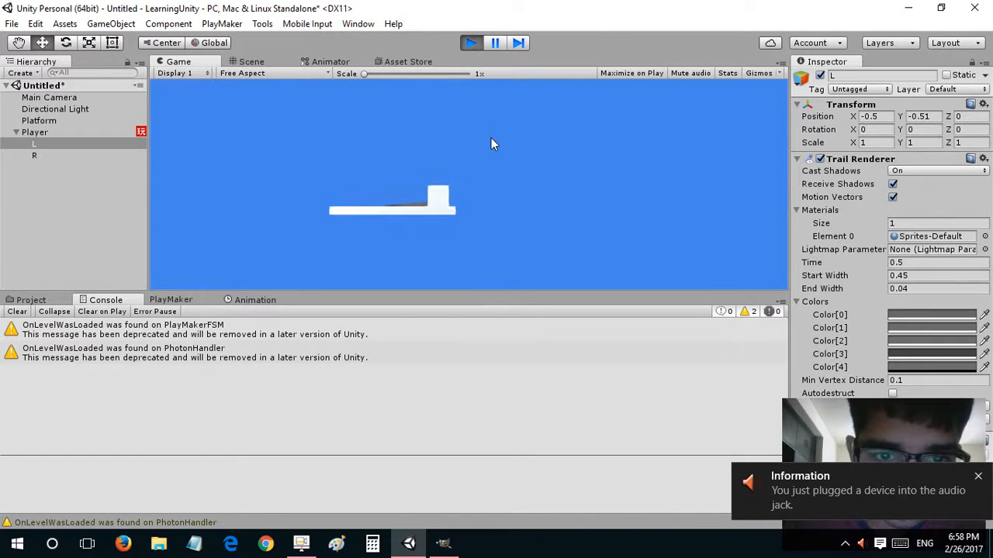
key("Left")
key("Right")
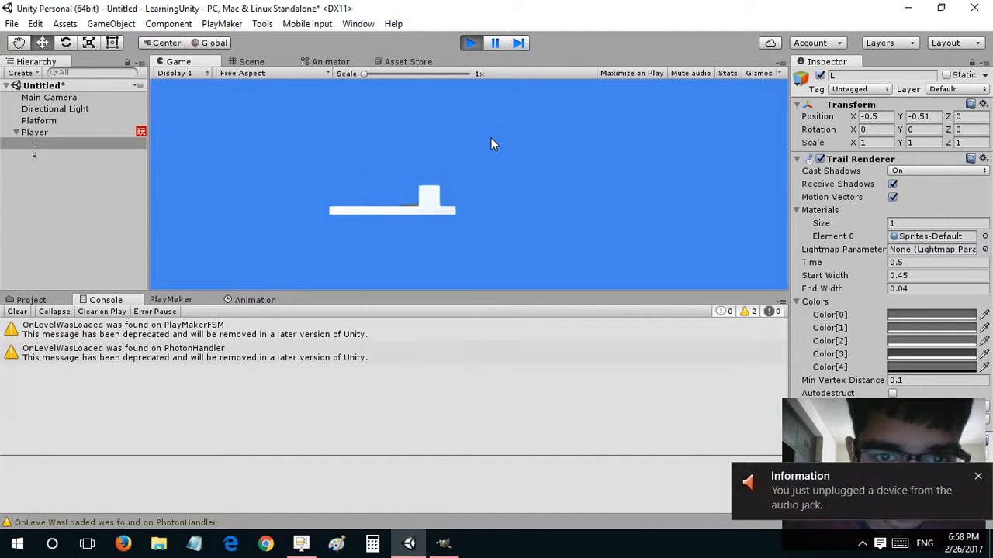
key("Left")
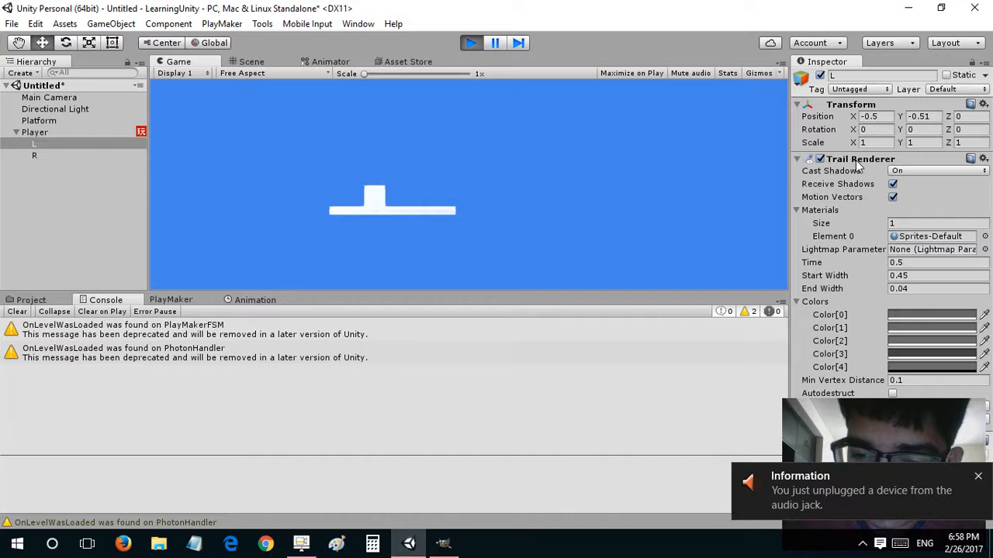
Copy L's Trail Renderer, stop play mode, paste its values back onto L's Trail Renderer, and clear the console.
right_click(856, 160)
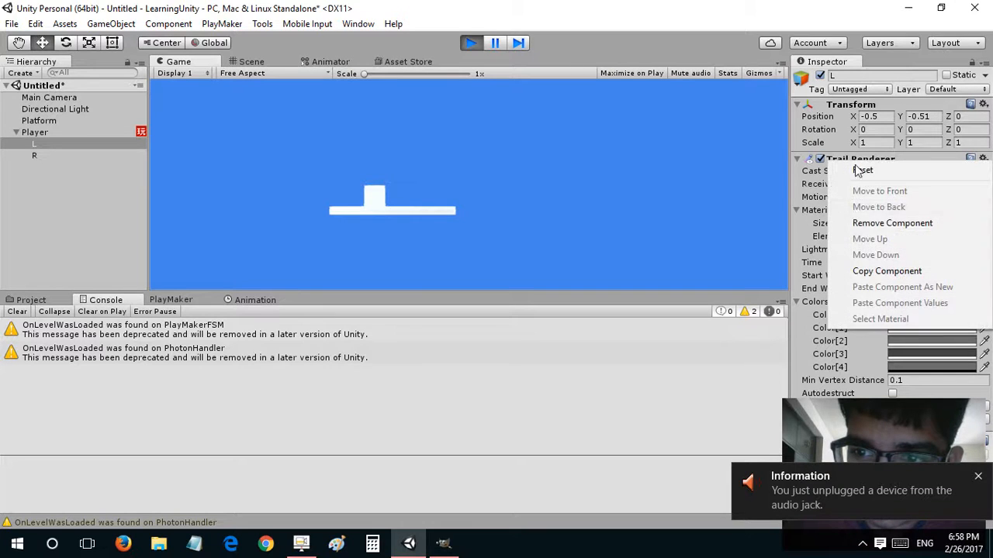
left_click(849, 269)
left_click(471, 43)
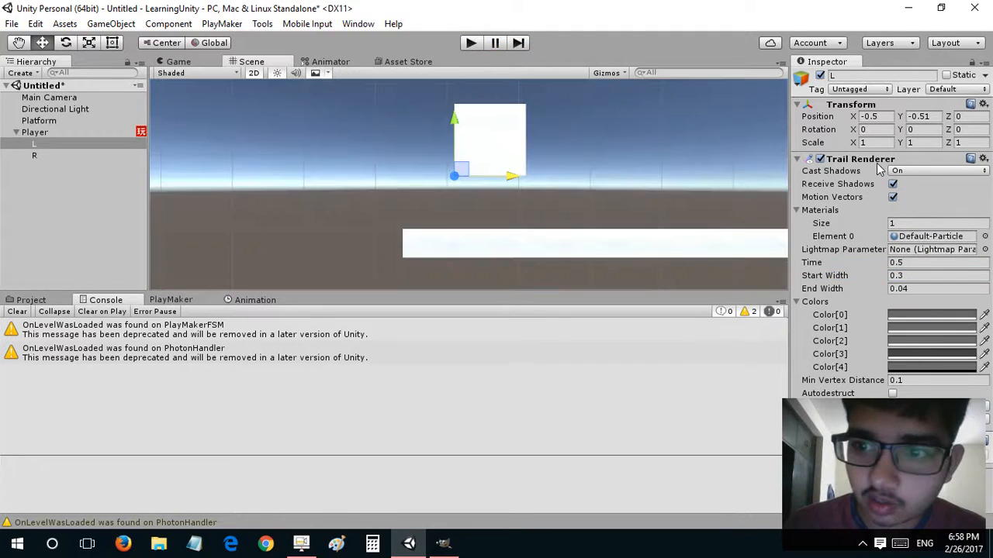
right_click(869, 162)
left_click(899, 303)
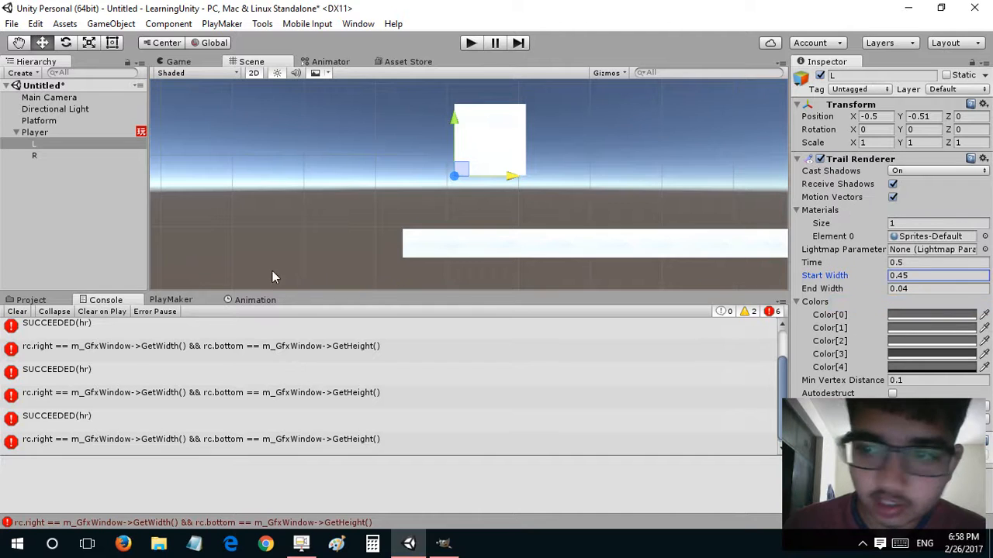
left_click(15, 312)
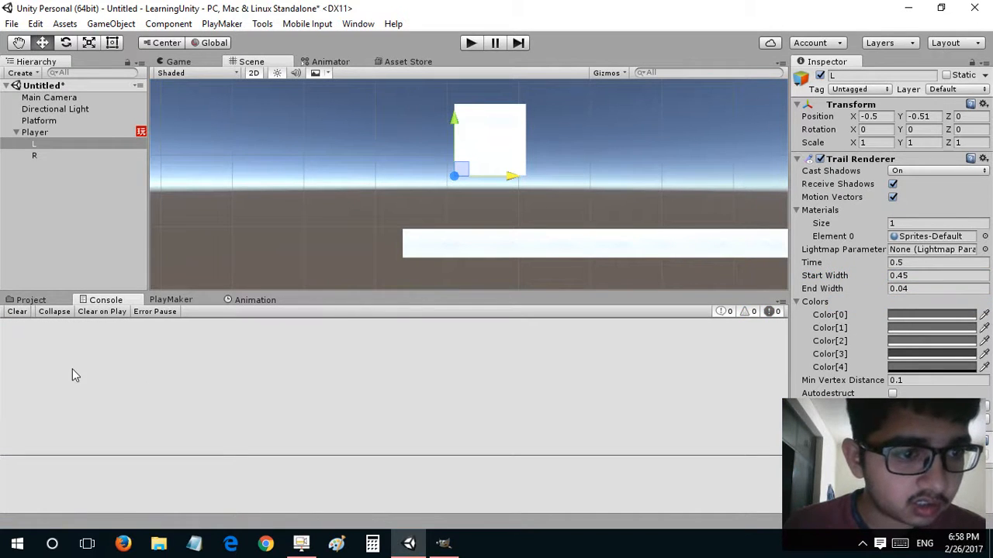
Delete the R object under Player.
left_click(89, 206)
left_click(67, 143)
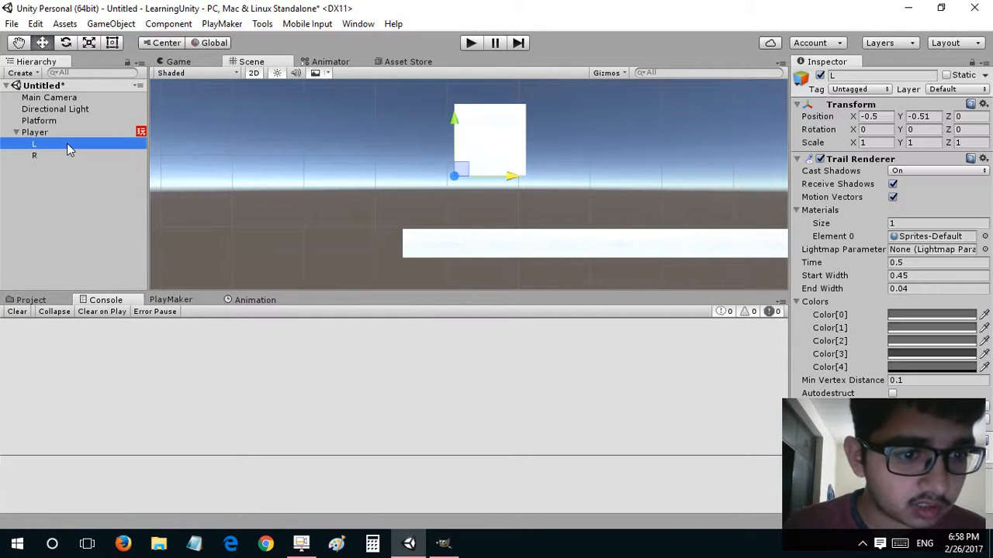
scroll(474, 218, "down", 2)
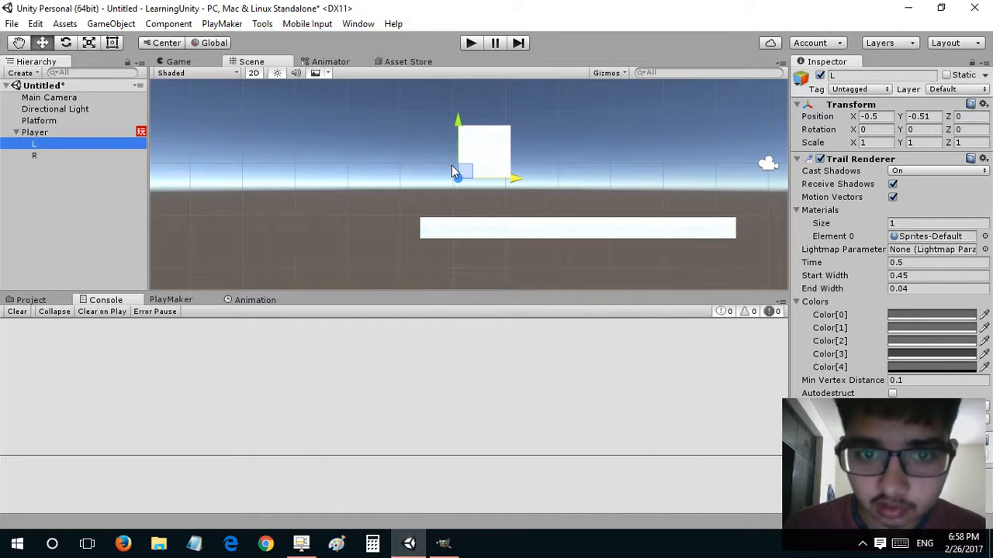
scroll(451, 166, "down", 1)
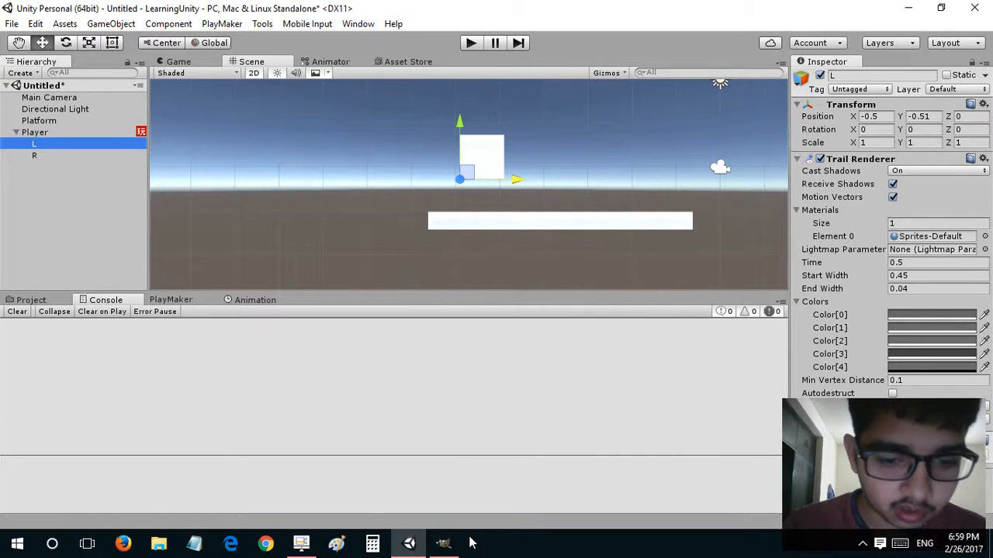
left_click(54, 134)
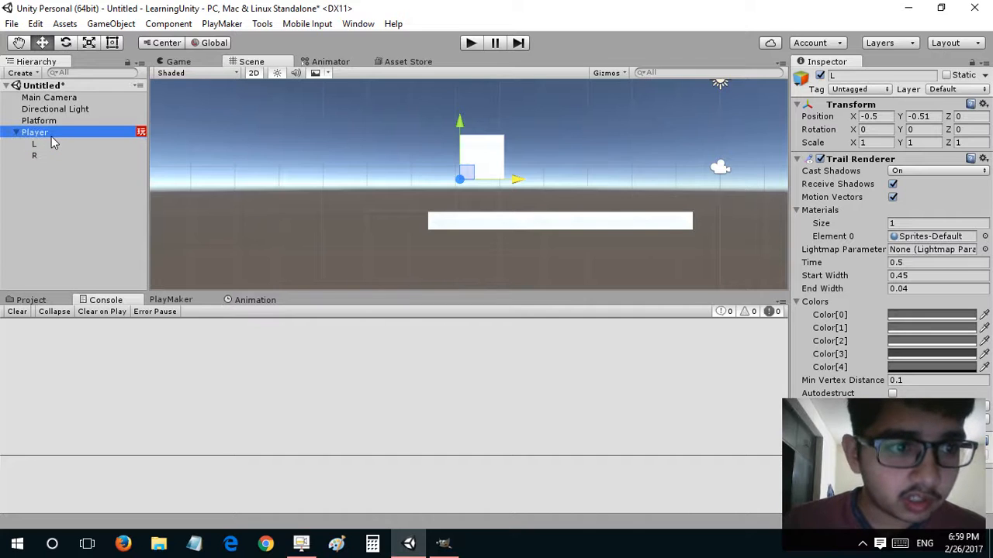
left_click(49, 155)
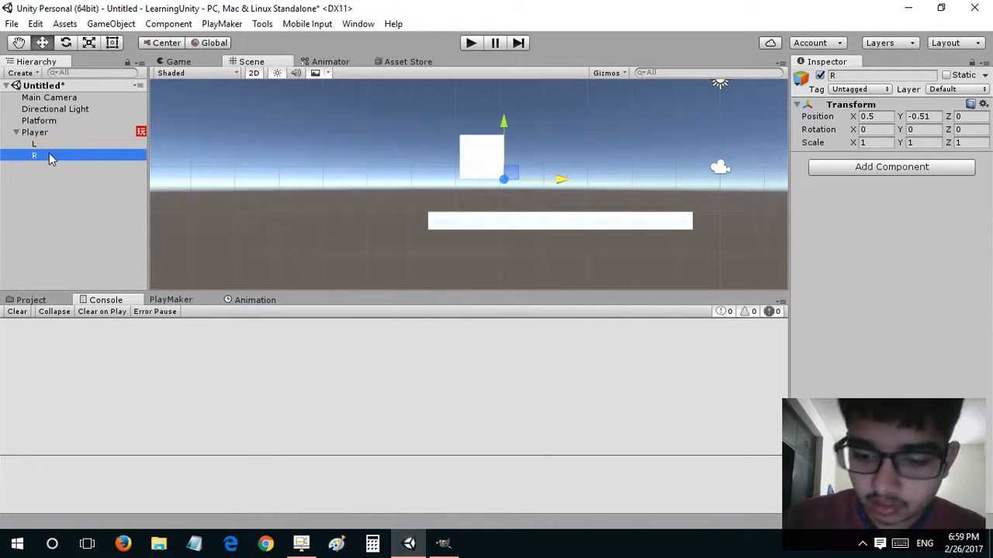
left_click(49, 154, "ctrl")
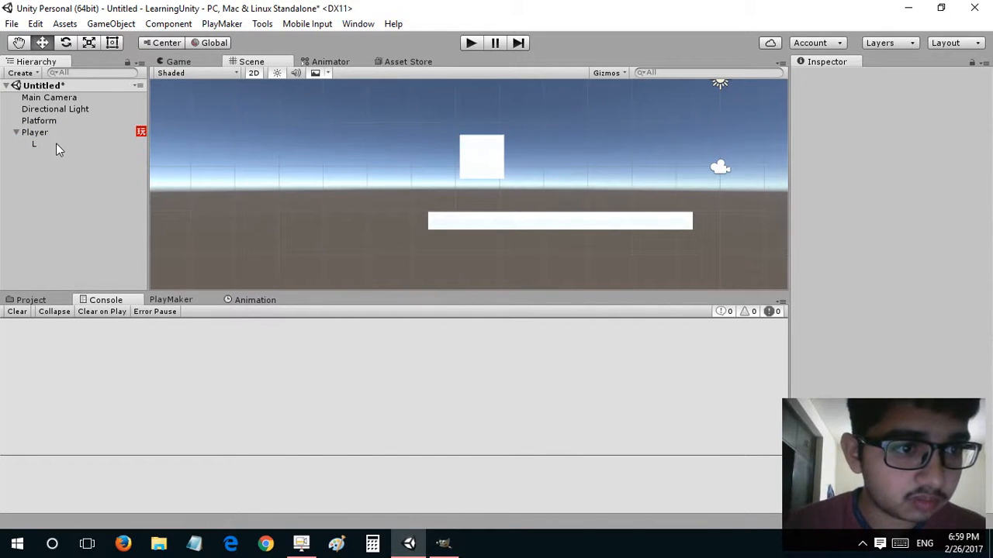
Rename the L object under Player as Trail.
left_click(56, 145)
left_click(55, 144)
type("Tra")
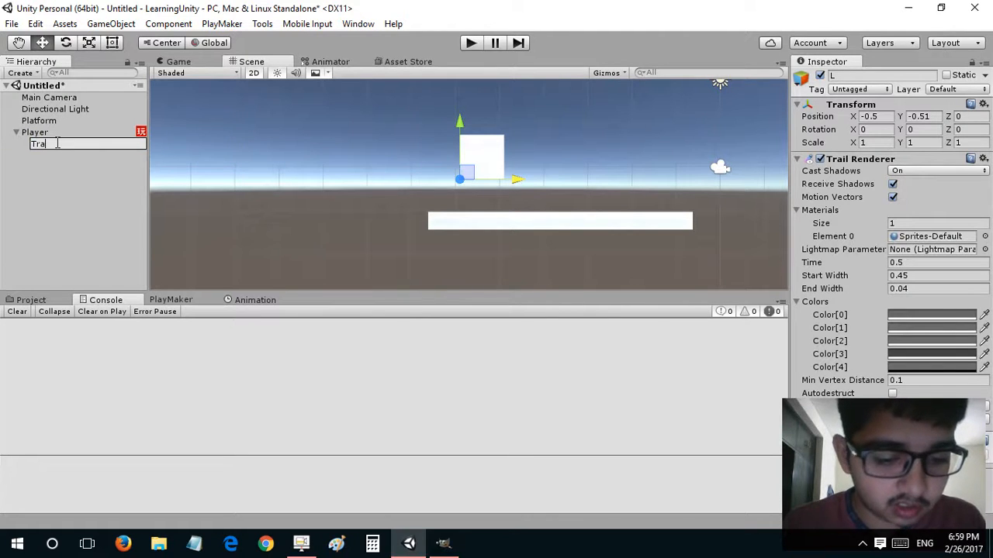
type("il")
left_click(46, 183)
Add a new FSM to the Player in the enlarged PlayMaker editor.
left_click(39, 132)
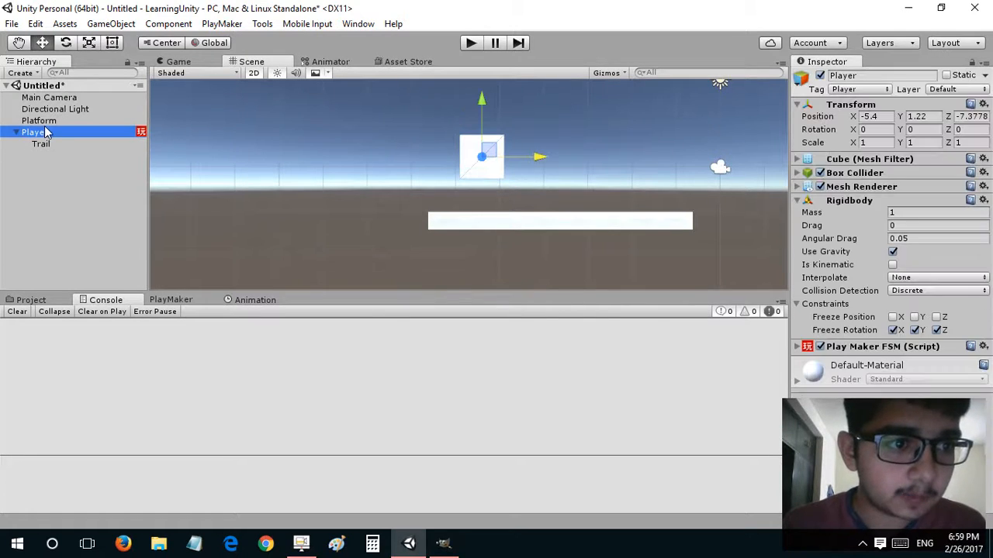
left_click(170, 300)
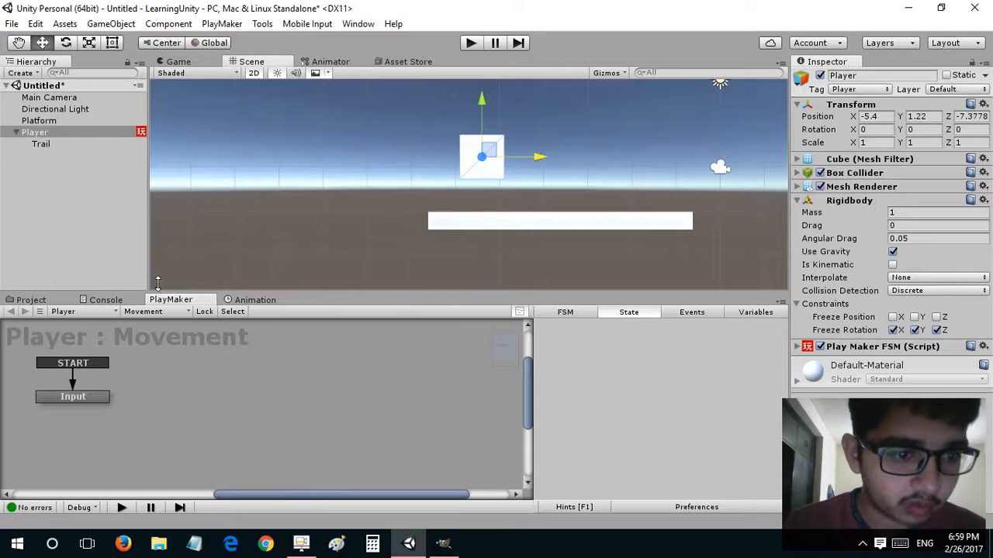
left_click_drag(158, 293, 157, 268)
left_click(144, 288)
left_click(172, 315)
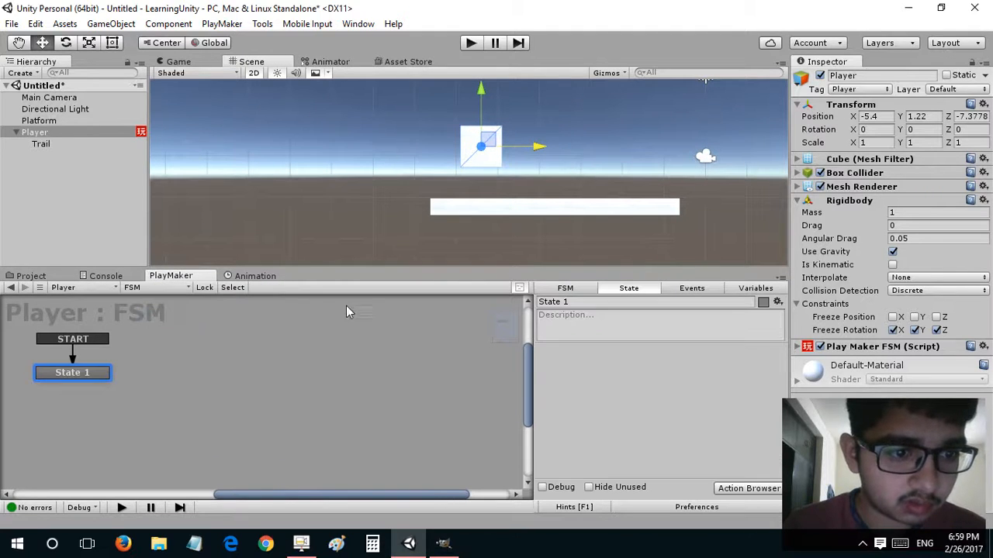
Name the Player's new FSM Jumpin.
left_click(562, 291)
left_click(562, 302)
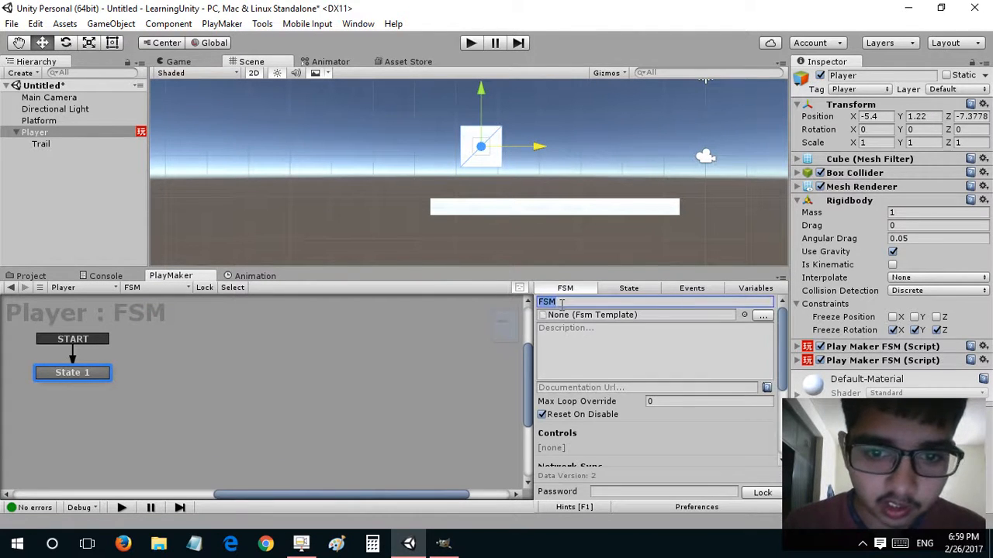
type("Jumpim")
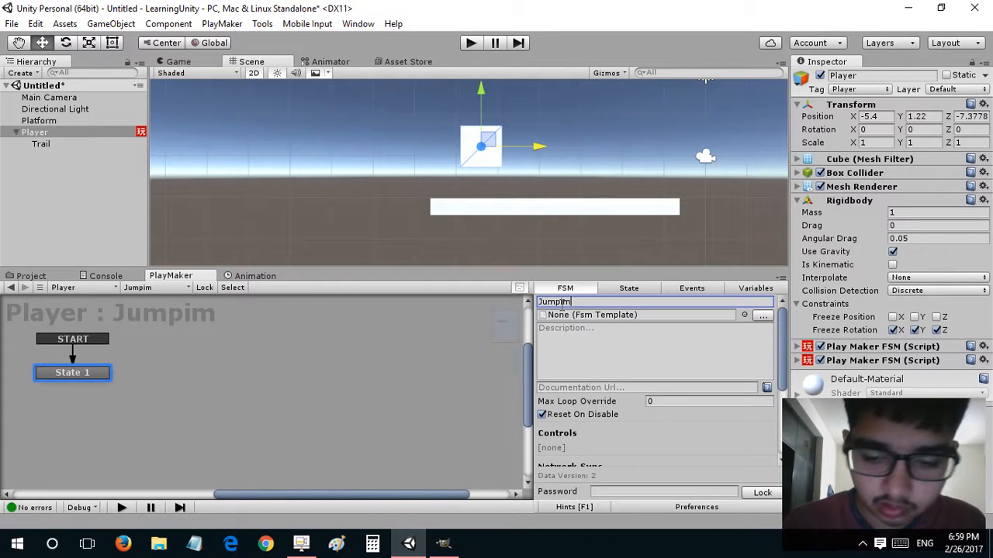
key("BackSpace")
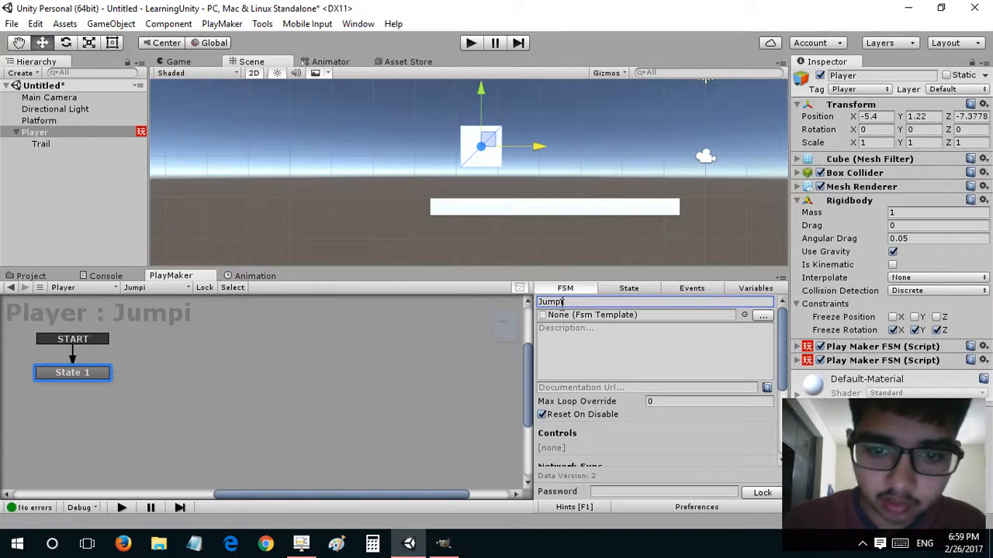
type("n")
Rename the start state of the Jumpin FSM as Input.
left_click(625, 288)
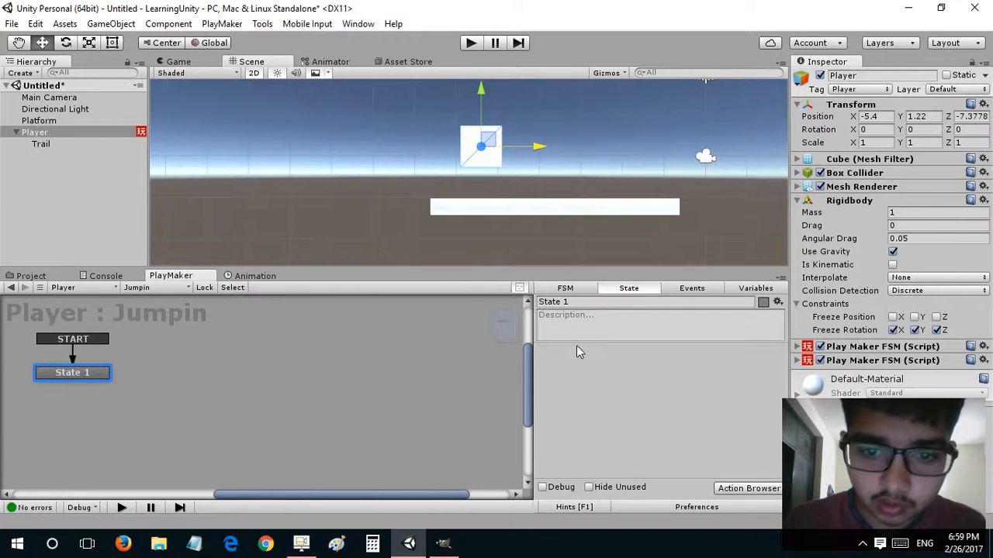
left_click(565, 301)
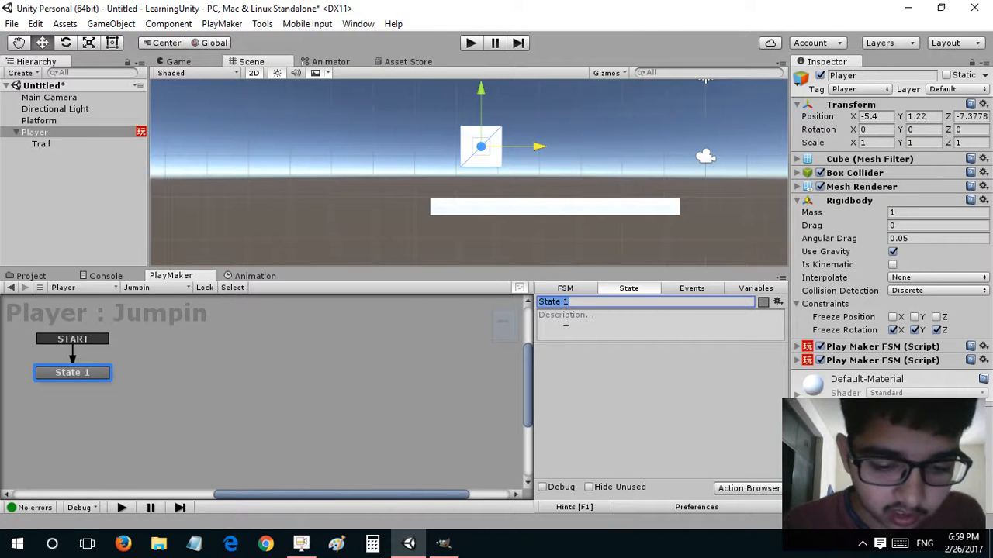
type("Input")
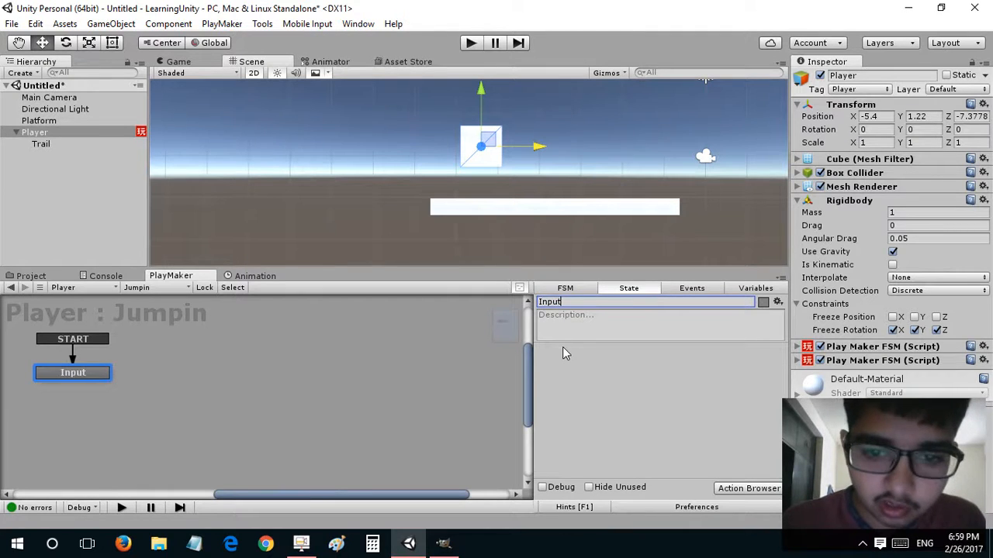
Add a Get Key Down action to the Input state and set its Key to Space.
double_click(563, 348)
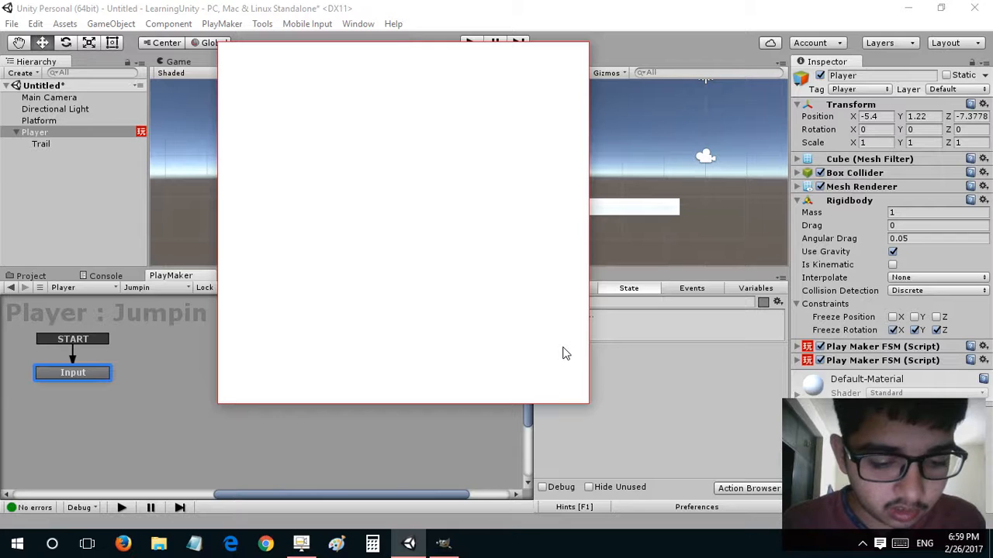
type("get key")
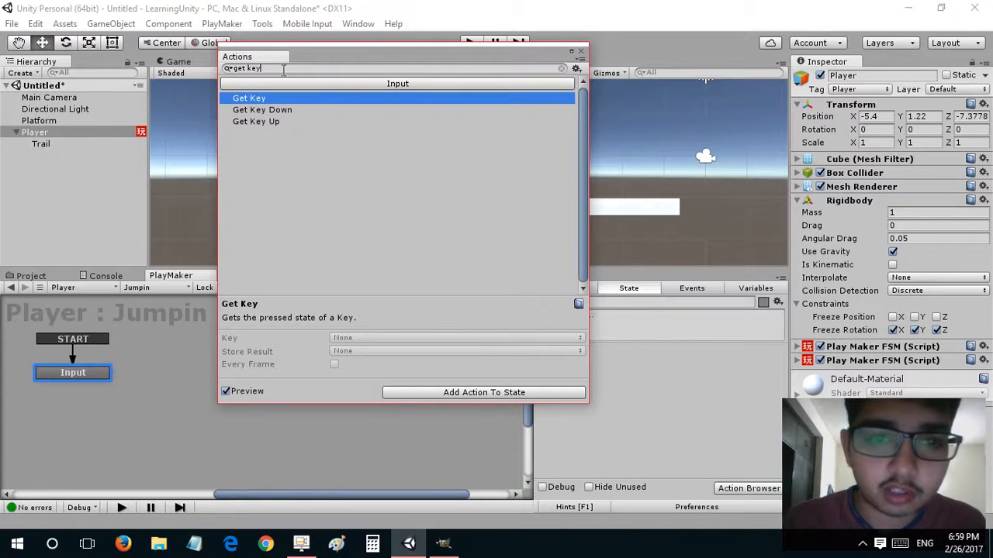
double_click(267, 109)
left_click(679, 368)
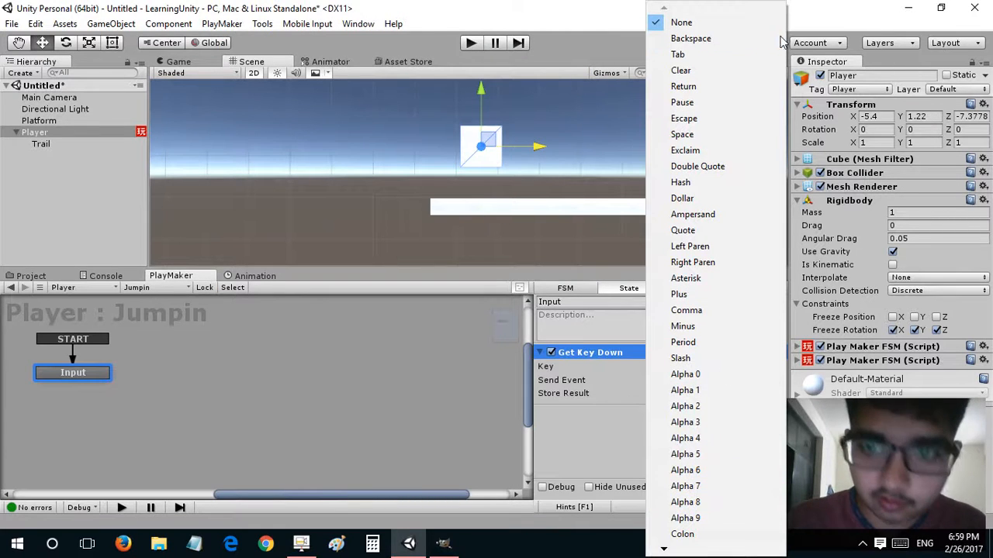
left_click(682, 134)
Create a FINISHED transition from Input to a new state and set it as the Get Key Down action's Send Event.
left_click(659, 381)
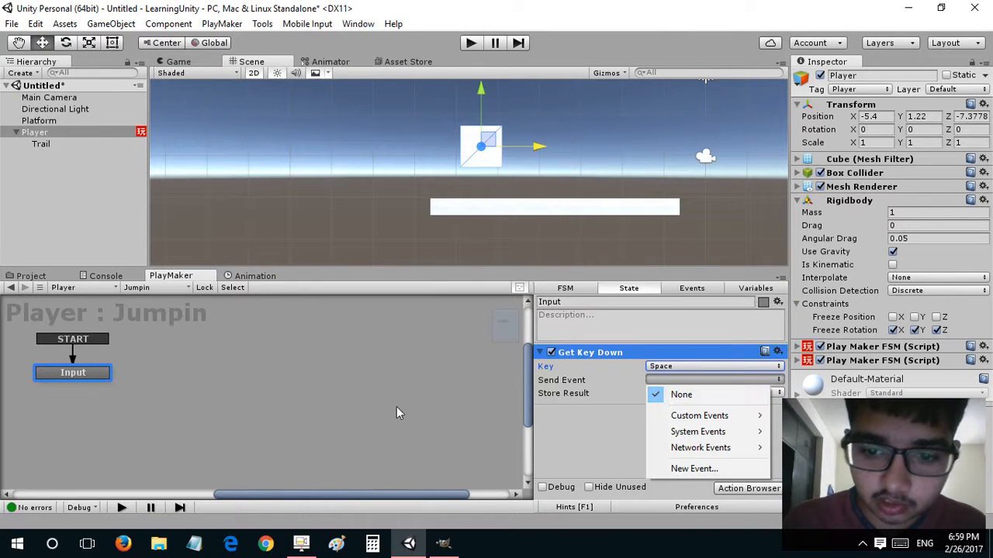
left_click(85, 378, "ctrl")
left_click_drag(87, 387, 169, 364, "ctrl")
left_click(90, 381)
left_click(682, 380)
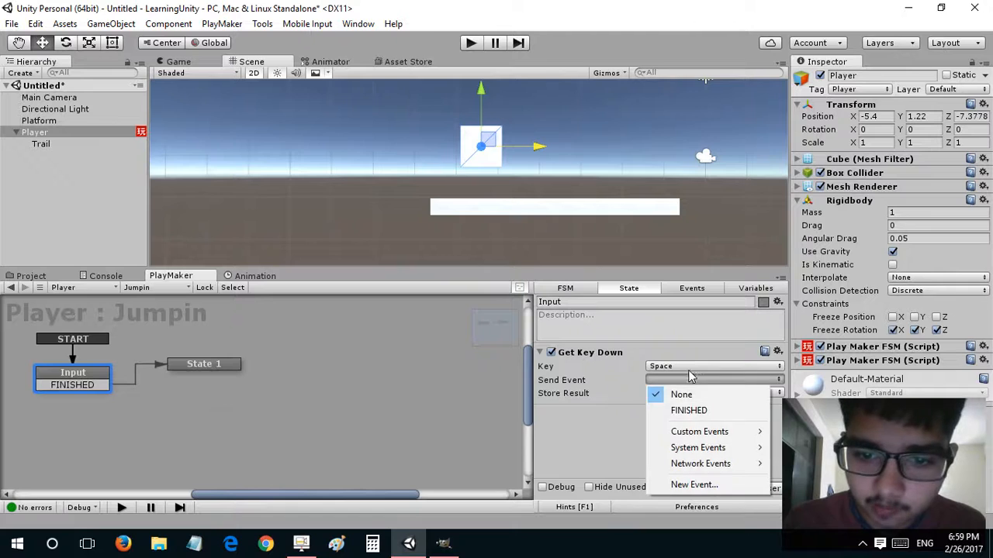
left_click(689, 411)
Rename the state that Input leads to as Jump and open the action browser for it.
left_click(203, 366)
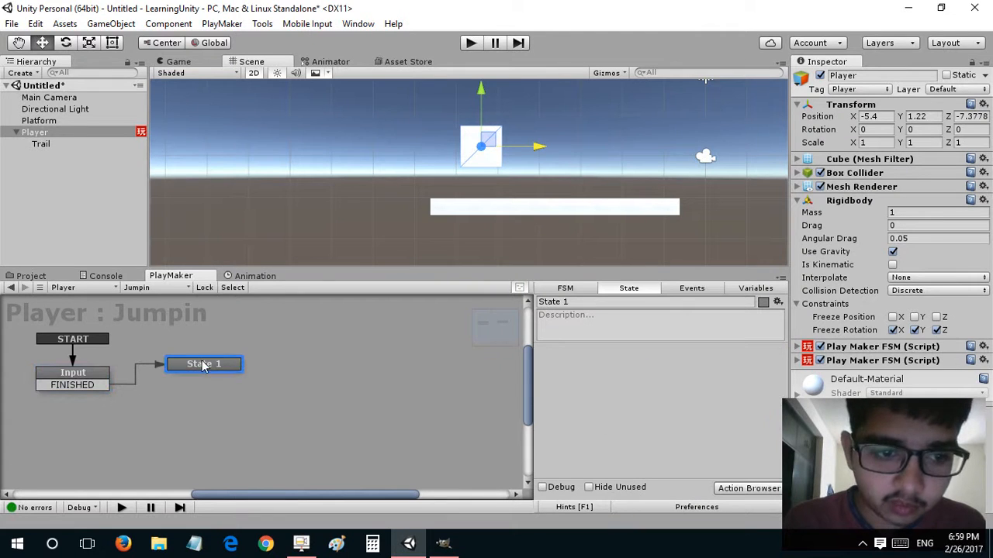
left_click(593, 305)
type("Jump")
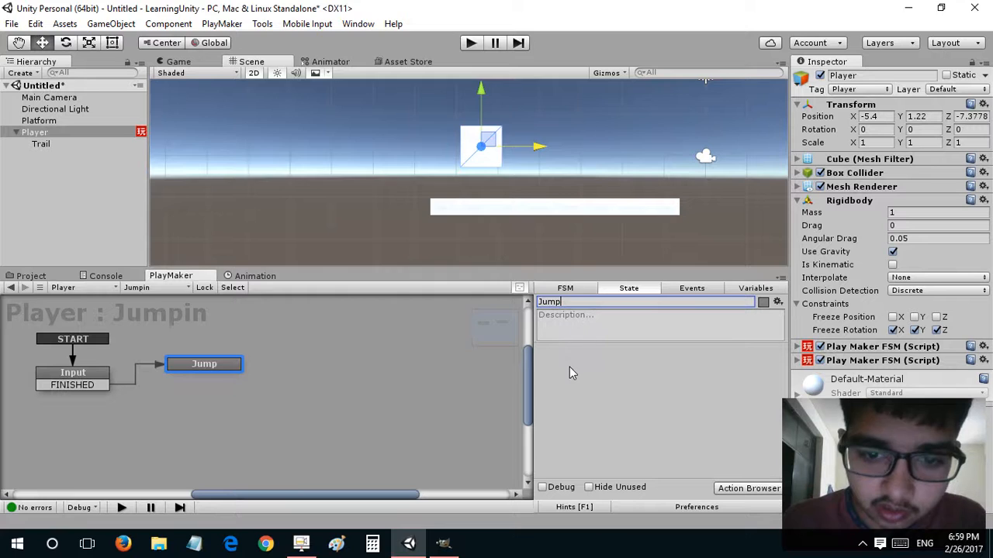
key("ctrl+s")
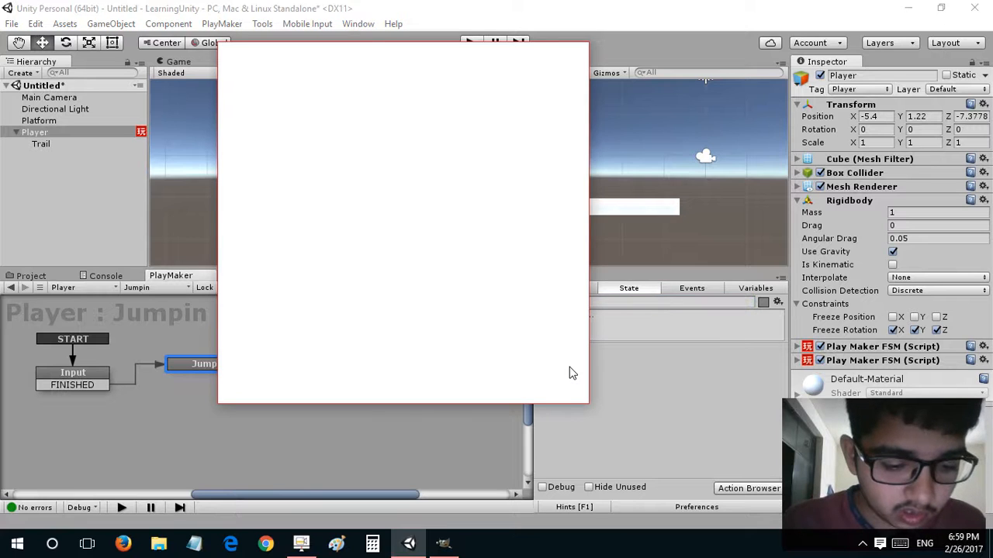
Add an Add Force action to the Jump state with Y set to 200 and Space set to Self.
type("add fo")
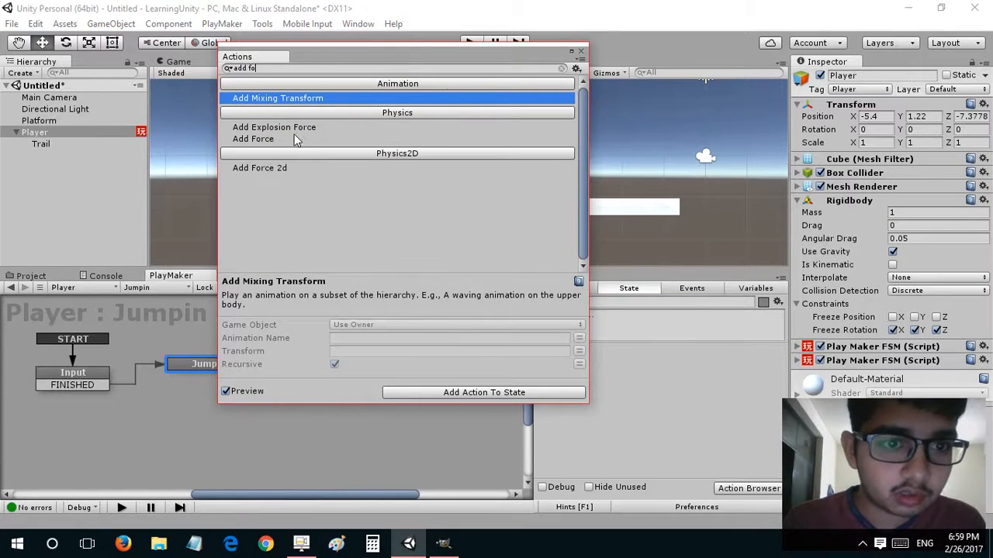
double_click(294, 139)
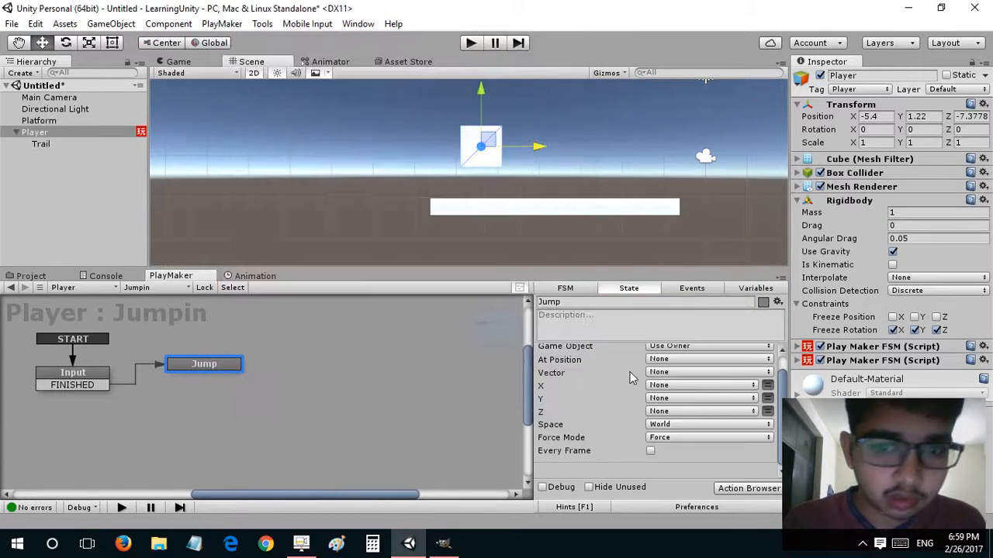
left_click(766, 399)
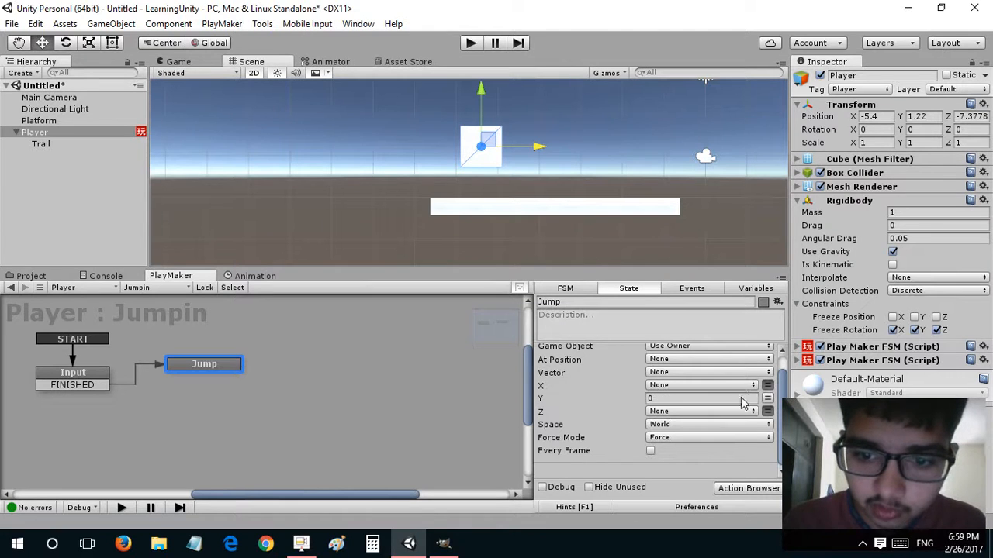
left_click(739, 398)
type("200")
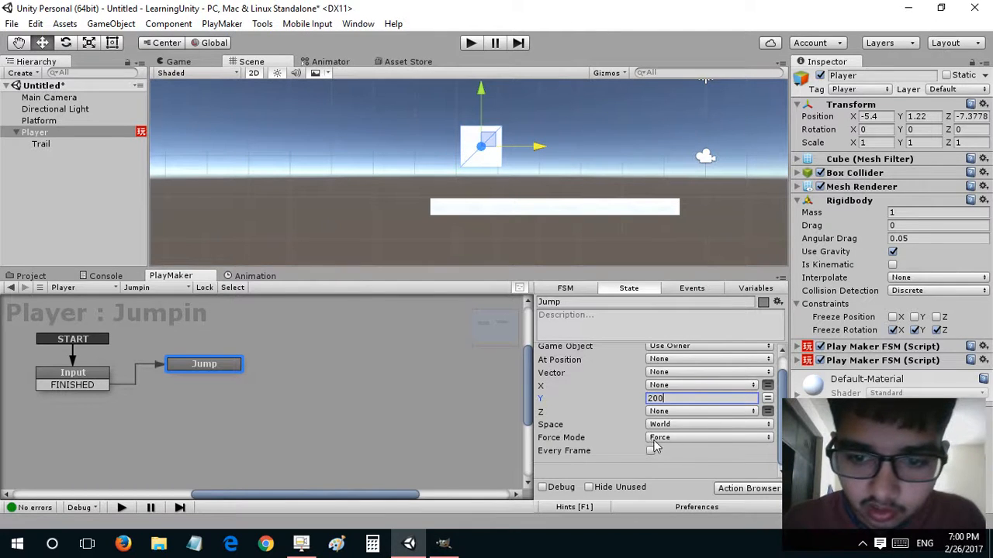
left_click_drag(674, 400, 633, 402)
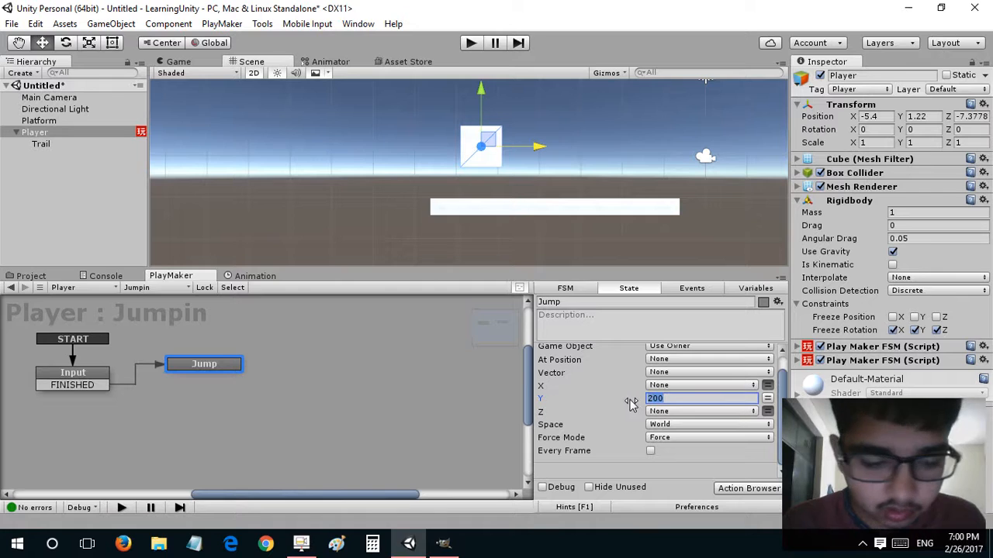
left_click(651, 425)
left_click(659, 457)
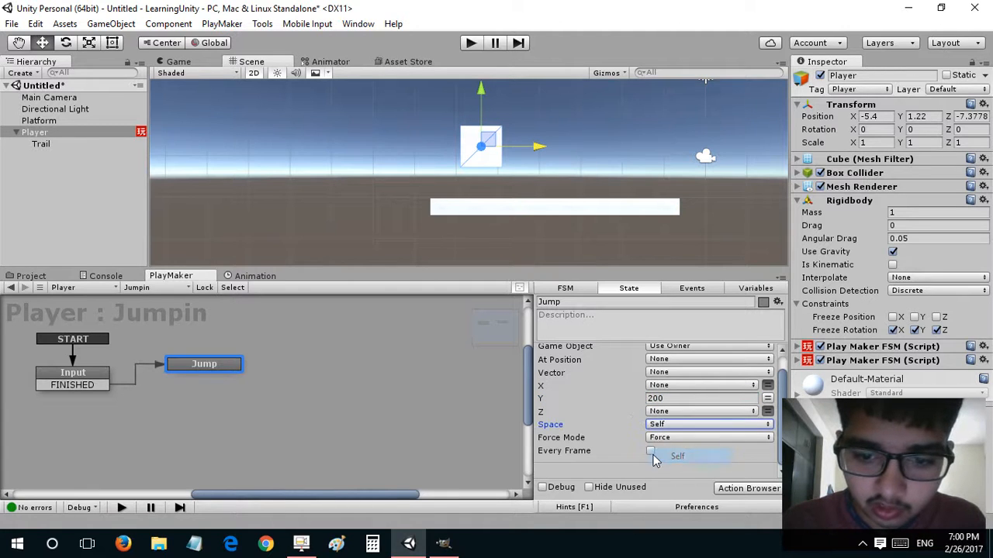
scroll(547, 388, "up", 1)
left_click(541, 352)
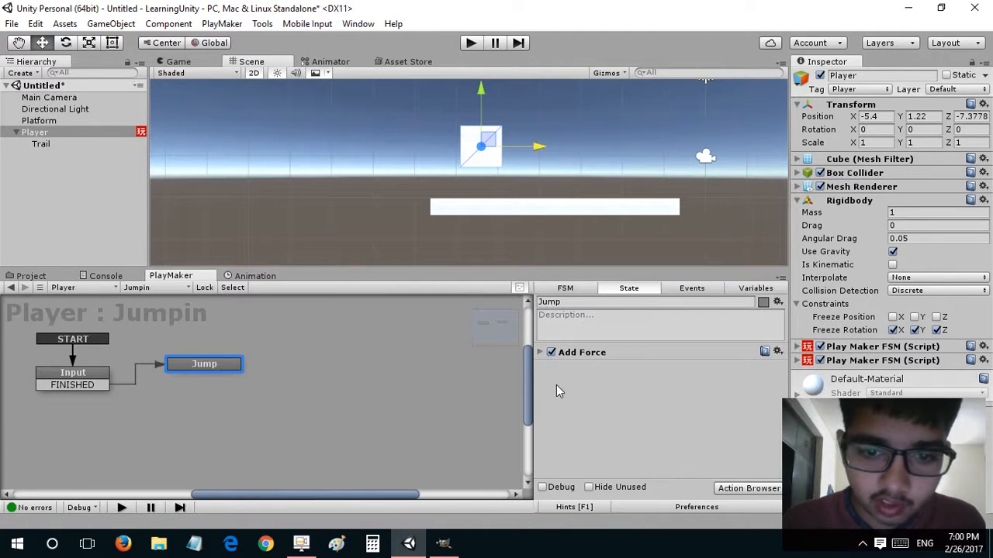
Add a Collision Event action to the Jump state with Collide Tag Ground and a new FINISHED transition as its Send Event.
key("ctrl+s")
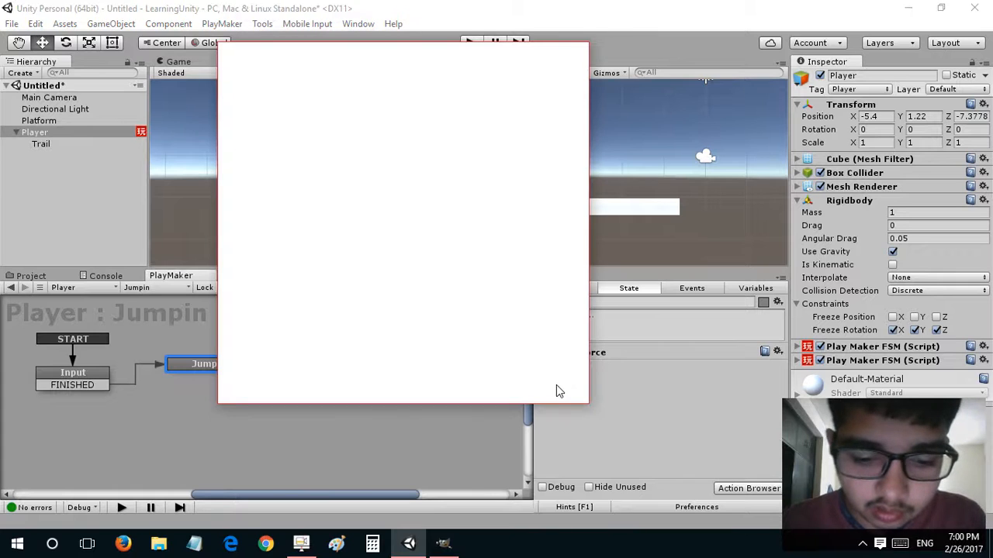
type("collisio")
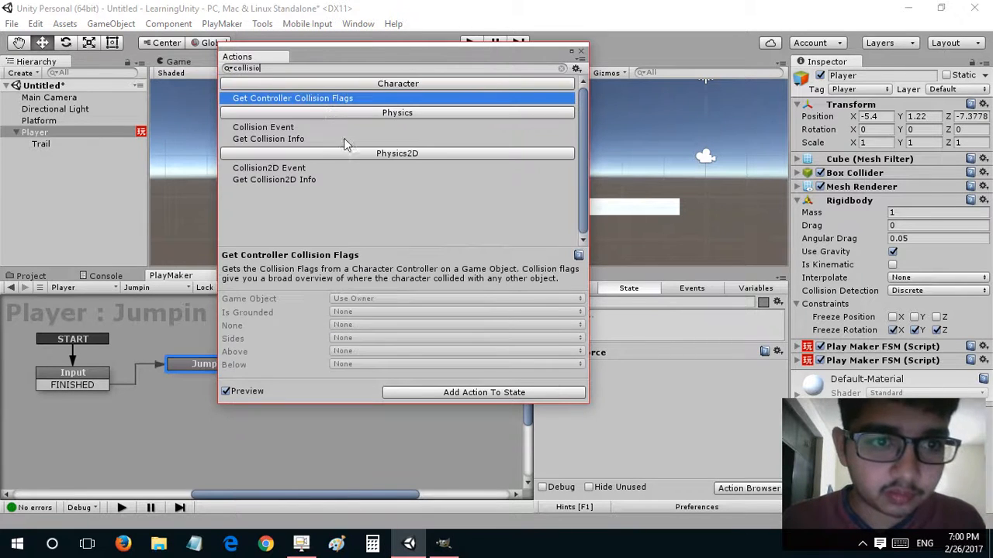
double_click(302, 128)
left_click(661, 396)
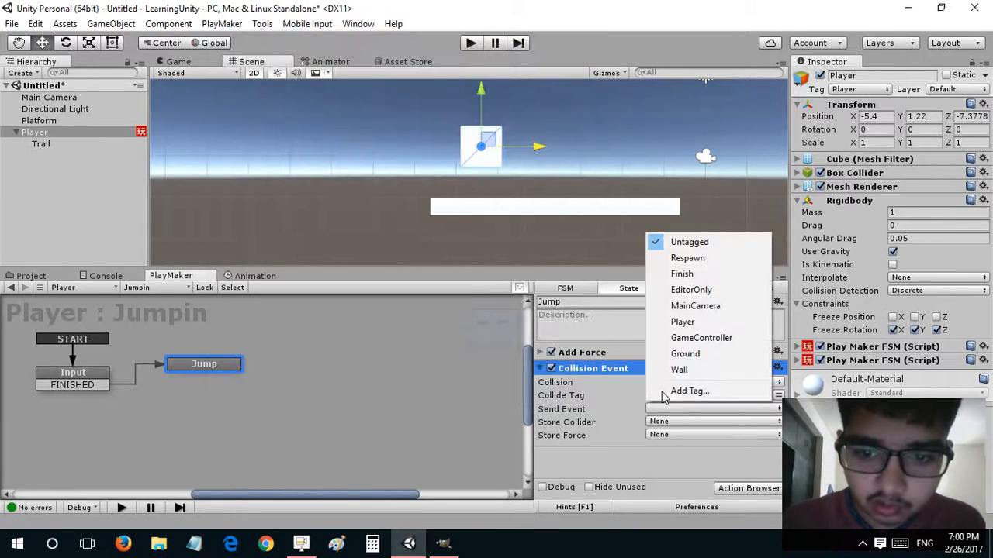
left_click(684, 354)
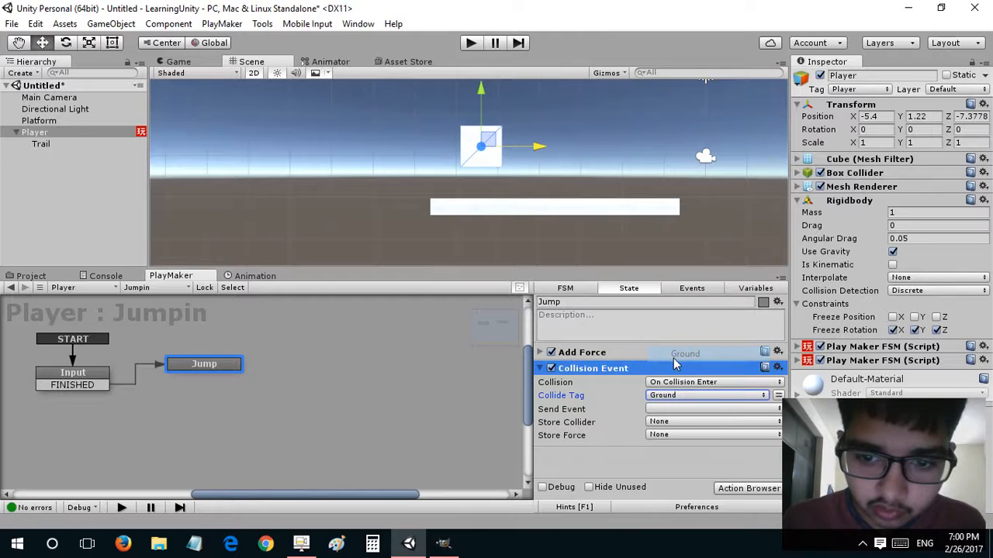
left_click(657, 409)
left_click(689, 440)
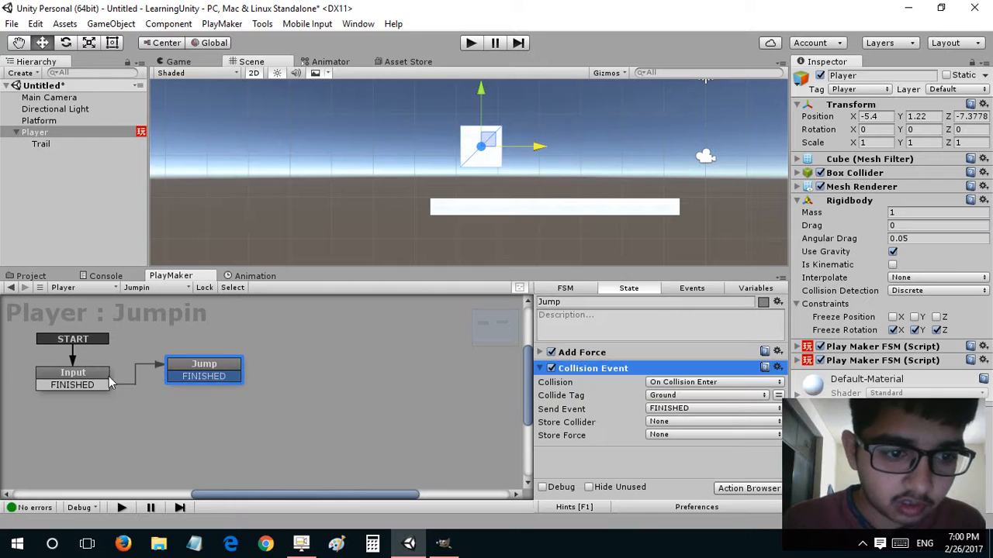
Link the Jump state's FINISHED transition back to Input and check the Platform's tag before reselecting the Player.
left_click_drag(205, 376, 70, 376)
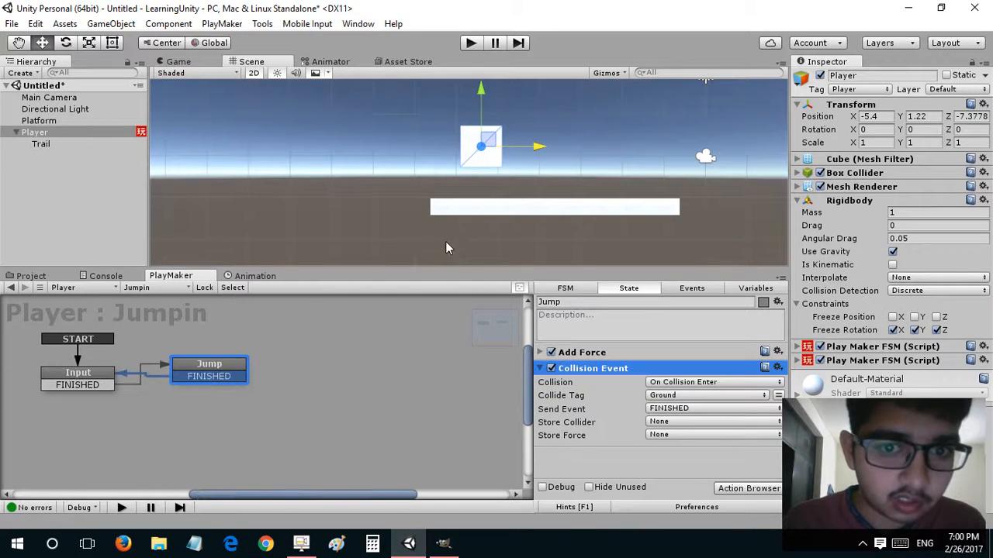
left_click(459, 214)
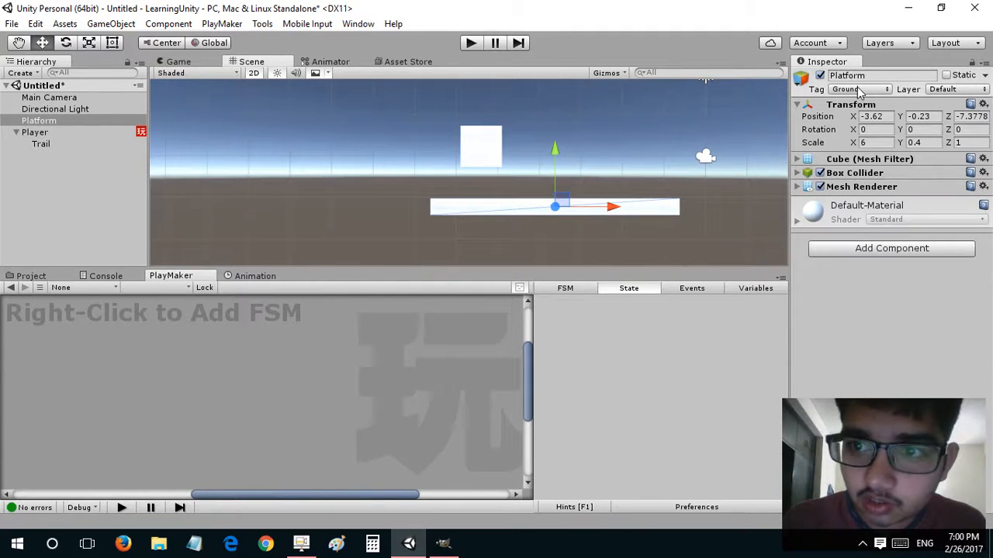
left_click(34, 132)
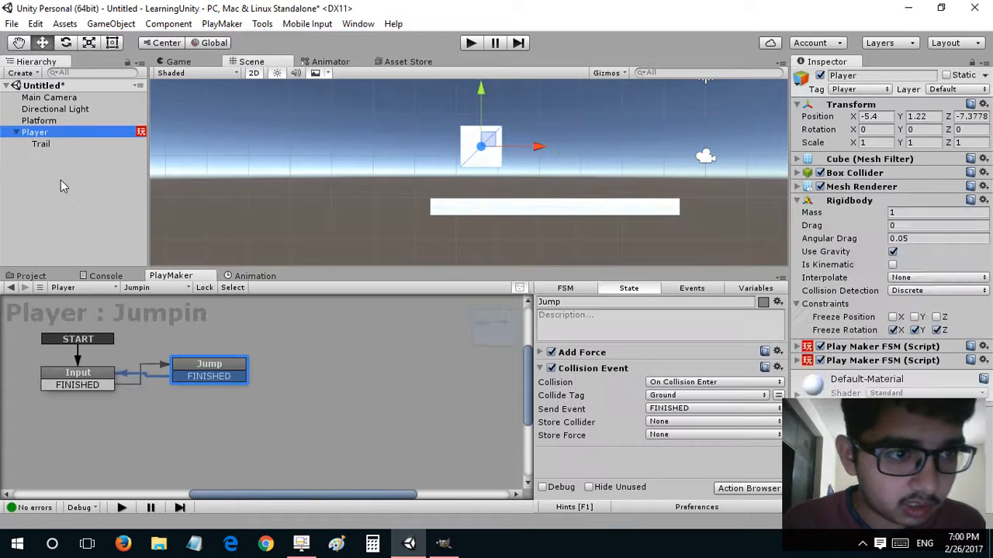
Run the scene and make the Player jump repeatedly to test the Jumpin FSM.
left_click(475, 44)
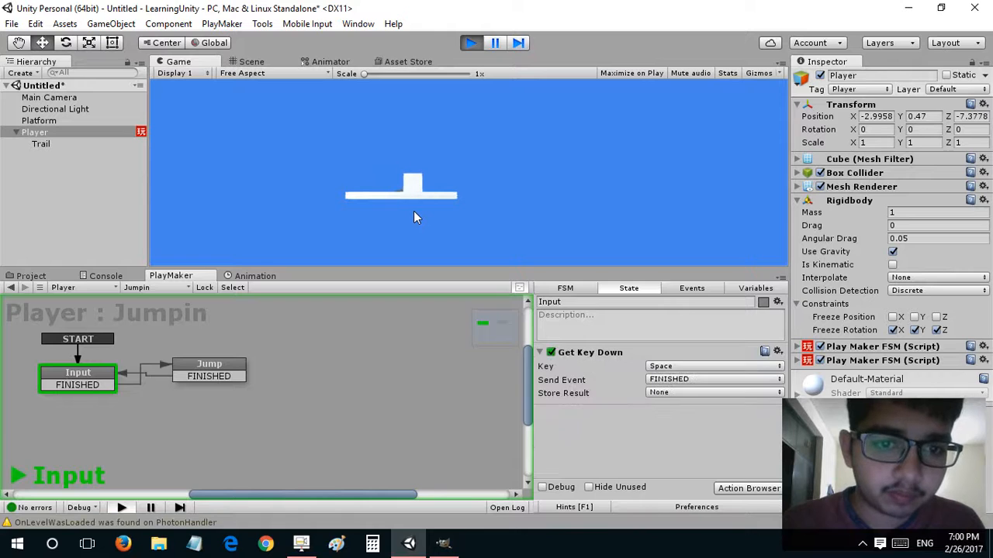
key("space")
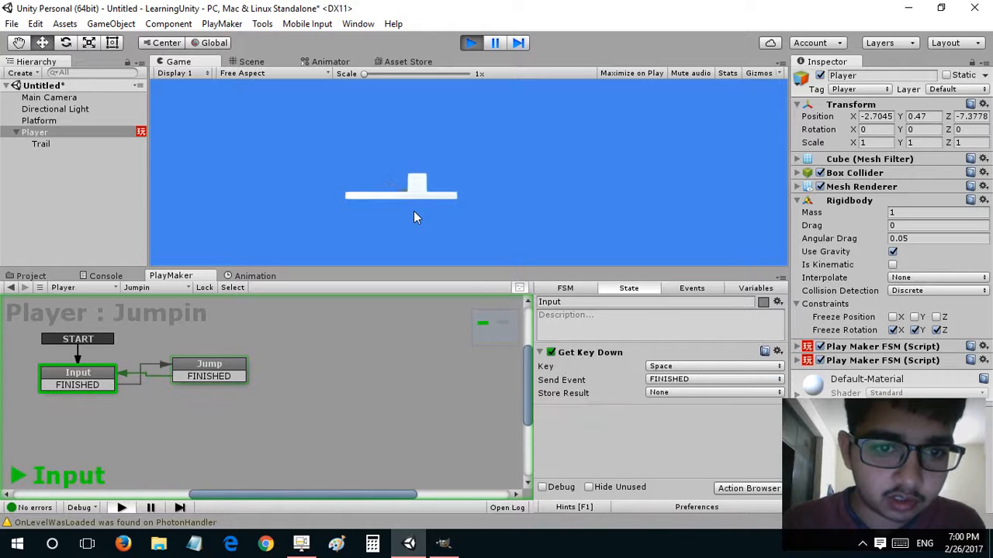
key("space")
key("space")
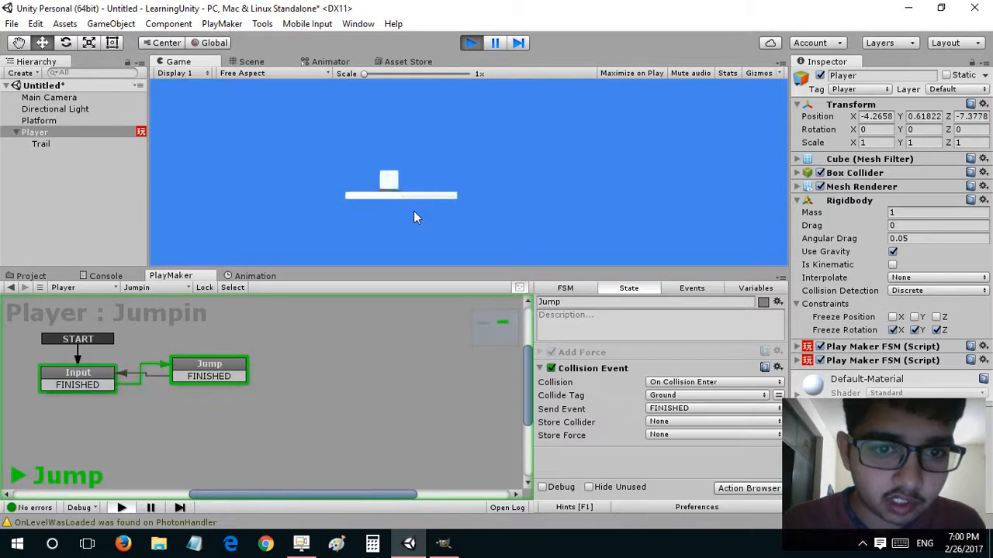
key("space")
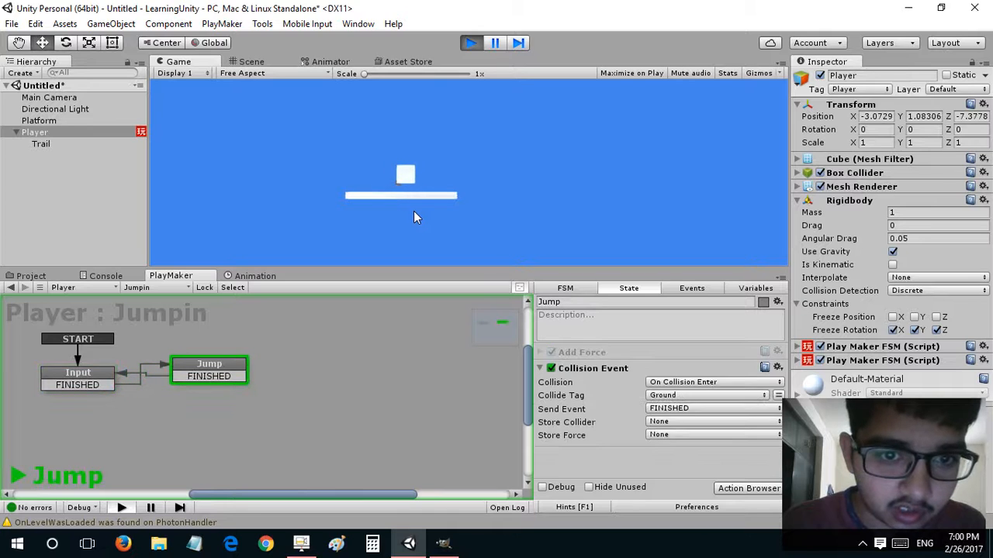
key("space")
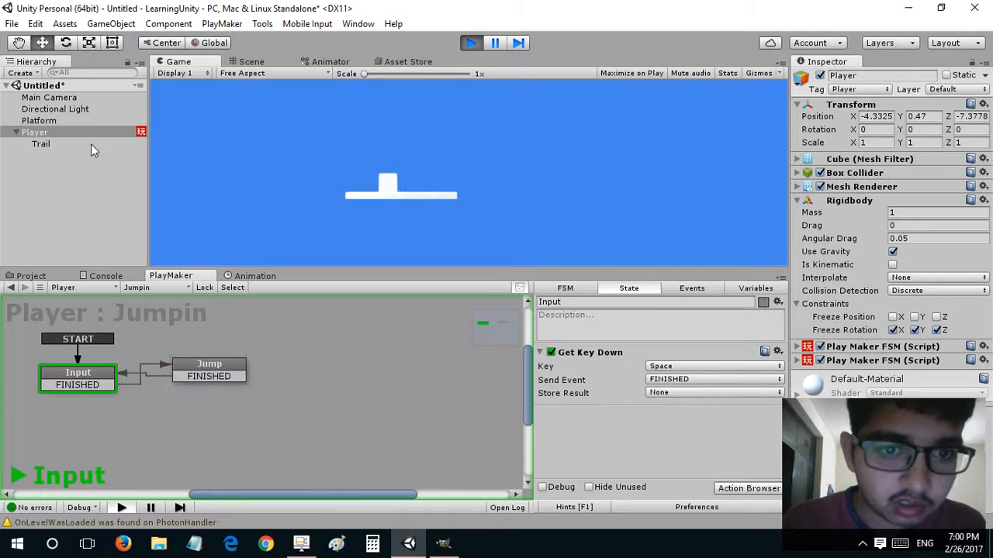
Try a Start Width of 0 and an End Width of about 0.52 on the Trail object's Trail Renderer.
left_click(90, 144)
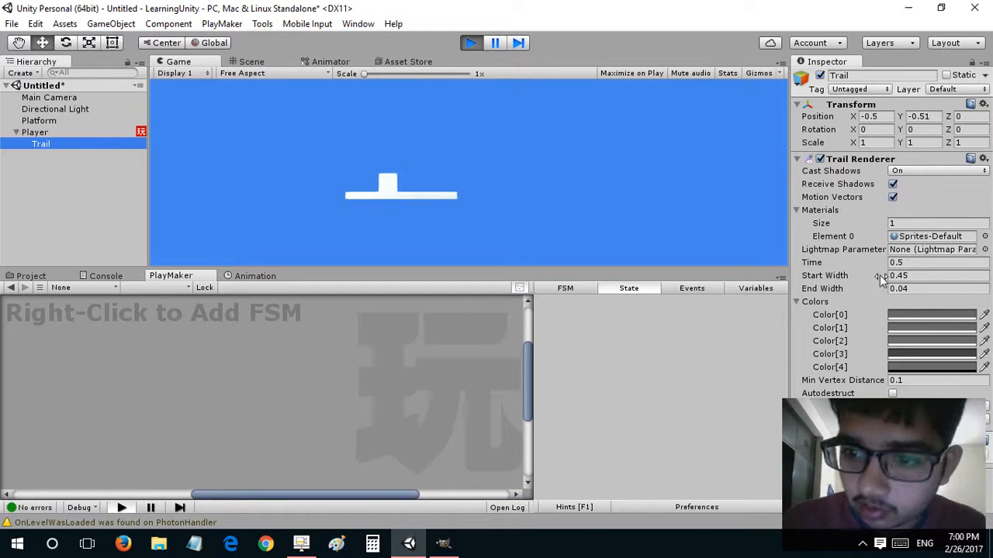
left_click_drag(880, 279, 844, 281)
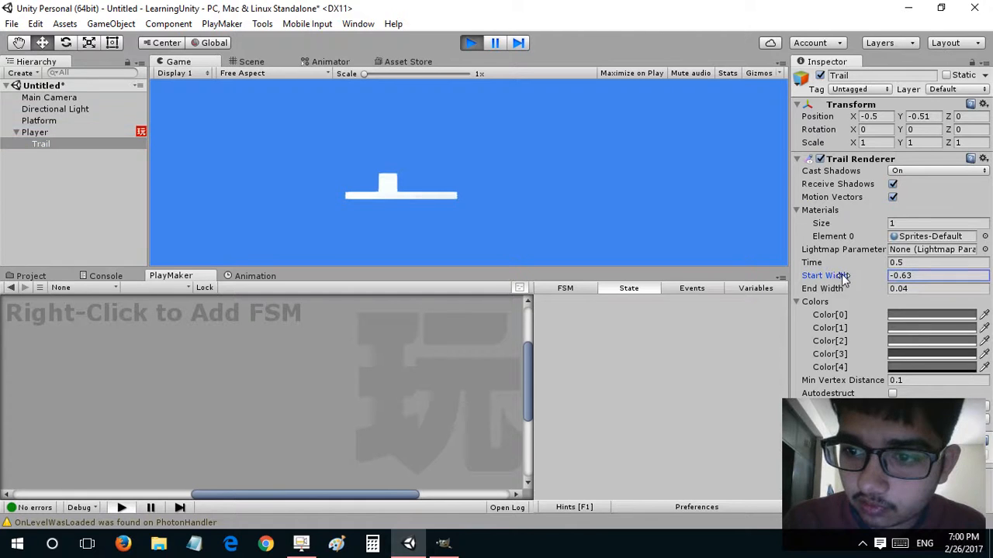
double_click(937, 277)
type("0")
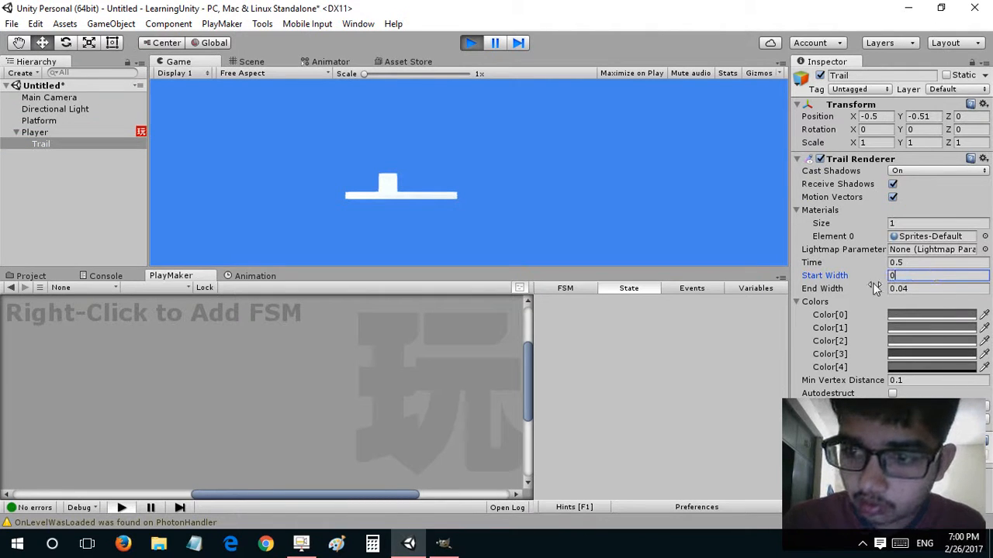
left_click_drag(875, 288, 888, 288)
Move and jump the Player in both directions in the running game to examine the widening trail.
left_click(568, 175)
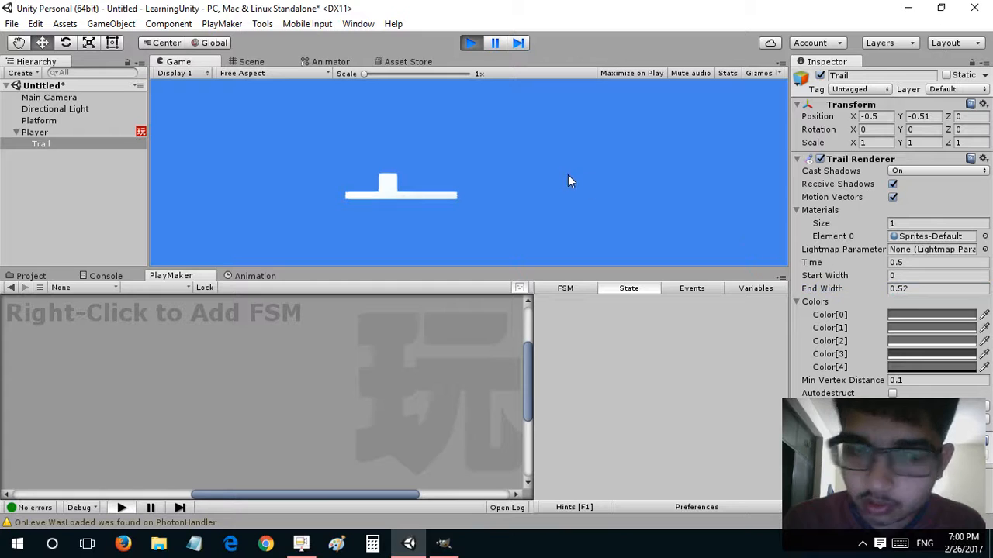
key("Left")
key("space")
key("Right")
key("Left")
key("Right")
key("space")
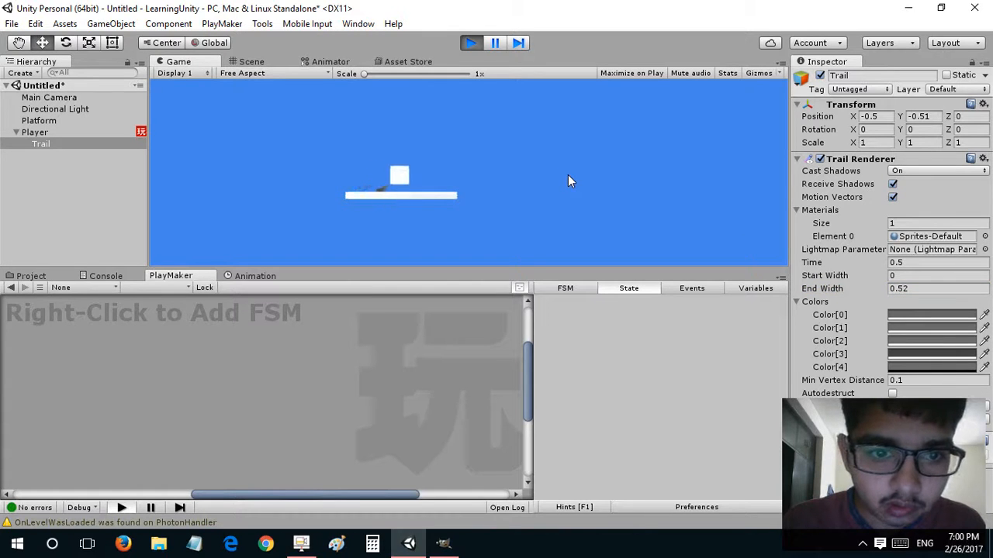
key("Left")
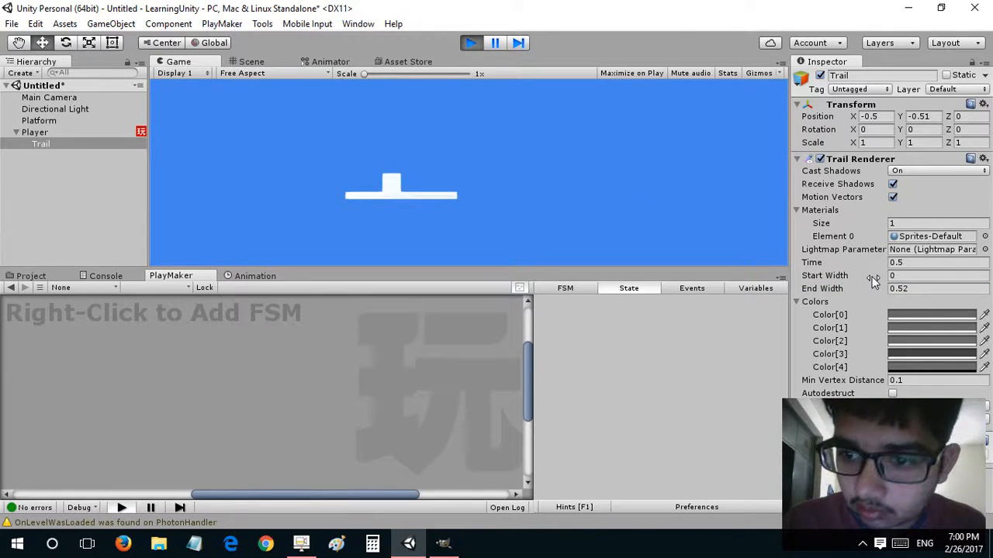
Set the Trail Renderer's Start Width to about 0.29 and its End Width to 0.01.
left_click_drag(874, 281, 882, 282)
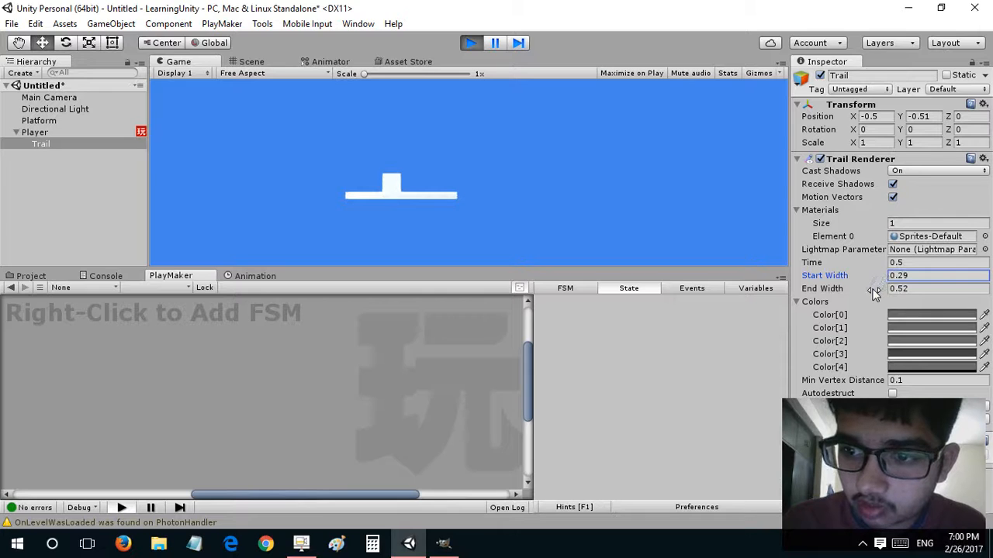
left_click(898, 288)
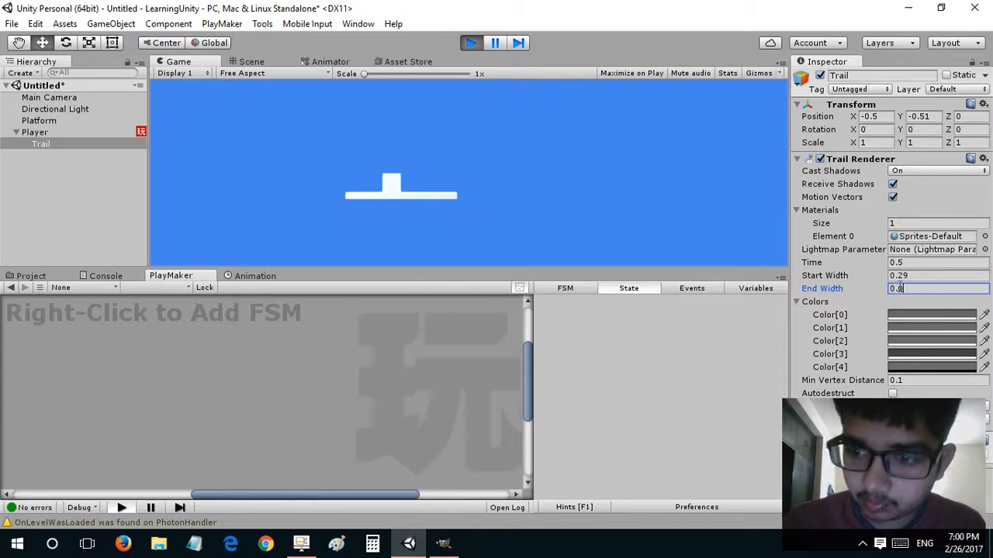
left_click(437, 136)
Move and jump the Player back and forth across the platform to examine the tapered trail.
key("Right")
key("space")
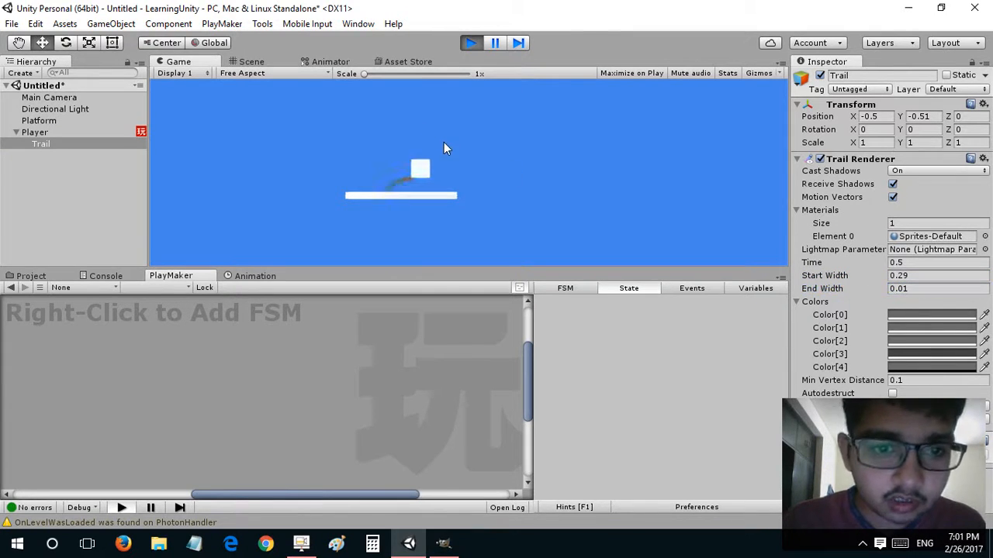
key("Left")
key("Right")
key("space")
key("Left")
key("Right")
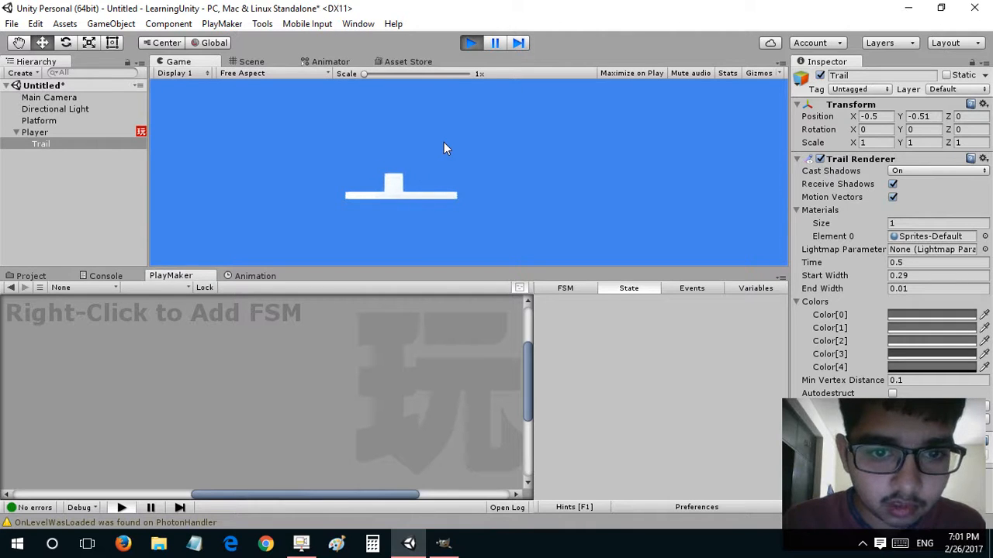
key("space")
key("Left")
key("Right")
key("space")
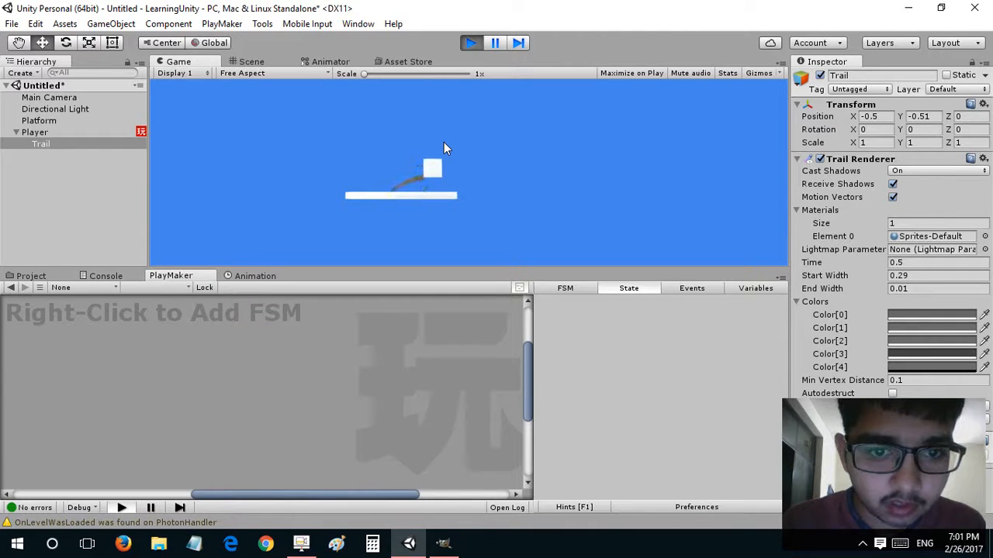
key("Left")
key("space")
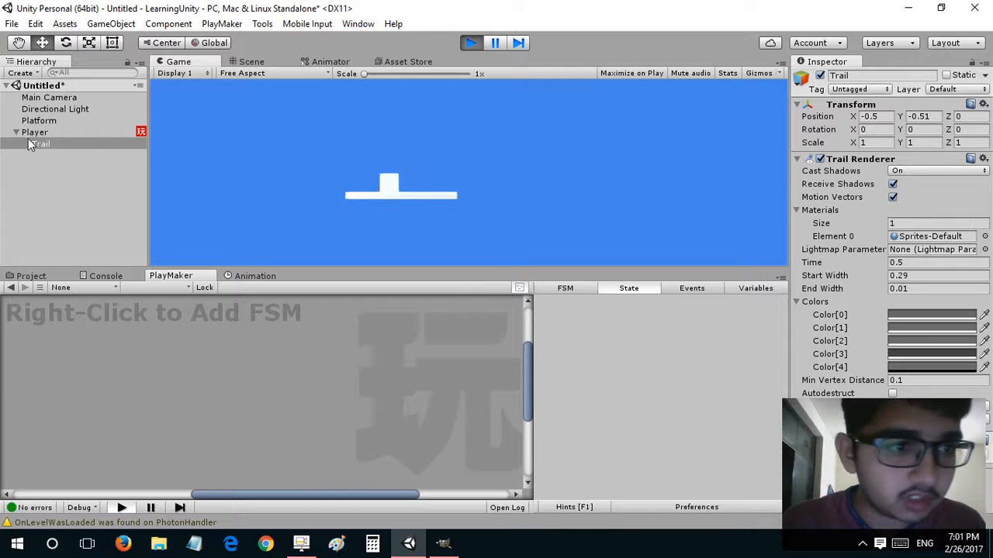
Select the Player and watch its Jumpin FSM switch states while moving and jumping in the running game.
left_click(35, 133)
left_click(423, 194)
key("space")
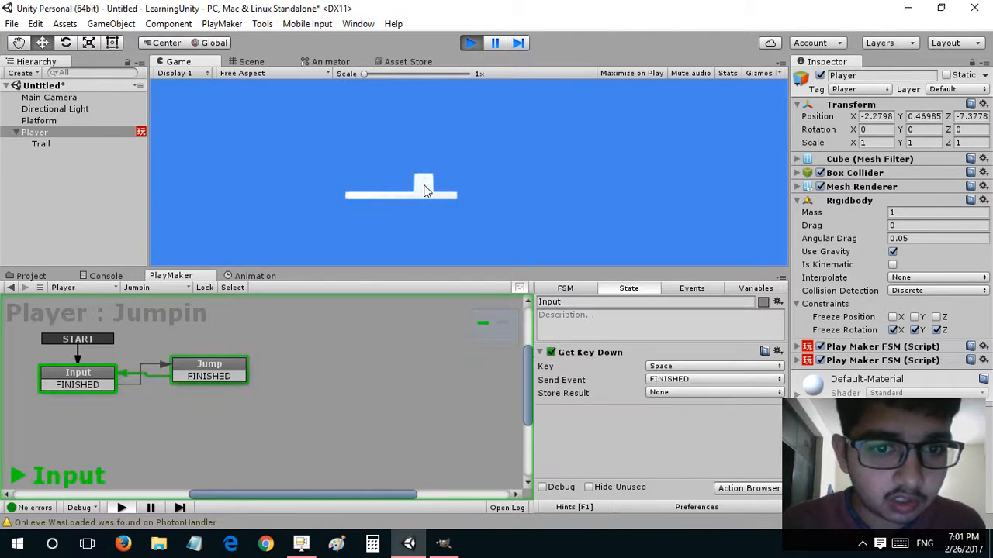
key("space")
key("space")
key("Left")
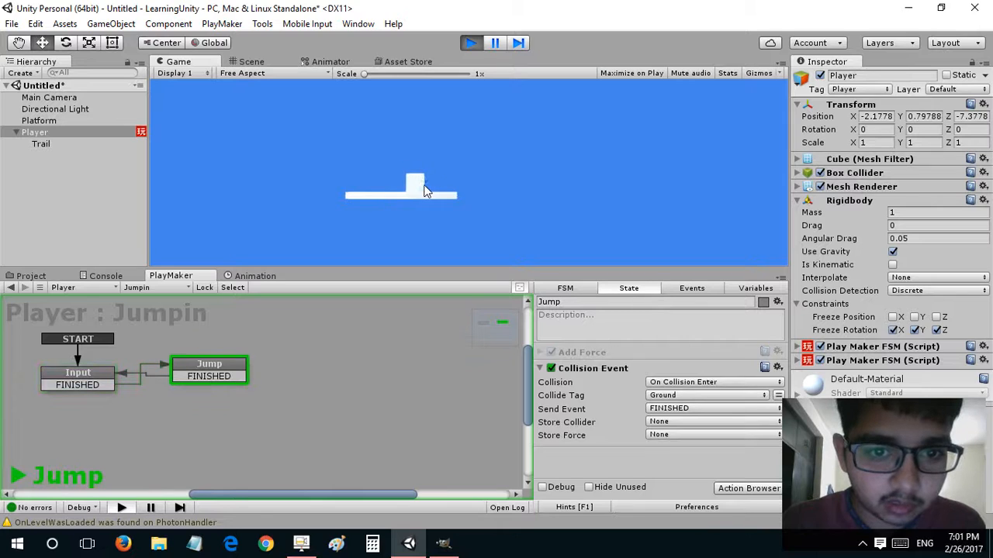
key("space")
key("Right")
key("Left")
key("space")
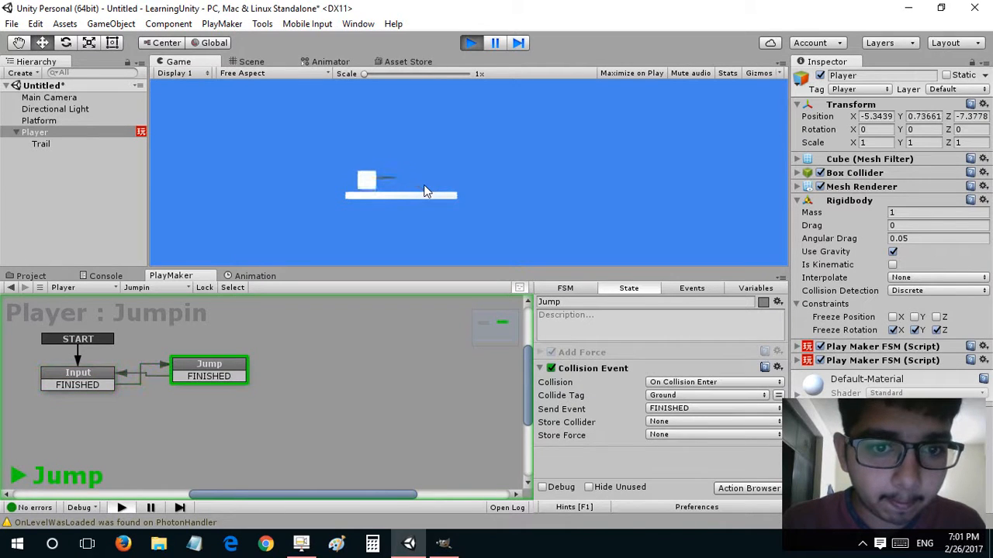
Jump and move the Player in both directions in the running game to observe the Jumpin FSM.
key("space")
key("Right")
key("Left")
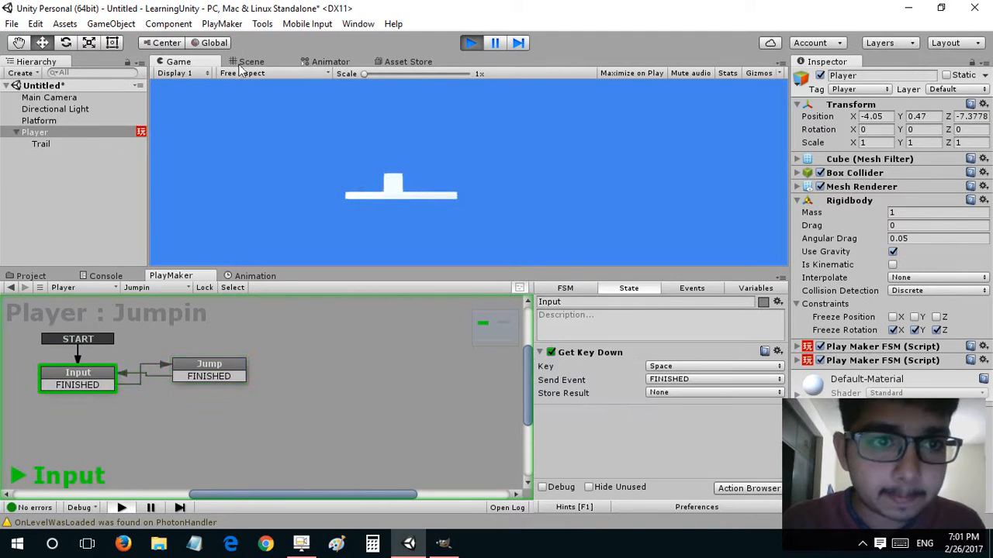
Move the Trail object inside the Player's lower corner, to about X -0.291 and Y -0.385.
left_click(246, 62)
left_click_drag(410, 180, 254, 190)
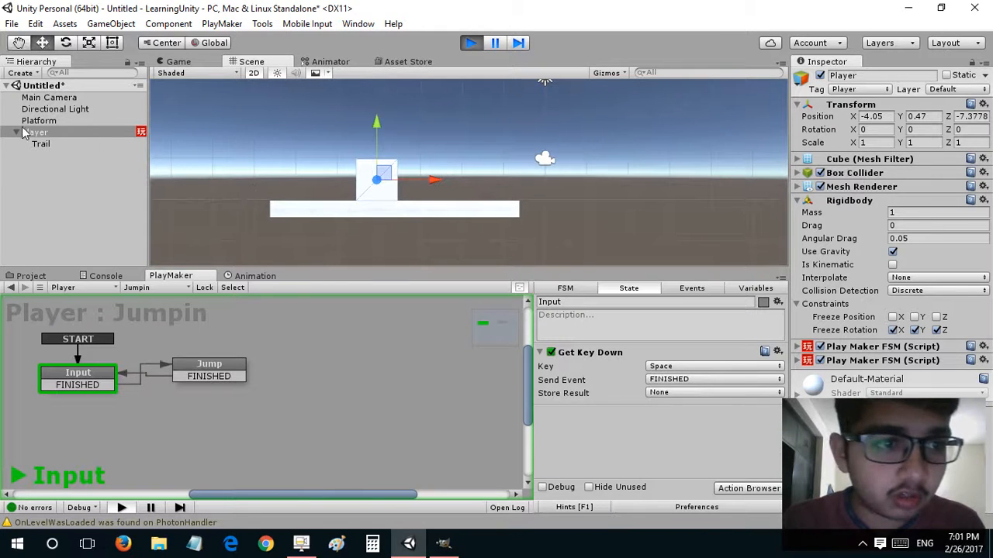
left_click(42, 143)
scroll(322, 194, "up", 2)
scroll(323, 194, "up", 2)
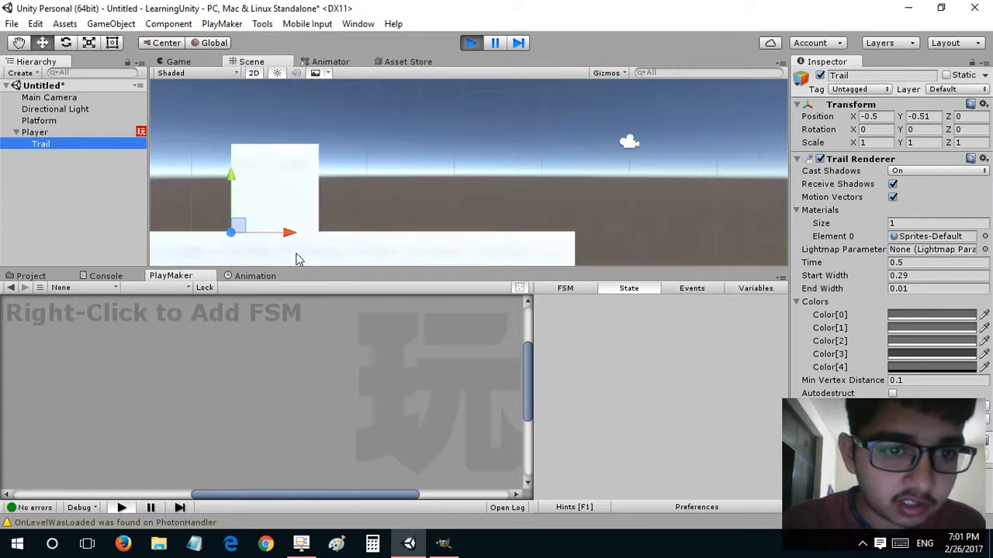
left_click_drag(245, 225, 261, 217)
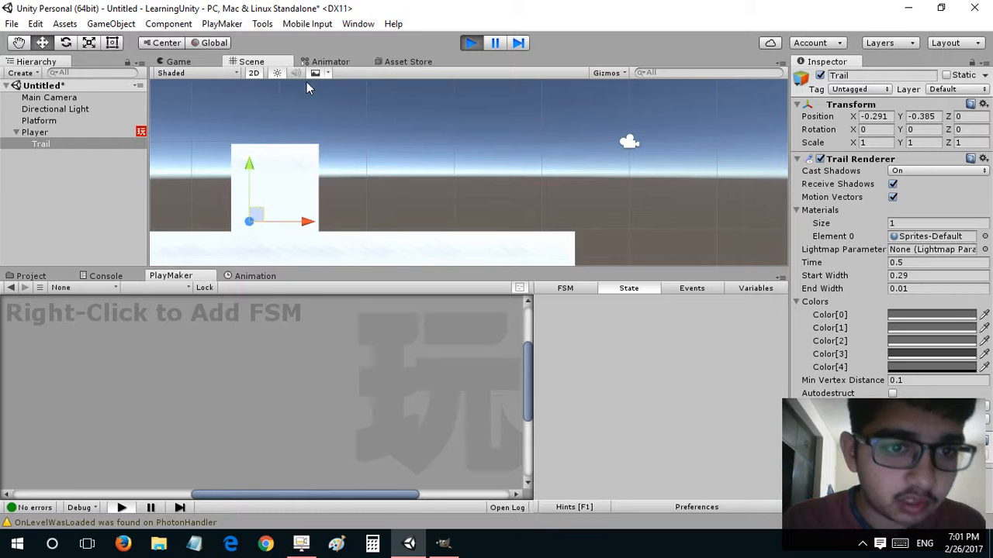
Move and jump the Player repeatedly in the running game to examine the trail from its adjusted position.
left_click(219, 62)
key("space")
key("Right")
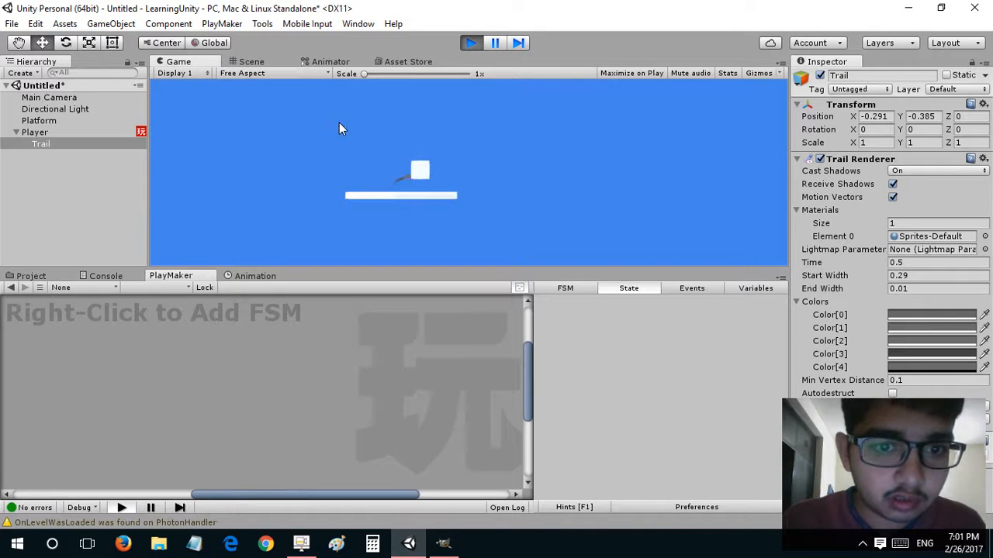
key("Left")
key("space")
key("Right")
key("Left")
key("Left")
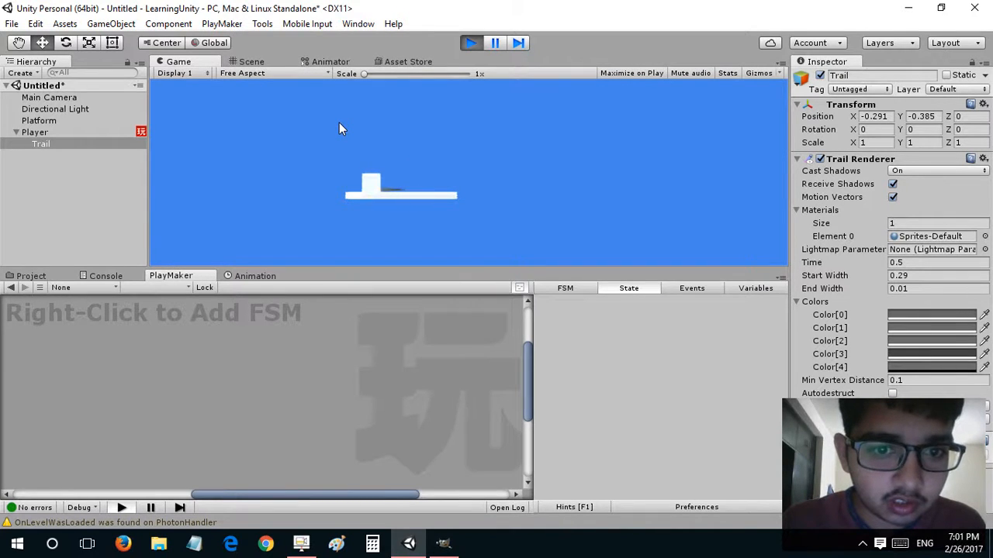
key("space")
key("Right")
key("Left")
key("space")
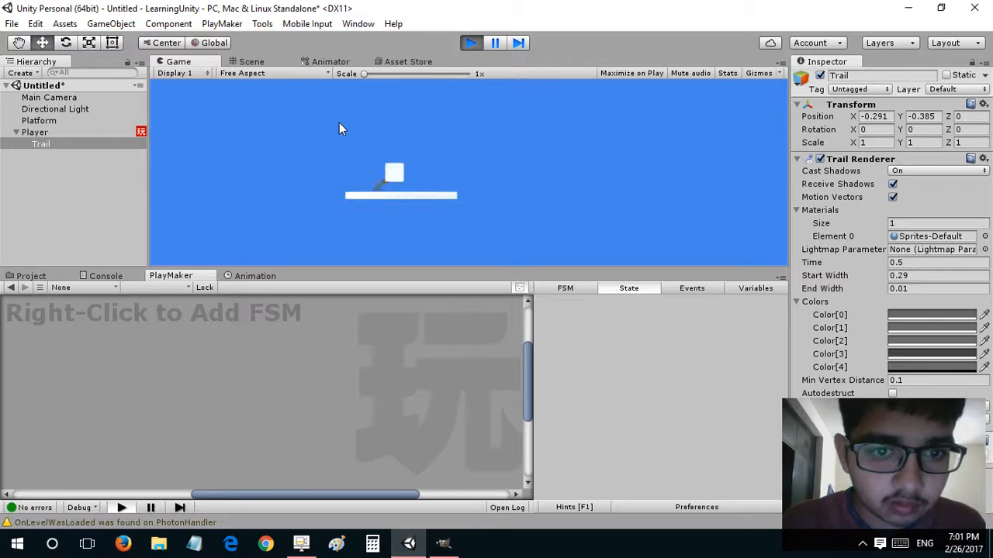
key("Right")
key("Left")
key("space")
key("Right")
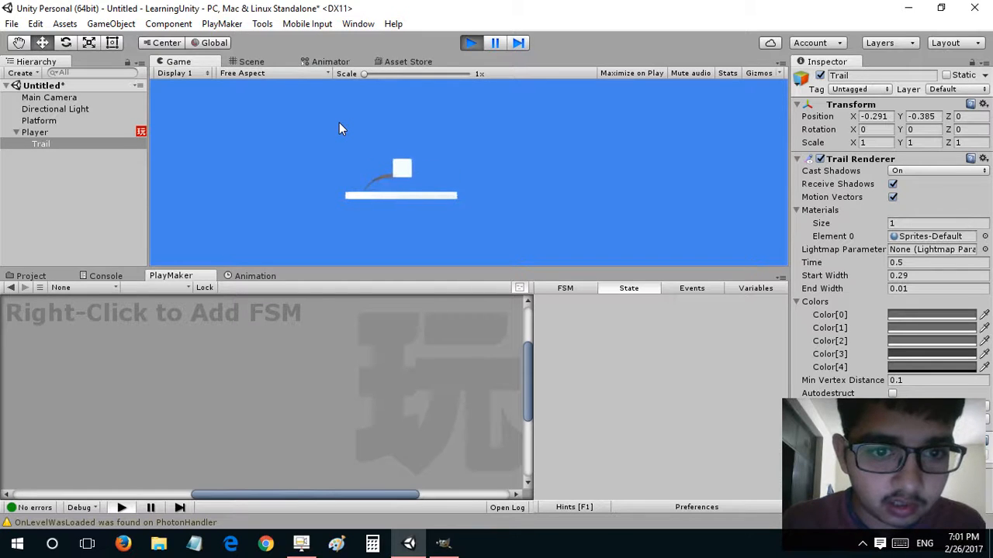
key("Left")
Copy the Trail's Transform values, stop the game, and paste them back onto the Trail's Transform.
left_click(264, 62)
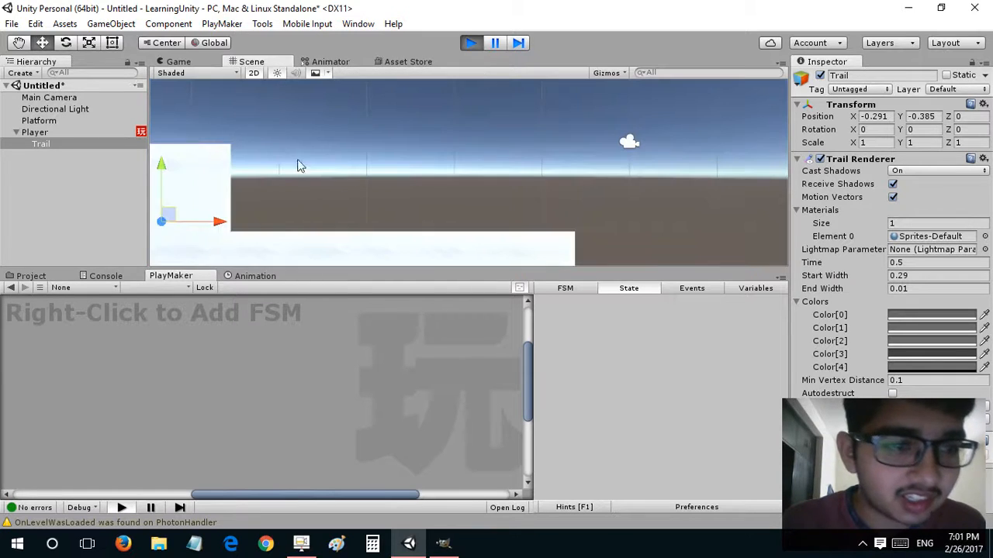
right_click(853, 106)
left_click(872, 166)
left_click(470, 43)
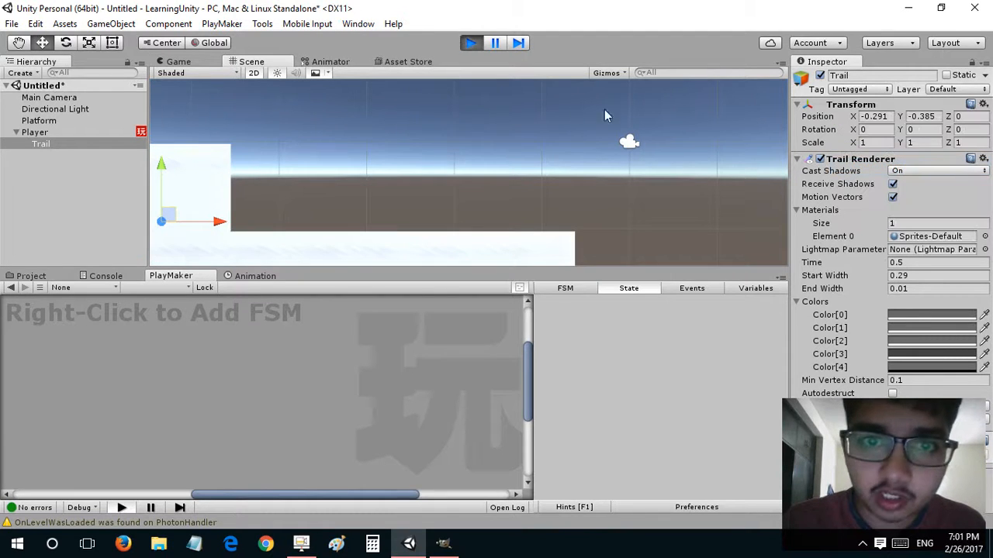
right_click(854, 109)
left_click(873, 201)
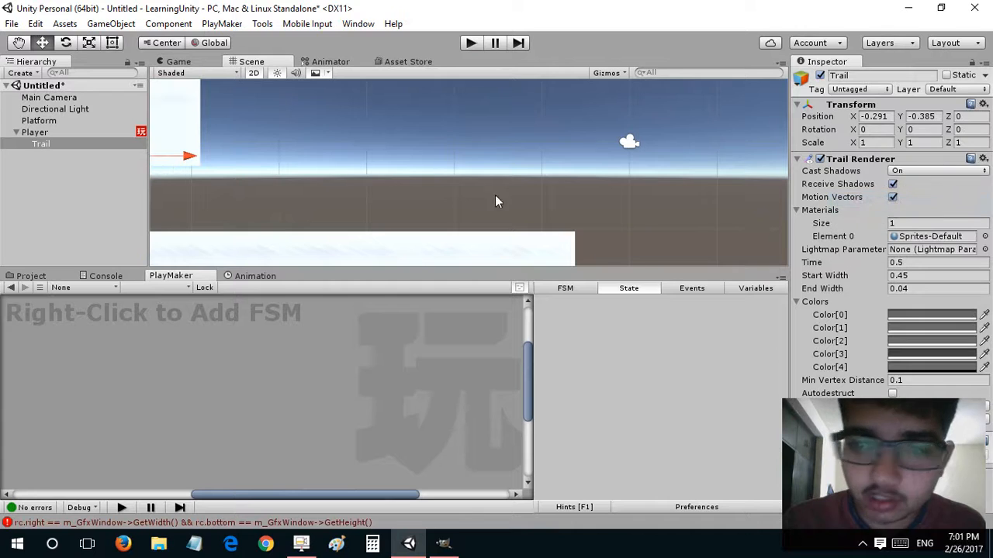
Add a new FSM named Crouchin to the Player and open the action browser for State 1.
left_click(34, 131)
left_click(136, 287)
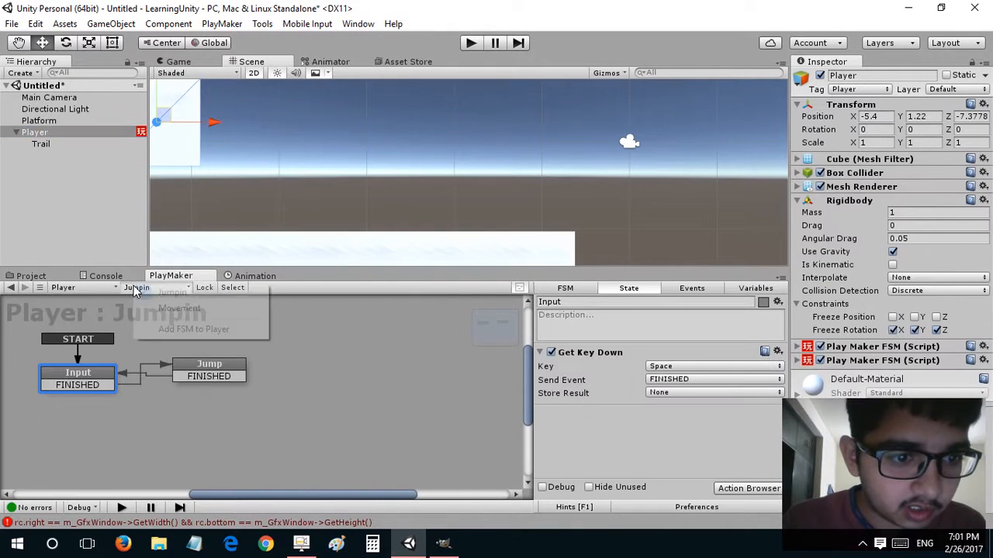
left_click(155, 330)
left_click(568, 294)
left_click(569, 301)
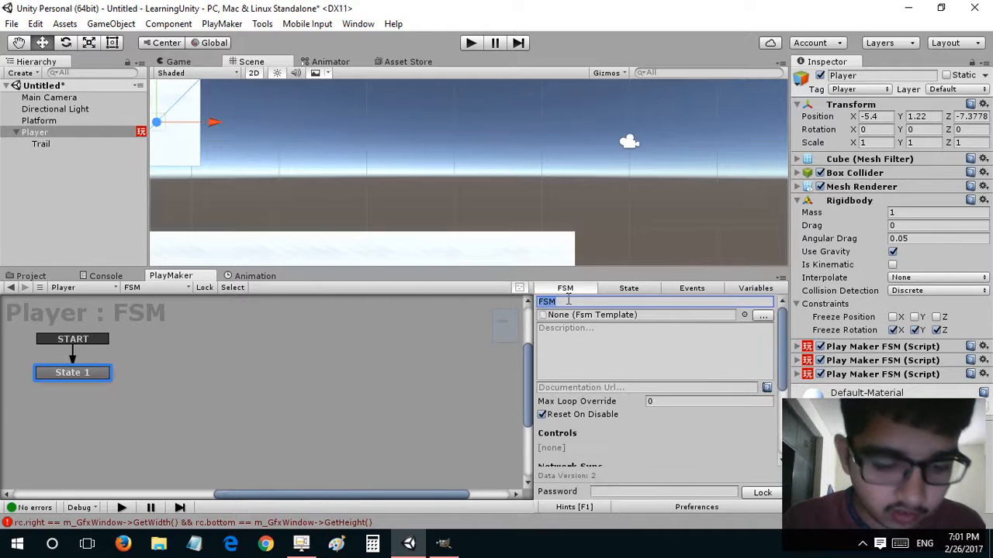
type("Crouchi")
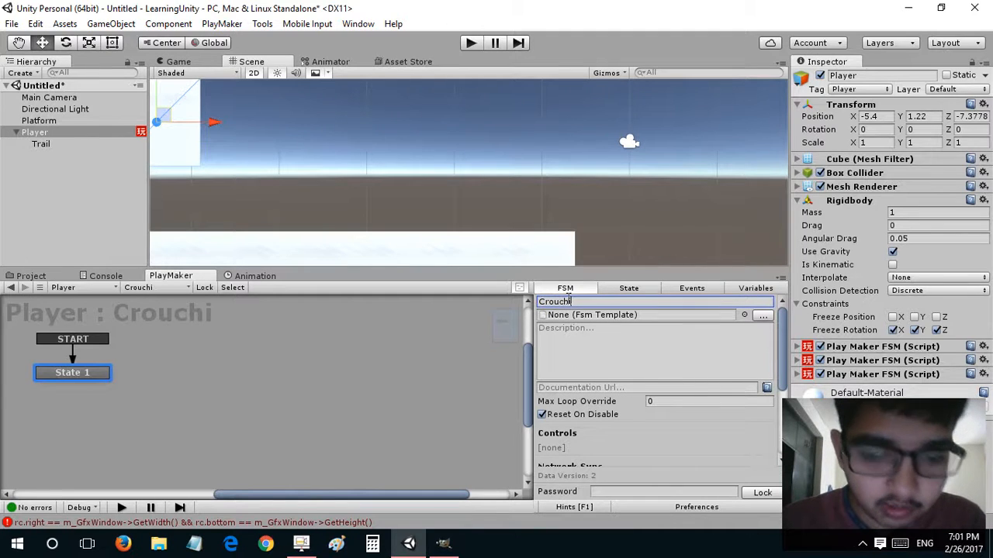
type("n")
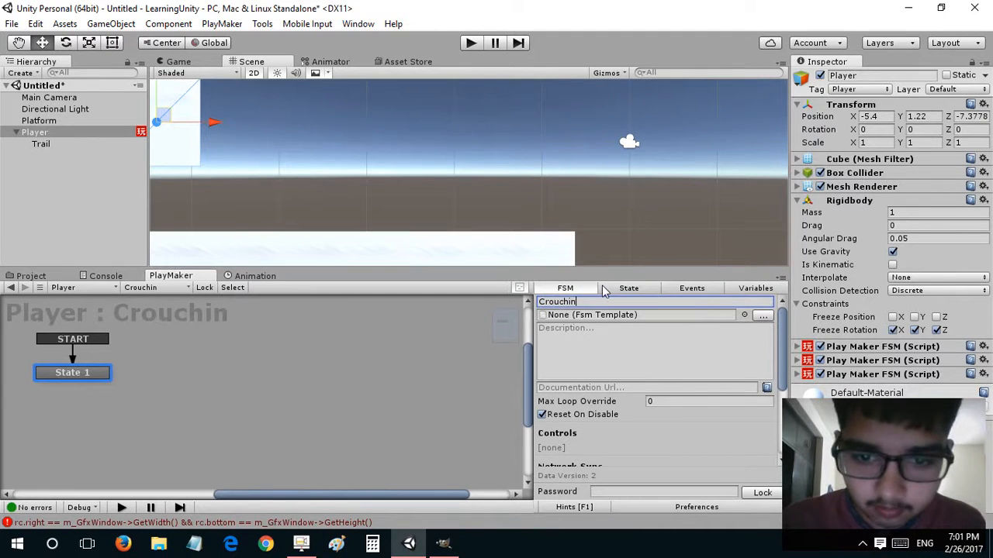
left_click(602, 290)
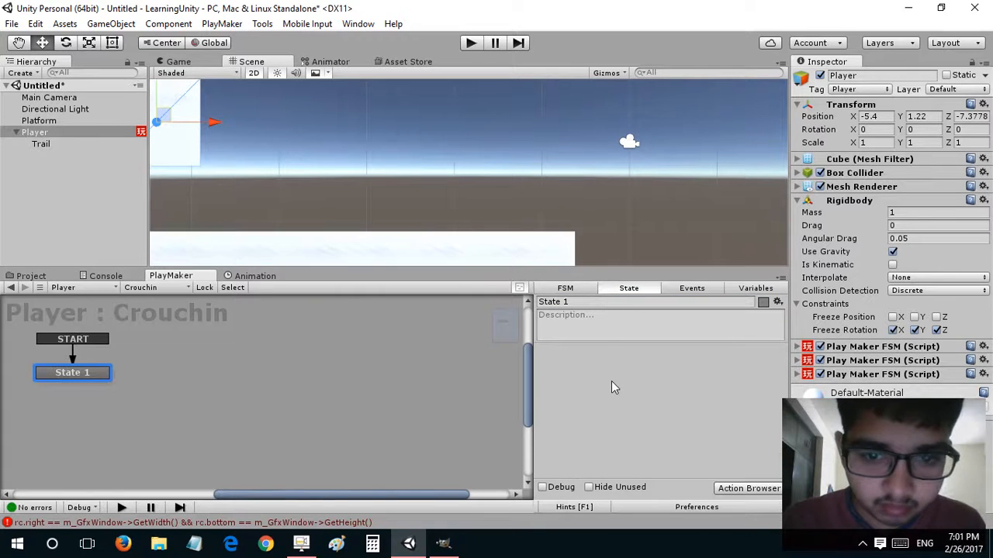
key("grave")
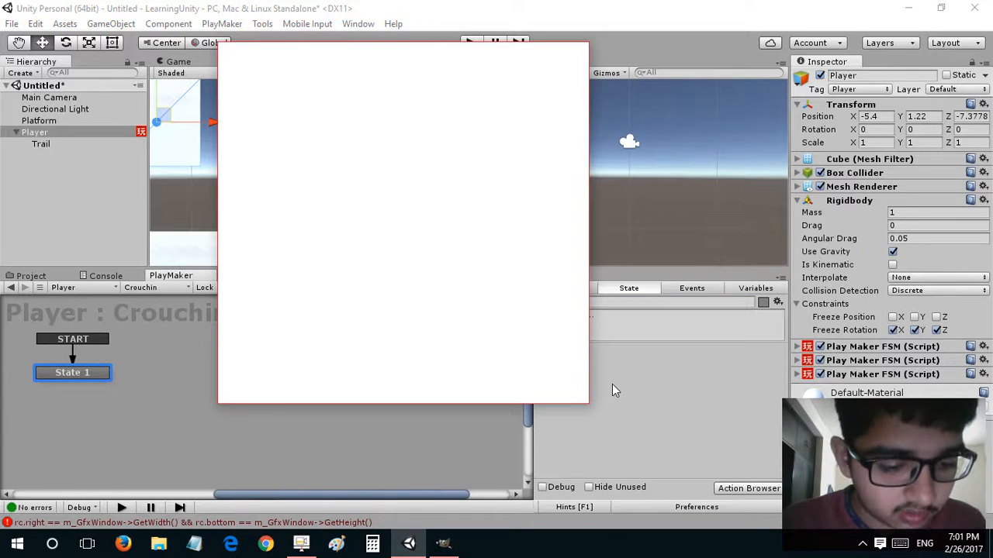
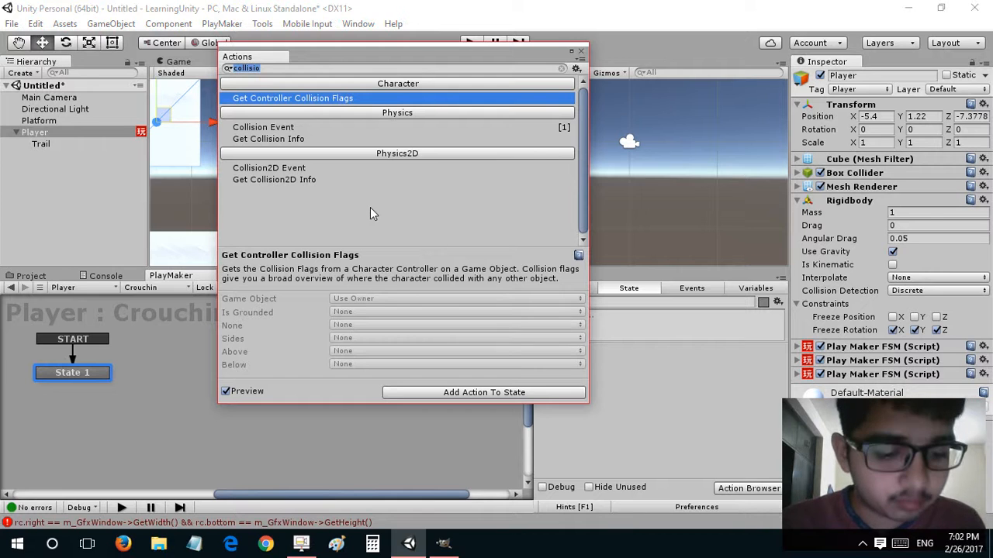
type("get ax")
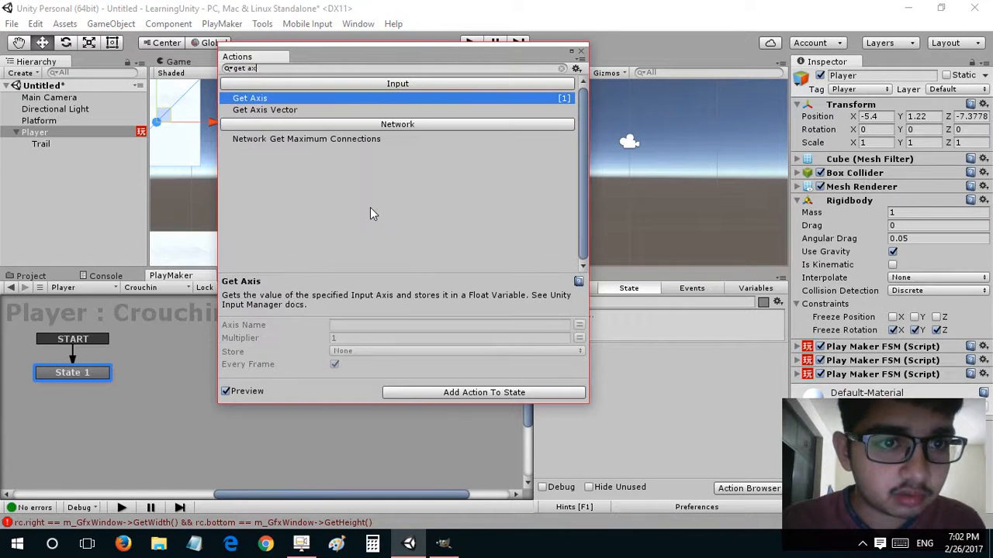
key("BackSpace")
key("BackSpace")
key("BackSpace")
key("BackSpace")
key("BackSpace")
key("BackSpace")
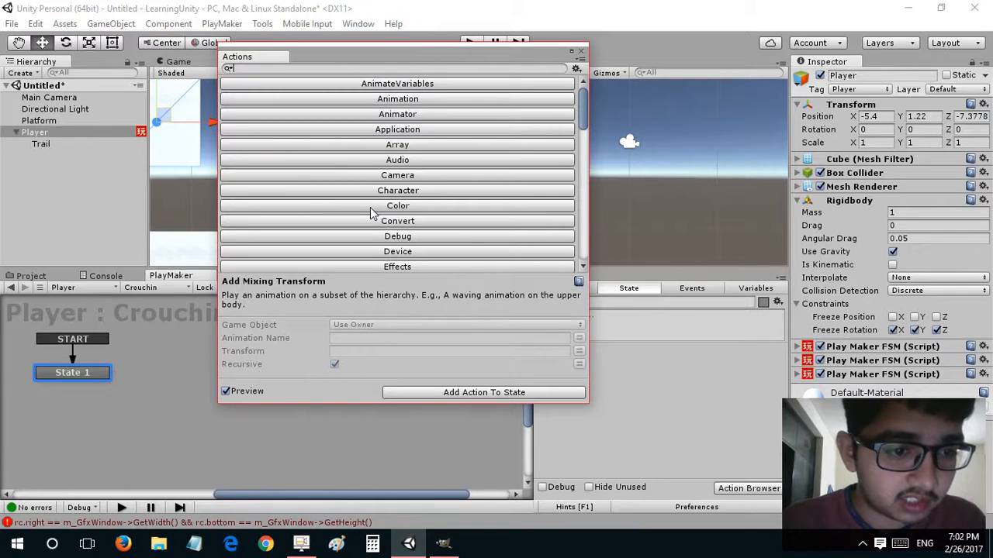
Add a Get Key Down action to State 1 and set its key to S.
type("get key d")
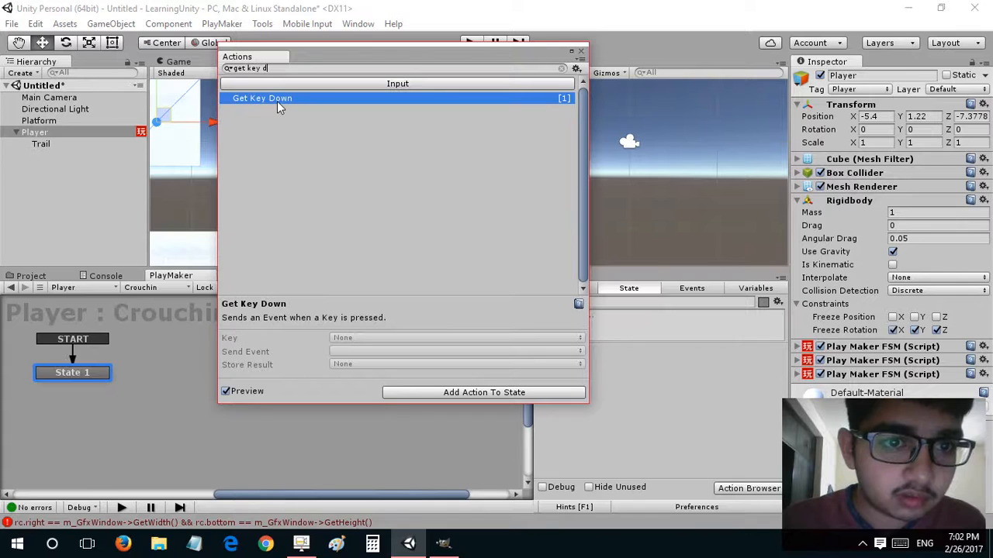
double_click(278, 101)
left_click(658, 366)
left_click(663, 392)
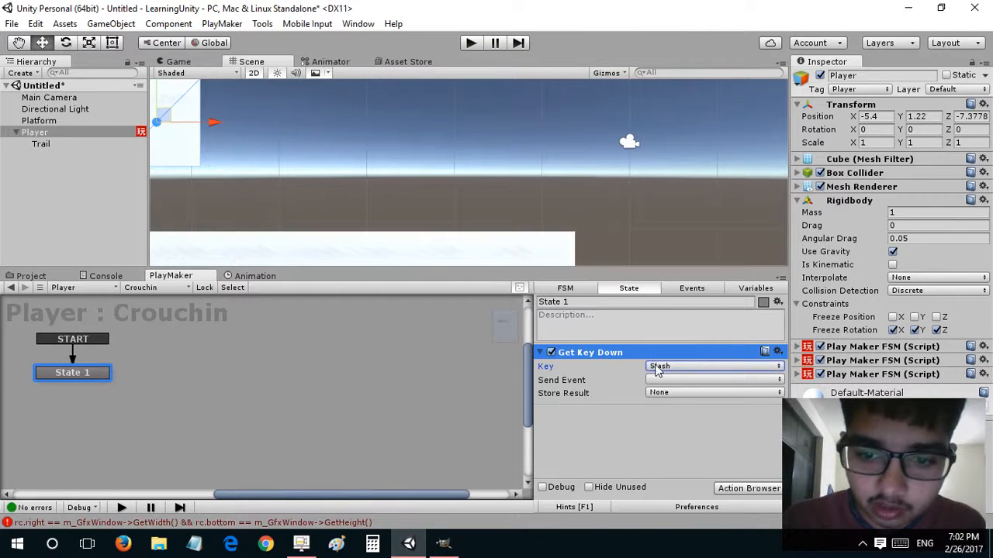
left_click(657, 369)
left_click(682, 534)
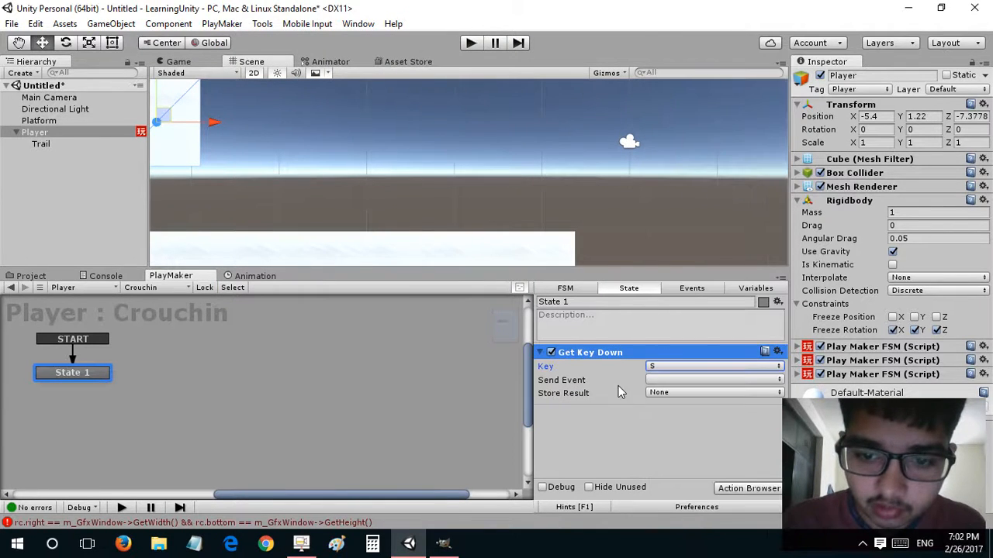
Add a FINISHED transition from State 1 to a new State 2 and have Get Key Down send FINISHED.
left_click(659, 380)
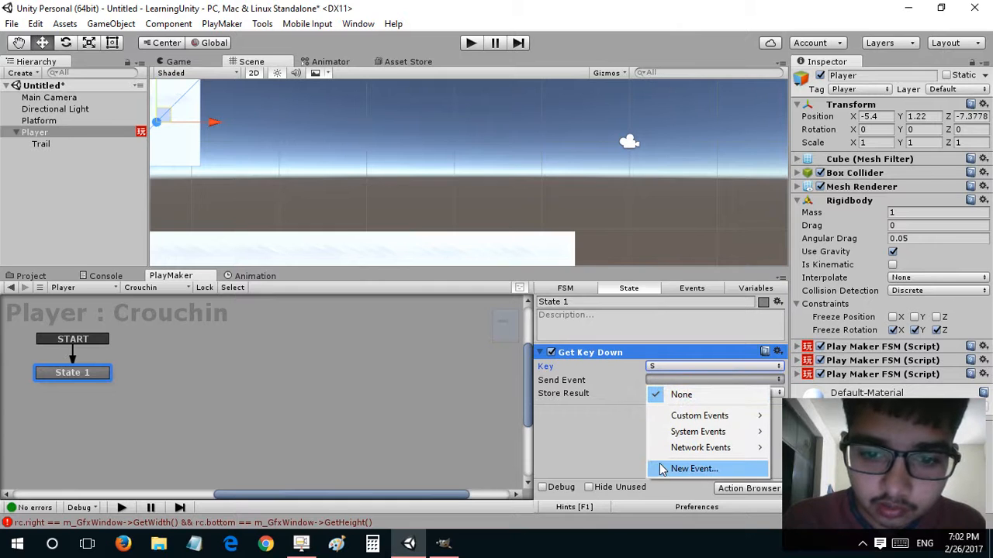
left_click(101, 390)
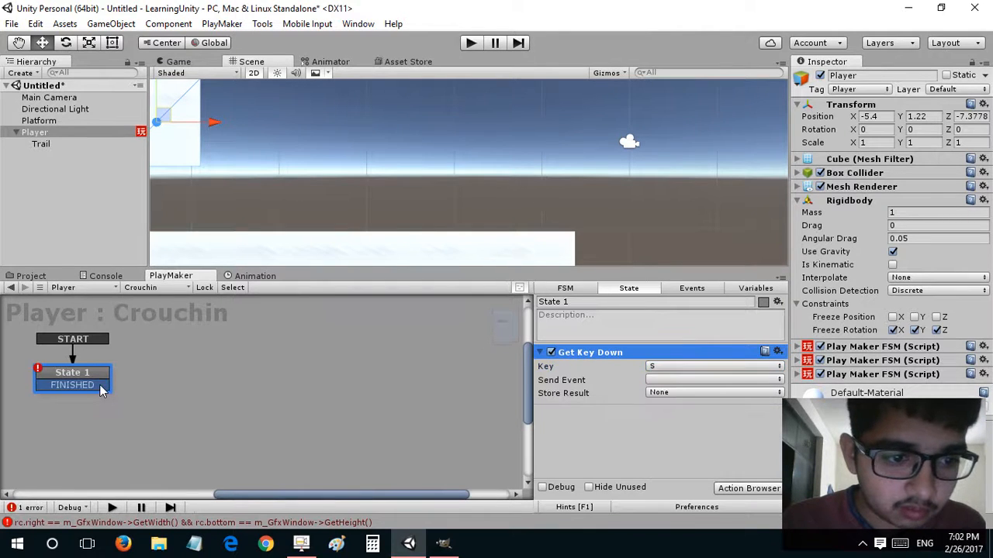
left_click_drag(100, 387, 178, 367)
left_click(99, 377)
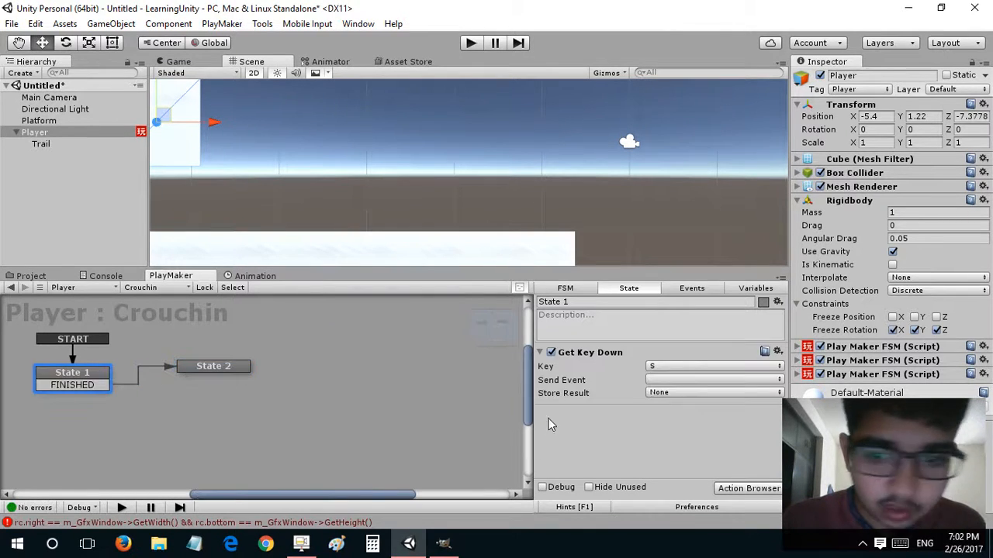
left_click(680, 380)
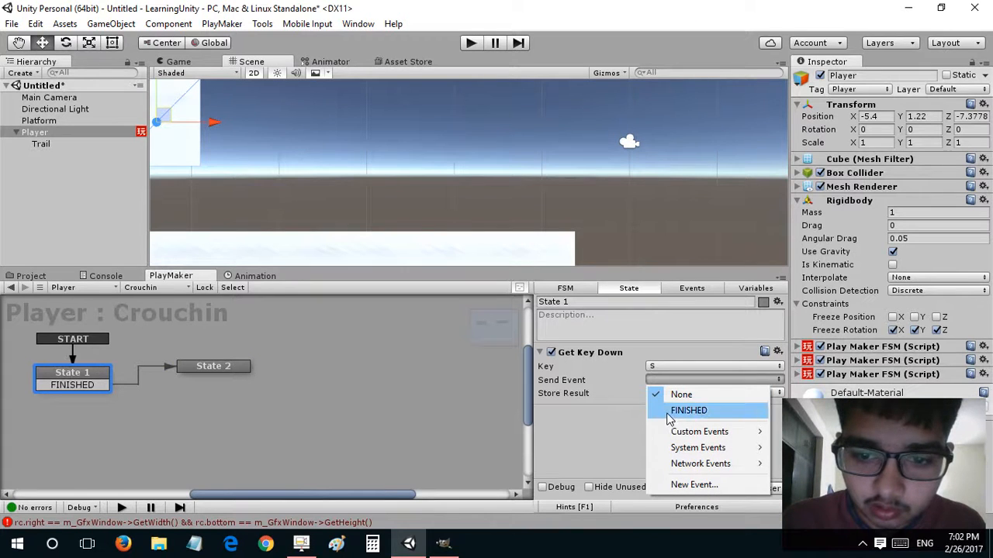
left_click(675, 409)
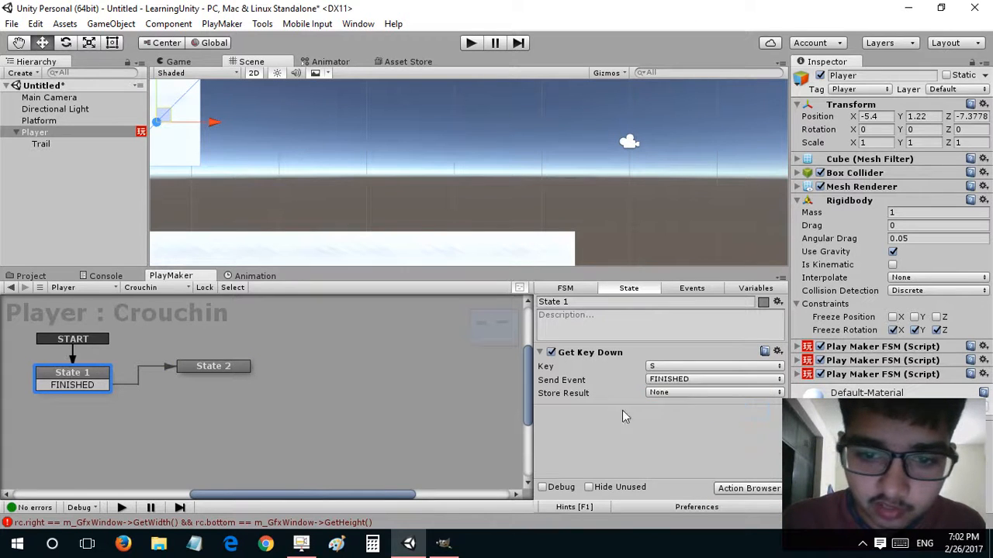
Try flattening the Player cube to a Y scale of about 0.55 and undo the scaling.
left_click(198, 371)
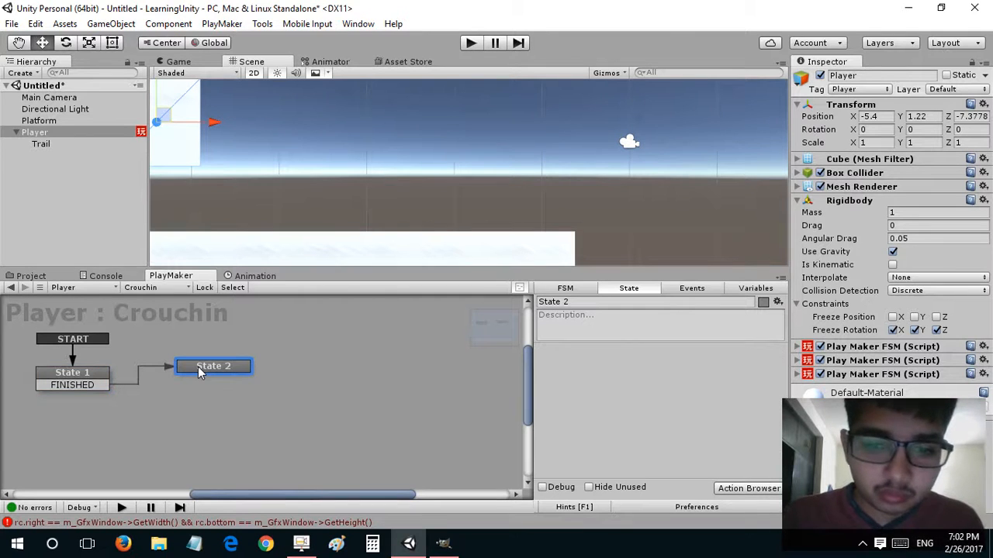
left_click(71, 377)
mouse_move(235, 369)
left_mouse_down()
mouse_move(248, 376)
mouse_move(235, 373)
left_mouse_up()
key("f")
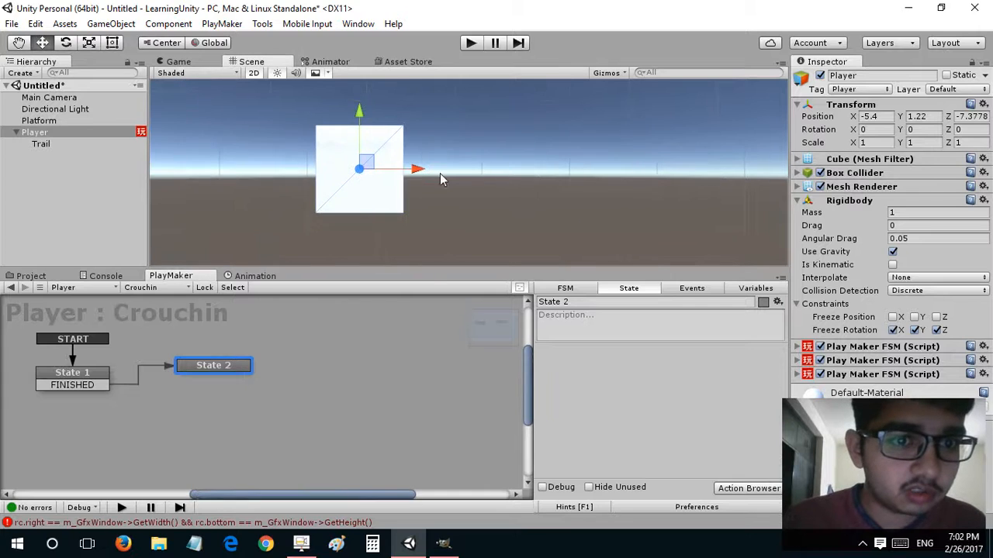
key("r")
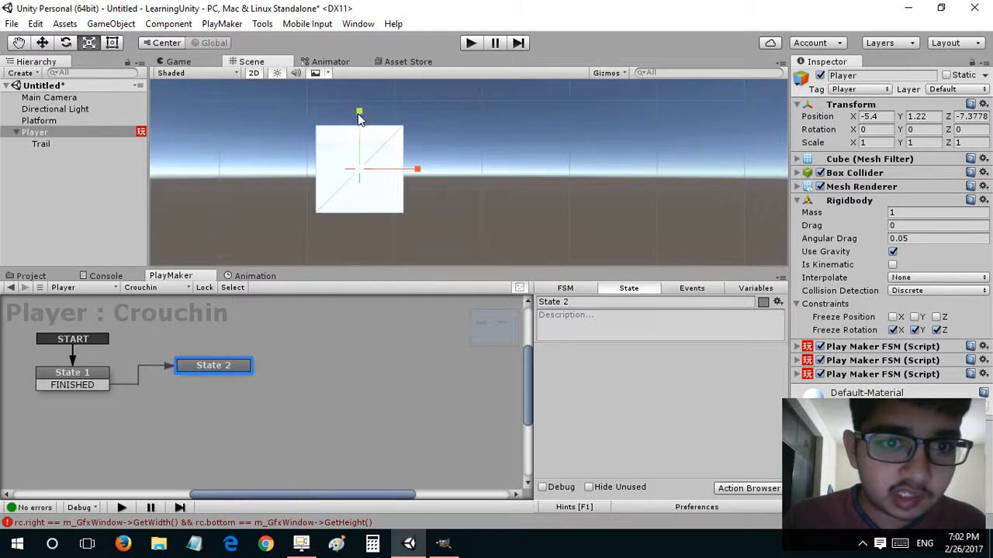
left_click_drag(360, 114, 362, 142)
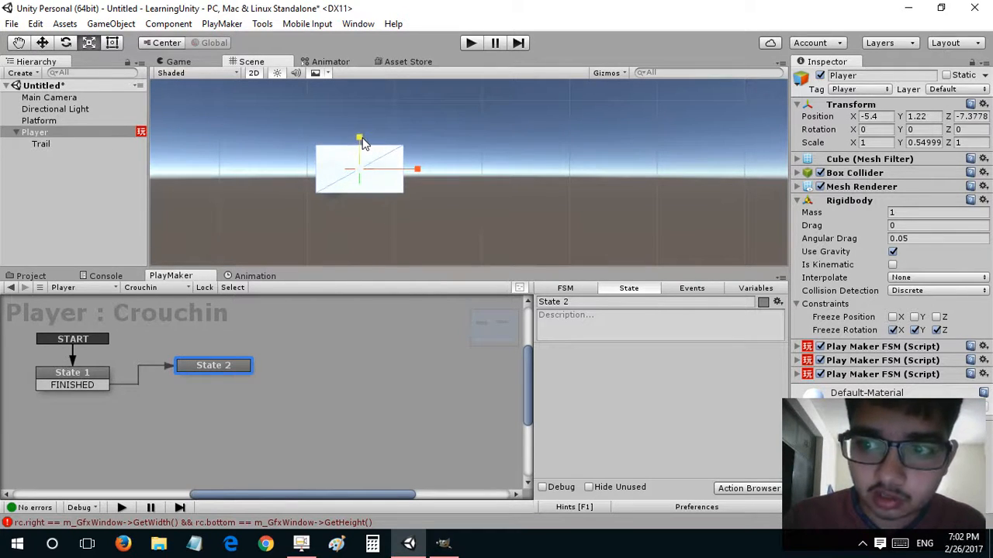
key("ctrl+z")
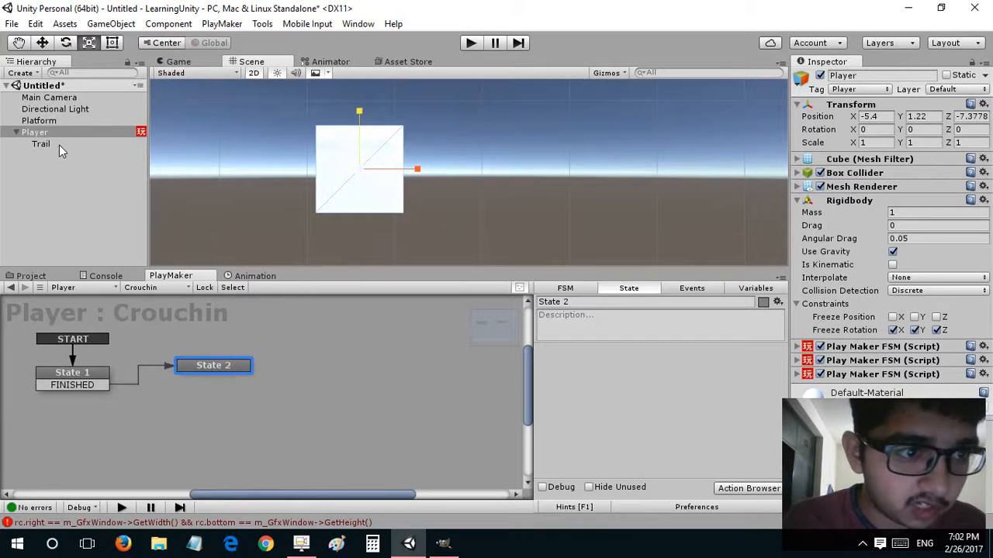
Find the Set Scale action and add it to State 2 of the Player's Crouchin FSM.
left_click(59, 144)
left_click(61, 123)
left_click(57, 134)
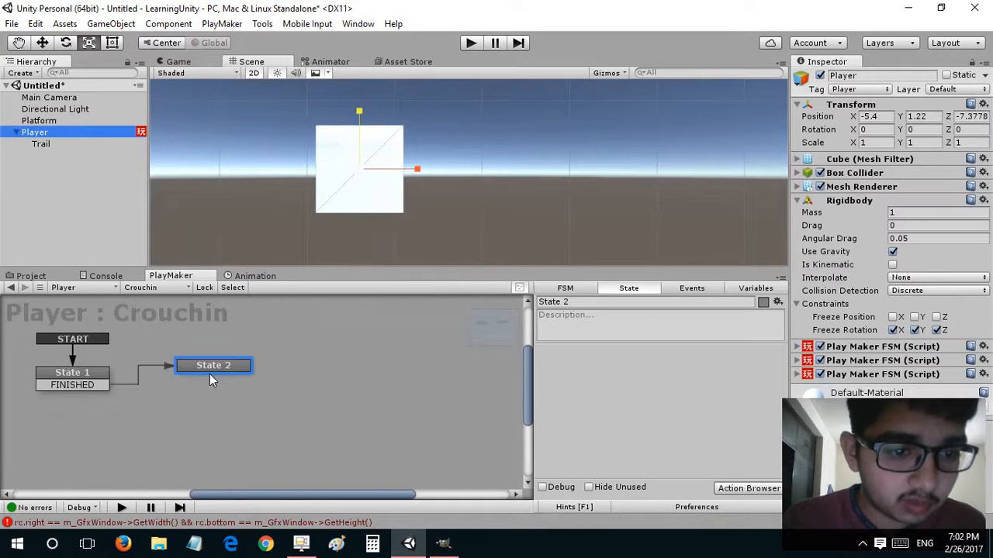
double_click(655, 400)
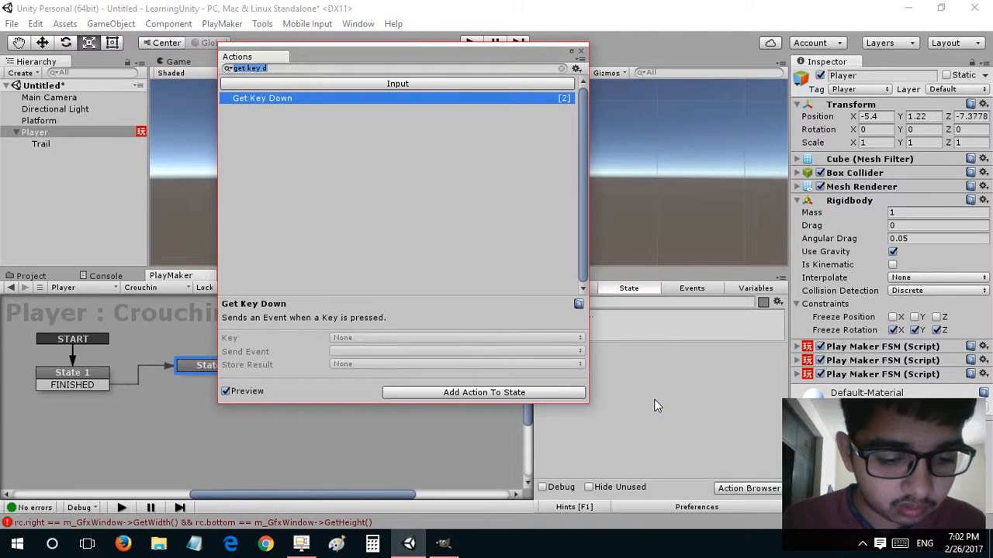
type("set scale")
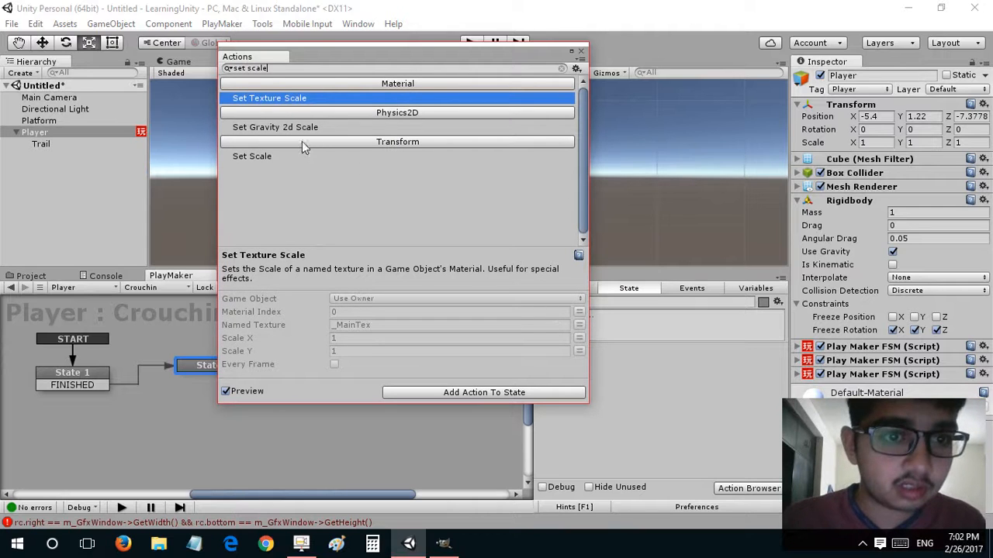
double_click(252, 156)
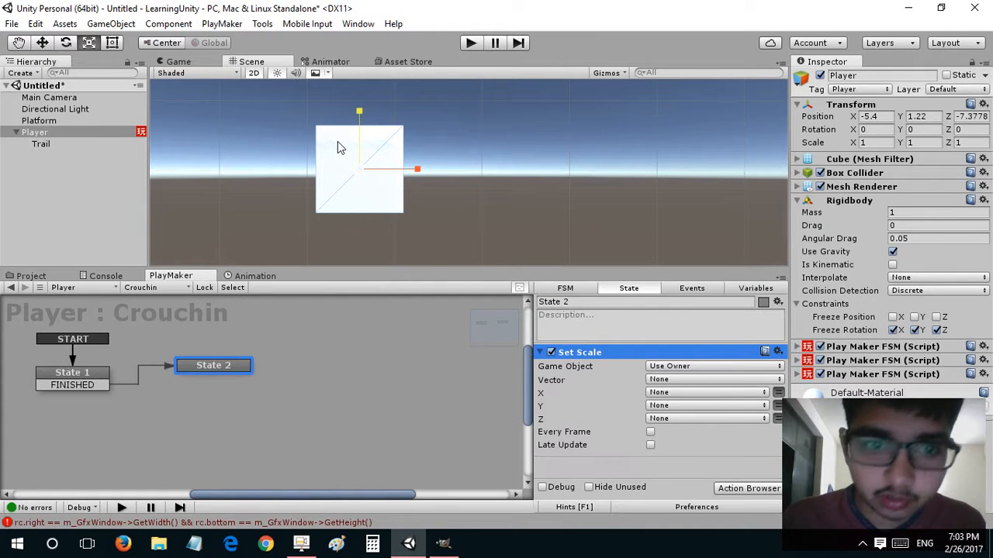
Assign a new variable YScale to the Y value of Set Scale in State 2 and enable Every Frame.
key("w")
left_click(655, 405)
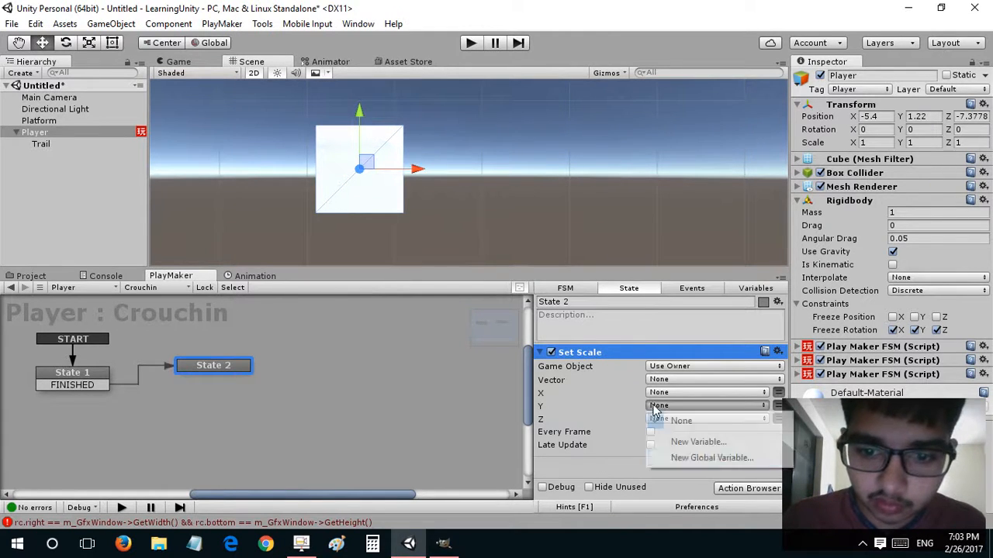
left_click(664, 442)
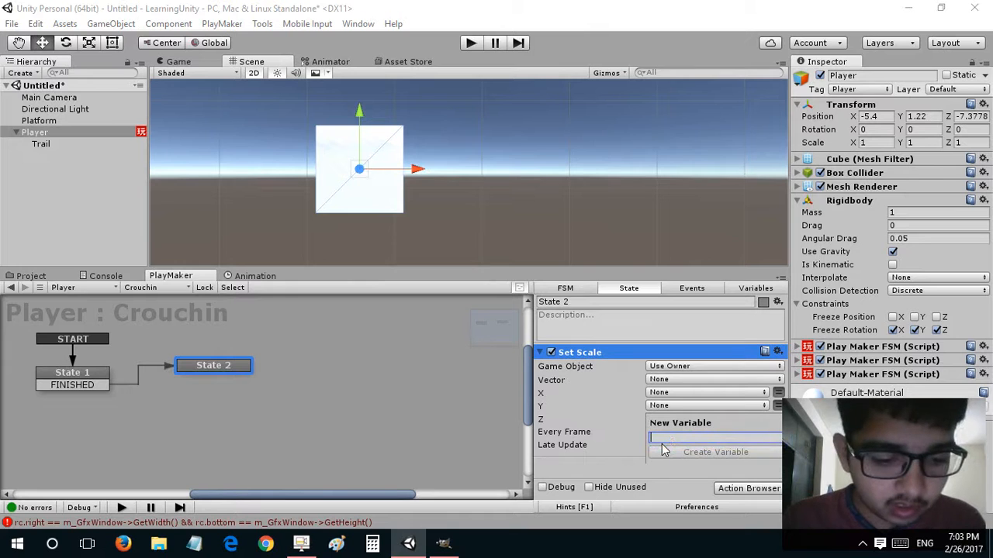
type("YScale")
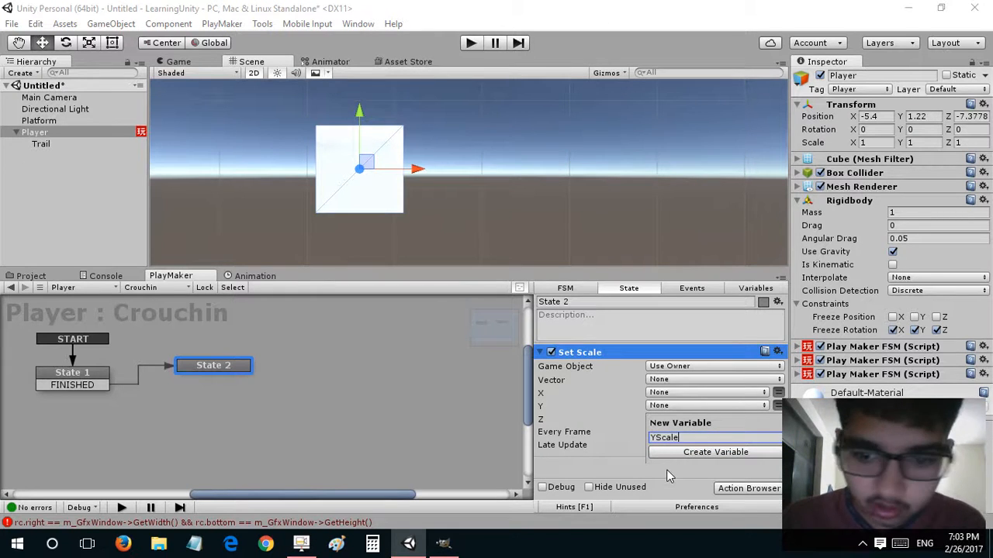
left_click(660, 455)
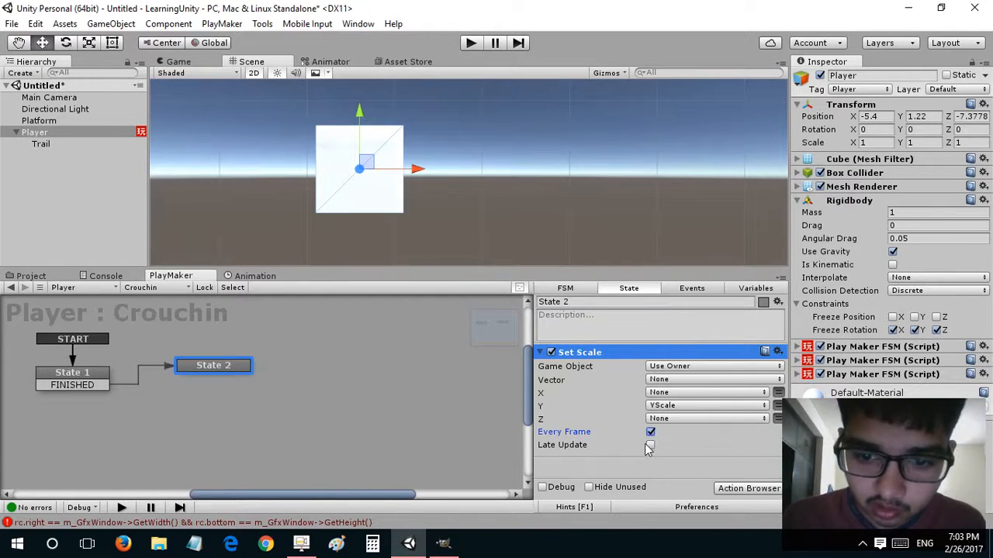
Copy the configured Set Scale action from State 2 into State 1 and return to State 2.
left_click(541, 353)
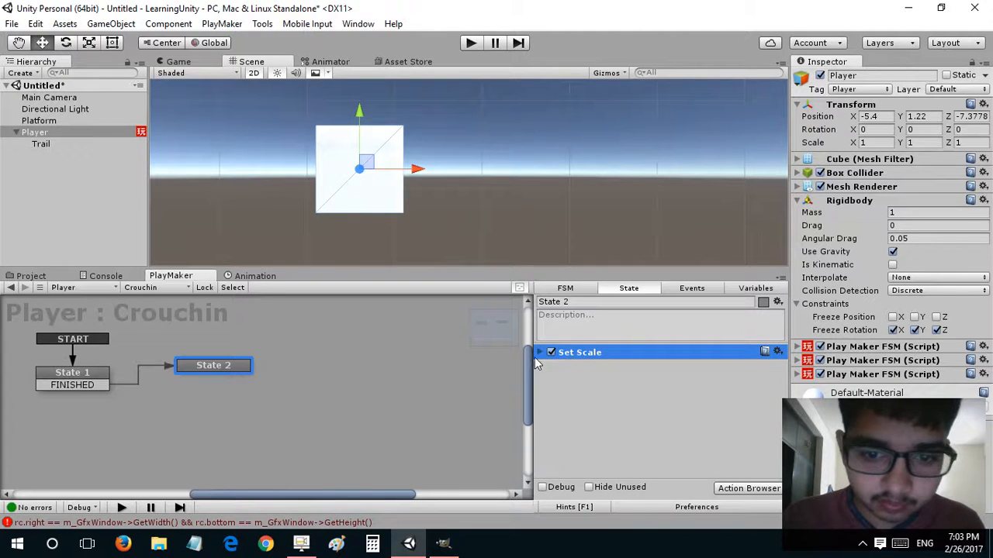
left_click(97, 380)
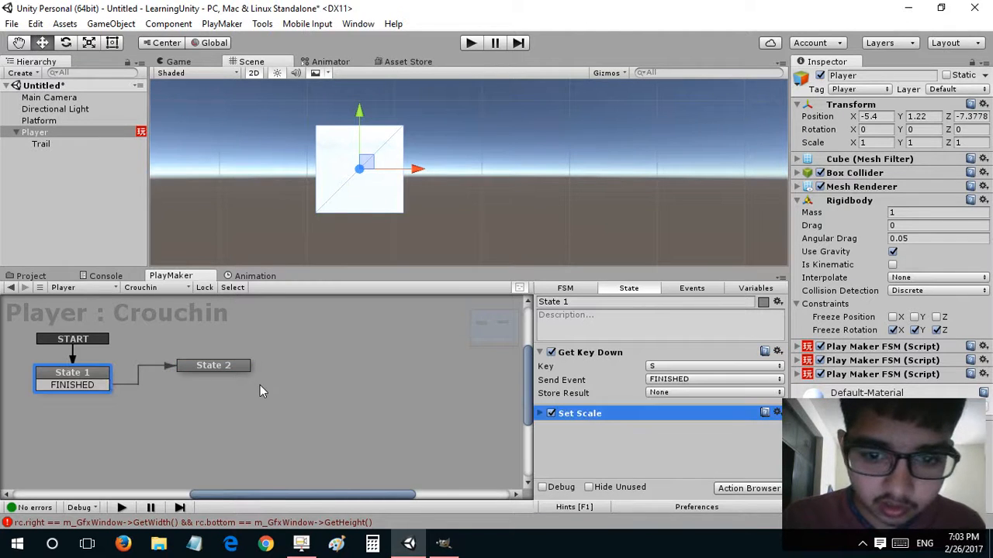
left_click(221, 365)
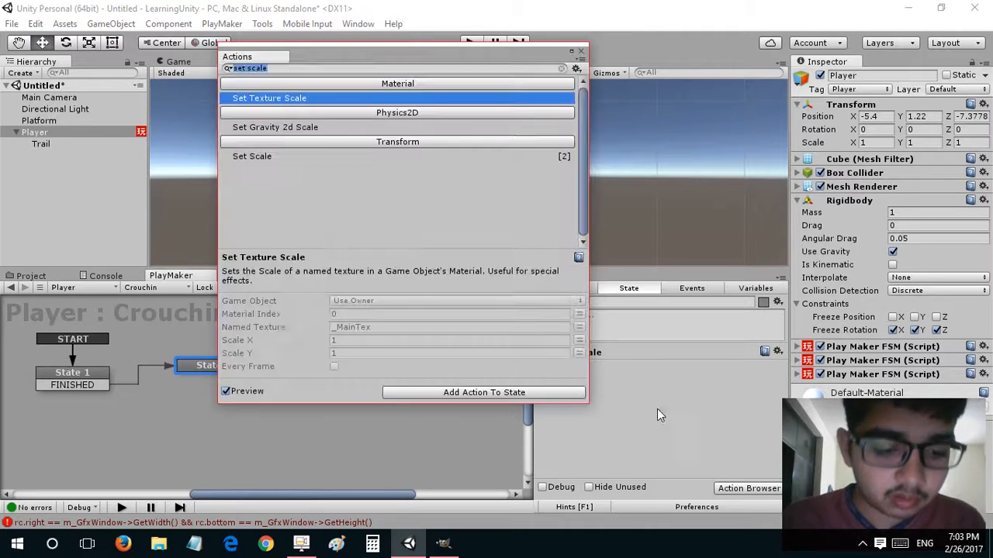
Add an Ease Float action to State 2 and set its time to 0.5.
type("ease float")
double_click(269, 101)
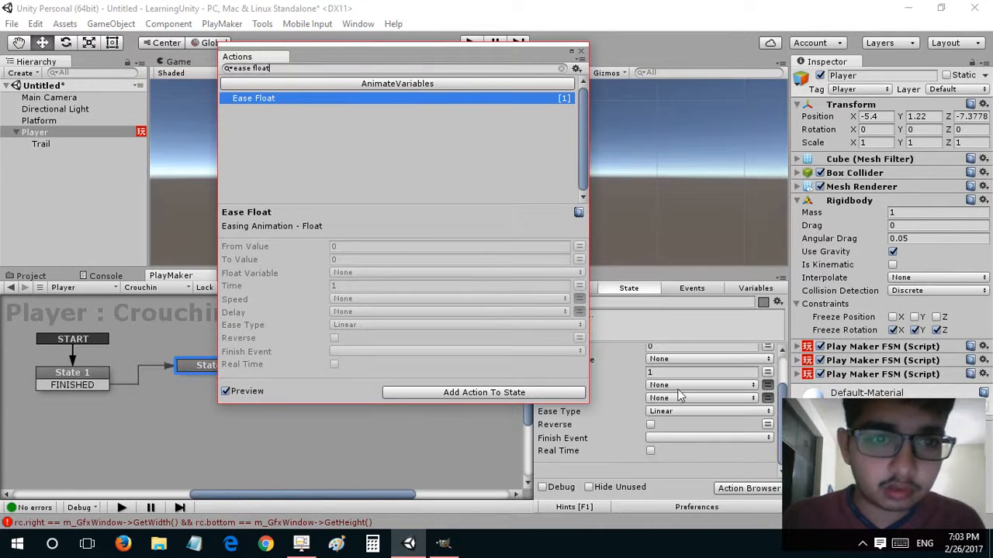
left_click(660, 372)
double_click(660, 373)
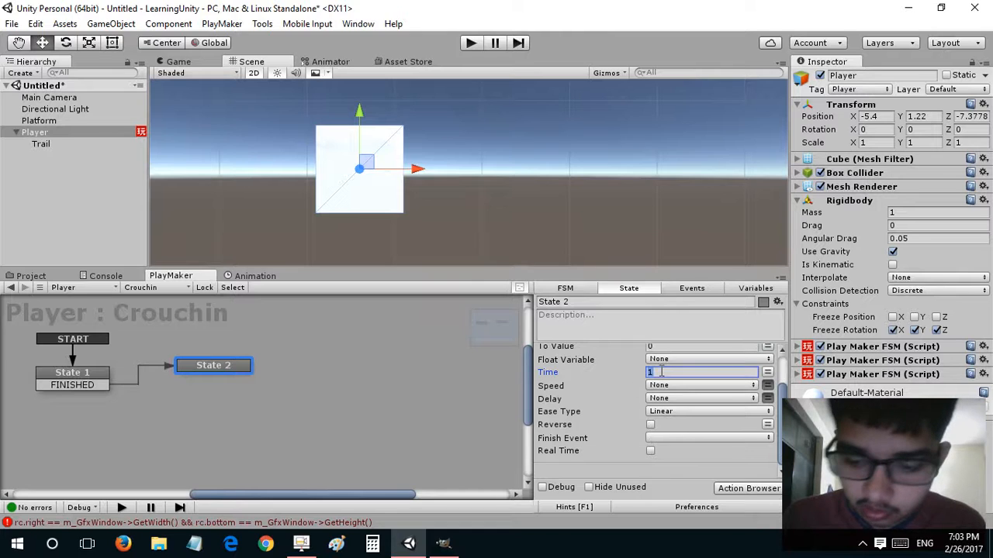
type(".5")
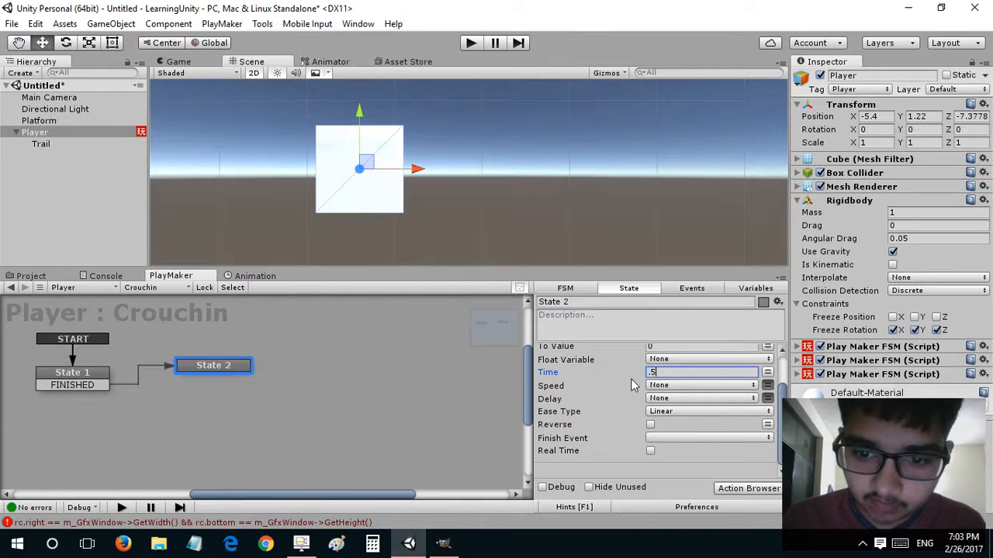
key("Return")
Make Ease Float go from 1 to 0.5 using YScale as its float variable, and collapse the action.
scroll(664, 388, "up", 3)
left_click(665, 383)
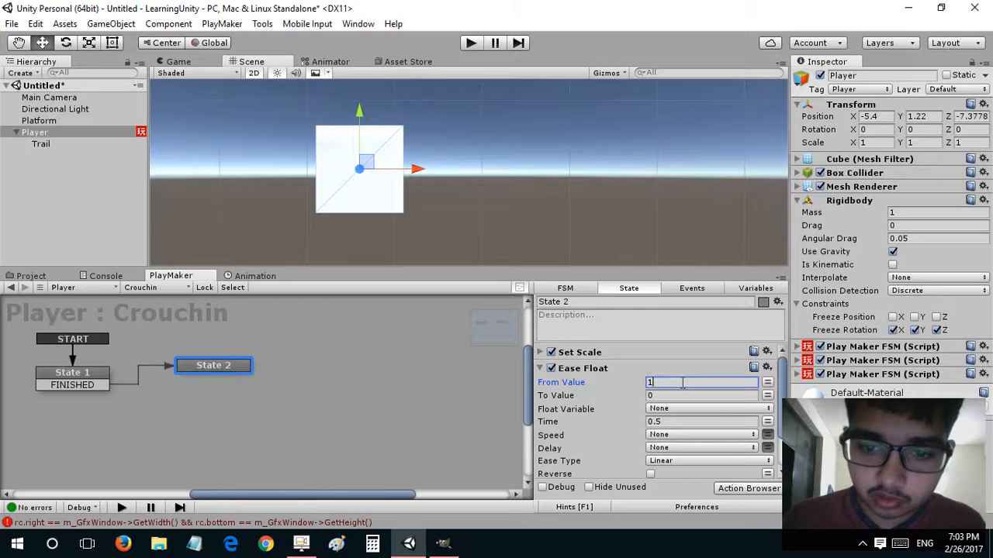
left_click(675, 395)
type("0.5")
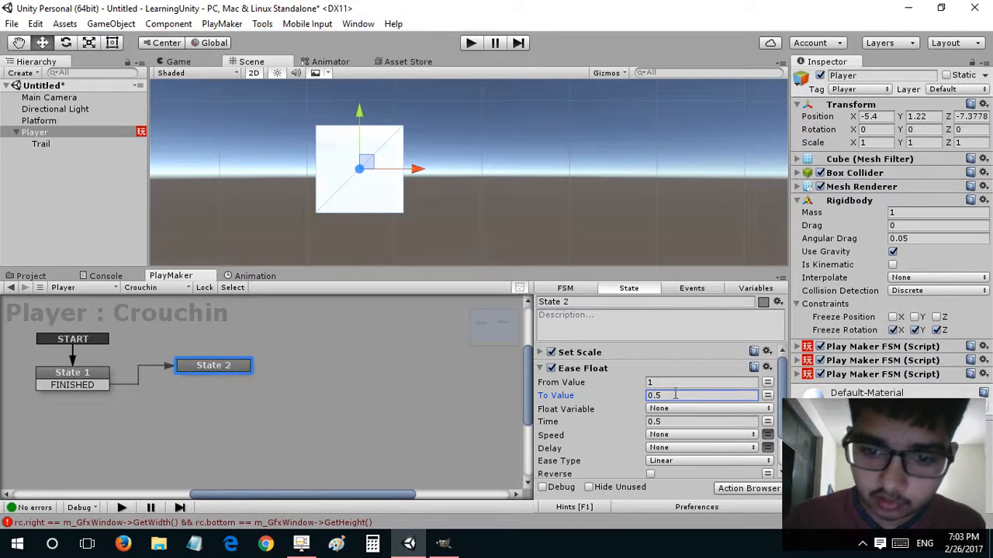
left_click(670, 409)
left_click(677, 439)
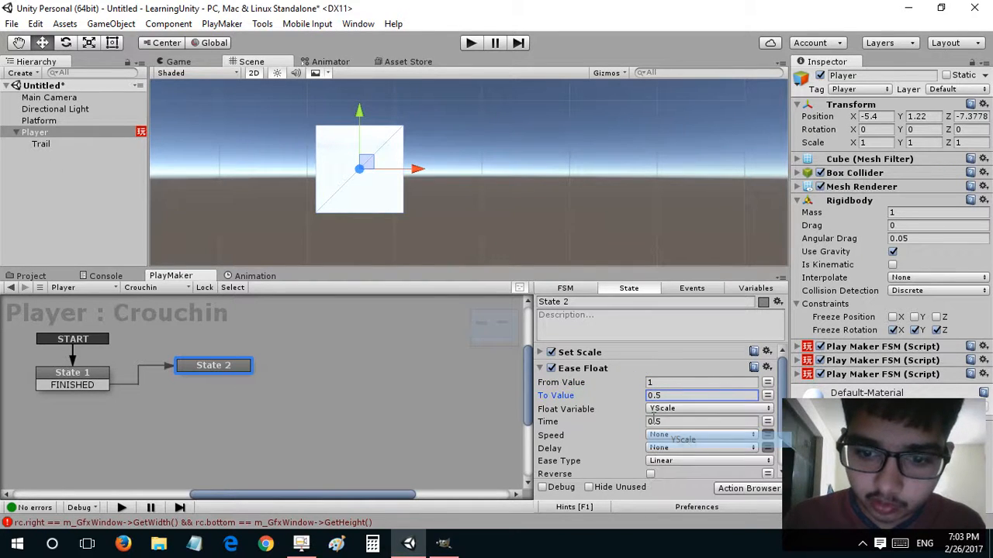
scroll(585, 423, "down", 2)
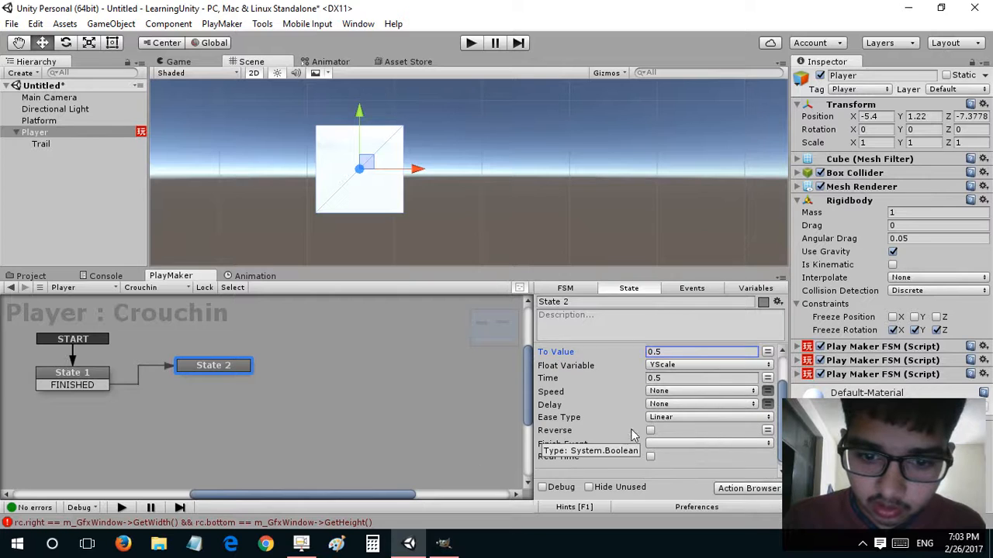
scroll(584, 425, "up", 2)
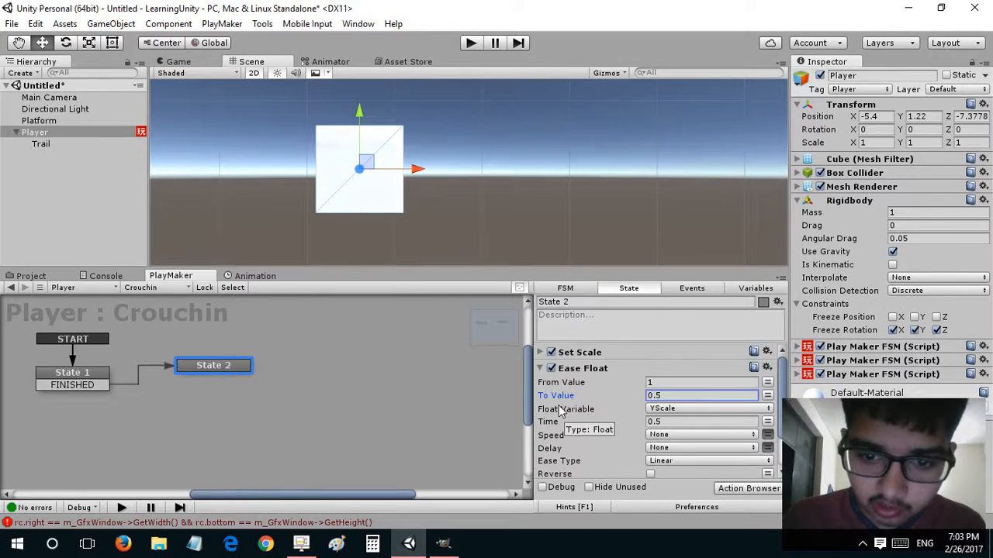
left_click(541, 369)
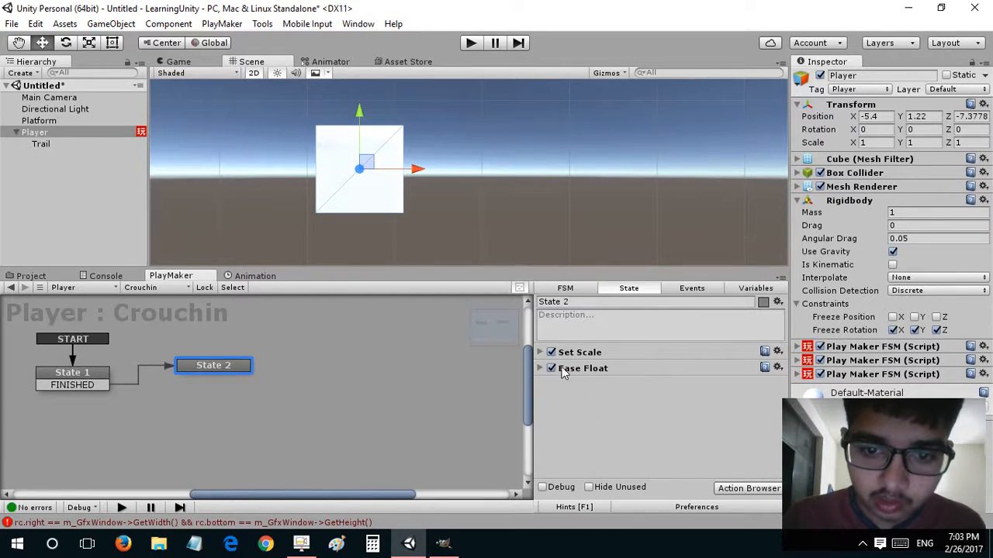
Add a Get Key Up action to State 2 and set its key to S.
left_click(96, 386)
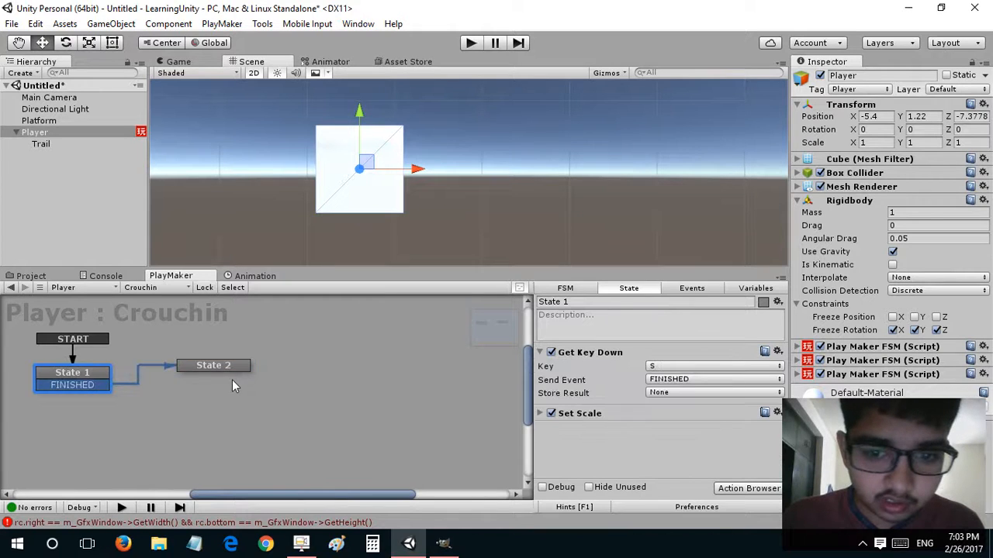
left_click(229, 374)
key("ctrl+s")
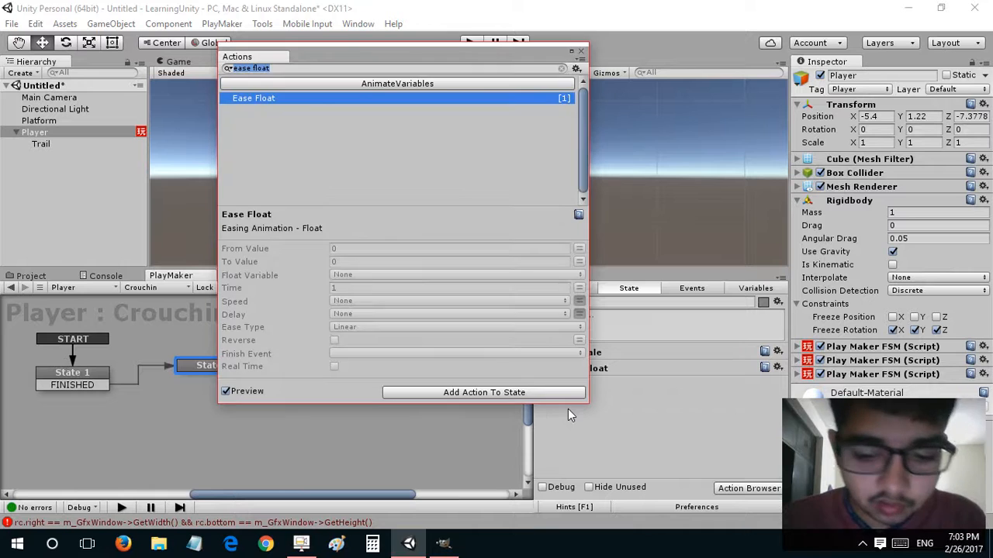
type("get key up")
double_click(258, 98)
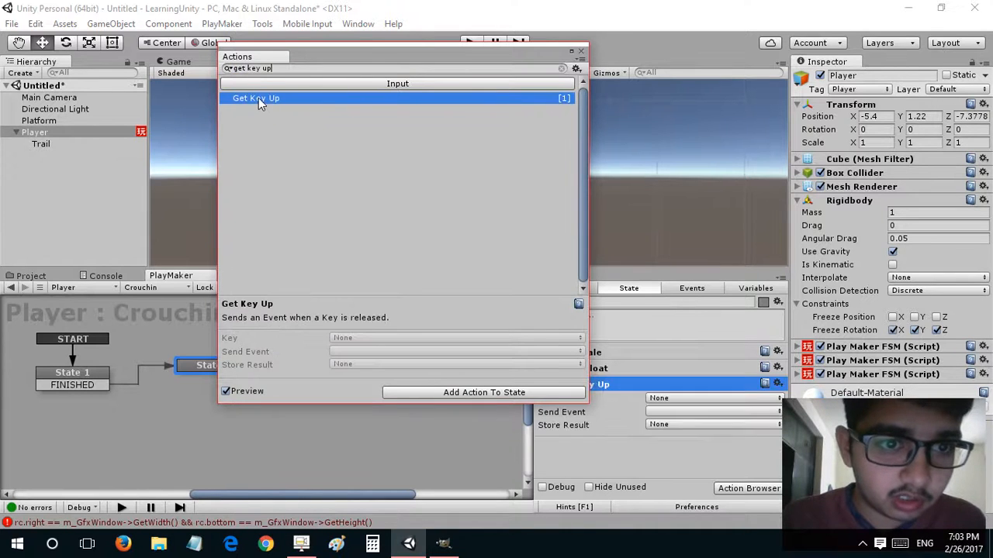
left_click(679, 397)
scroll(687, 532, "down", 8)
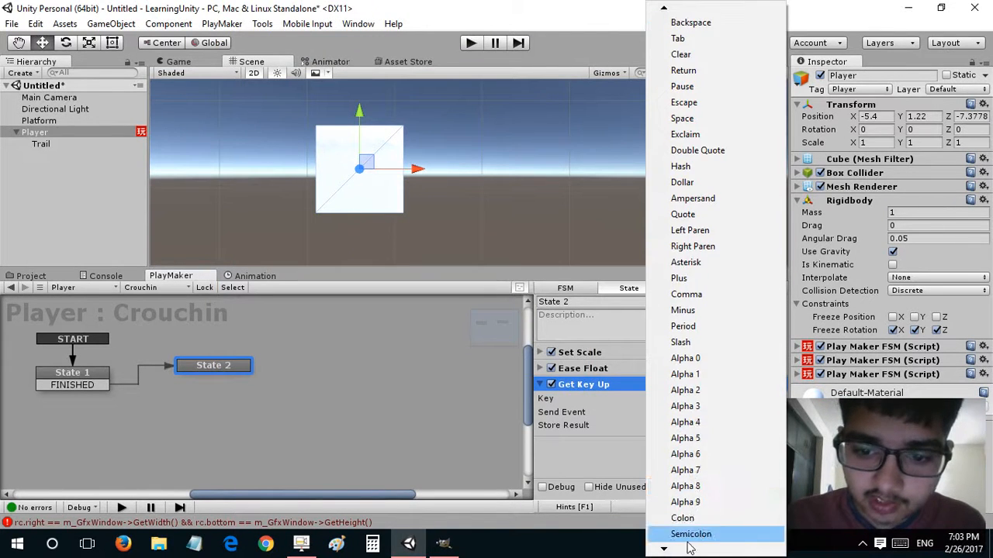
left_click(688, 534)
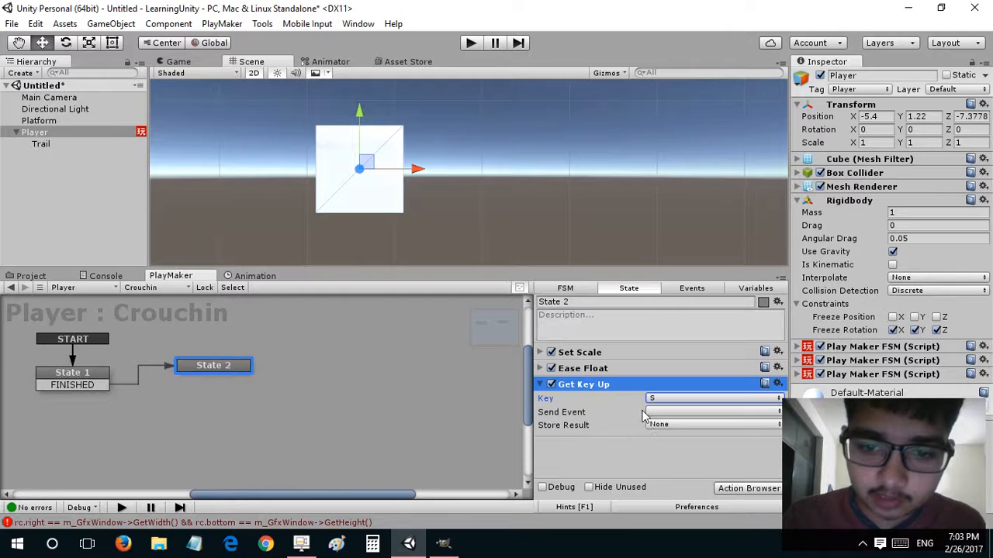
Add a FINISHED transition to State 2 and link it back to State 1.
left_click(214, 368, "ctrl")
left_click_drag(205, 380, 85, 376)
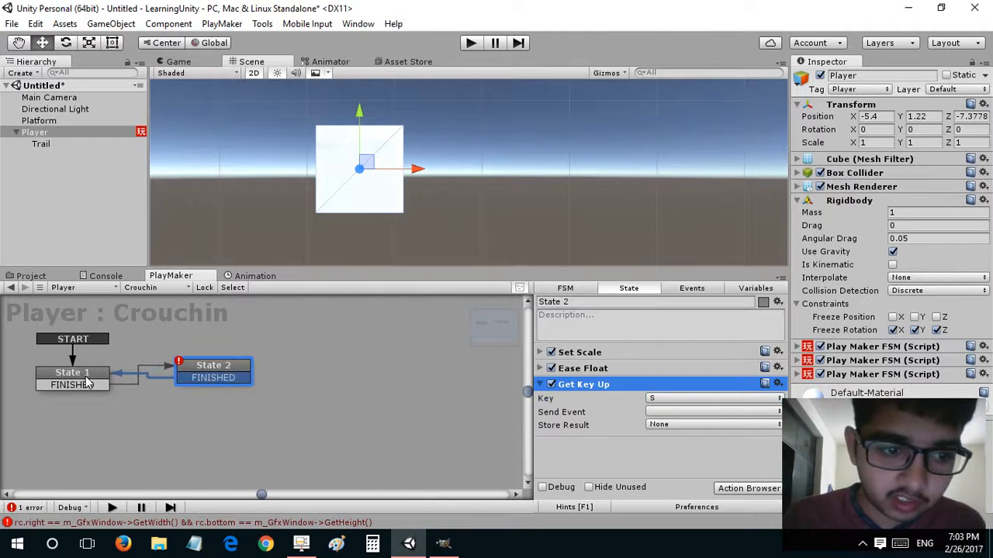
Make State 2's Get Key Up action send FINISHED, and copy State 2's Ease Float action into State 1.
left_click(672, 412)
left_click(698, 441)
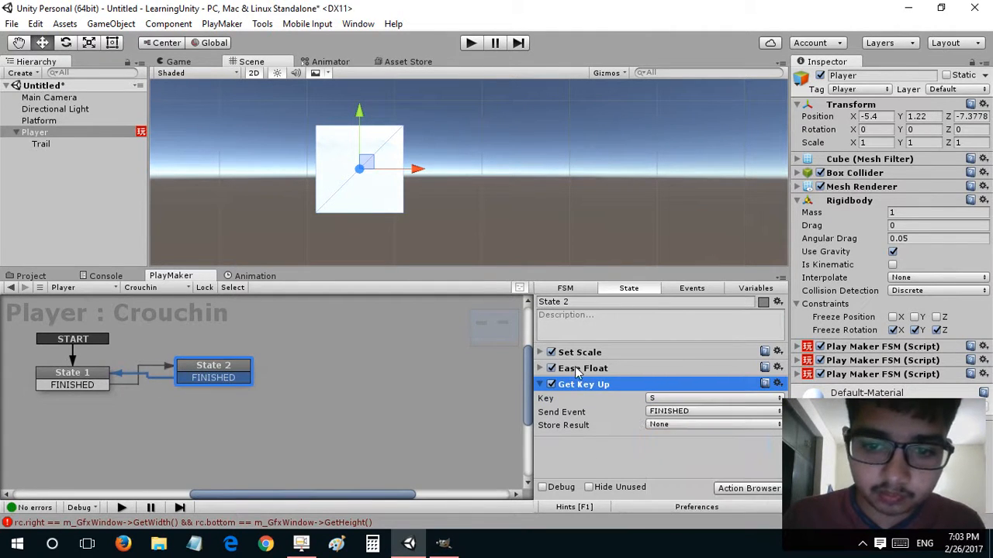
left_click(578, 371)
left_click(99, 379)
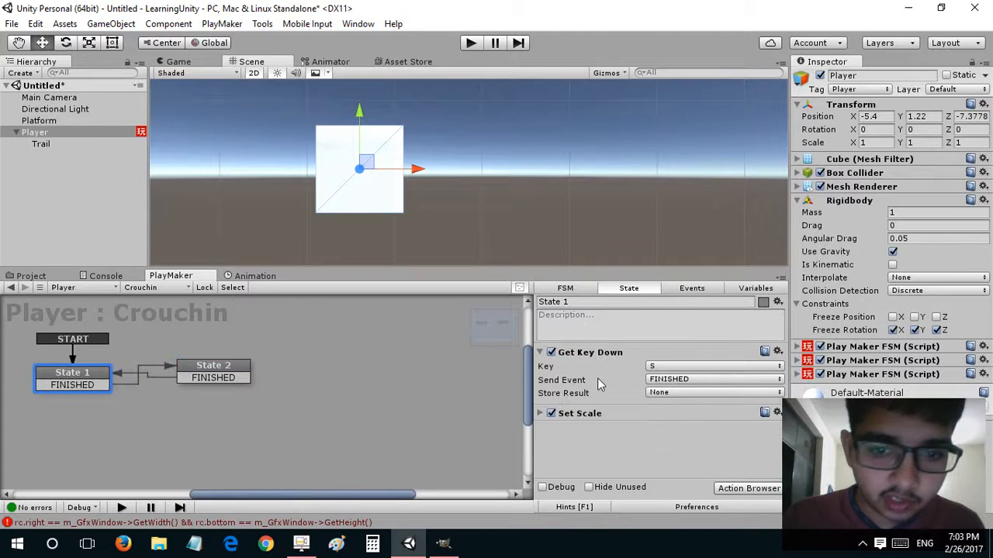
key("ctrl+v")
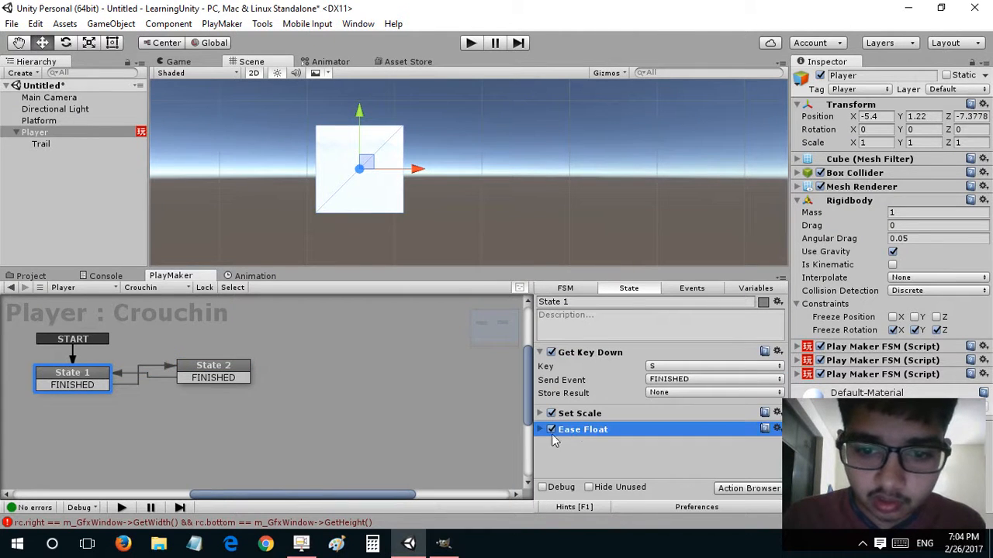
Set State 1's Ease Float action to go from value 0.5 to value 1.
left_click(541, 429)
left_click(652, 443)
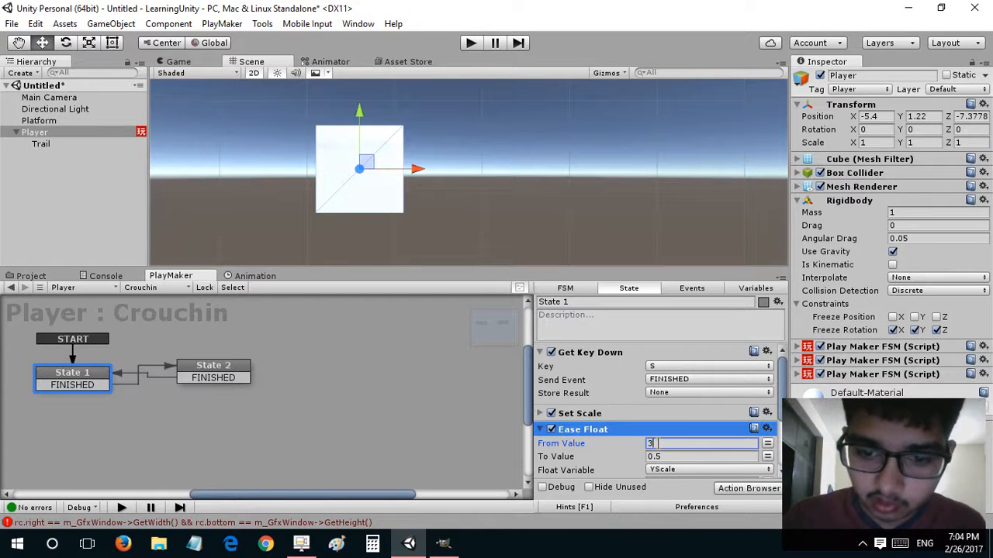
left_click(663, 456)
type("1")
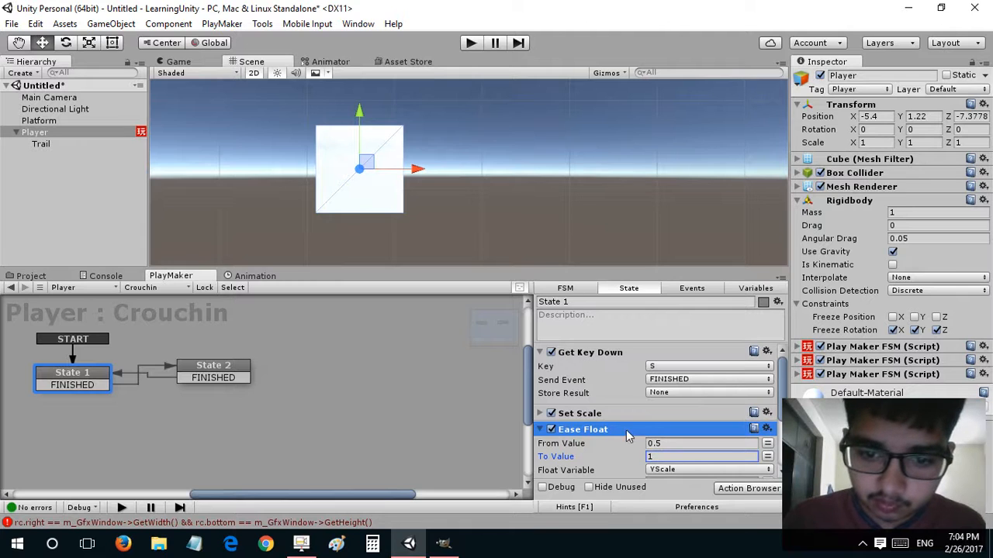
scroll(597, 422, "down", 3)
scroll(599, 422, "up", 3)
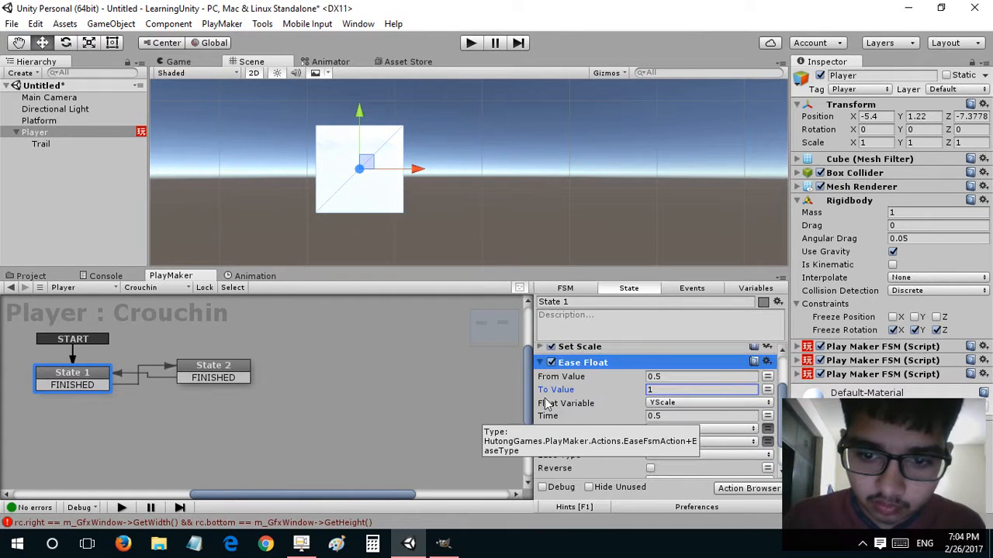
left_click(542, 359)
Run the game to test the player's crouching combined with moving and jumping, and stop the play session.
left_click(471, 44)
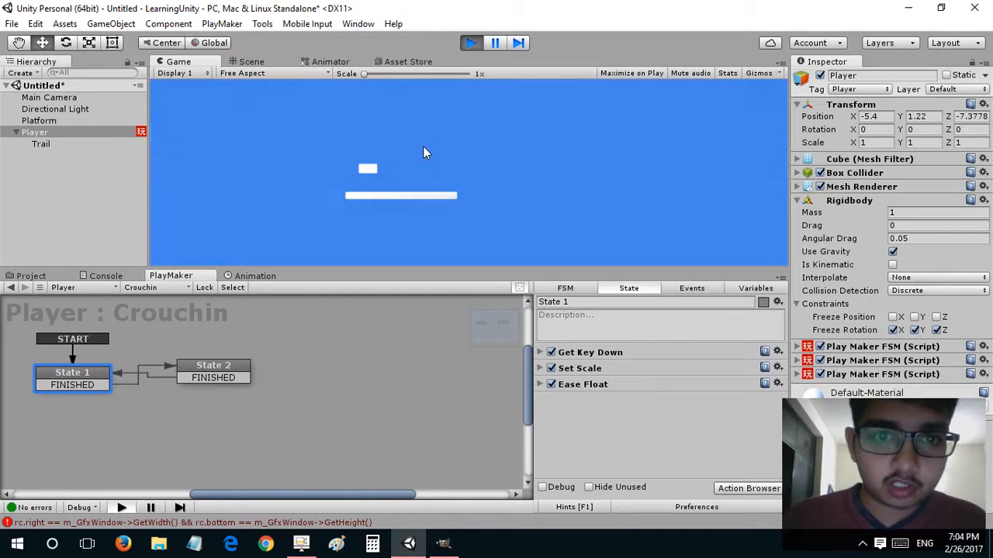
key("s")
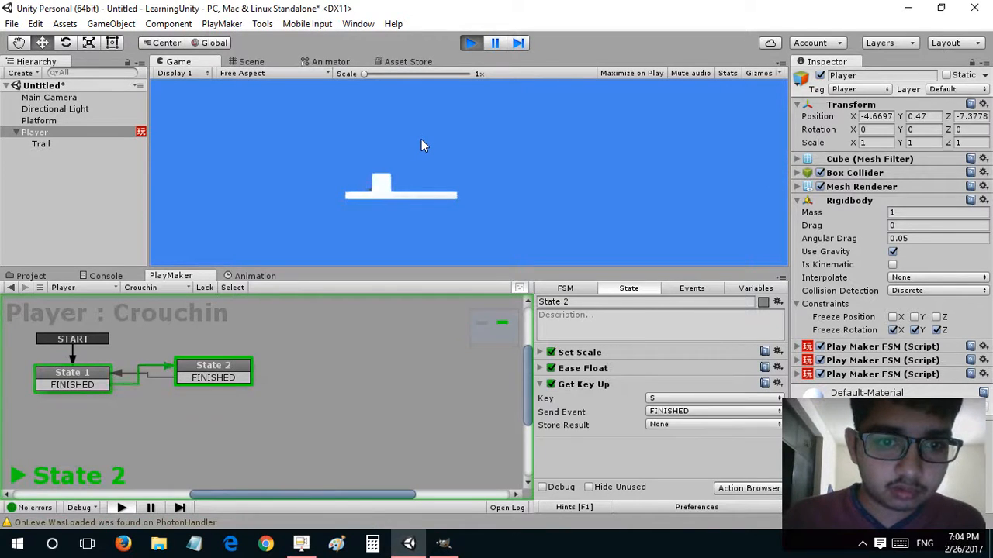
key("d")
key("s")
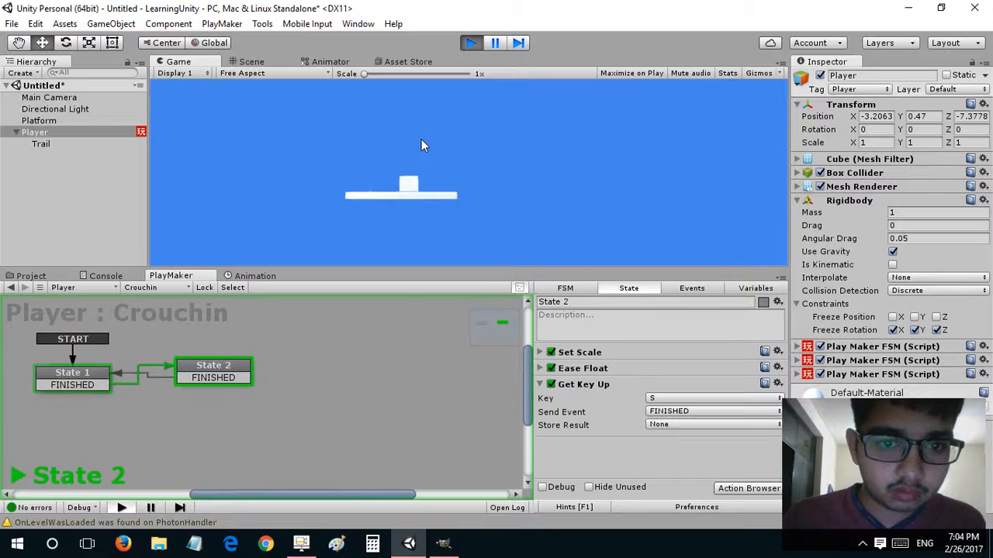
key("a")
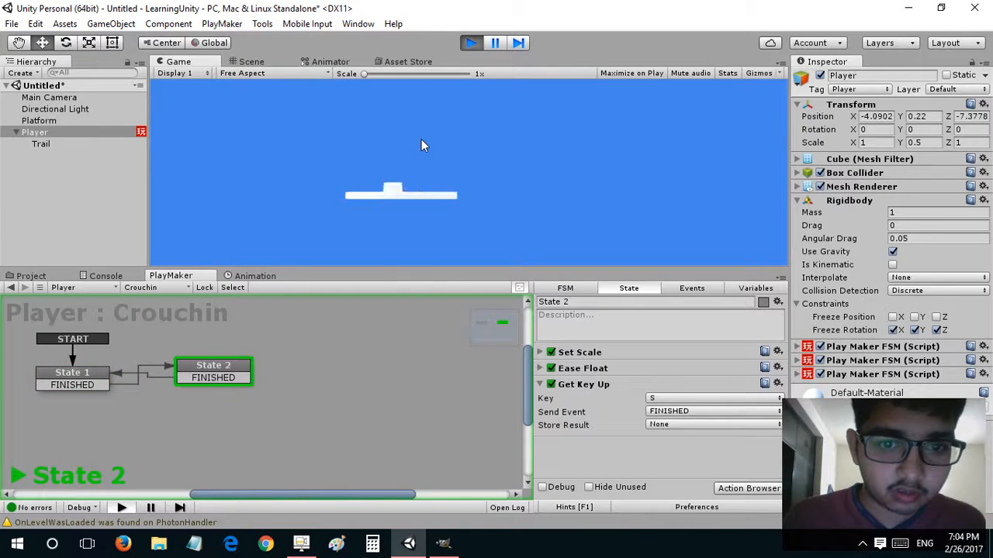
key("d")
key("d")
key("a")
key("space")
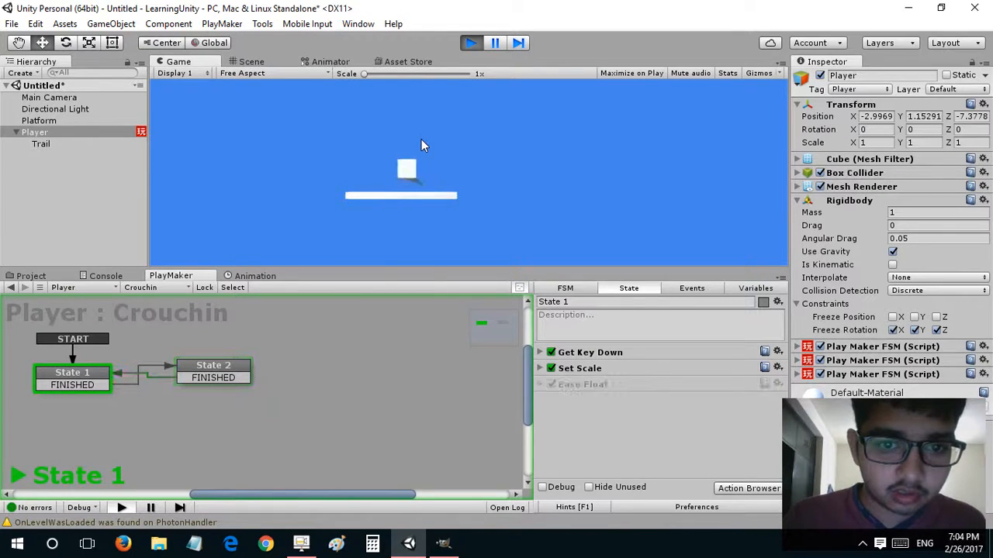
key("s")
key("space")
key("s")
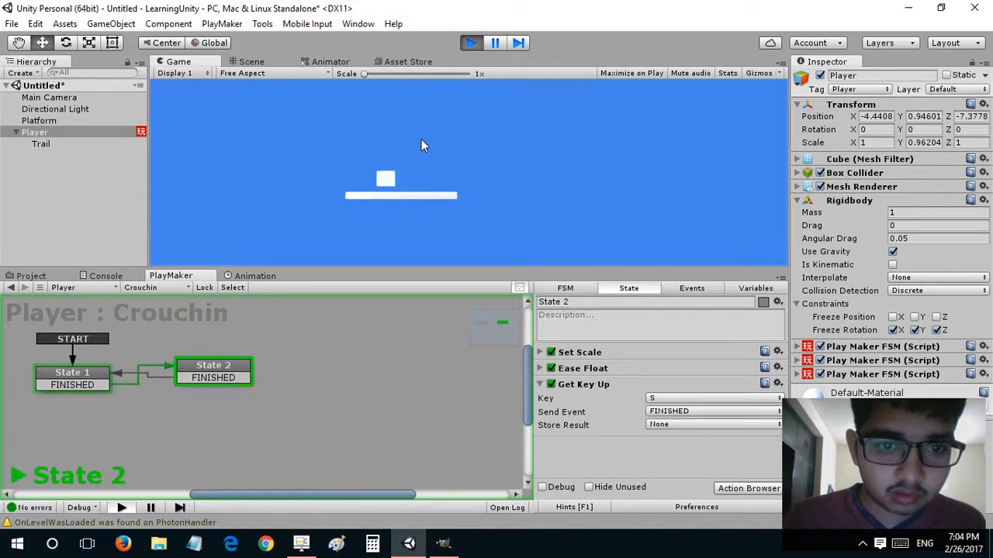
key("d")
key("space")
key("s")
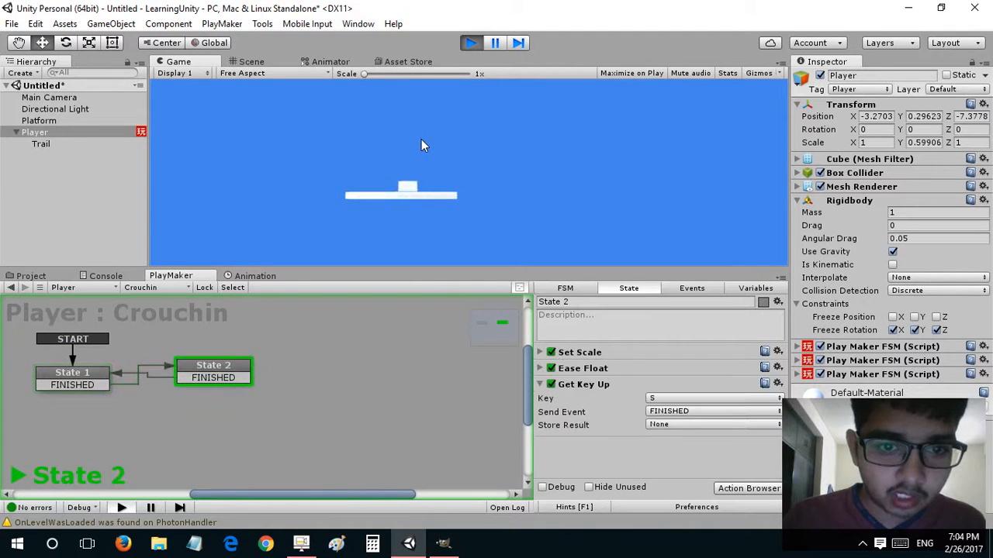
key("a")
key("space")
key("d")
key("s")
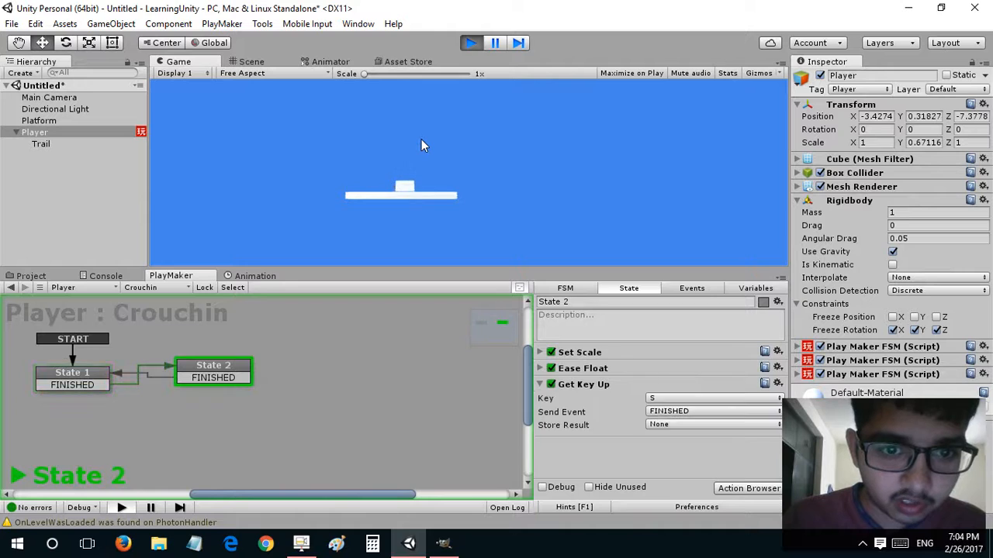
key("d")
key("space")
key("a")
key("s")
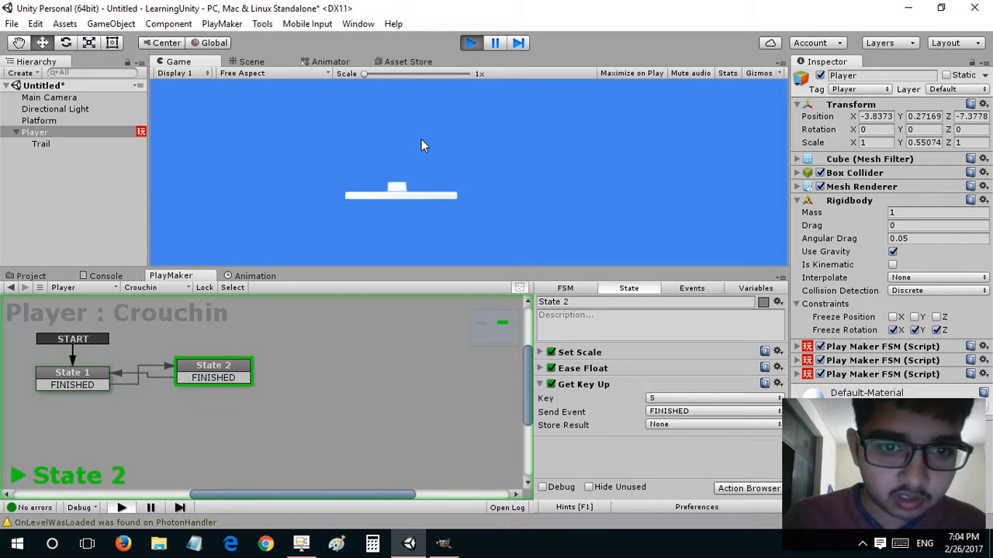
key("d")
key("space")
key("a")
key("s")
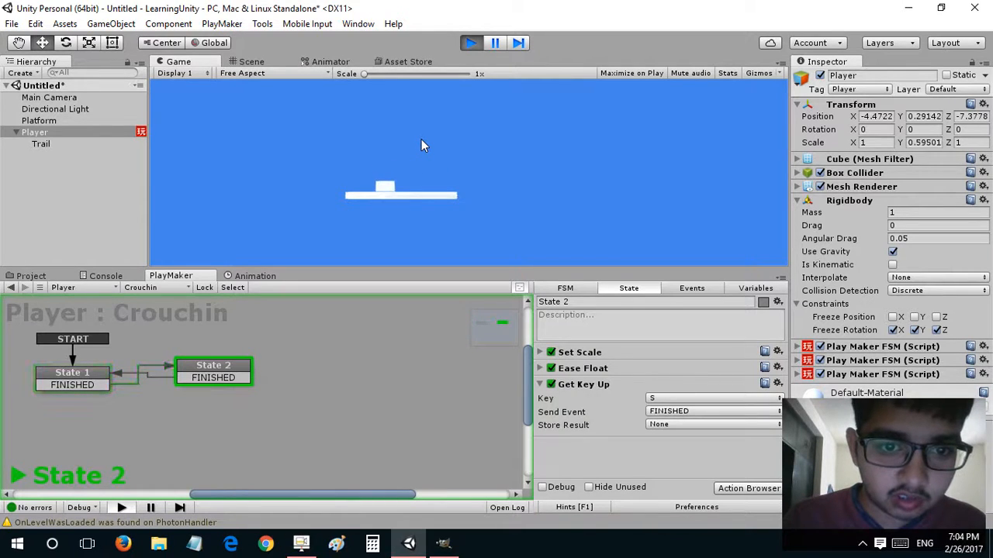
key("d")
key("space")
left_click(472, 44)
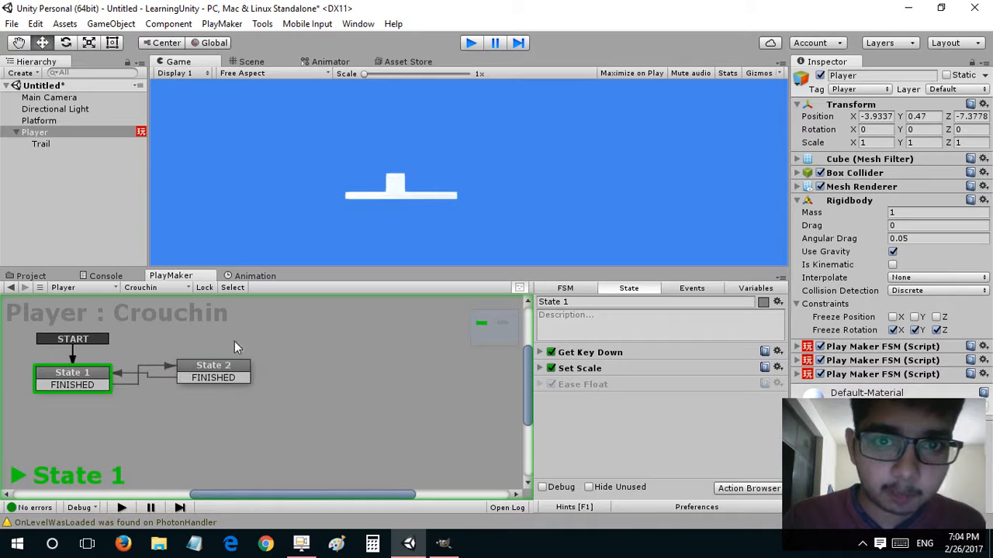
Set the Ease Float time to 0.1 in both State 2 and State 1.
left_click(214, 370)
left_click(540, 369)
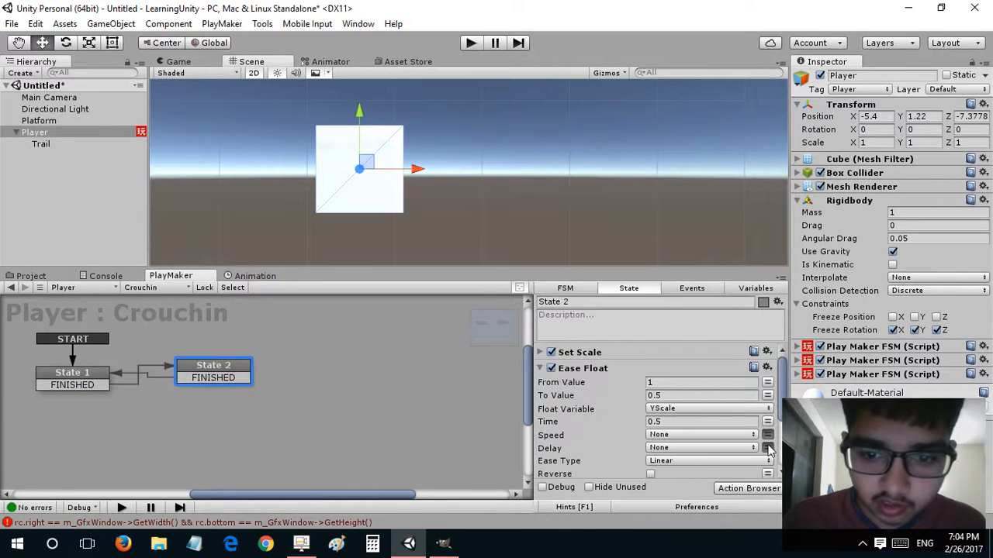
left_click(662, 421)
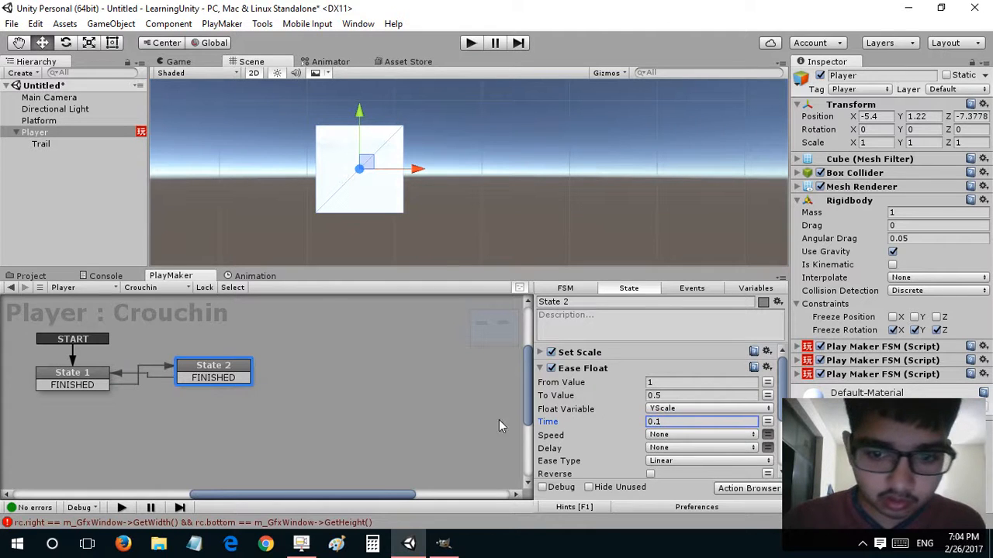
left_click(93, 384)
left_click(544, 385)
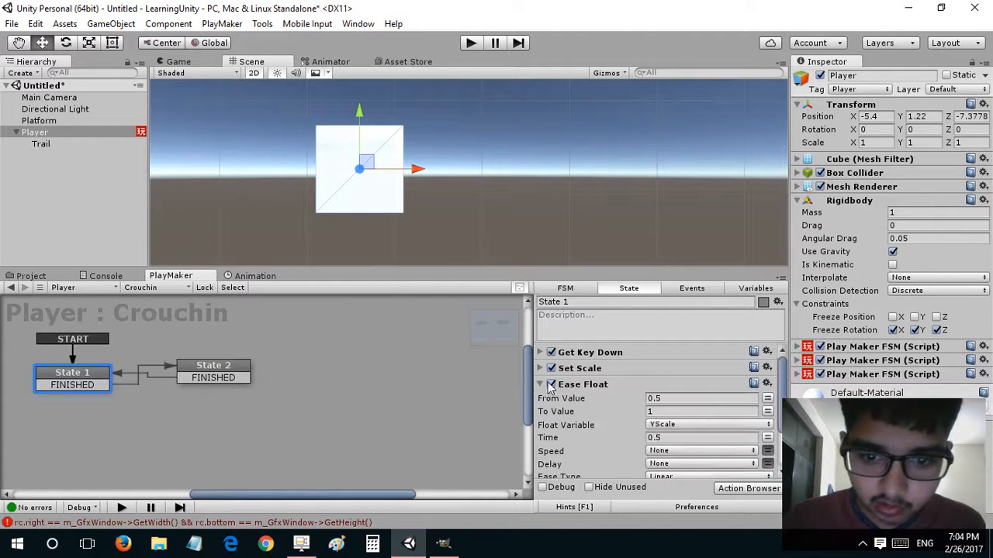
left_click(653, 437)
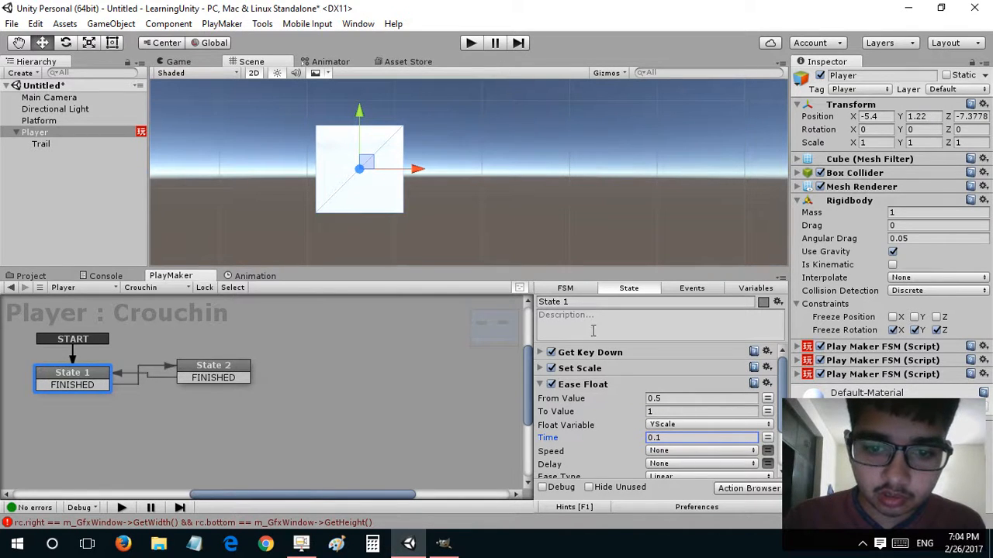
left_click(543, 385)
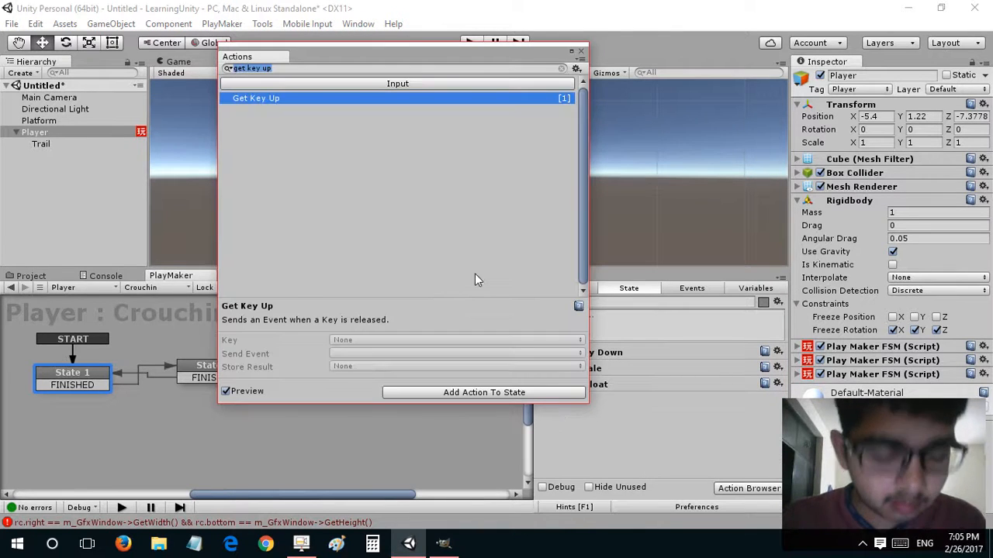
Add a Get Scale action as State 1's first action, storing the Y Scale in a new variable named Y.
type("get scale")
double_click(289, 123)
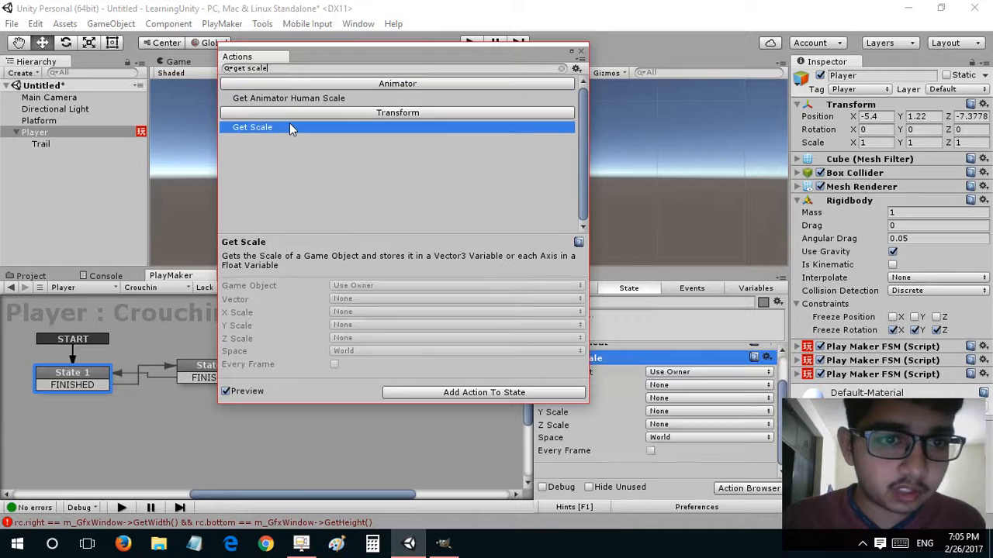
left_click(652, 414)
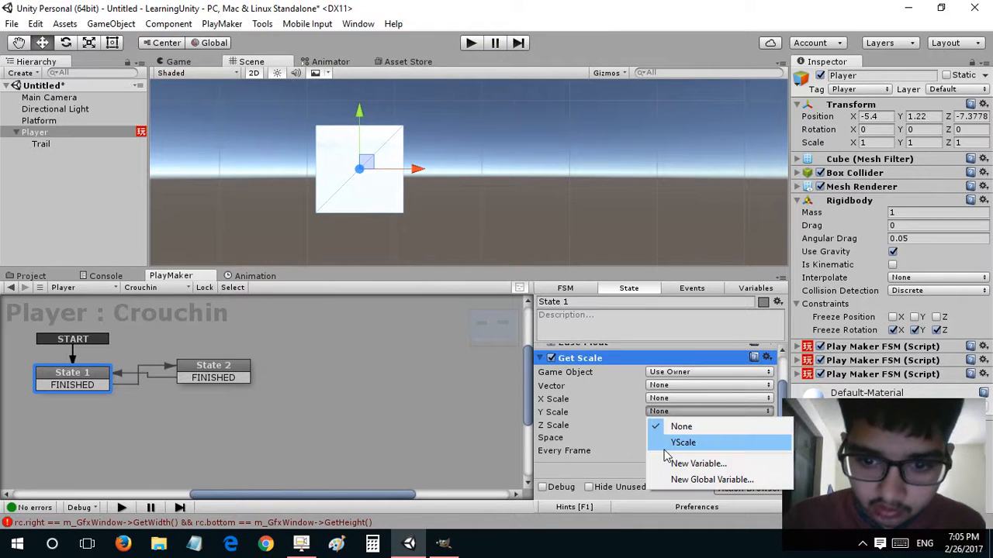
left_click(665, 464)
type("Y")
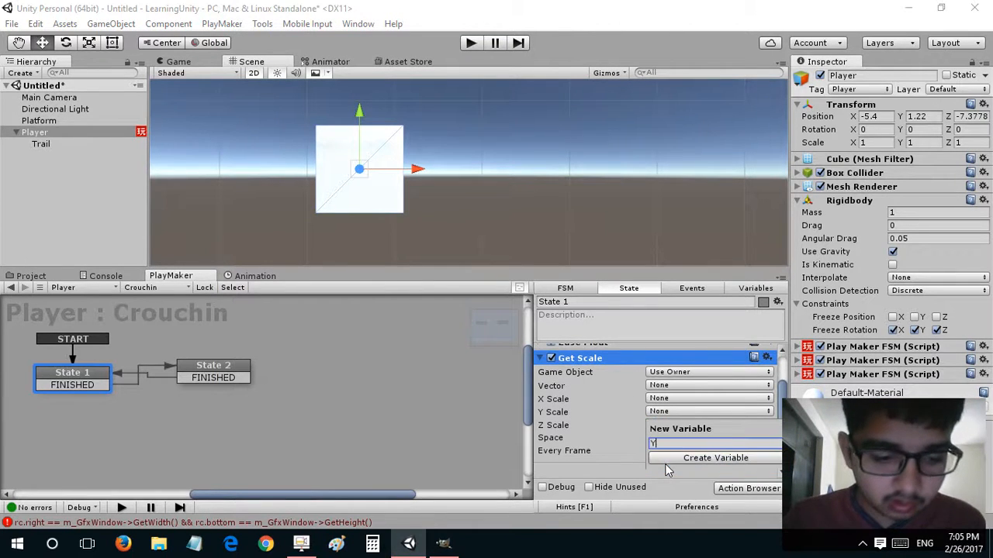
key("Return")
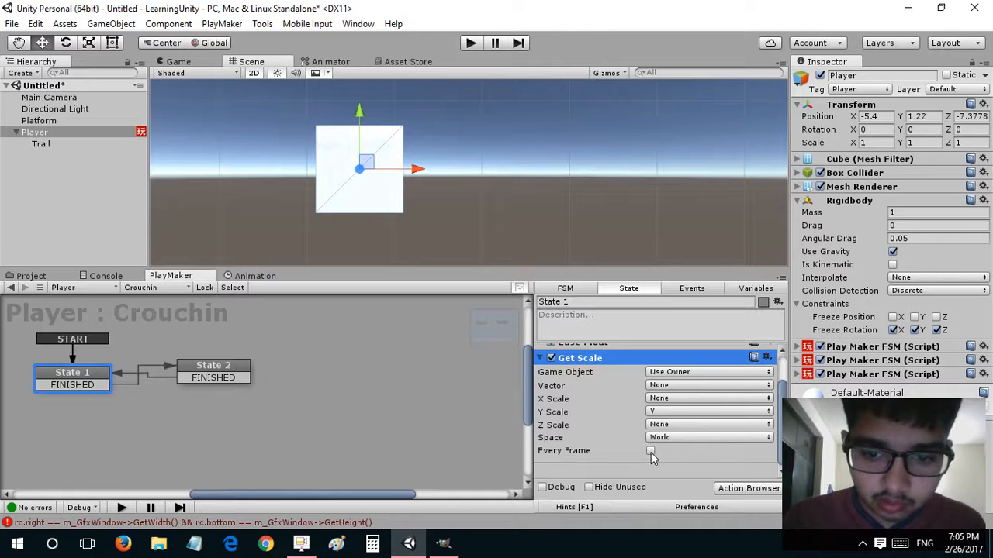
left_click(542, 358)
left_click_drag(582, 407, 579, 350)
Use variable Y as the From Value of State 1's Ease Float, and move that action directly below Get Scale.
left_click(541, 400)
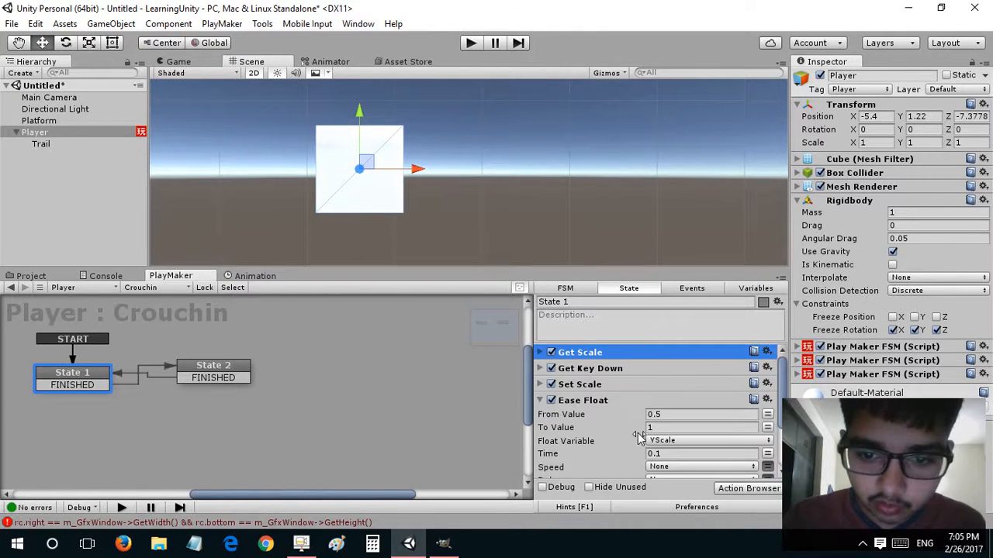
left_click(767, 415)
left_click(698, 415)
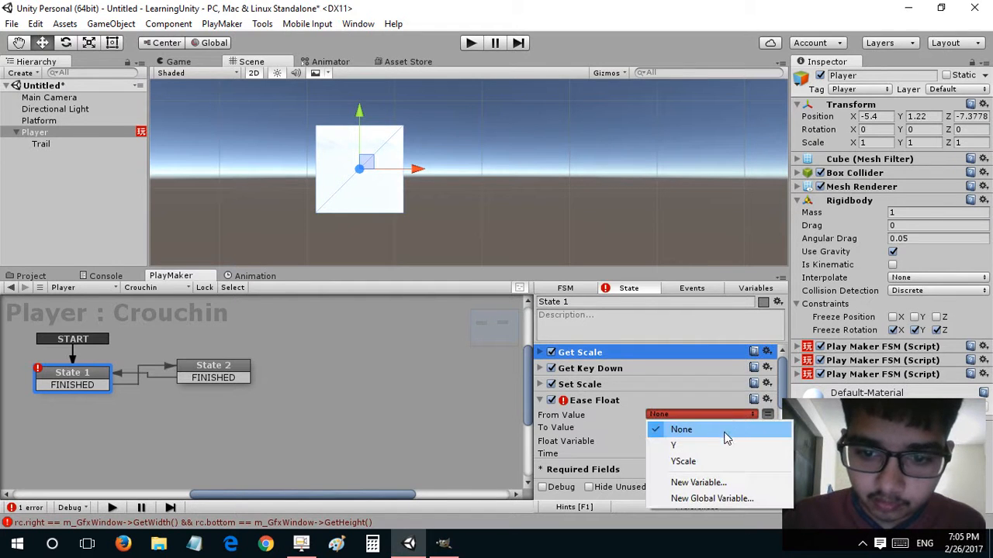
left_click(667, 444)
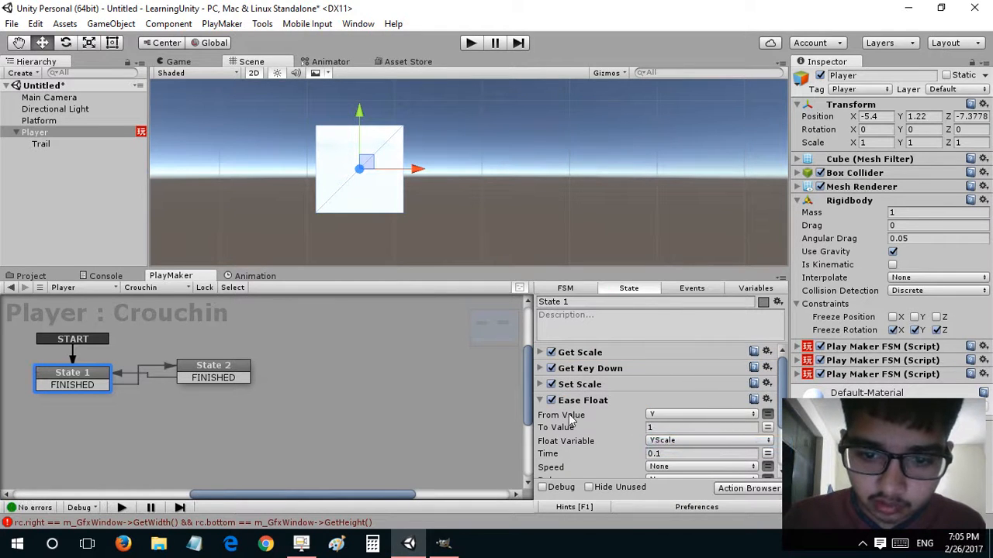
left_click(540, 400)
left_click_drag(578, 402, 578, 363)
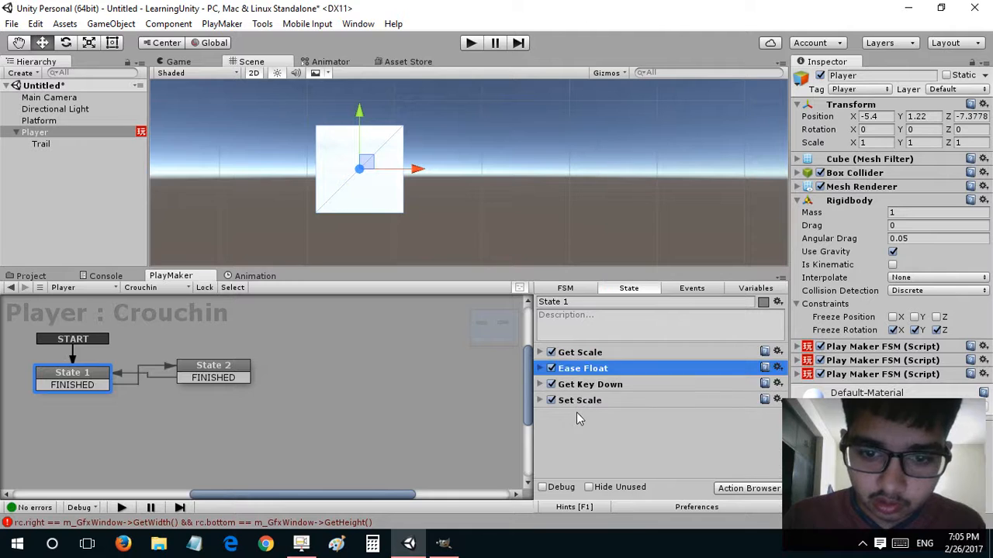
Run the game again to check the faster crouch and stand-up scaling while the player moves and jumps.
left_click(475, 44)
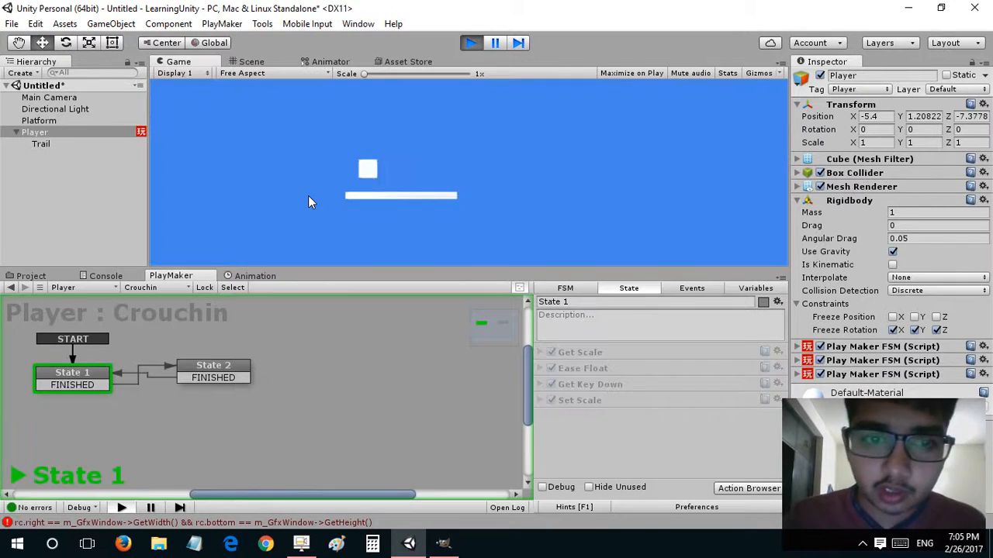
key("Right")
key("space")
key("Down")
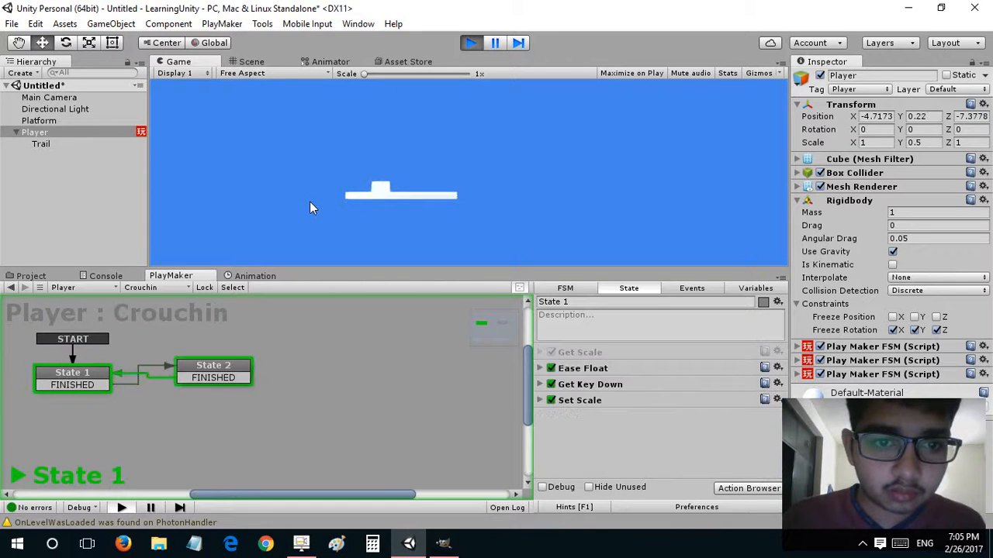
key("Right")
key("Down")
key("Right")
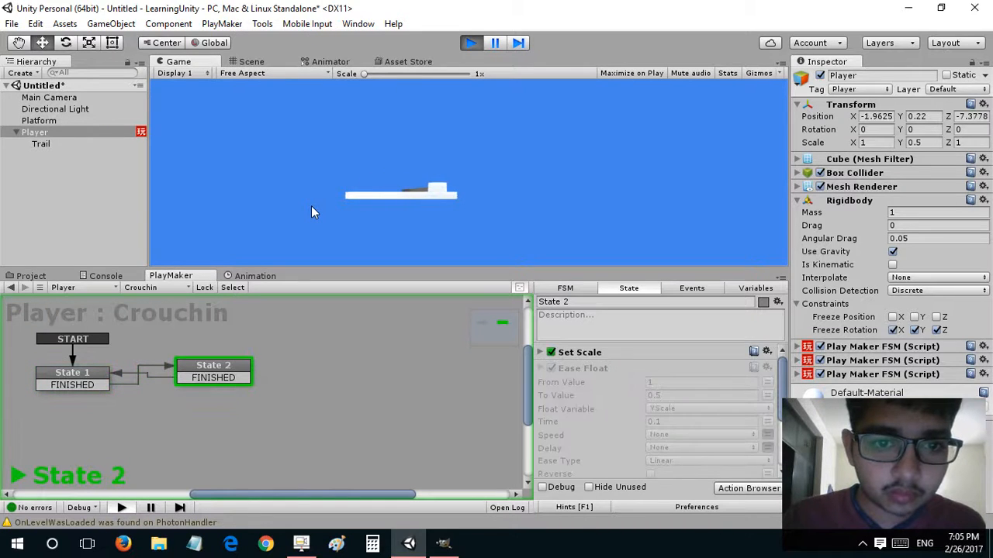
key("Left")
key("Right")
key("Down")
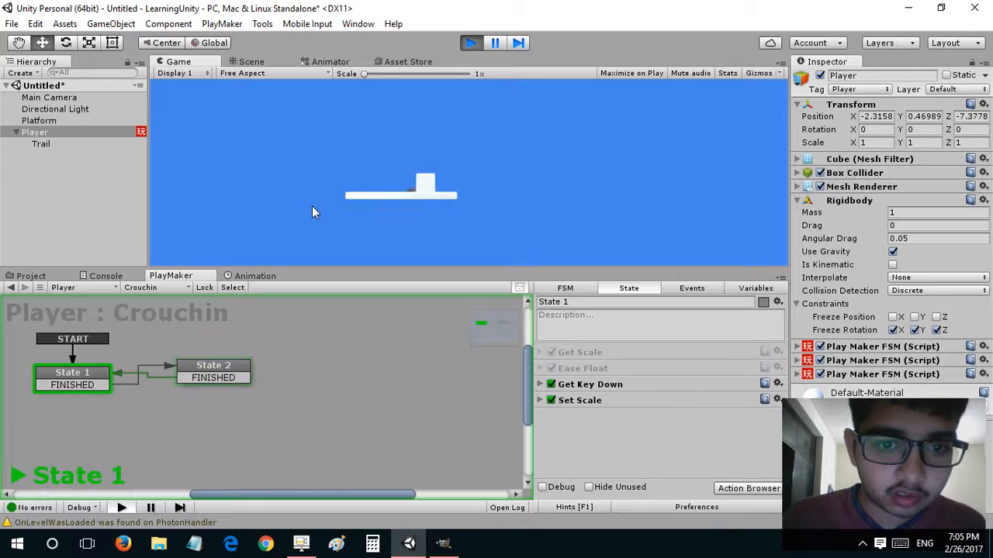
key("space")
key("Down")
key("Left")
key("space")
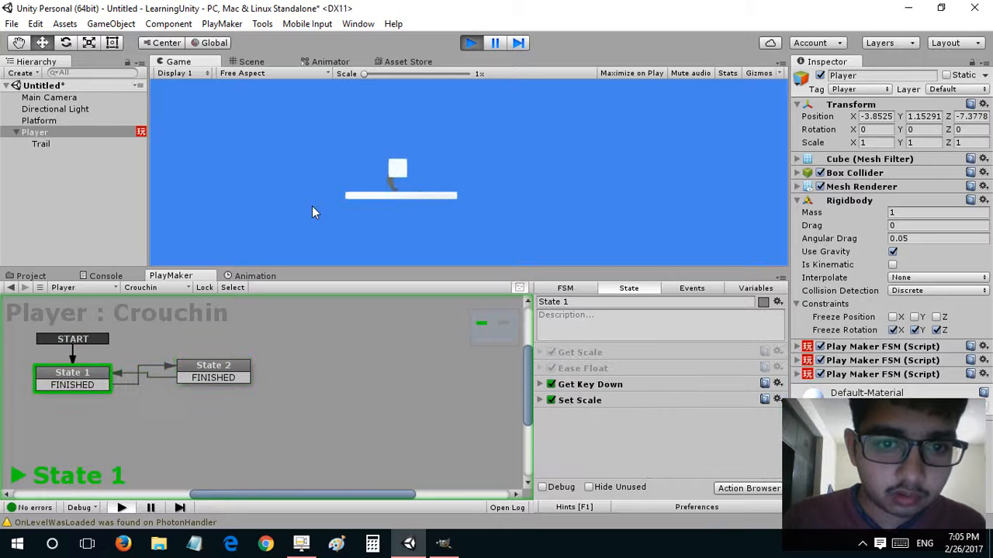
Playtest crouching and standing up repeatedly while moving and jumping the cube along the platform, and stop the game.
key("Down")
key("Right")
key("space")
key("Down")
key("Down")
key("space")
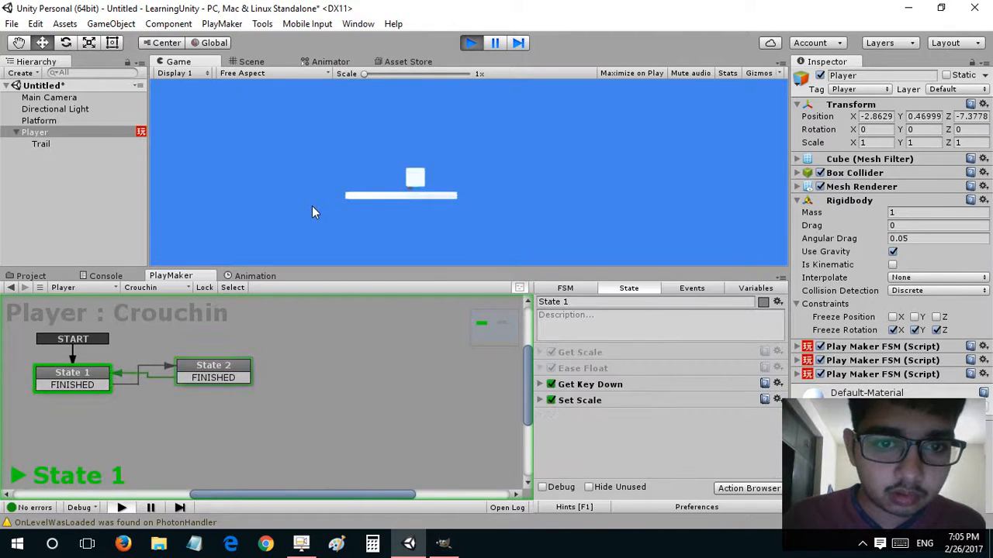
key("Down")
key("space")
key("Left")
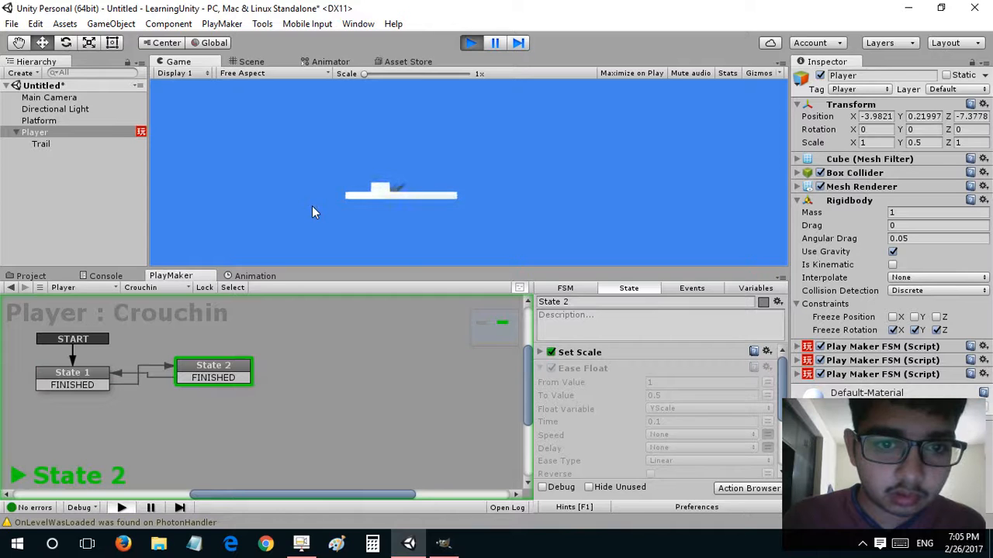
key("Down")
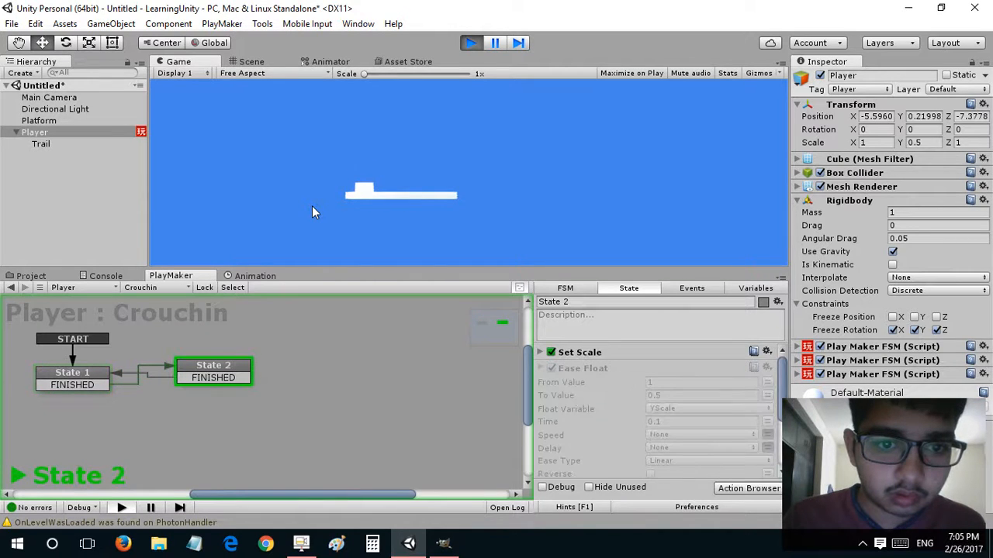
key("Right")
key("space")
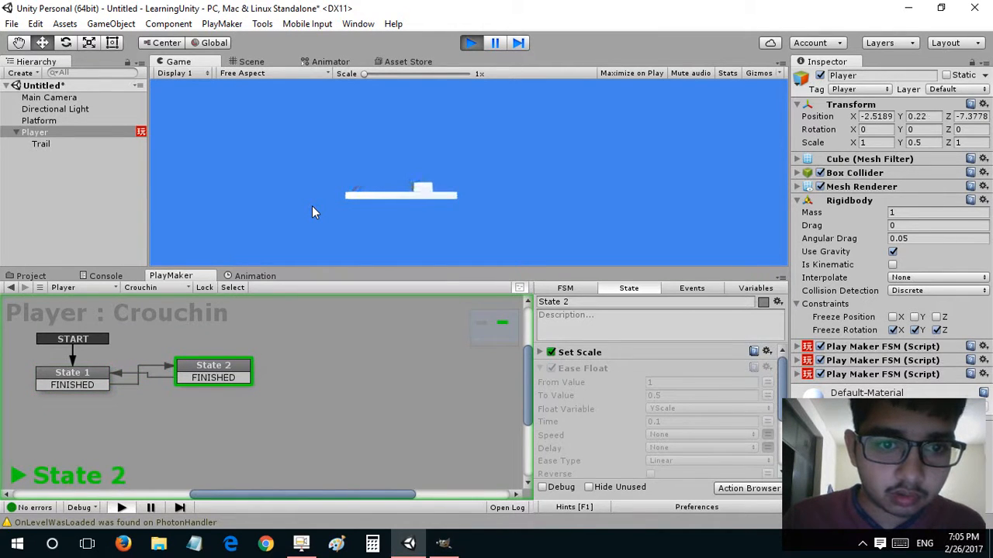
key("space")
key("Left")
key("space")
key("Right")
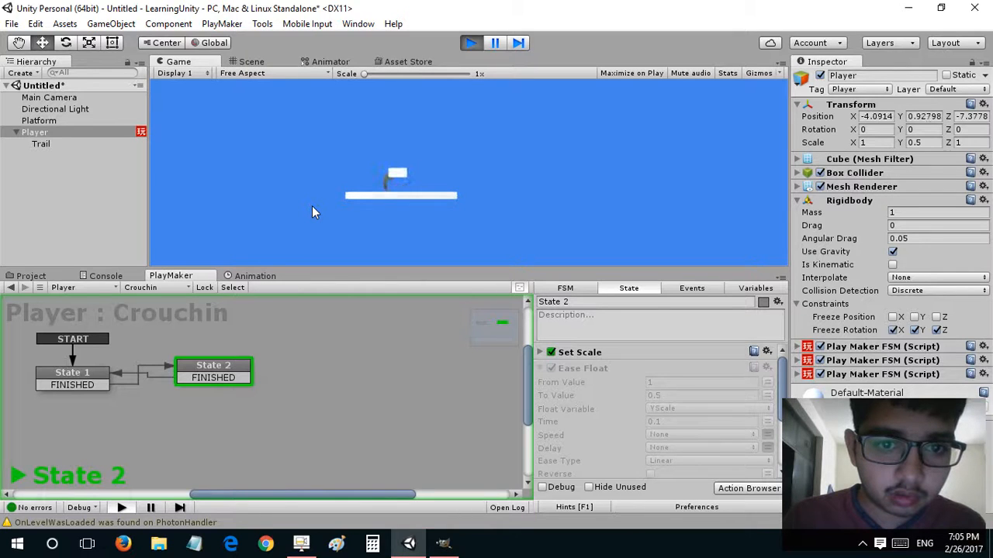
key("Left")
key("space")
key("Right")
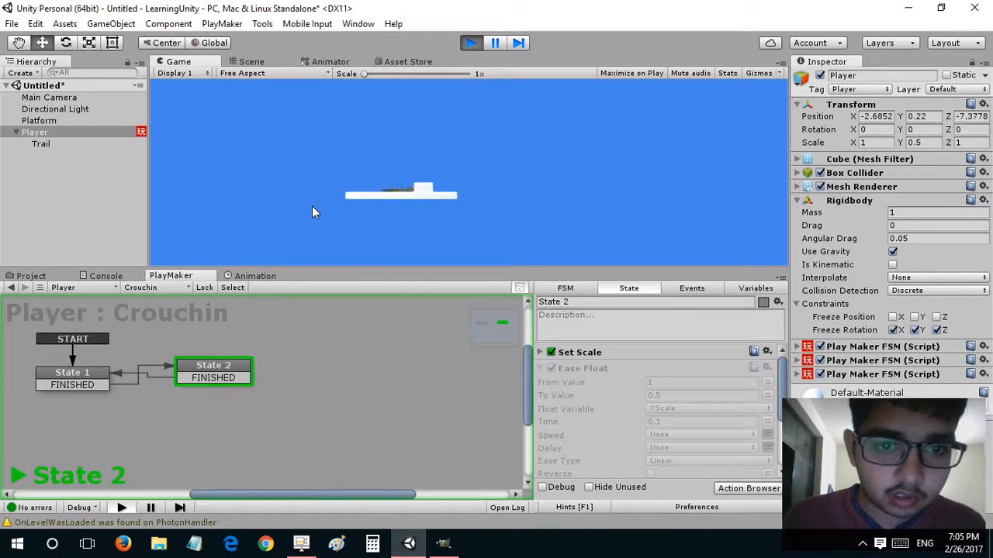
key("space")
key("Left")
key("c")
key("space")
key("c")
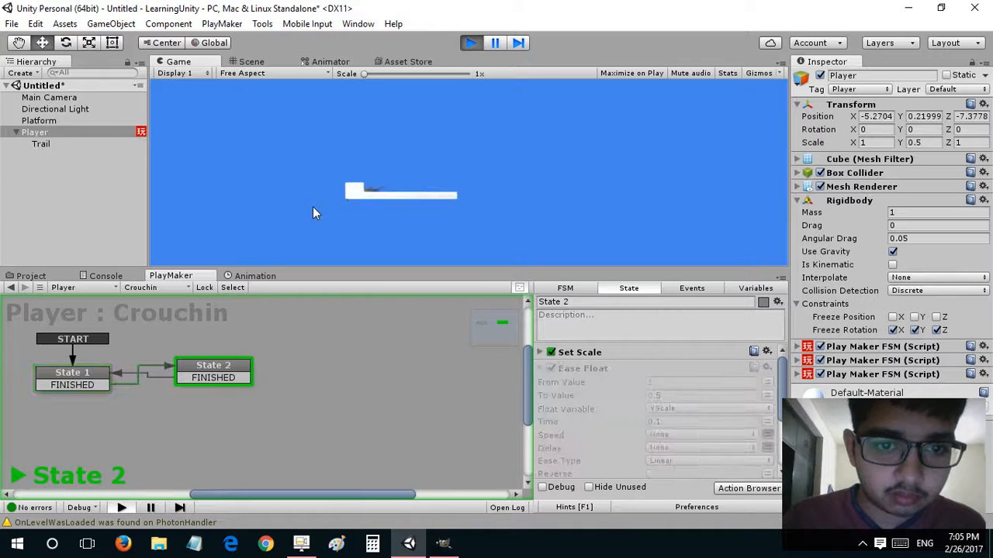
key("c")
key("Right")
key("space")
key("c")
key("c")
key("Left")
key("space")
key("Right")
key("c")
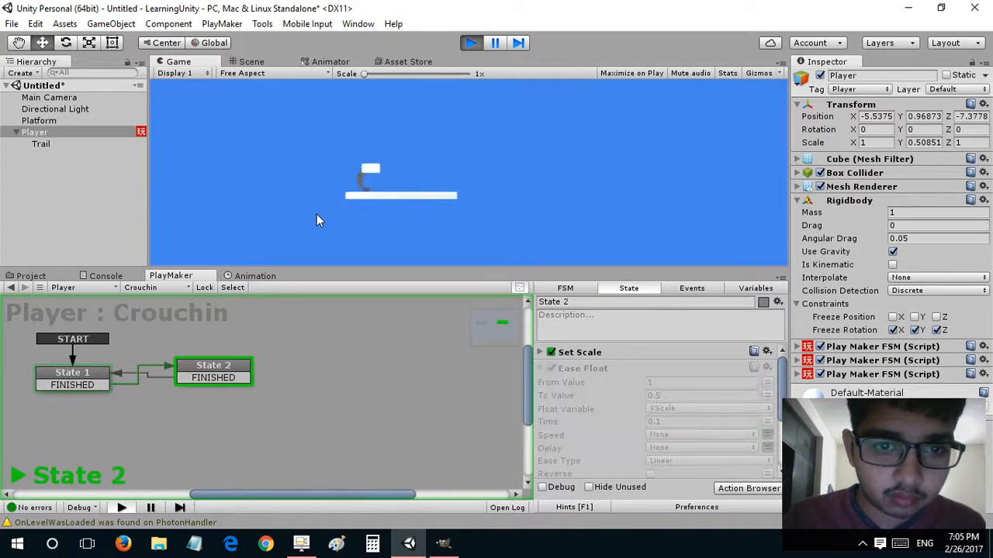
key("c")
key("c")
key("c")
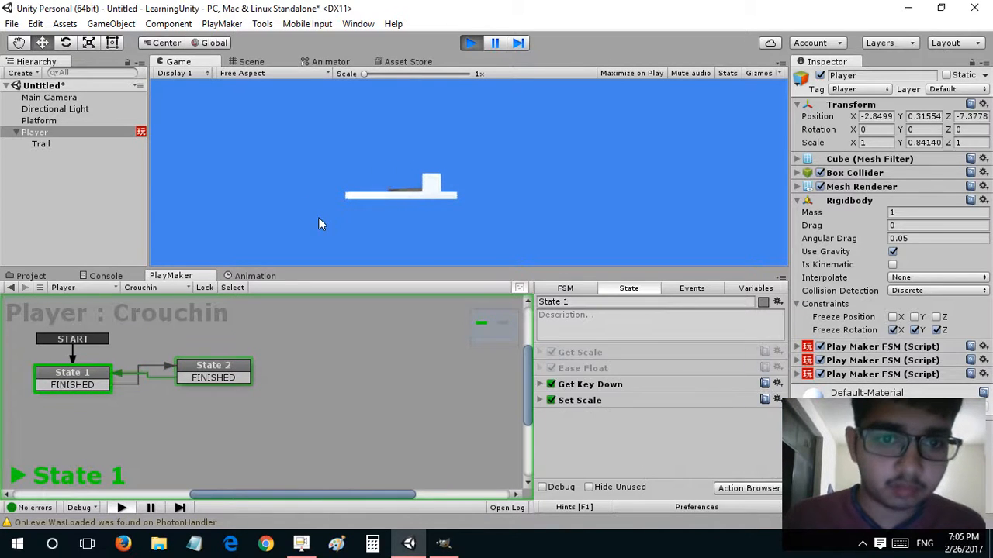
key("c")
key("c")
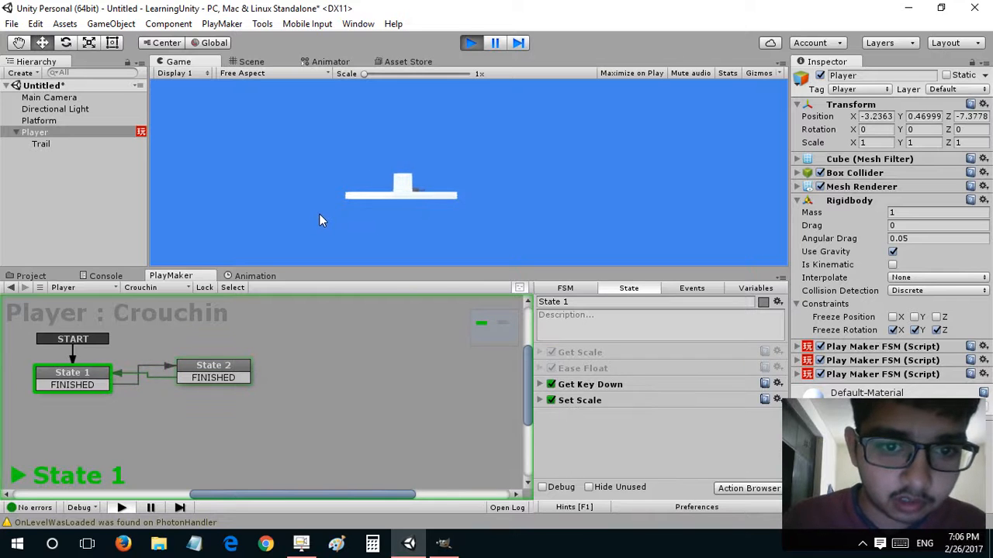
key("c")
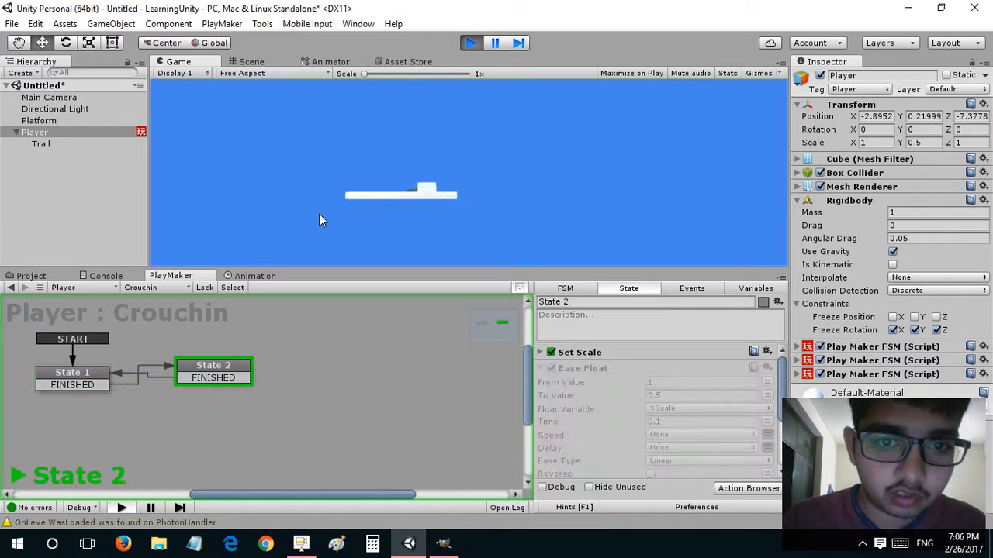
key("a")
key("c")
key("a")
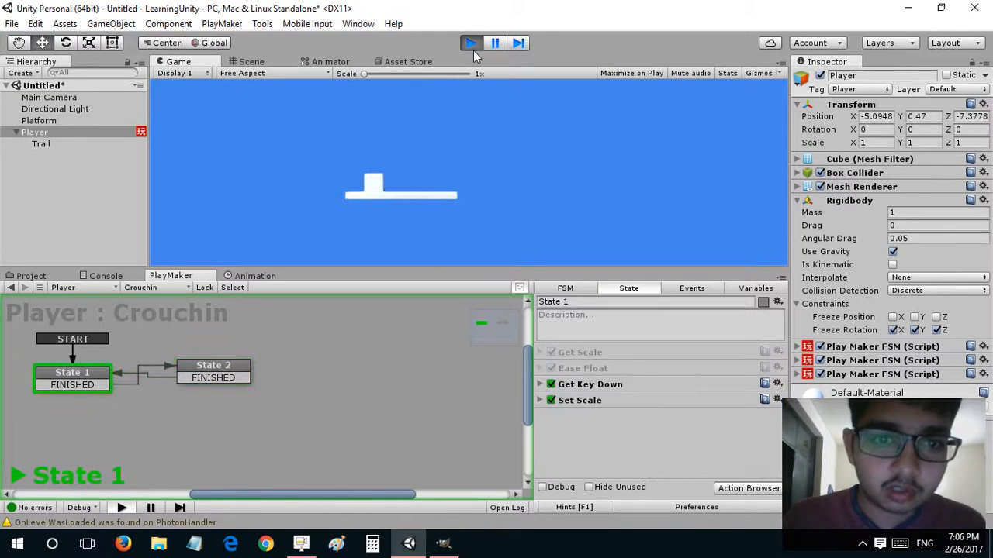
key("space")
key("d")
key("c")
key("c")
key("a")
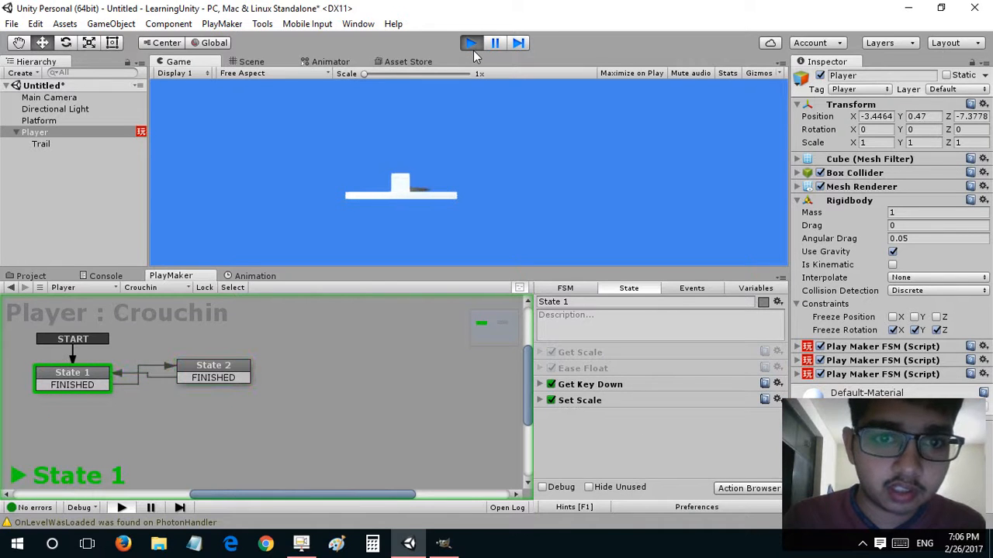
key("c")
key("c")
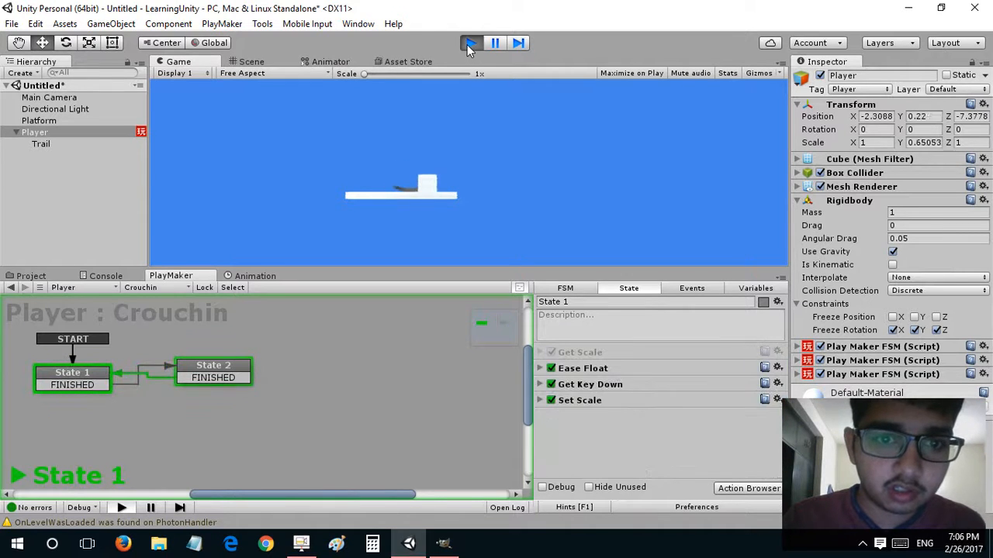
key("c")
key("c")
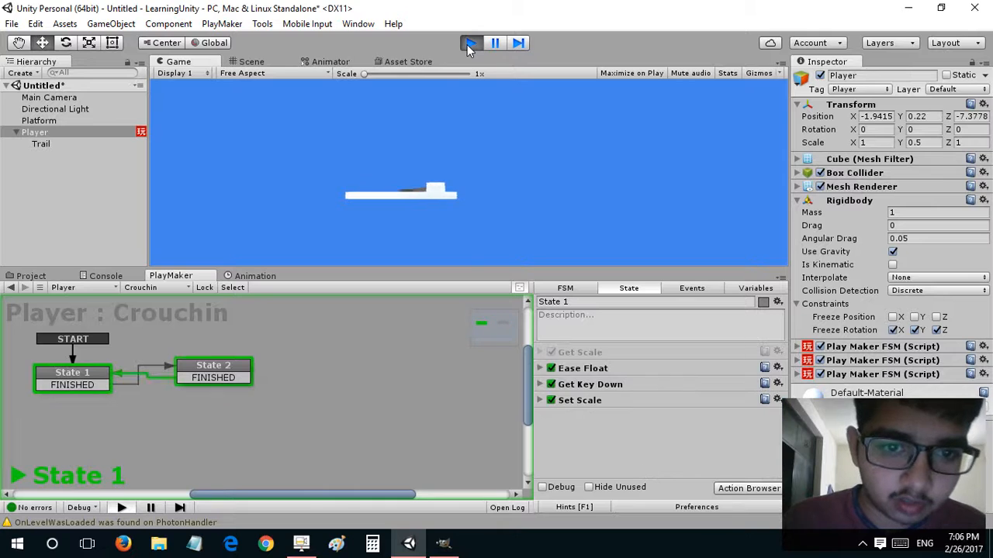
left_click(470, 43)
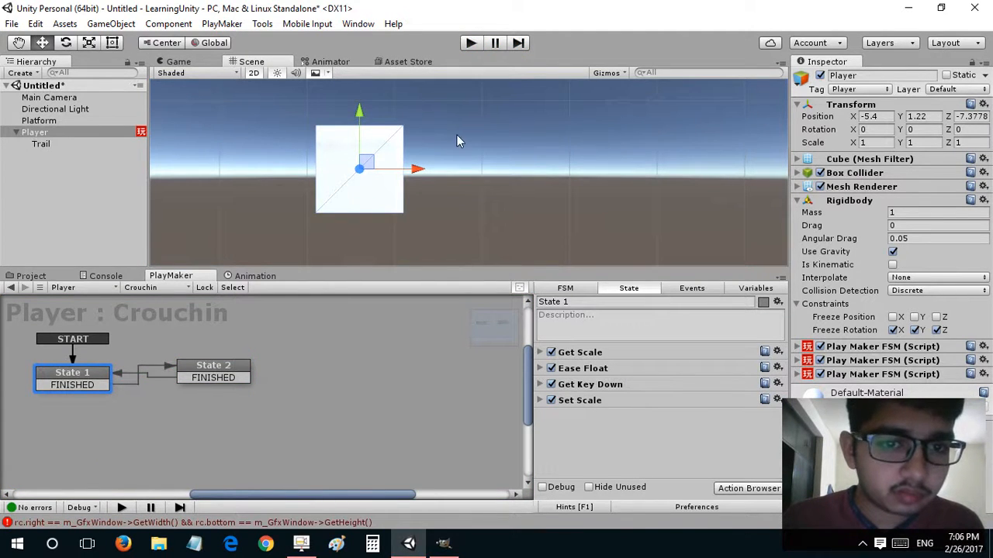
Duplicate the Platform and place the copy lower and just past its right end, at about X 2.45, Y -1.52.
scroll(457, 141, "down", 5)
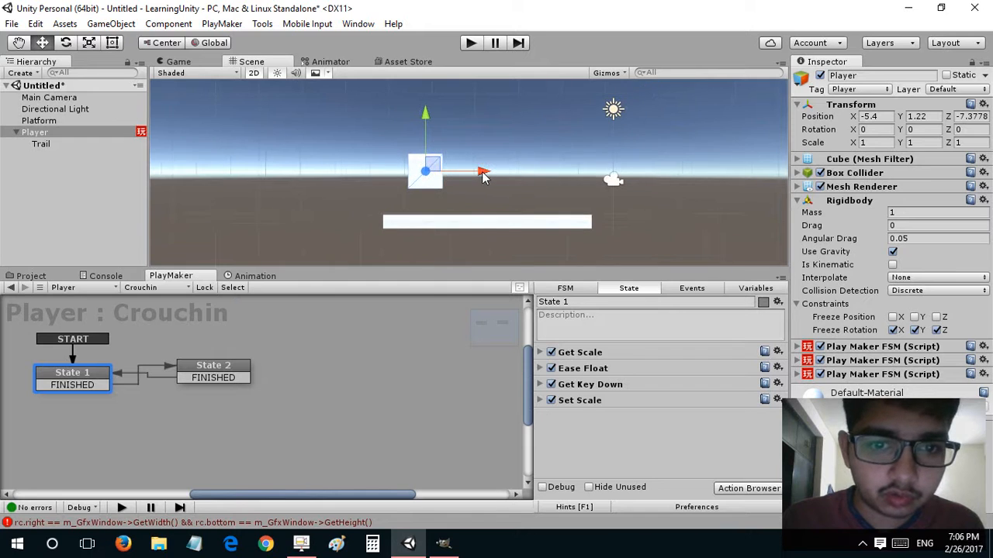
left_click(17, 134)
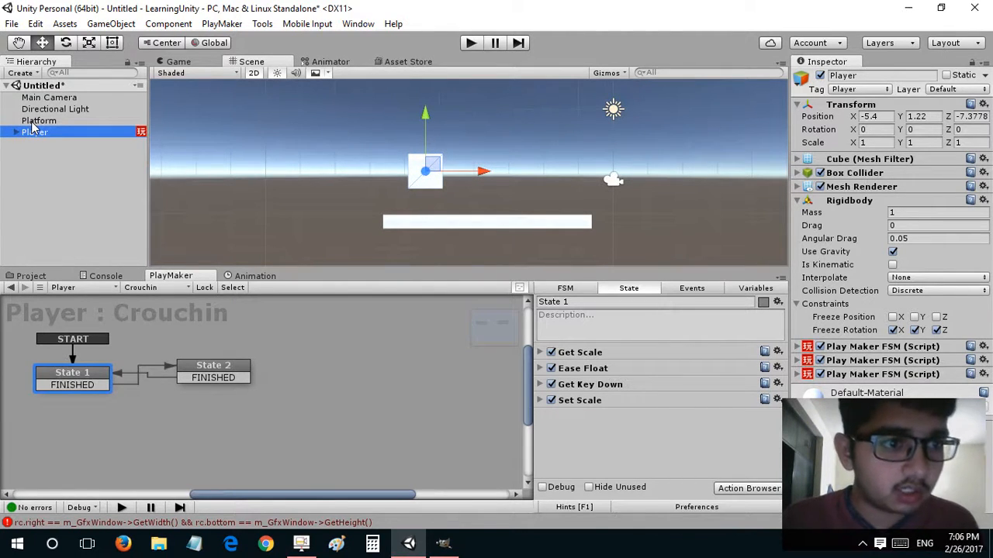
left_click(529, 225)
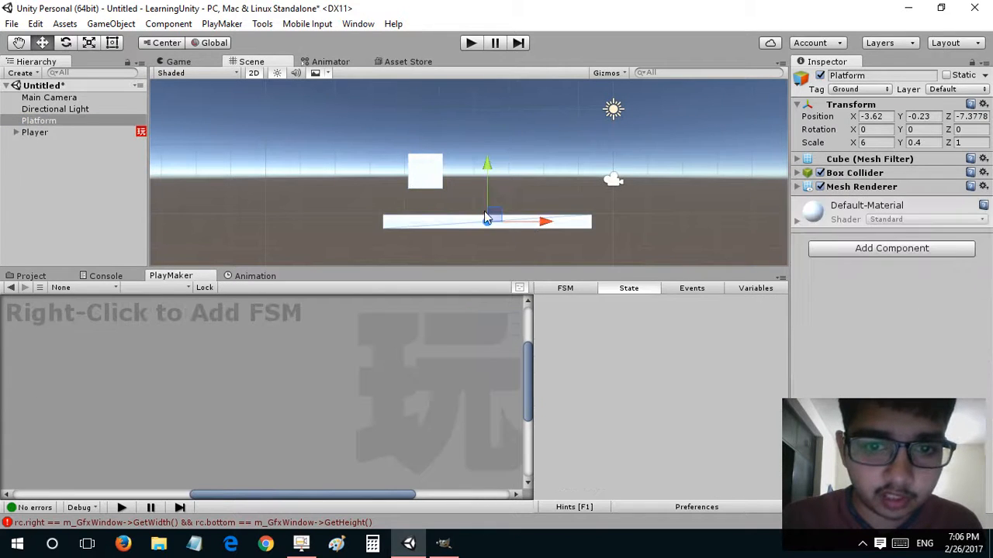
scroll(463, 208, "down", 1)
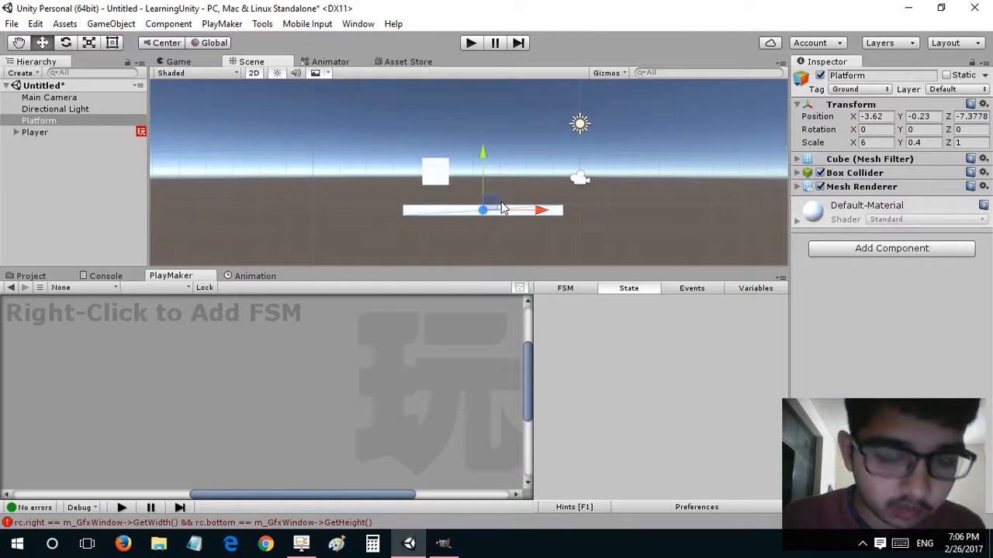
key("ctrl+d")
left_click_drag(501, 208, 655, 238)
scroll(595, 205, "down", 7)
middle_click_drag(596, 165, 428, 149)
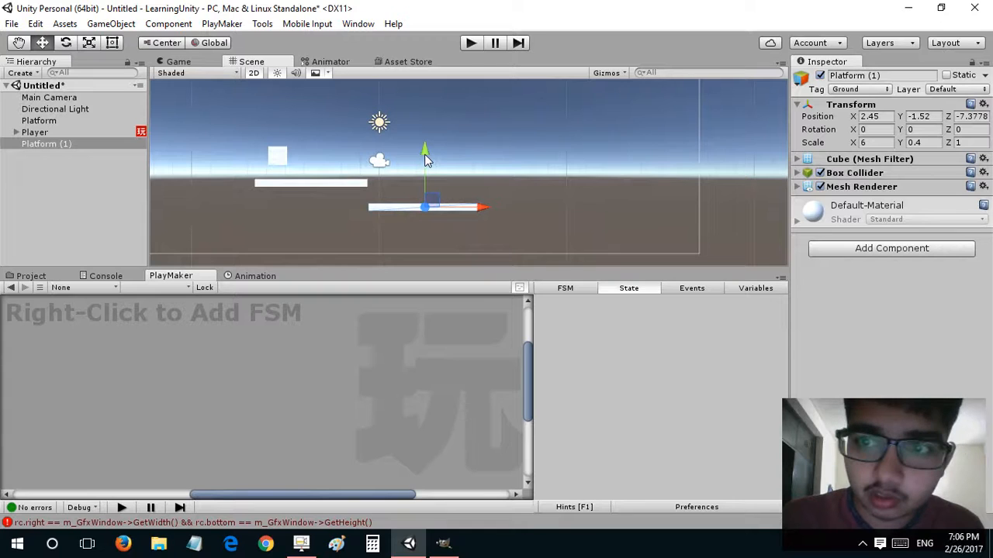
Duplicate the lower platform and reshape the copy into a block about 1.7 by 1.73, placed above it at about X 2.39, Y 0.24.
key("ctrl+d")
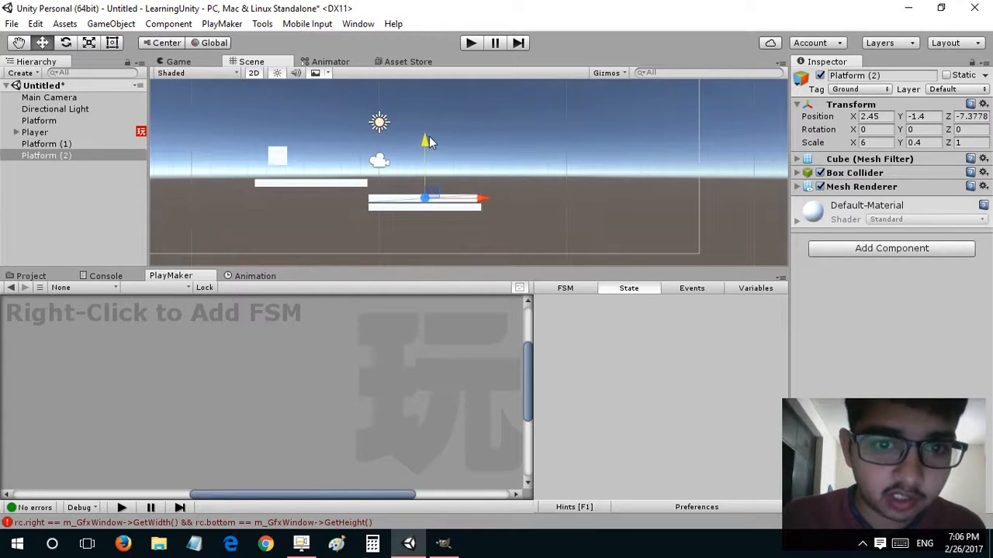
left_click_drag(425, 162, 427, 118)
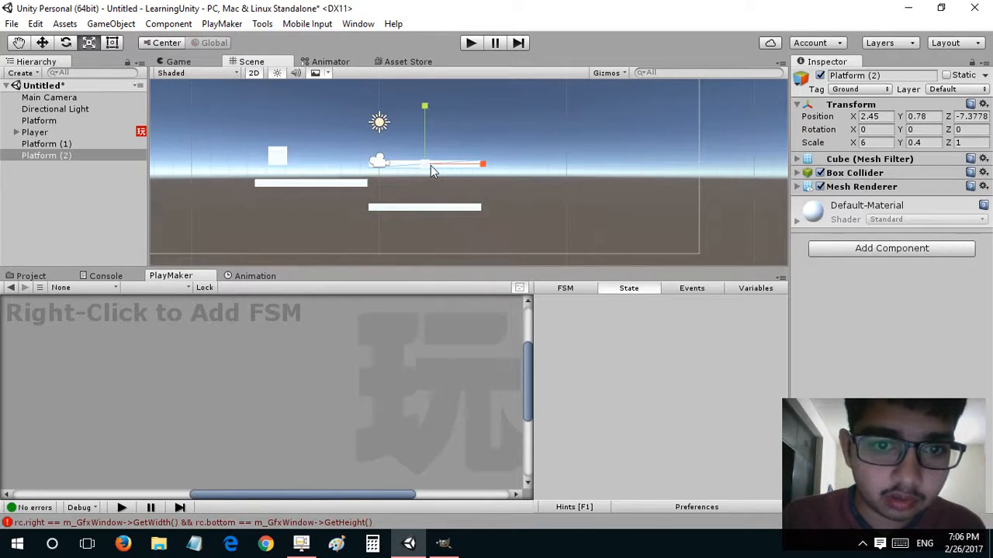
key("t")
left_click_drag(480, 166, 428, 178)
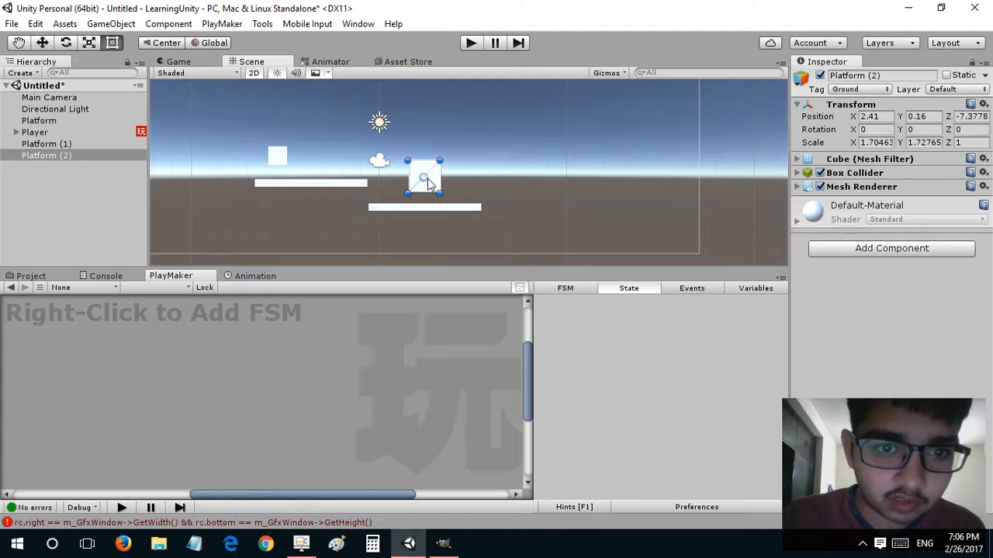
scroll(357, 187, "up", 3)
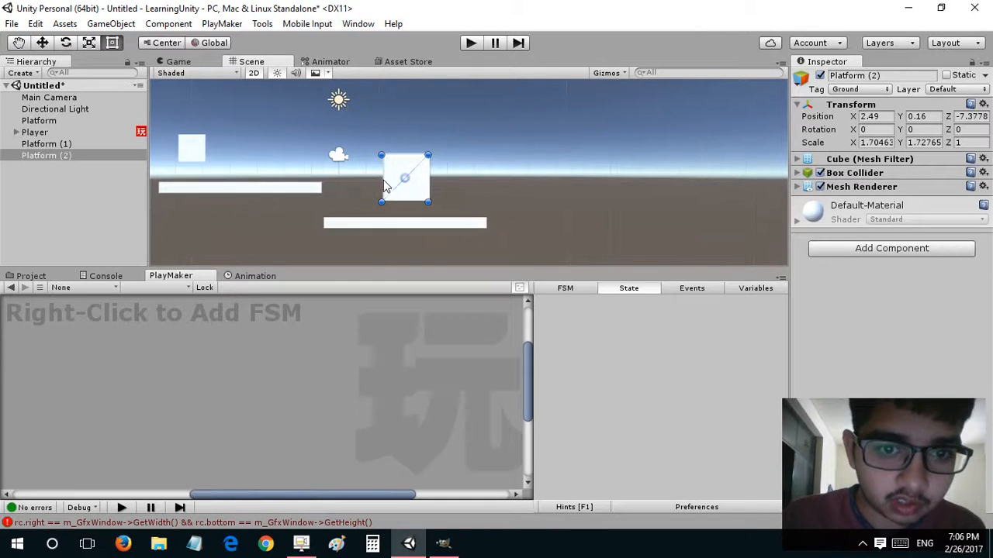
mouse_move(401, 187)
left_mouse_down()
mouse_move(232, 141)
mouse_move(234, 157)
mouse_move(443, 195)
mouse_move(395, 186)
left_mouse_up()
Run the game to test crouching the cube through the gap under the block and jumping back, and stop it.
left_click(472, 43)
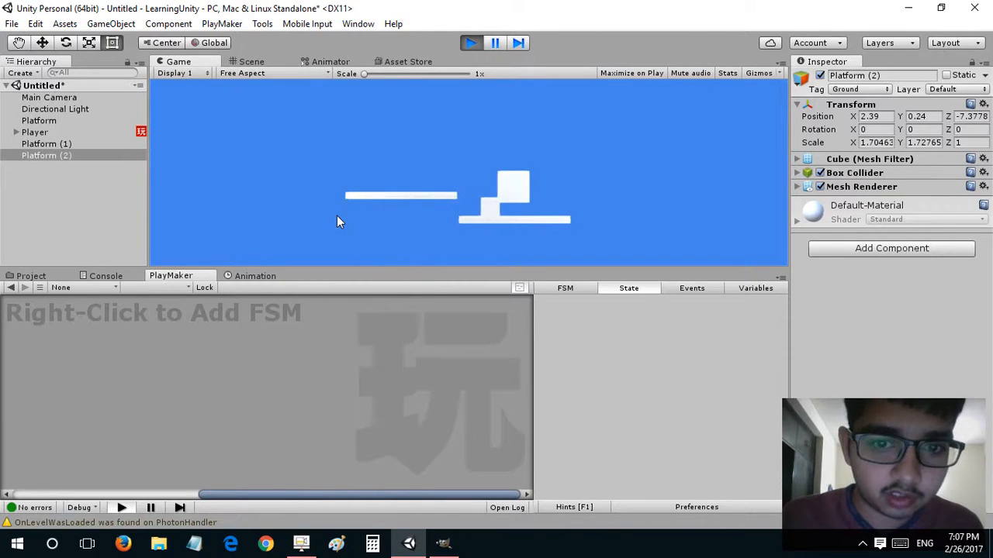
key("Left")
key("Right")
key("Left")
key("Right")
key("Down")
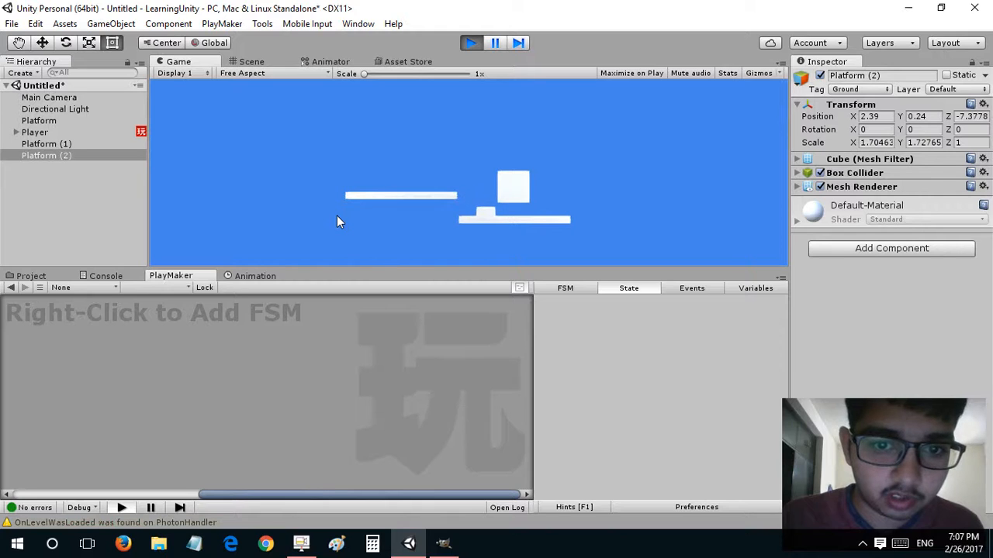
key("Right")
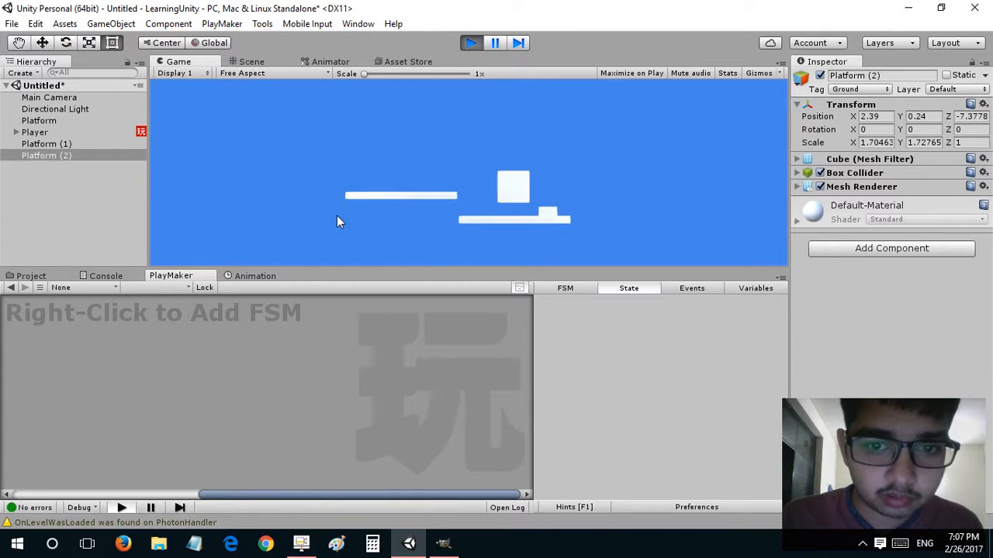
key("space")
key("Left")
key("Down")
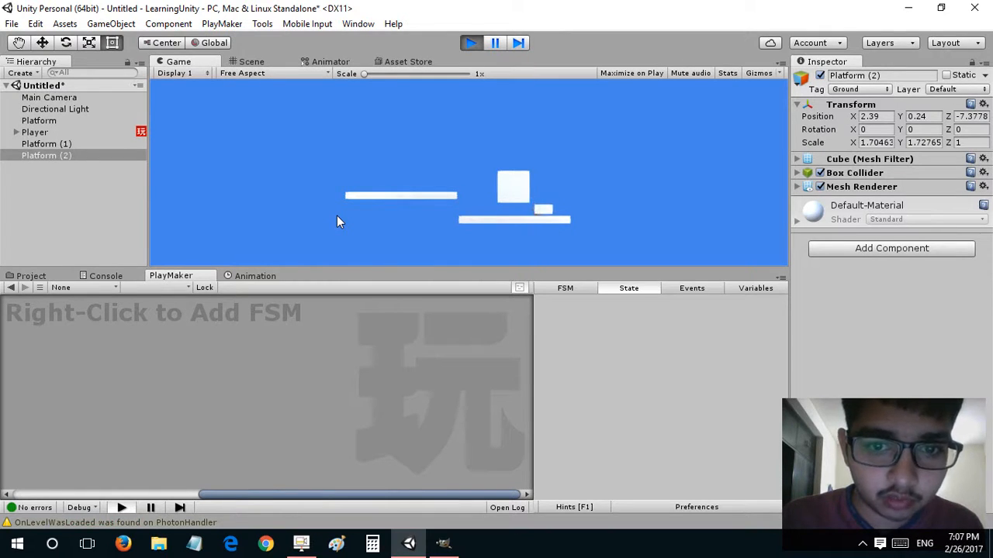
key("Left")
key("space")
key("Left")
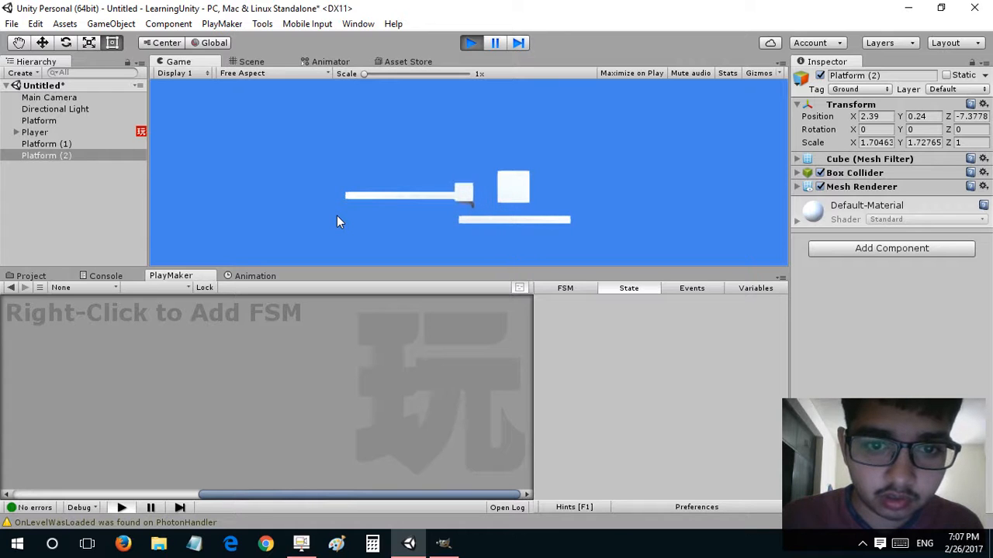
key("Right")
key("Left")
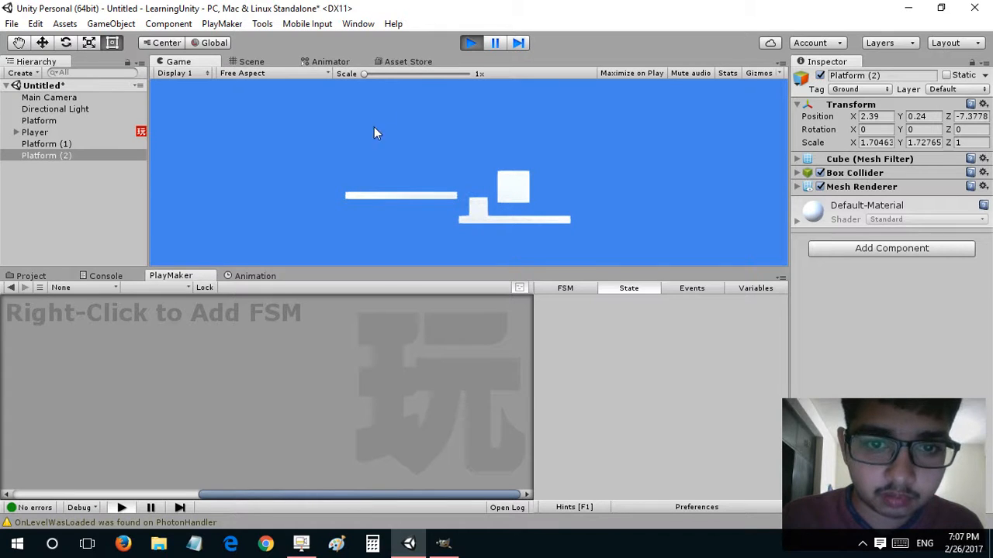
left_click(471, 44)
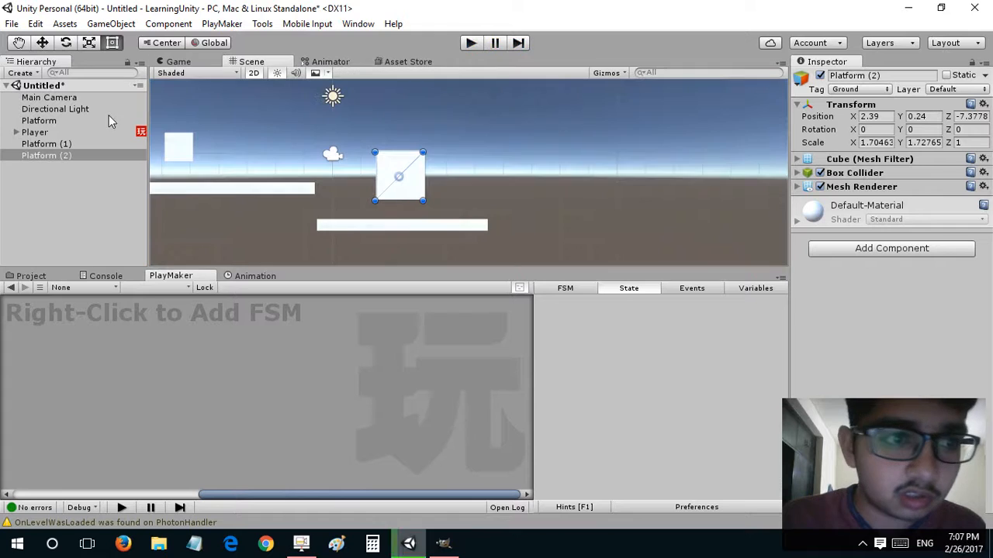
Set the Y force of Add Force to 300 in the Jump state of the Player's Jumpin FSM.
left_click(94, 131)
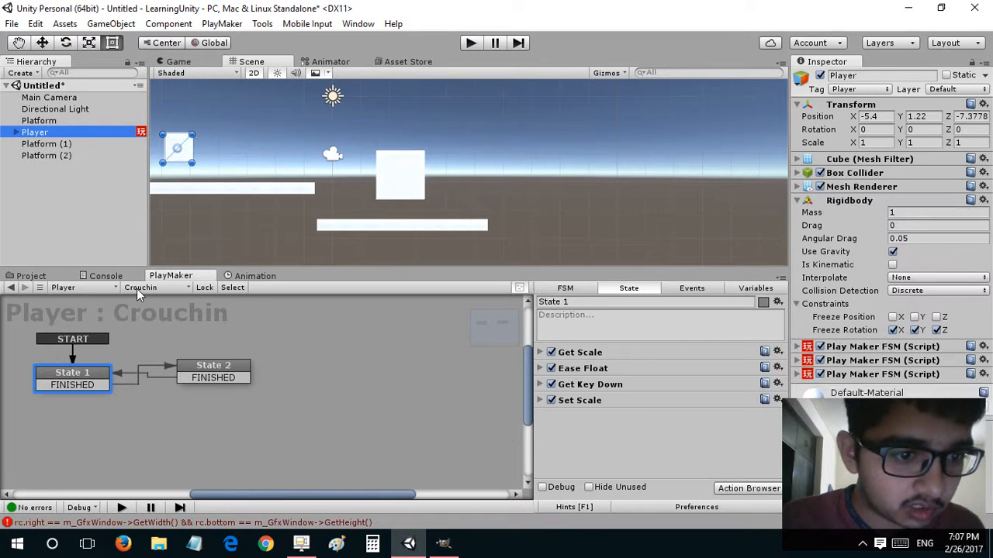
left_click(138, 288)
left_click(166, 316)
left_click(196, 374)
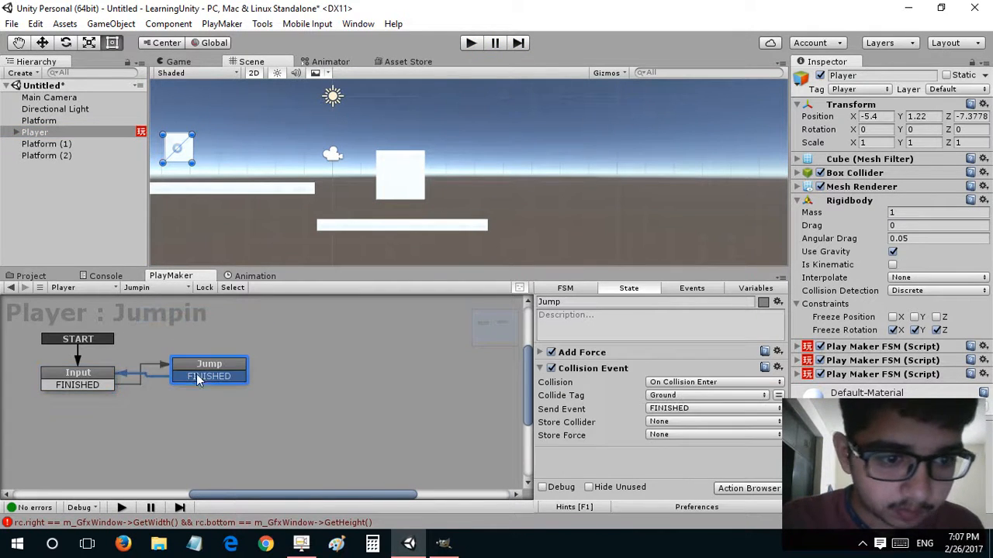
left_click(540, 353)
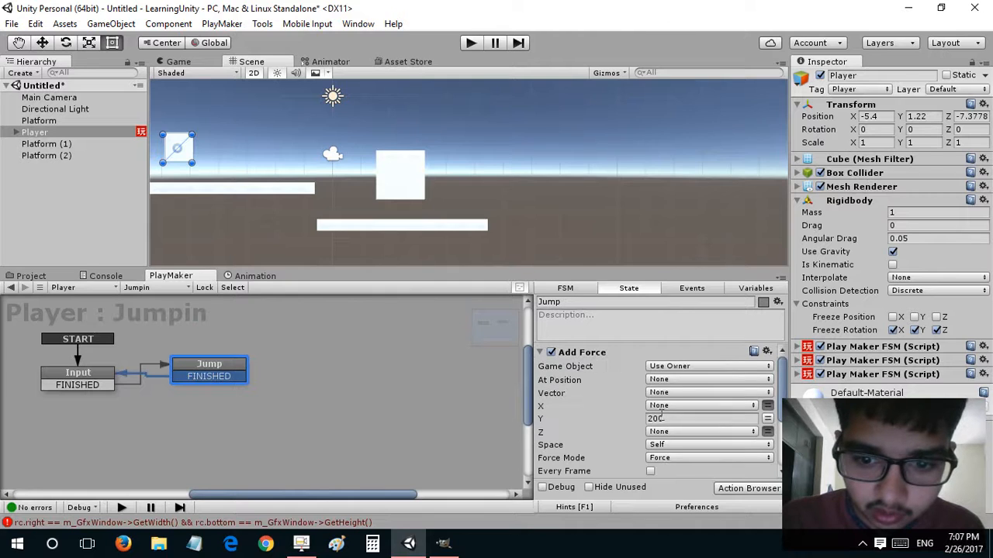
left_click(658, 419)
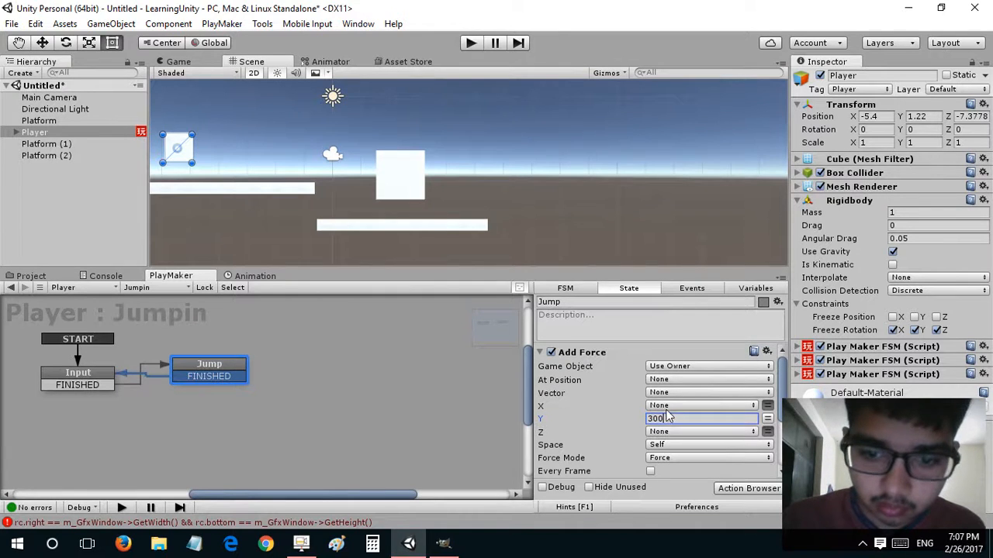
key("Return")
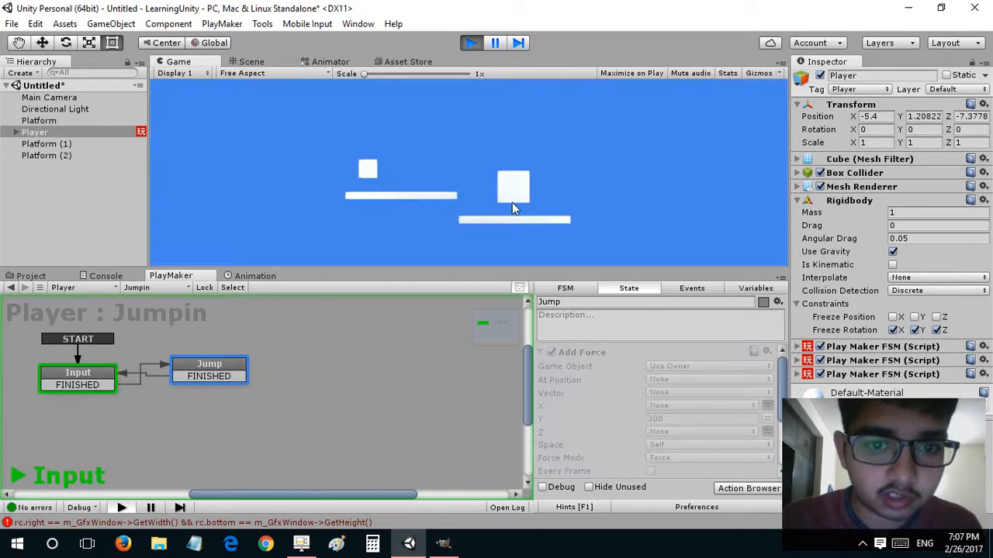
Run the game and test jumping the cube over the block and crouching through the gap beneath it.
key("space")
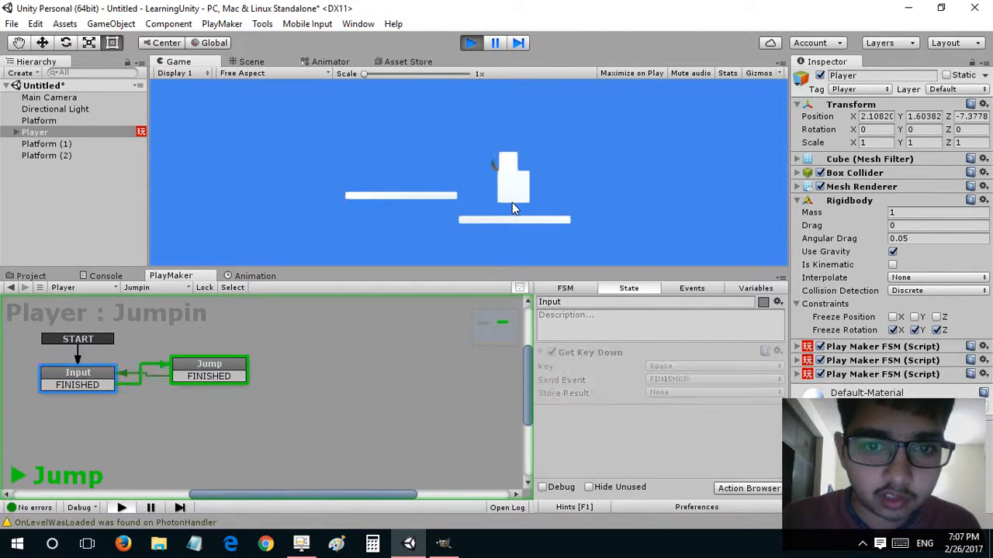
key("space")
key("Left")
key("space")
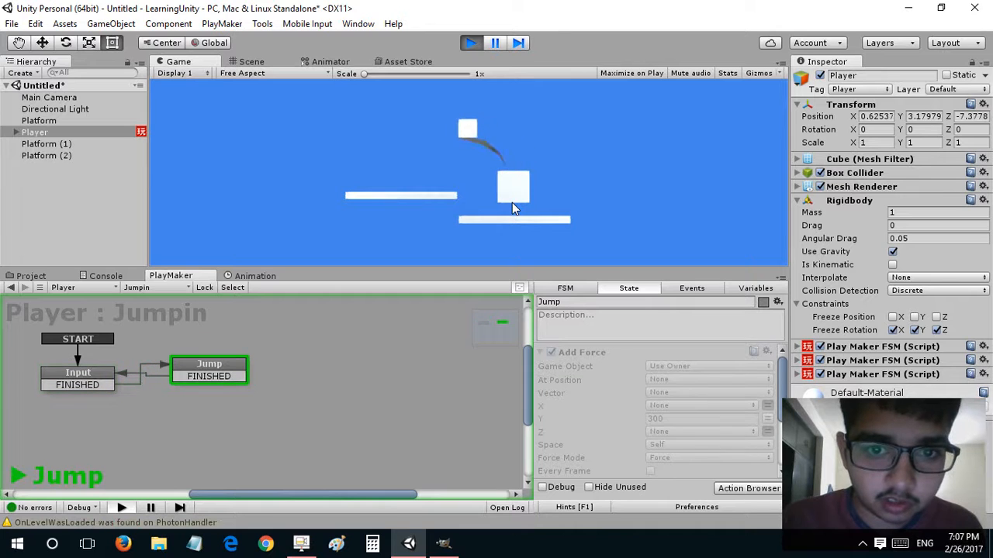
key("Right")
key("Down")
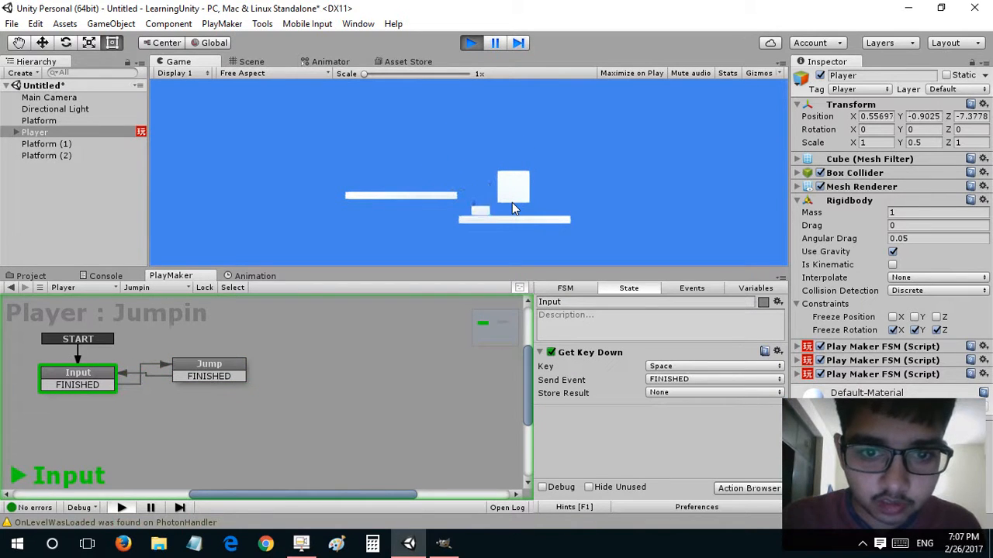
key("Right")
key("space")
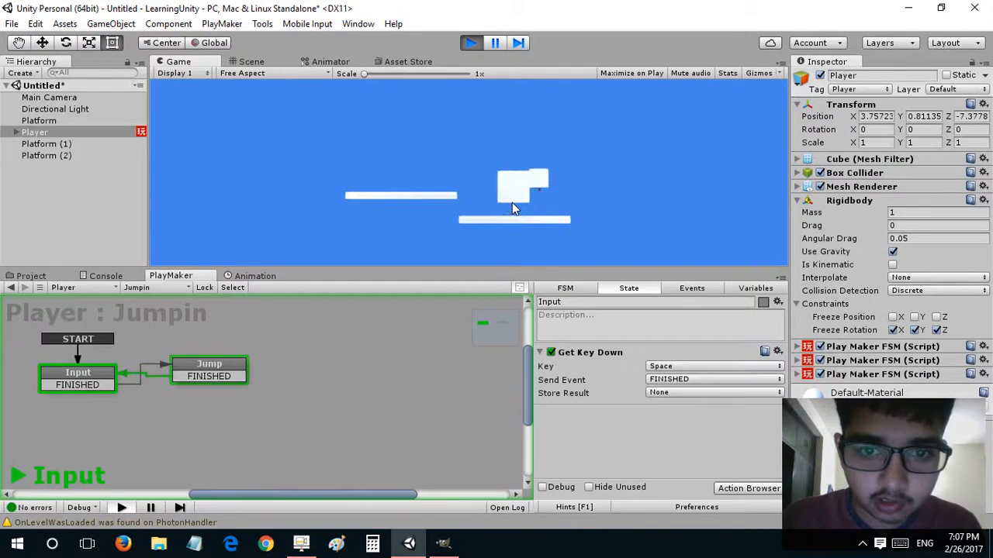
Test repeated jumps against the sides of the block to check when jumping resets, and stop the game.
key("space")
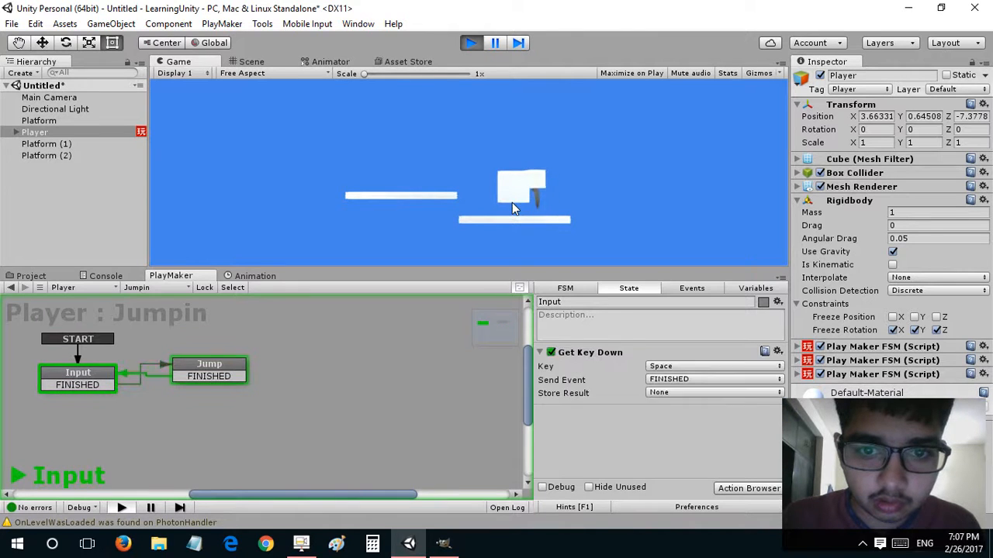
key("space")
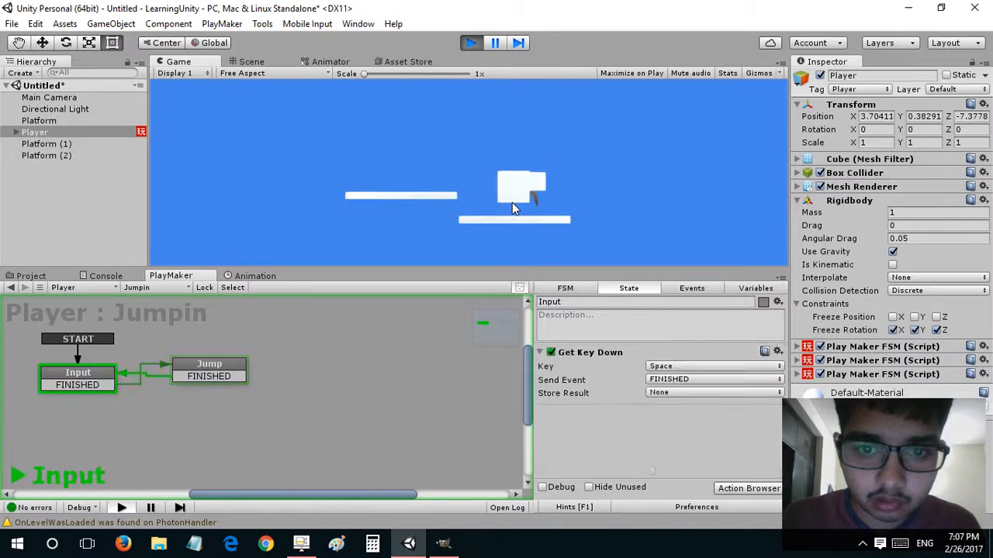
key("space")
key("space")
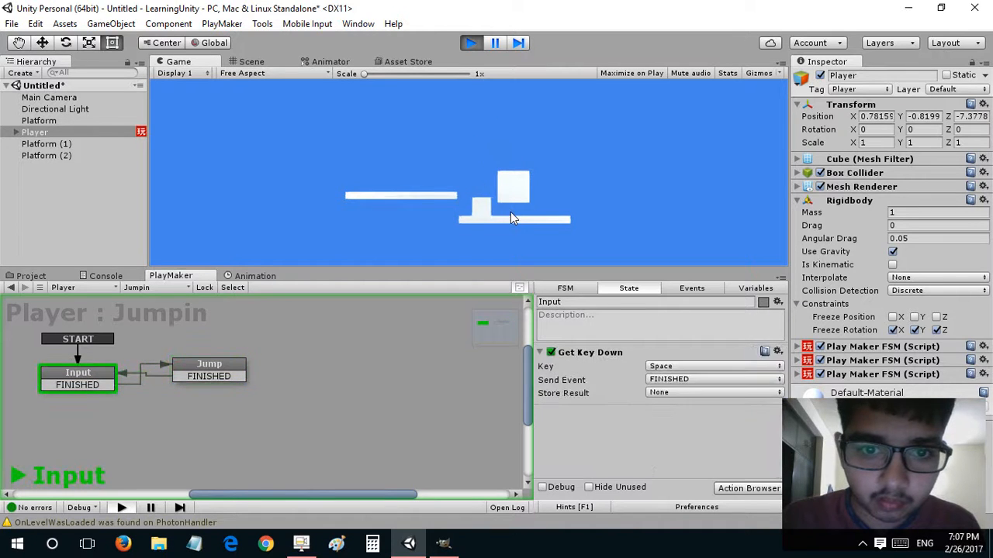
key("space")
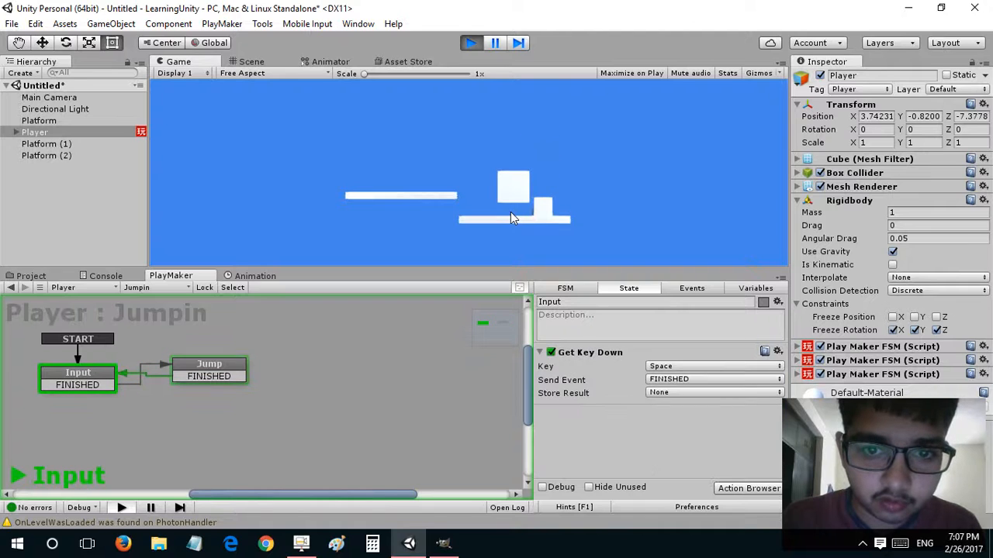
key("space")
key("space")
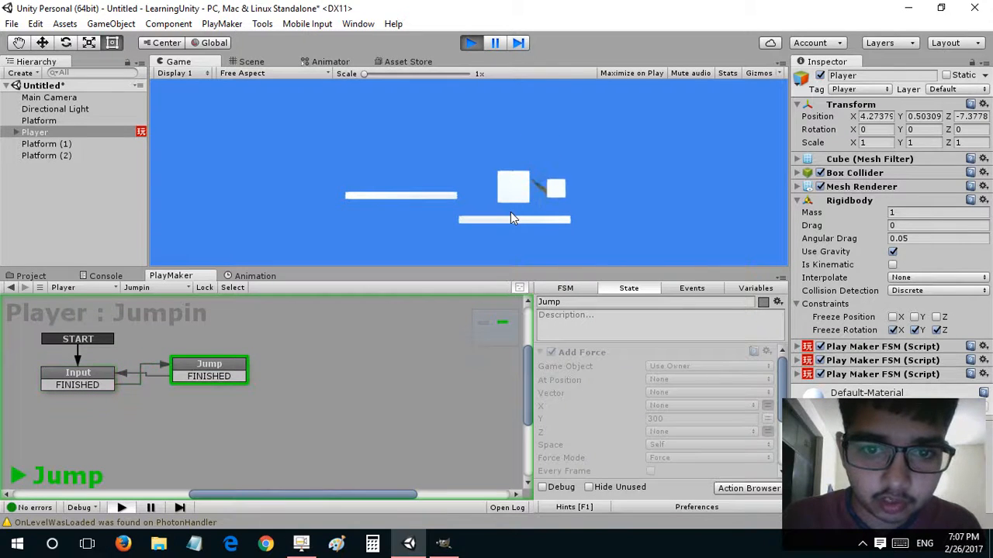
key("space")
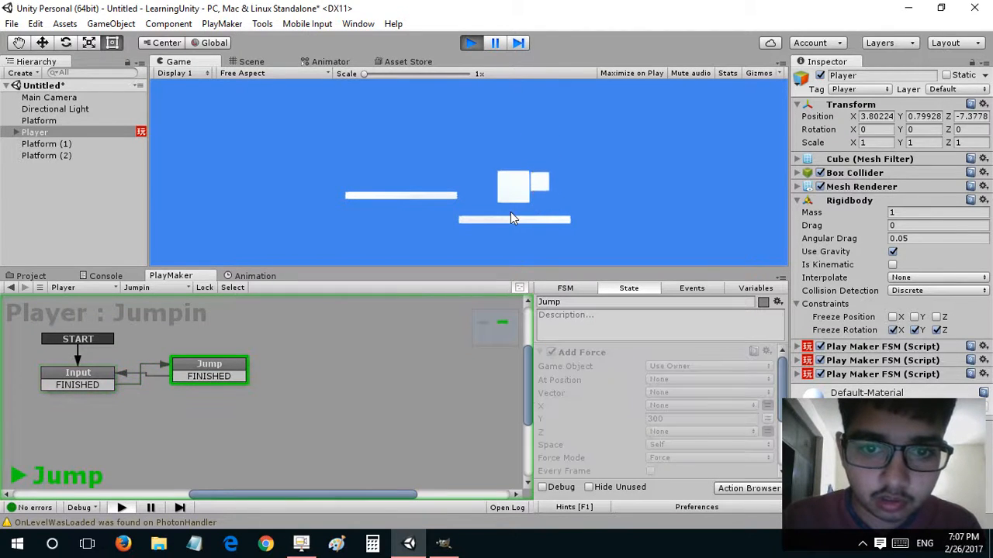
key("space")
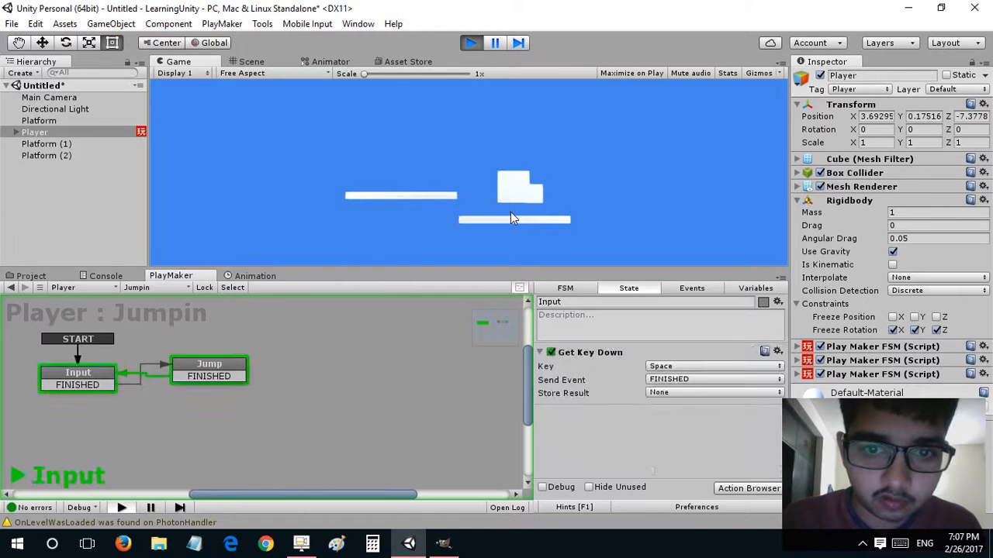
key("space")
left_click(471, 42)
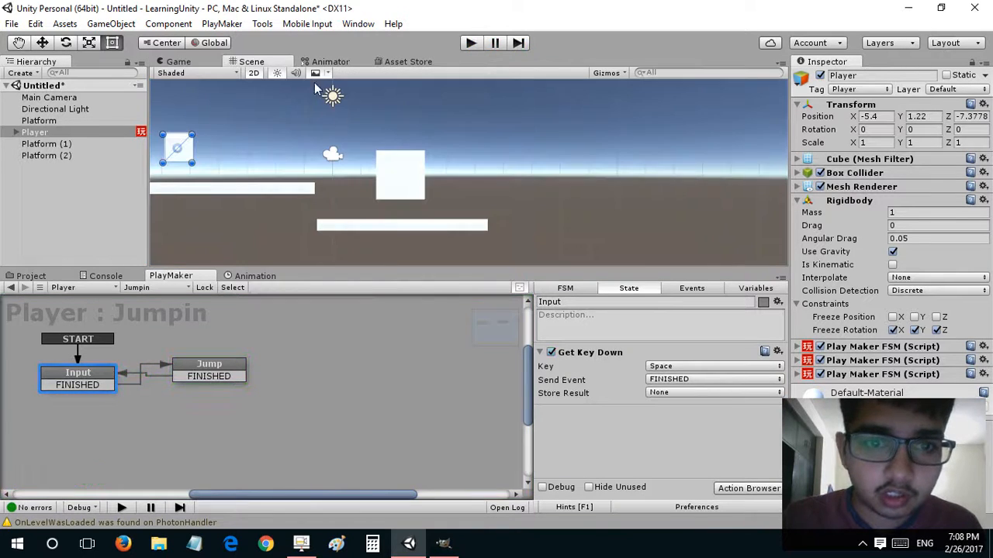
Set the tag of the block above the lower platform to Untagged and widen the block on its right side to about 2.33.
left_click(411, 182)
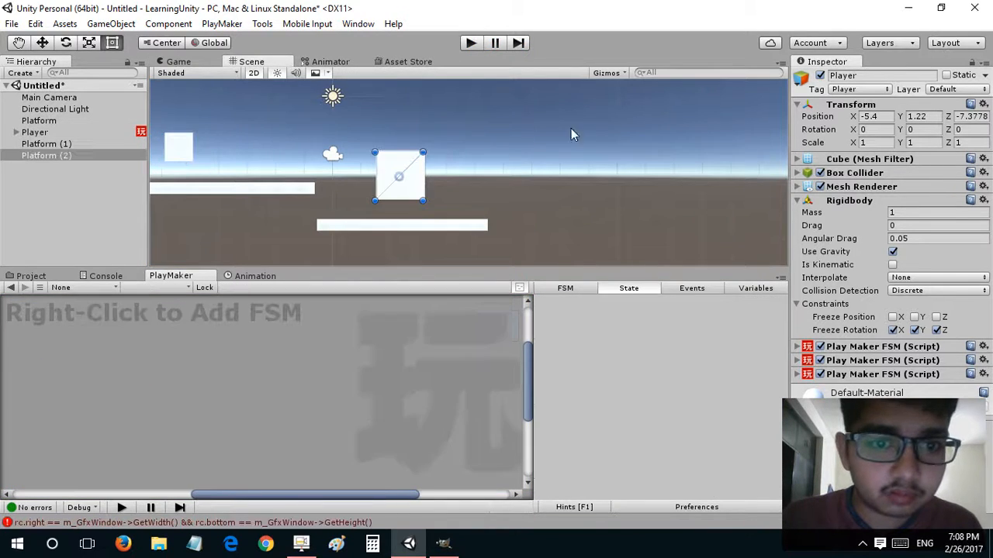
left_click(857, 89)
left_click(867, 106)
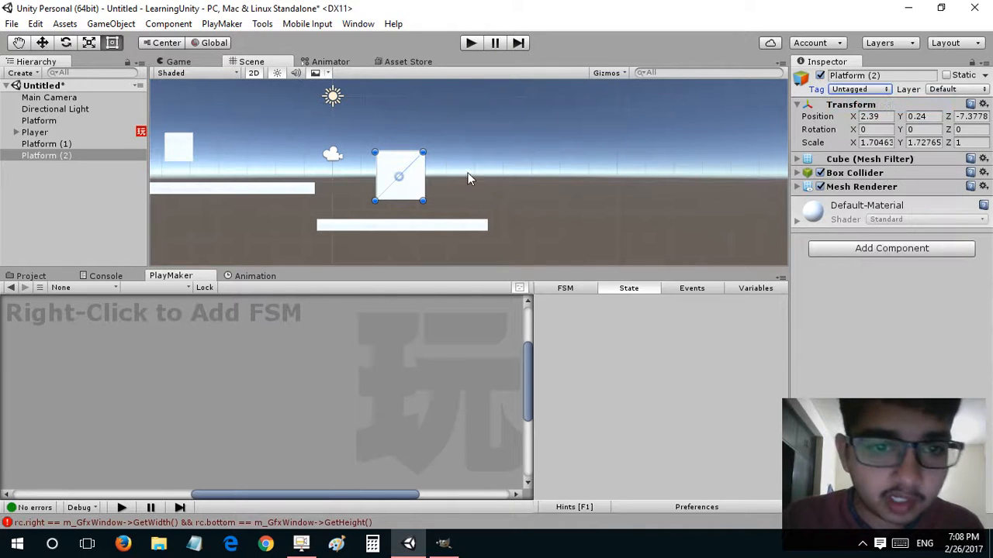
scroll(455, 172, "up", 2)
left_click_drag(414, 174, 437, 174)
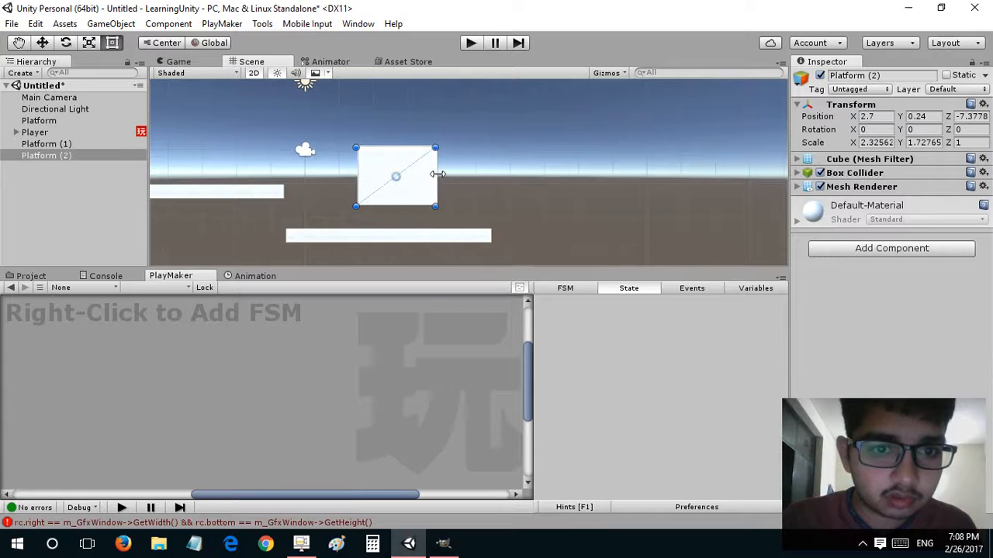
left_click(42, 158)
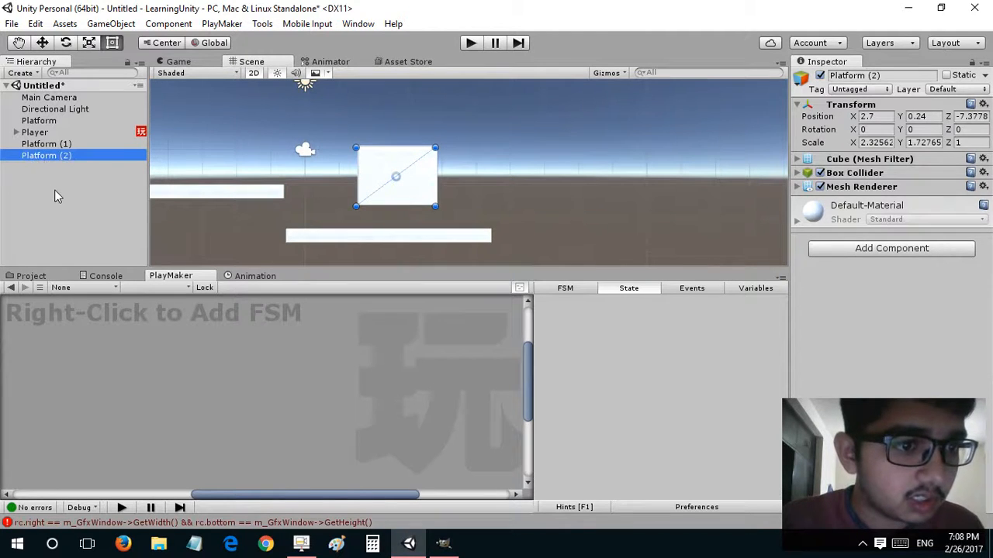
left_click(57, 196)
left_click(49, 156)
right_click(49, 156)
mouse_move(81, 297)
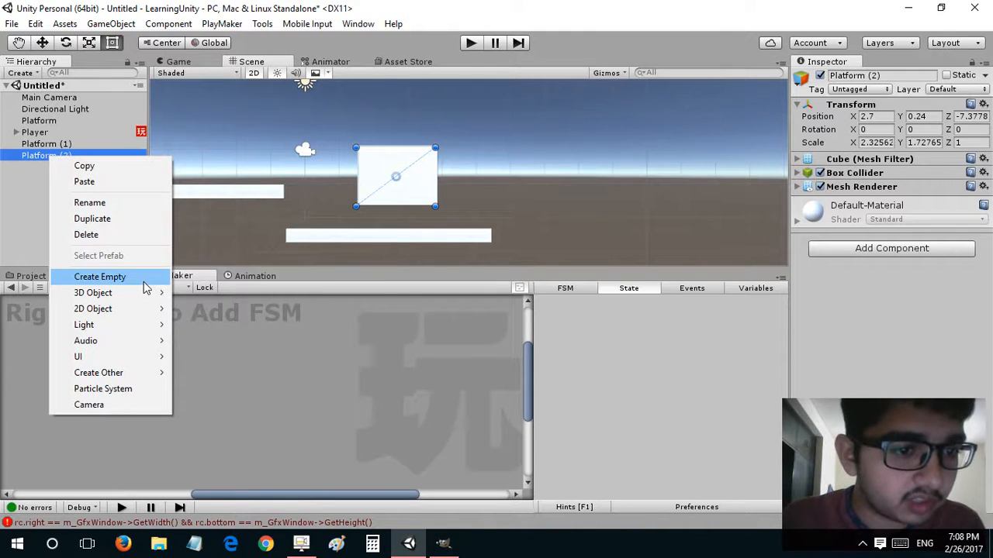
left_click(862, 543)
right_click(818, 514)
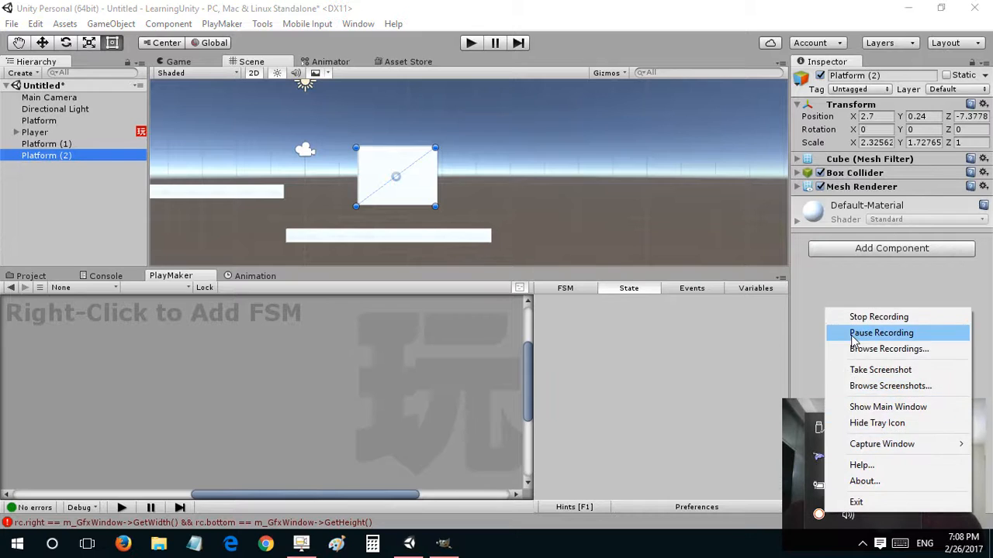
left_click(853, 333)
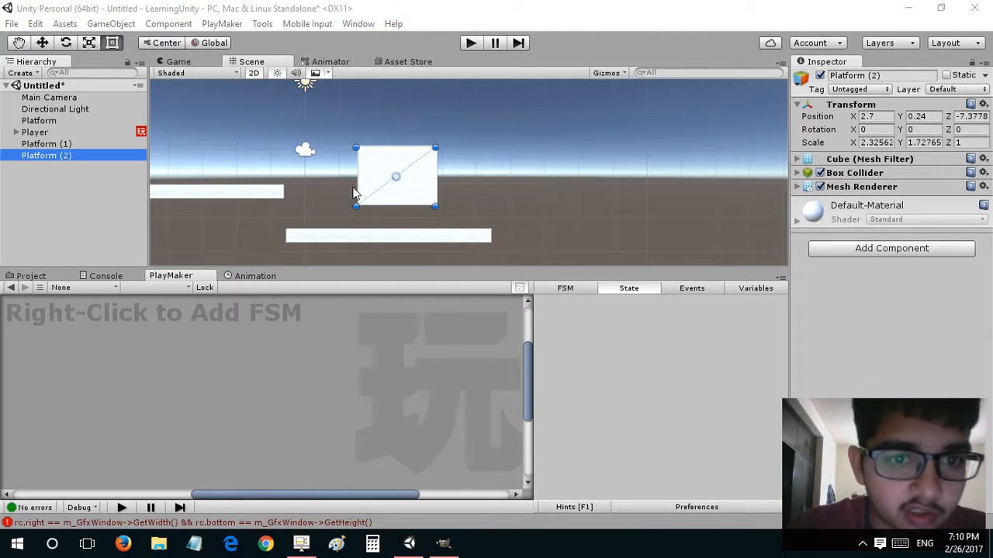
Switch to GIMP and create a new image 50 px wide and 50 px high.
left_click(443, 543)
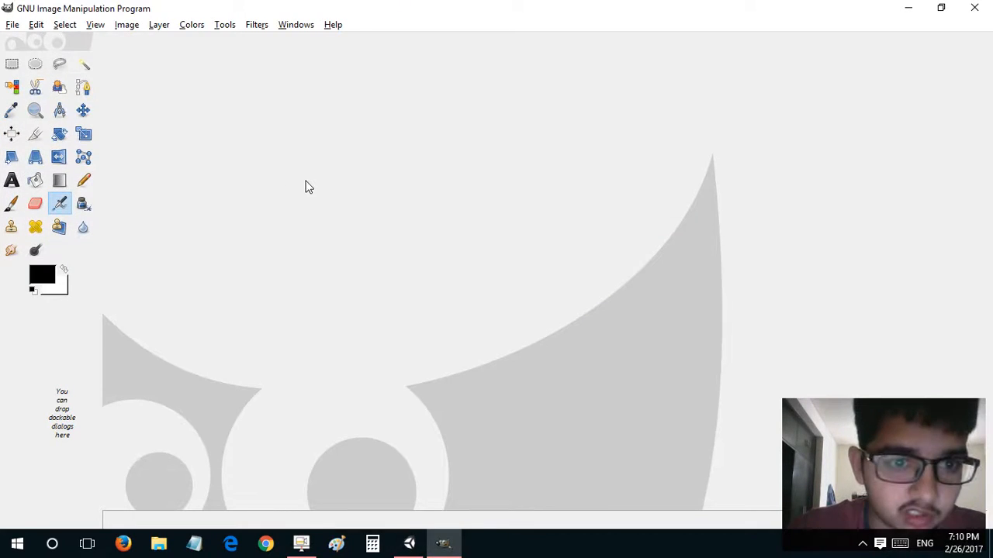
left_click(11, 24)
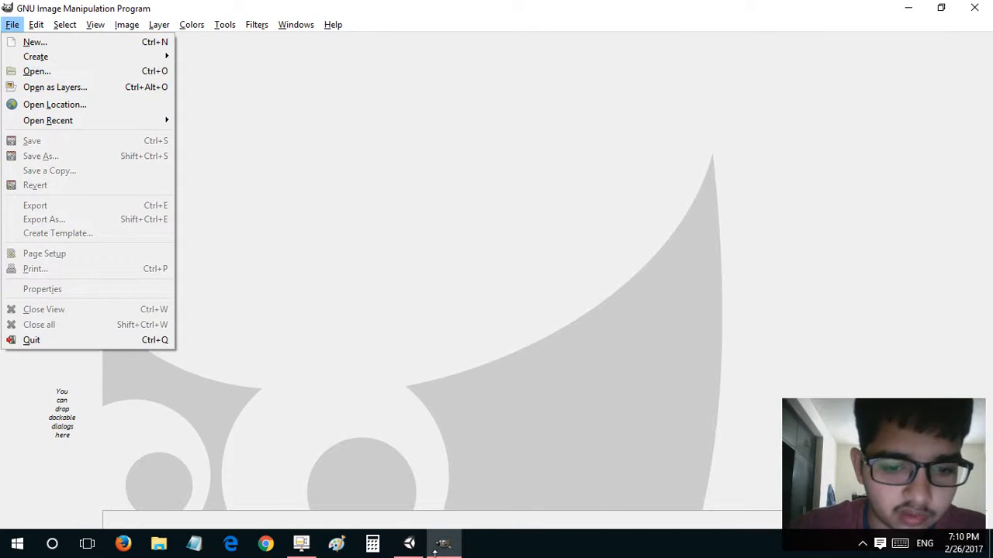
left_click(419, 505)
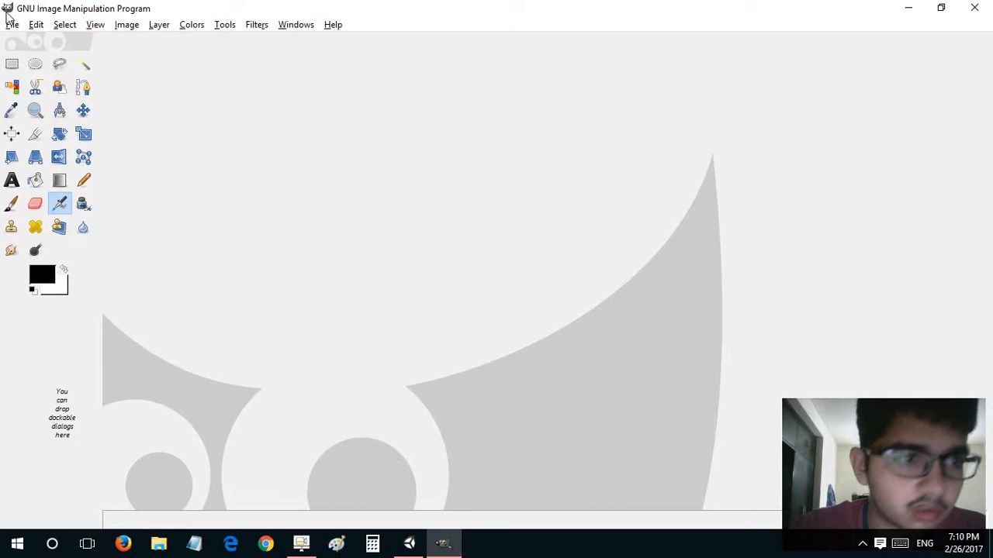
left_click(11, 25)
left_click(25, 43)
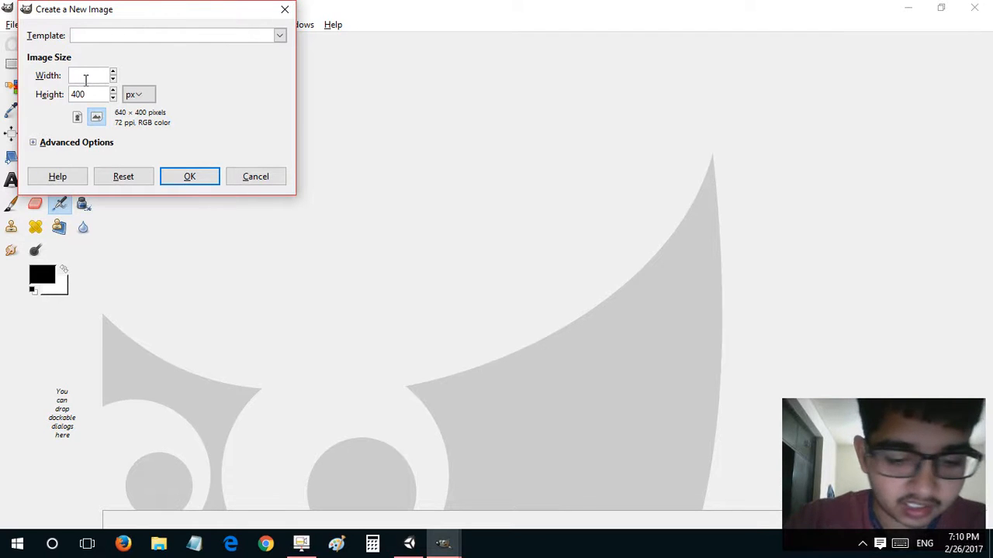
key("Tab")
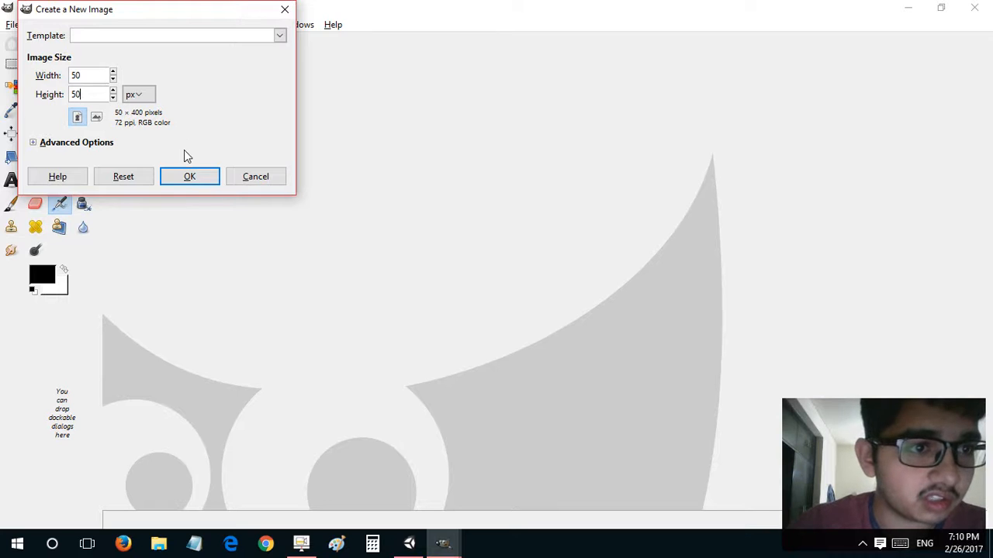
left_click(190, 177)
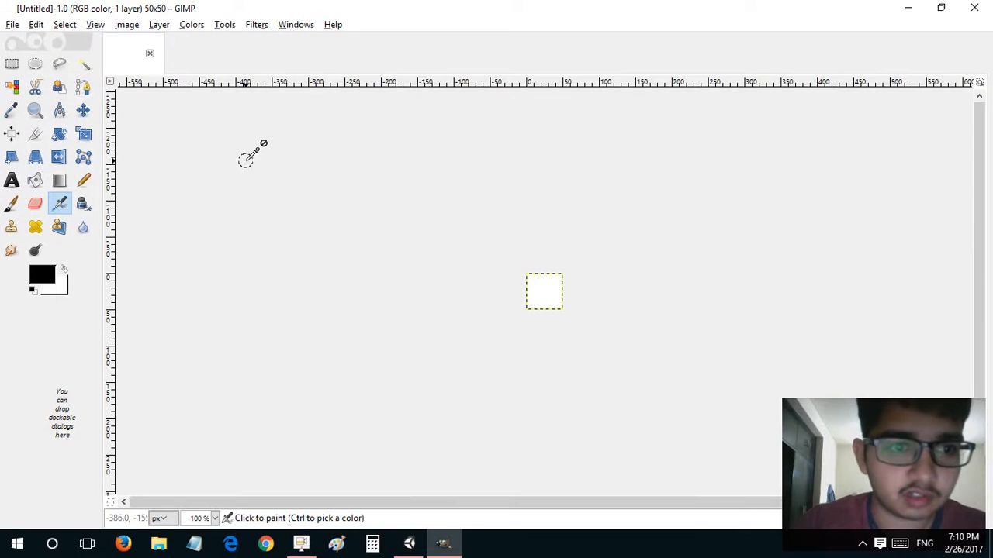
Try a freehand black Pencil stroke on the enlarged canvas and undo it.
scroll(248, 161, "down", 5, "ctrl")
scroll(248, 161, "up", 6, "ctrl")
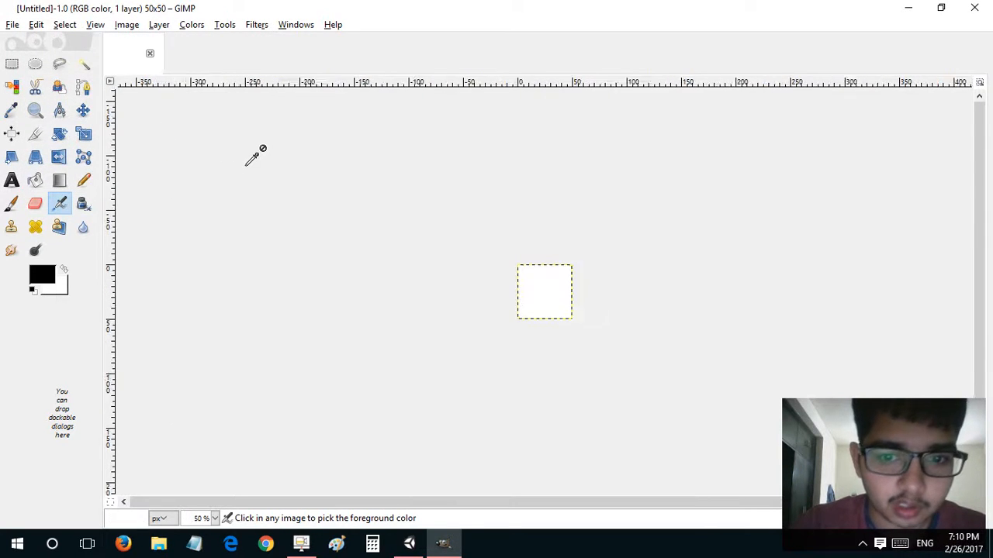
scroll(255, 156, "up", 5, "ctrl")
scroll(605, 317, "down", 1, "ctrl")
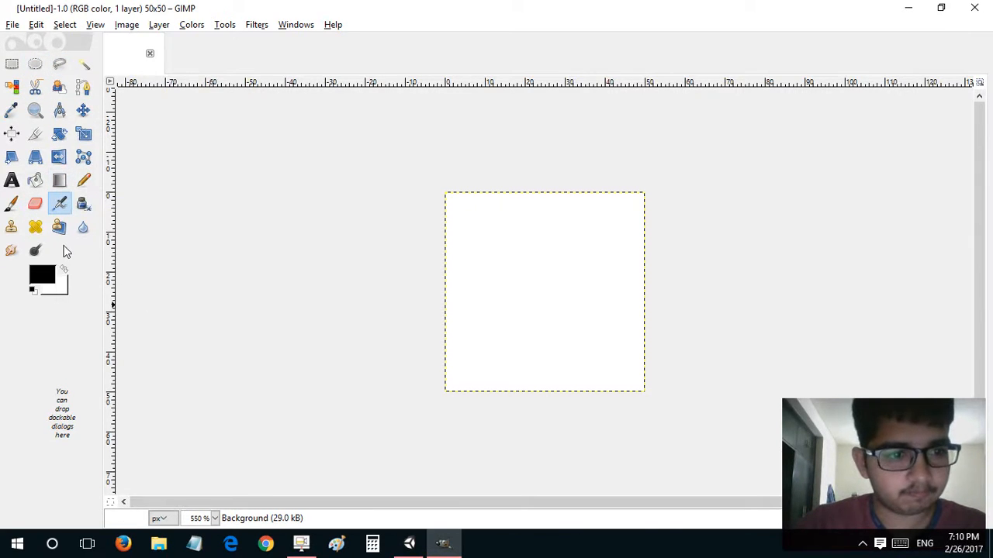
left_click(83, 182)
left_click_drag(541, 224, 520, 294)
key("ctrl+z")
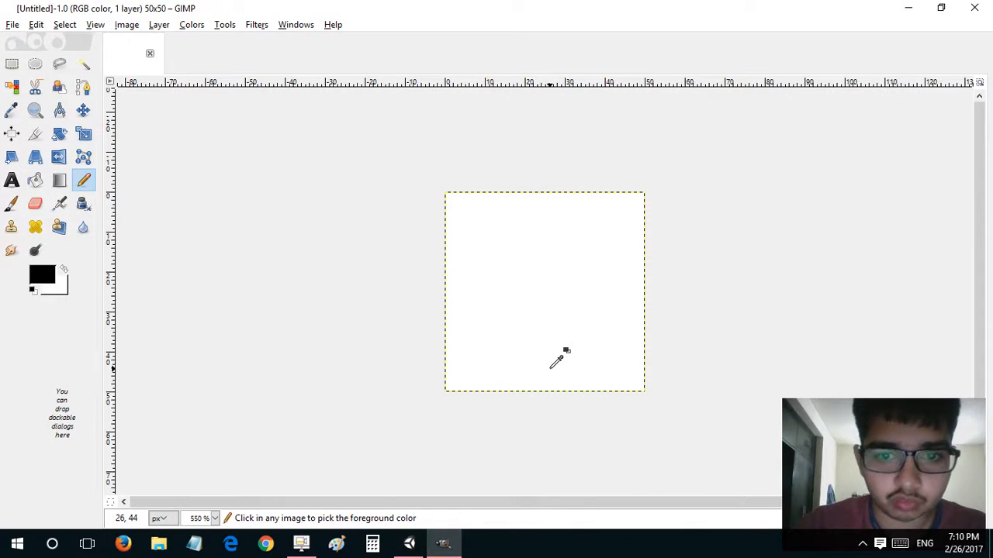
Choose the Pencil tool and open the Brushes dialog.
left_click(83, 185)
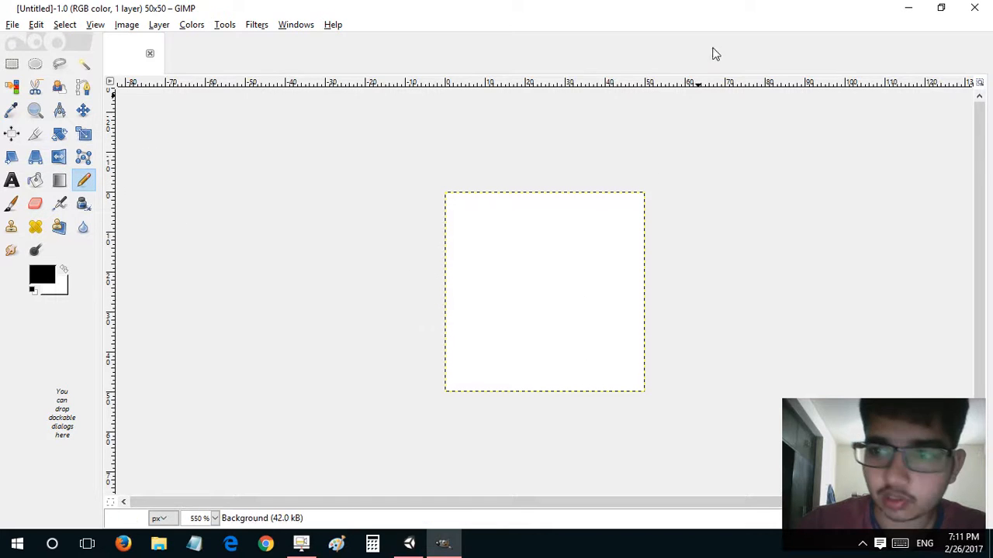
left_click(291, 28)
mouse_move(341, 41)
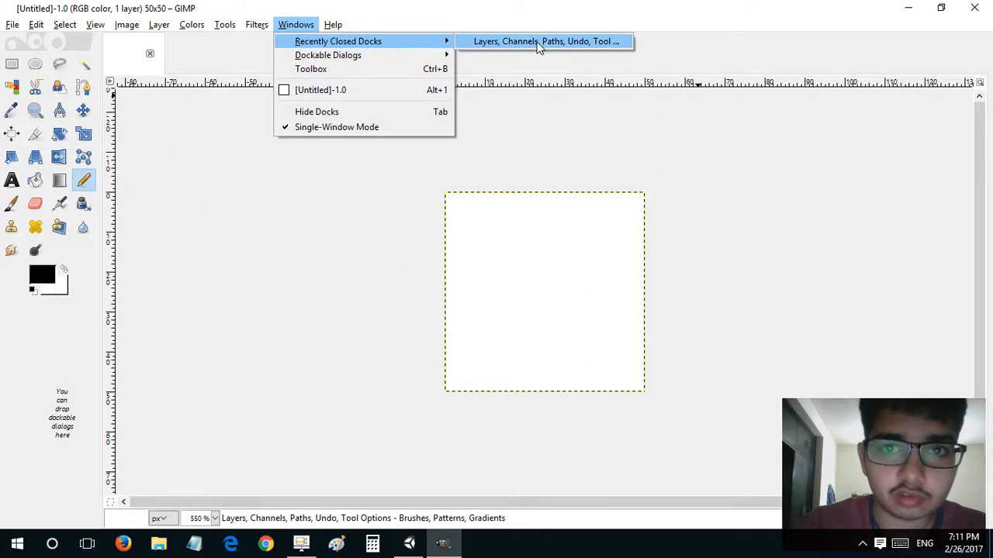
mouse_move(410, 55)
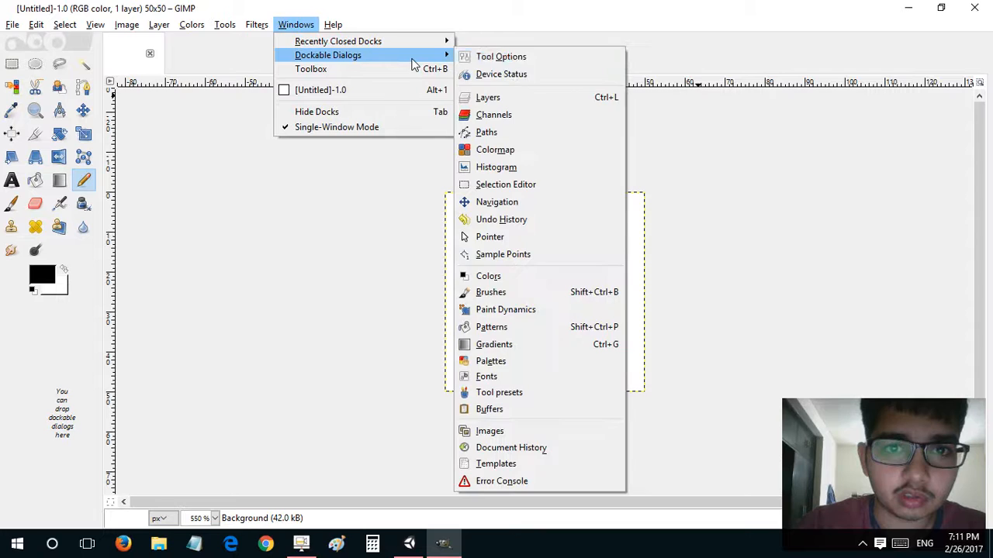
left_click(492, 292)
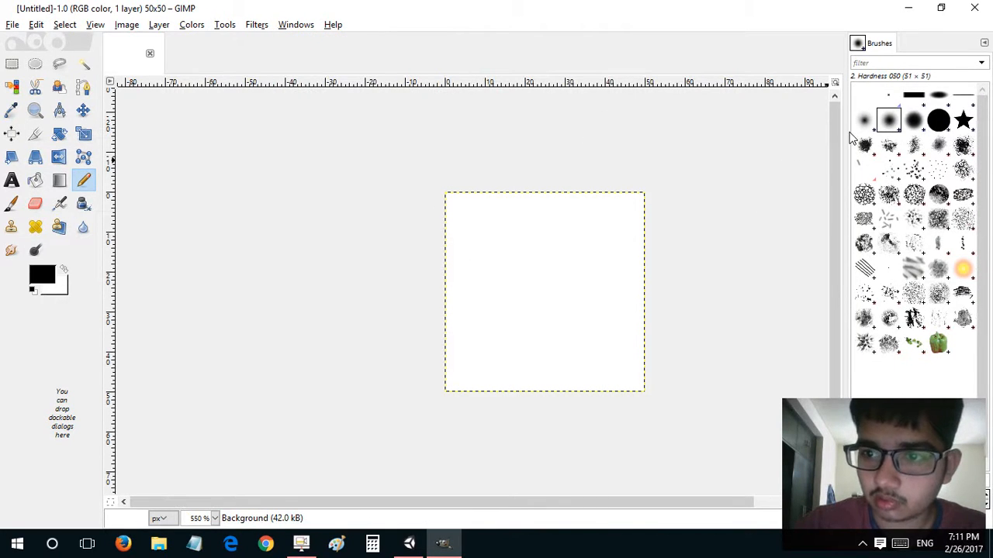
Try black Pencil marks on the canvas with the 1. Pixel brush and undo them.
left_click(887, 96)
left_click_drag(539, 219, 543, 334)
key("ctrl+z")
left_click(535, 293)
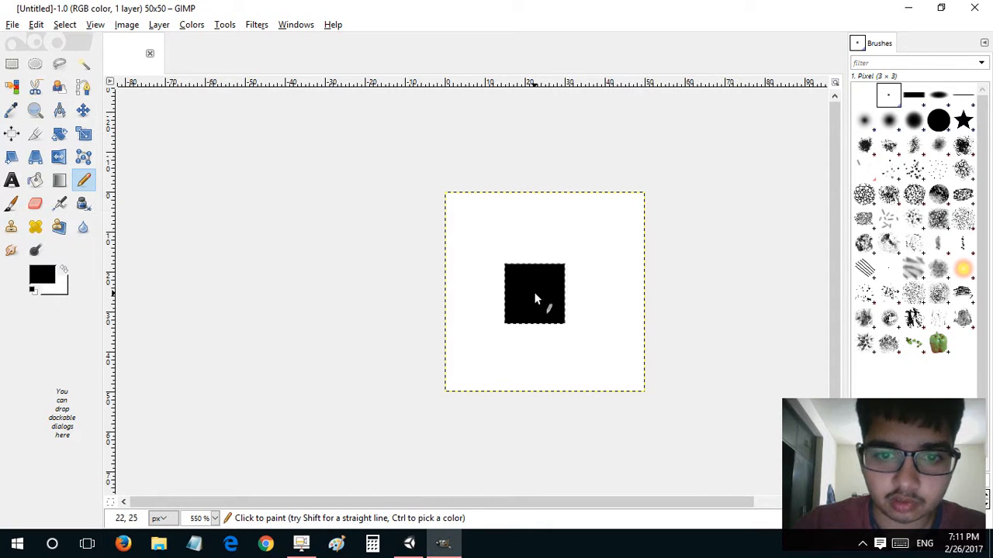
key("ctrl+z")
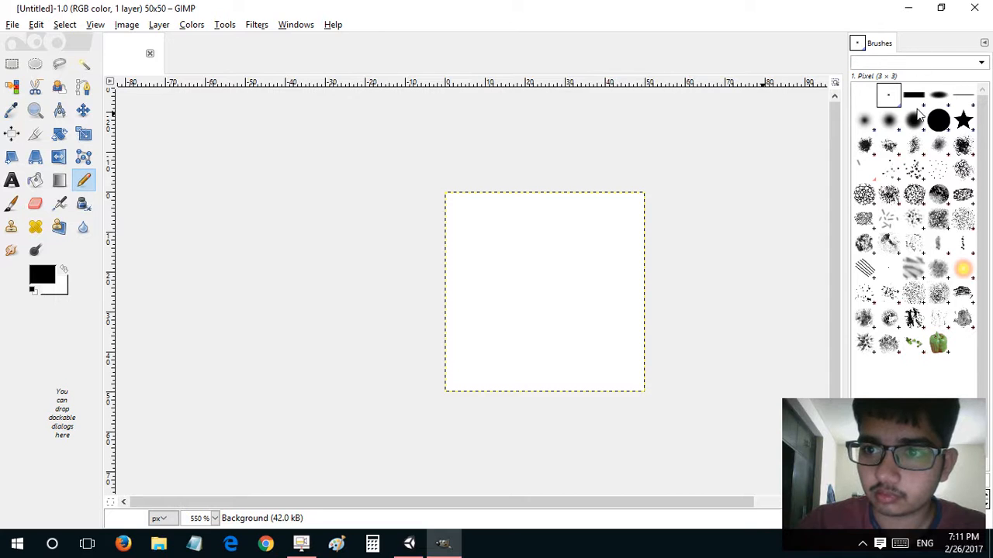
Open the Tool presets dialog.
left_click(291, 25)
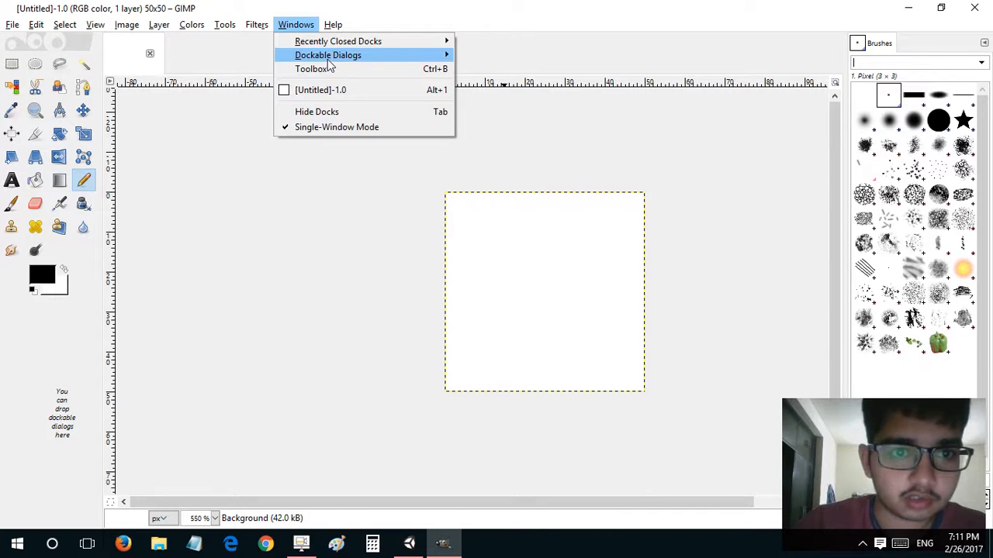
mouse_move(329, 55)
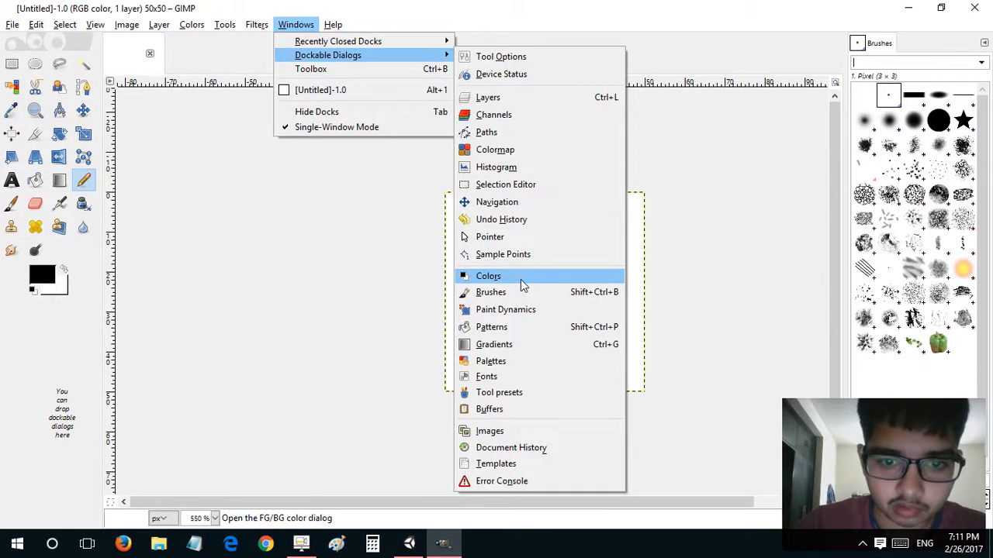
left_click(535, 393)
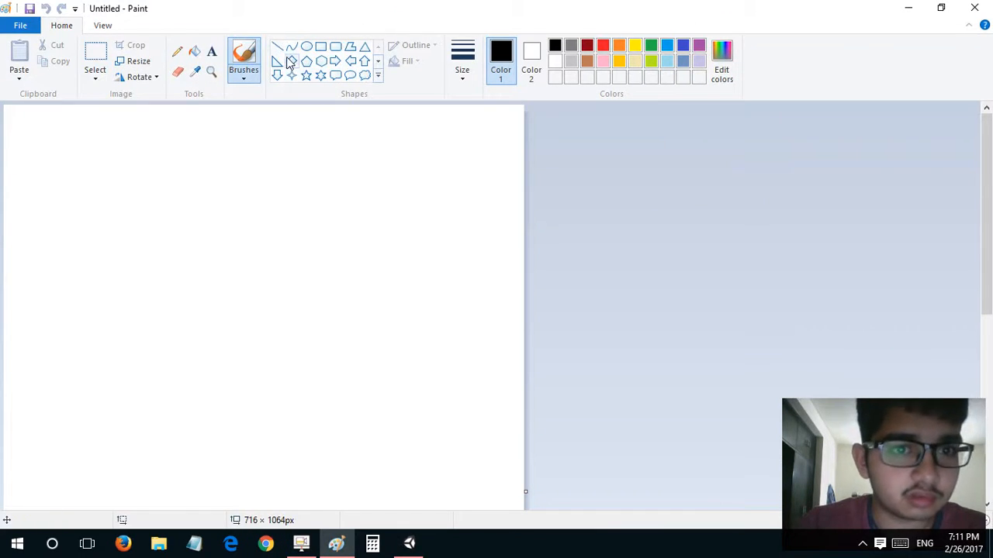
In Paint, draw a black triangle outline about 366 × 404 px and move it near the top centre of the page.
left_click(365, 47)
mouse_move(200, 200)
left_mouse_down()
mouse_move(442, 498)
mouse_move(465, 490)
left_mouse_up()
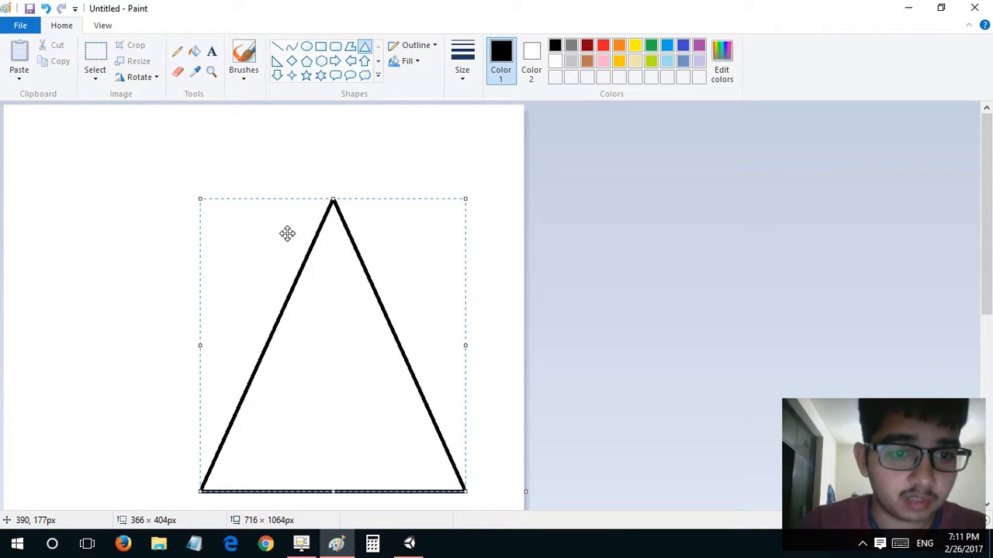
left_click_drag(361, 369, 283, 314)
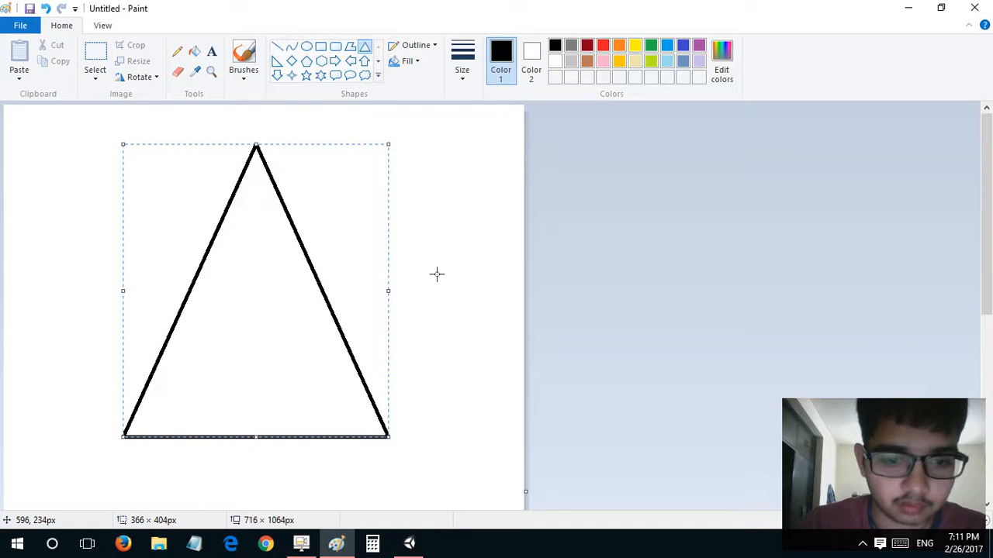
Shorten the canvas from its lower edge to just below the triangle, making it about 716 × 520 px.
scroll(437, 273, "down", 2, "ctrl")
scroll(298, 247, "up", 1, "ctrl")
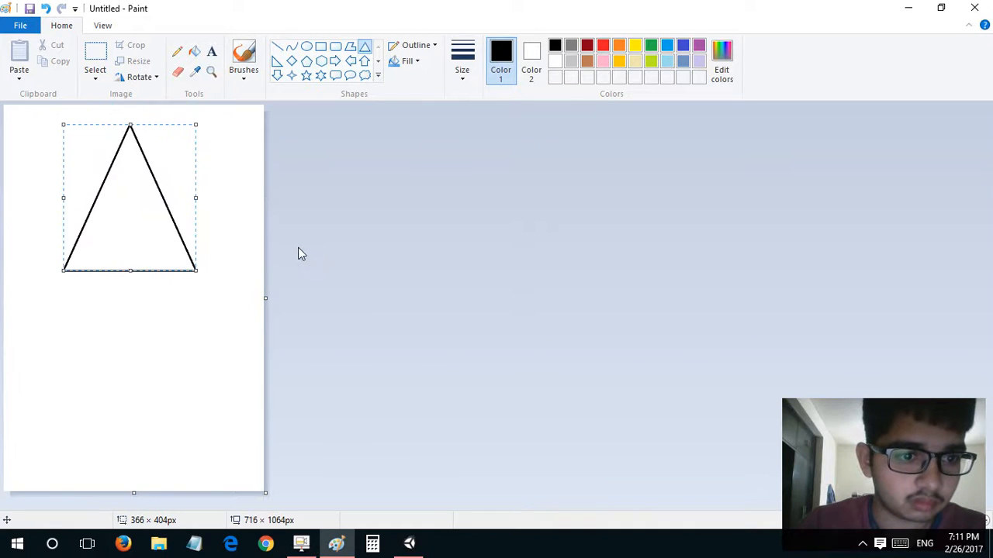
scroll(298, 254, "down", 1, "ctrl")
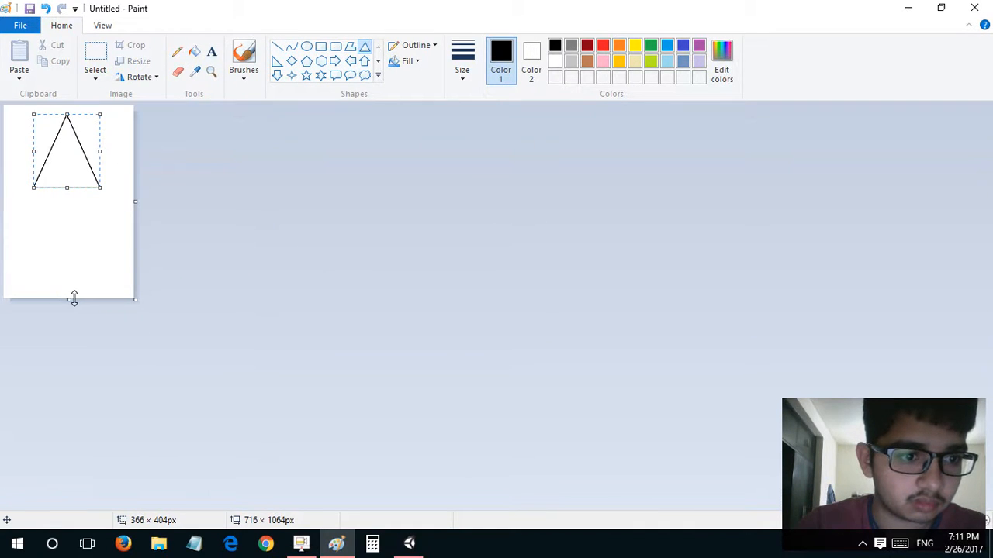
left_click_drag(74, 299, 93, 200)
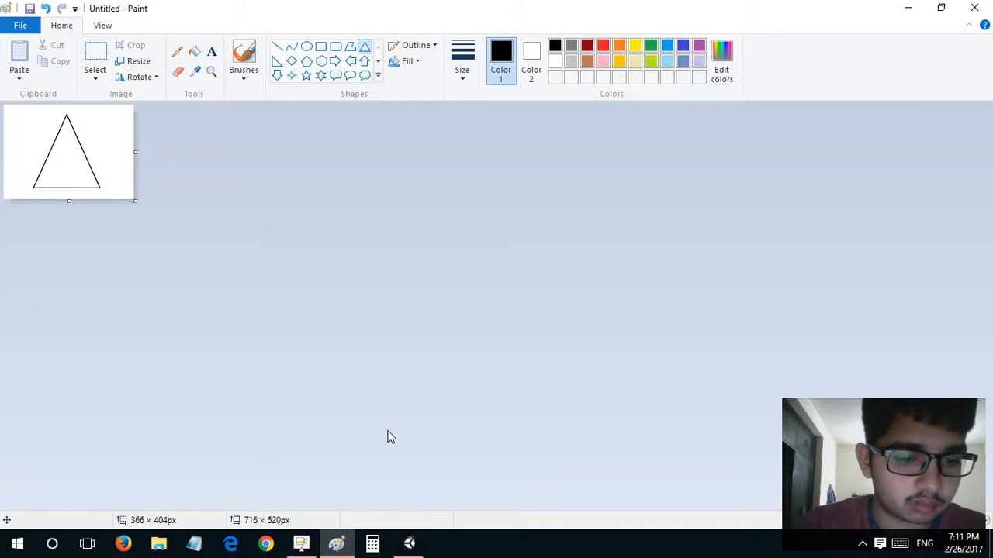
Launch paint.net from the desktop.
key("super+d")
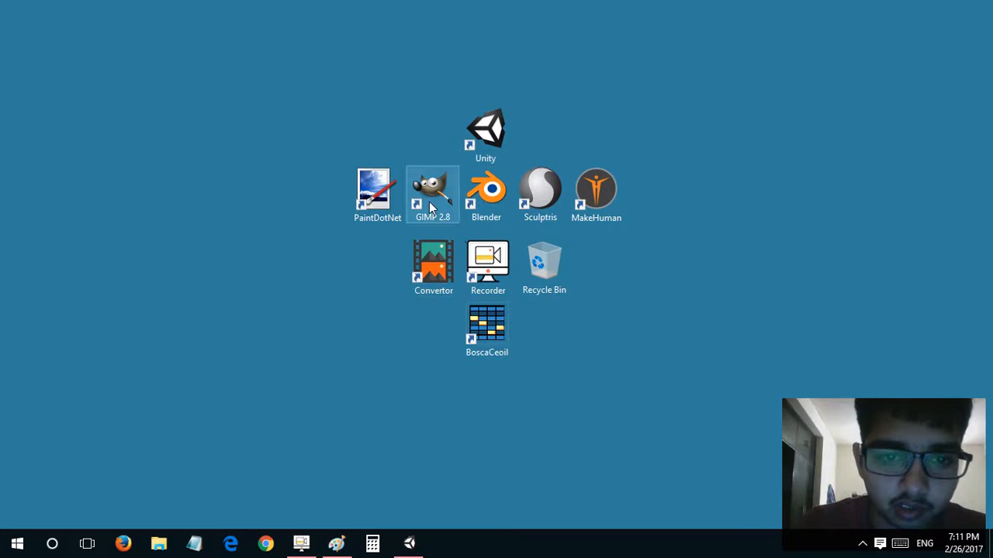
left_click(390, 202)
left_click_drag(215, 244, 226, 278)
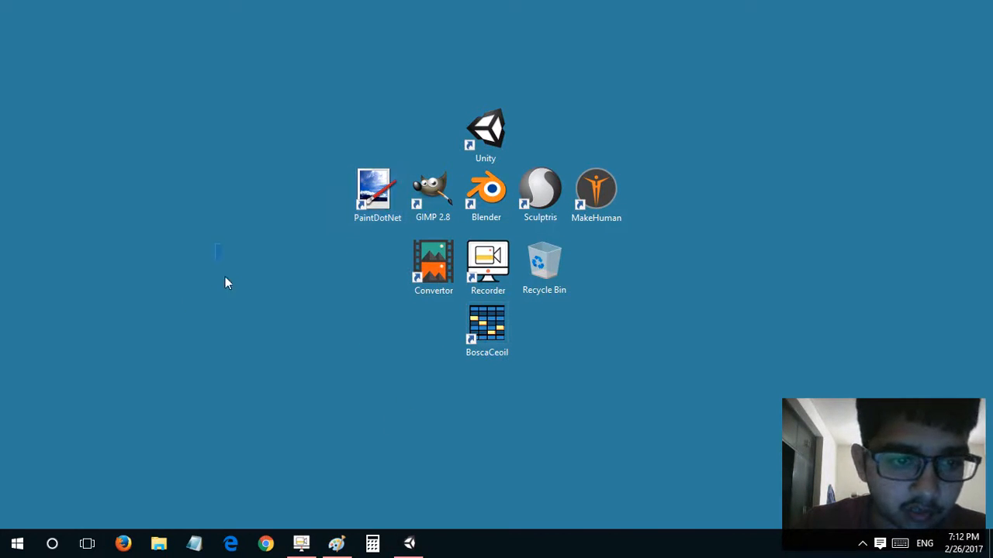
Return to Paint and fill the inside of the triangle with black.
key("alt+Tab")
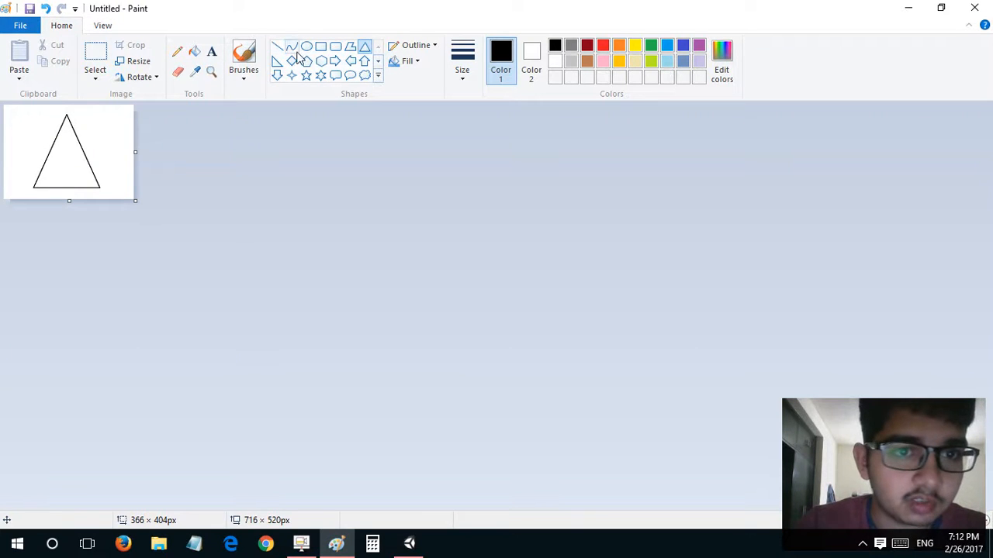
left_click(194, 53)
left_click(69, 161)
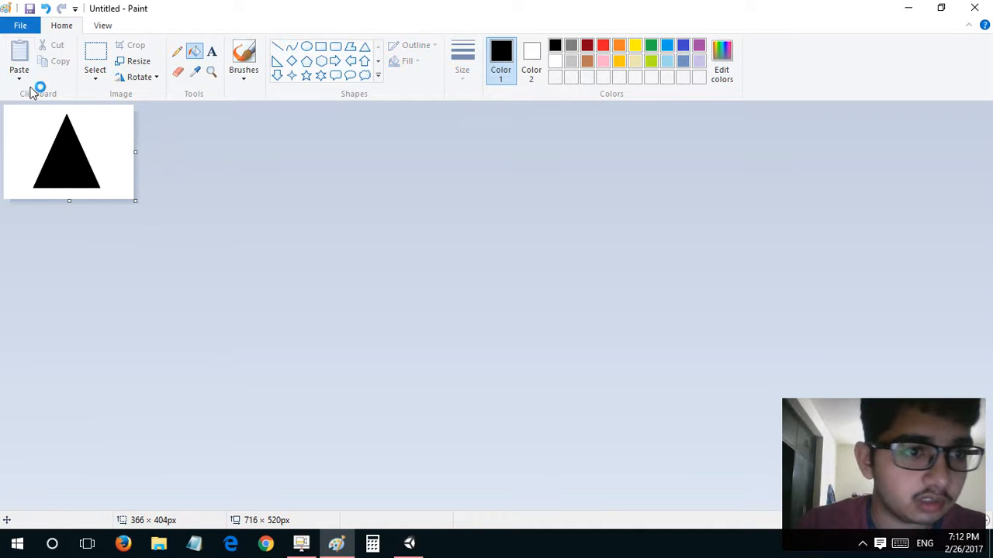
key("alt+Tab")
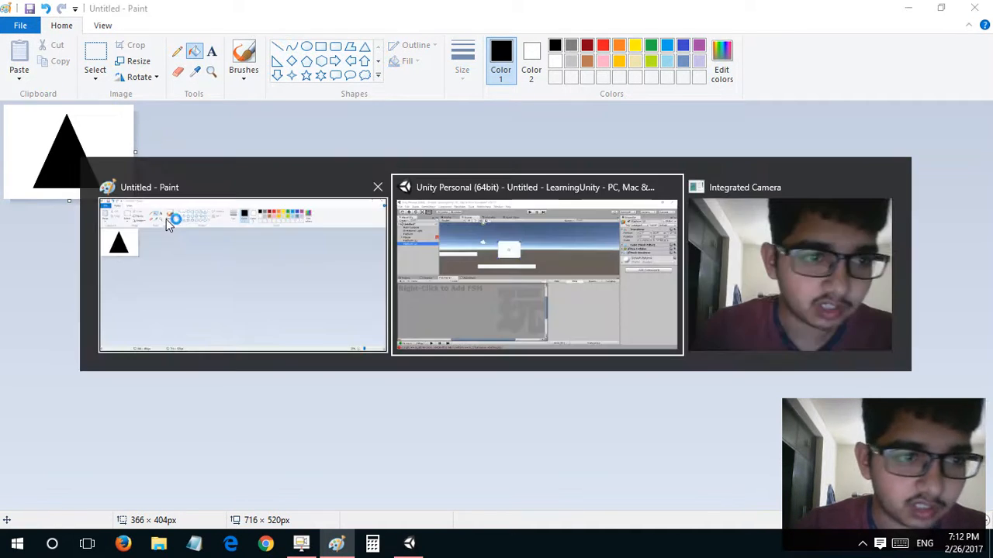
left_click(369, 229)
key("alt+Tab")
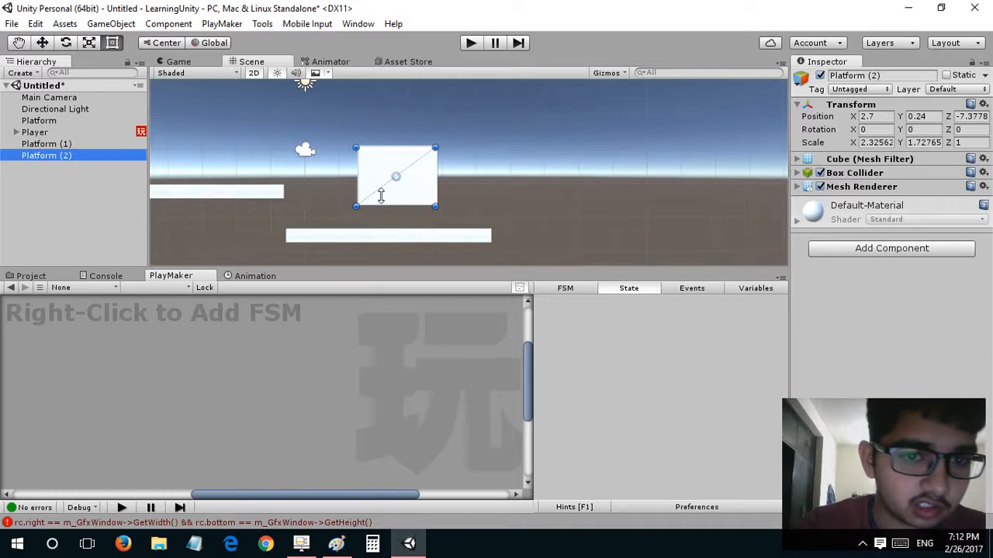
key("alt+Tab")
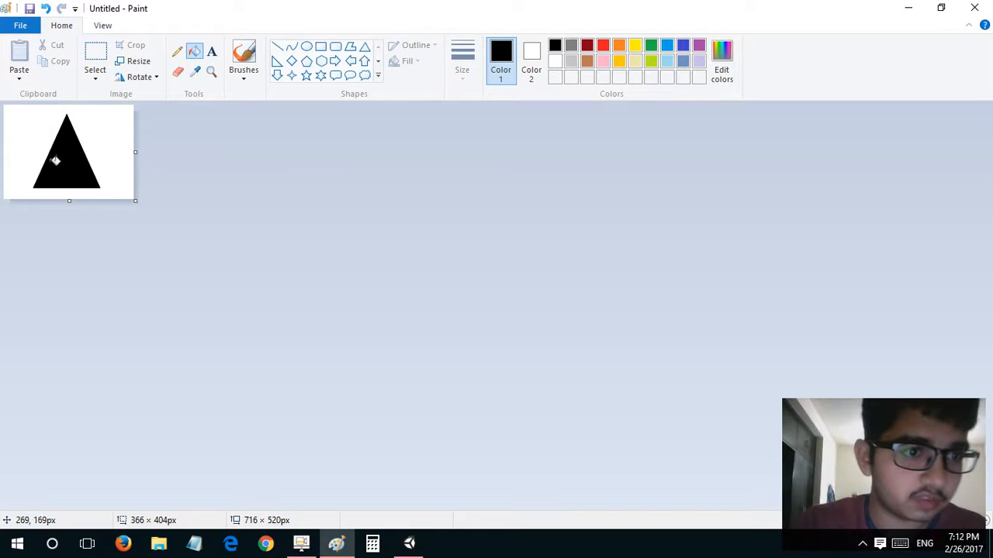
Begin saving the drawing under a new name and browse Stuff (E:) to the Editor folder inside Unity 5.4.2.
left_click(22, 24)
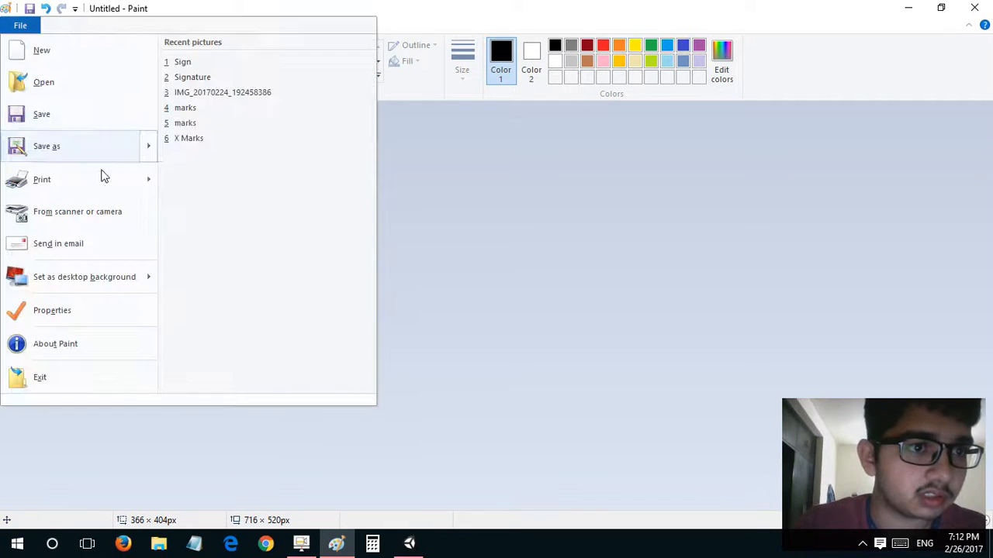
left_click(69, 154)
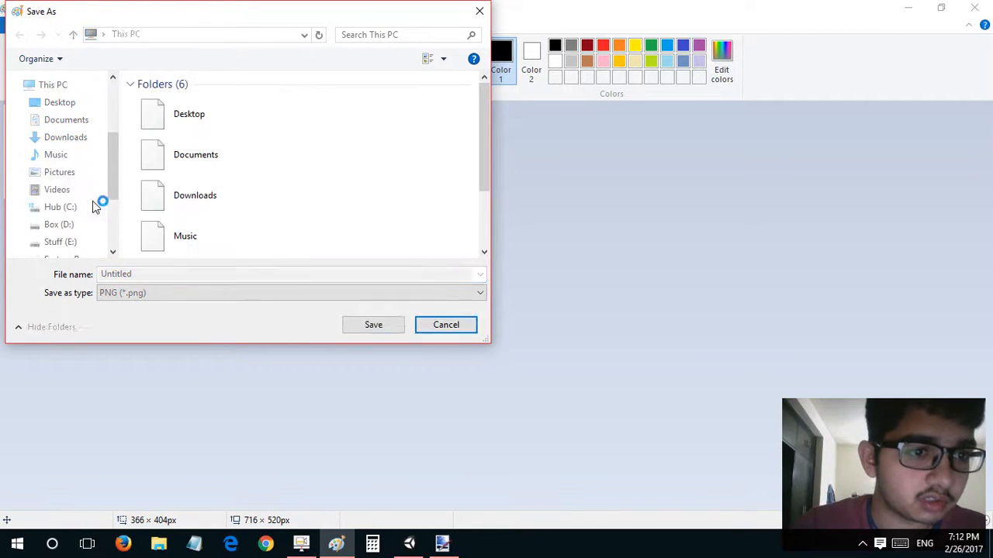
left_click(62, 241)
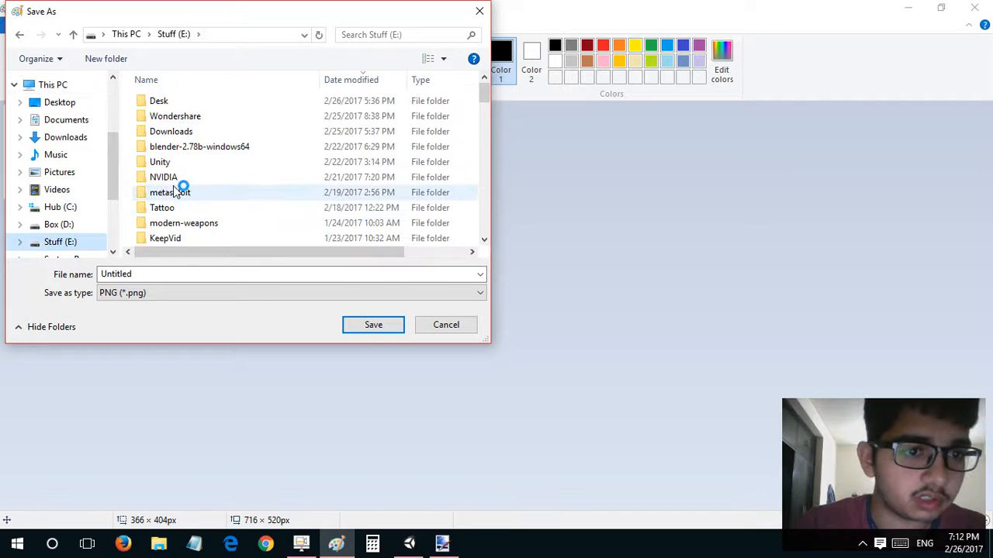
left_click(183, 194)
scroll(183, 194, "down", 8)
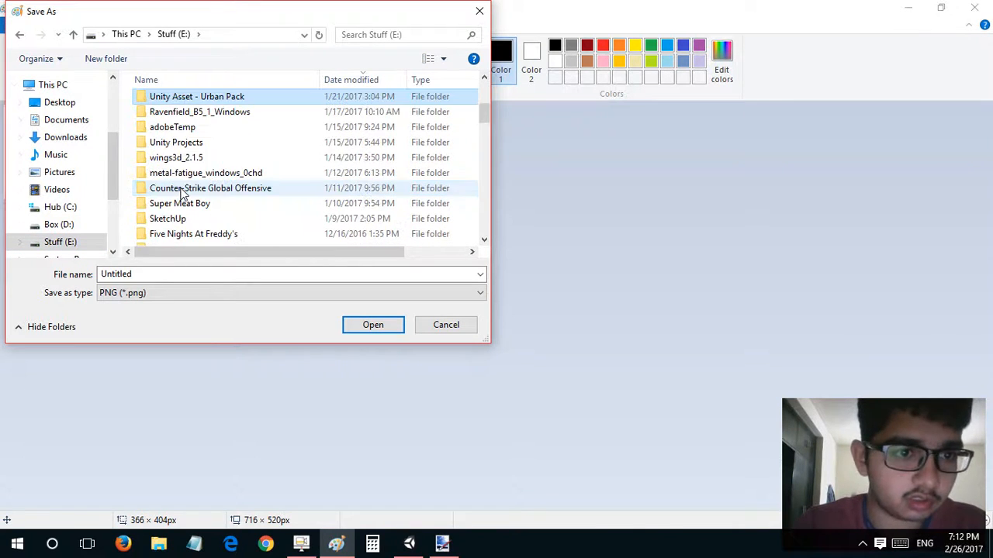
scroll(185, 164, "down", 4)
left_click(177, 129)
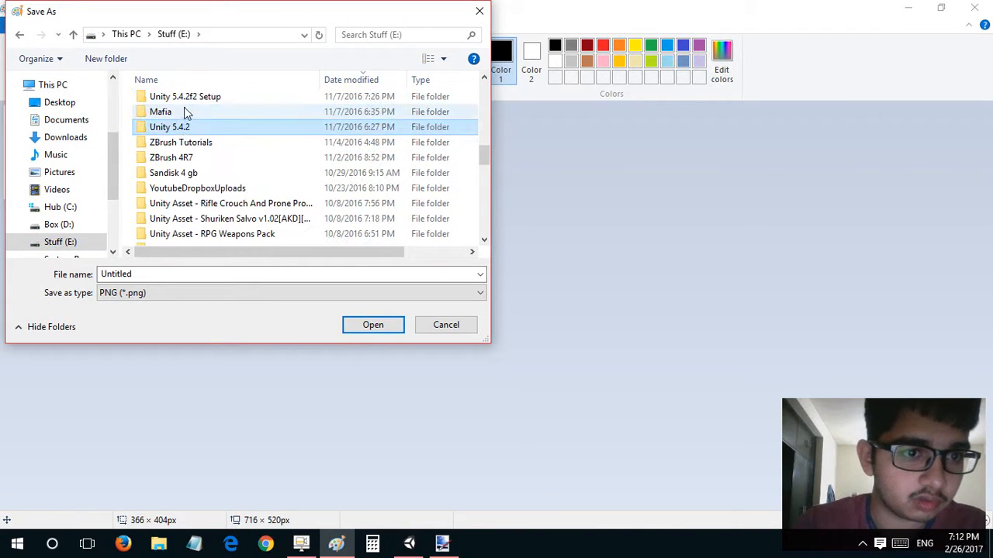
double_click(177, 127)
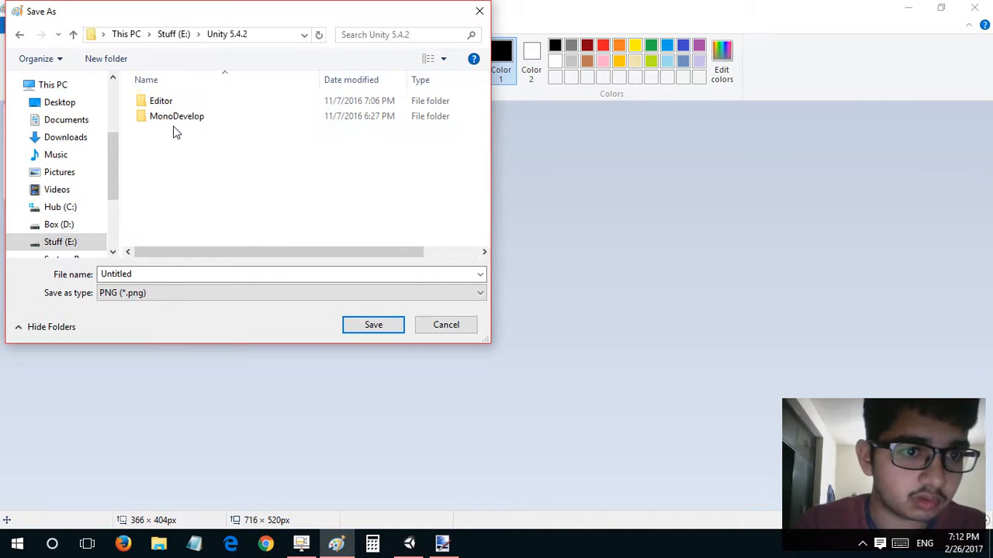
double_click(177, 102)
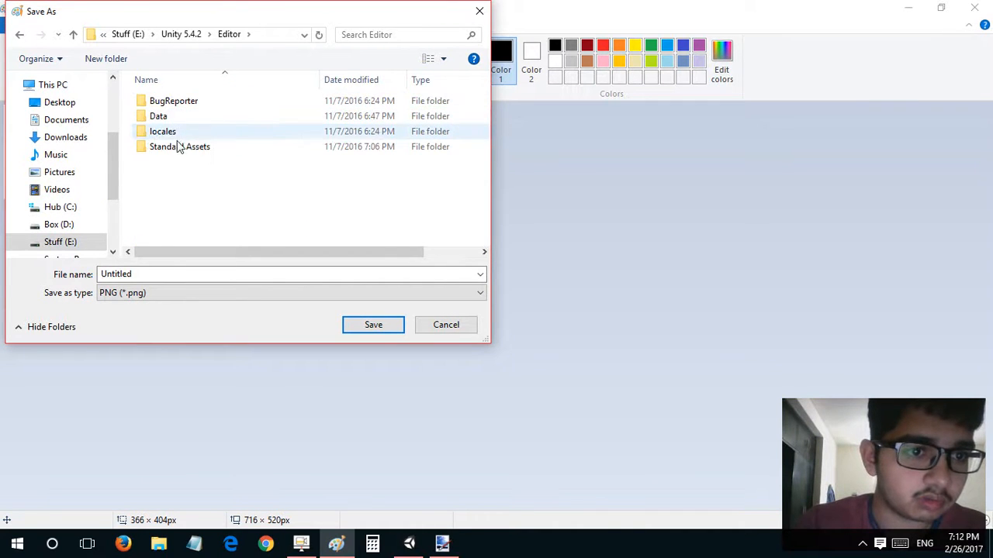
Save the triangle drawing to the Desktop as a PNG named Spike and close Paint.
left_click(81, 103)
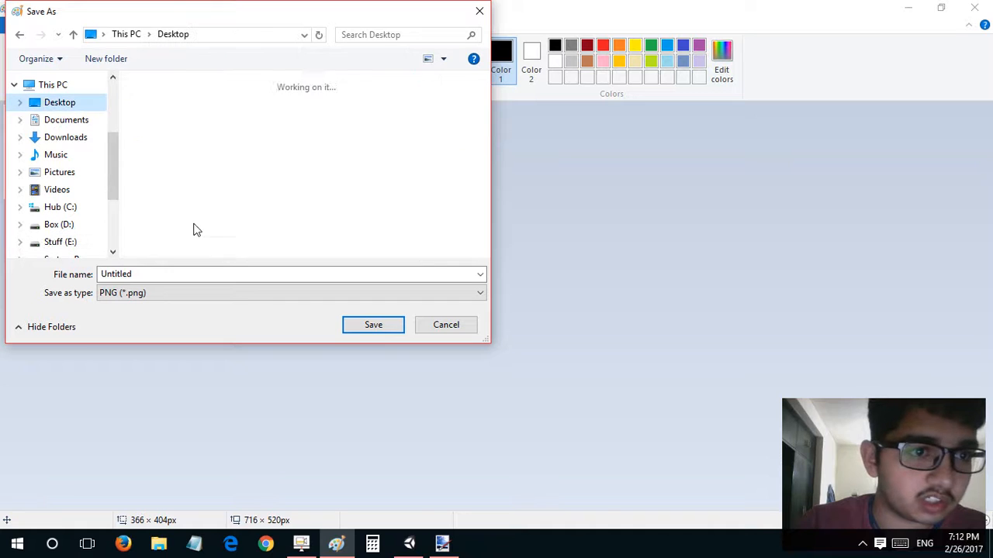
left_click(218, 275)
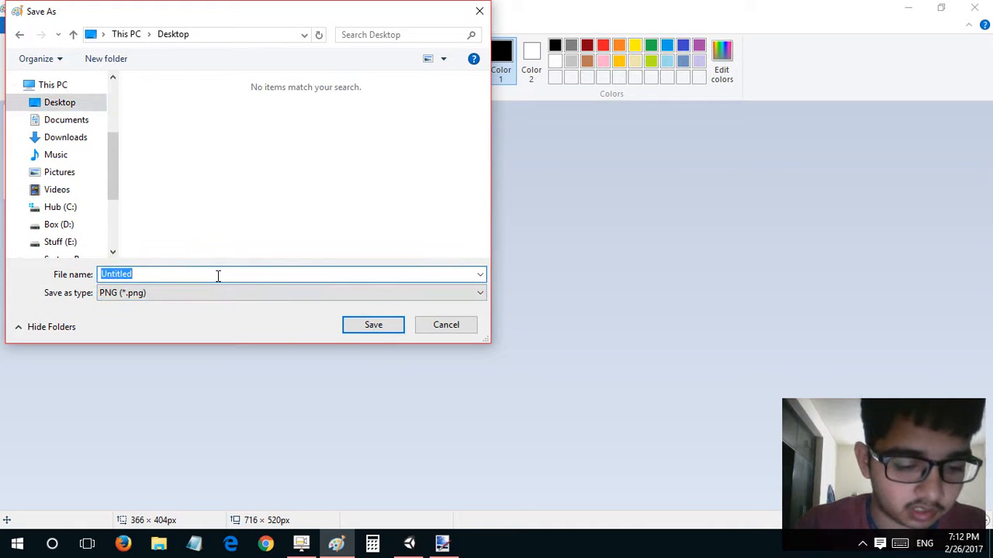
type("Spike")
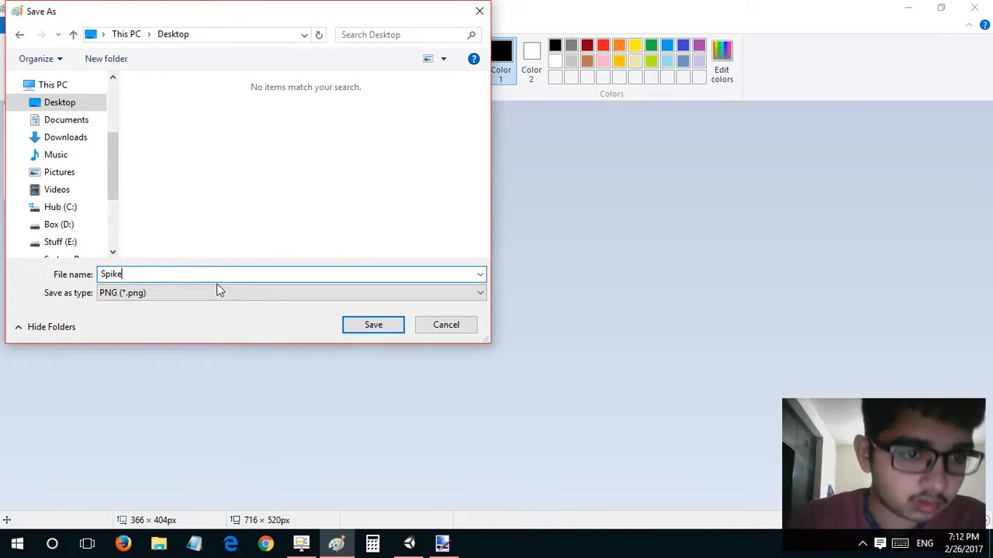
left_click(393, 332)
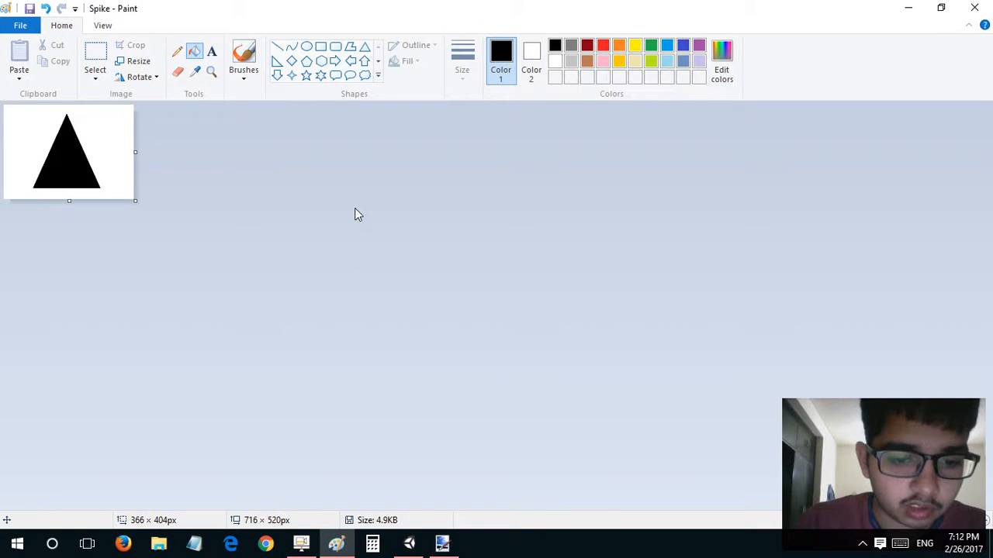
left_click(974, 7)
Switch to paint.net, dismiss the update offer and open Spike.png from the Desktop.
key("alt+Tab")
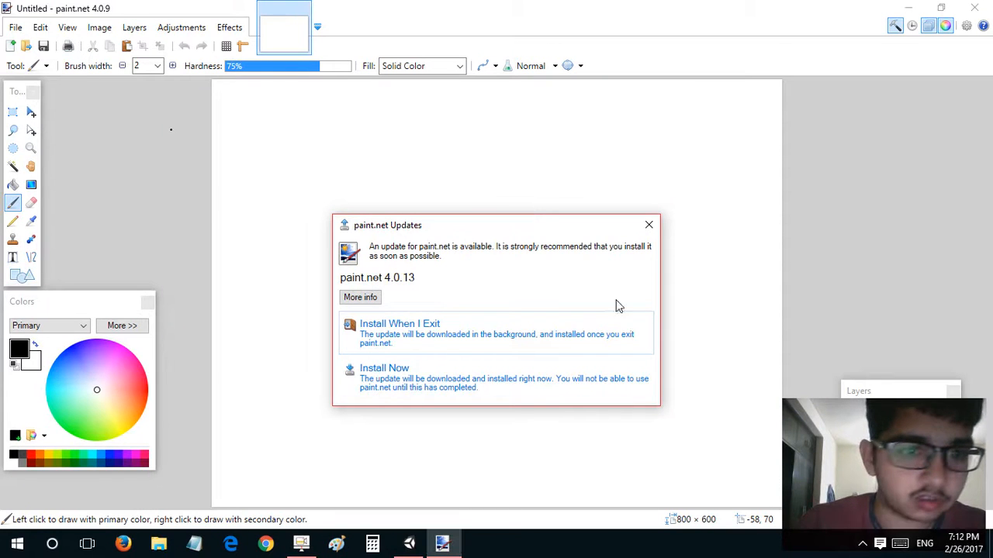
left_click(646, 225)
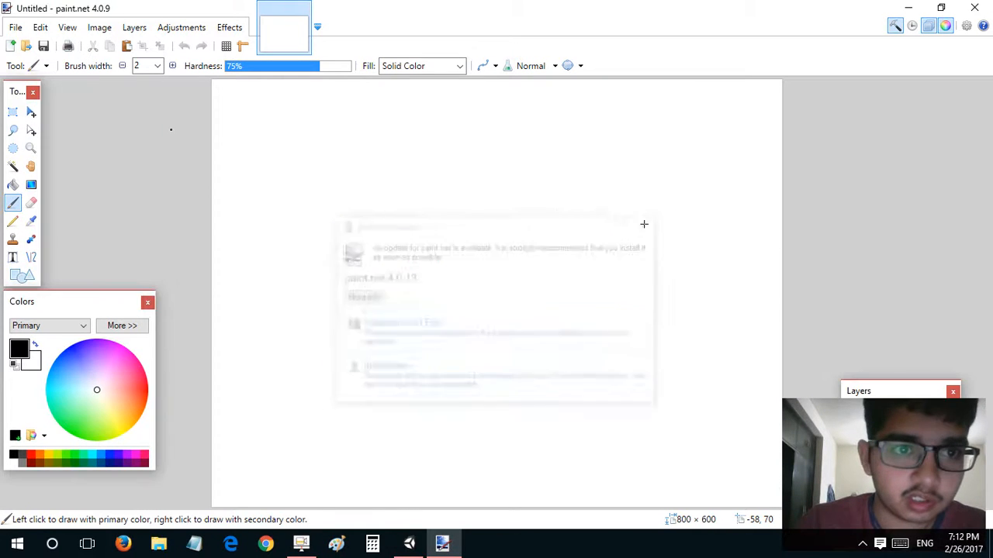
left_click(14, 28)
left_click(31, 61)
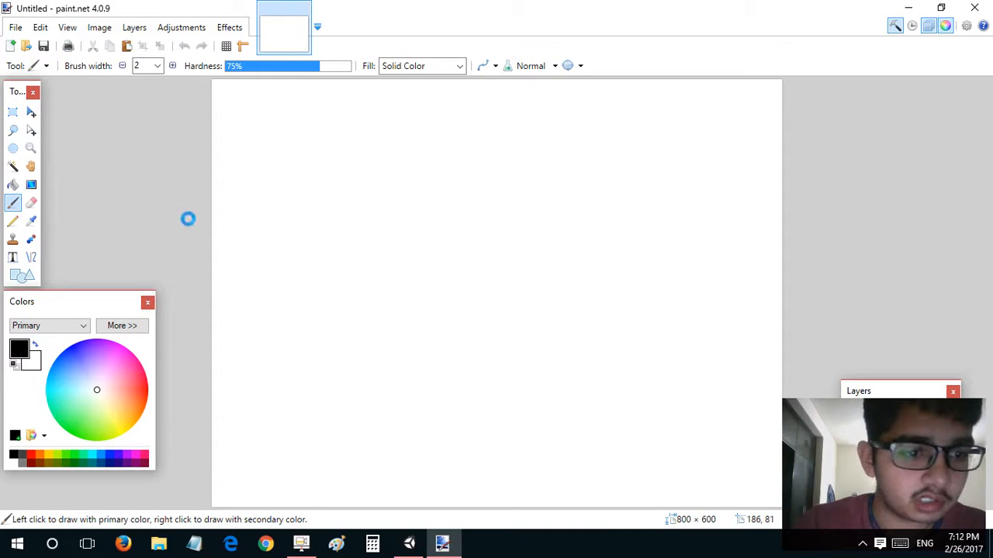
left_click(58, 102)
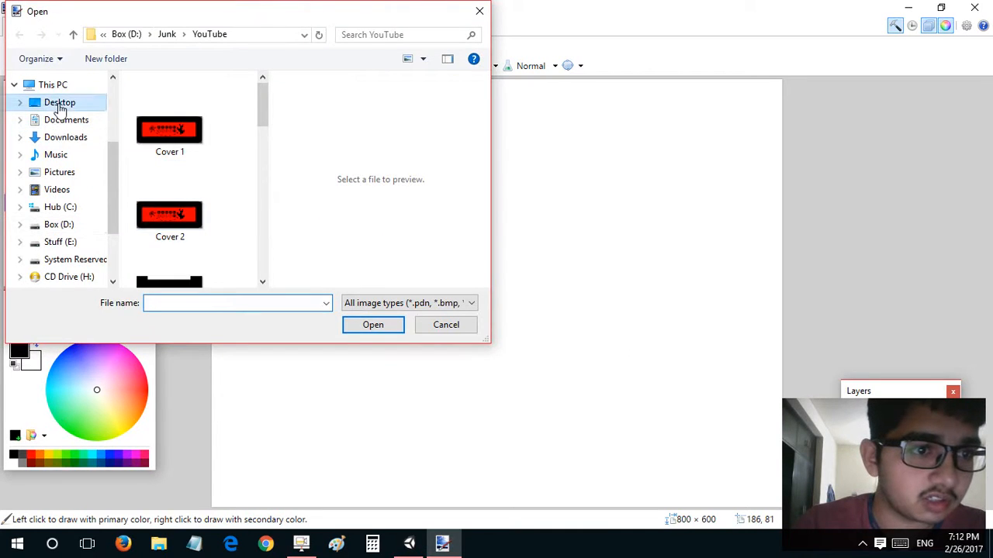
key("Escape")
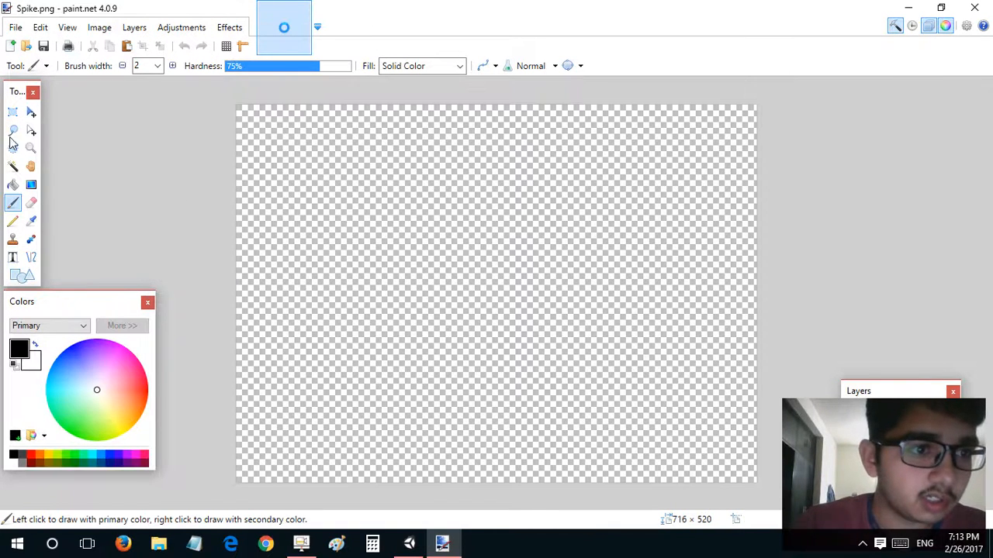
Select the white background around the triangle with the Magic Wand, delete it and clear the selection.
left_click(13, 166)
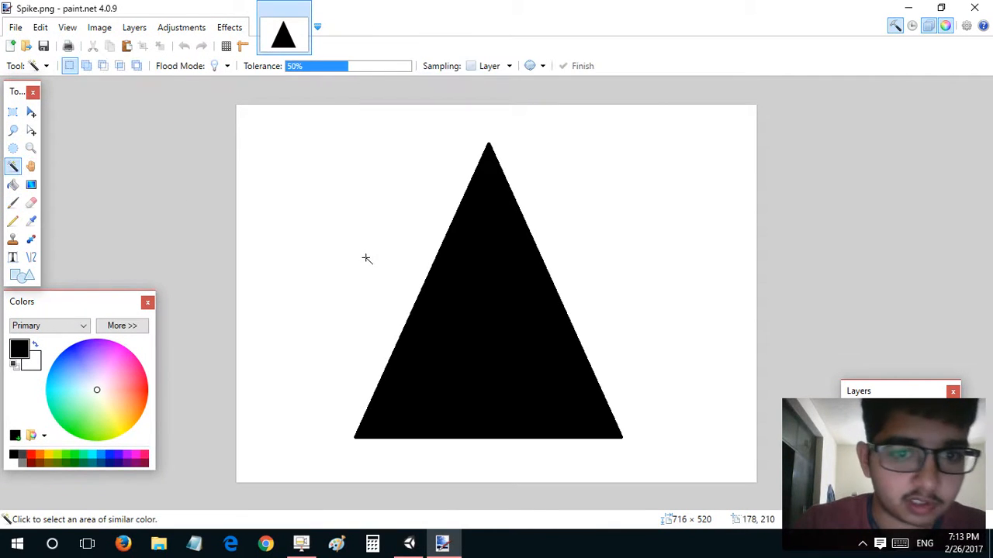
left_click(350, 172)
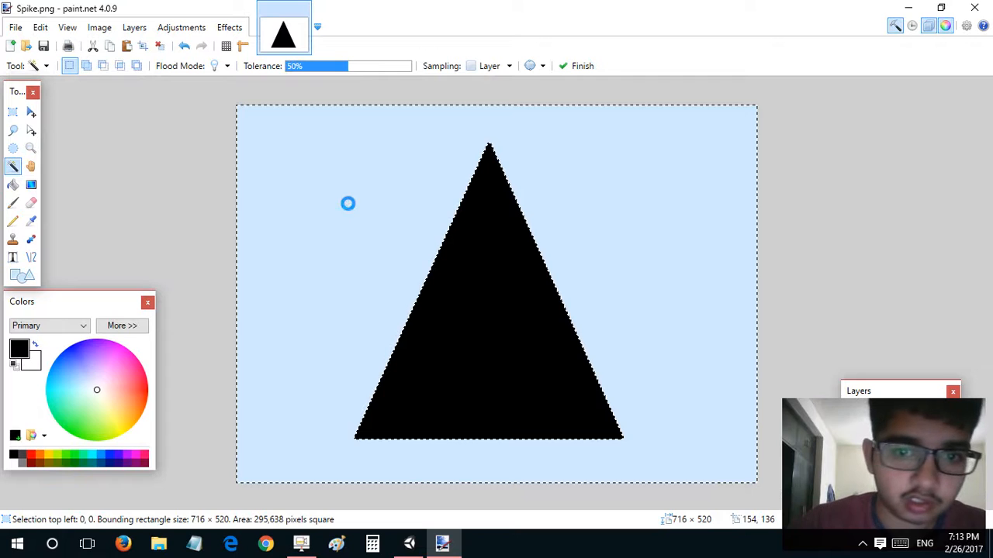
key("Delete")
key("ctrl+d")
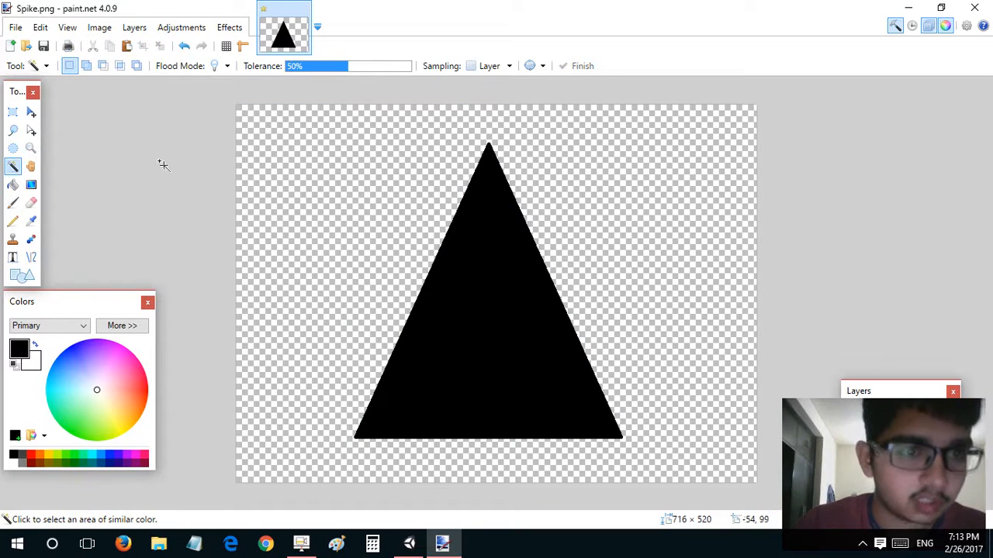
Save the spike with its transparent background as Spike.png, using the Auto-detect bit depth.
left_click(15, 28)
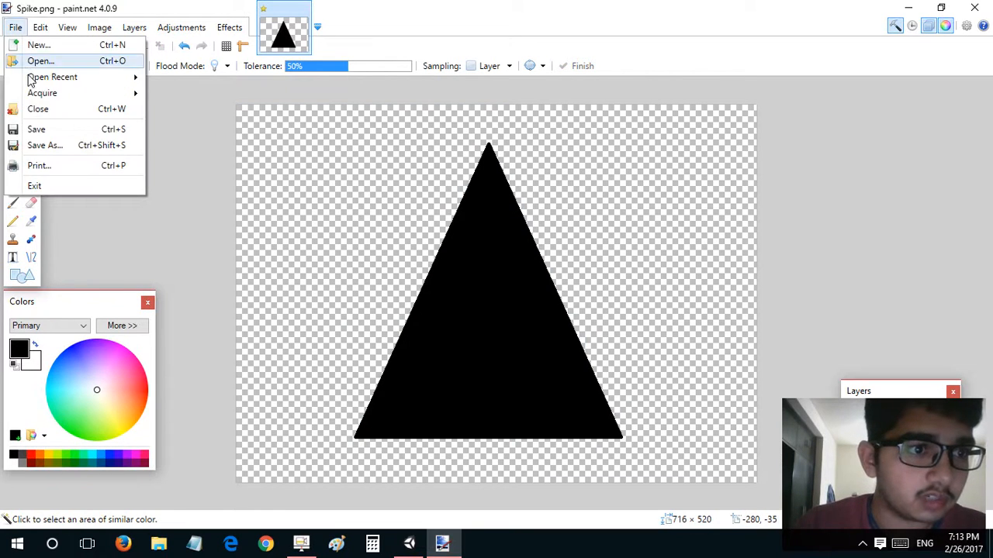
left_click(54, 143)
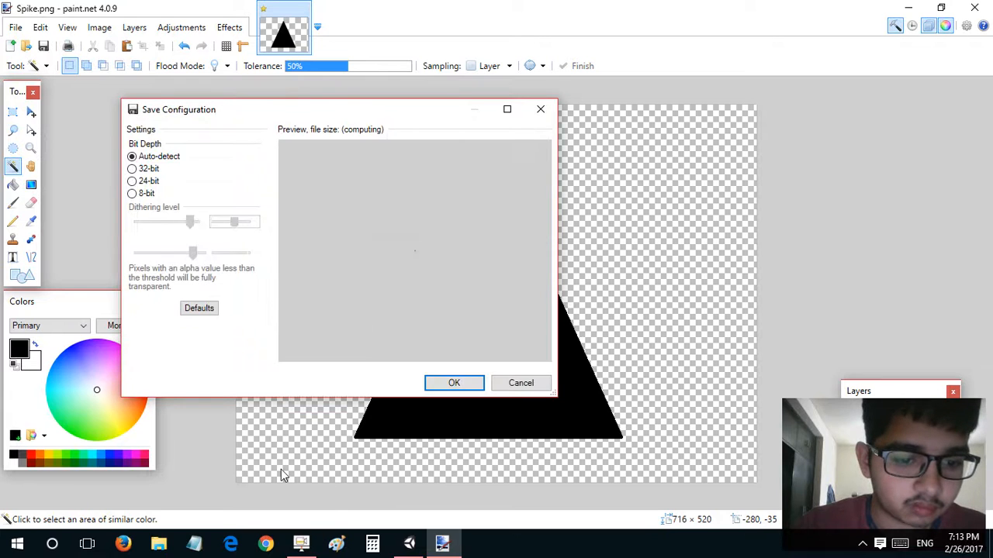
left_click(441, 379)
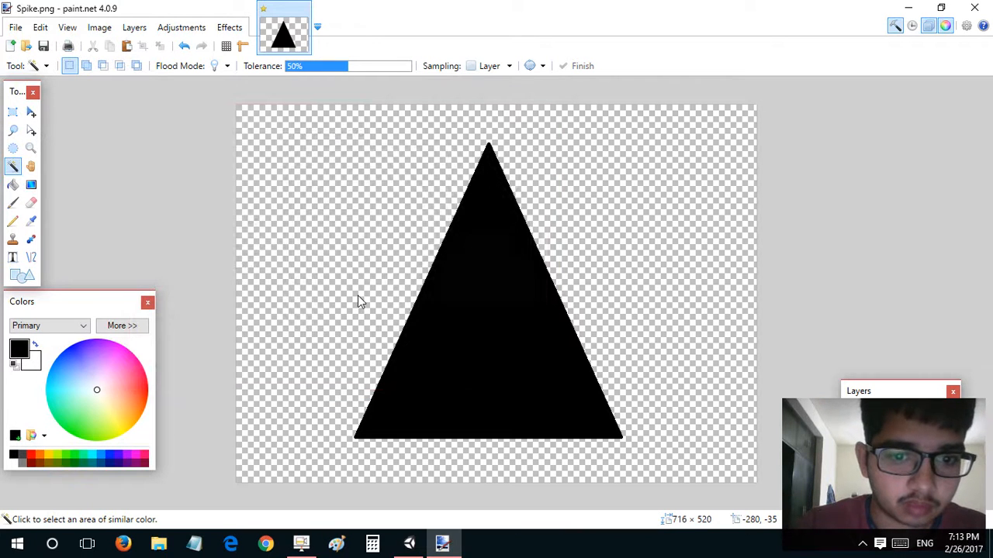
Switch to Unity and import the Spike image from the Desktop into the project's Assets folder.
left_click(409, 543)
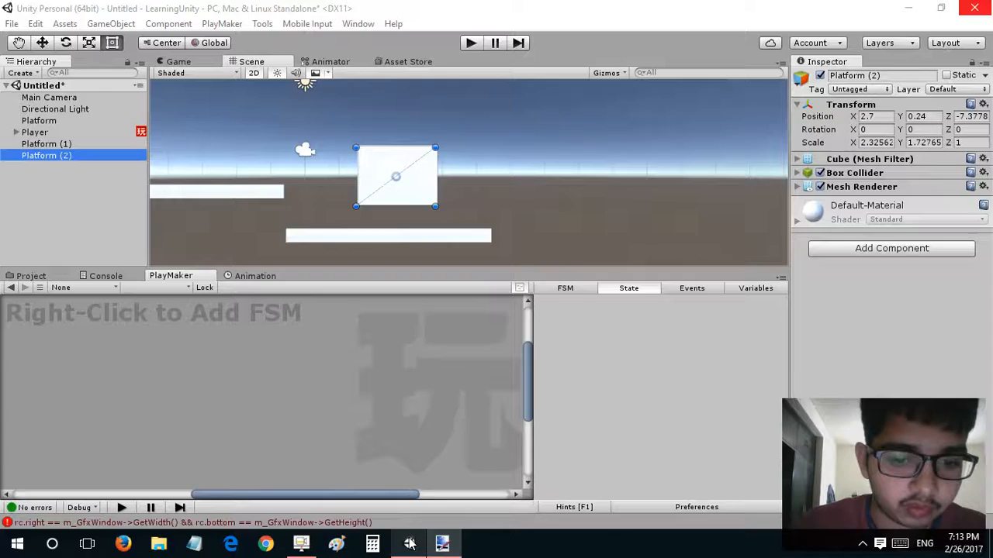
left_click(37, 277)
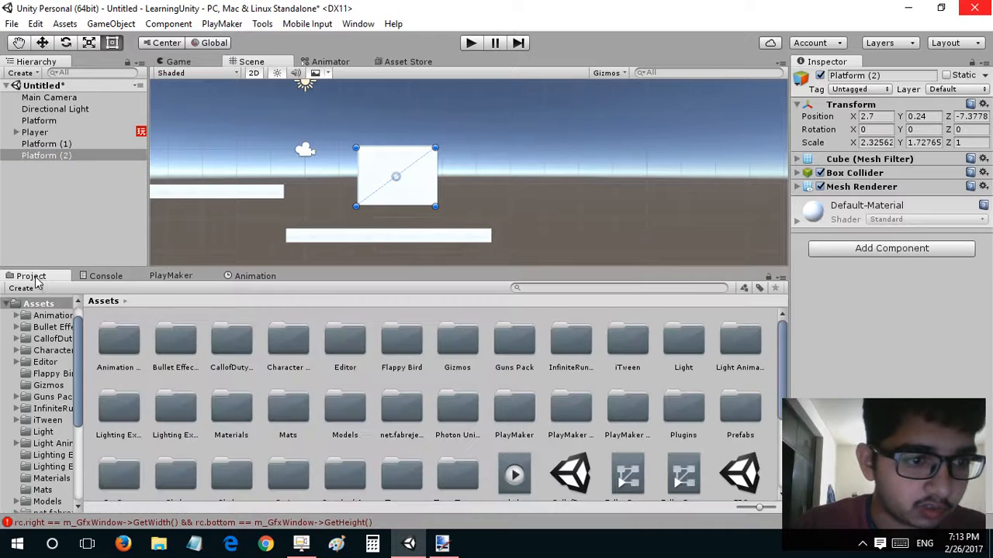
right_click(312, 373)
left_click(362, 198)
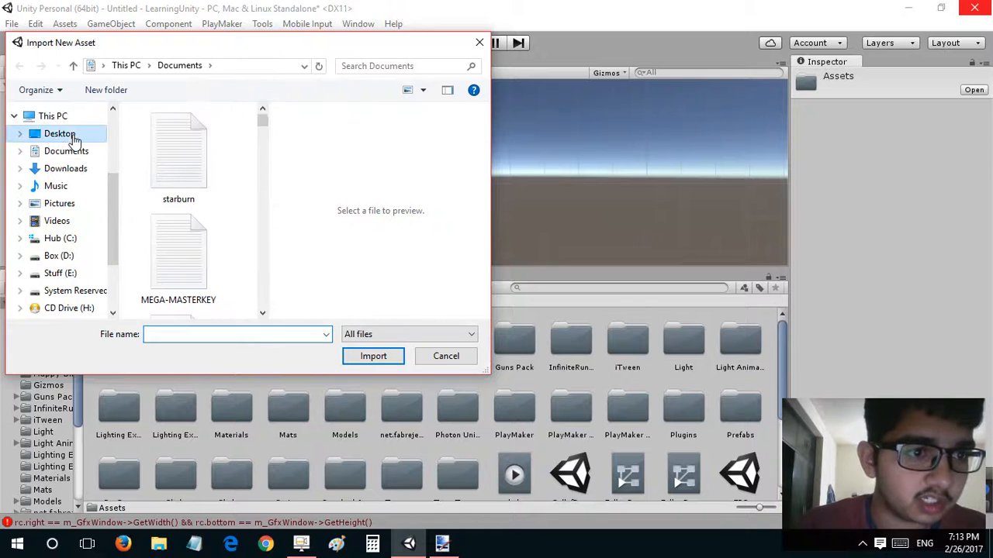
left_click(70, 135)
left_click(159, 151)
double_click(159, 151)
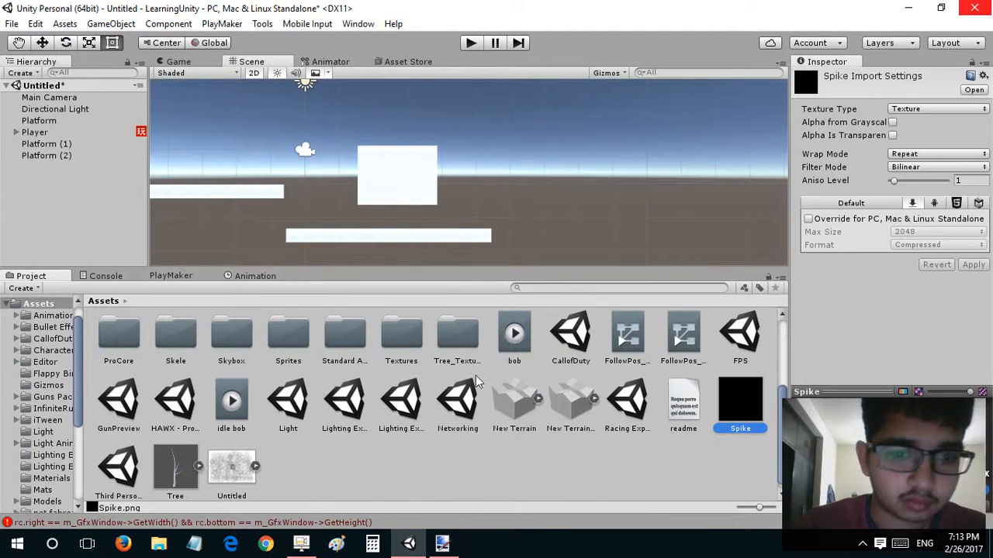
Set the Spike image's texture type to Sprite (2D and UI) and add it to the scene.
left_click(897, 113)
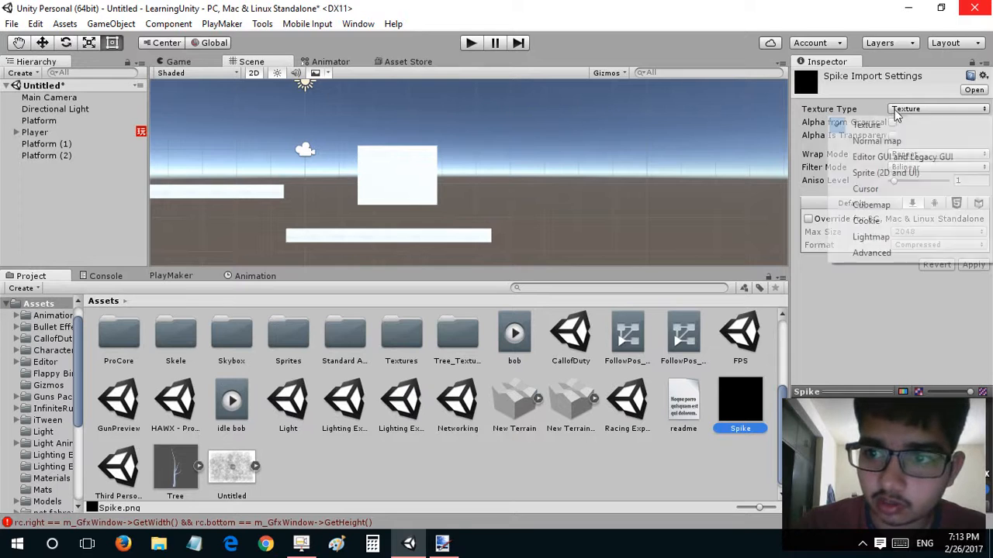
left_click(877, 174)
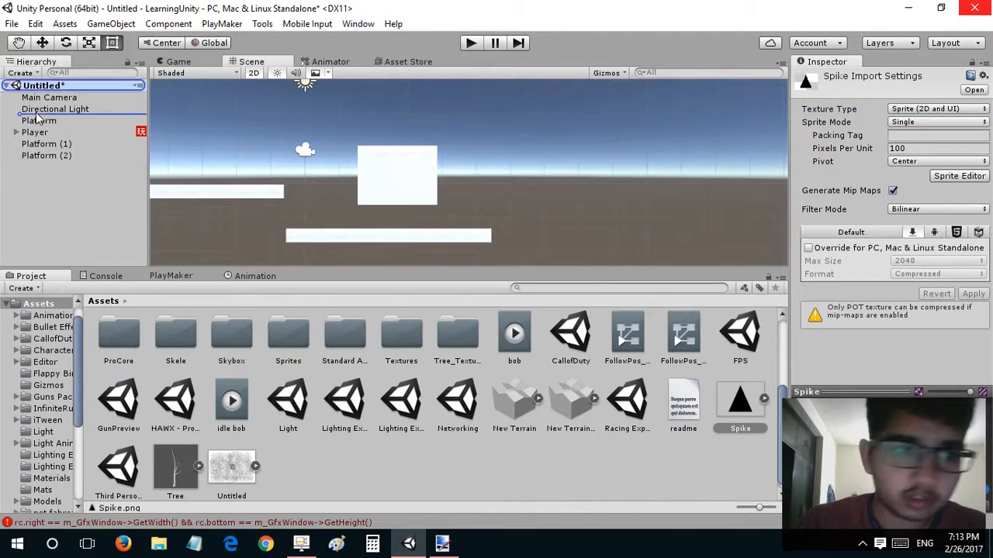
left_click_drag(53, 189, 53, 189)
Scale the Spike sprite down uniformly to about 0.18 and move it just above the large block, Platform (2).
middle_click_drag(394, 154, 363, 151)
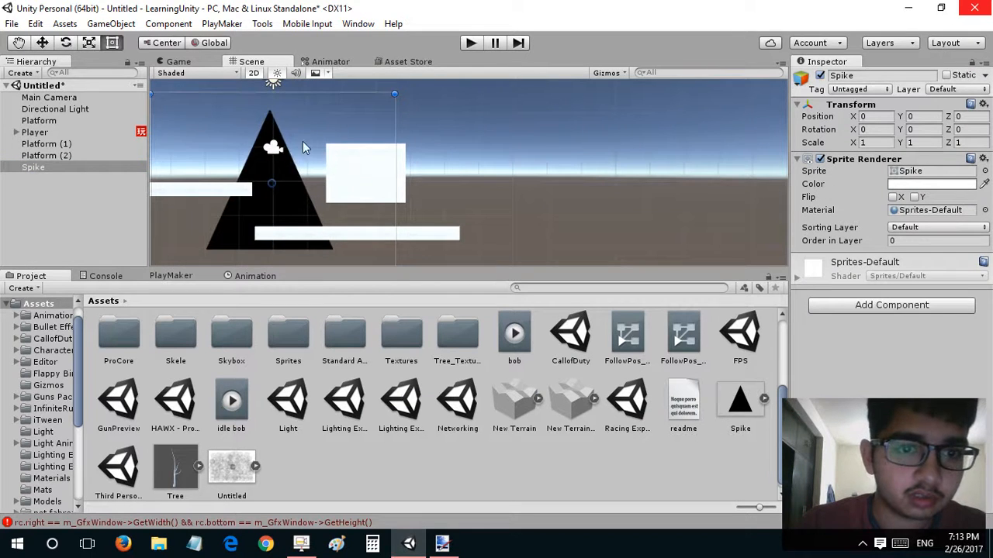
left_click_drag(251, 215, 332, 141)
key("r")
key("w")
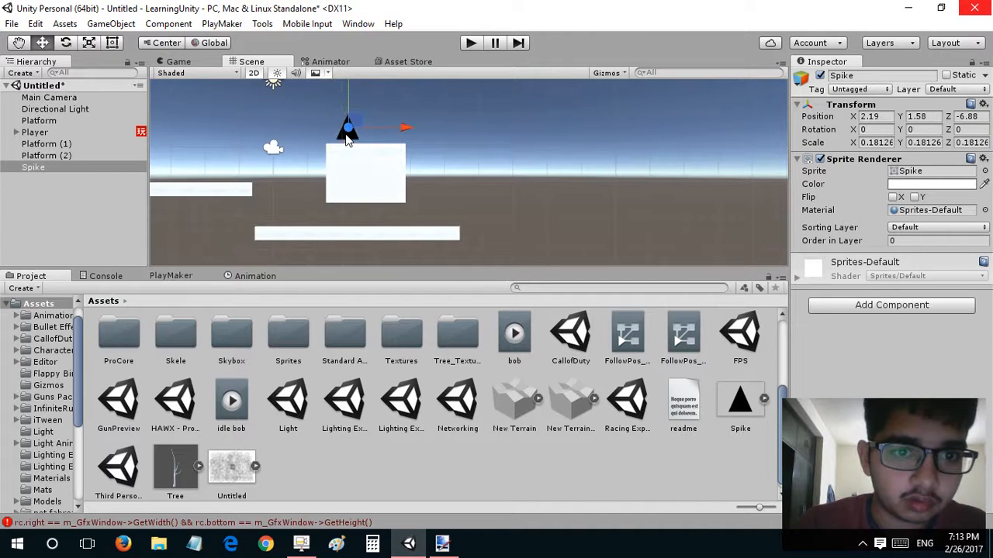
Rest the Spike on the left end of Platform (2), at about X 1.9 and Y 1.48, and check it in the Game view.
scroll(272, 129, "up", 3)
middle_click_drag(268, 137, 384, 219)
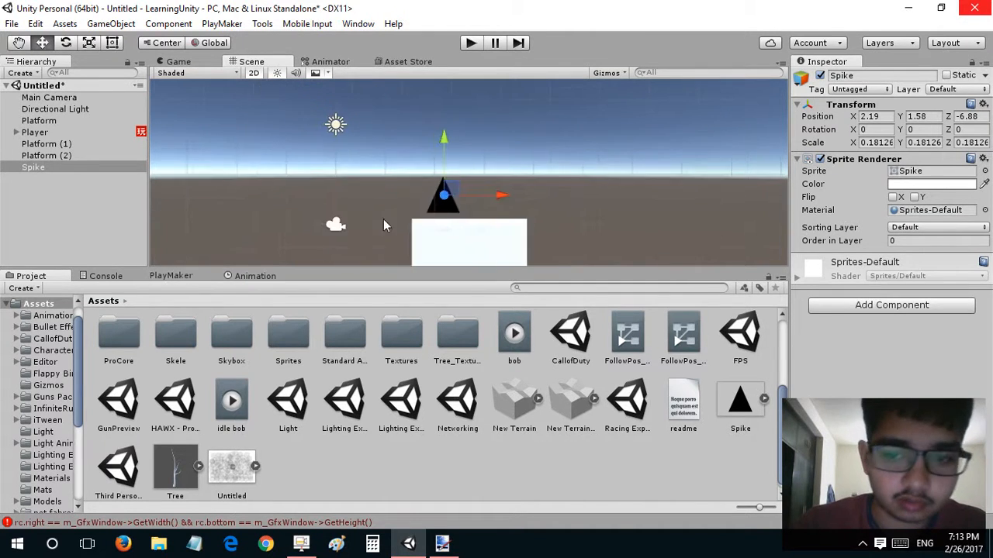
scroll(370, 196, "up", 2)
left_click_drag(436, 203, 415, 211)
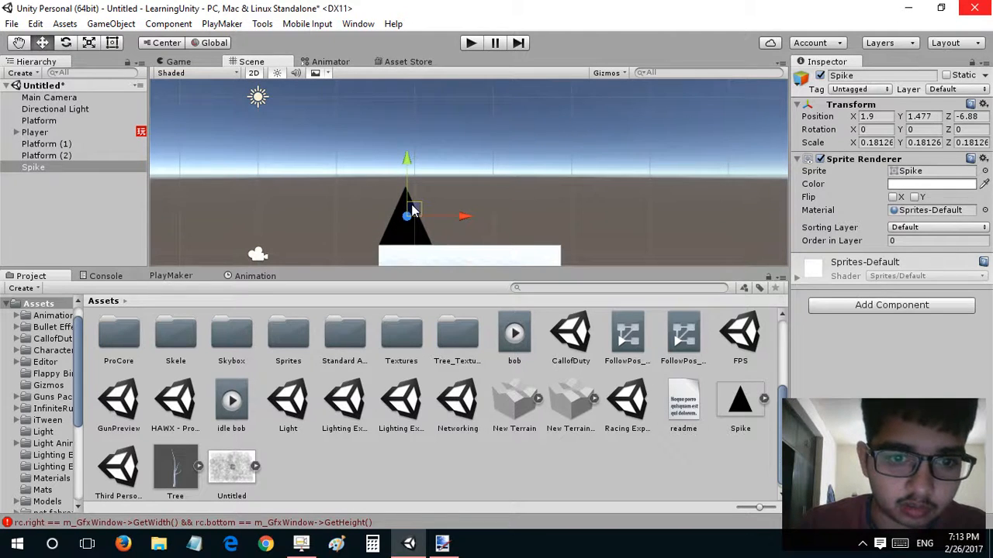
left_click(200, 64)
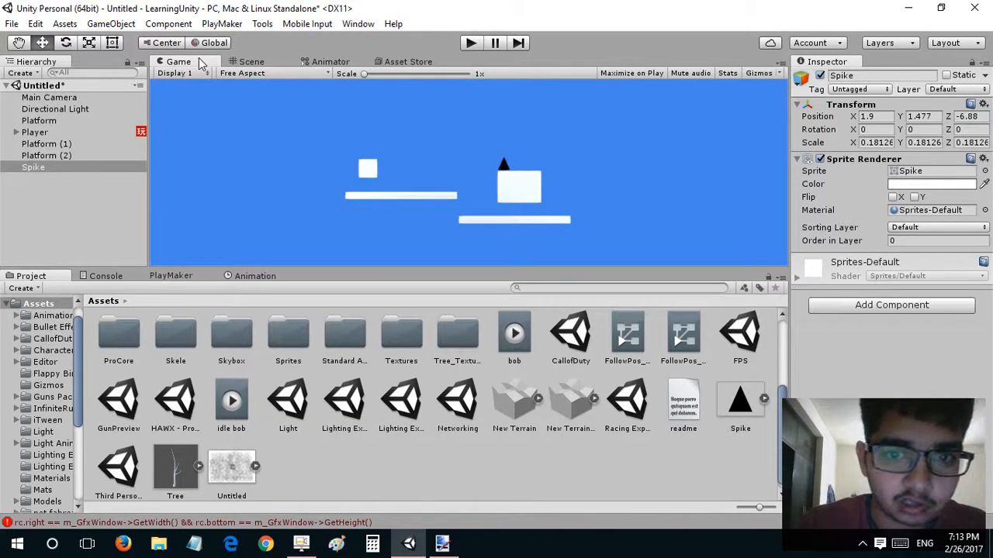
Duplicate the Spike three times, line the copies up side by side across Platform (2), and check the row in the Game view.
left_click(236, 64)
left_click_drag(419, 215, 586, 215)
key("ctrl+d")
key("ctrl+d")
key("ctrl+d")
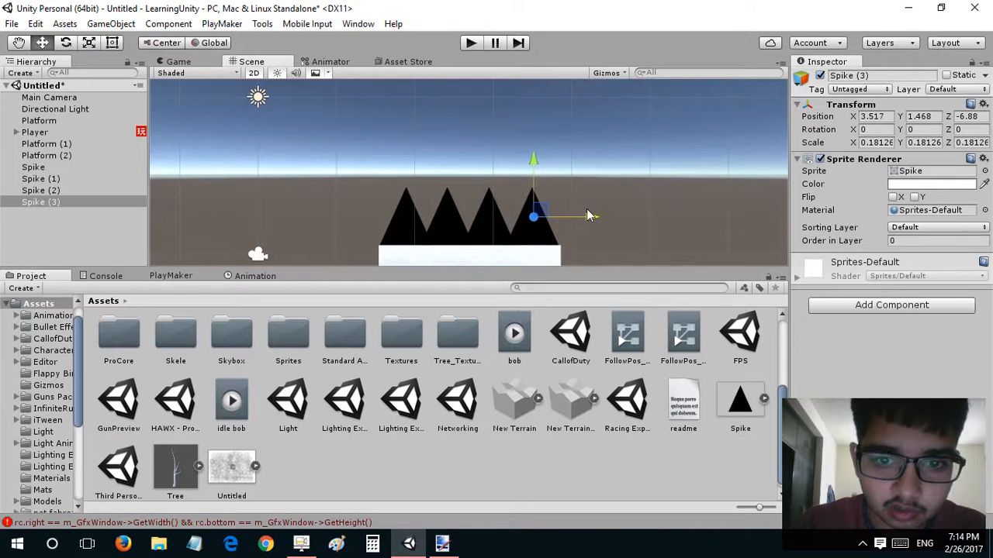
left_click(205, 66)
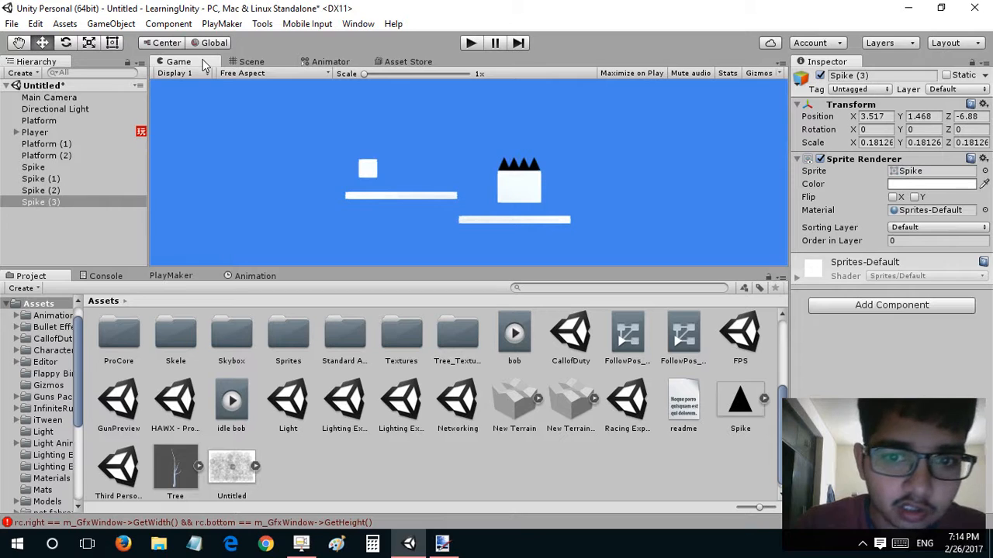
Create an empty object, nest it under the first Spike and reset its Transform.
left_click(47, 170)
left_click(56, 222)
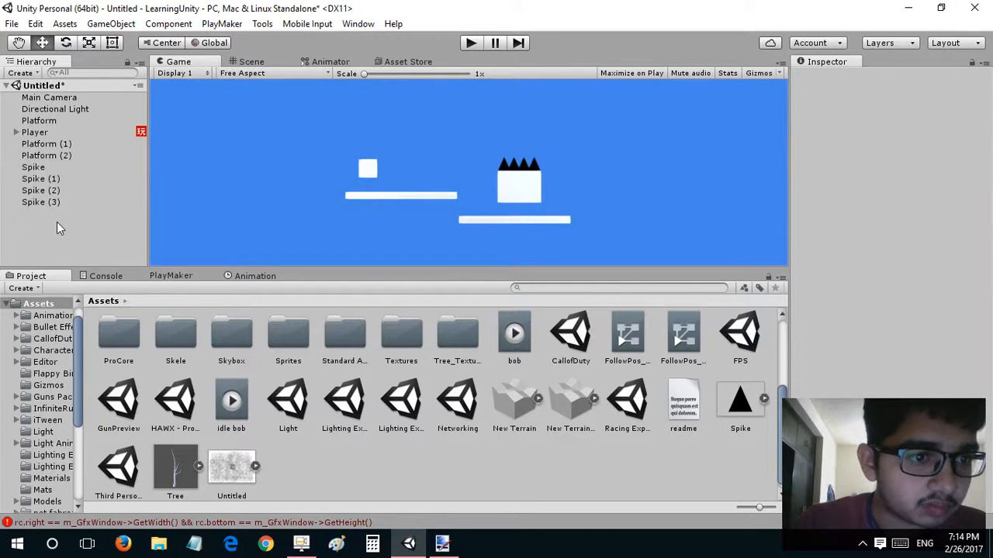
right_click(57, 222)
left_click(105, 342)
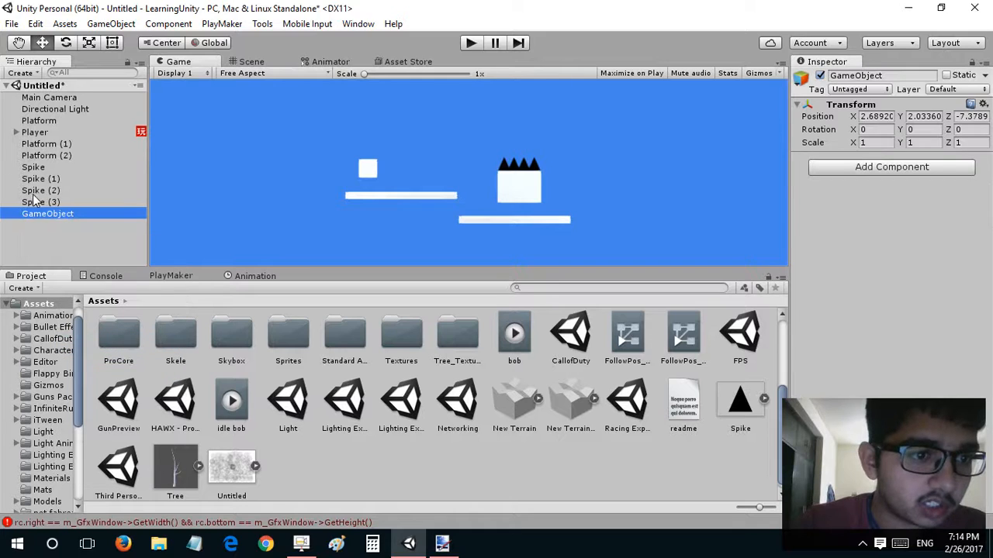
left_click_drag(48, 215, 34, 167)
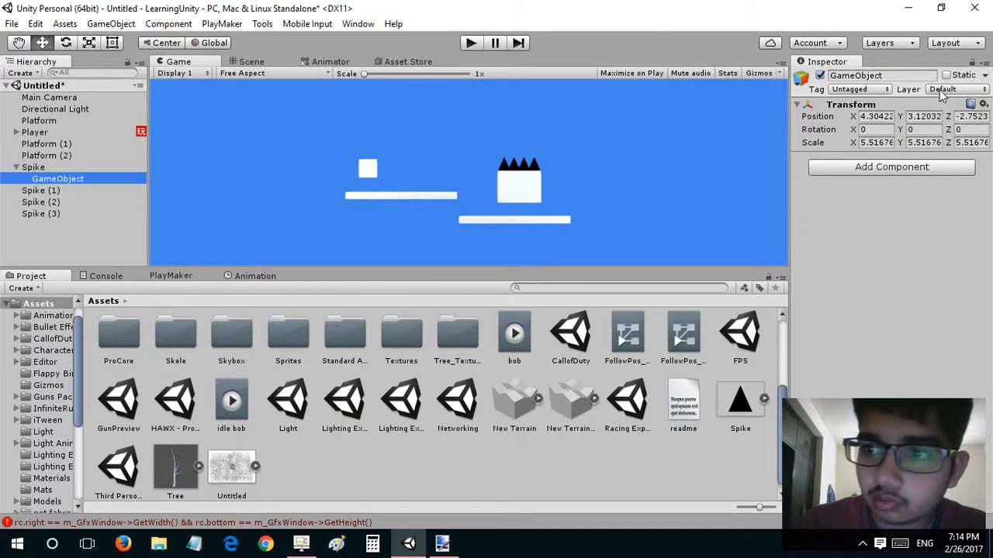
left_click(981, 78)
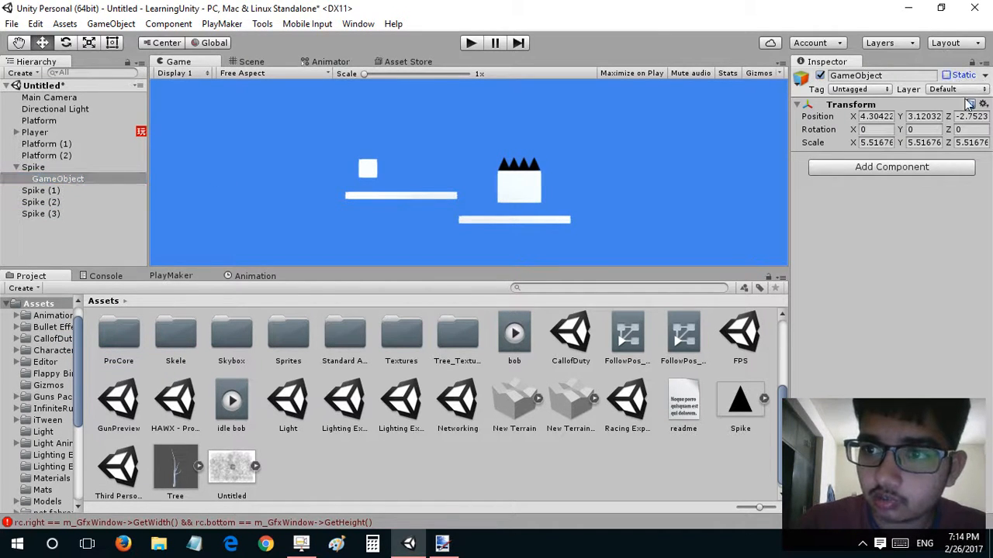
left_click(982, 104)
left_click(960, 118)
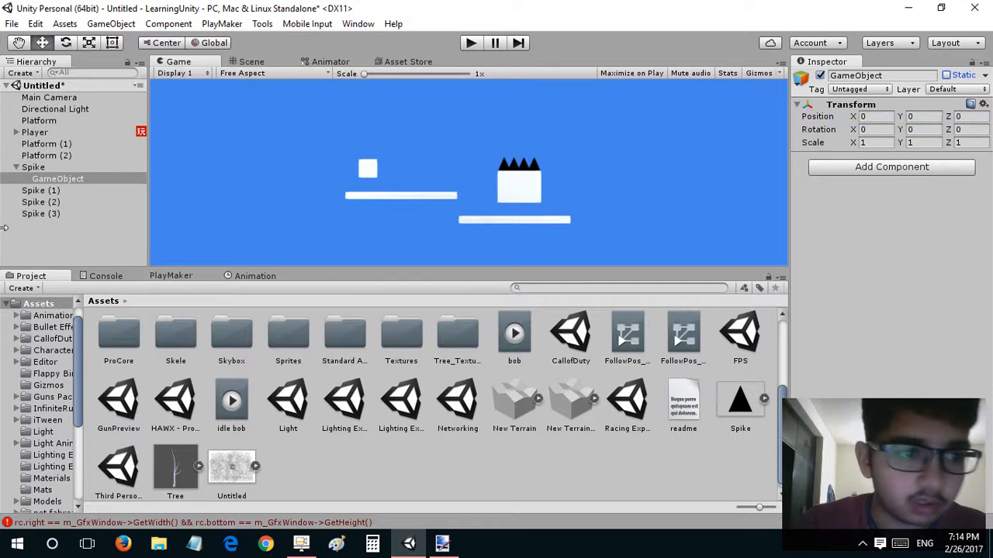
Move the empty object out of Spike to the root of the hierarchy and rename it Spikes.
left_click_drag(33, 181, 45, 217)
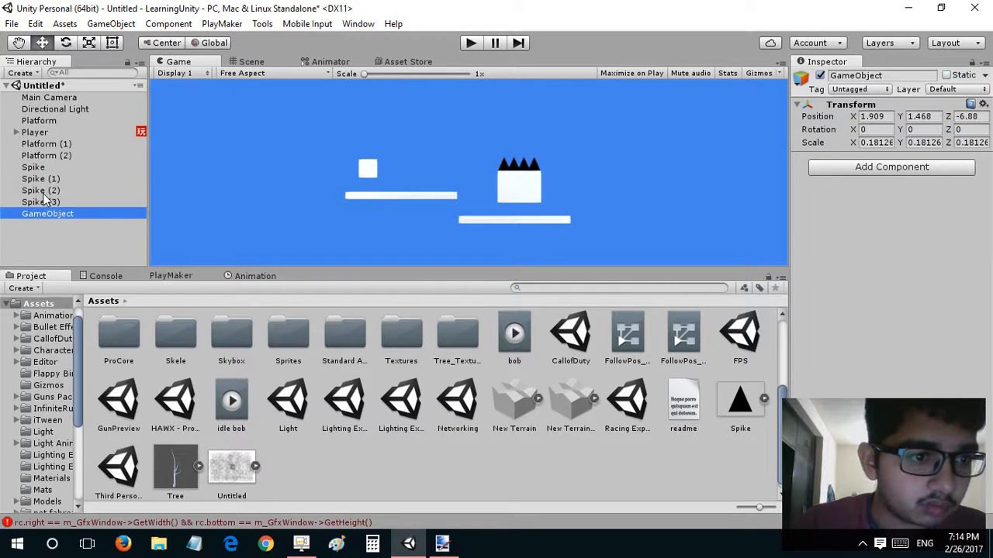
key("F2")
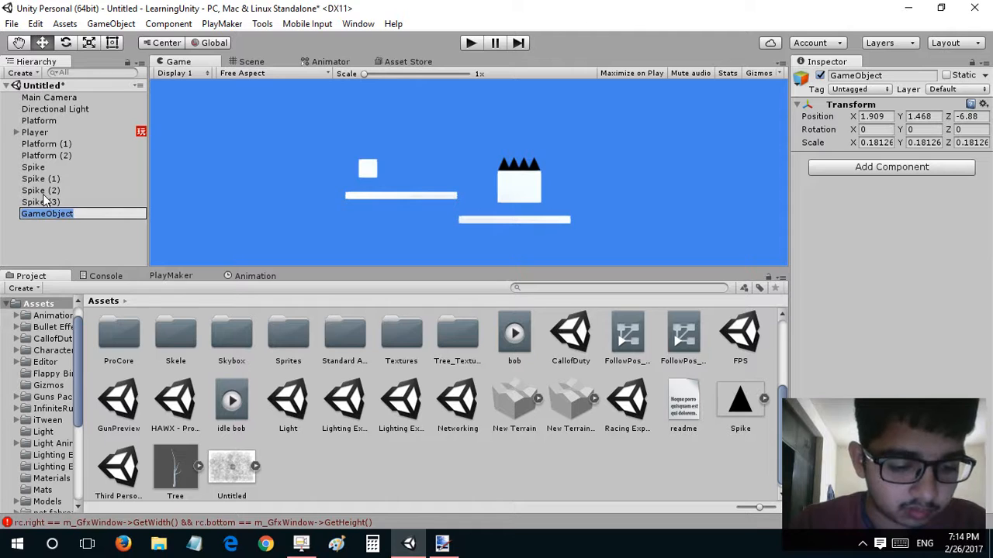
type("Spikes")
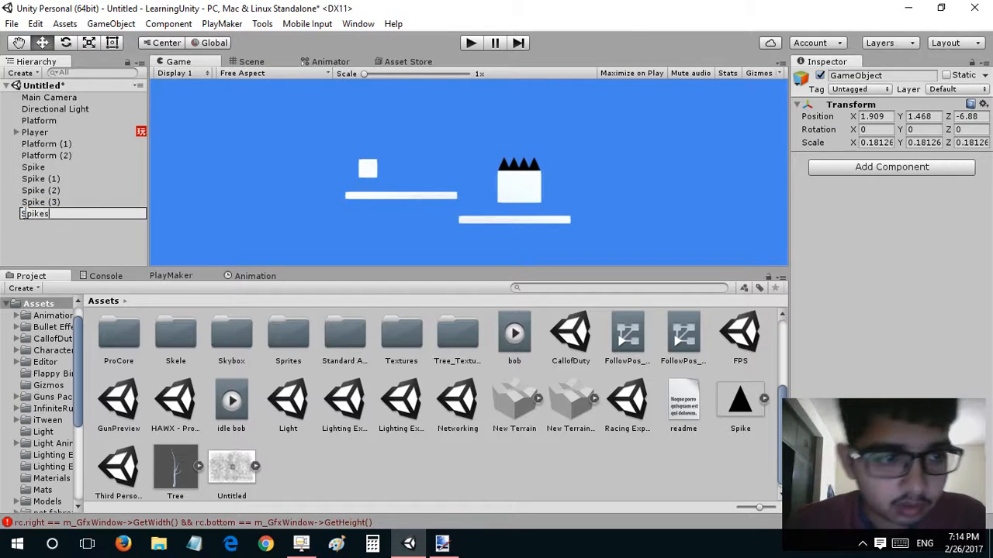
left_click(45, 246)
Parent all four spike sprites to Spikes, save the group as a prefab in Assets, and select it in the hierarchy.
left_click(39, 169)
left_click(39, 178, "ctrl")
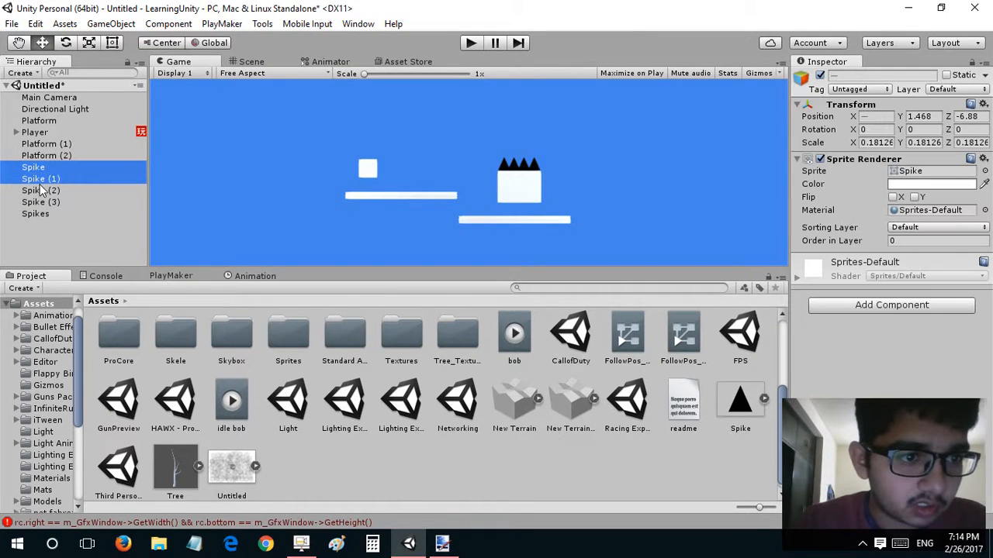
left_click(39, 190, "ctrl")
left_click(37, 202, "ctrl")
left_click_drag(37, 203, 35, 215)
left_click(16, 168)
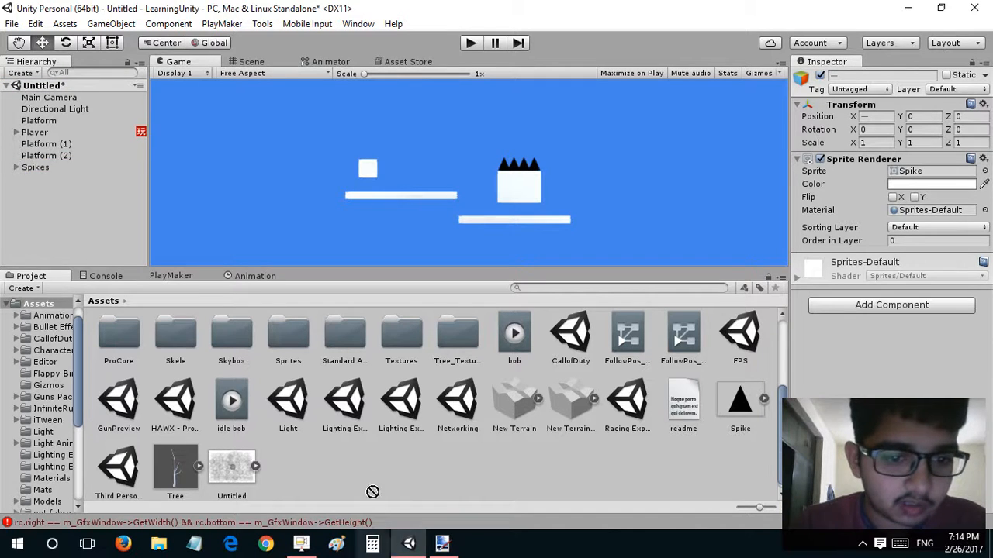
left_click(55, 169)
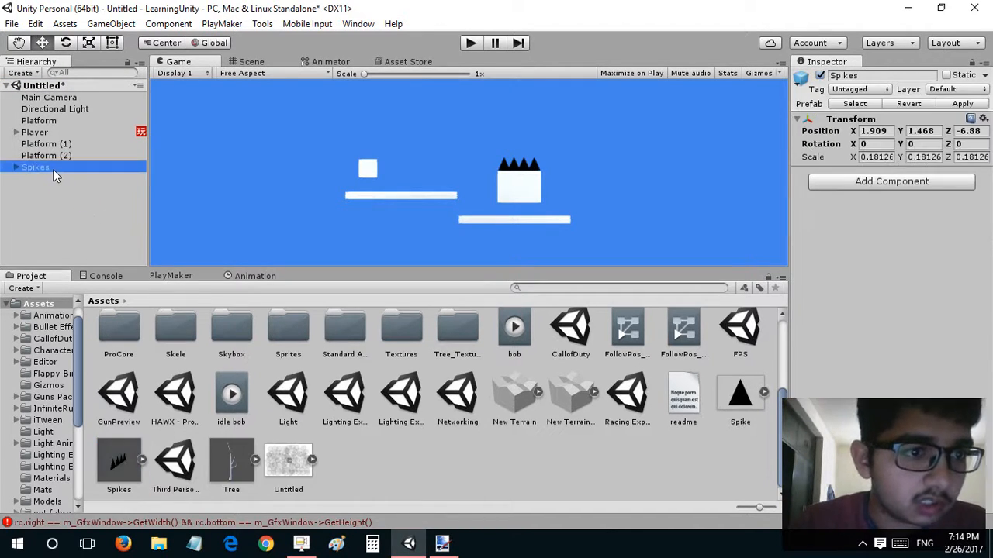
Expand the Spikes group in the hierarchy and look through its child spike sprites.
left_click(252, 63)
left_click(213, 63)
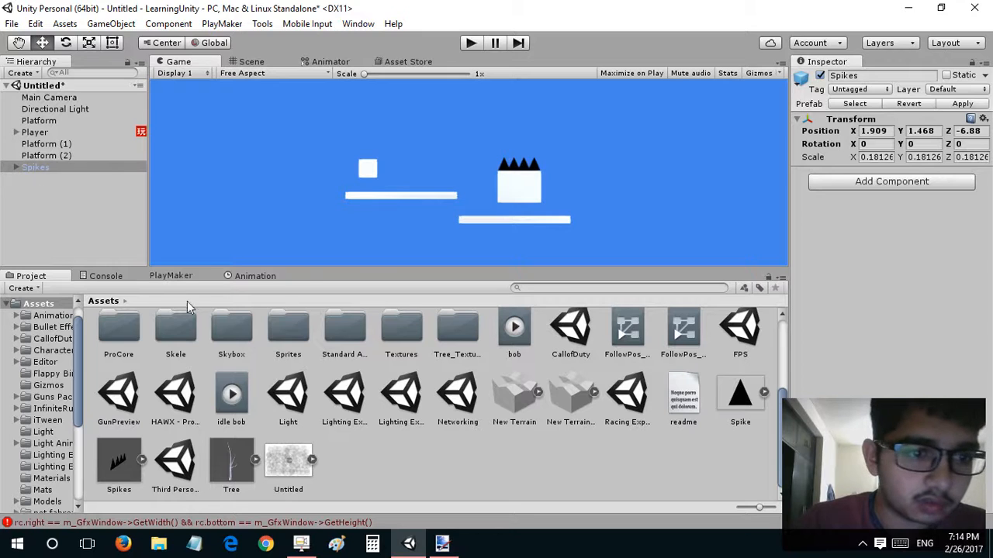
left_click(15, 168)
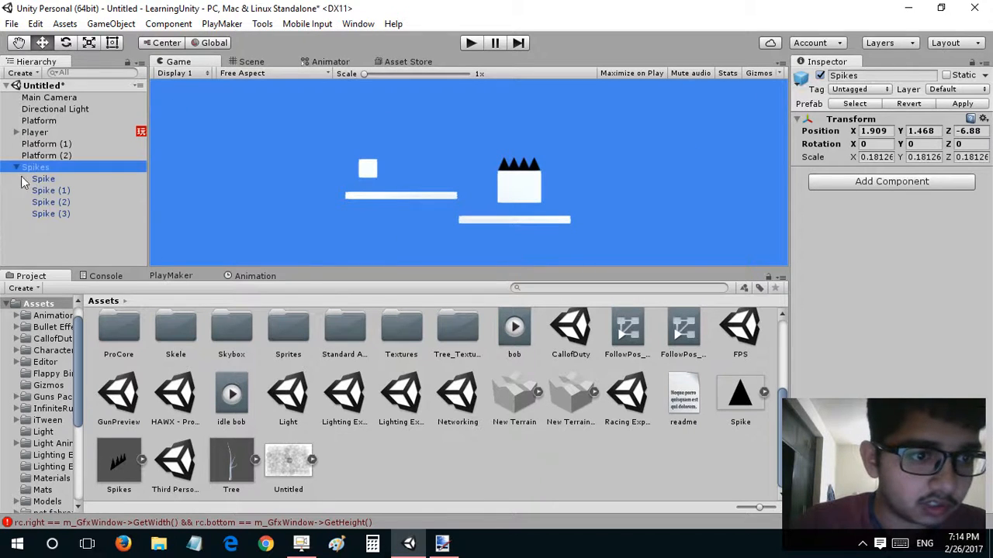
left_click(36, 180, "ctrl")
left_click(37, 188)
left_click(38, 178)
left_click(38, 190)
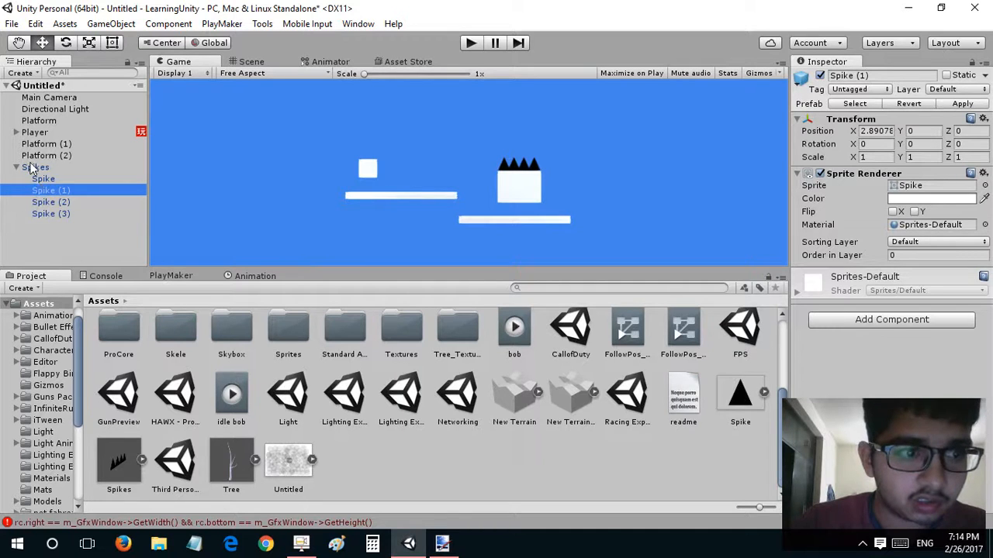
Add a Box Collider component to the parent Spikes object and expand its settings.
left_click(33, 168)
left_click(256, 62)
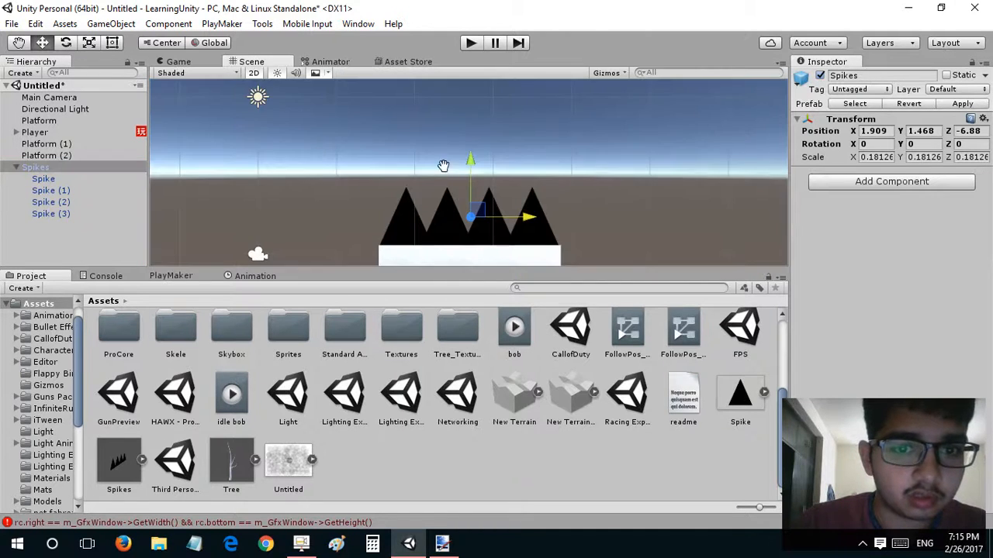
middle_click_drag(443, 166, 449, 130)
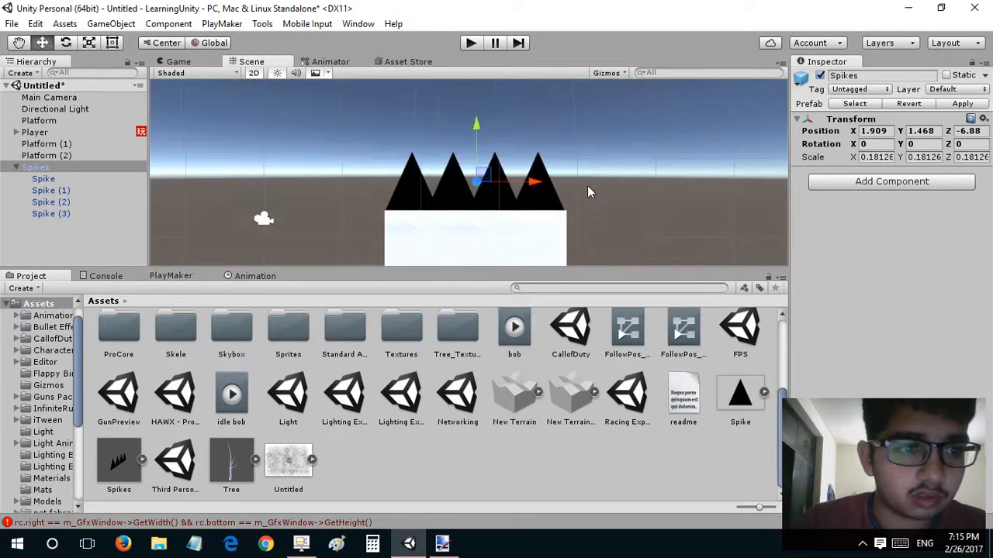
left_click(847, 183)
type("b")
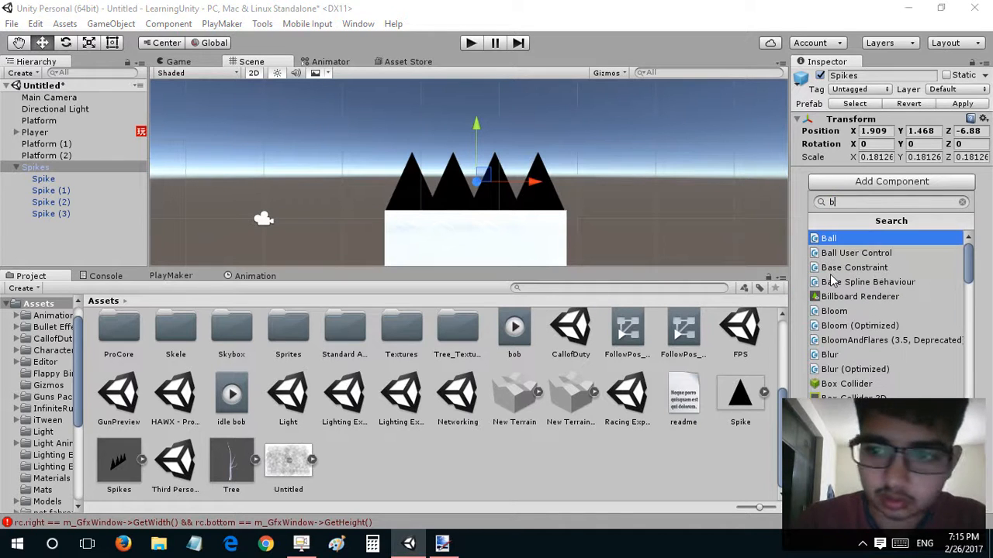
left_click(834, 383)
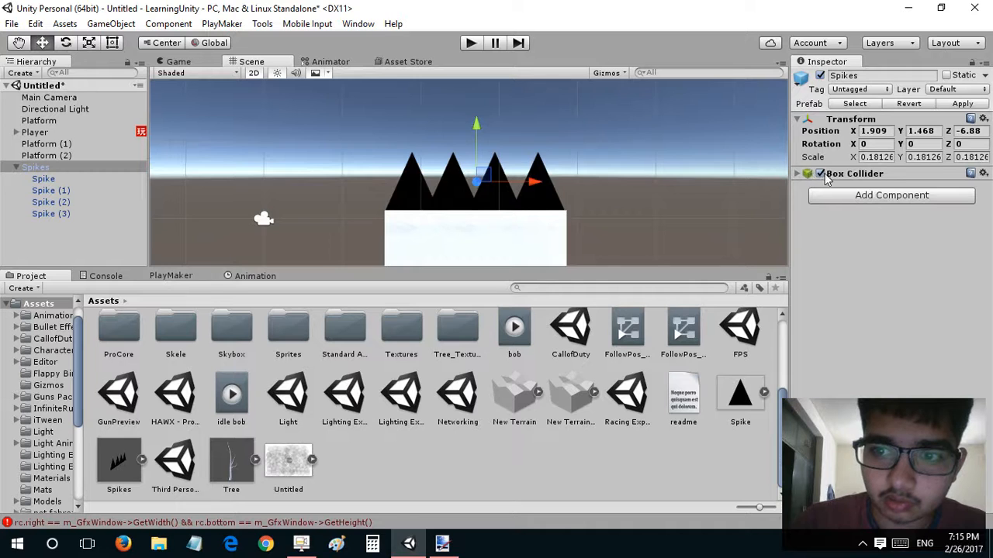
left_click(798, 174)
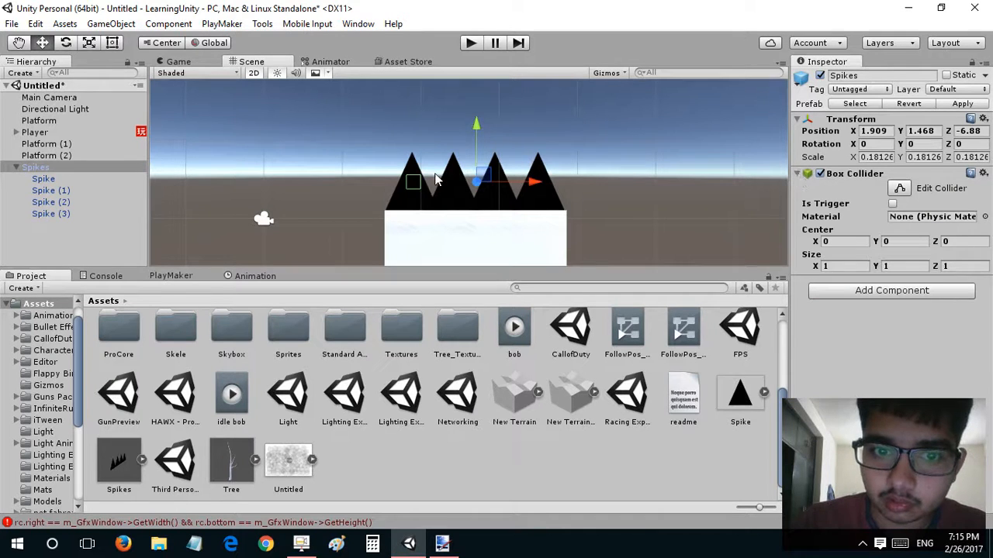
Move the Spikes group along the Z axis to -7.36 so it sits on Platform (2).
left_click_drag(437, 179, 498, 168, "alt")
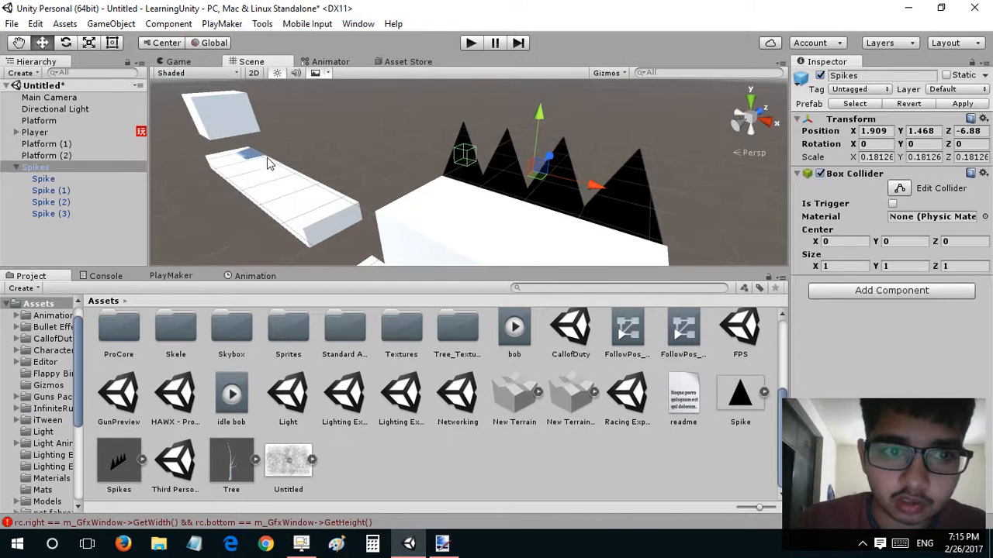
left_click_drag(251, 137, 233, 169, "alt")
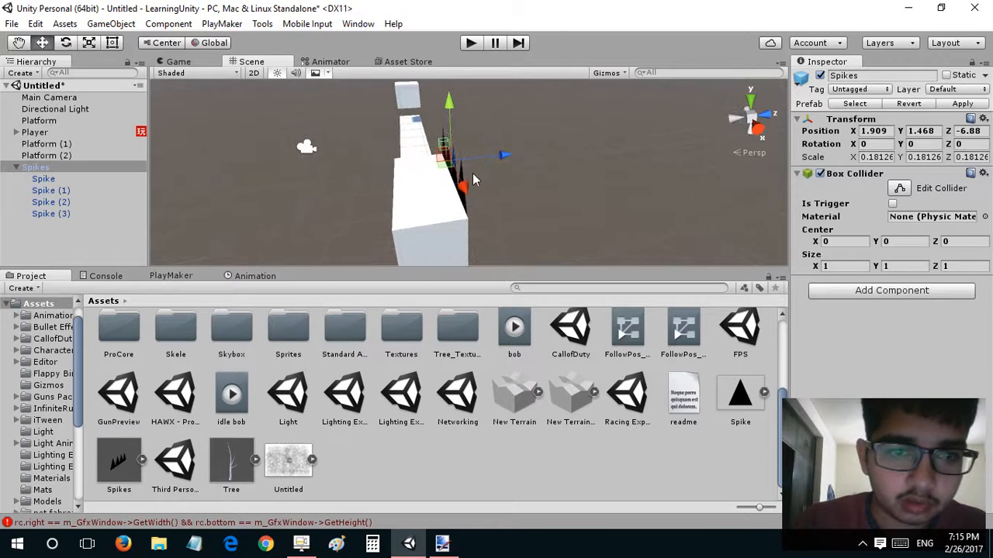
left_click_drag(502, 161, 620, 208)
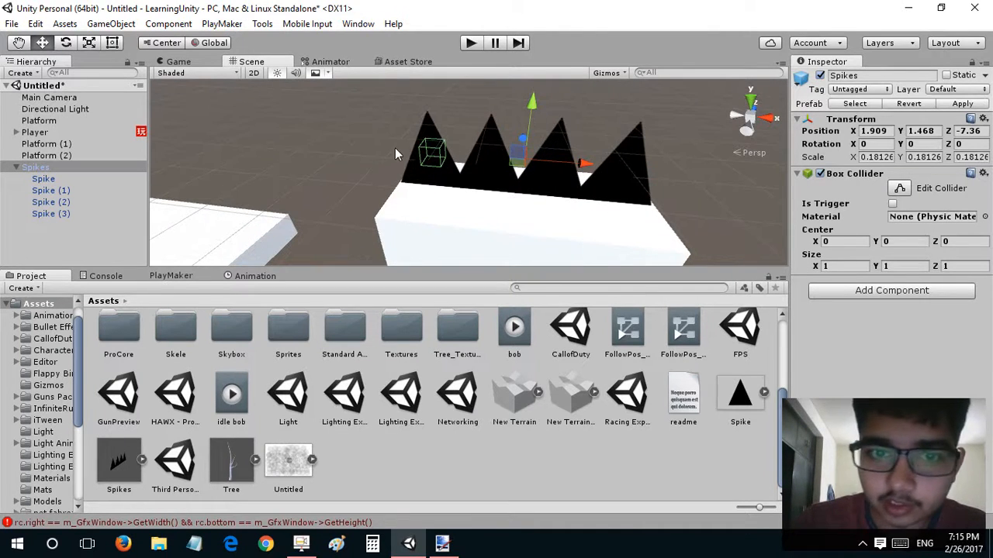
Set the Spikes box collider's center X to 5 and widen its size X to about 10.51.
left_click(827, 243)
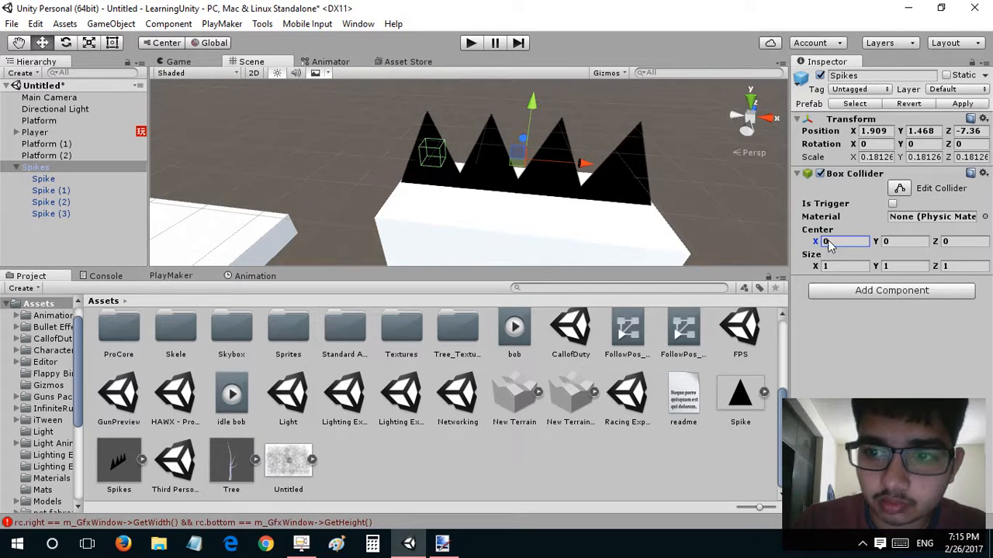
type("5.19")
left_click_drag(965, 241, 967, 241)
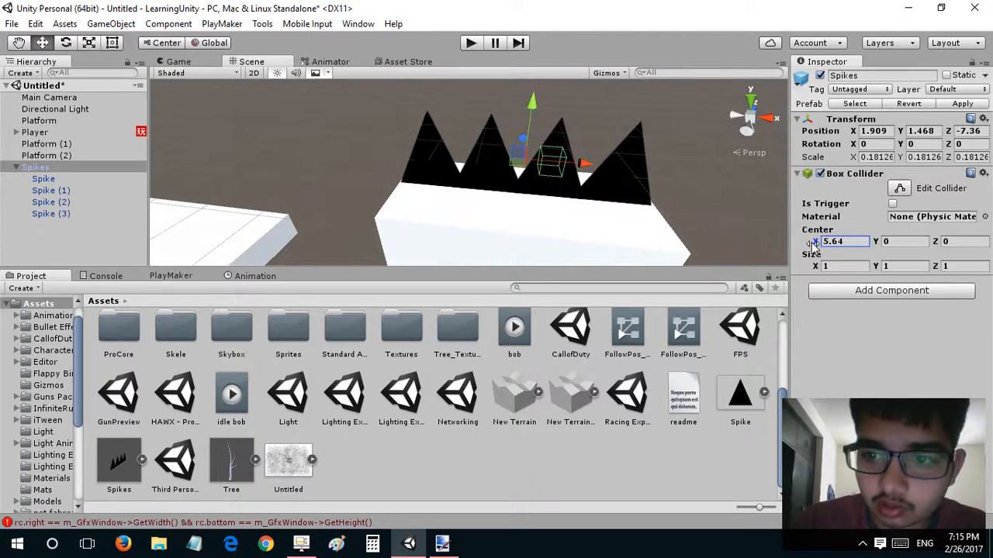
left_click_drag(813, 243, 781, 245)
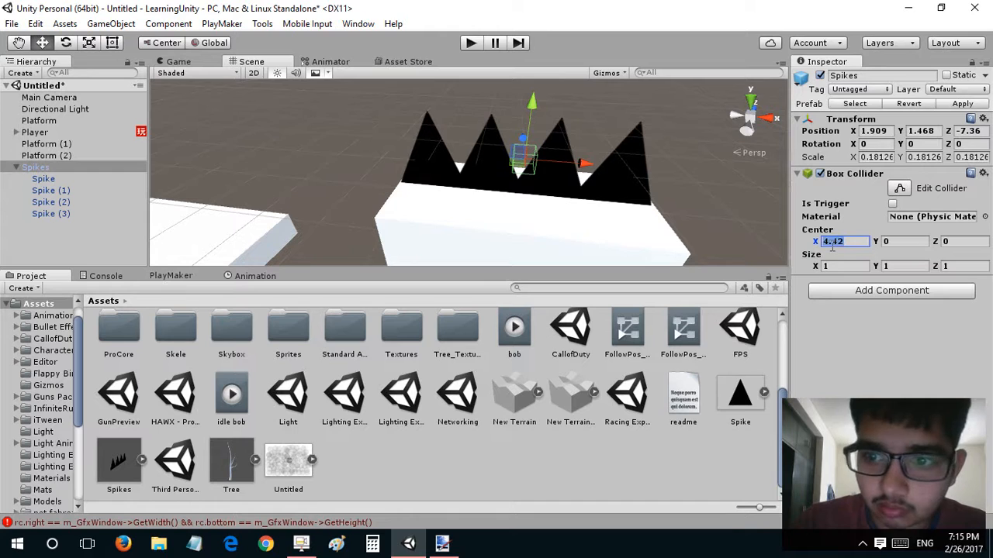
type("5")
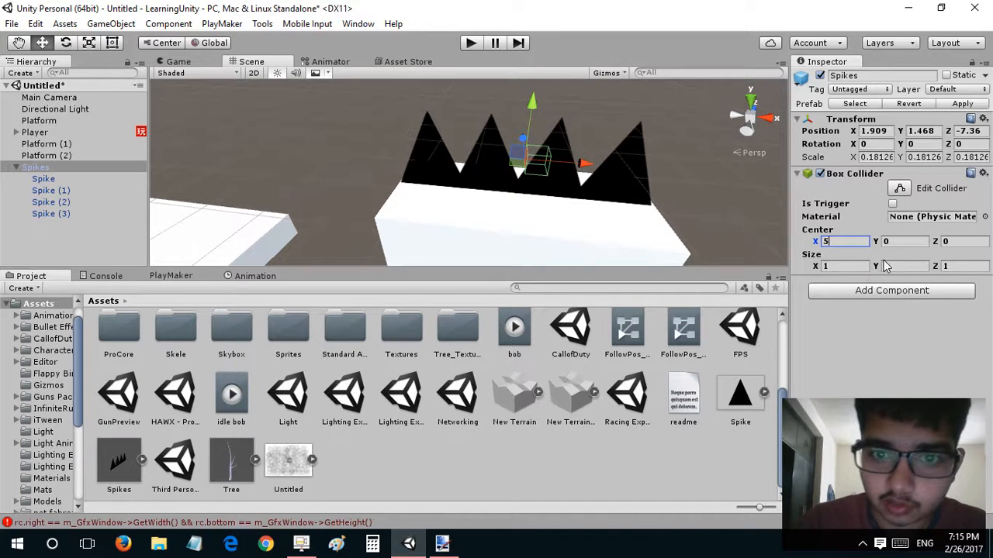
left_click(859, 268)
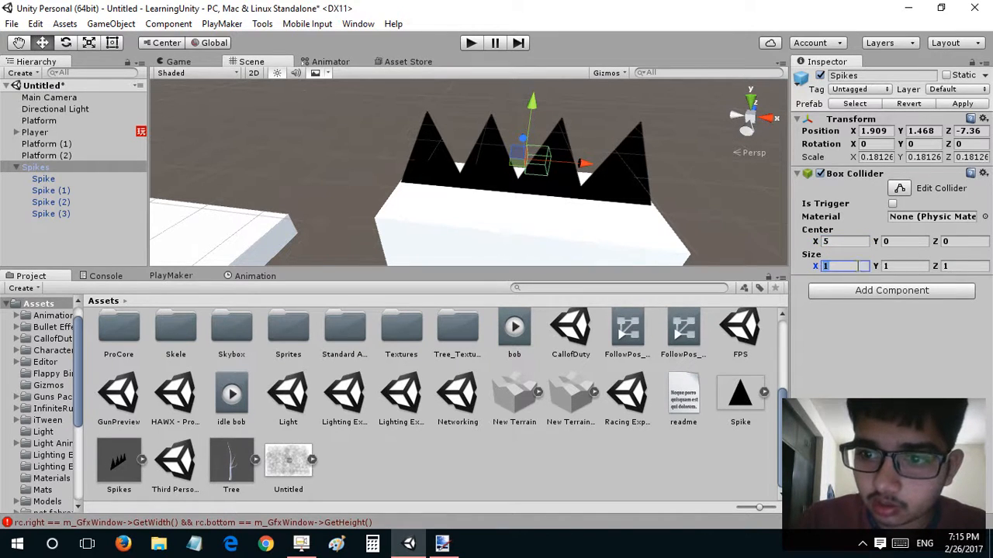
left_click_drag(816, 268, 918, 266)
View the spikes from the front and fit the collider to the row's width with size X 12.22 and center X 4.4.
left_click(217, 62)
left_click(226, 61)
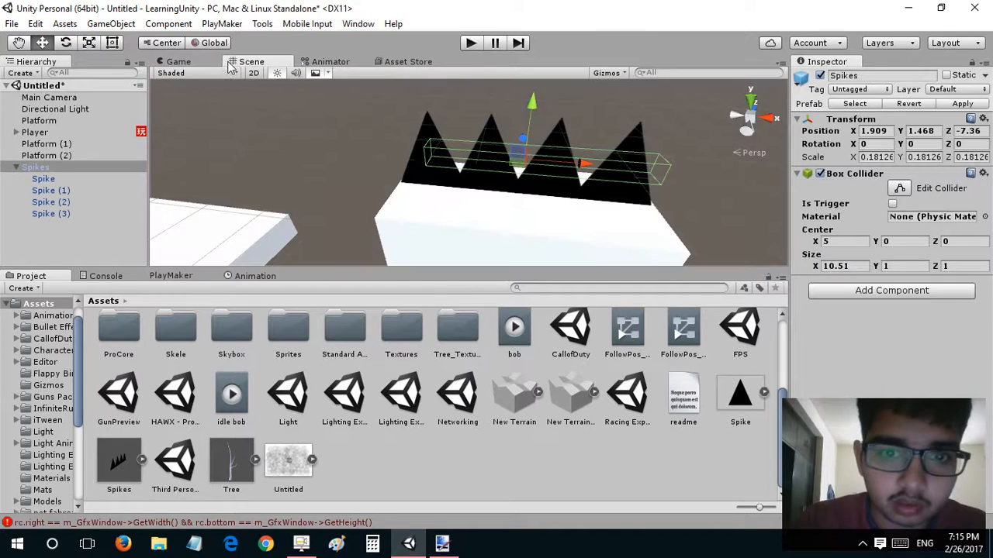
left_click(254, 73)
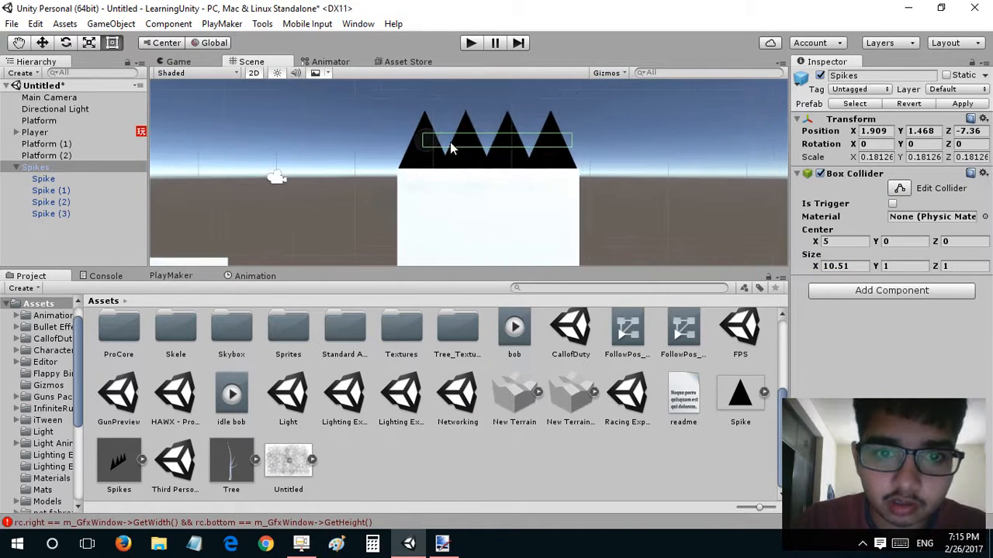
key("w")
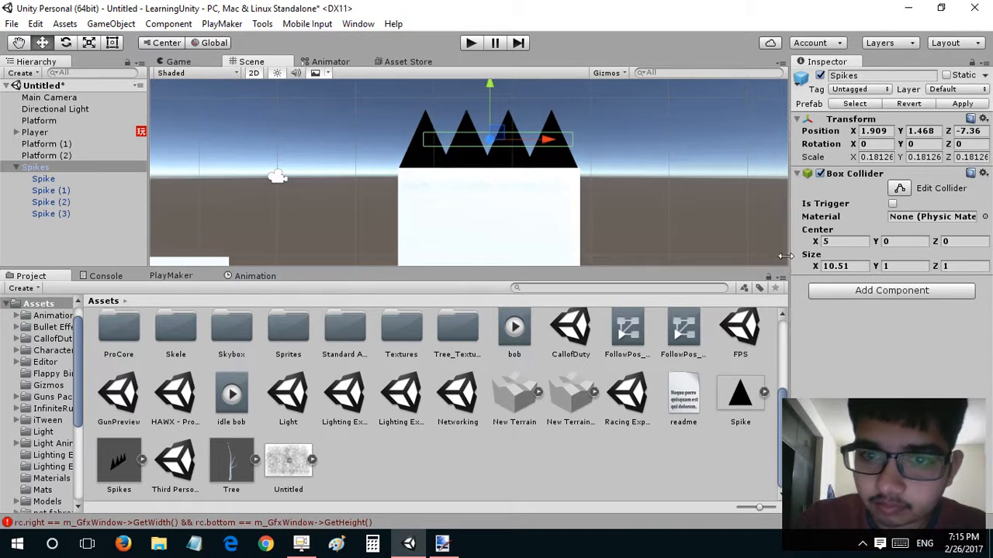
mouse_move(817, 243)
left_mouse_down()
mouse_move(805, 246)
mouse_move(824, 268)
mouse_move(840, 267)
mouse_move(813, 243)
left_mouse_up()
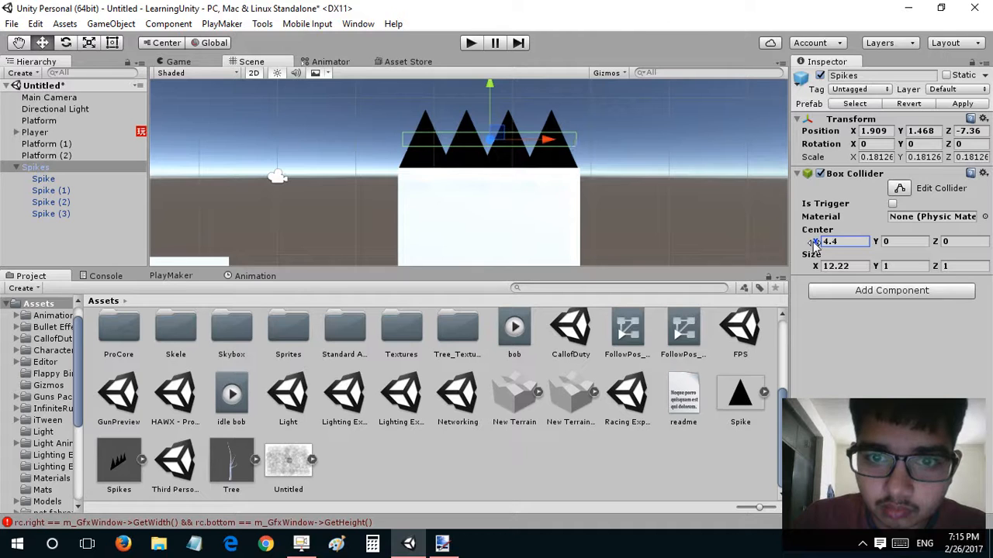
Fit the collider to the spikes' height with size Y 3.85 and center Y 0.19.
left_click_drag(876, 242, 946, 268)
left_click_drag(950, 262, 949, 262)
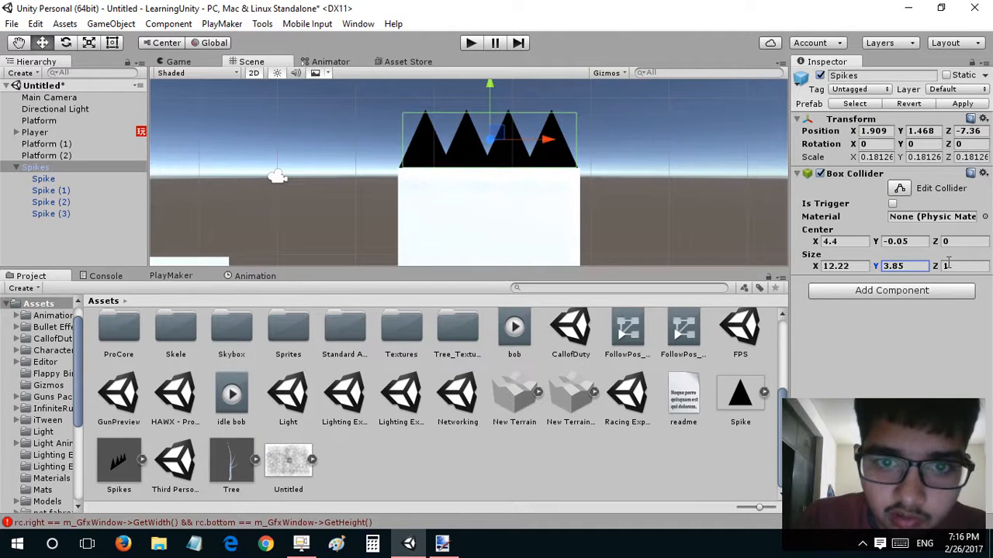
left_click(876, 242)
left_click_drag(877, 243, 886, 245)
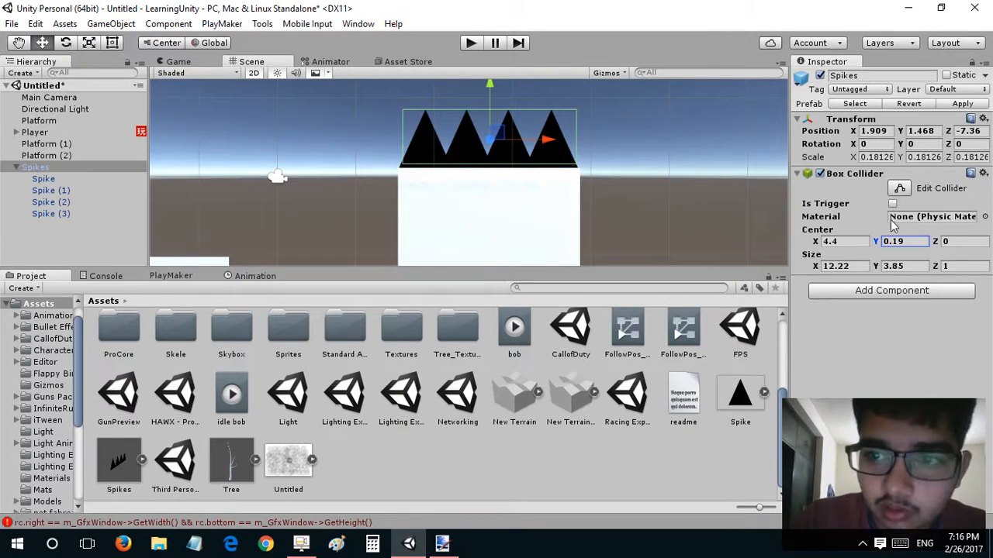
Create a new tag named Obstacles in the project's tag list.
left_click(861, 91)
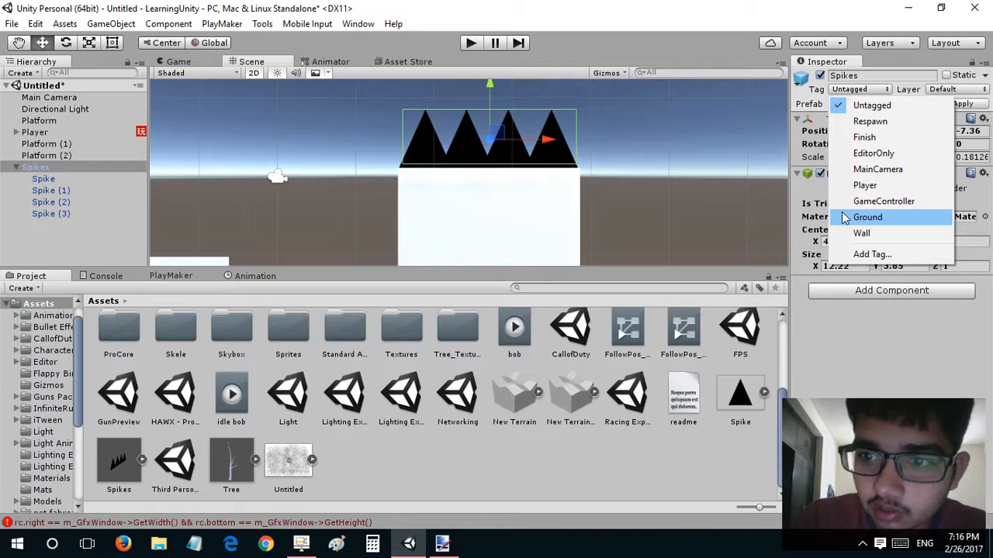
left_click(849, 255)
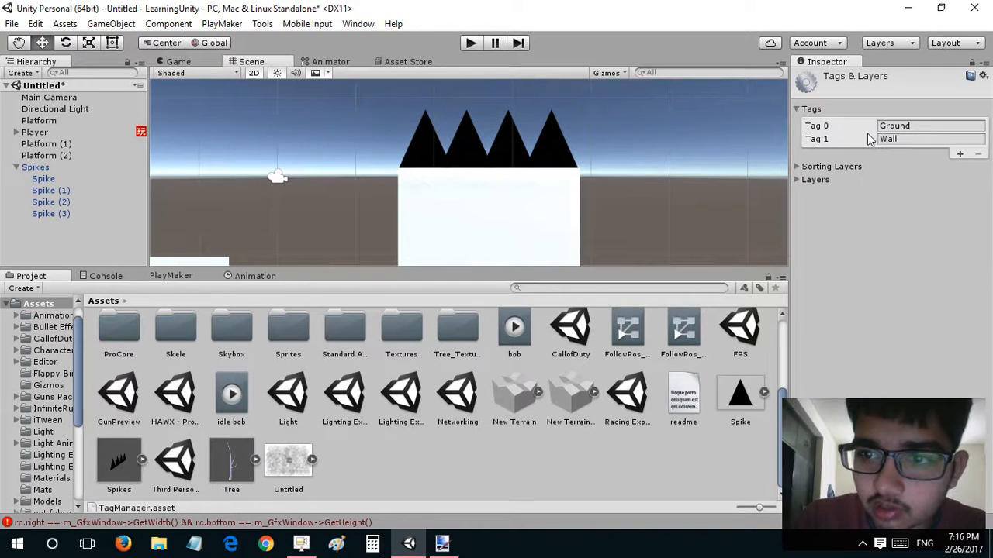
left_click(960, 156)
left_click(918, 153)
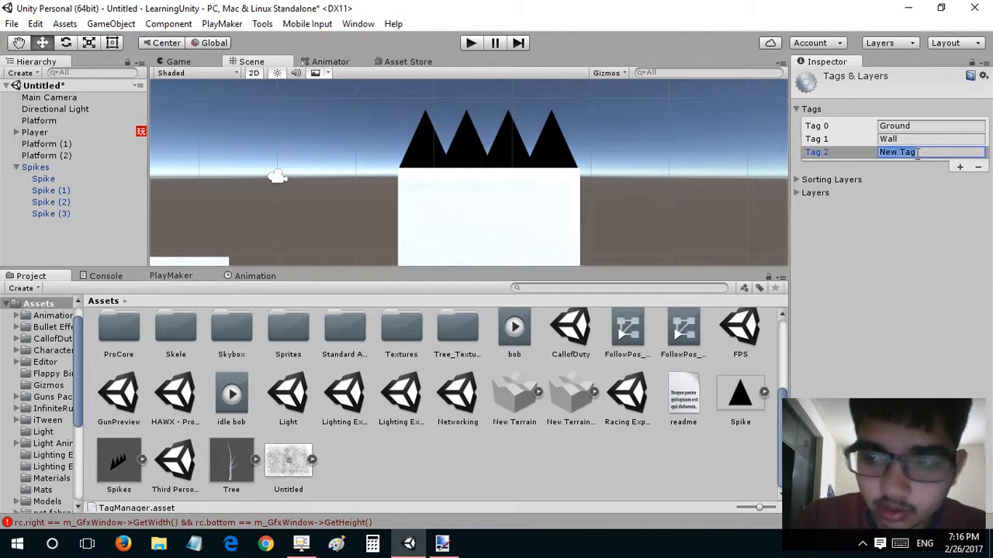
type("Obstacles")
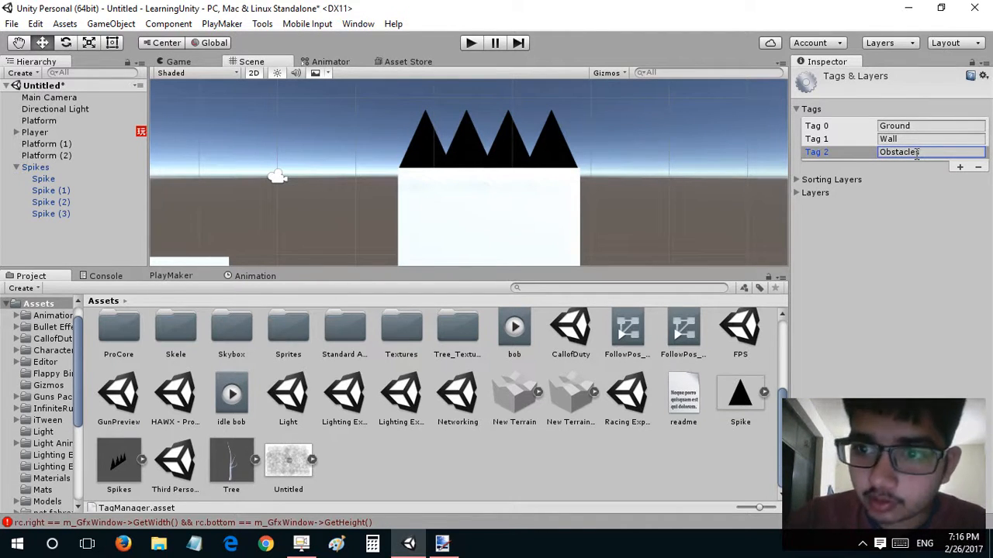
left_click(209, 59)
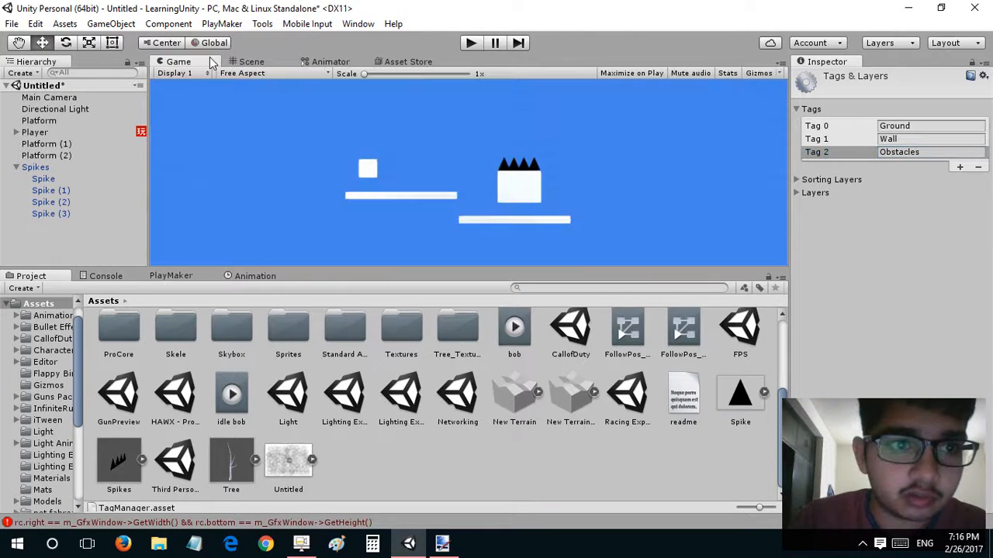
left_click(240, 66)
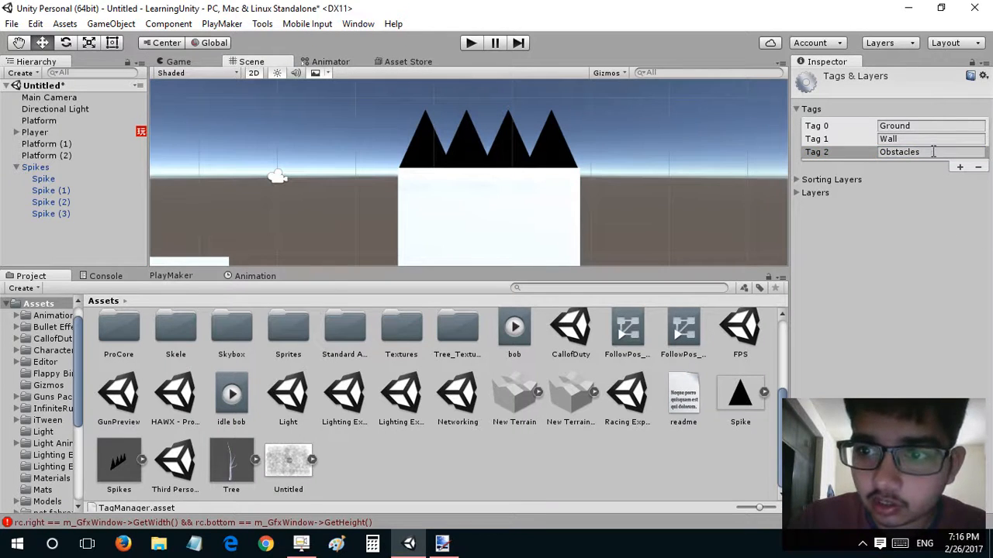
Assign the Obstacles tag to the parent Spikes object.
left_click(86, 169)
left_click(851, 89)
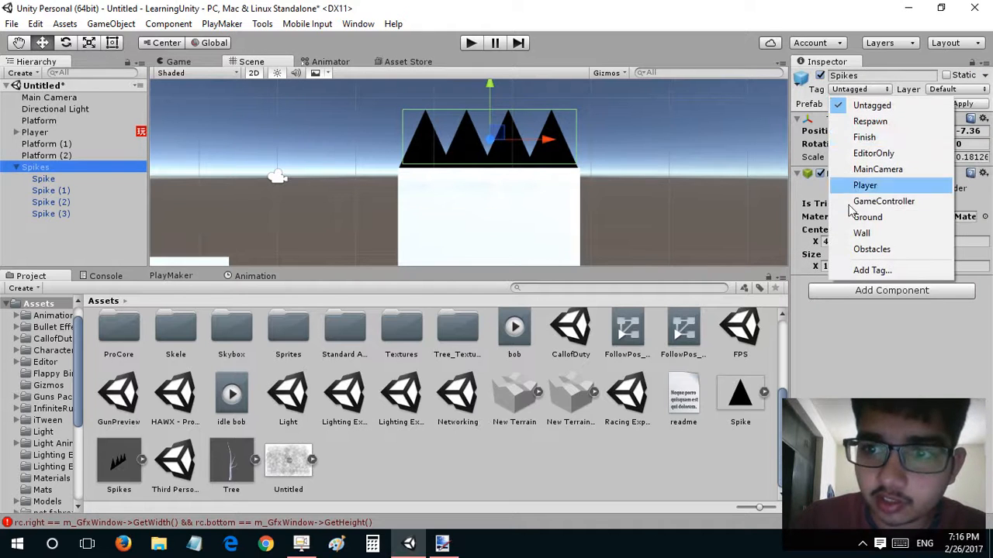
left_click(861, 247)
Select all four child spike sprites together and assign them the Obstacles tag.
left_click(85, 180)
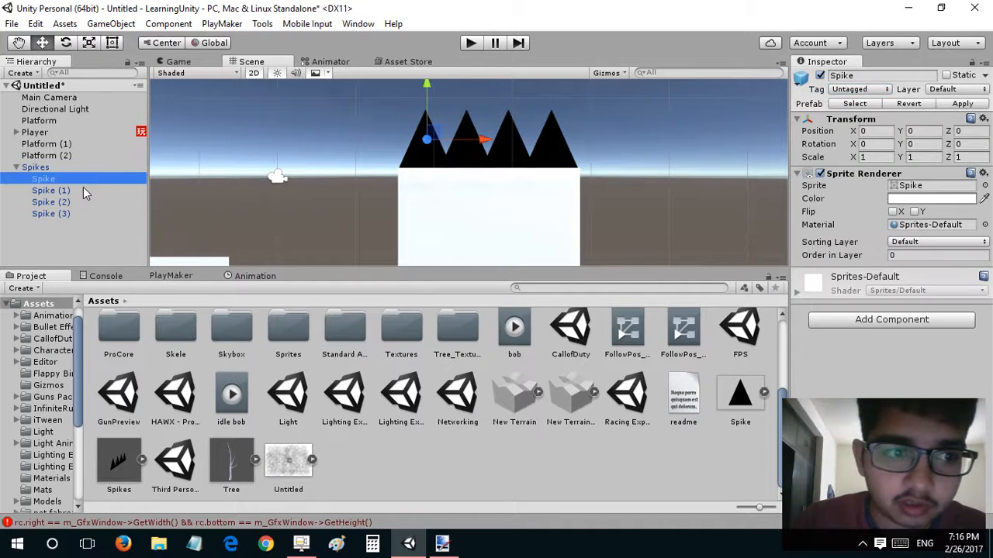
left_click(82, 189, "ctrl")
left_click(74, 203, "ctrl")
left_click(74, 213, "ctrl")
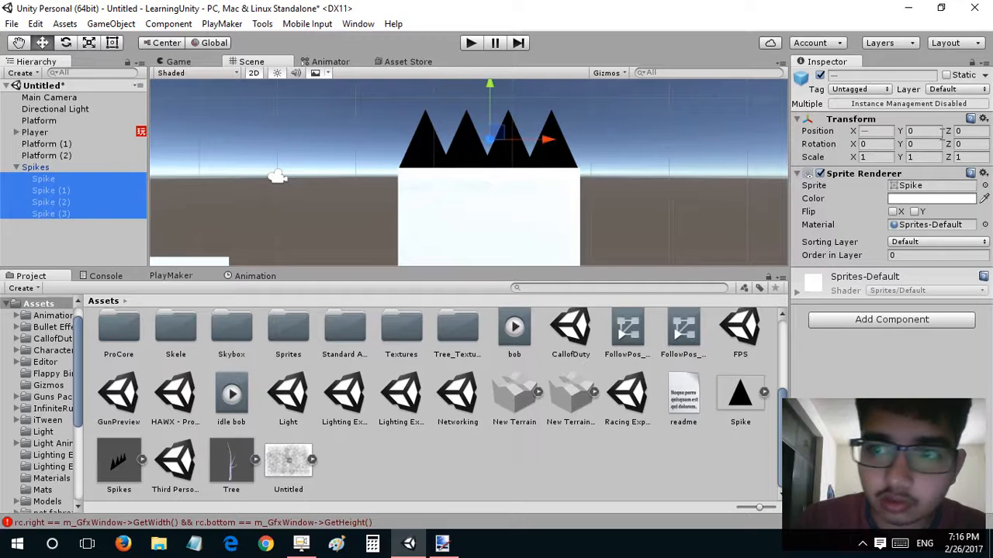
left_click(881, 90)
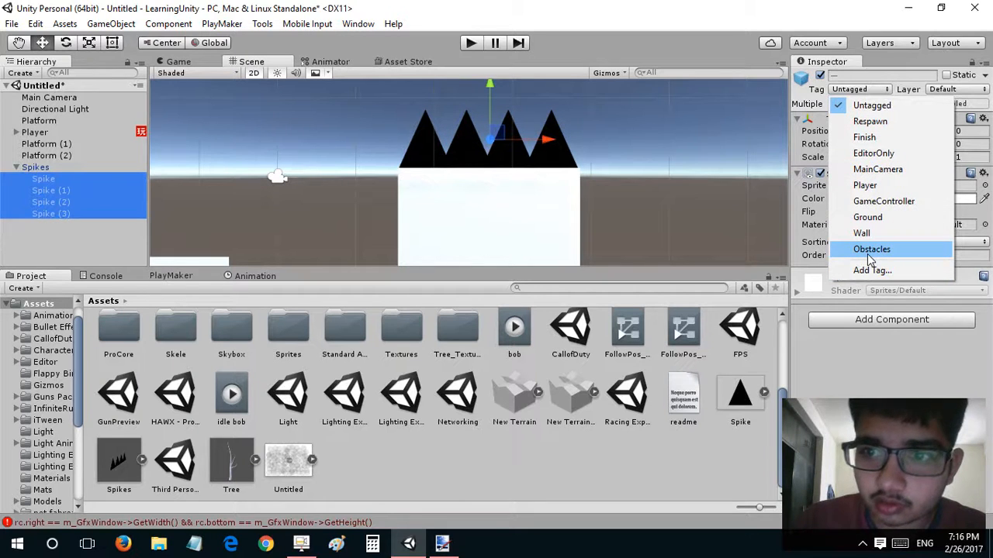
Apply the changes on the Spikes object to its prefab and collapse the group in the hierarchy.
left_click(56, 169)
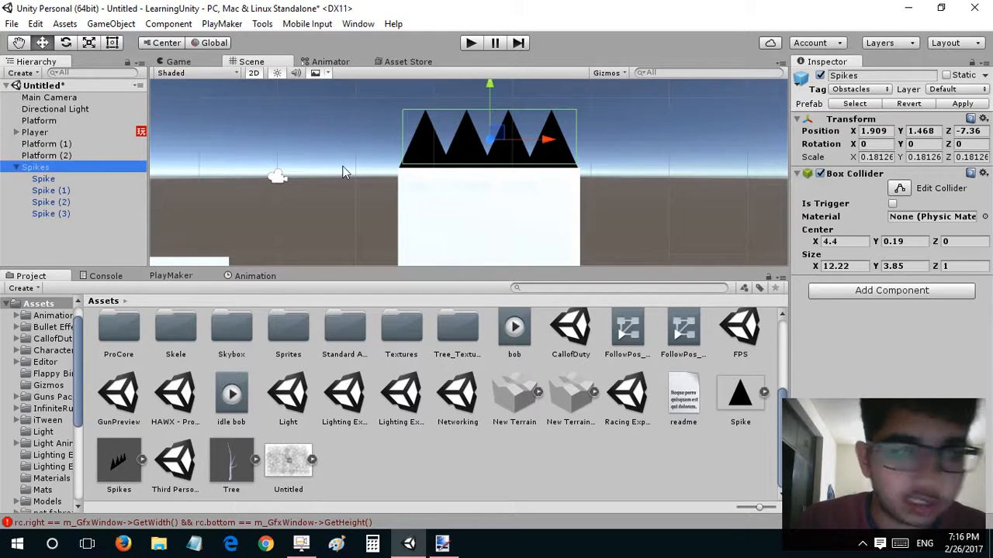
left_click(963, 104)
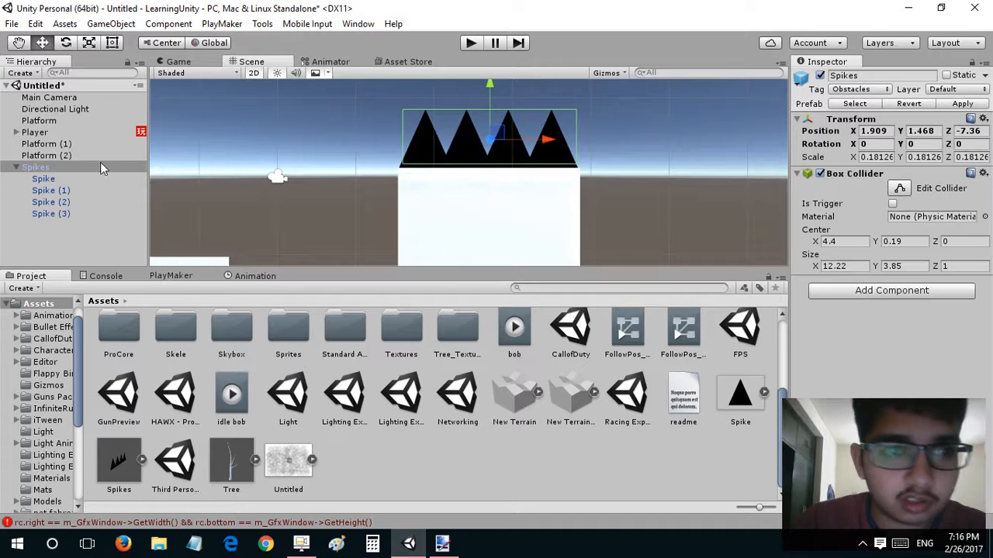
left_click(17, 168)
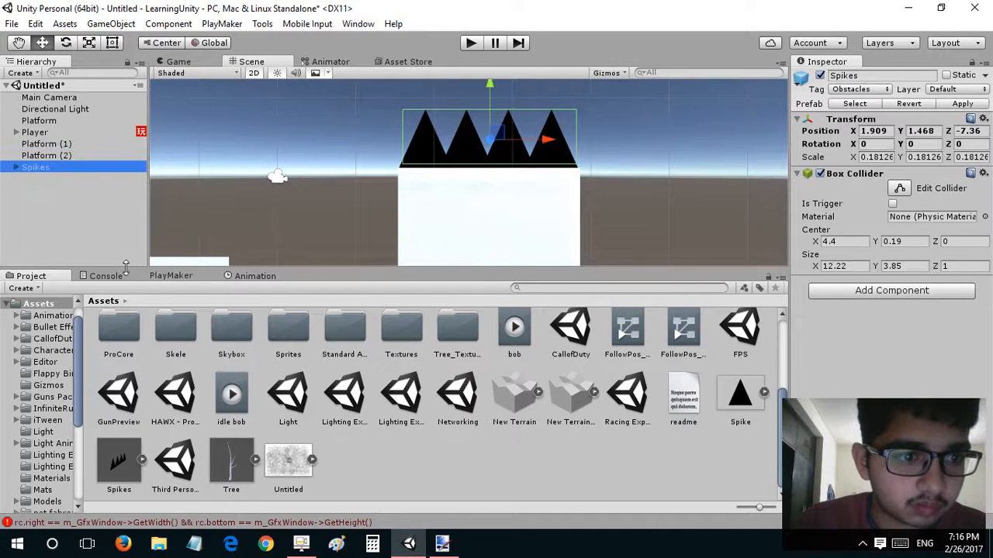
Add a PlayMaker FSM to the Spikes object and give its State 1 a Collision Event action.
left_click(166, 276)
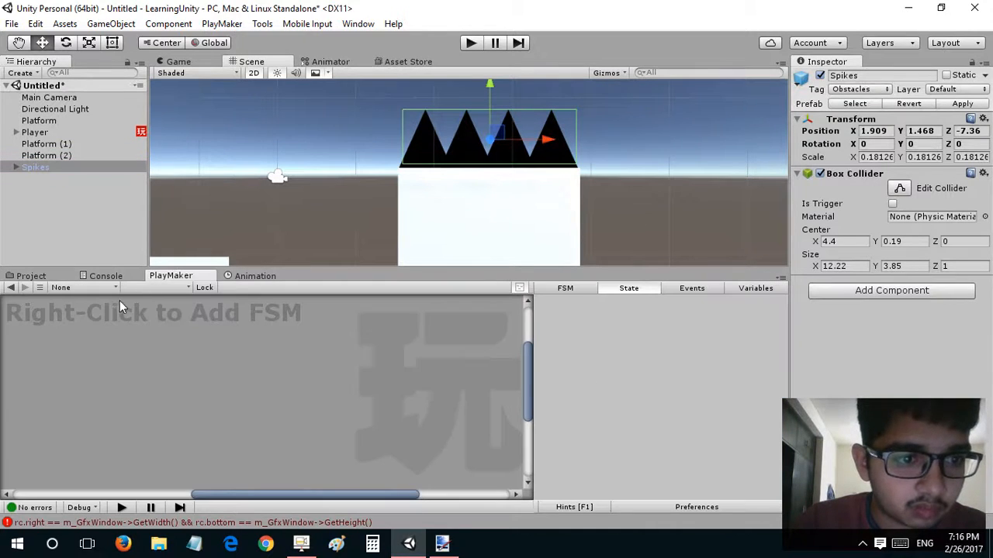
right_click(83, 339)
left_click(101, 352)
key("ctrl+s")
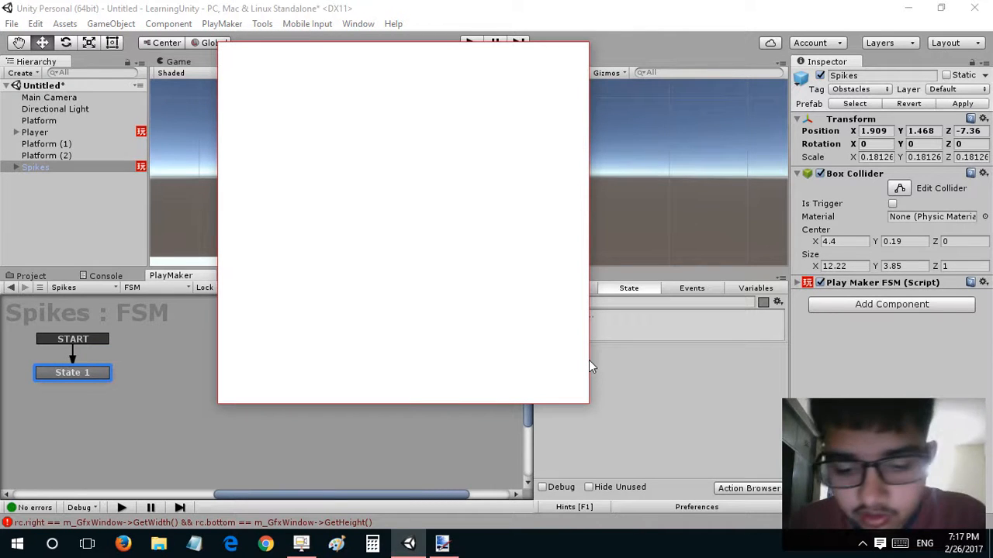
type("collisi")
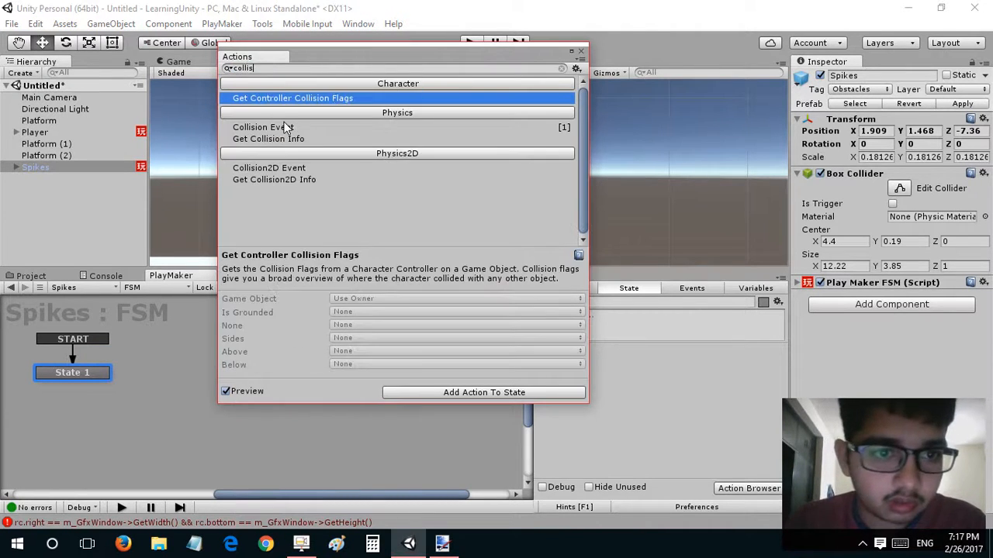
double_click(286, 127)
Set the Collide Tag of the Spikes Collision Event to Player.
left_click(670, 390)
left_click(669, 379)
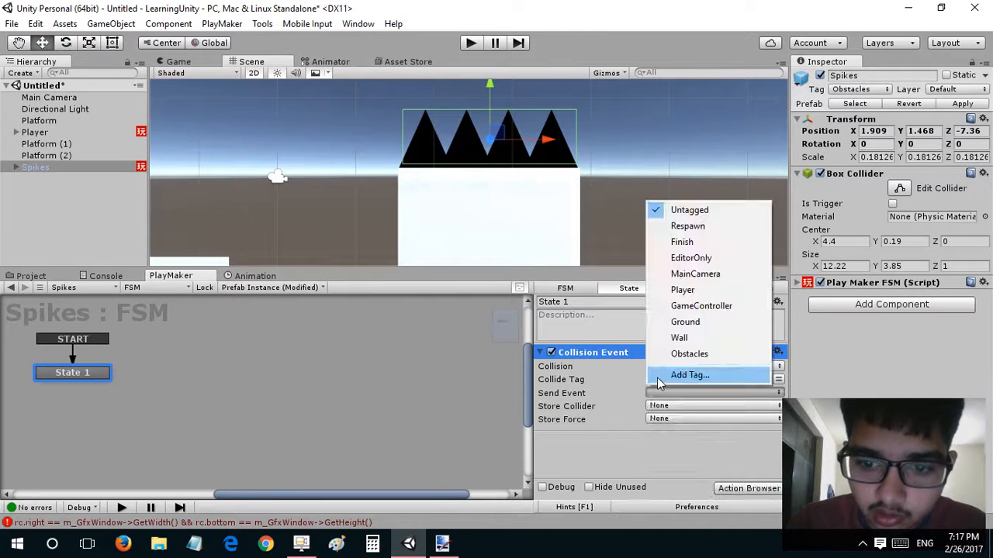
left_click(673, 375)
left_click(38, 168)
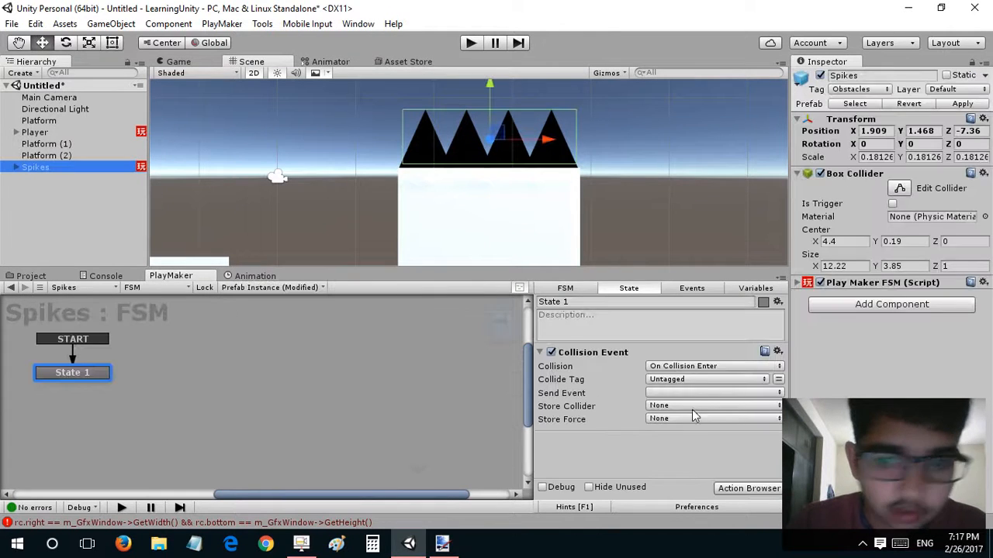
left_click(681, 380)
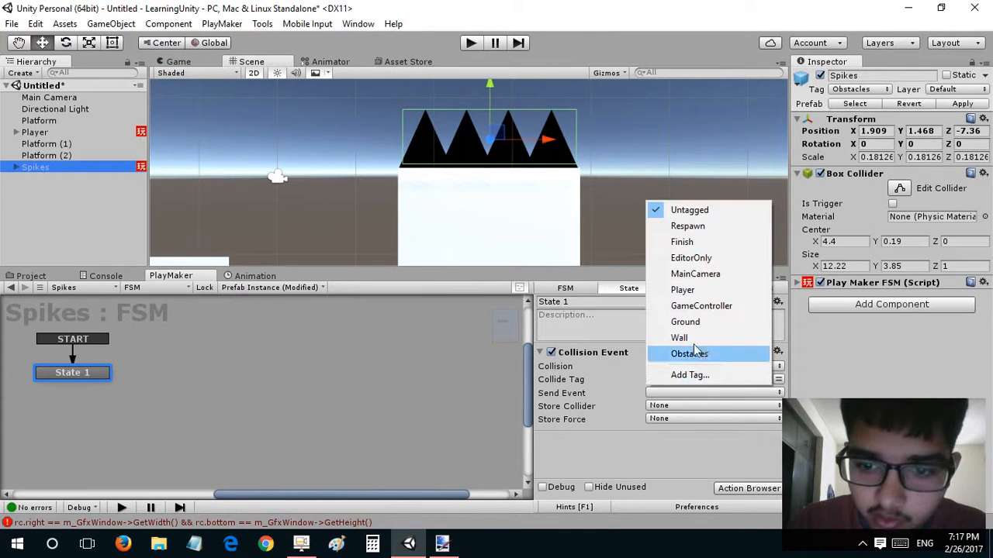
left_click(684, 291)
Make the Collision Event send a new event named Reset and link State 1 to a new State 2 with a Reset transition.
left_click(658, 394)
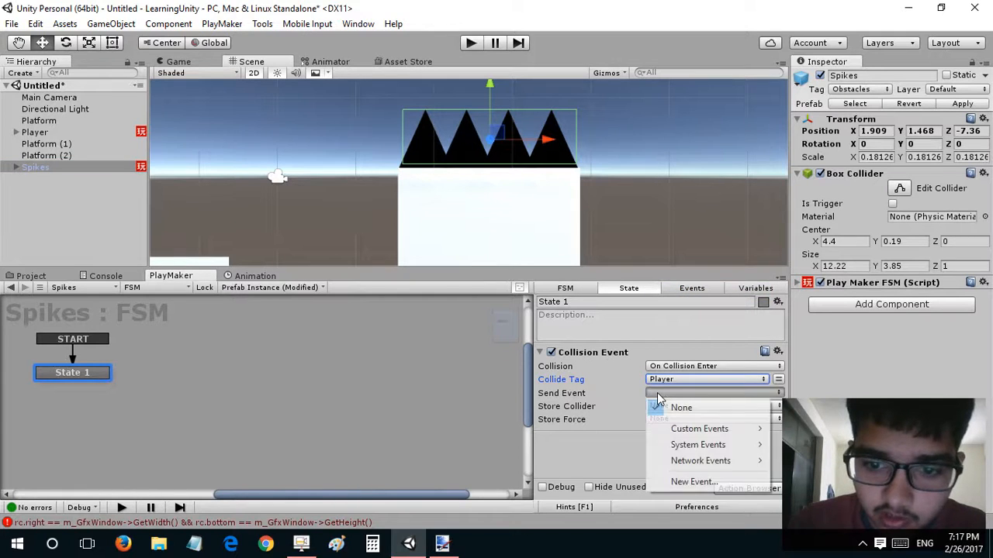
left_click(670, 476)
type("Reset")
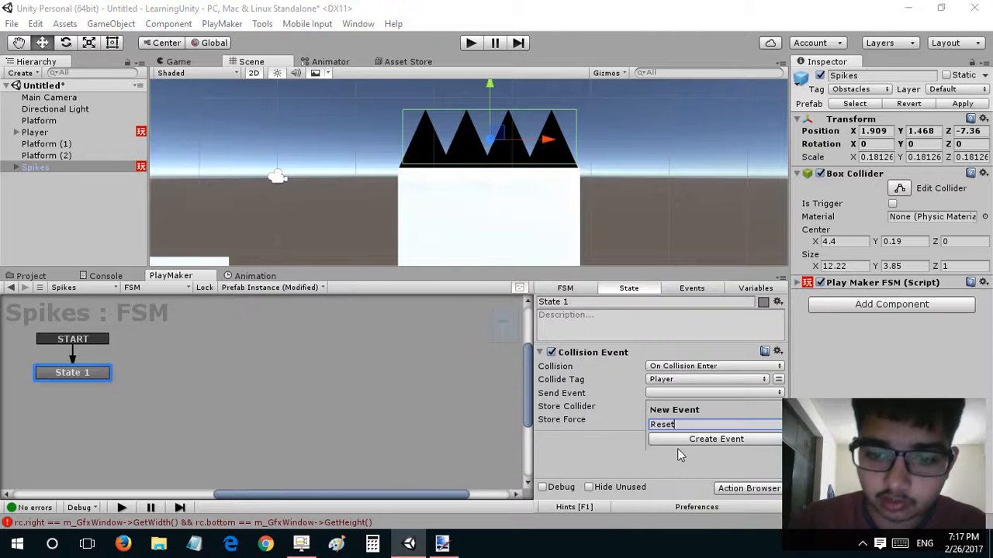
left_click(665, 440)
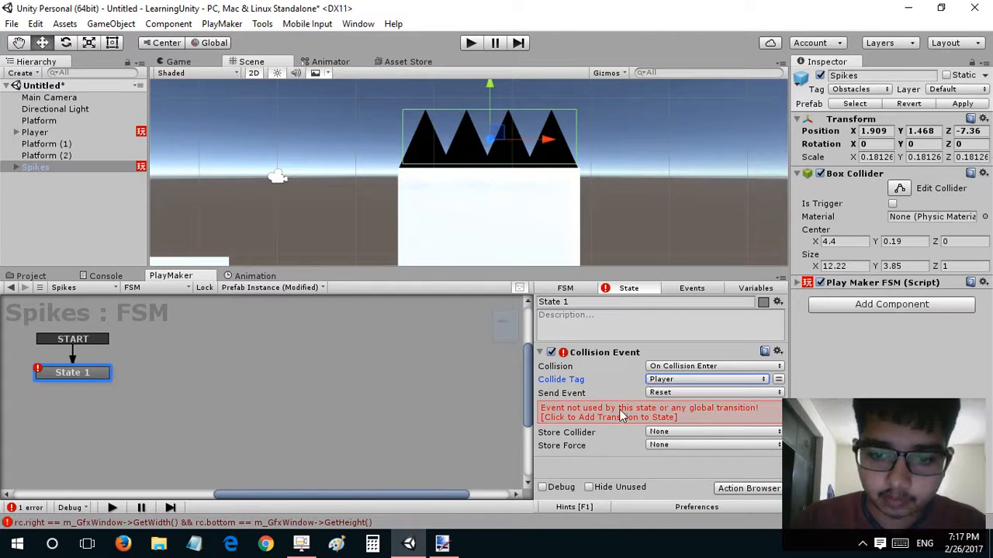
left_click_drag(72, 385, 178, 368)
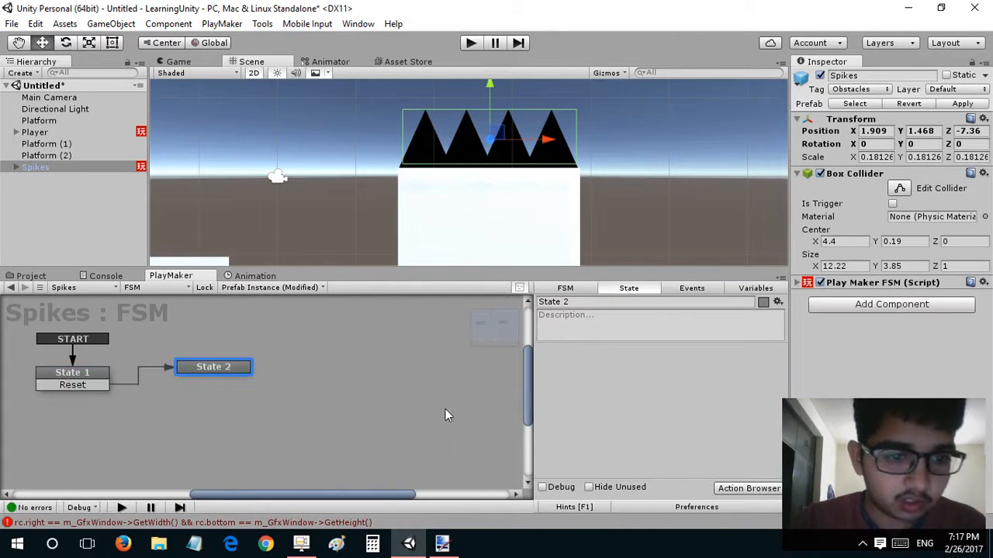
Open the action browser for State 2.
key("r")
key("e")
key("grave")
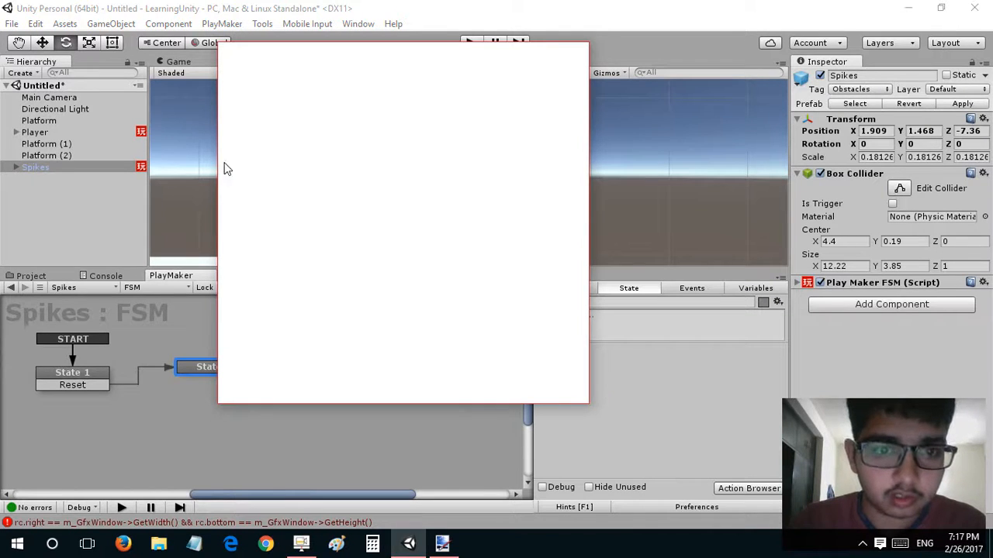
type("reset")
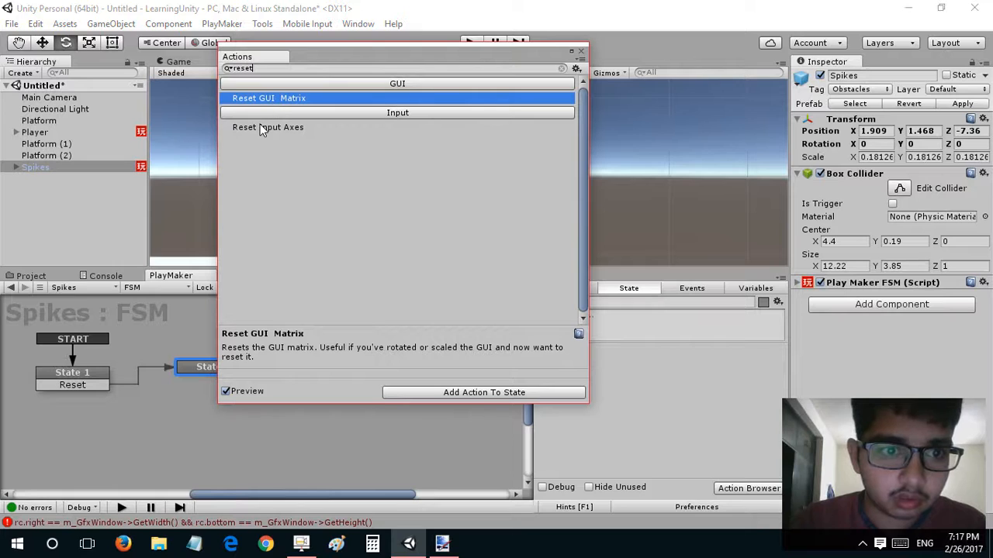
key("BackSpace")
key("BackSpace")
key("BackSpace")
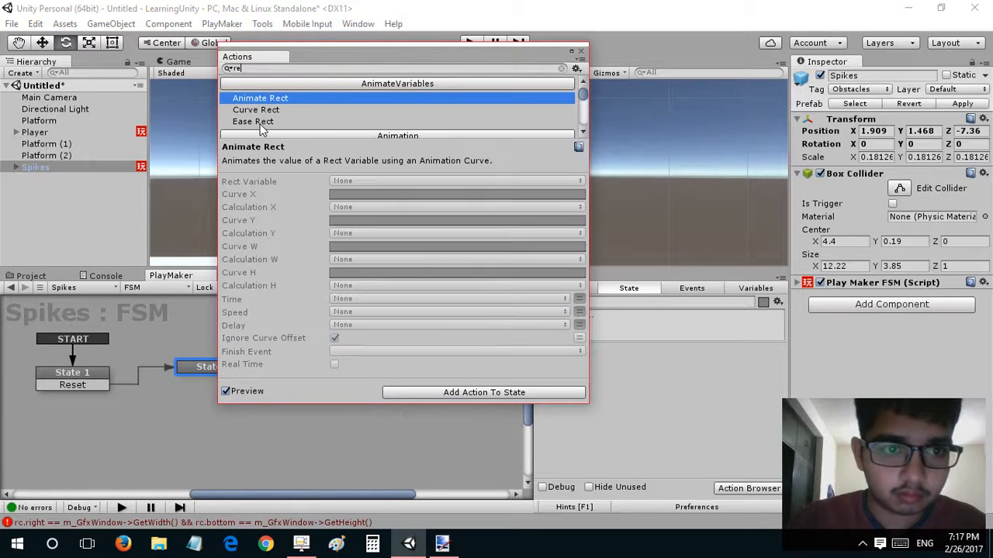
type("lo")
key("BackSpace")
key("BackSpace")
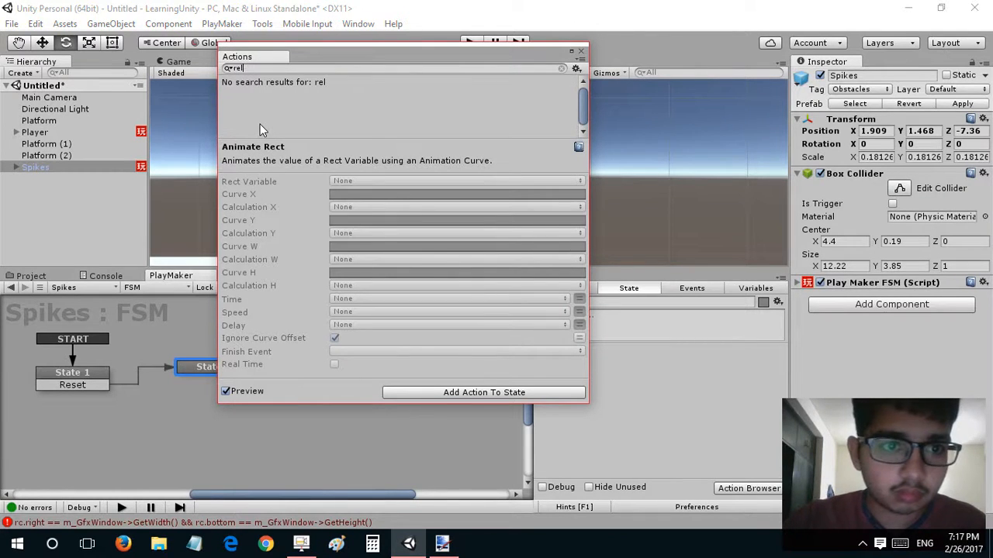
key("BackSpace")
key("BackSpace")
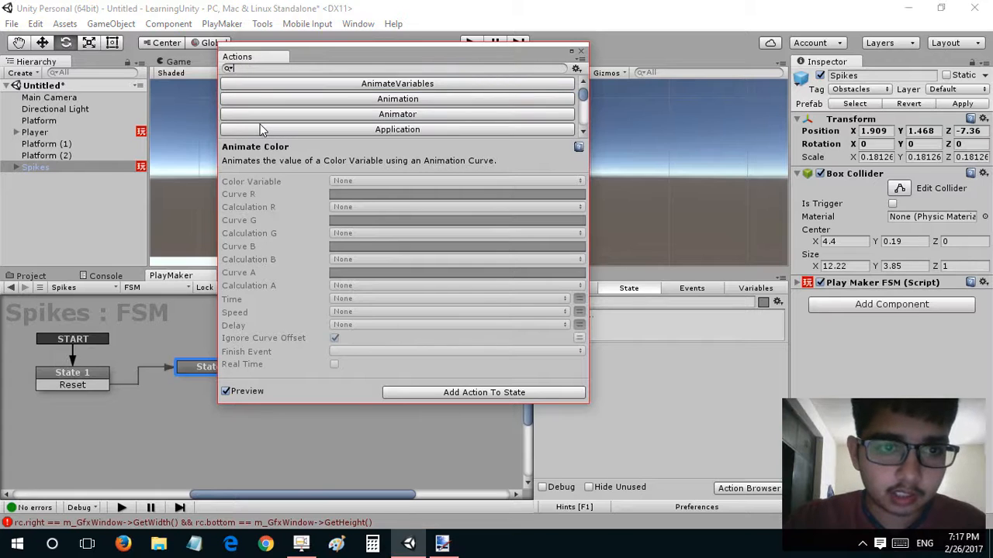
Find the Restart Level action and add it to State 2.
type("restart")
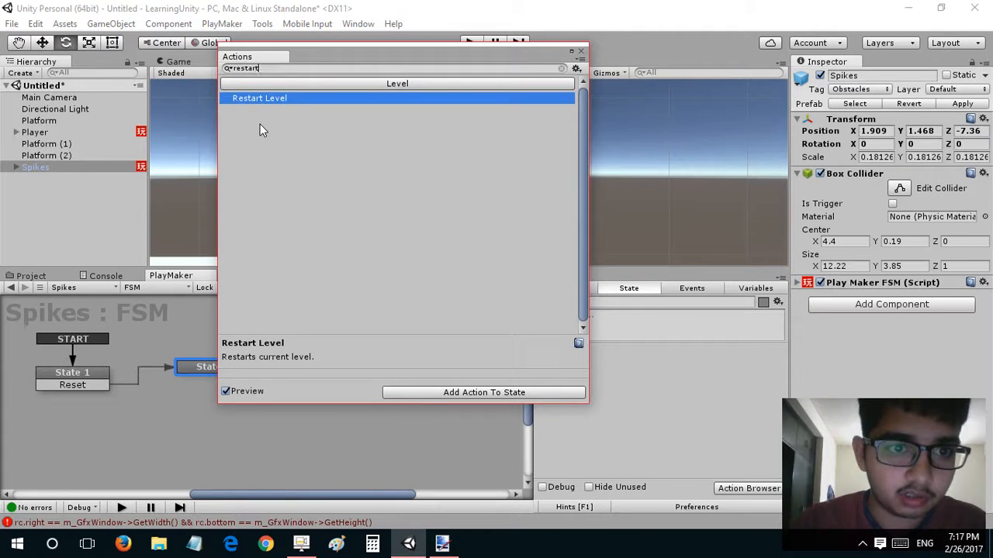
key("Return")
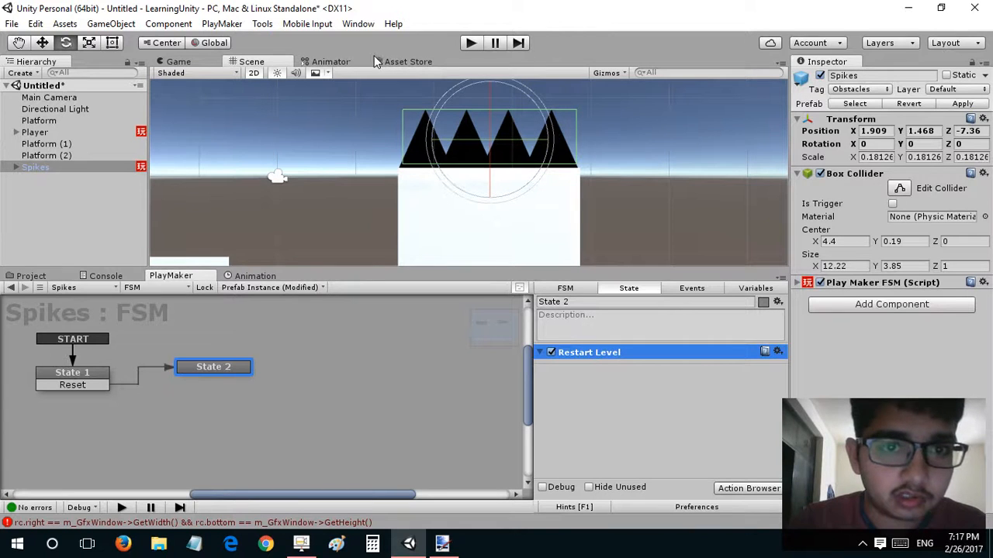
Save the scene as 2D in the project's Assets folder.
key("ctrl+s")
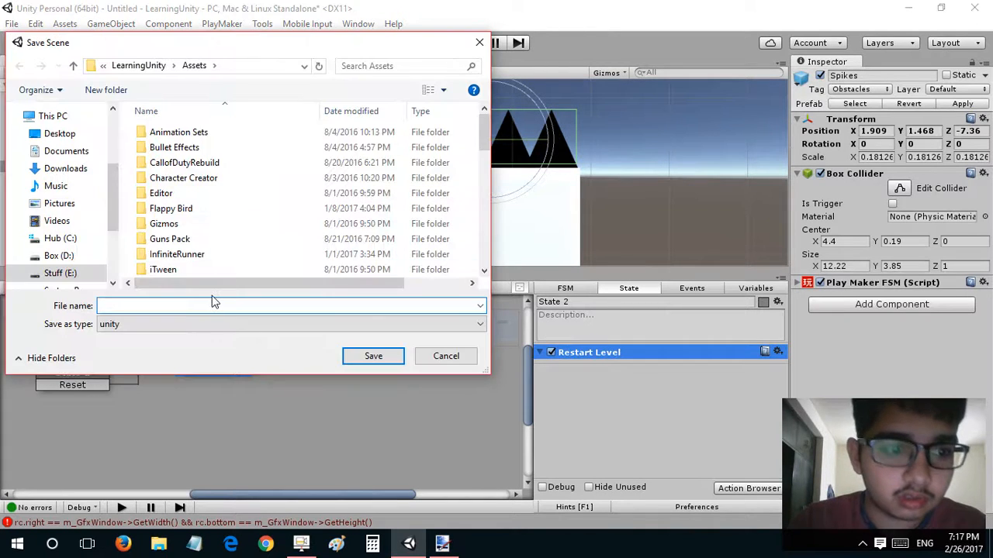
type("2D")
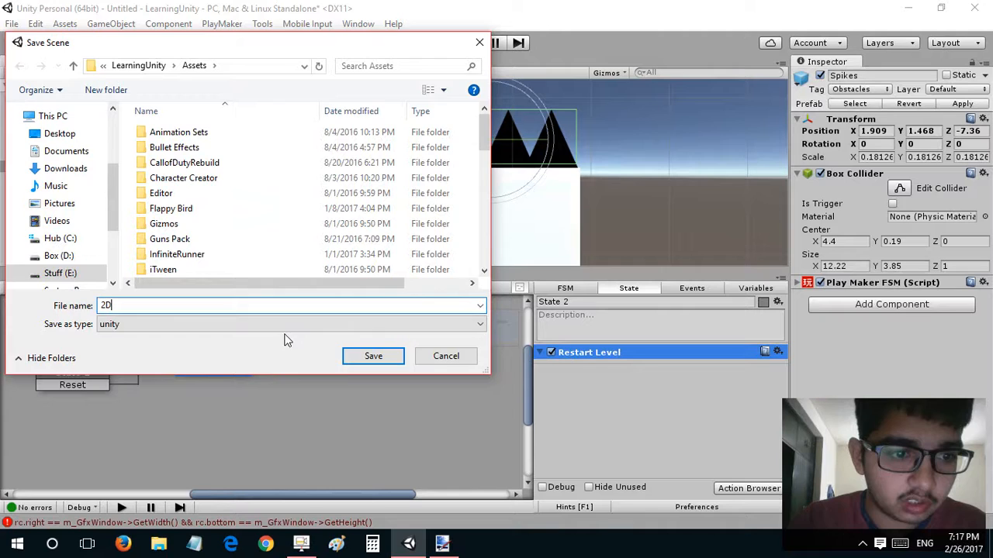
left_click(370, 355)
Play the level, moving and jumping the cube onto the spikes to test the restart, and pause the game.
left_click(471, 43)
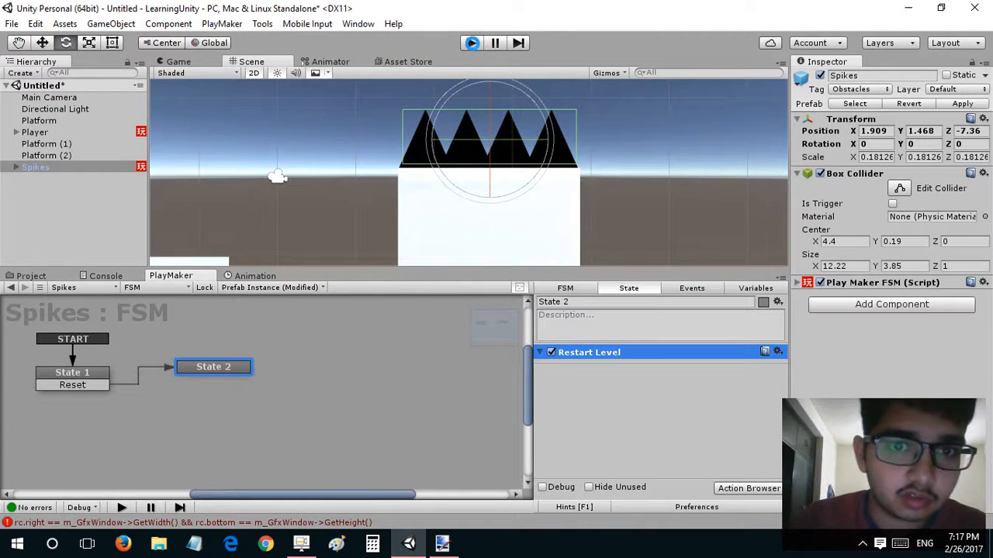
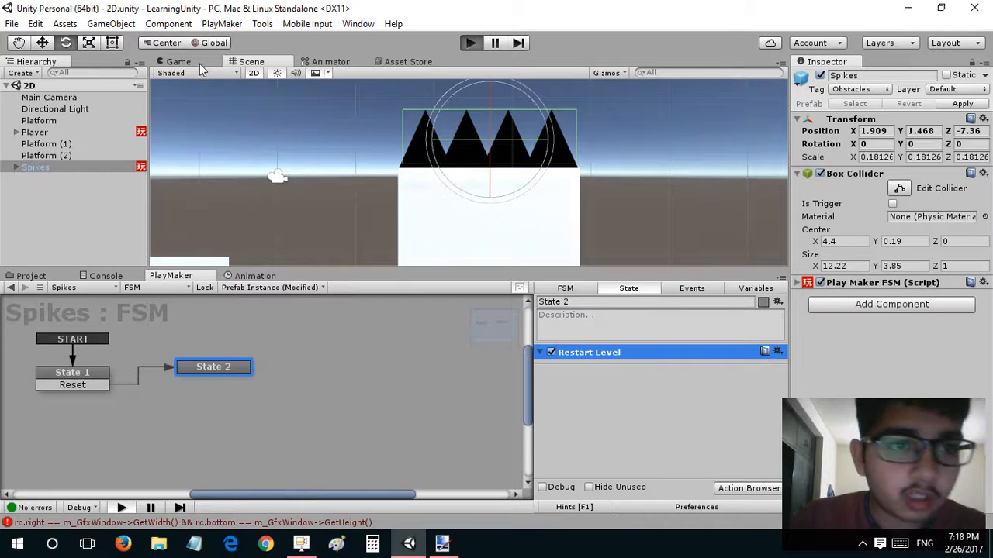
key("ctrl+p")
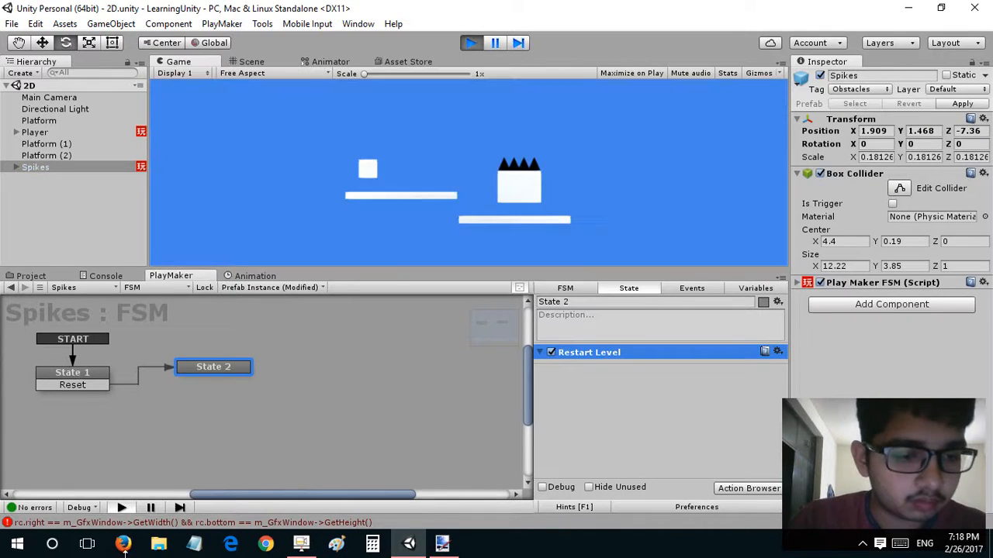
key("Right")
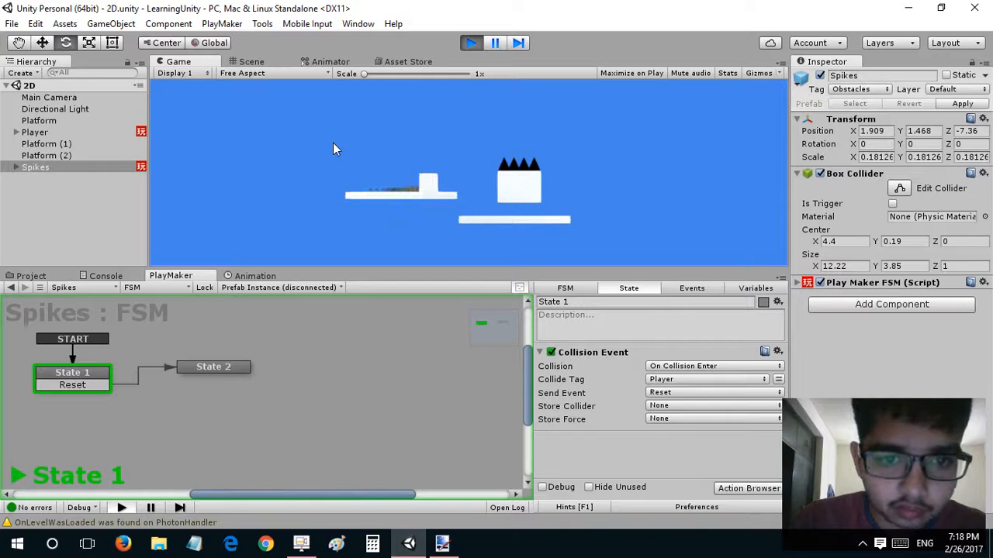
key("Left")
key("Right")
key("space")
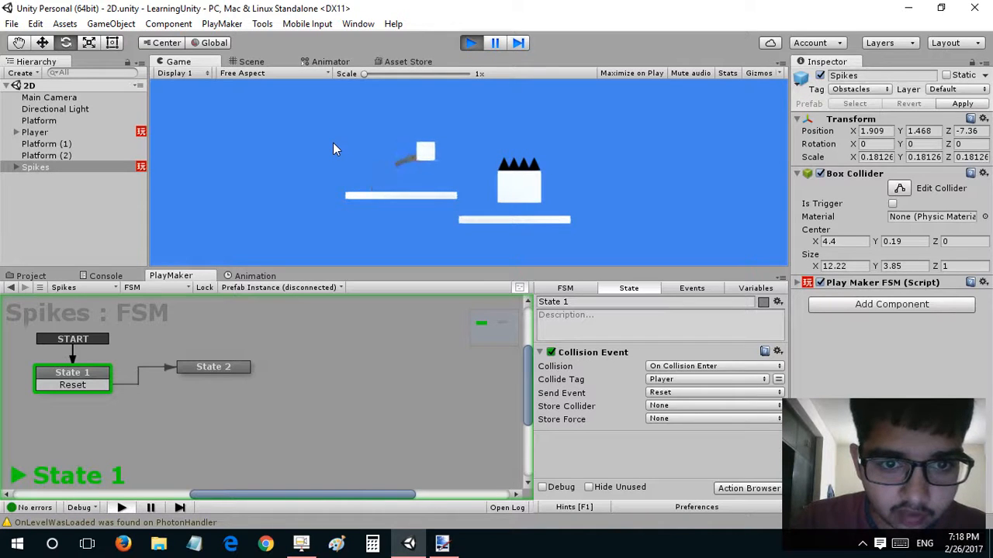
key("Left")
key("Right")
key("space")
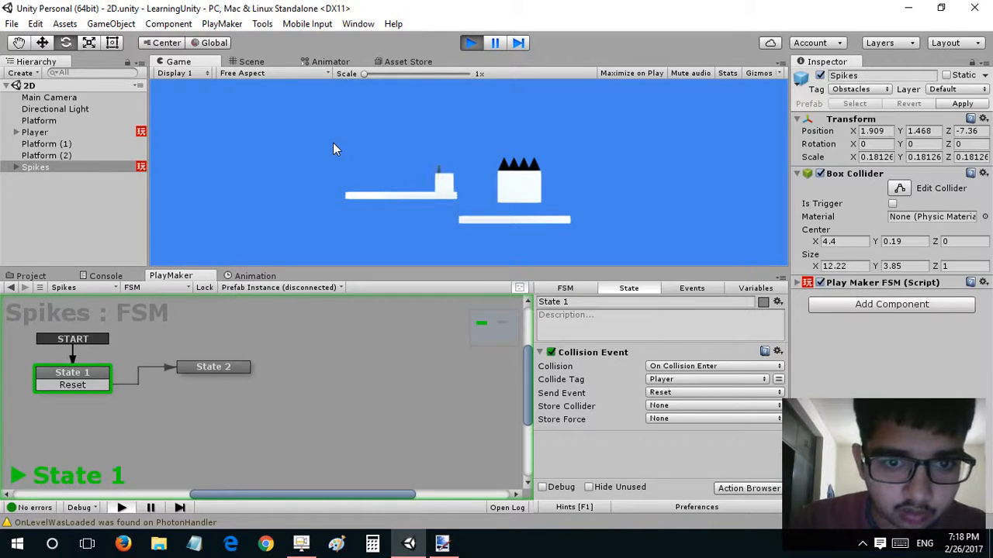
key("space")
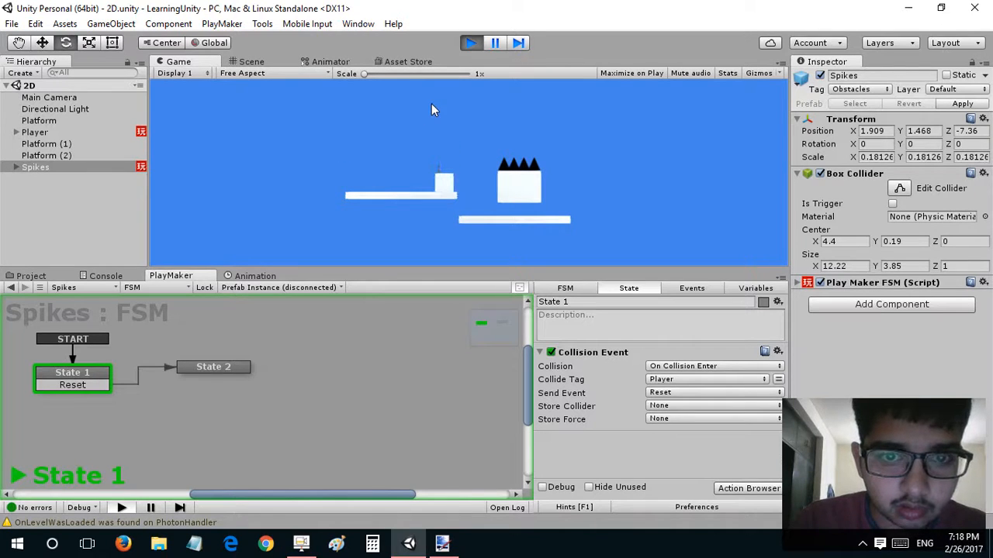
key("space")
key("Right")
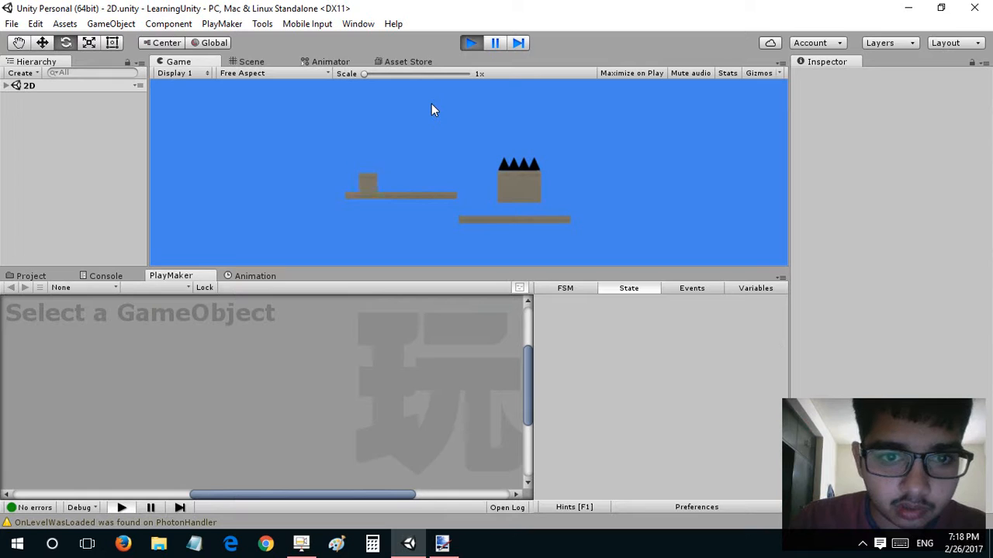
key("Right")
key("space")
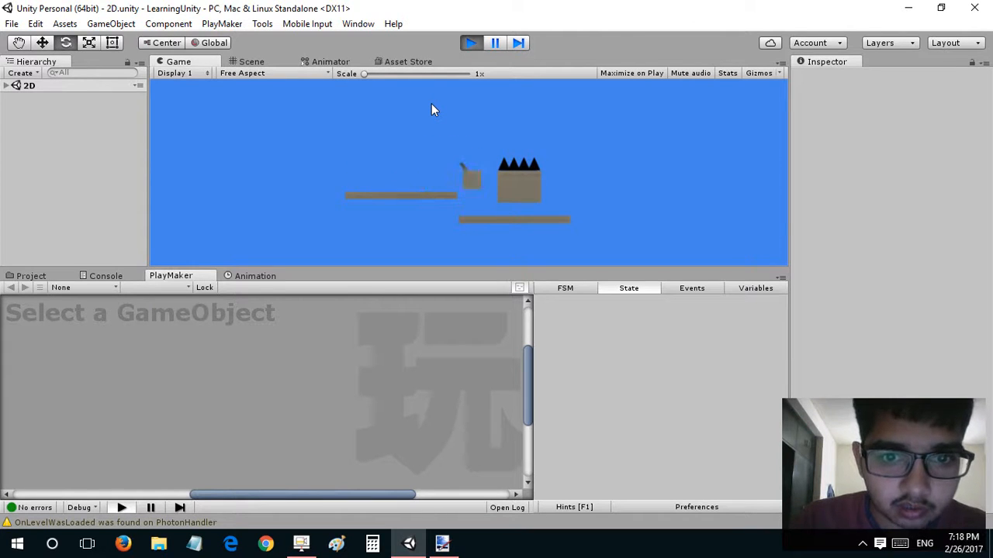
left_click(493, 43)
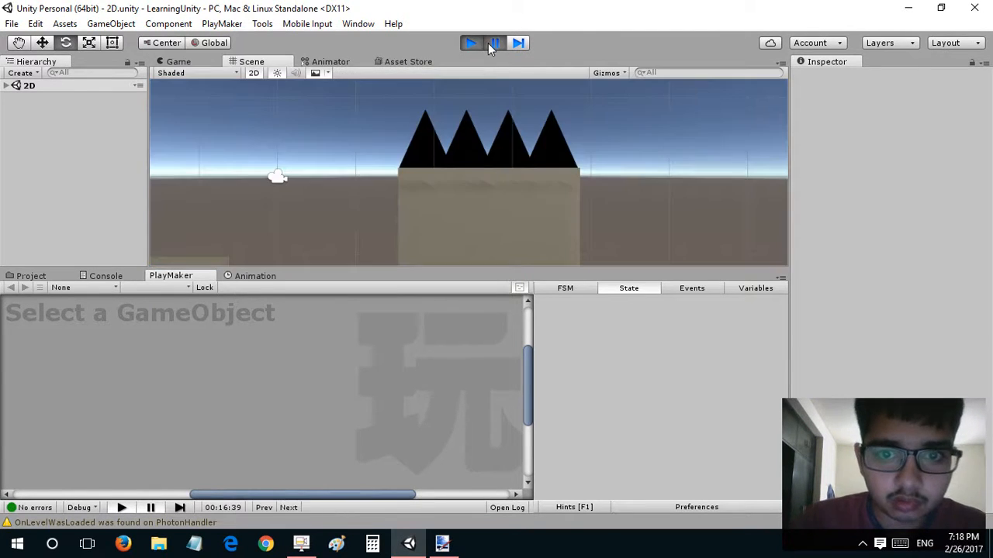
left_click(862, 543)
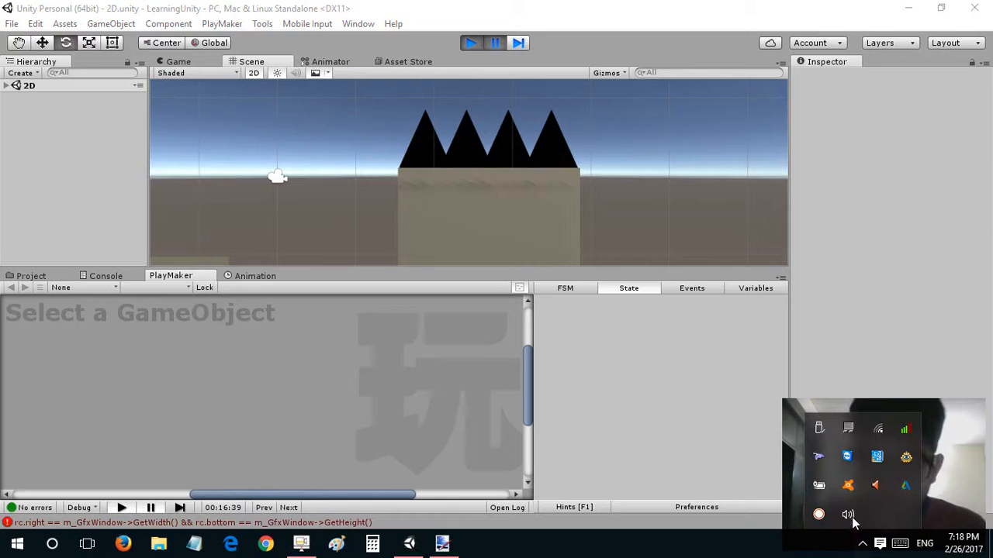
right_click(819, 514)
left_click(852, 334)
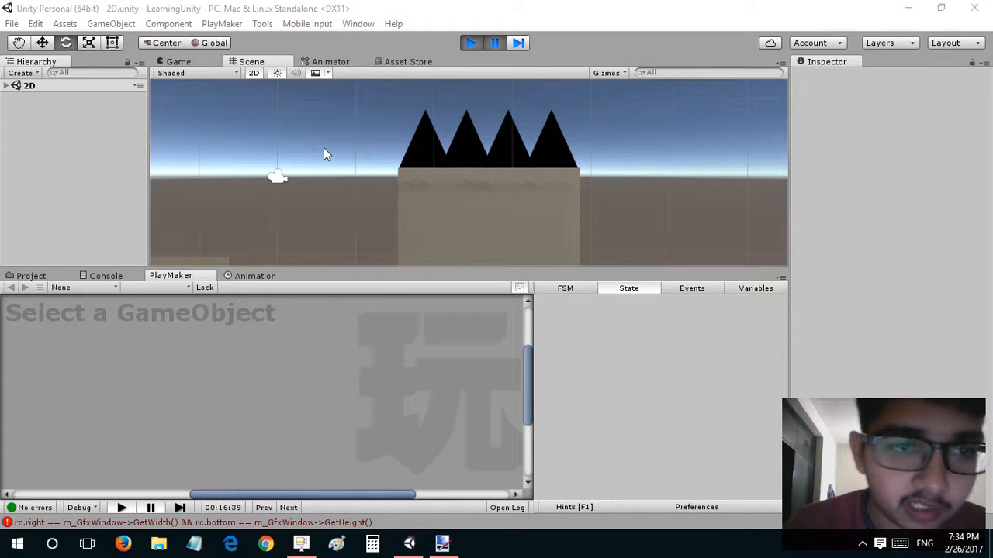
scroll(324, 148, "down", 4)
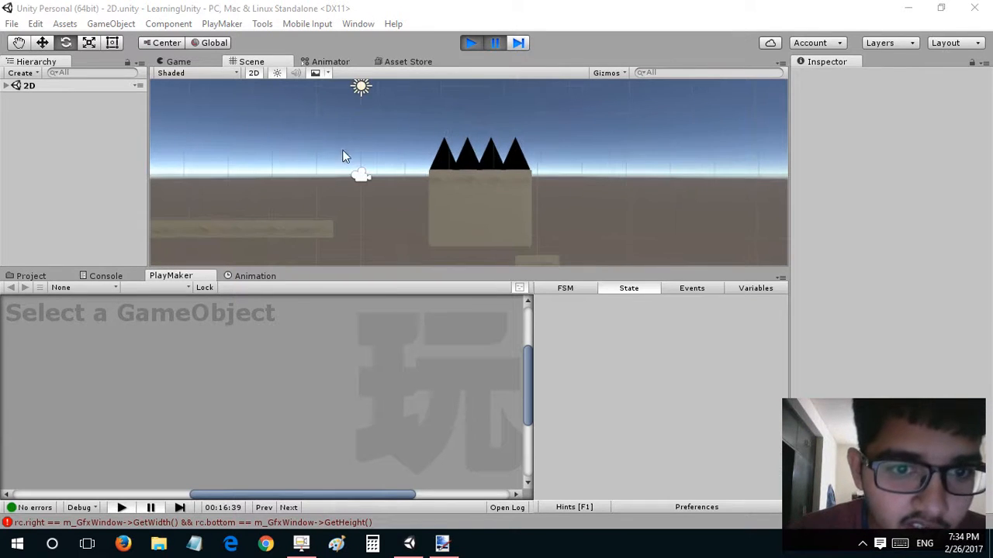
left_click(238, 185)
Continue the play test in the game view, jumping the cube between the platforms and crouching it beneath the spiked block.
left_click(180, 62)
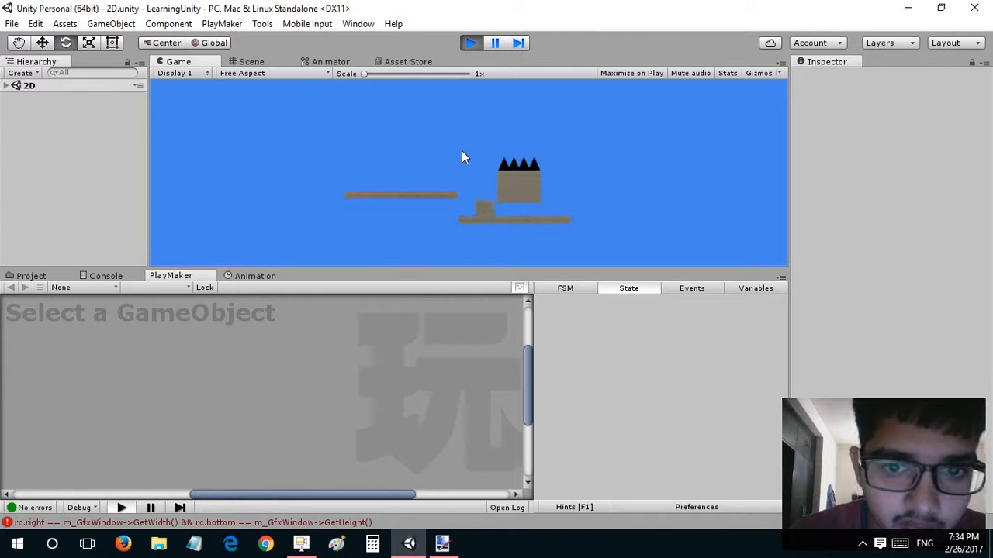
key("space")
key("Left")
key("Right")
key("space")
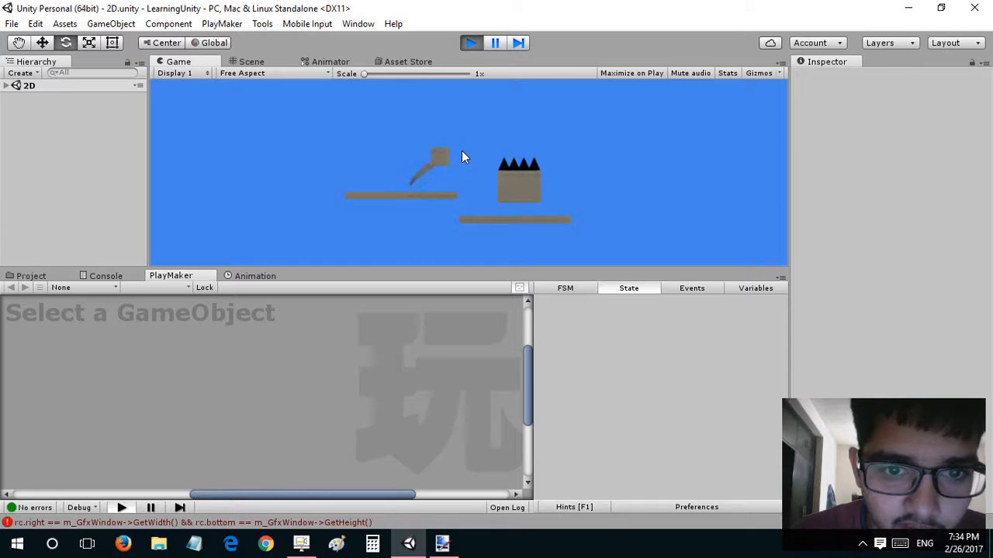
key("Down")
key("Right")
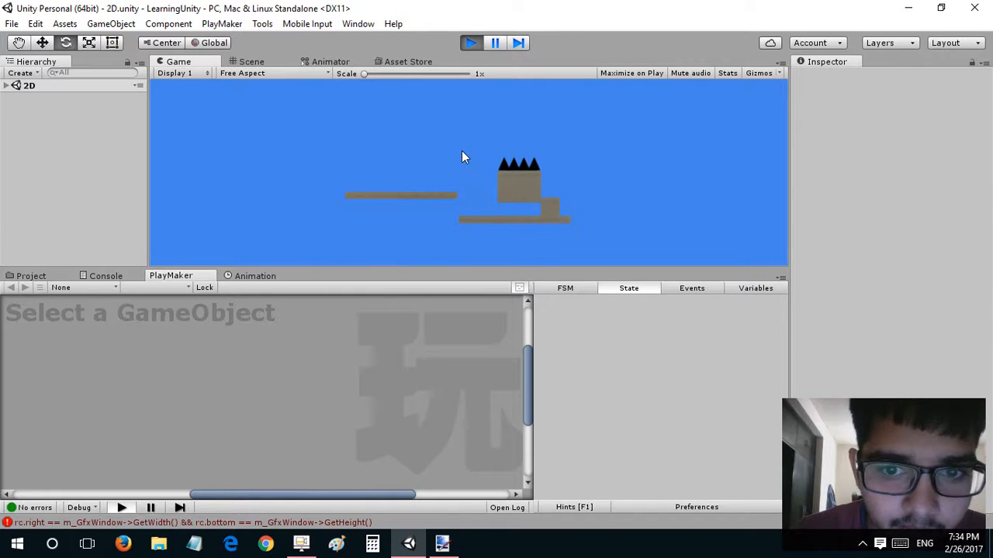
Test crouching the cube beneath the spiked block, inspect it in the scene view, and stop the play test.
key("Left")
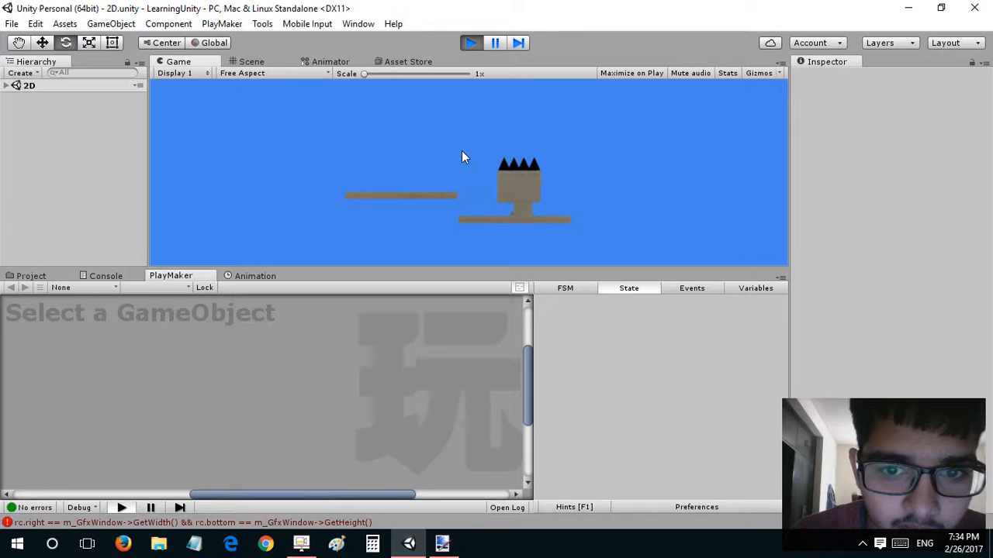
key("Left")
key("Right")
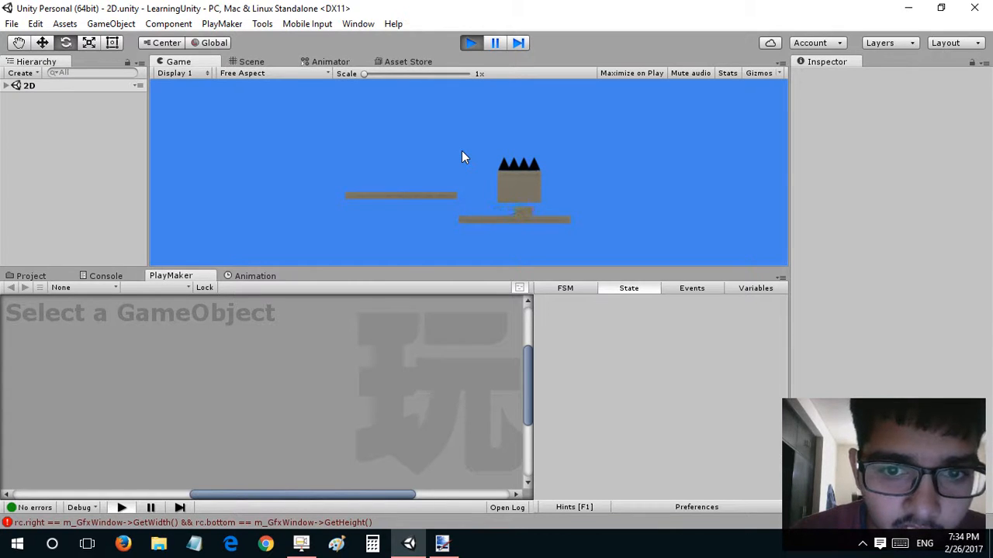
key("Left")
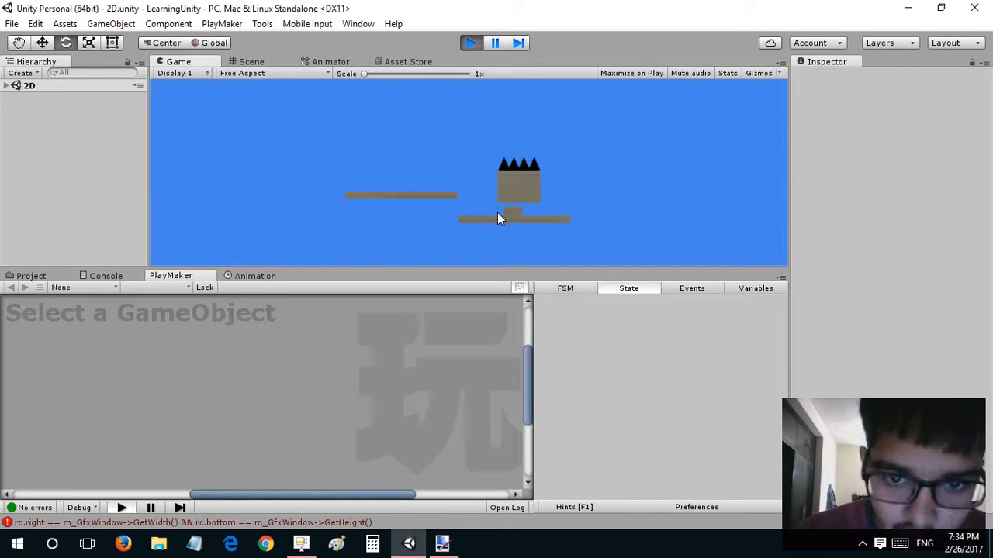
left_click(237, 61)
key("e")
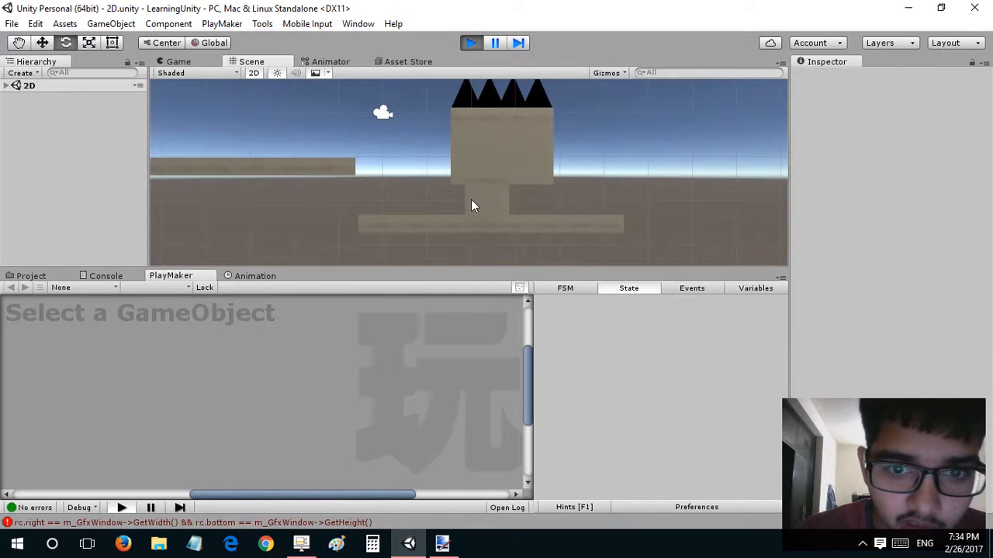
left_click(471, 199)
left_click(471, 43)
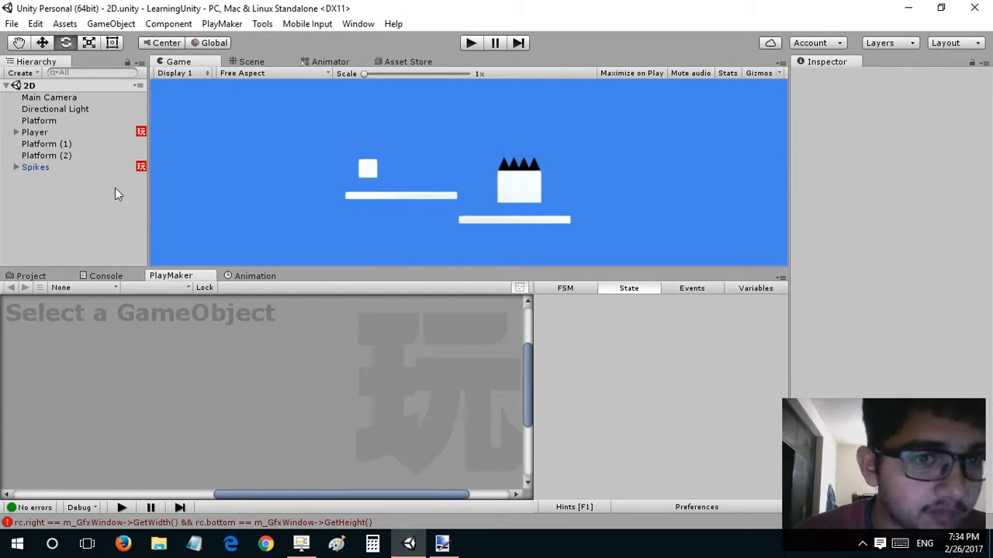
Open the Lighting window and dock it beside the Inspector.
right_click(844, 61)
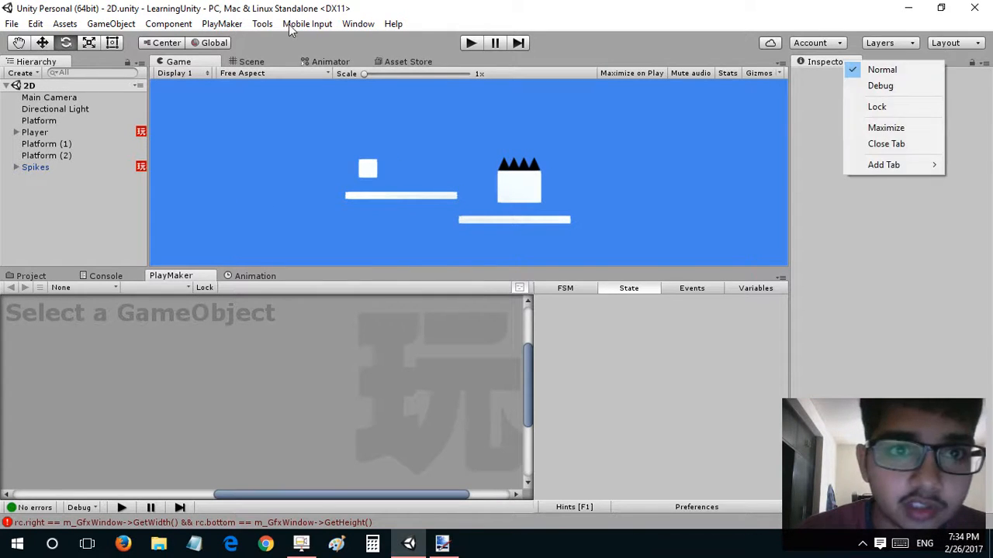
left_click(357, 24)
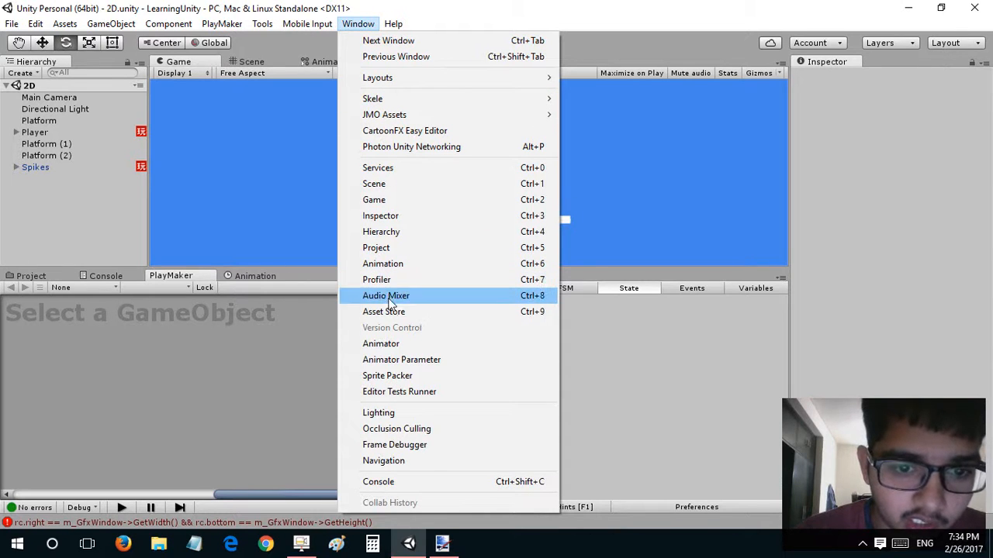
left_click(380, 413)
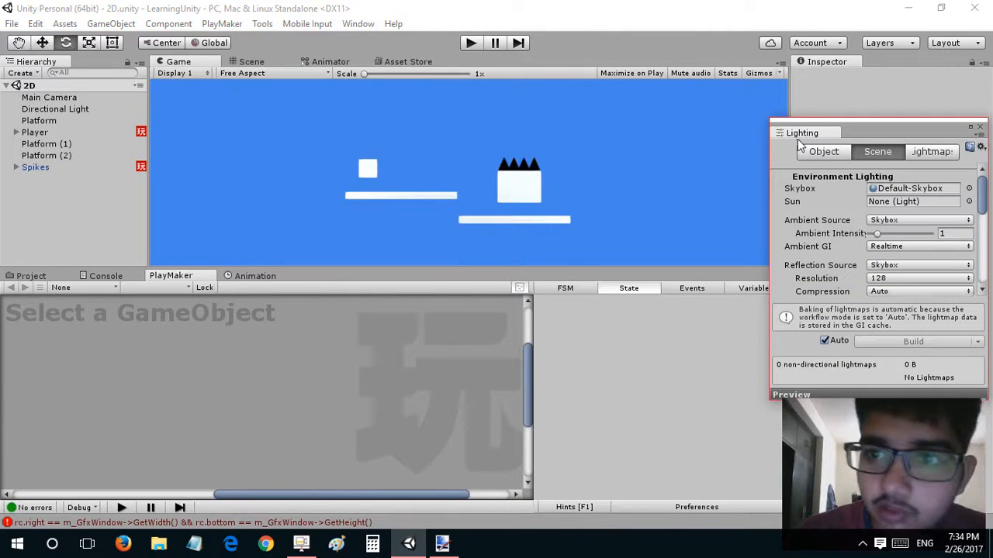
left_click_drag(796, 139, 869, 72)
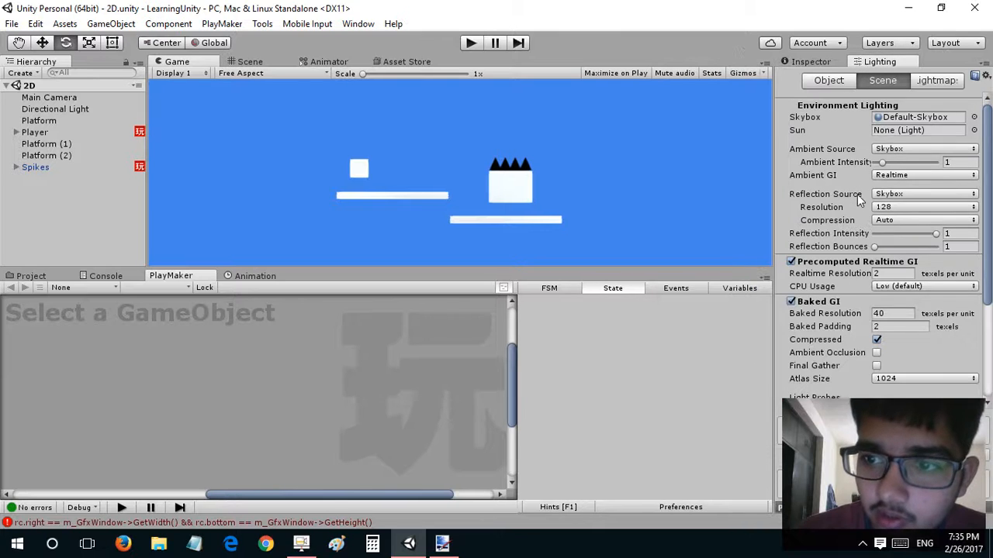
Turn off automatic lightmap baking for the scene and build the lighting manually.
scroll(863, 298, "down", 5)
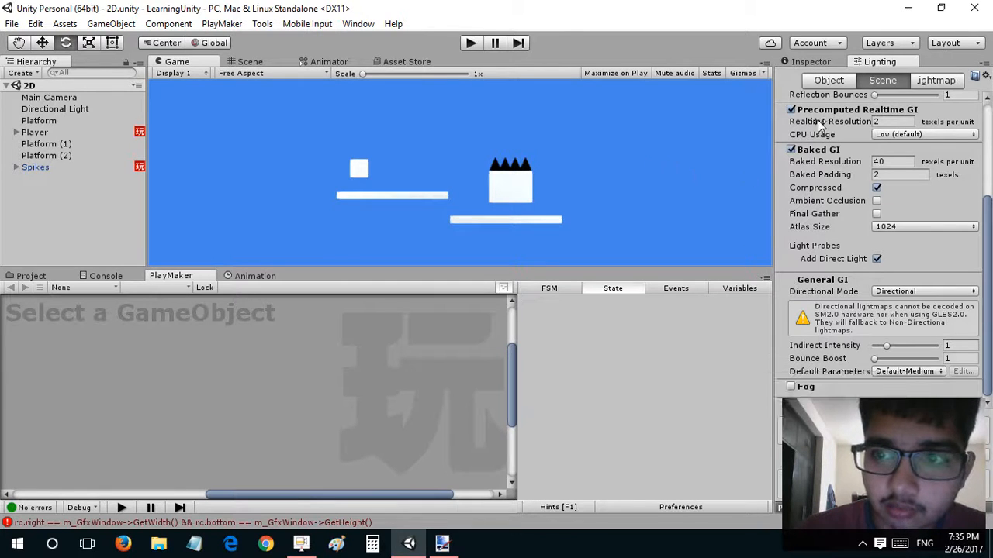
scroll(818, 118, "up", 5)
scroll(828, 370, "down", 2)
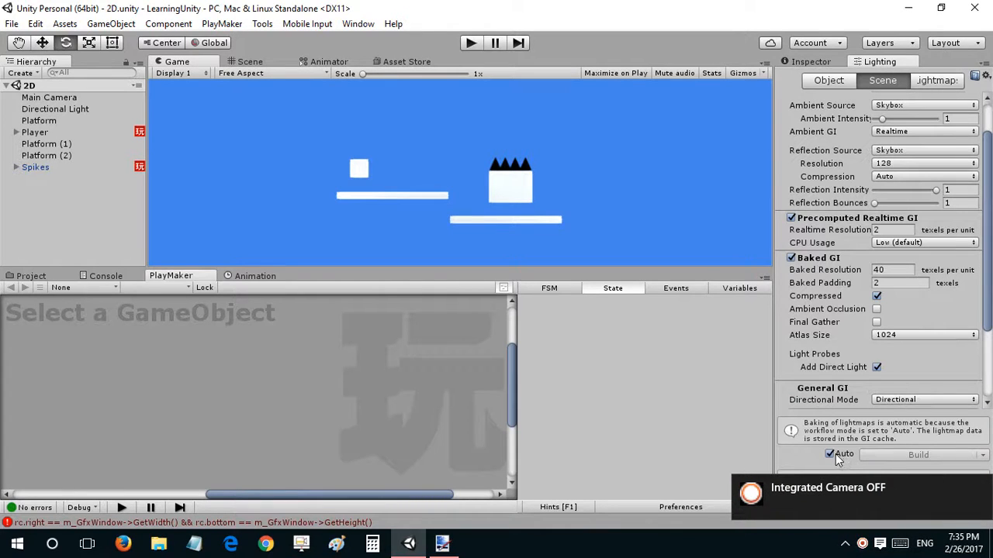
left_click(829, 454)
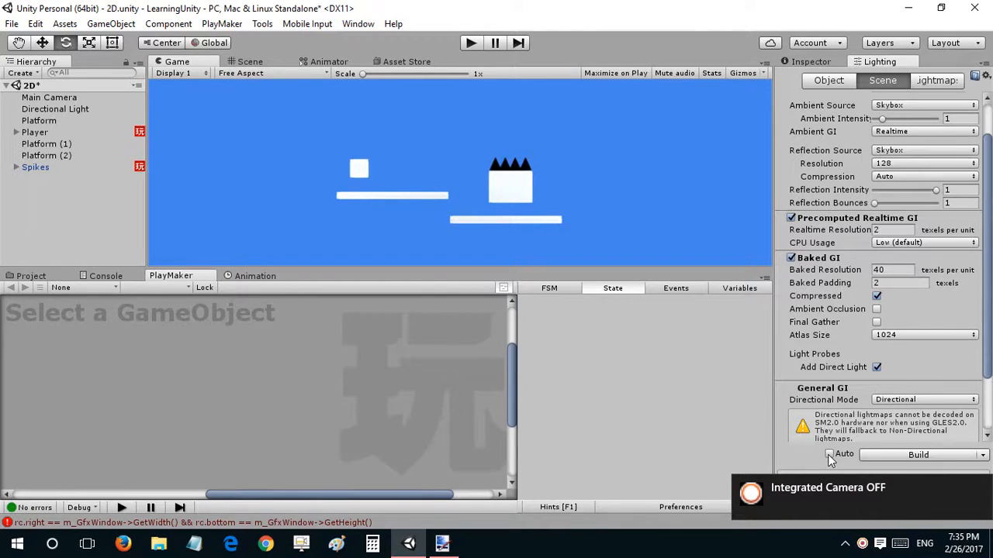
left_click(888, 458)
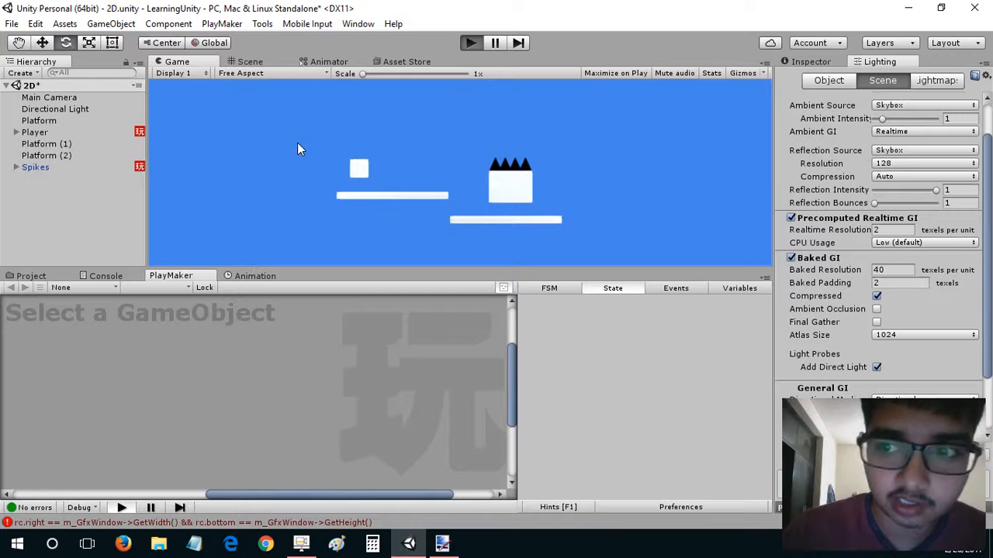
Play the level and jump the cube onto the spikes to check the lighting after a restart.
key("ctrl+p")
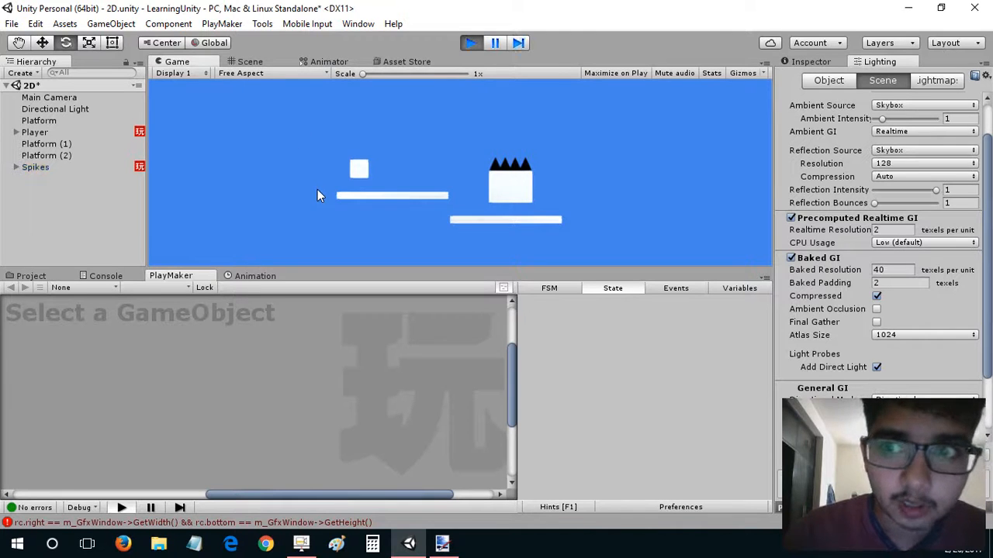
key("Right")
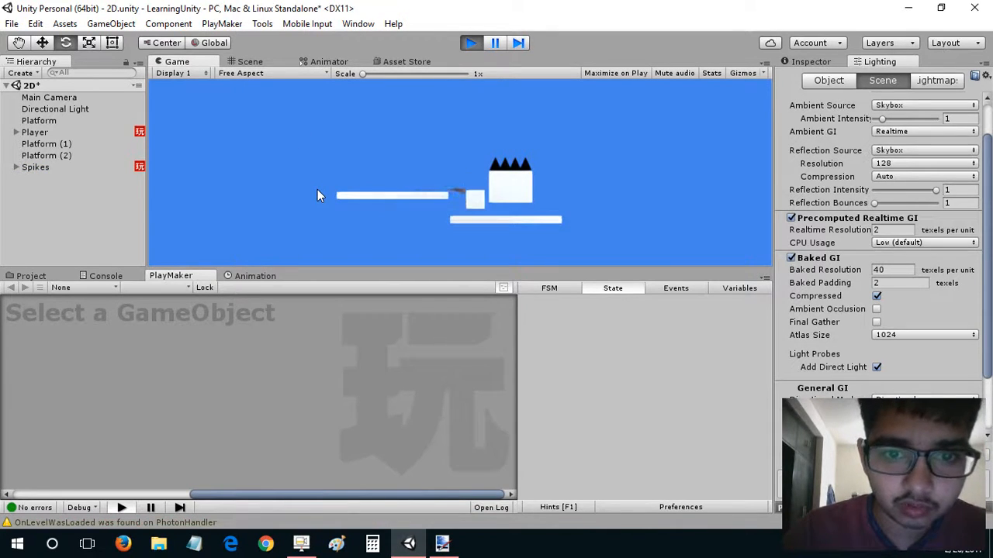
key("Left")
key("space")
key("space")
key("Right")
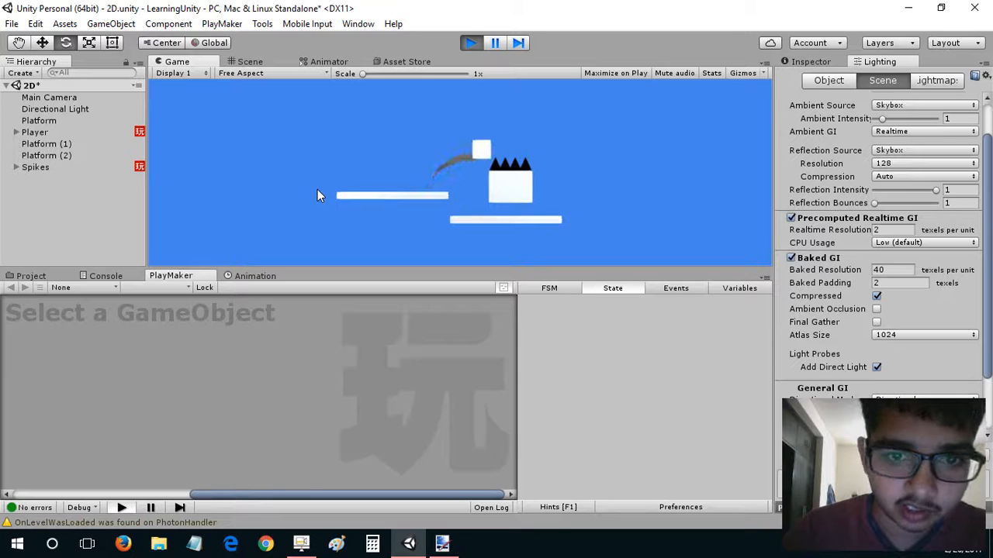
key("Right")
key("Right")
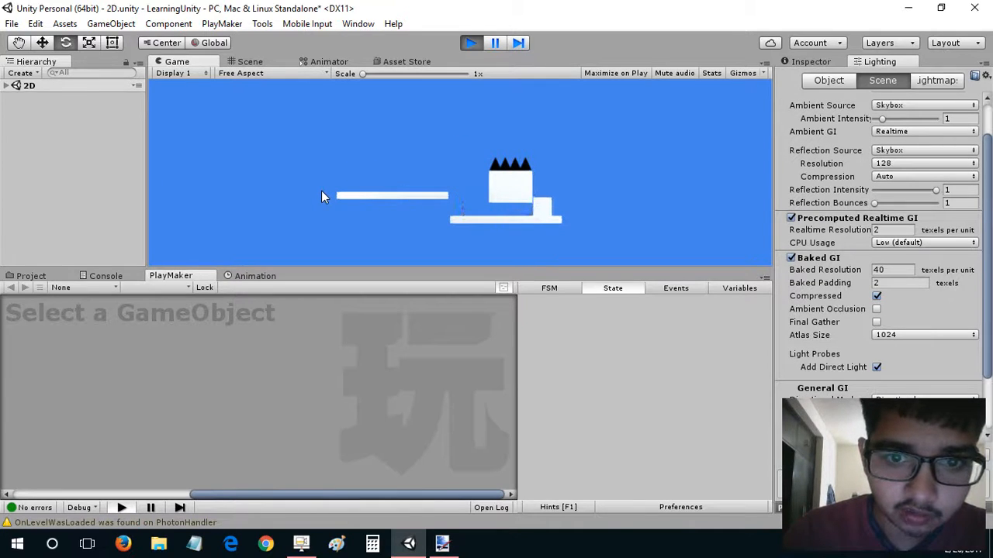
Move the cube back and forth on the lower platform, crouch it beneath the spiked block, and stop the play test.
key("Left")
key("Right")
key("Left")
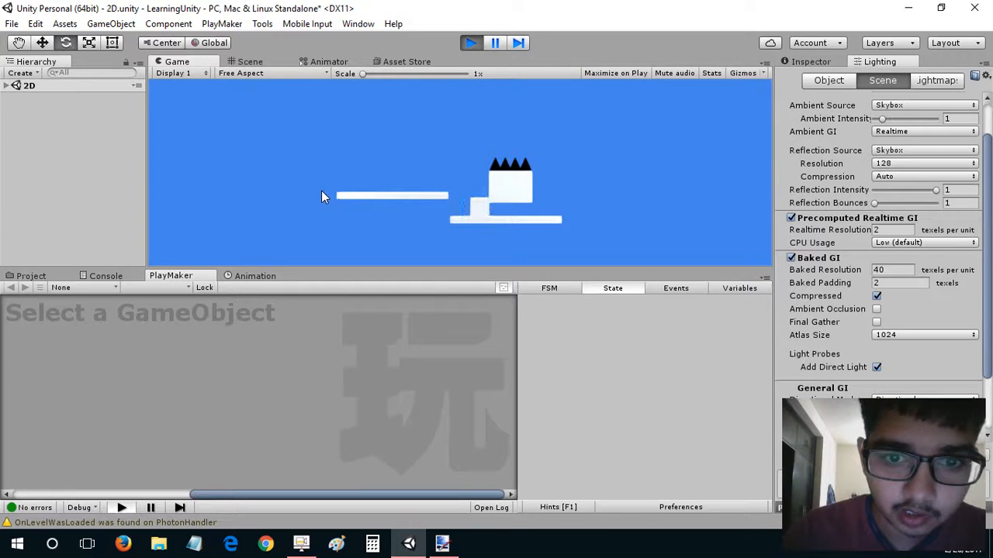
key("Right")
key("Left")
key("Right")
key("Left")
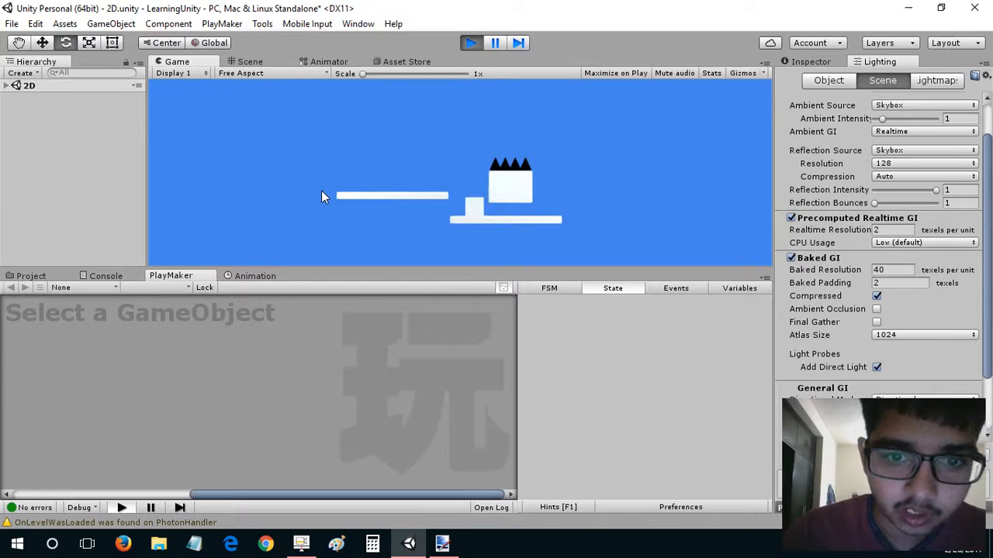
key("Down")
key("Right")
key("Left")
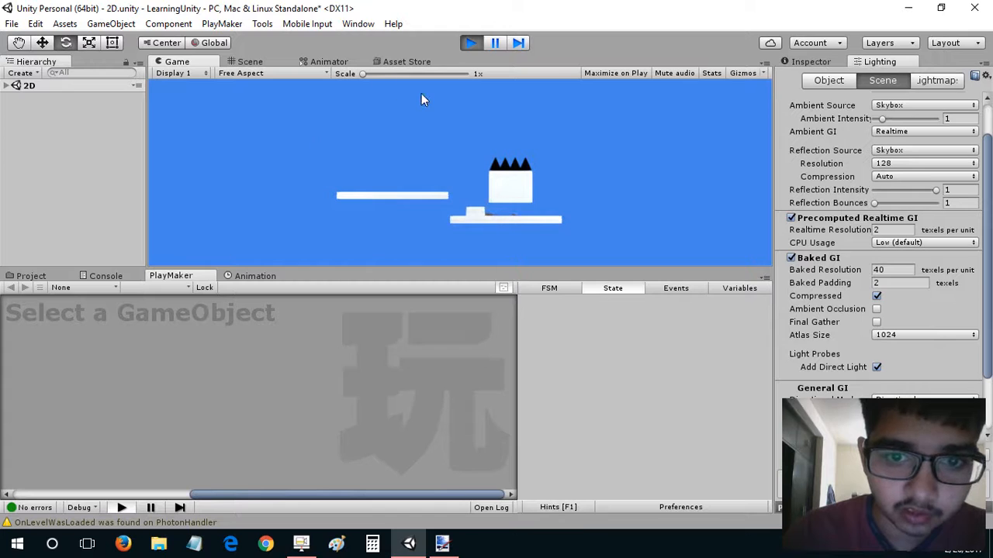
key("Right")
key("Left")
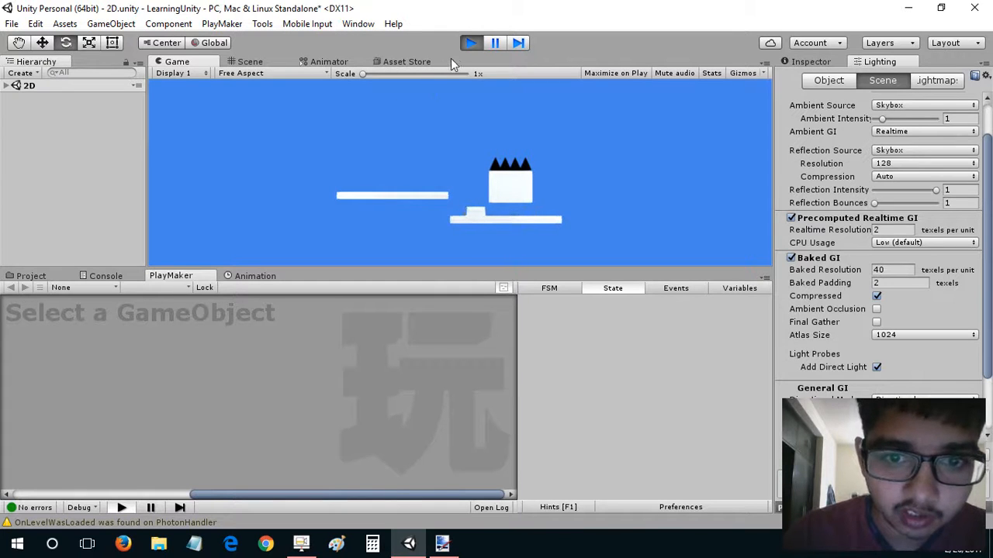
left_click(471, 43)
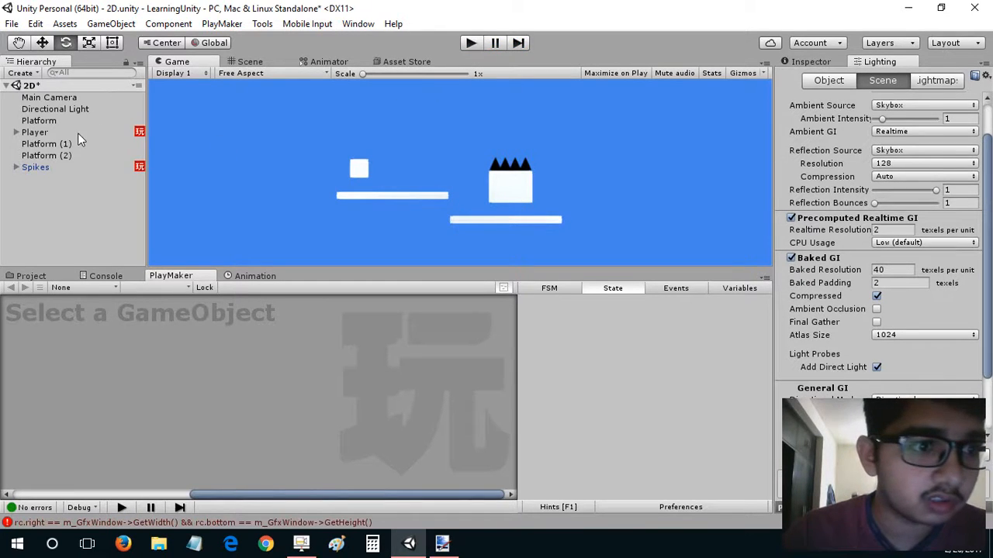
Set Color[0] and Color[1] of the Trail Renderer on the Player's Trail child to black.
left_click(74, 133)
left_click(16, 133)
left_click(40, 145)
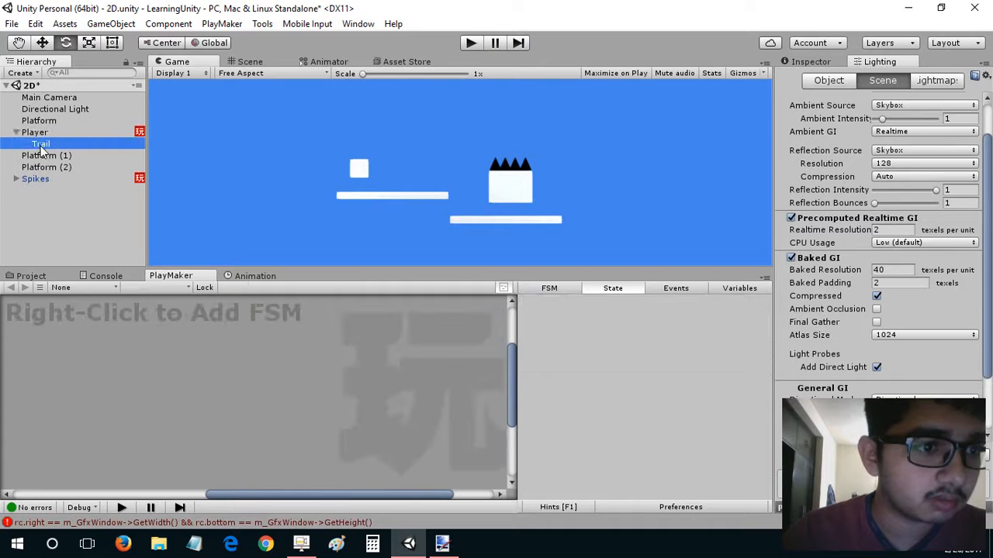
left_click(809, 64)
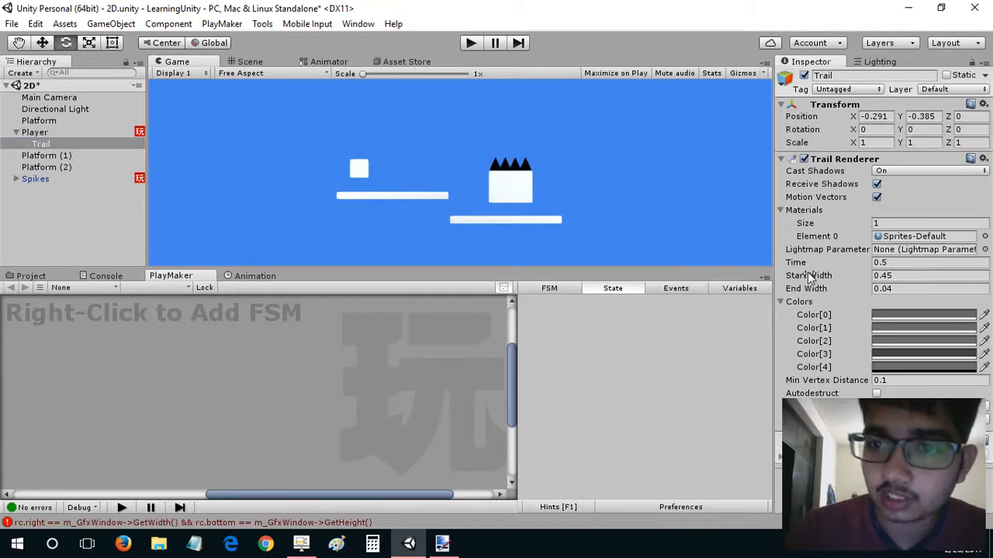
left_click(884, 315)
left_click_drag(784, 283, 723, 342)
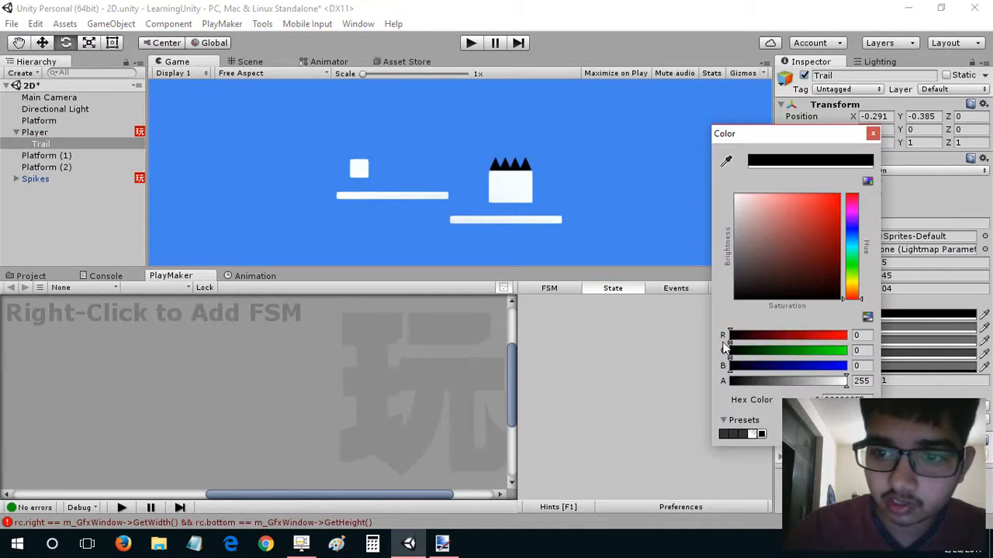
left_click(874, 134)
left_click(887, 329)
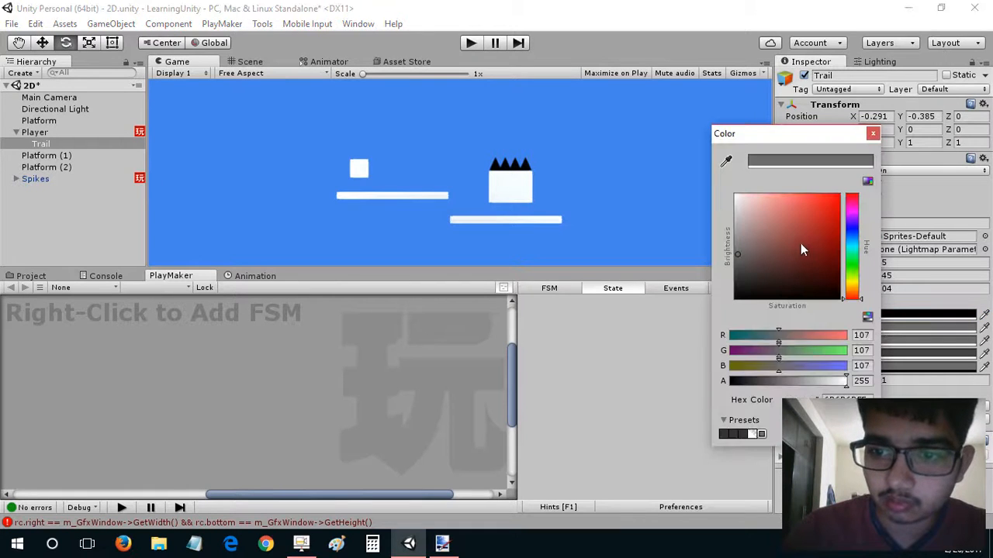
left_click_drag(800, 243, 775, 310)
left_click(720, 554)
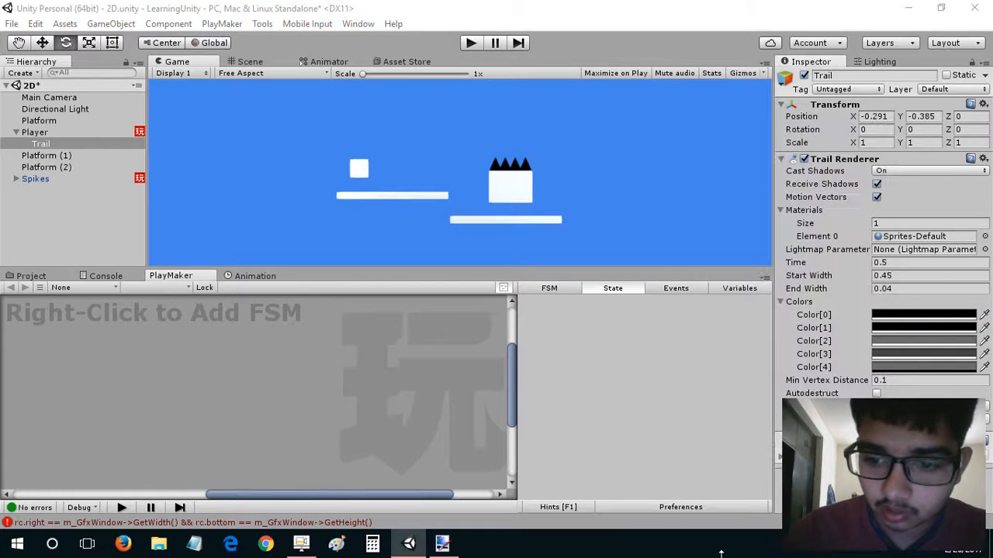
left_click(860, 543)
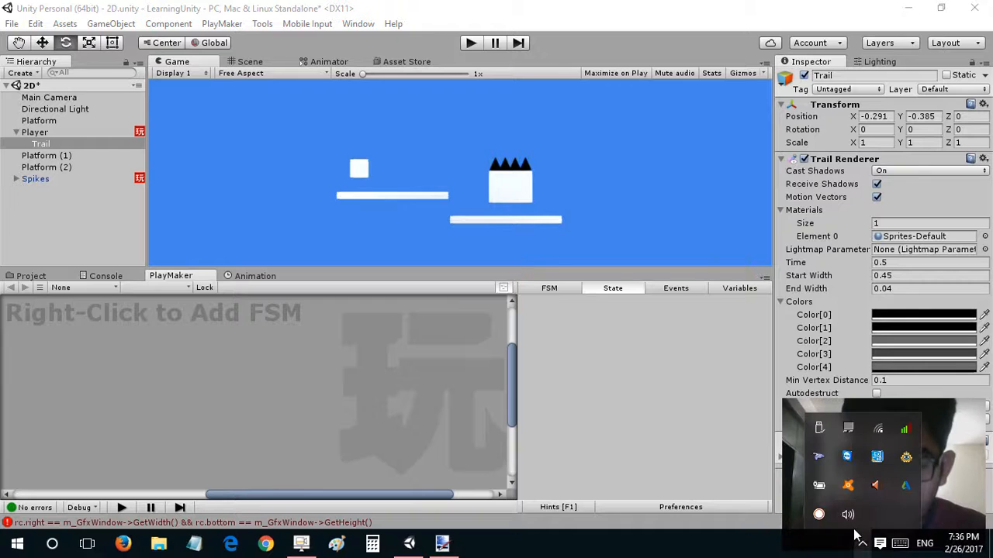
right_click(818, 512)
left_click(850, 323)
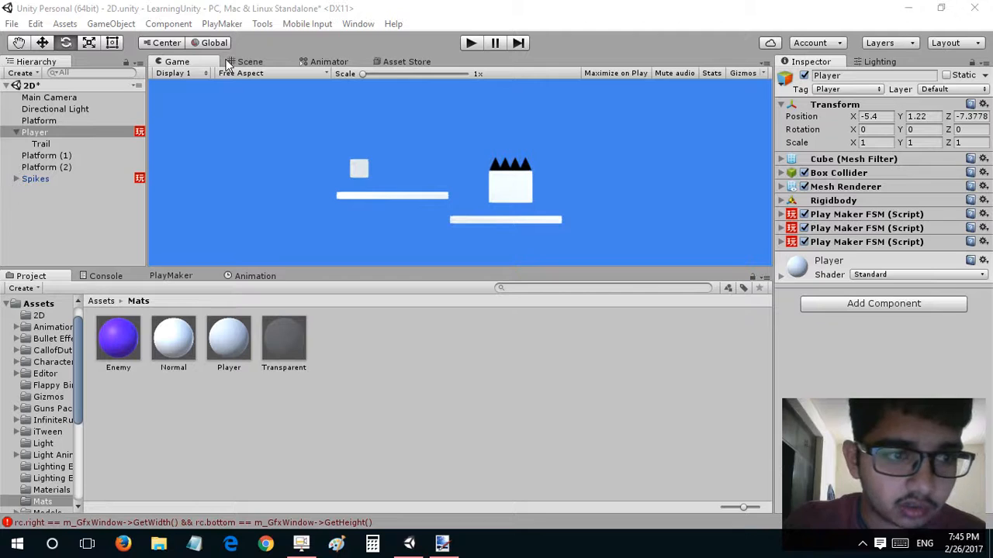
left_click(32, 132)
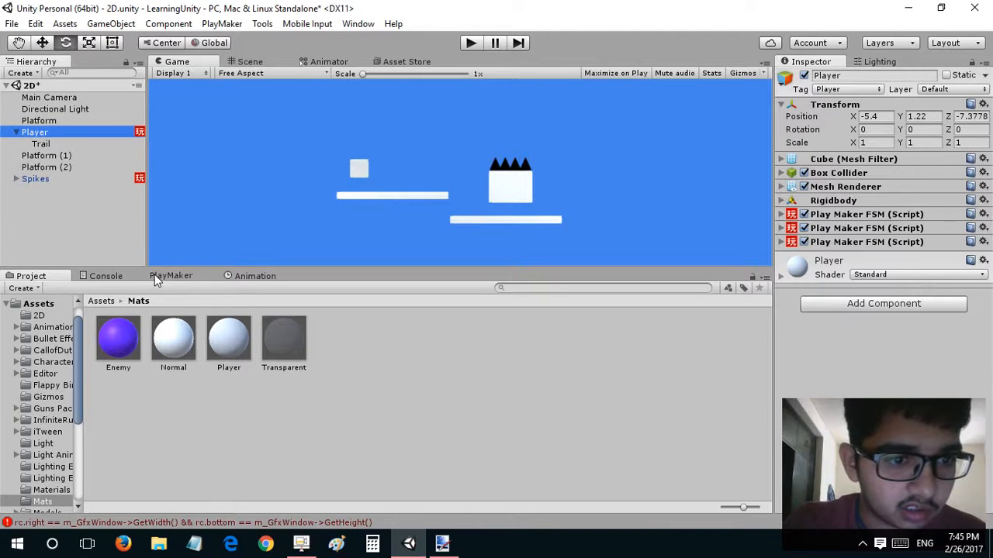
left_click(167, 276)
left_click(175, 288)
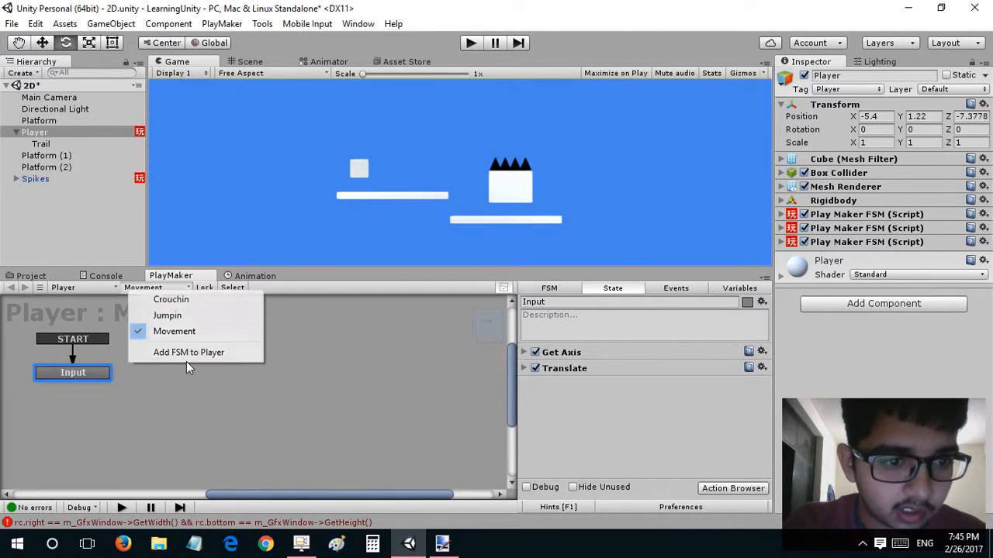
left_click(185, 355)
left_click(549, 288)
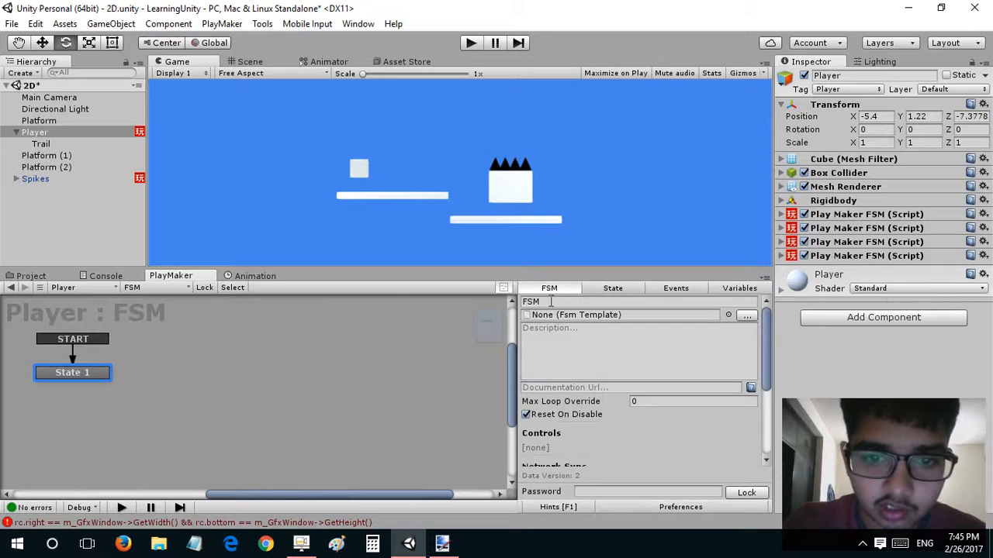
left_click(551, 302)
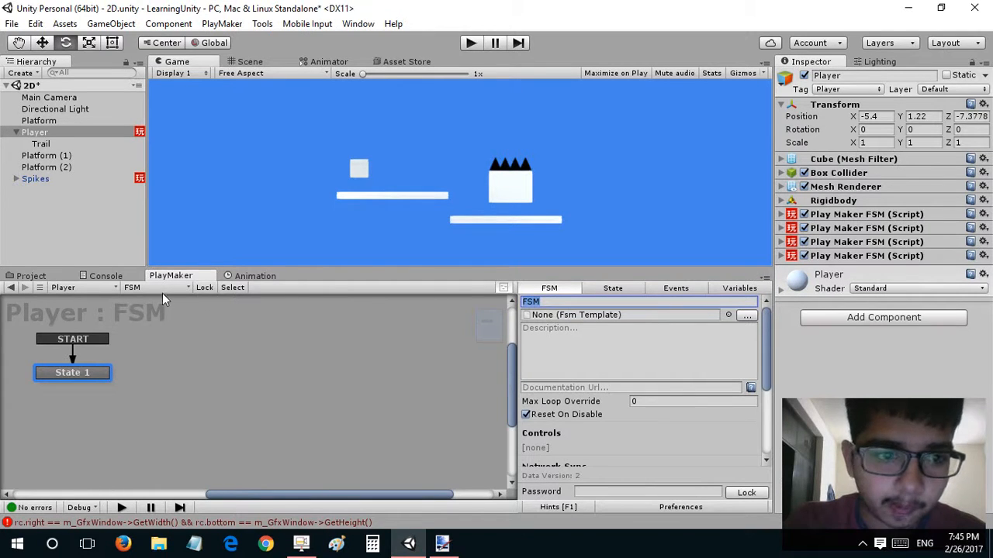
right_click(206, 384)
left_click(203, 359)
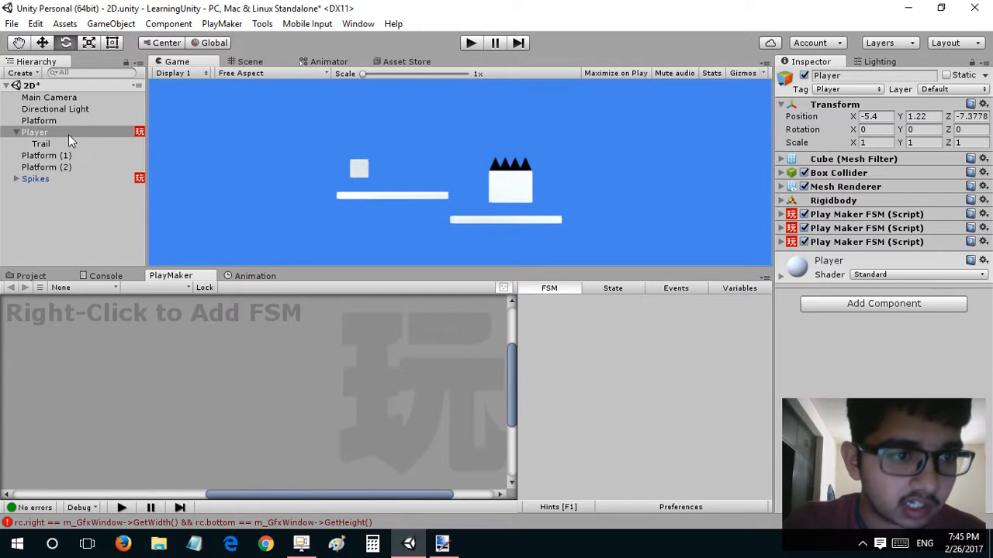
In the Player's Crouchin FSM, move State 2 farther from State 1 and route State 2's FINISHED transition to a new State 3.
left_click(66, 135)
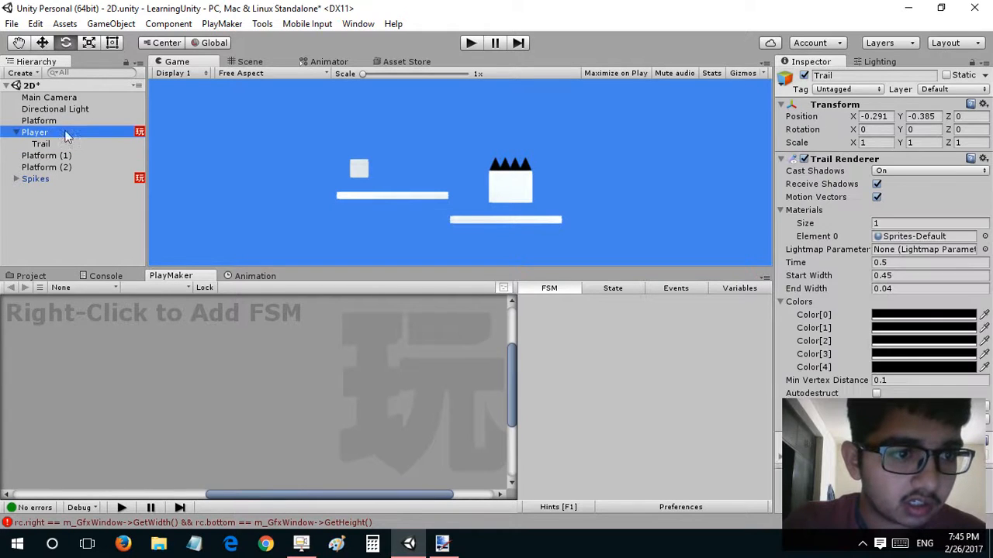
left_click(169, 290)
left_click(213, 298)
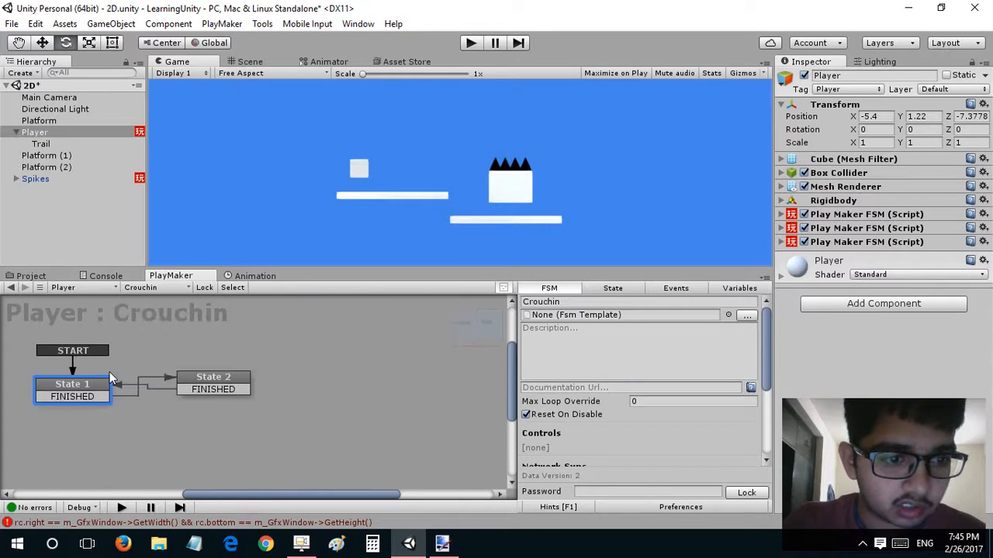
left_click(227, 390)
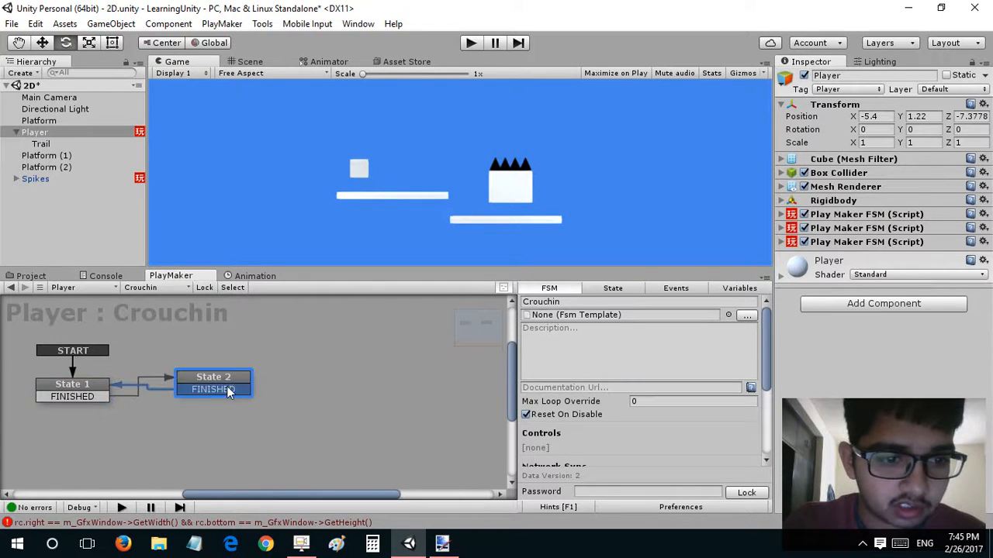
left_click(596, 292)
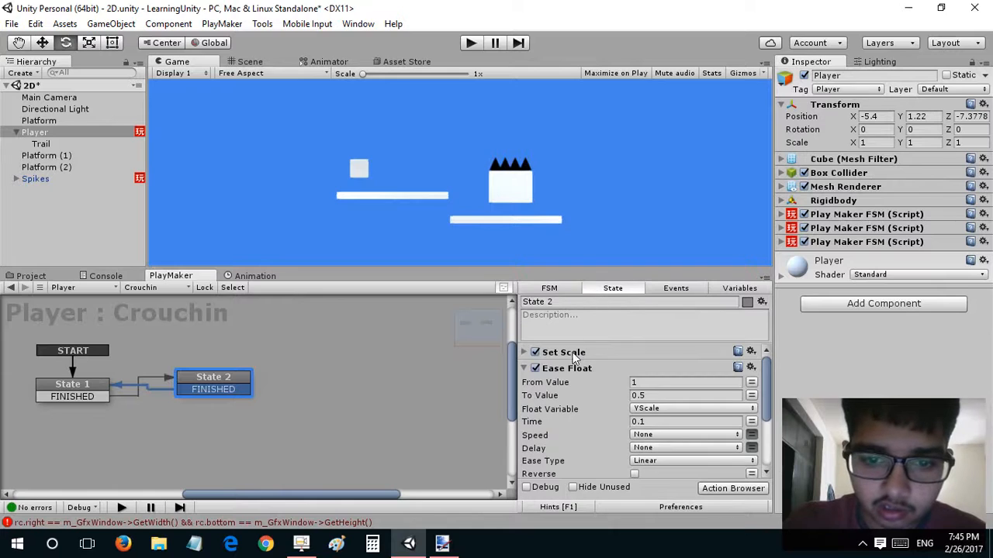
left_click(525, 369)
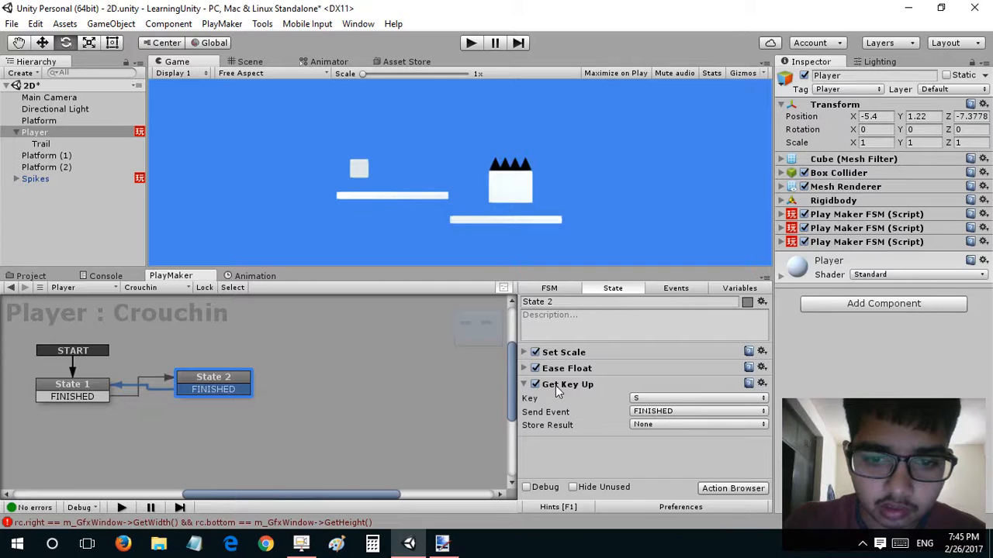
left_click_drag(199, 378, 269, 370)
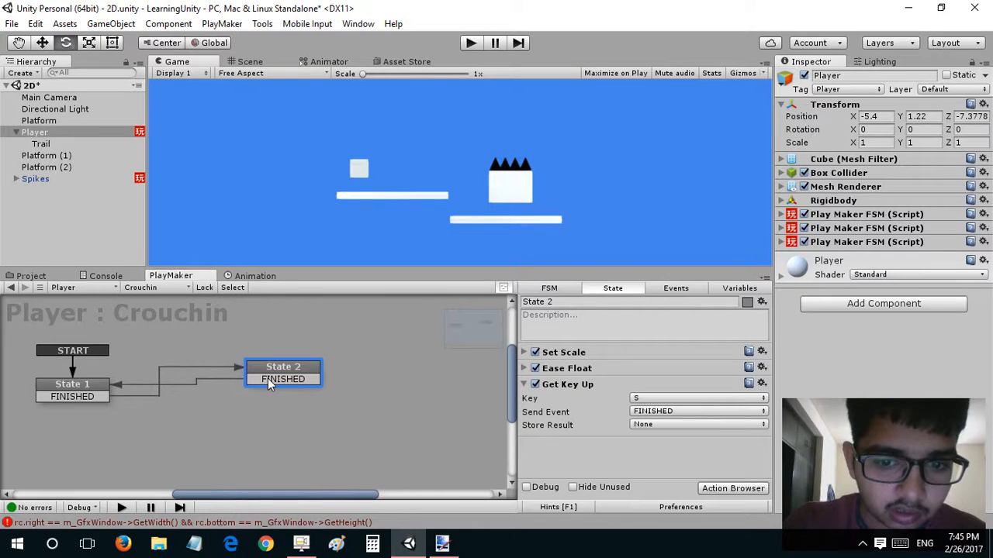
left_click_drag(268, 379, 185, 423)
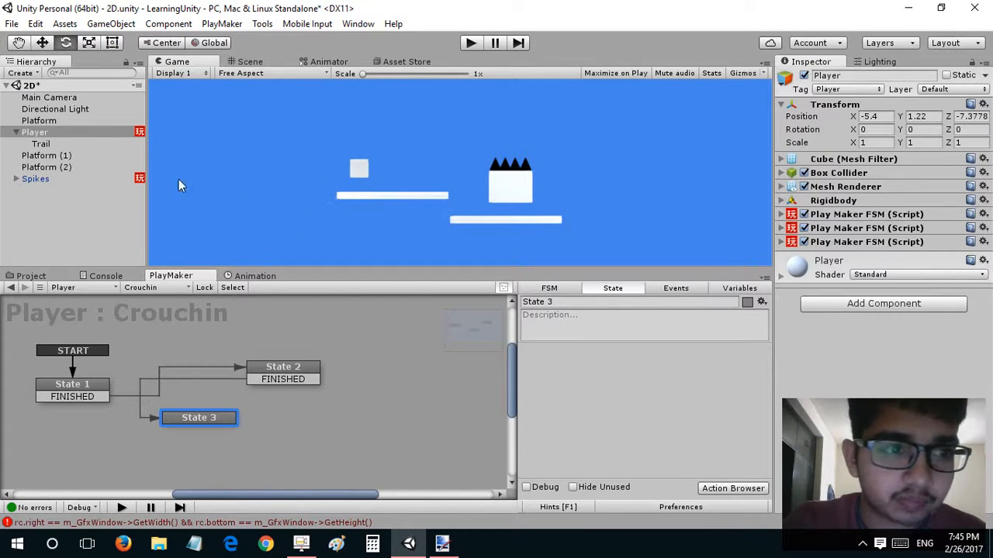
Add a Raycast action to State 3 with the direction set to X 0, Y 1, Z 0.
key("grave")
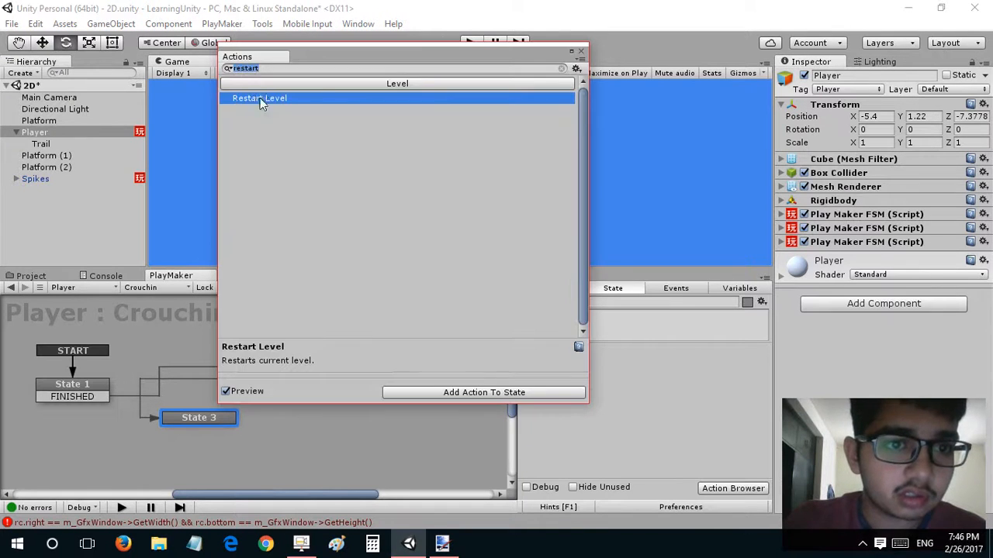
type("raycast")
double_click(267, 115)
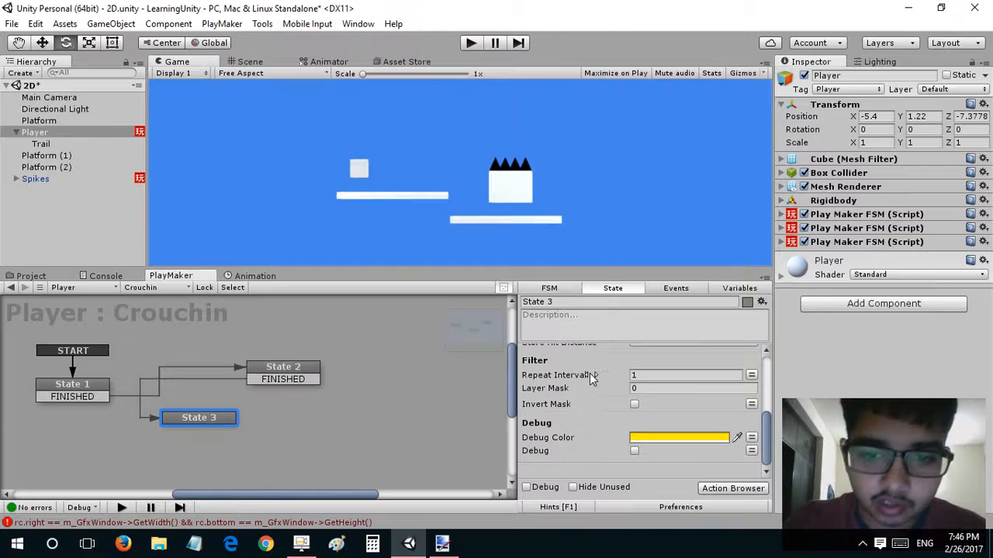
scroll(589, 373, "up", 5)
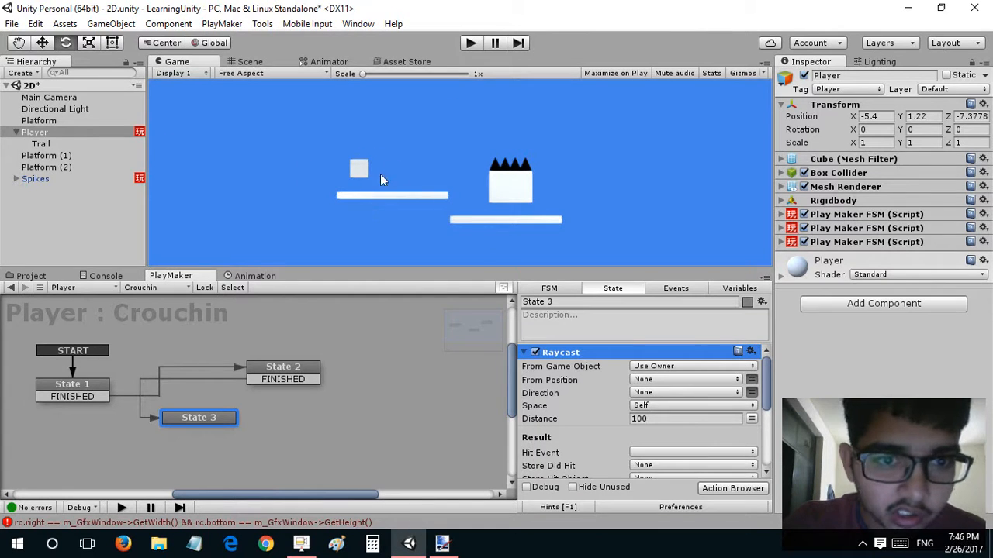
left_click(751, 393)
left_click(672, 403)
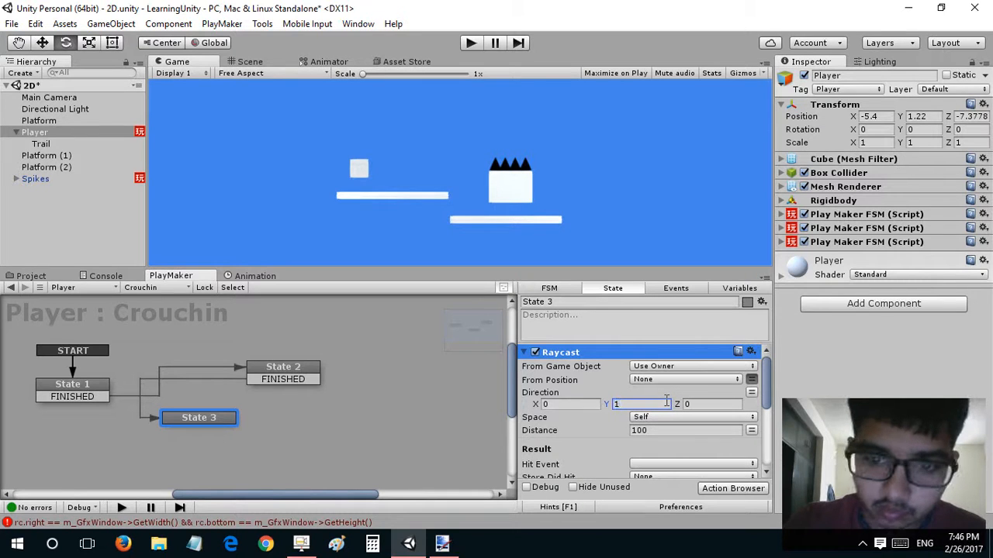
Enable debug drawing for the Raycast with a black debug color and show gizmos in the Game view.
scroll(577, 446, "down", 5)
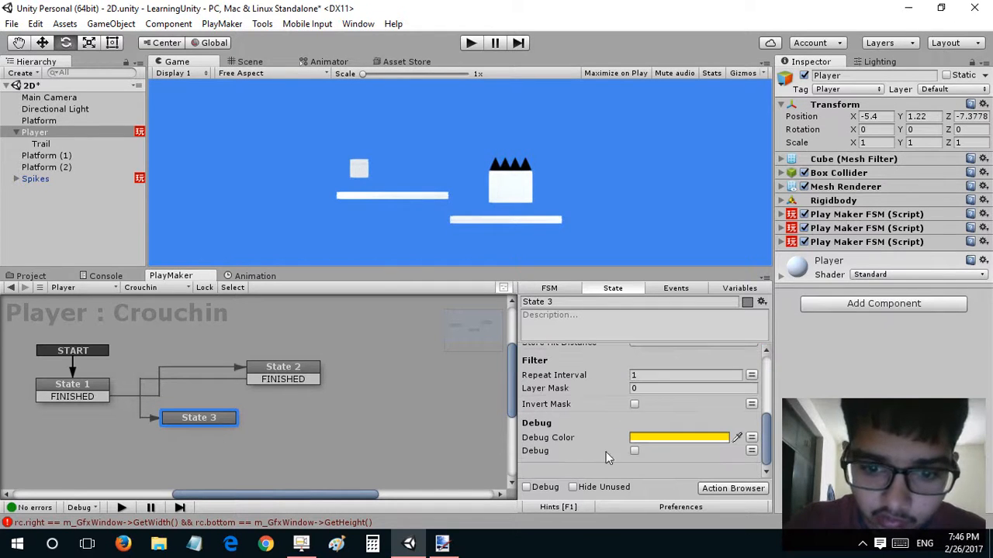
left_click(635, 451)
left_click(647, 439)
left_click_drag(739, 304, 727, 316)
left_click(873, 133)
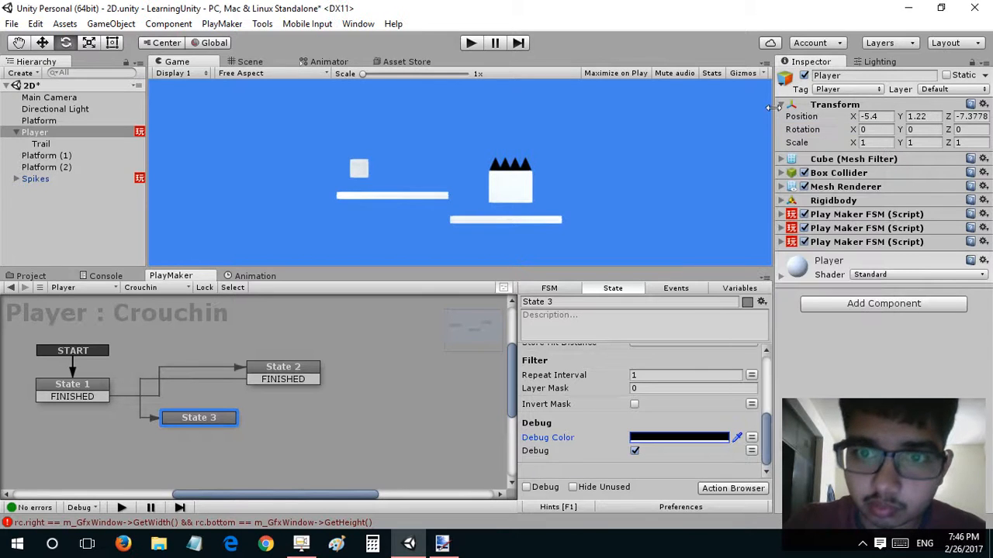
left_click(743, 74)
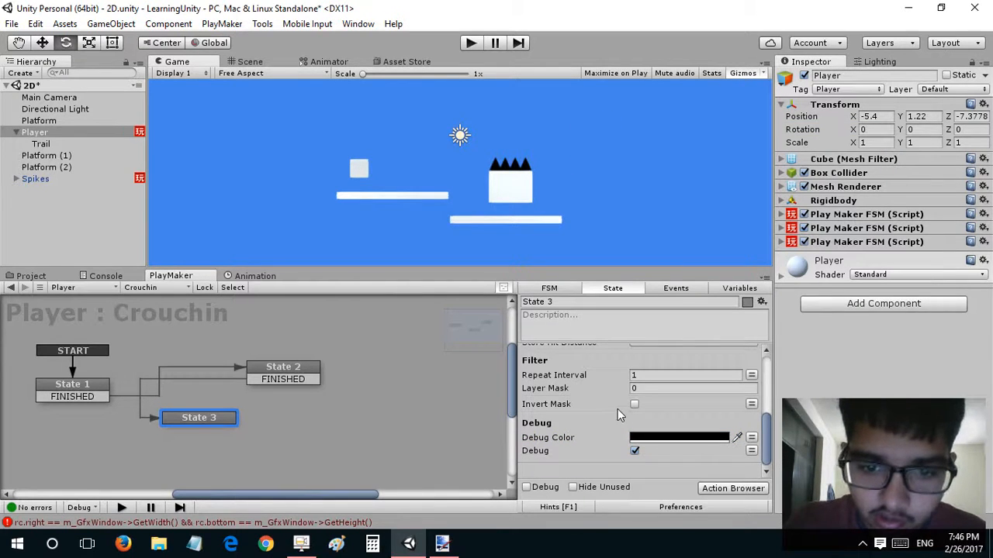
Set the Raycast distance to 1.
scroll(613, 402, "up", 5)
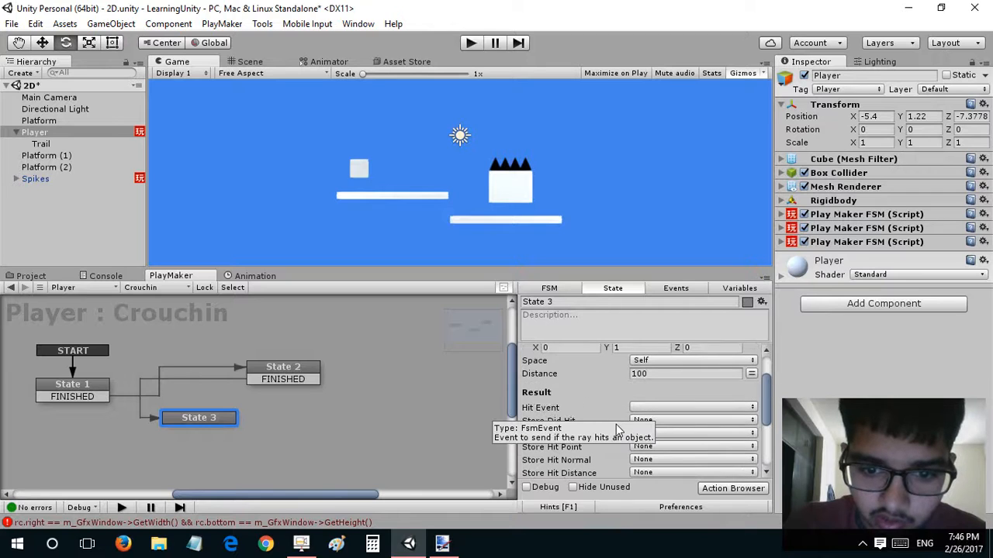
left_click(642, 375)
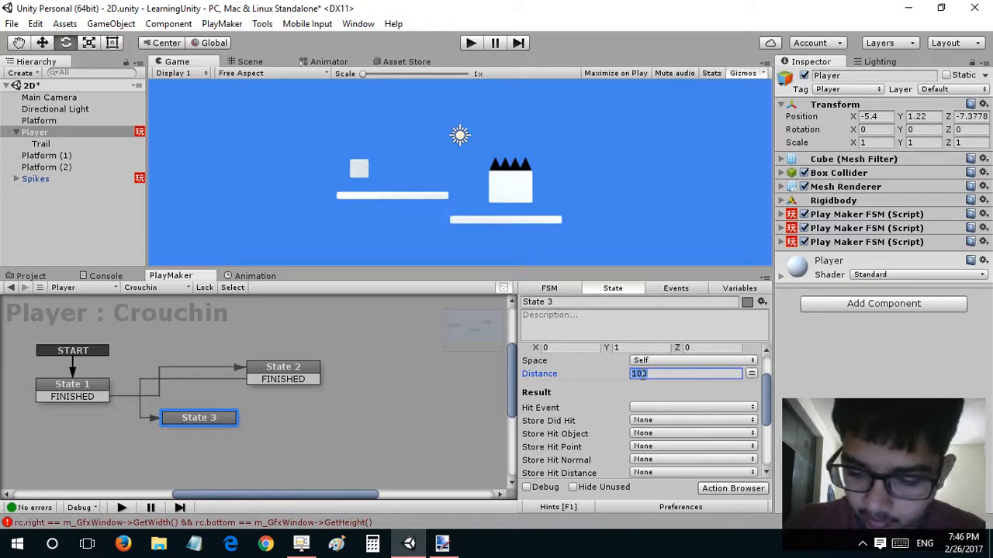
type("1")
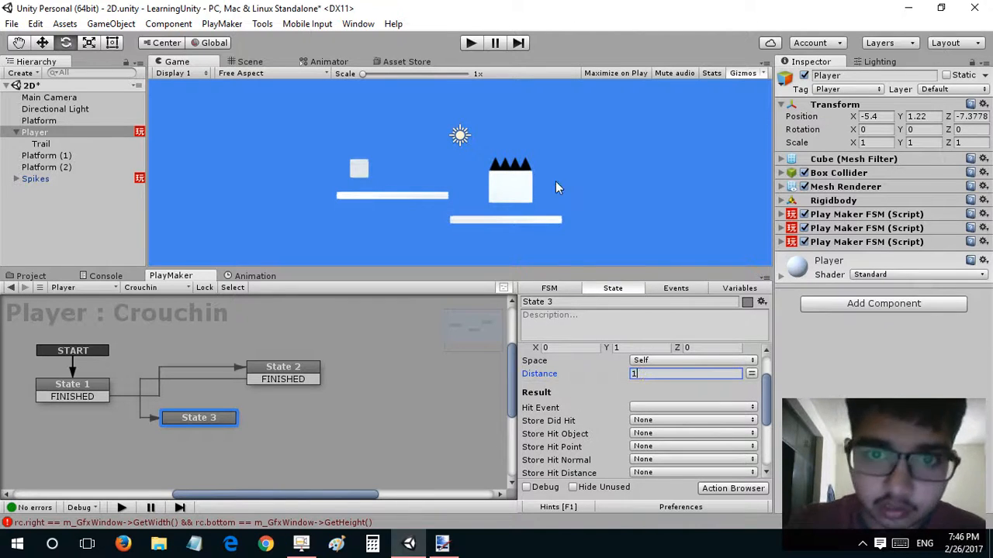
Play the level, crouch the cube beneath the spiked block, and move it back and forth to check the debug ray's reach.
left_click(472, 126)
left_click(472, 43)
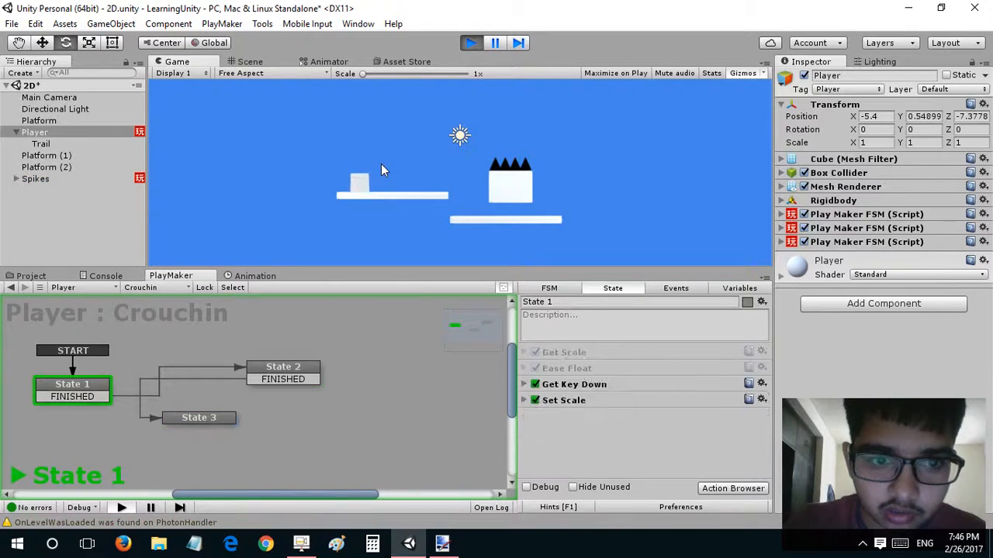
key("s")
key("d")
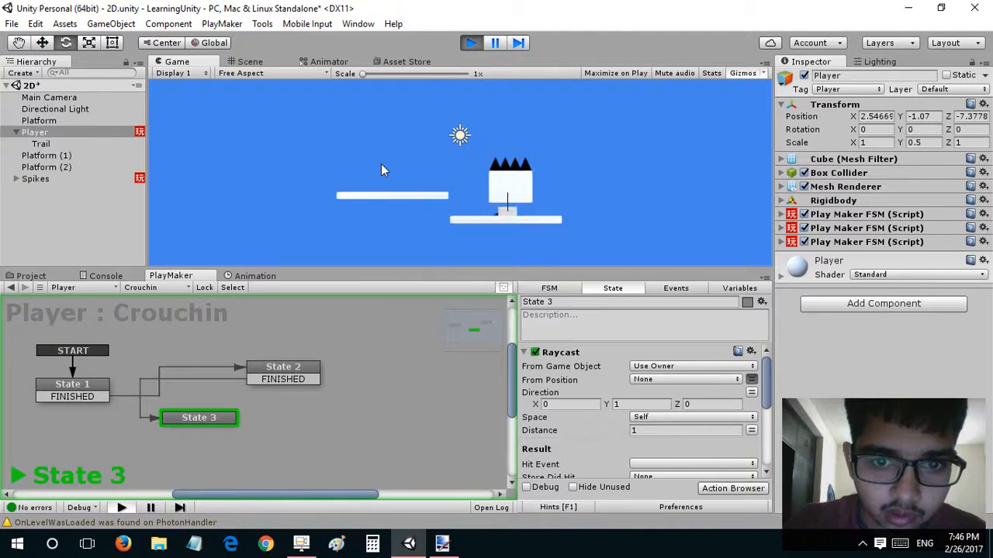
key("a")
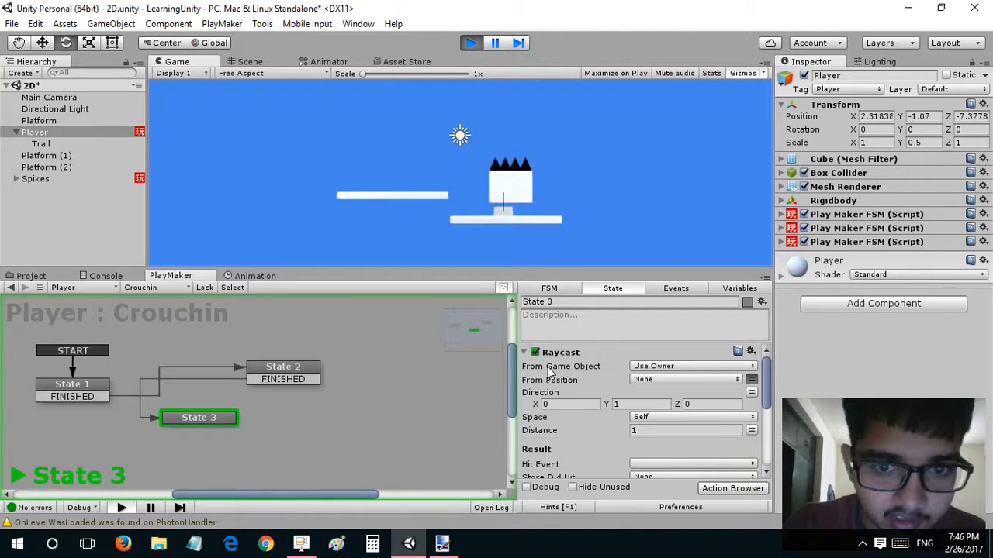
key("a")
key("d")
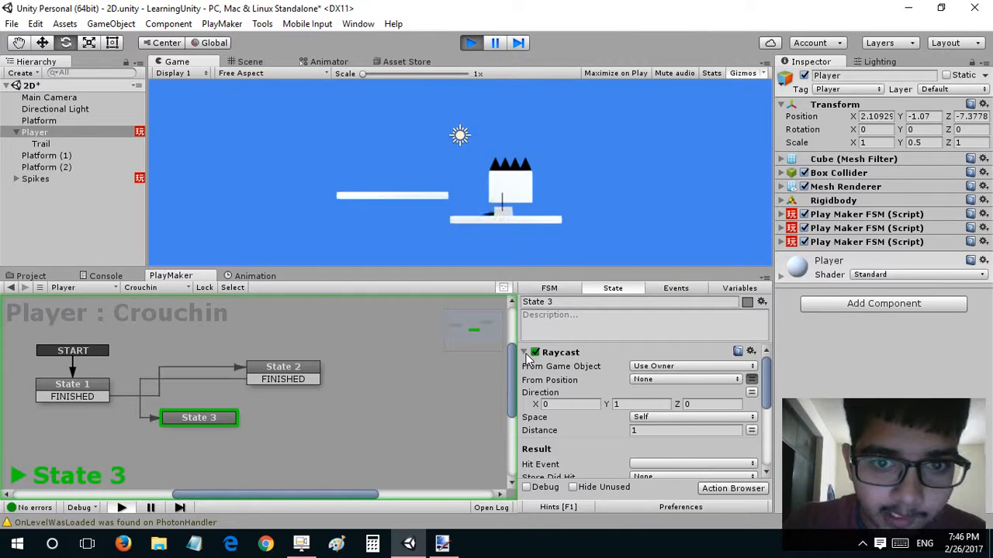
key("a")
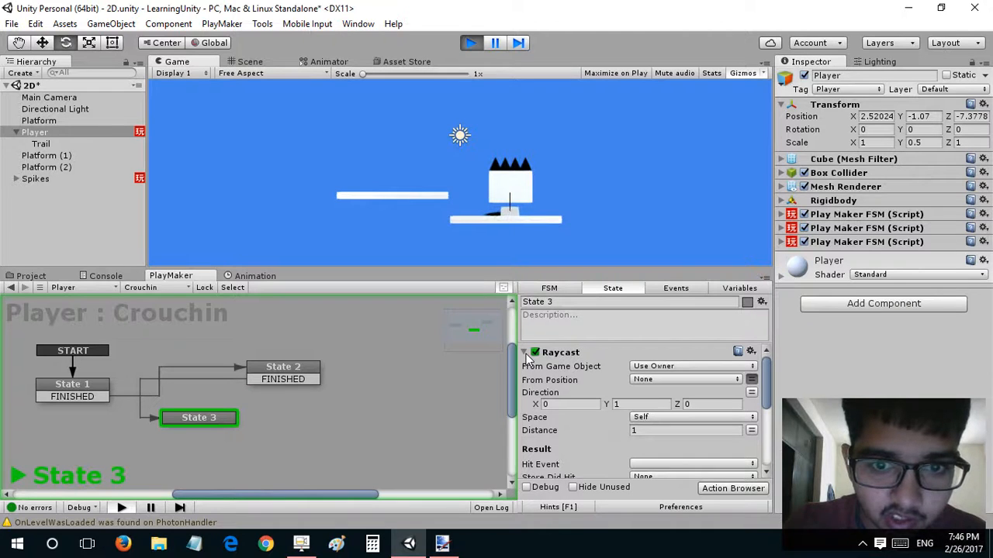
Try Raycast distances of .5 and .8 while the game is playing to compare the ray's length.
left_click(652, 430)
type(".5")
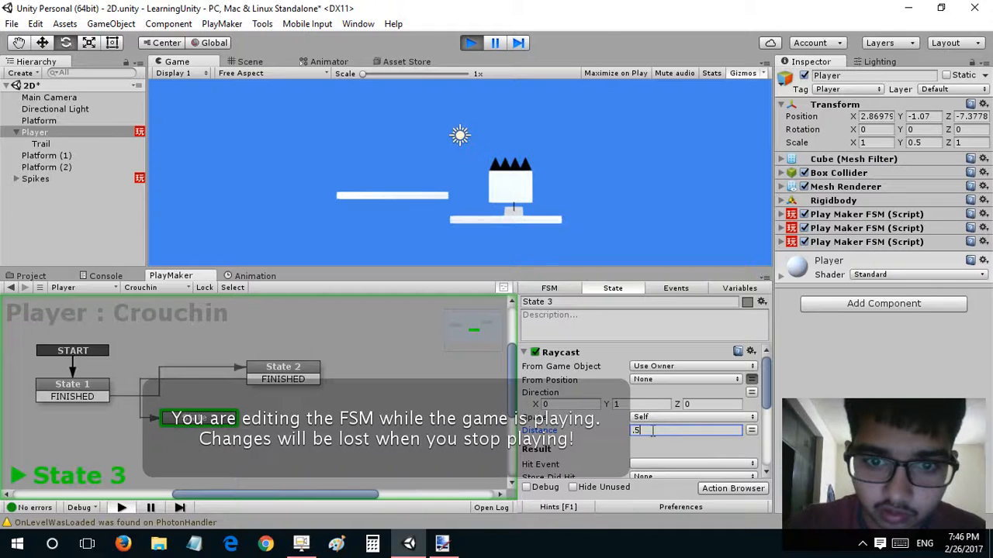
key("BackSpace")
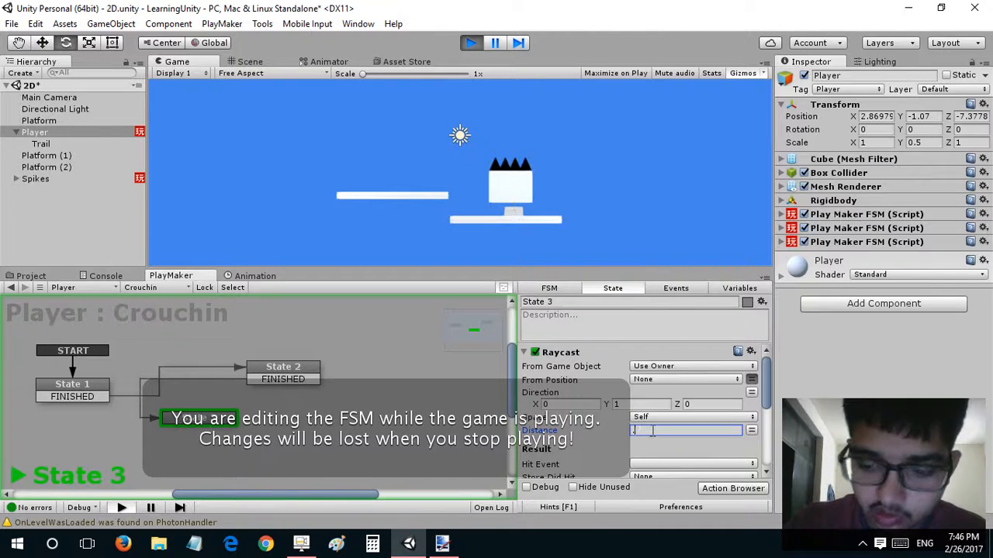
type("8")
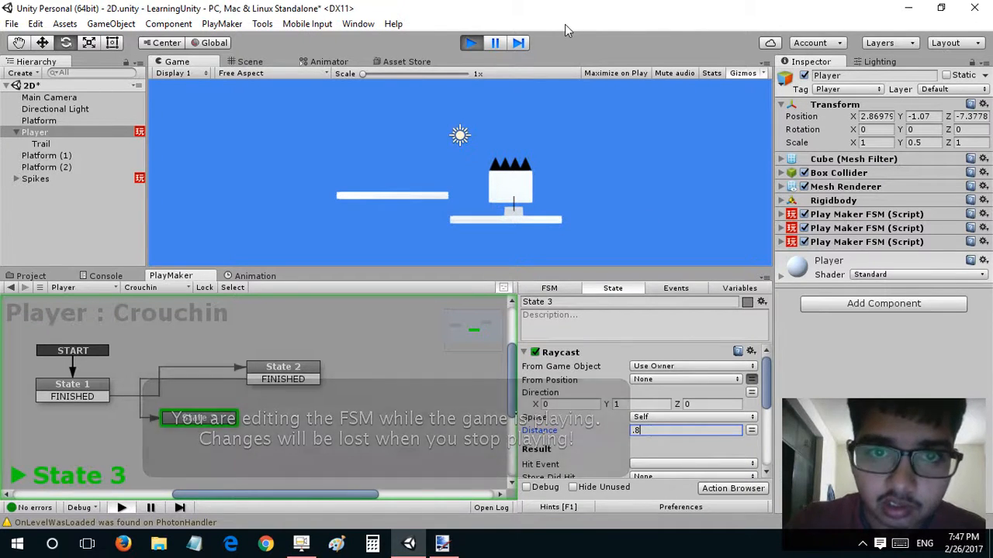
Stop the play test and set the Raycast distance in State 3 to 0.8.
left_click(470, 44)
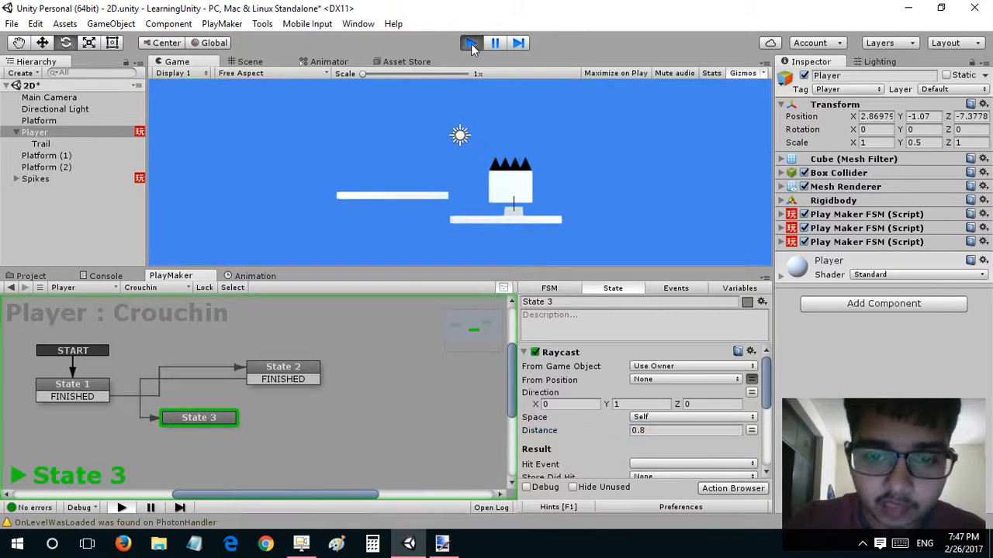
left_click(637, 431)
type("0.8")
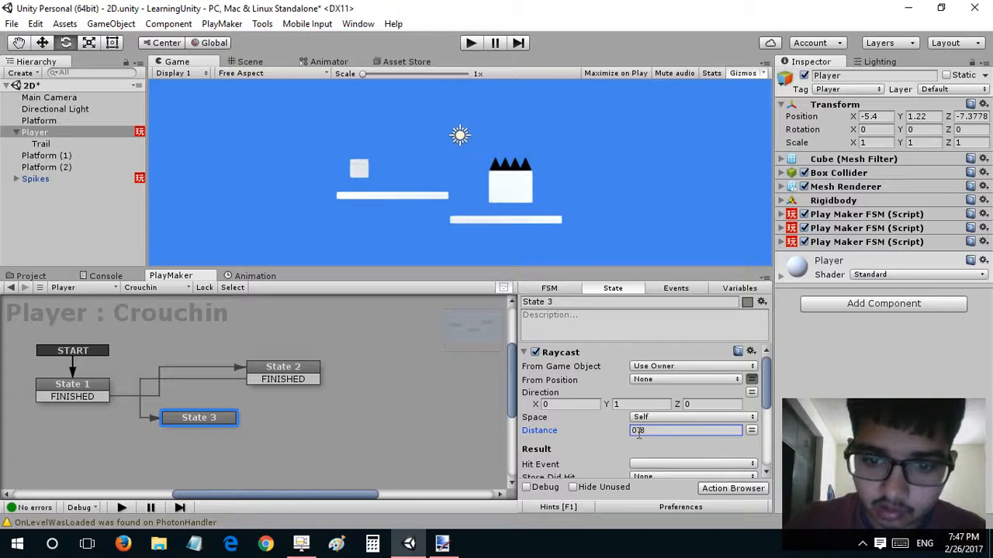
Select Platform (2), the block beneath the spikes, in the Scene view and open its tag choices.
left_click(234, 63)
left_click(473, 149)
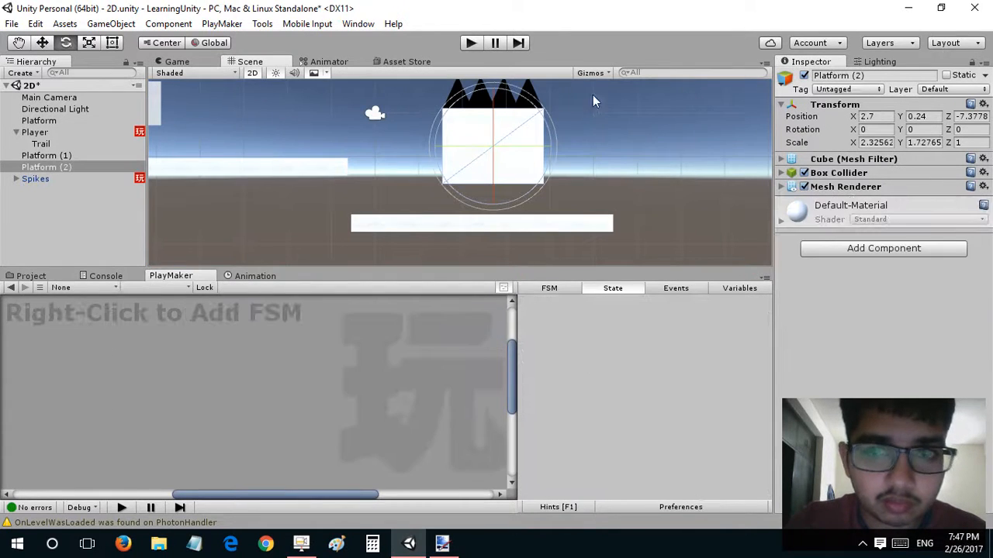
left_click(827, 91)
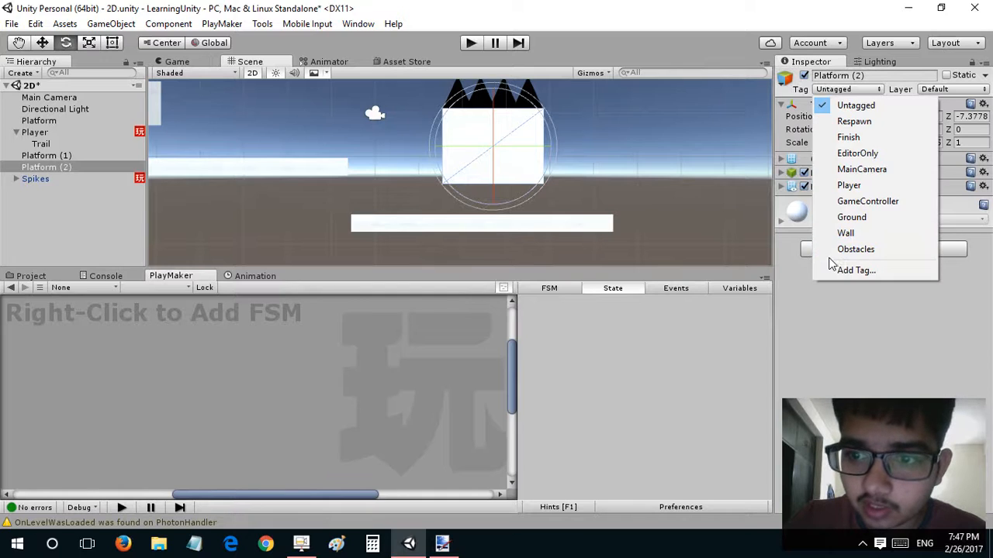
Set the tag of Platform (2) to Wall, checking the tag used by Spikes along the way.
left_click(834, 246)
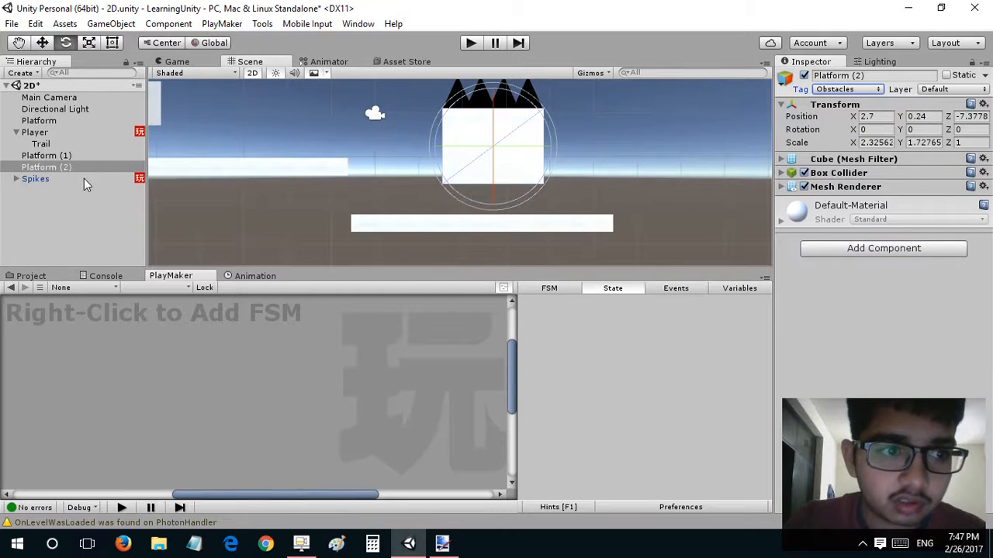
left_click(84, 179)
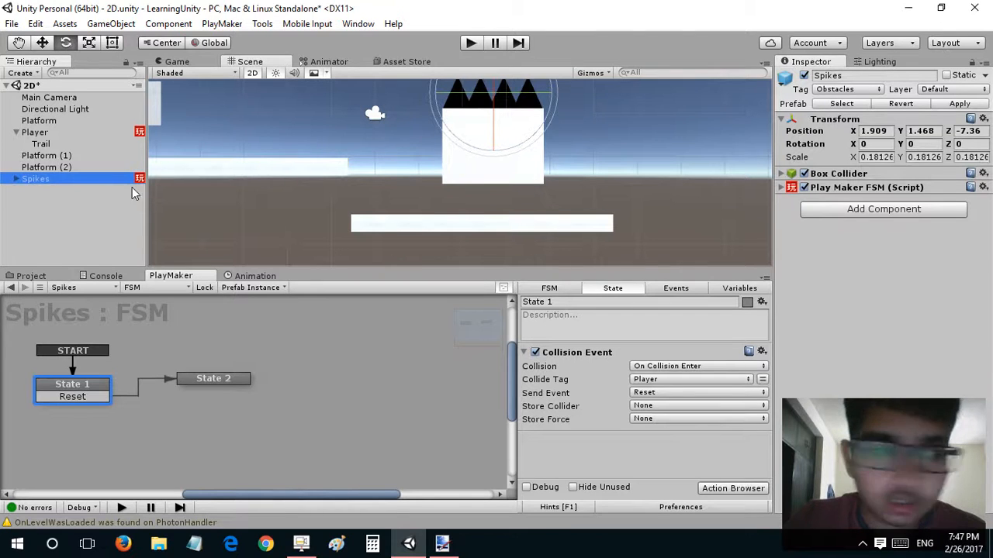
left_click(101, 166)
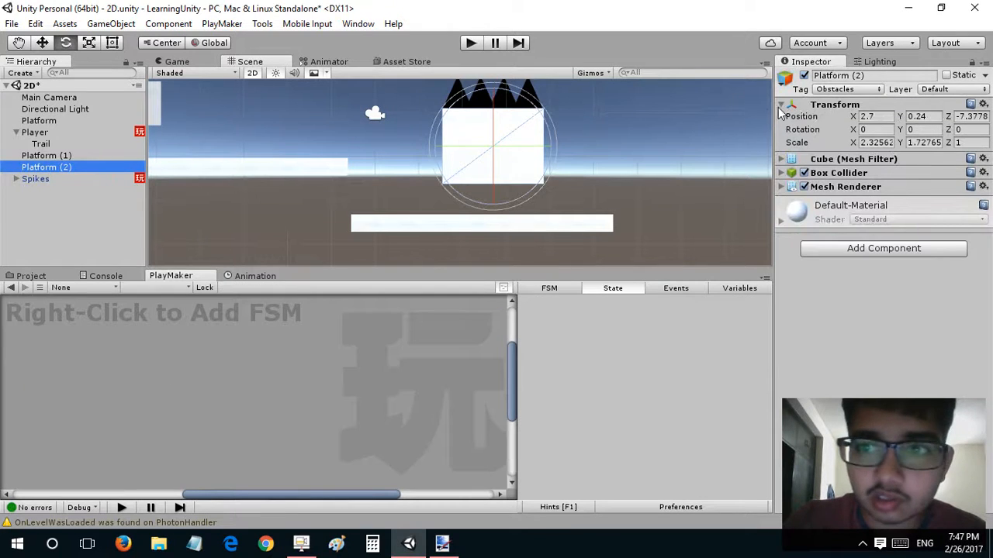
left_click(844, 89)
left_click(827, 233)
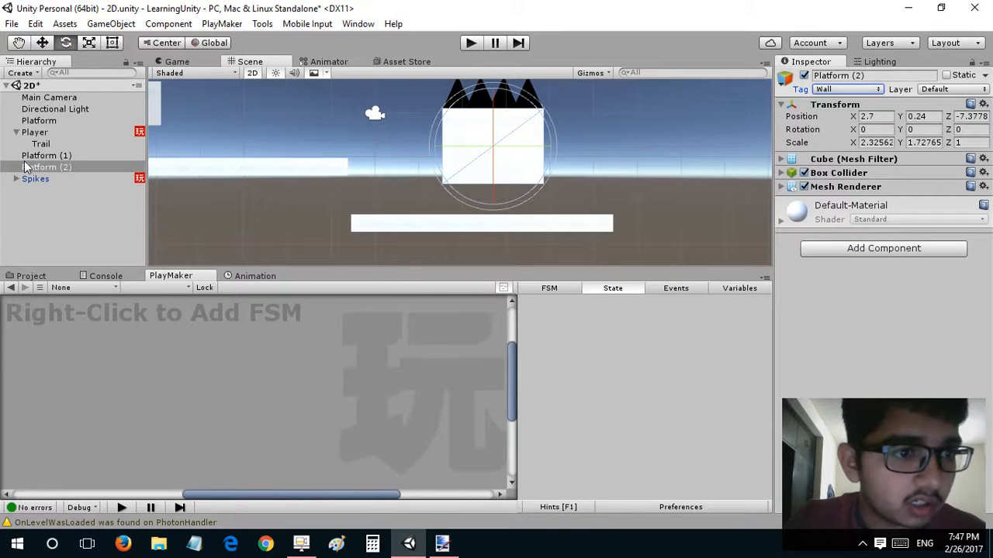
In State 3 of the Player's Crouchin FSM, store the Raycast's hit object in a new variable named Obj.
left_click(35, 133)
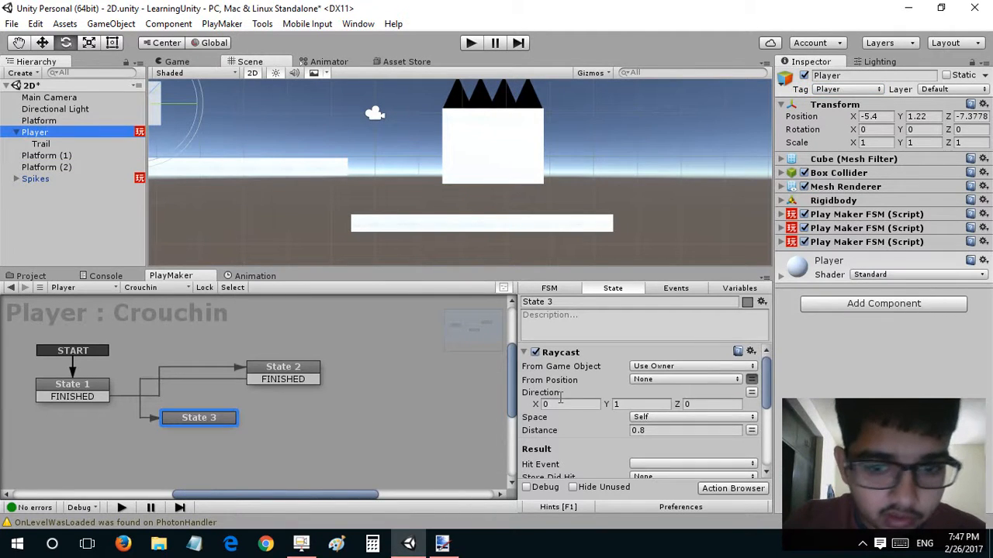
scroll(606, 443, "down", 3)
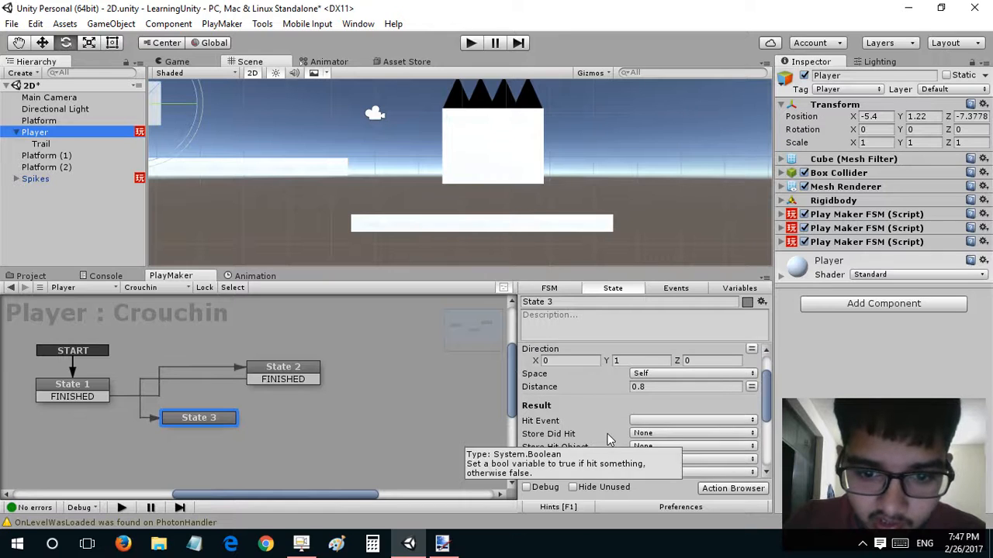
left_click(638, 448)
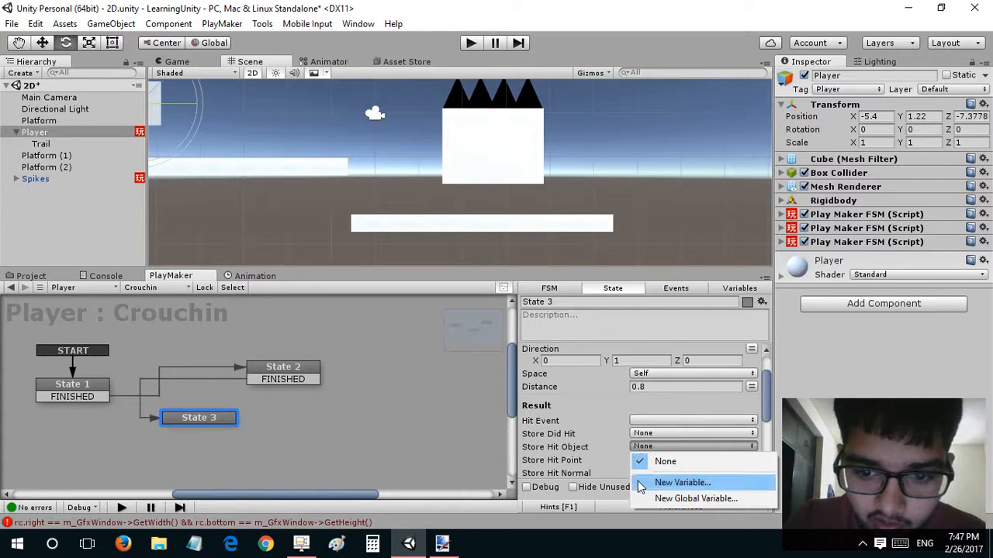
left_click(675, 483)
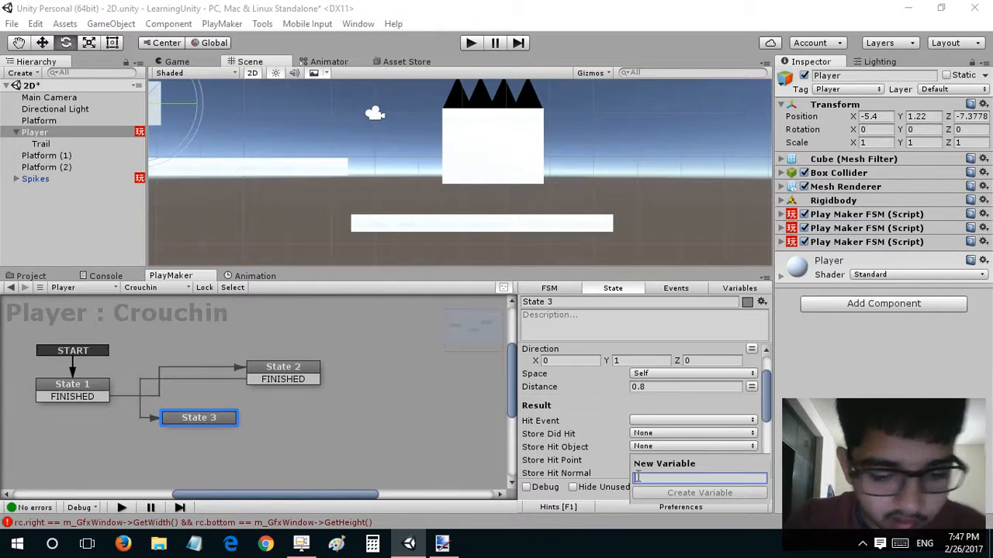
type("Obj")
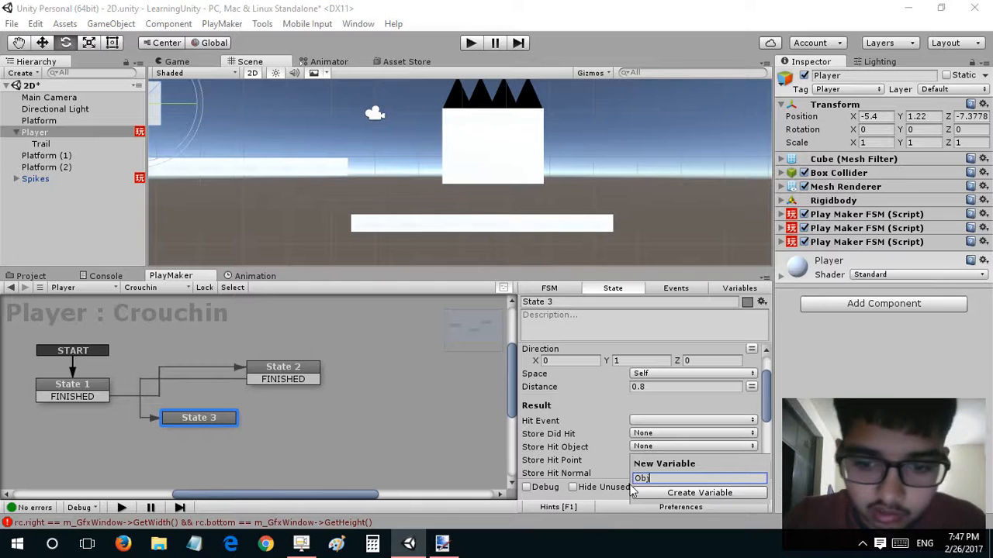
left_click(640, 493)
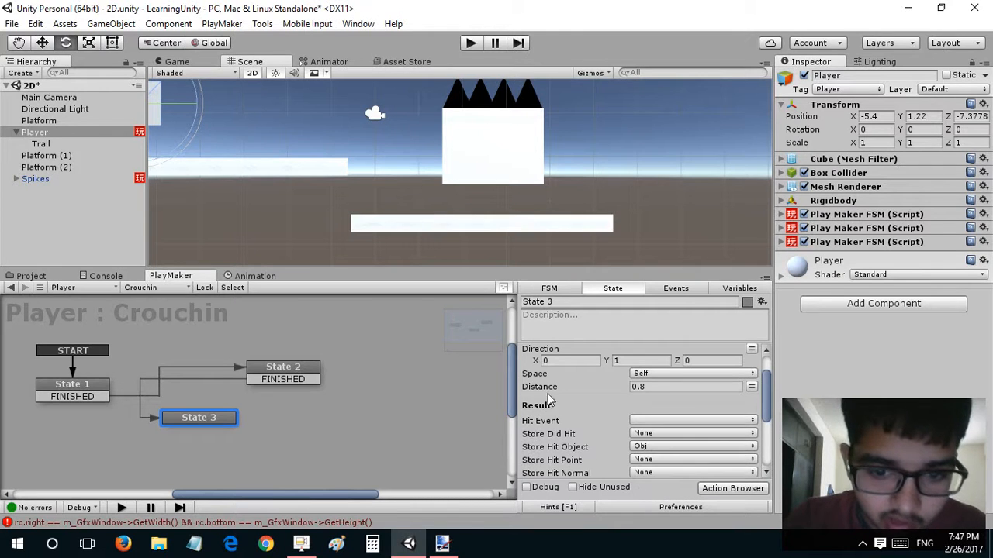
Find the Game Object Compare Tag action and add it to State 3 after the Raycast.
scroll(544, 380, "up", 2)
left_click(524, 354)
key("grave")
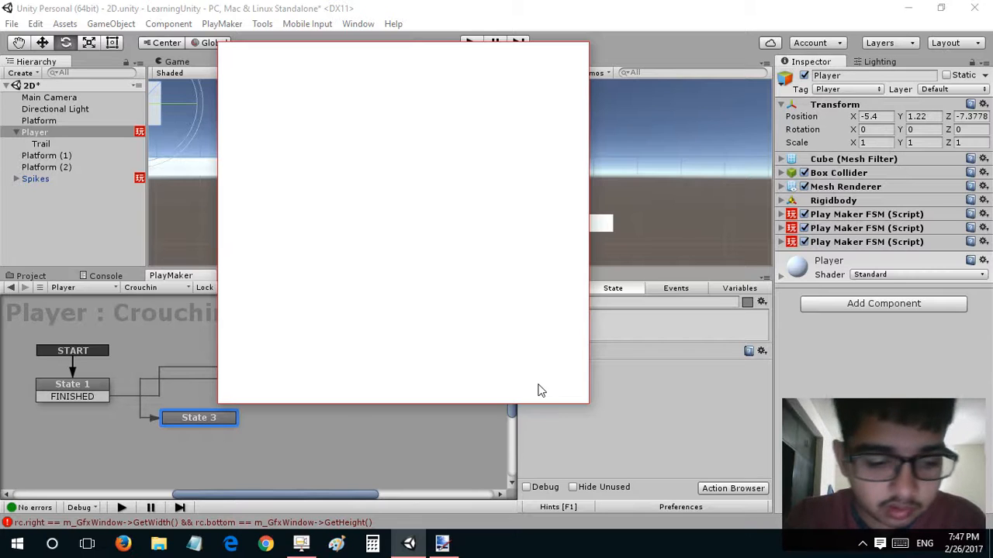
type("compare tah")
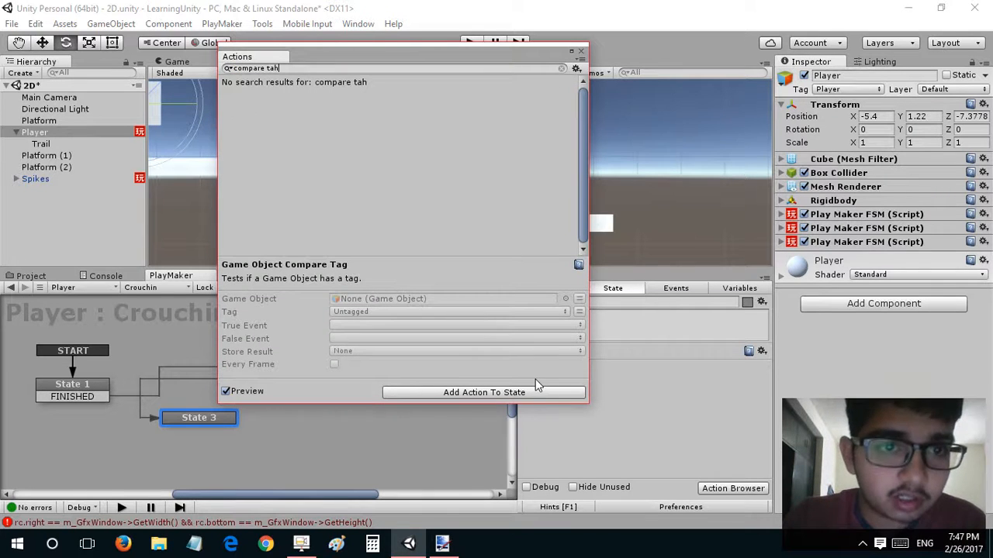
key("BackSpace")
key("Return")
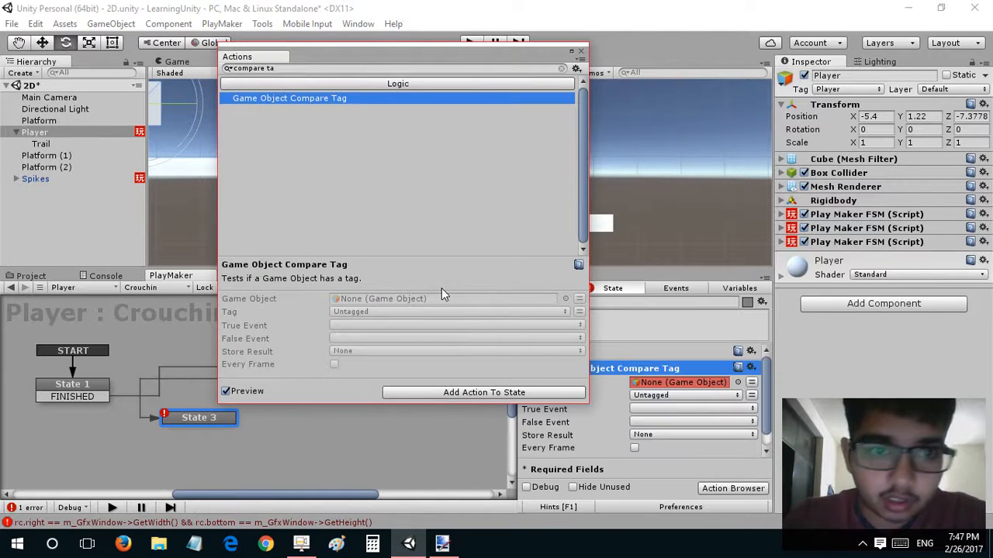
Set the Compare Tag action to test the Obj variable against the Wall tag.
left_click(752, 382)
left_click(694, 382)
left_click(694, 414)
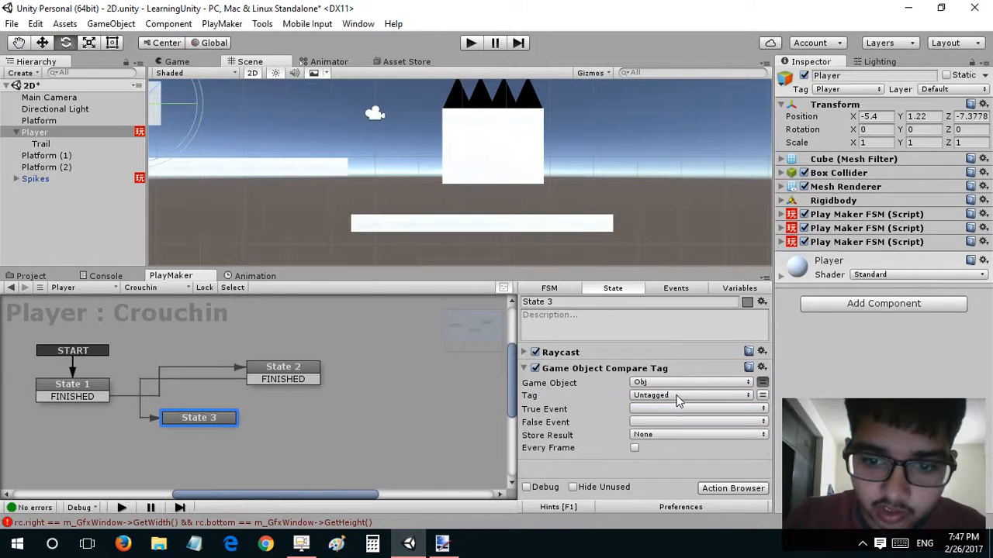
left_click(678, 396)
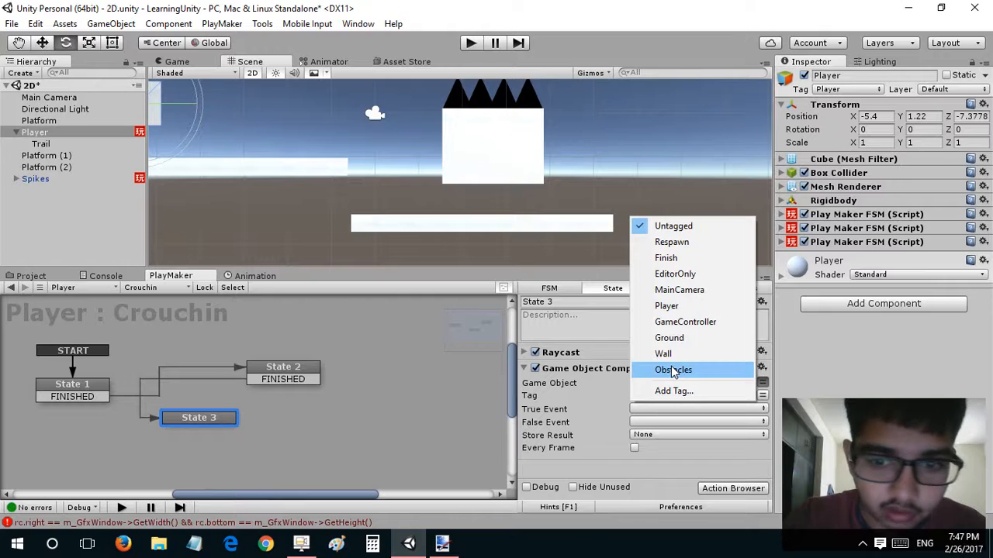
left_click(665, 355)
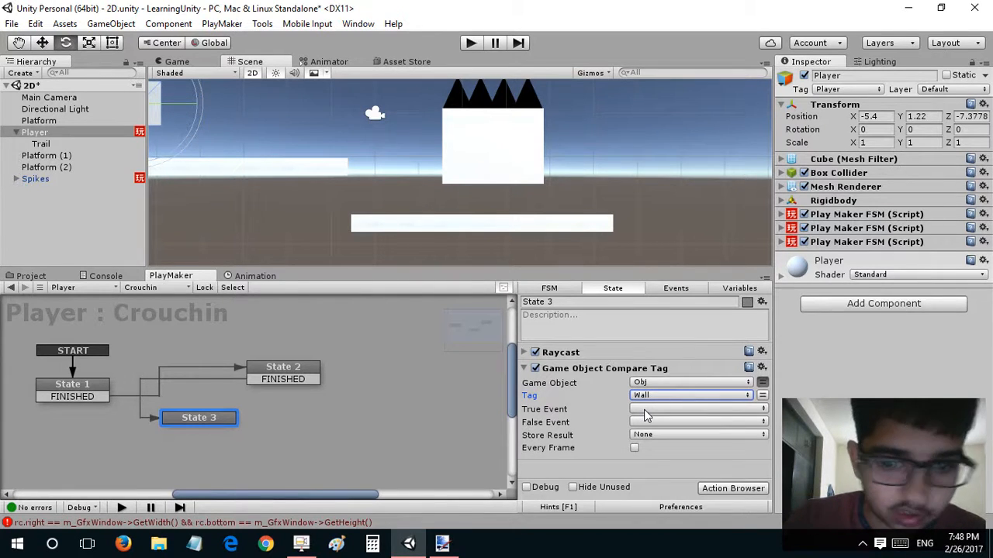
Send FINISHED as the Compare Tag action's false event and connect State 3's FINISHED transition to State 1.
left_click(643, 421)
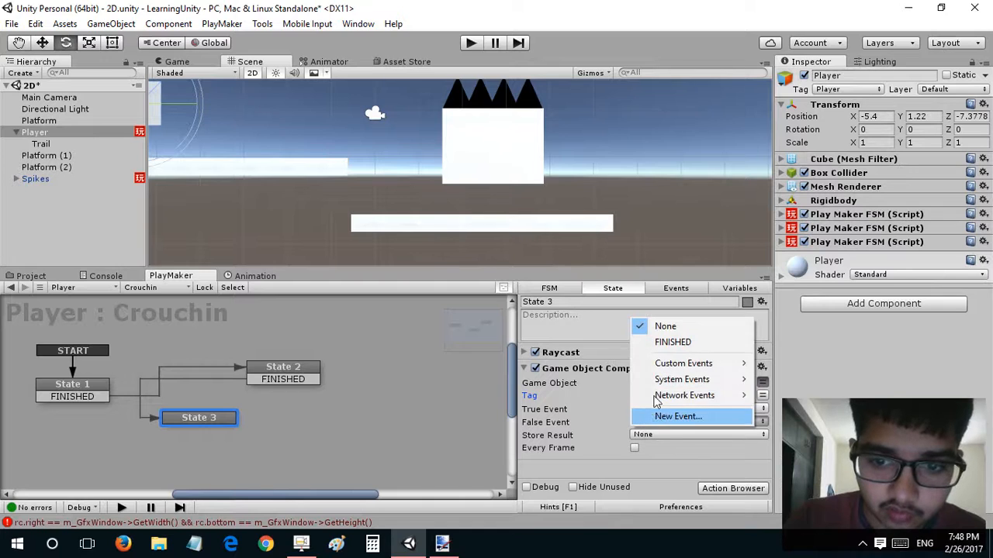
left_click(663, 342)
left_click(623, 447)
left_click_drag(198, 430, 93, 396)
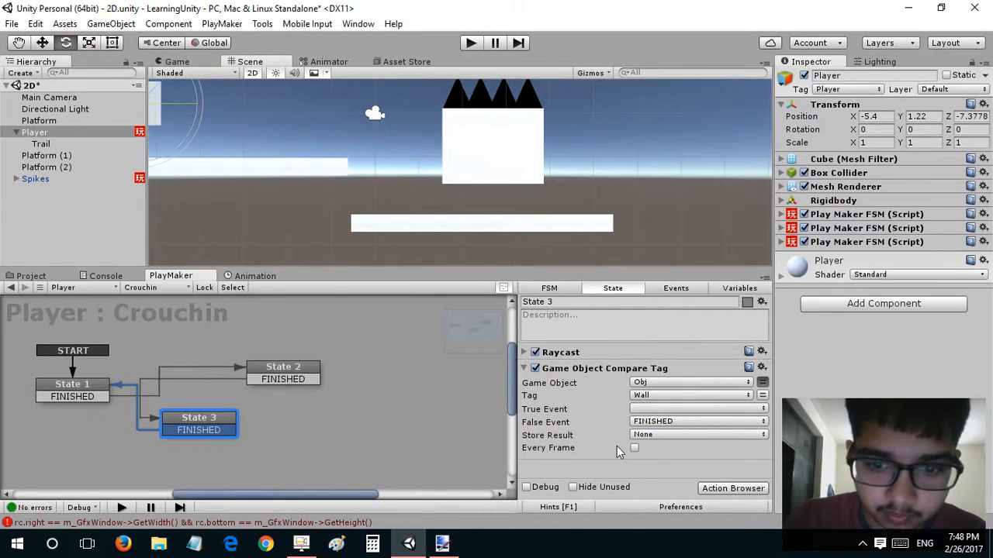
left_click(525, 369)
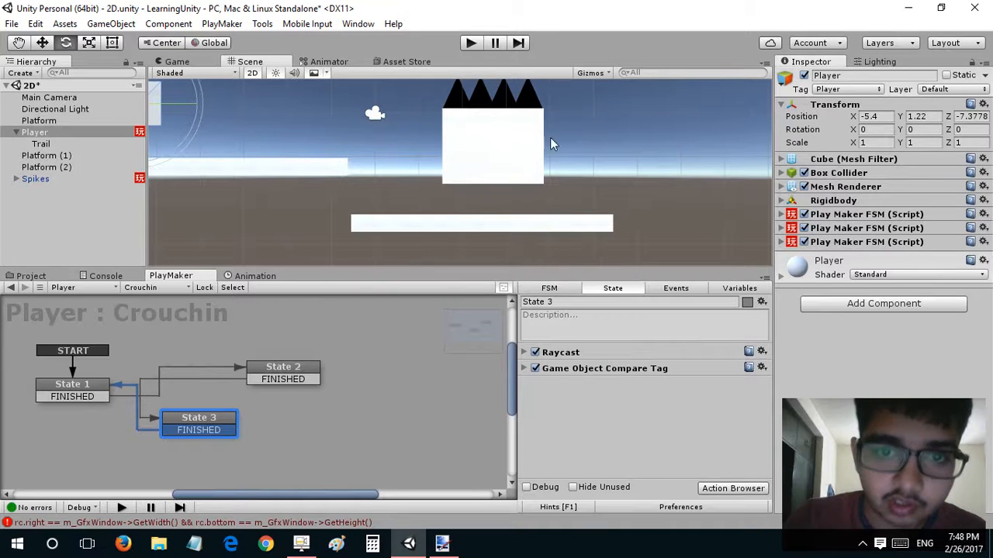
Run the game and test crouching by moving the player down to the lower platform and under the spiked block.
left_click(478, 45)
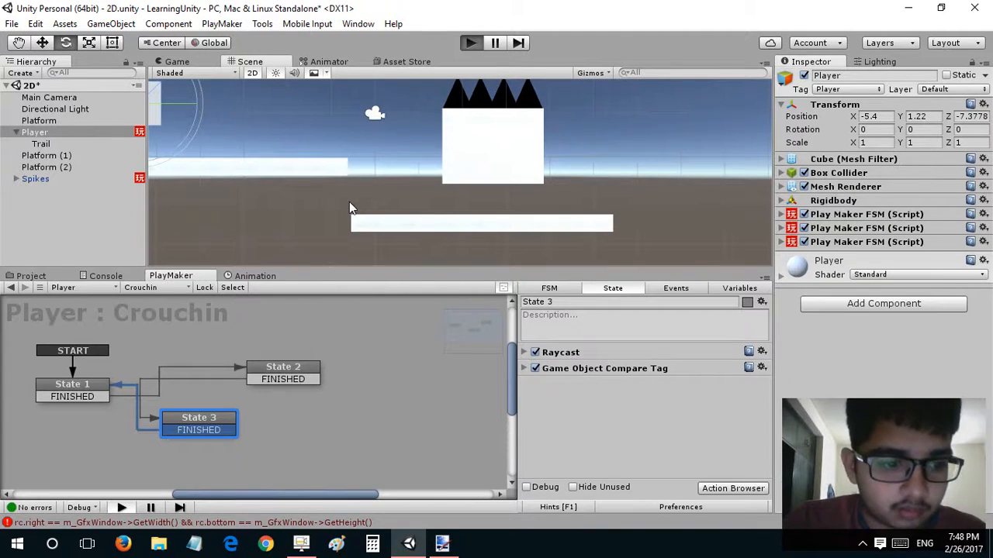
key("d")
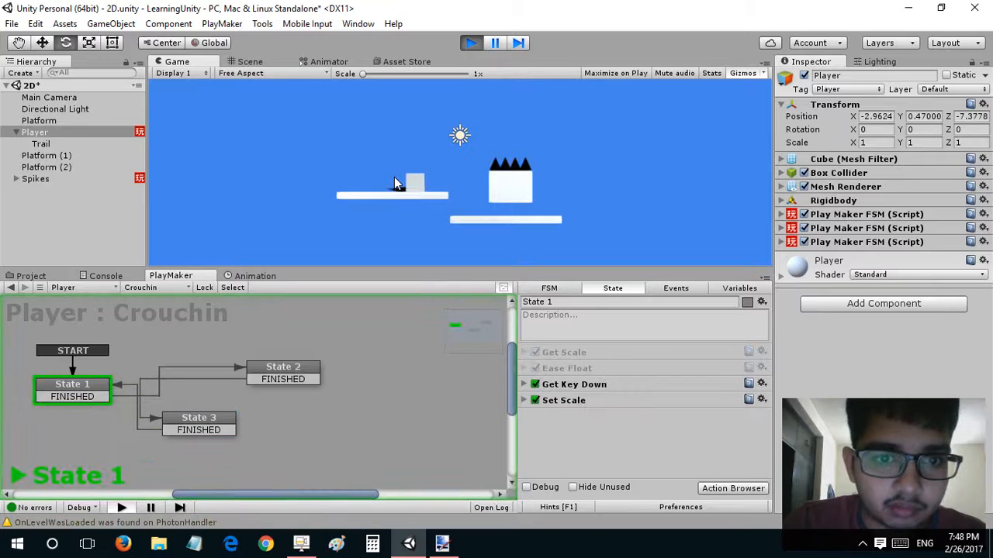
key("s")
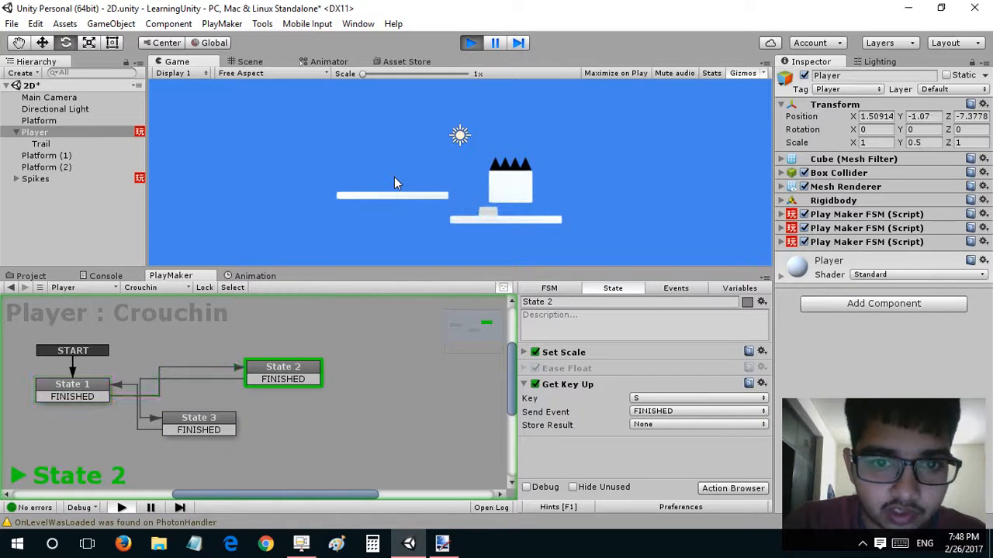
key("d")
key("a")
key("d")
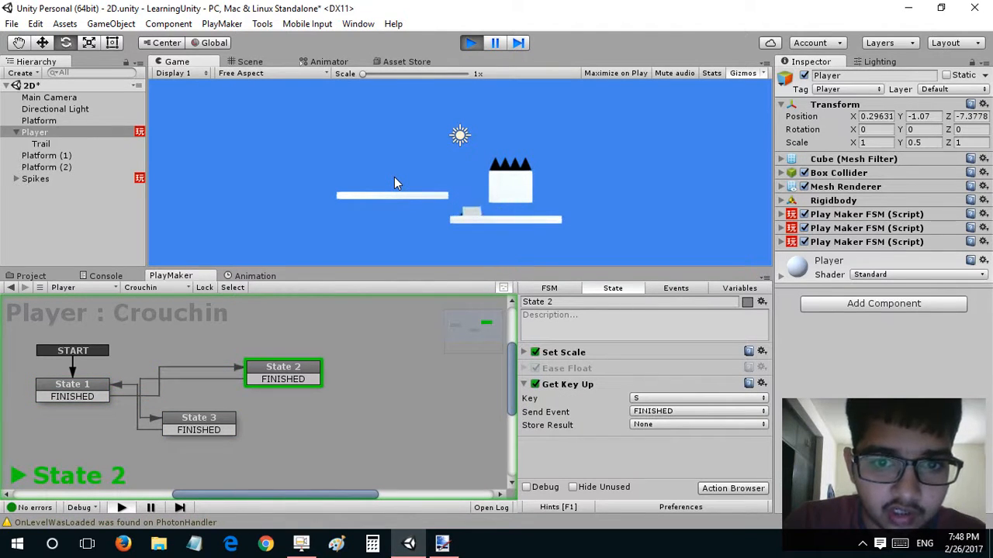
key("a")
key("s")
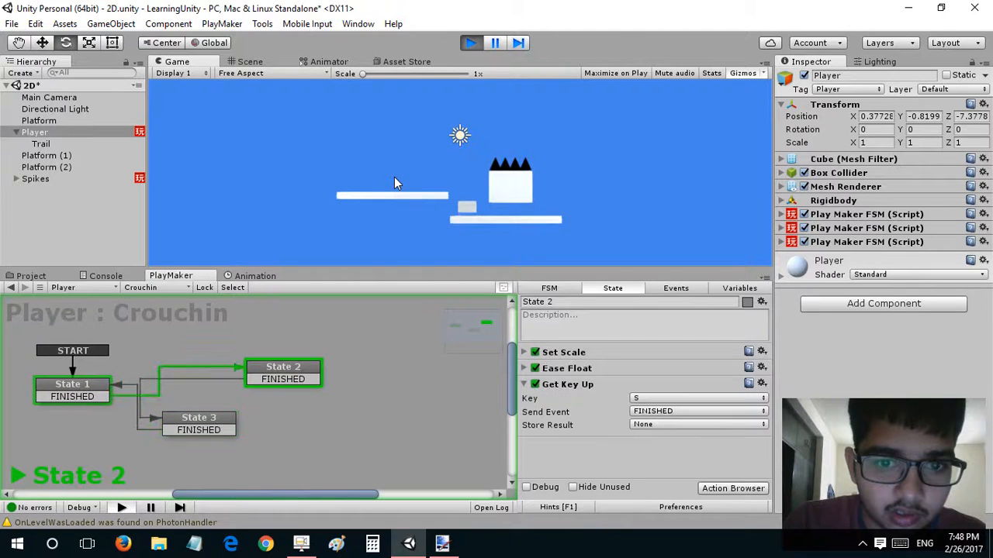
key("d")
key("a")
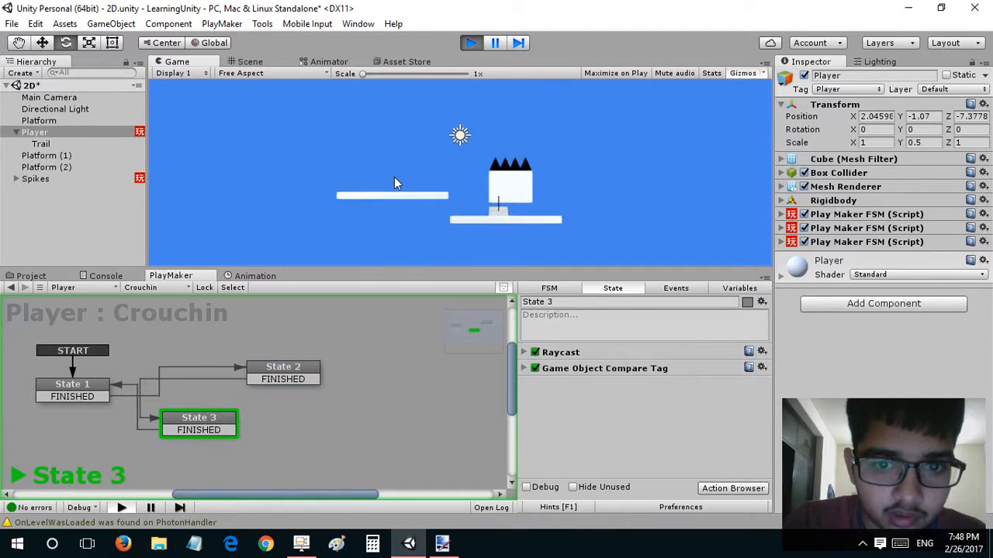
Test standing up by moving the crouched player out past both sides of the block and jumping, and stop the game.
key("d")
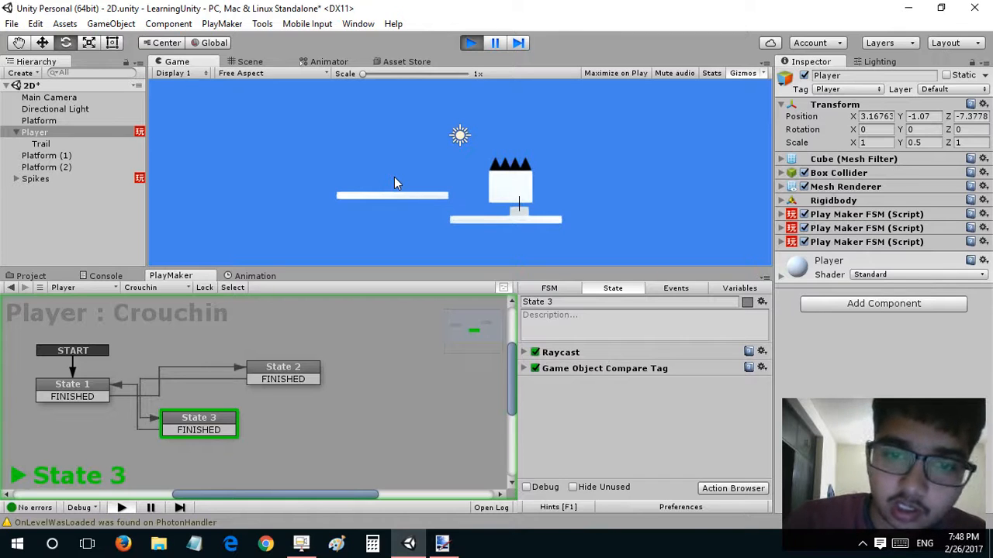
key("a")
key("d")
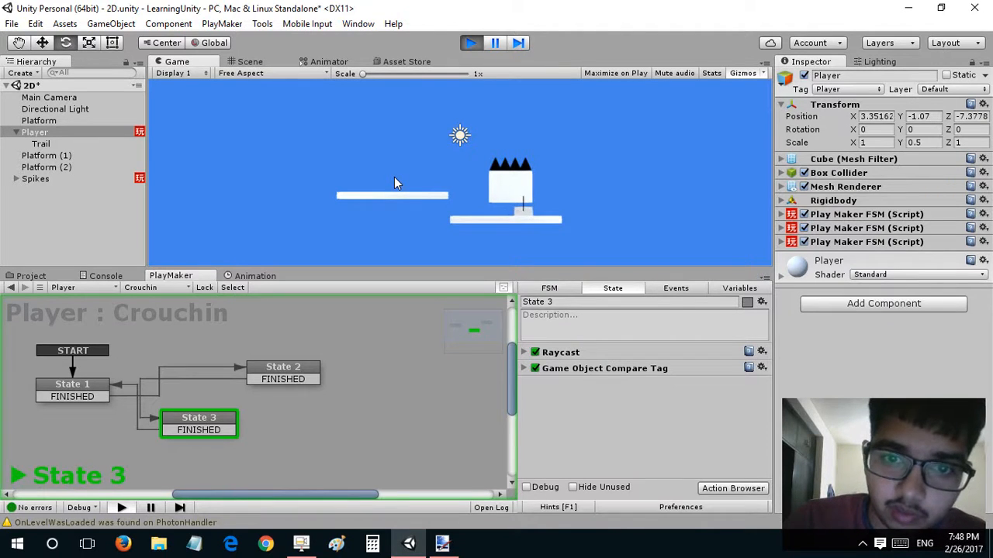
key("d")
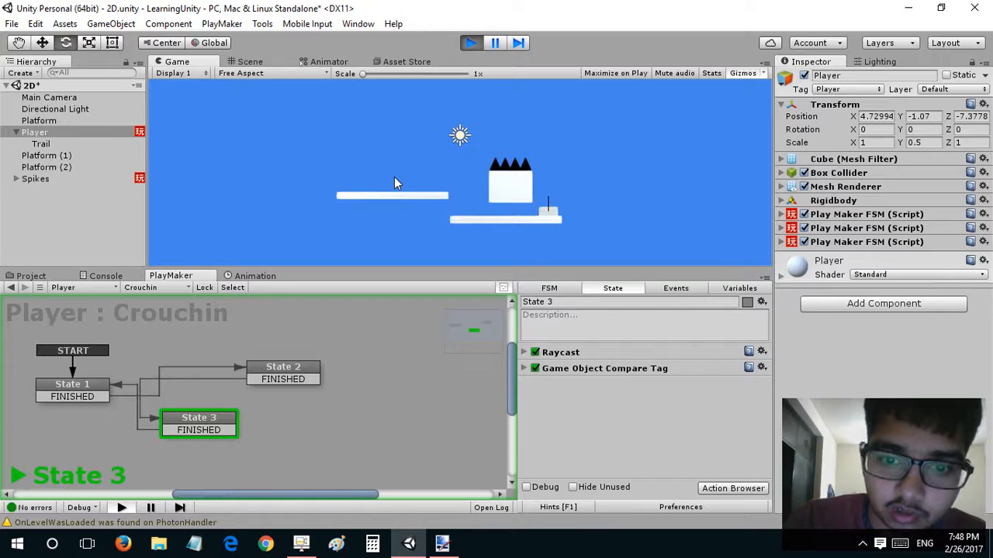
key("a")
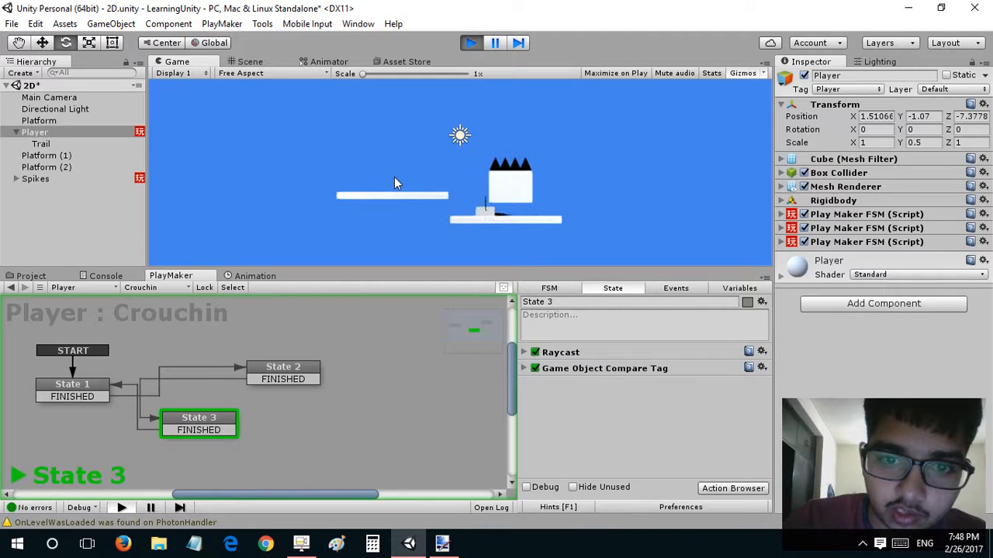
key("a")
key("d")
key("space")
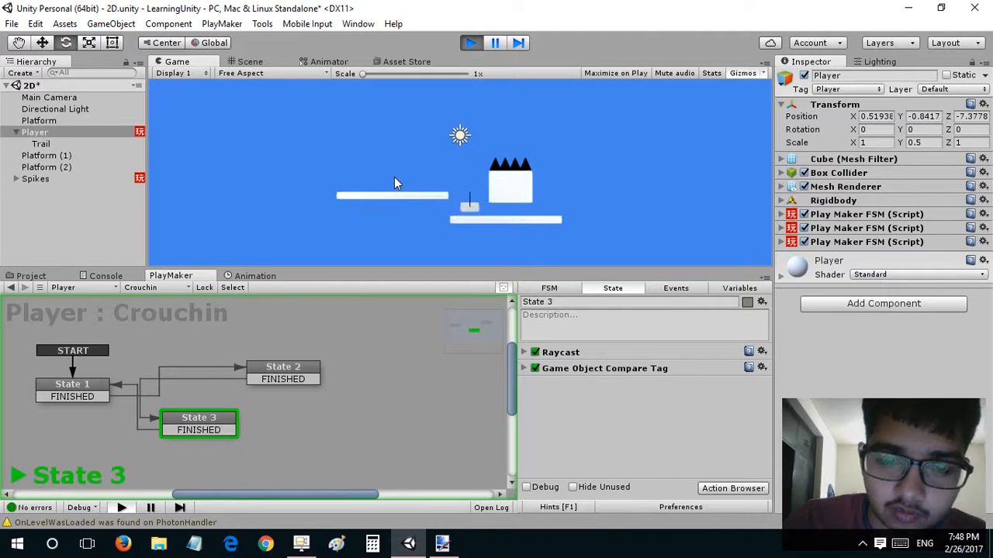
key("d")
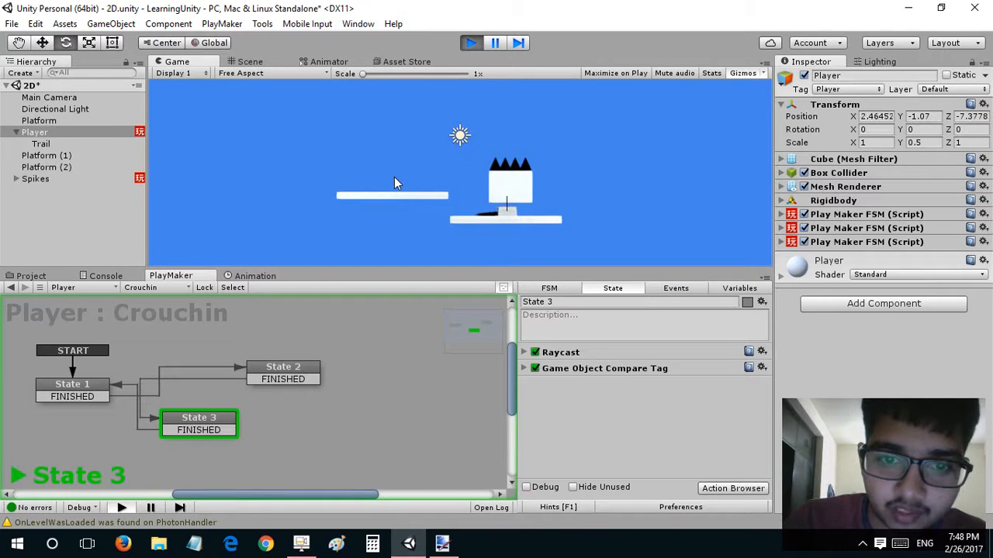
key("a")
key("d")
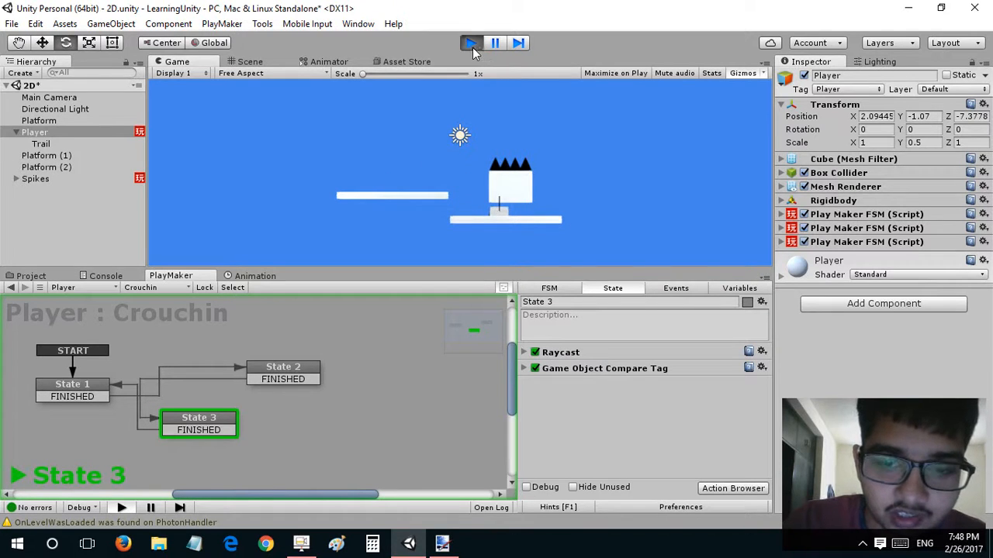
left_click(472, 43)
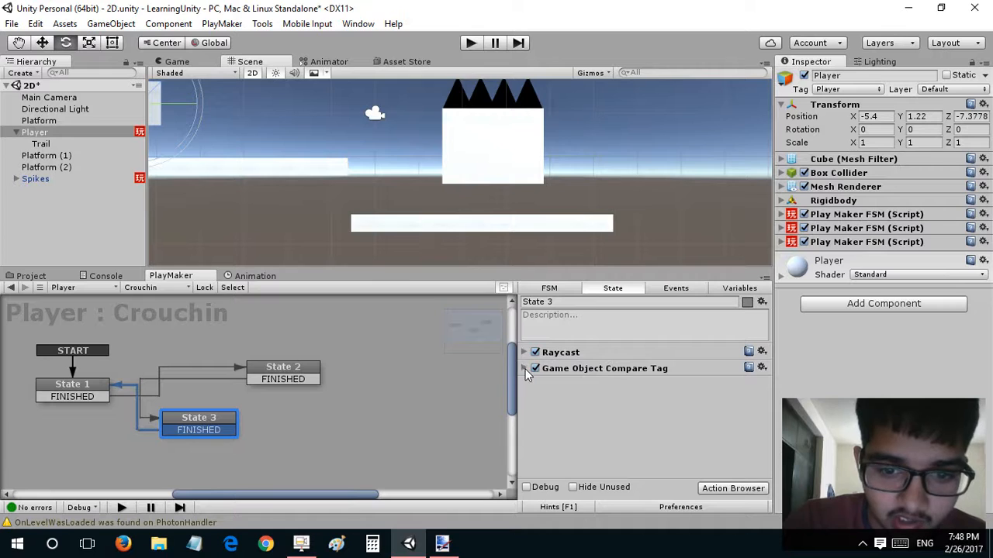
Review State 3's Raycast settings, including the repeat interval, and its Game Object Compare Tag settings.
left_click(524, 369)
left_click(525, 369)
left_click(524, 353)
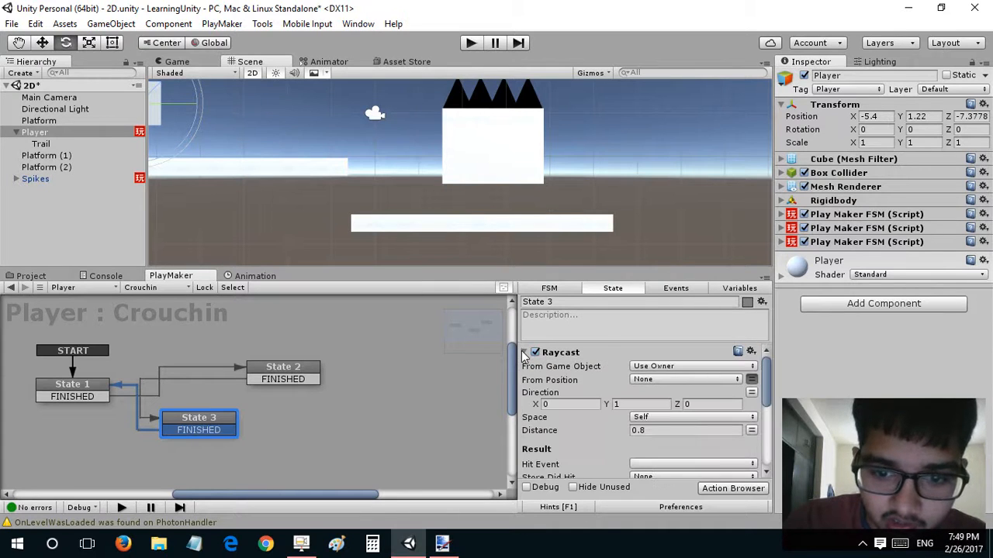
scroll(543, 364, "down", 10)
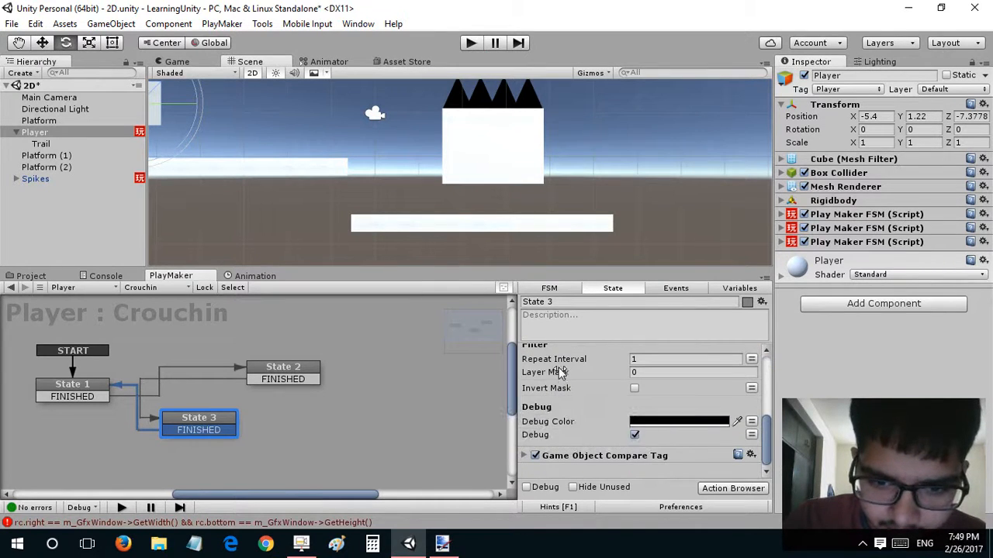
mouse_move(556, 362)
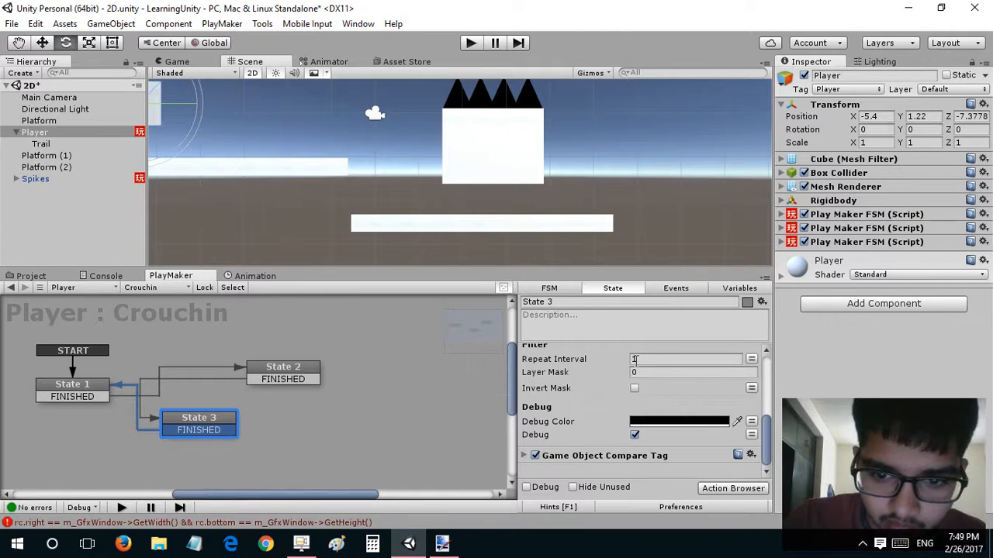
scroll(565, 388, "up", 10)
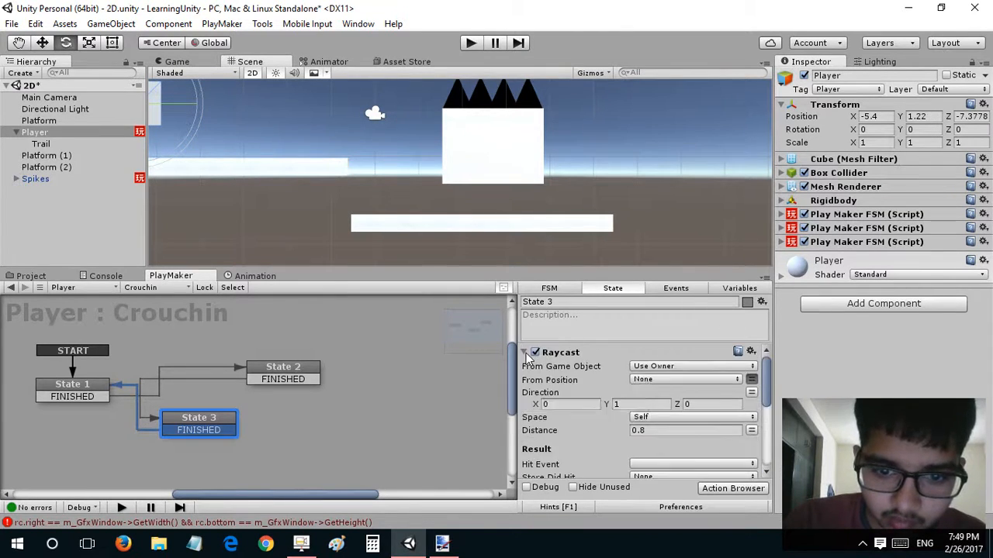
left_click(547, 353)
left_click(525, 369)
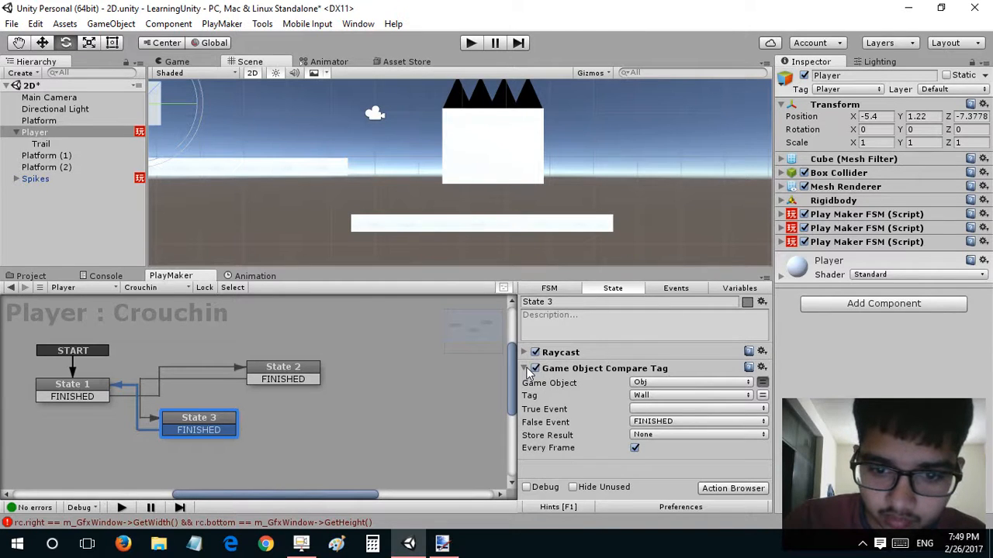
left_click(525, 369)
left_click(526, 352)
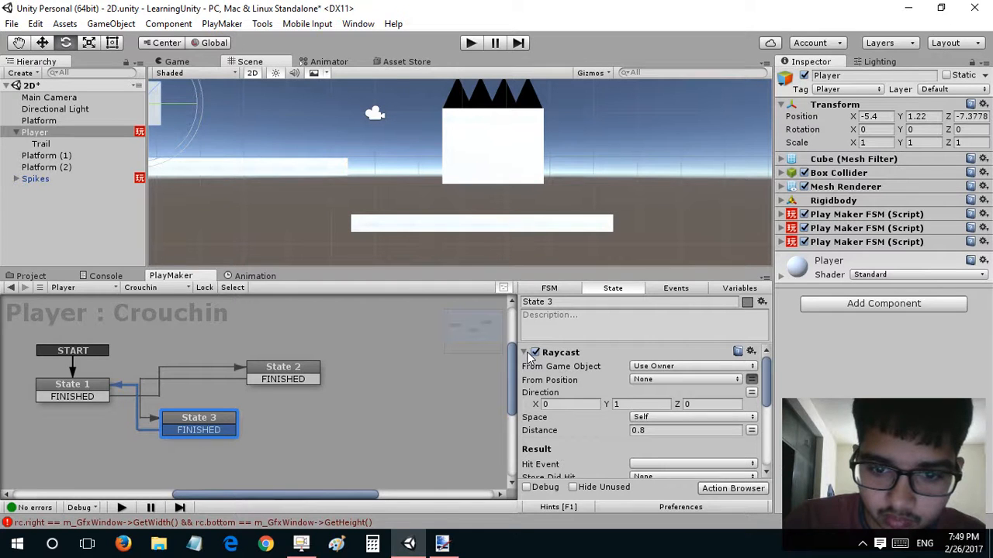
left_click(525, 353)
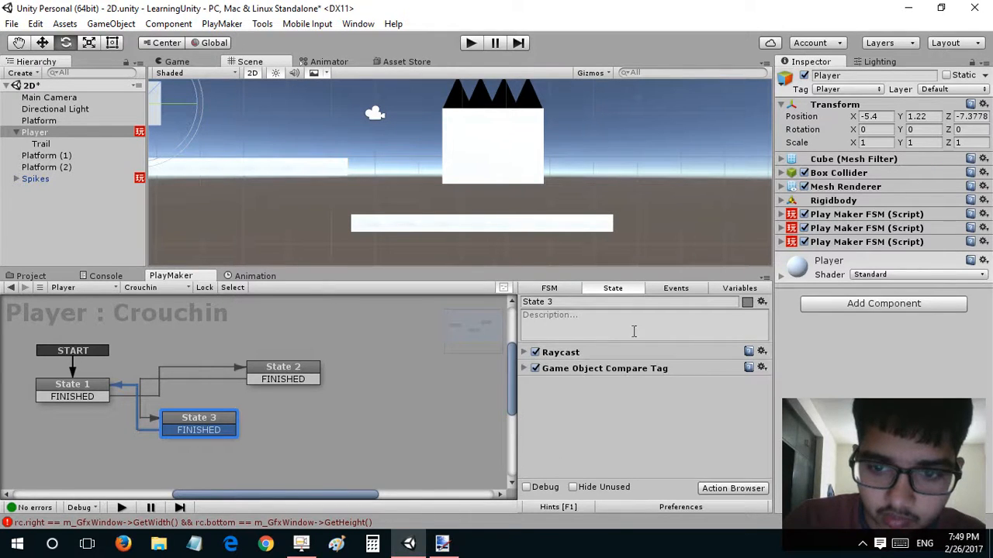
Expose the Obj variable in the Inspector and expand the player's Crouchin FSM component to show it.
left_click(718, 291)
left_click(562, 336)
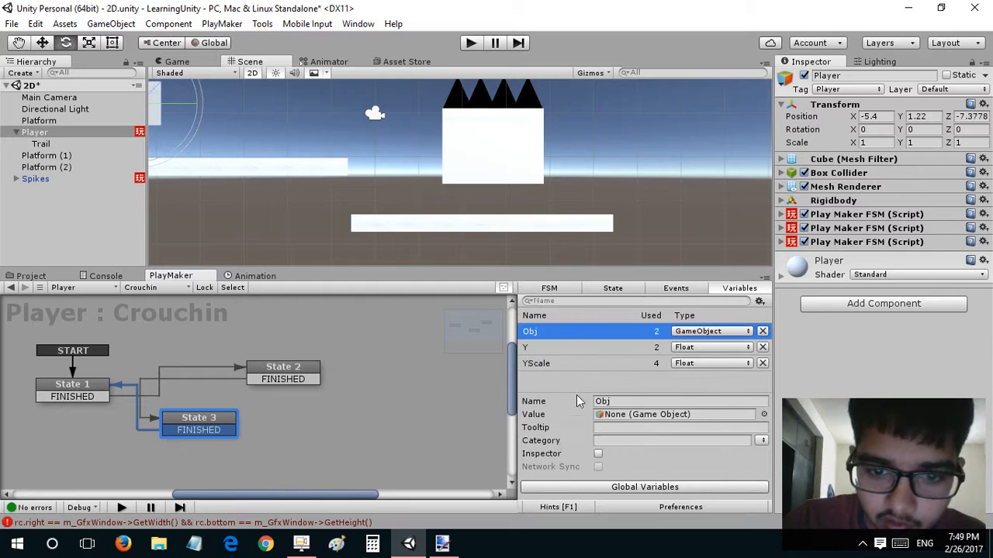
left_click(598, 453)
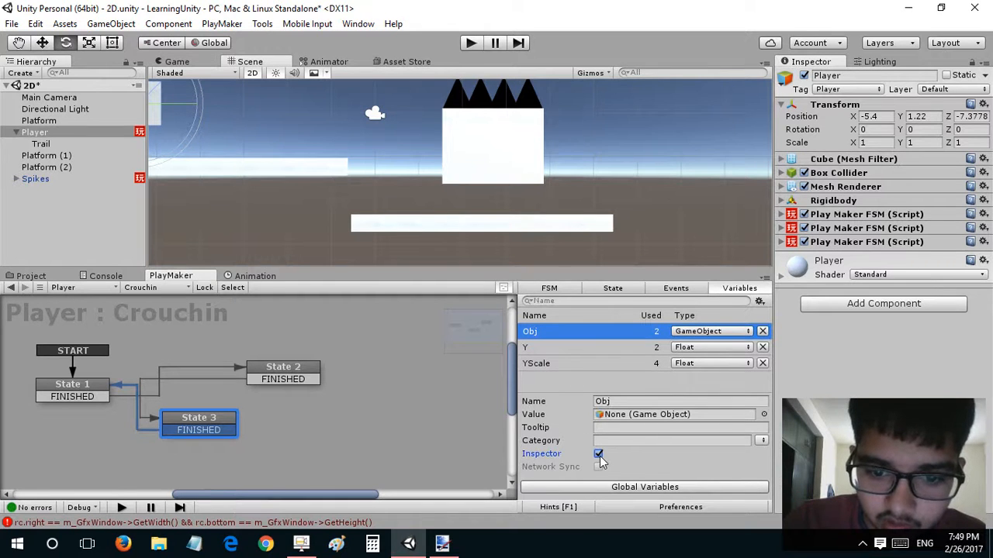
left_click(782, 242)
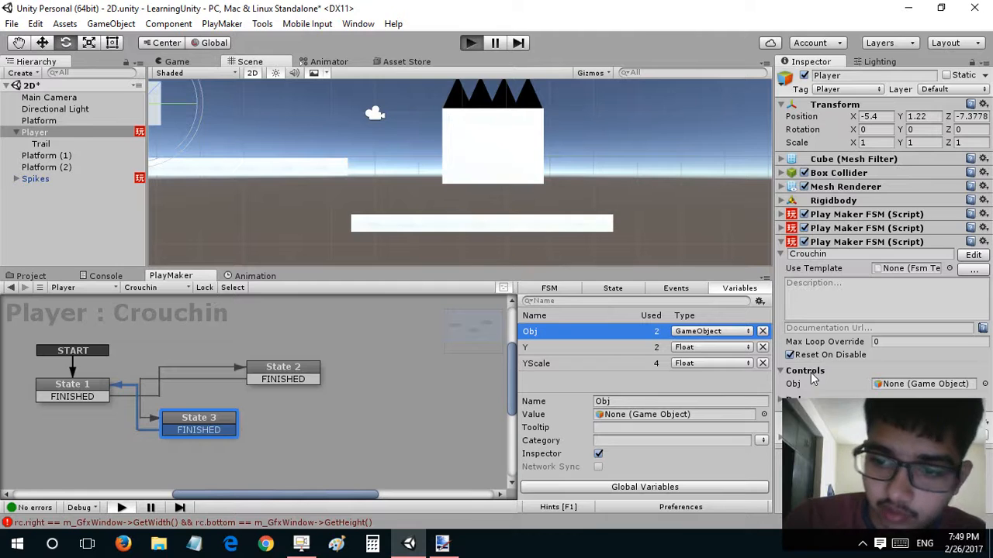
Run the game and crouch the player on the lower platform under the spiked block.
key("ctrl+p")
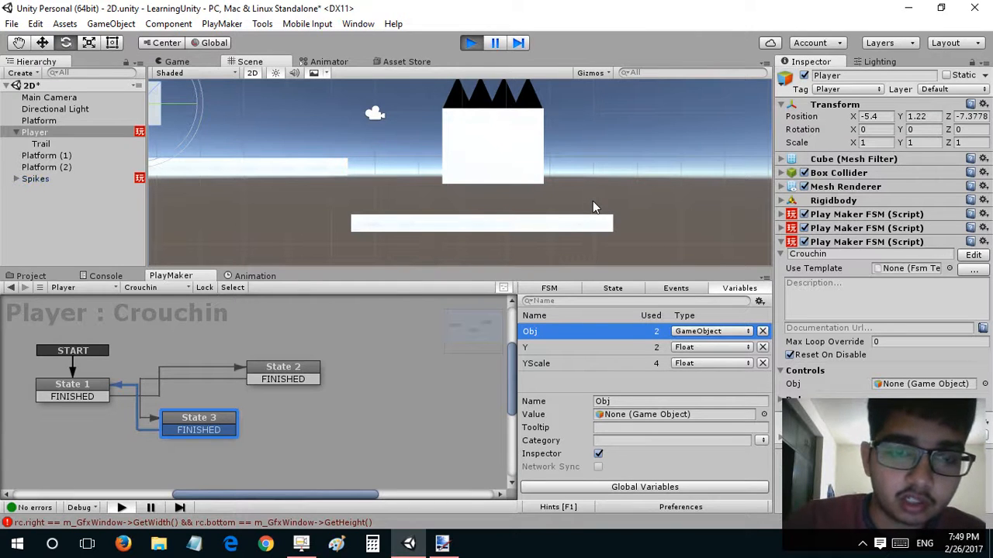
key("Right")
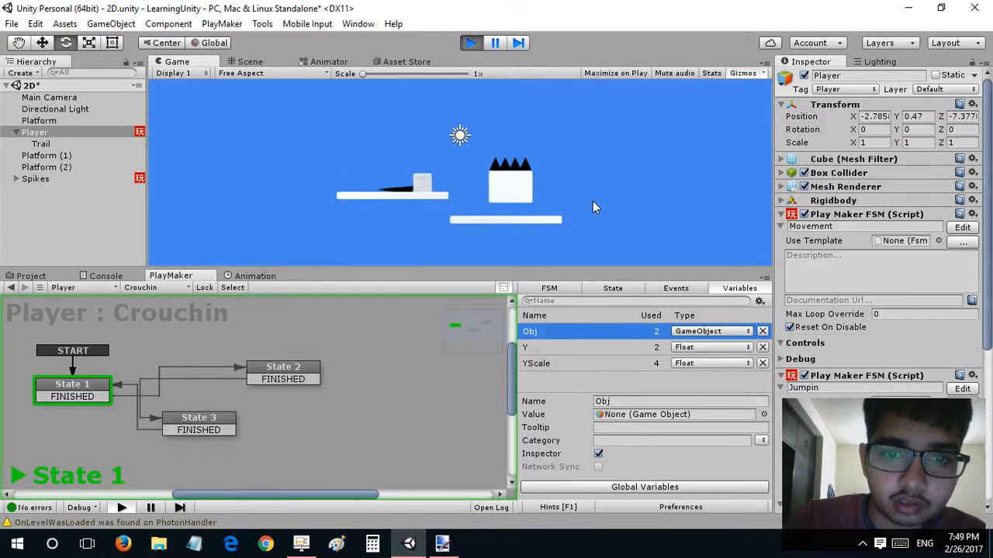
key("Down")
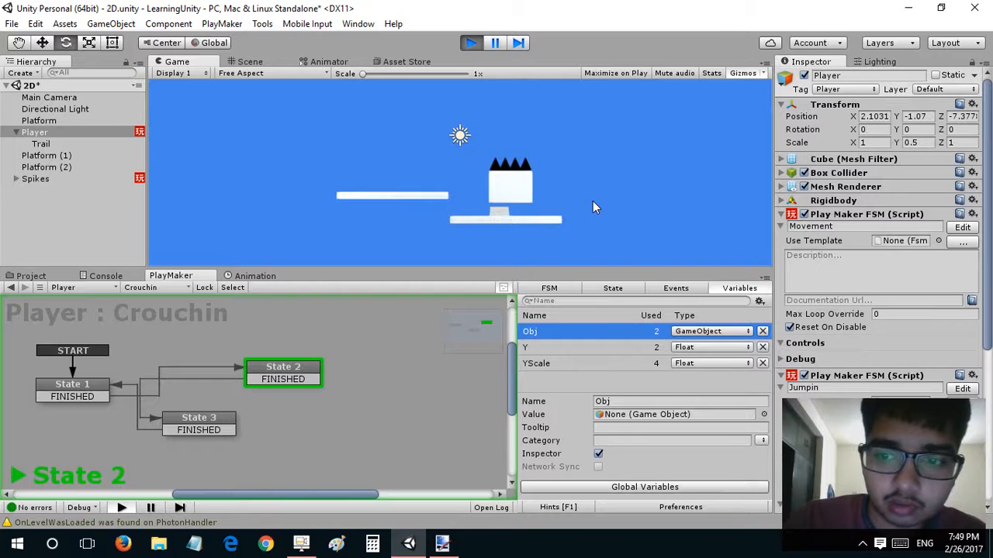
Collapse the player's Jumpin and Movement FSM components so Crouchin's Obj variable can be watched.
scroll(807, 268, "down", 5)
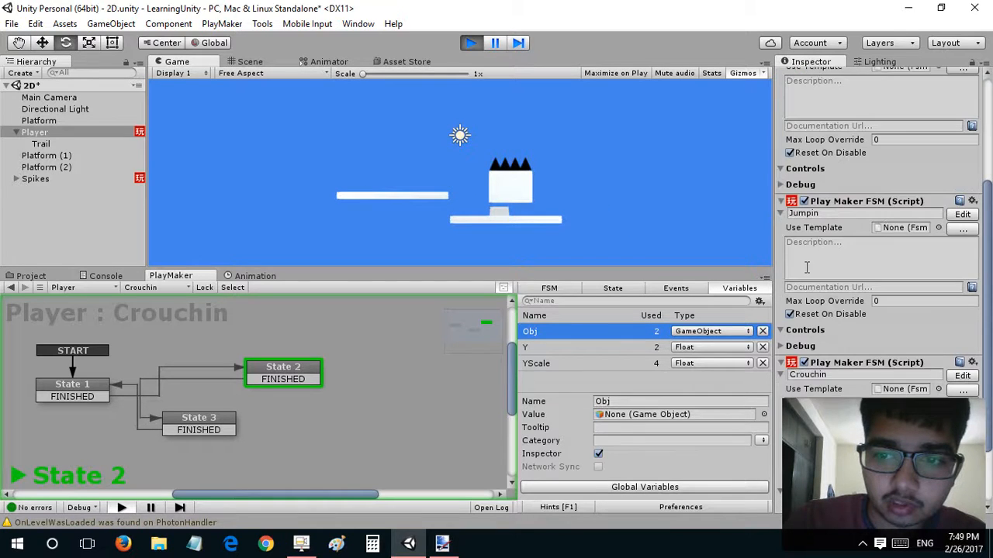
scroll(807, 267, "down", 2)
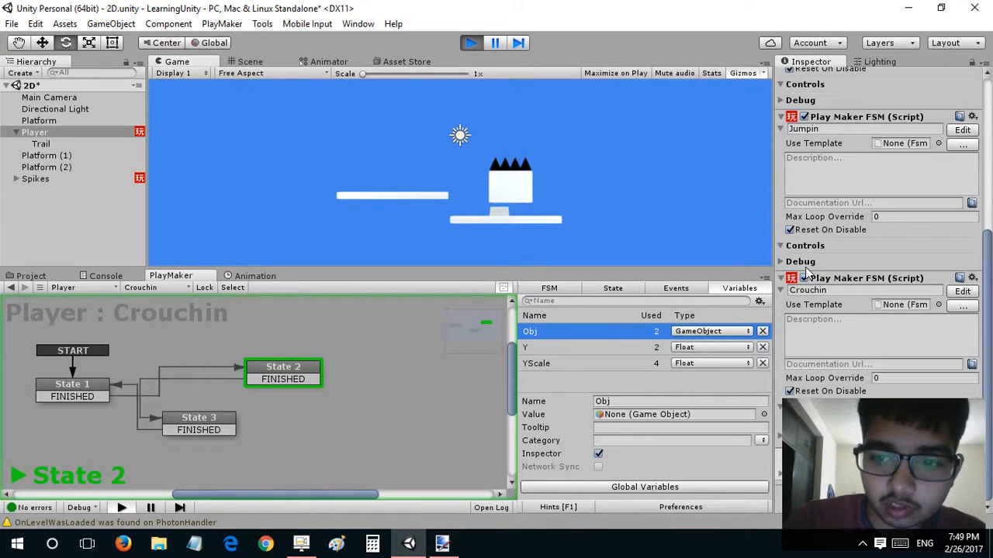
left_click(782, 118)
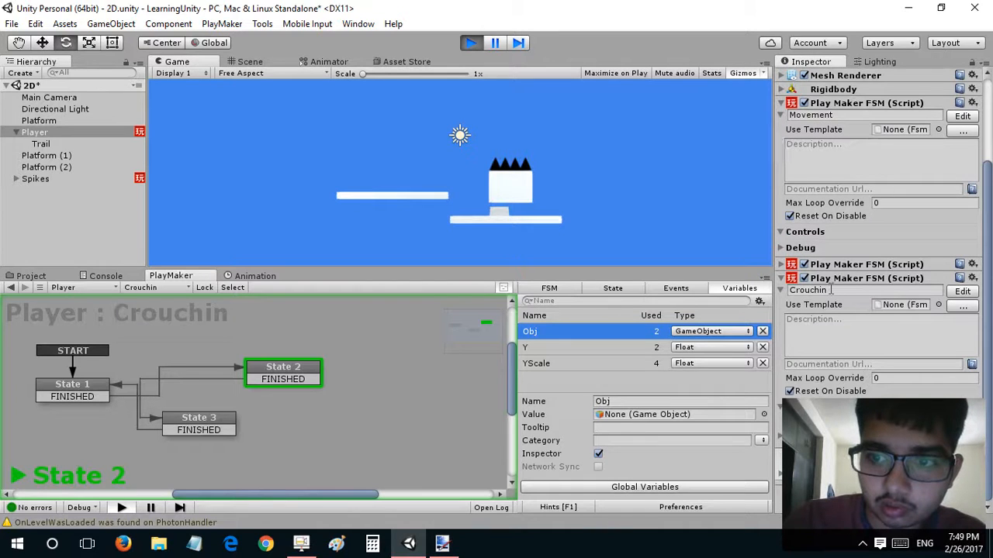
left_click(782, 104)
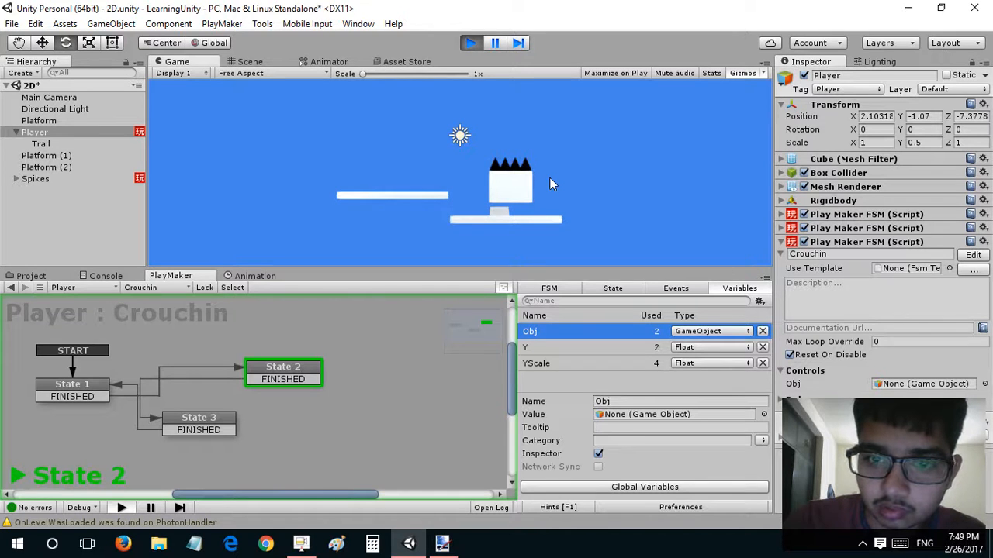
Release the crouch and move the player out from under the block while watching Obj, and stop the game.
key("Right")
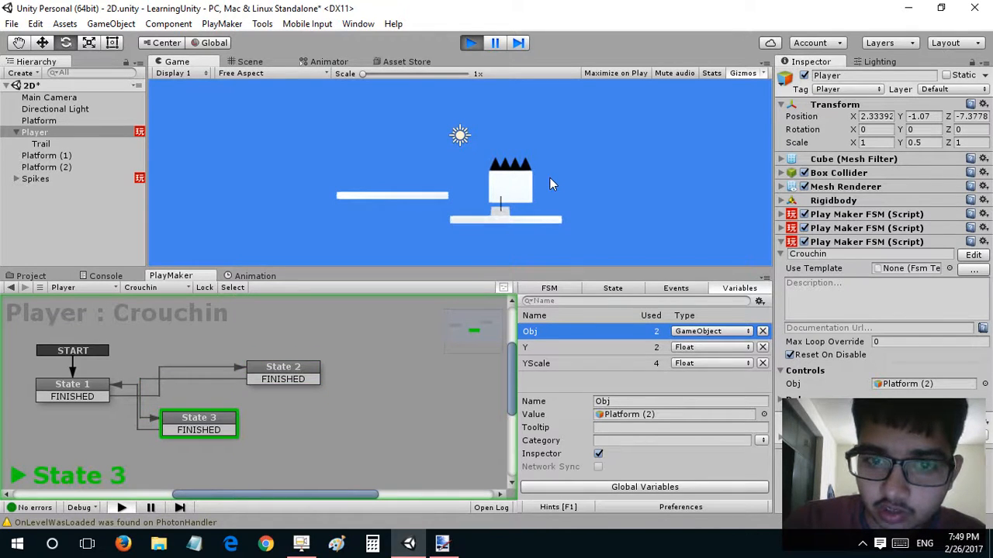
key("Left")
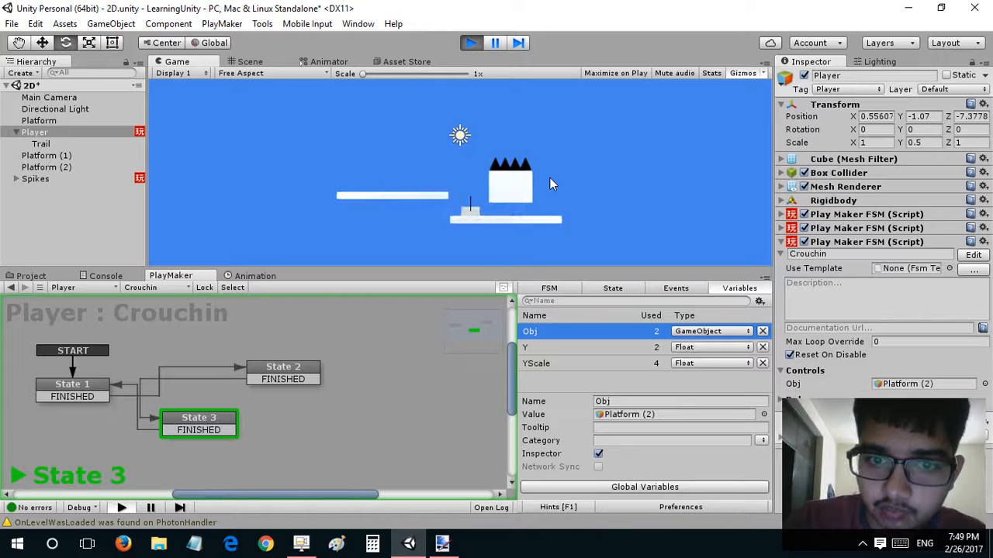
key("Right")
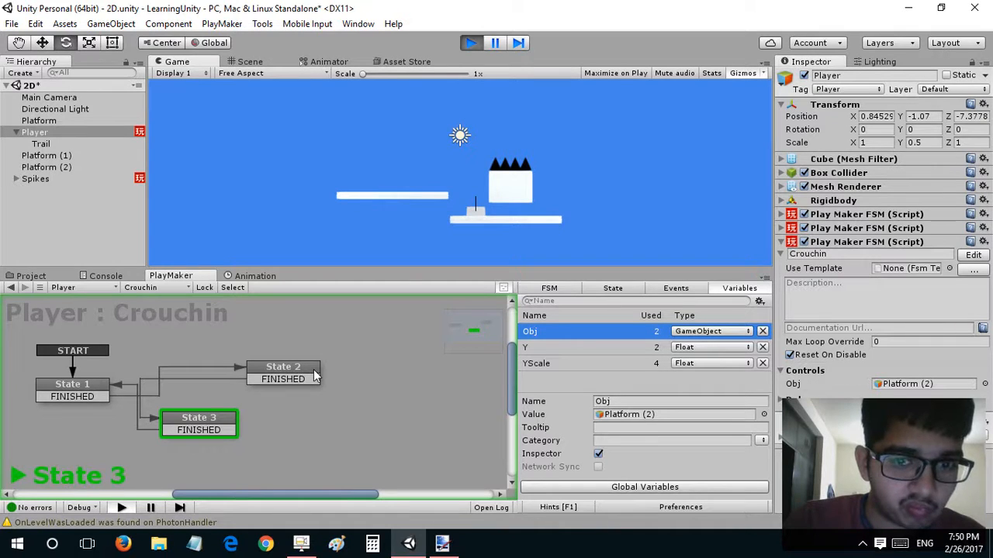
left_click(470, 43)
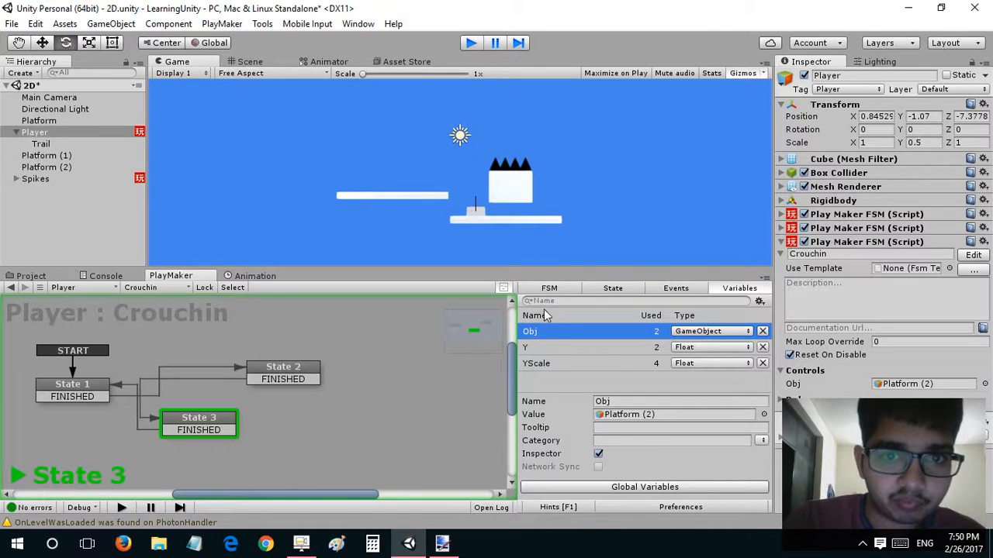
Create a new event named Back as the true event of State 3's Game Object Compare Tag action.
left_click(588, 290)
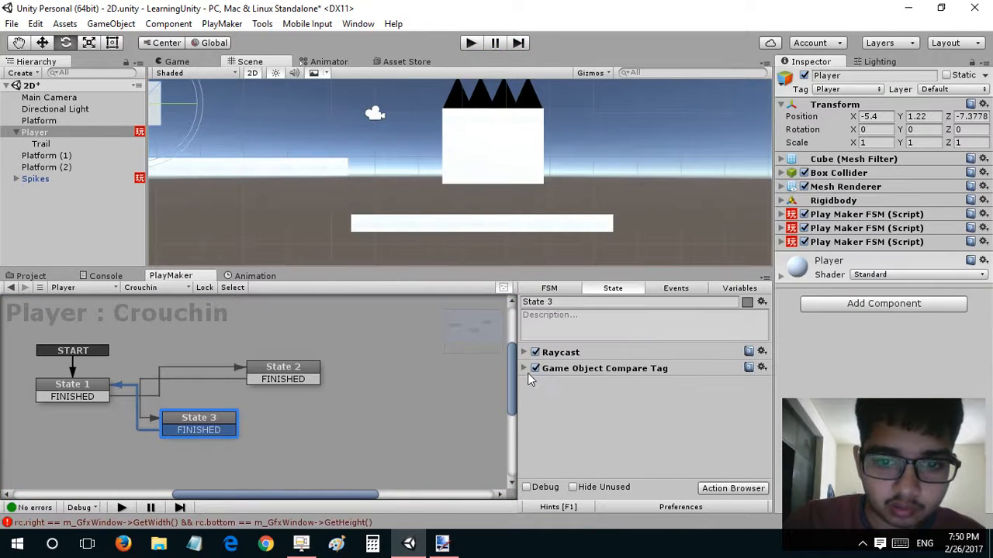
left_click(525, 368)
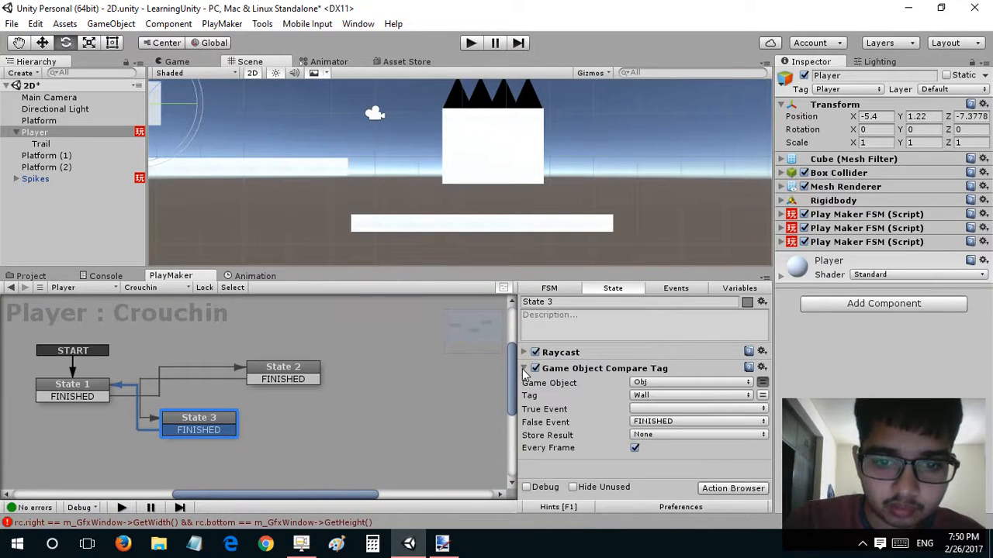
left_click(648, 407)
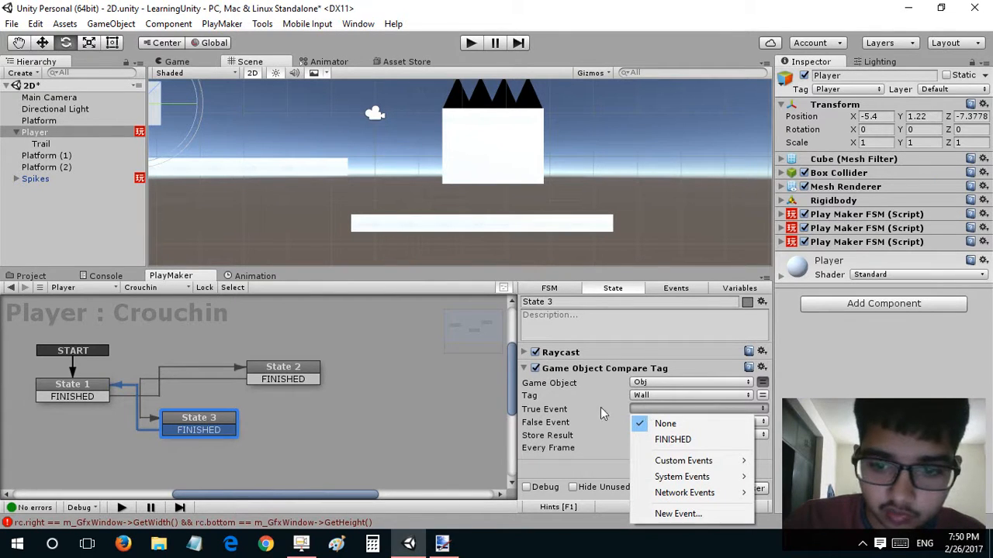
left_click(660, 514)
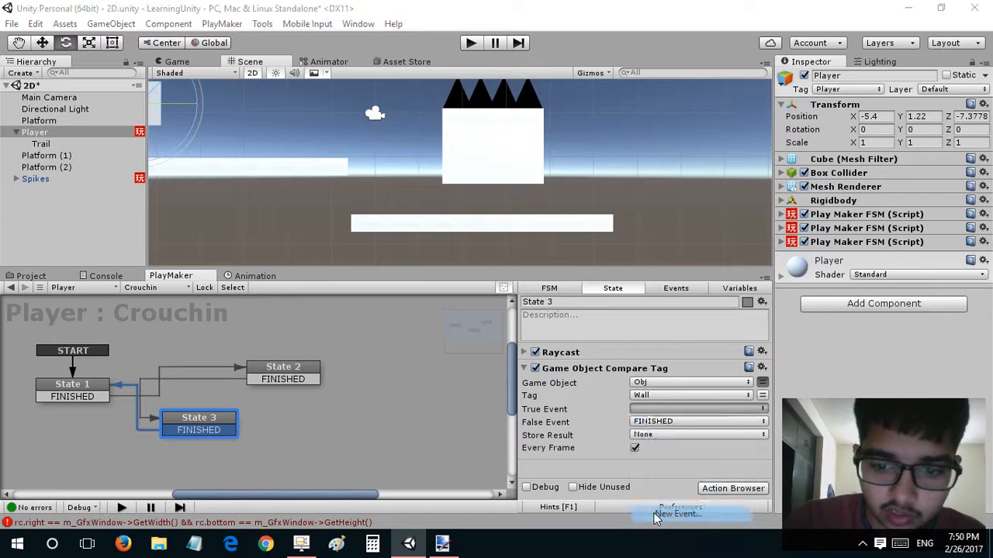
type("Back")
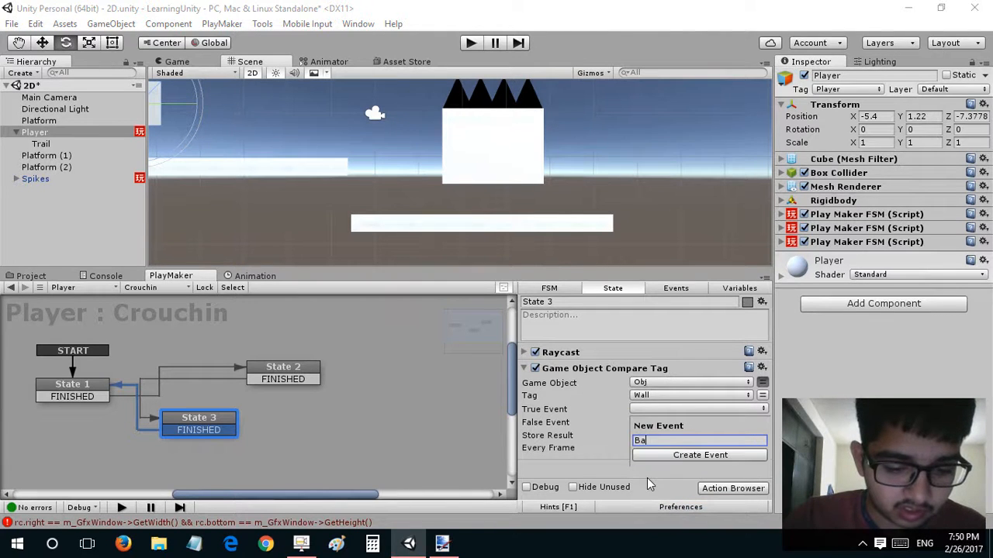
left_click(640, 455)
left_click(640, 431)
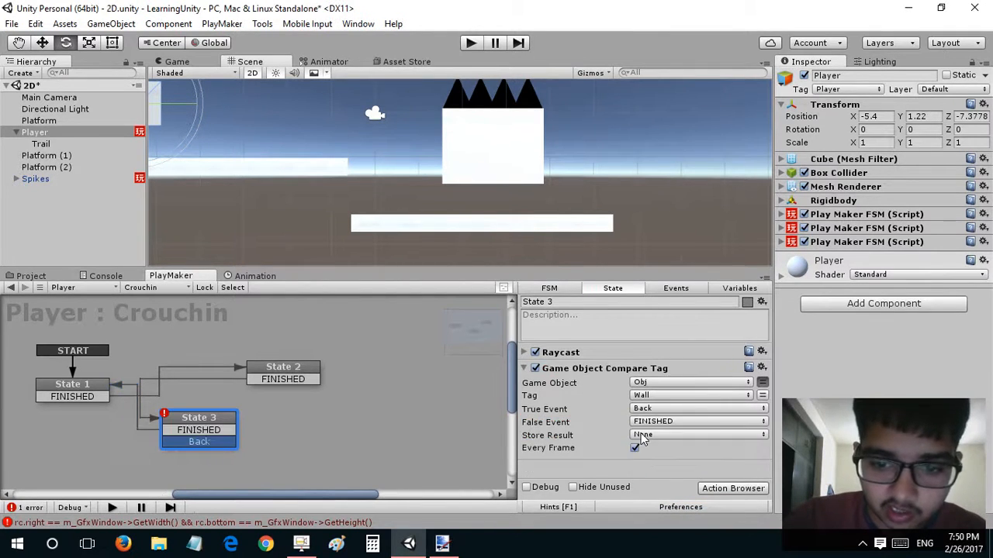
Connect State 3's Back transition to State 2.
left_click(640, 434)
left_click(594, 428)
left_click_drag(222, 444, 293, 376)
Run the game and test crouching under the spiked block, moving back out, and crouching repeatedly beside it.
left_click(471, 43)
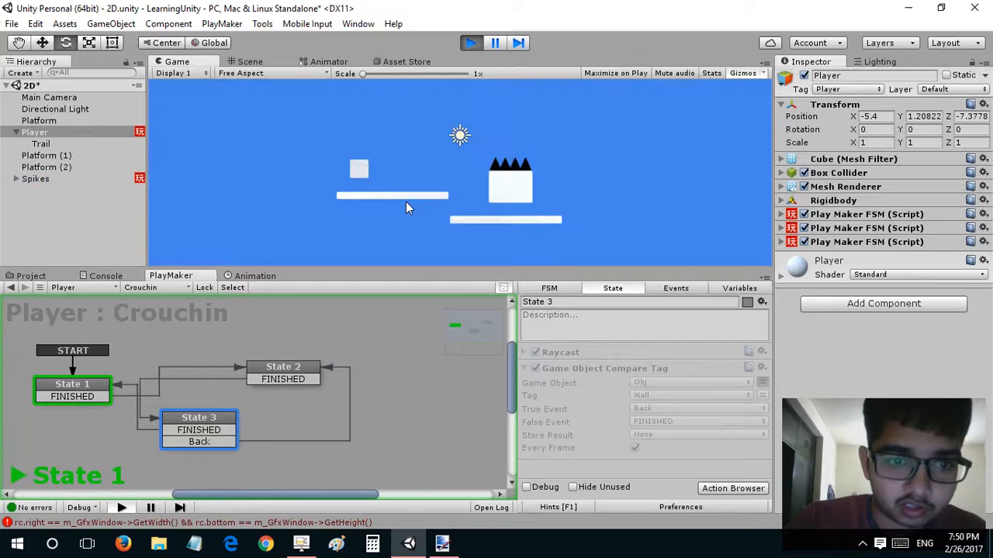
key("s")
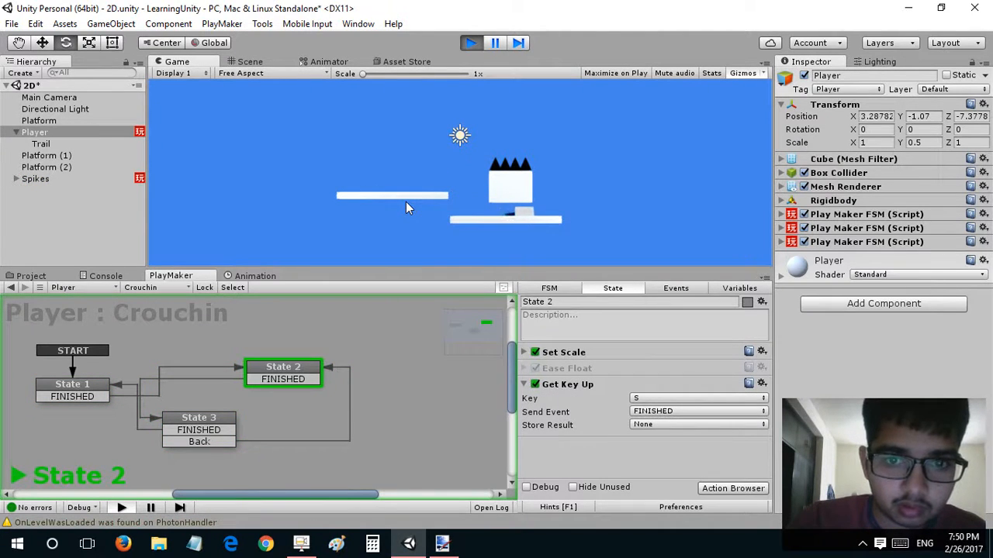
key("a")
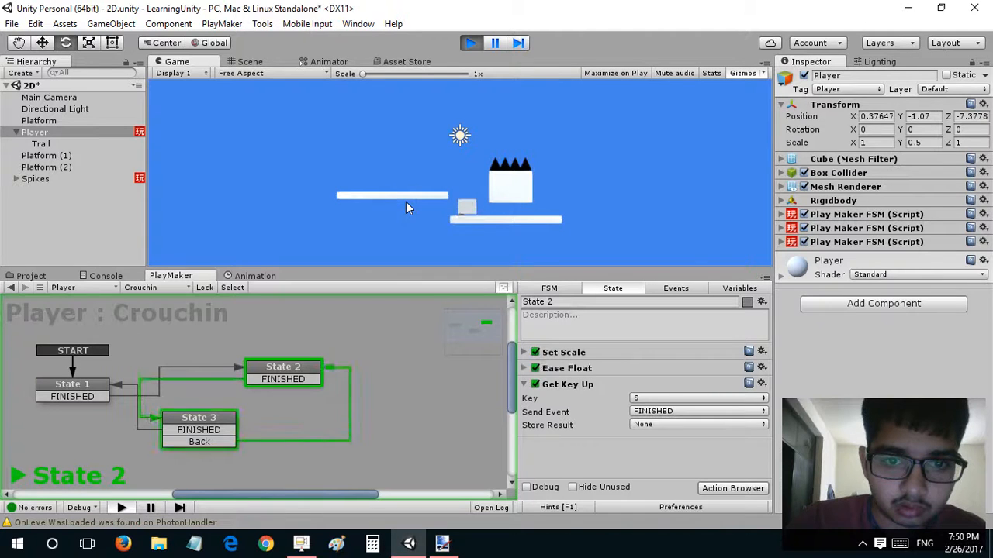
key("d")
key("s")
key("s")
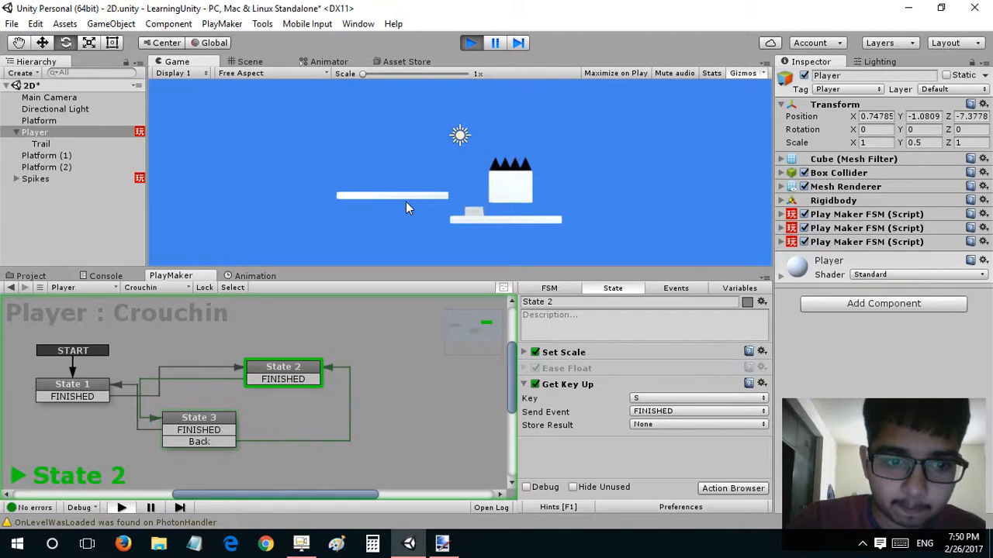
key("s")
key("s")
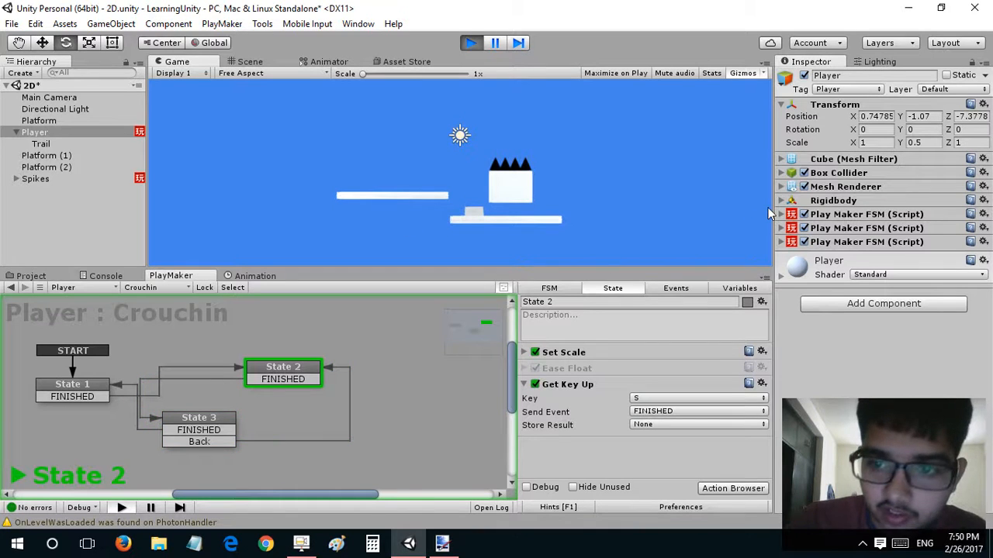
Expand the Crouchin FSM component and watch its Obj variable while crouching the player again beside the block.
left_click(781, 243)
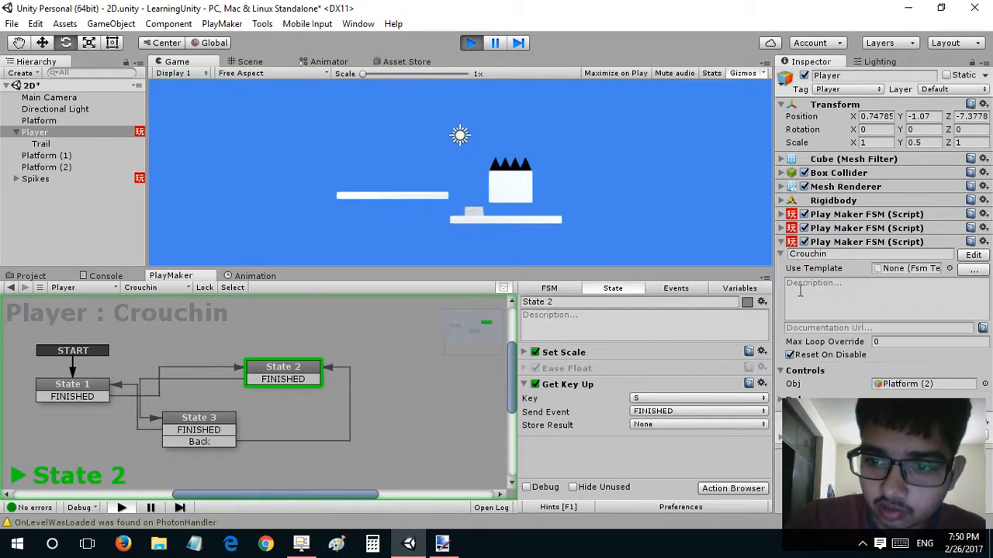
left_click(562, 226)
key("s")
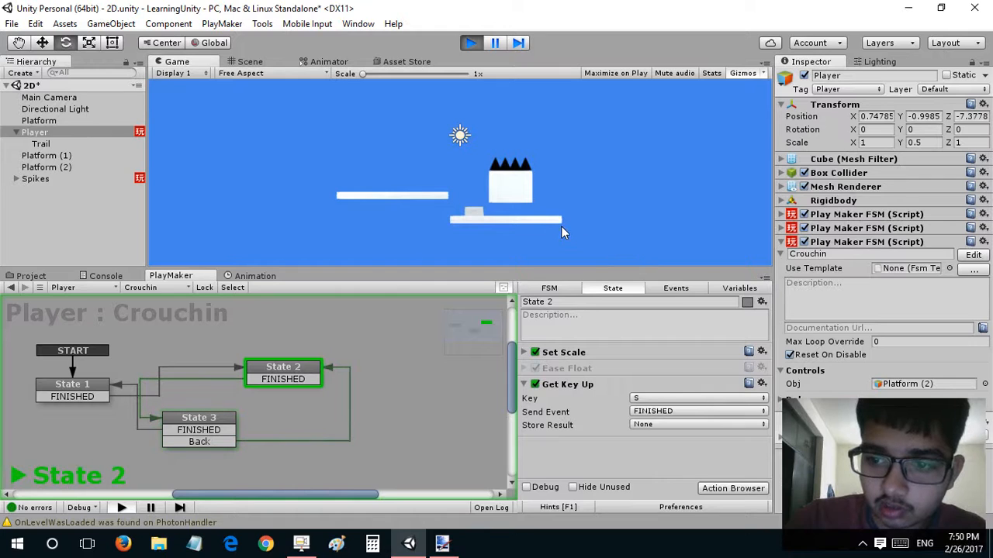
key("s")
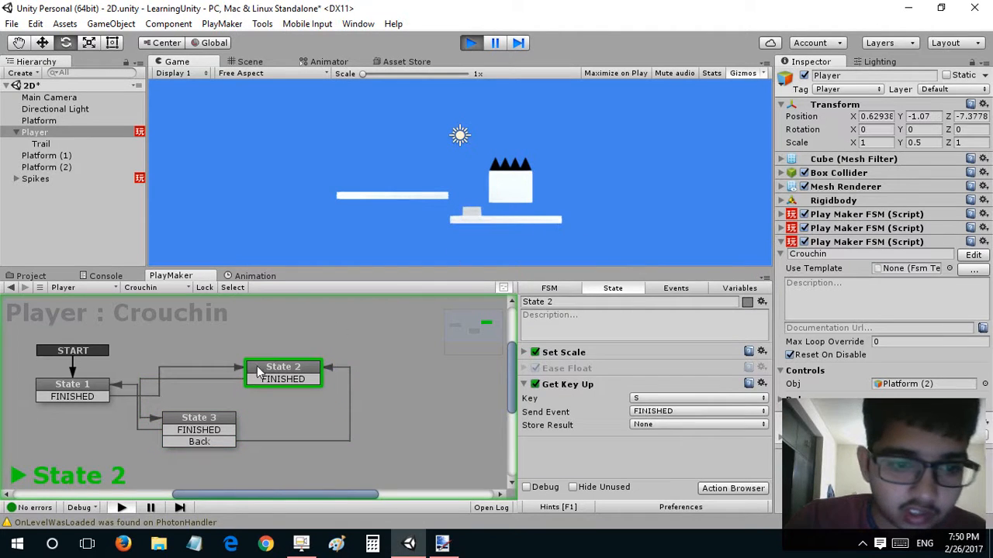
Review the Raycast settings of State 3 during play and stop the game.
left_click(200, 429)
left_click(523, 352)
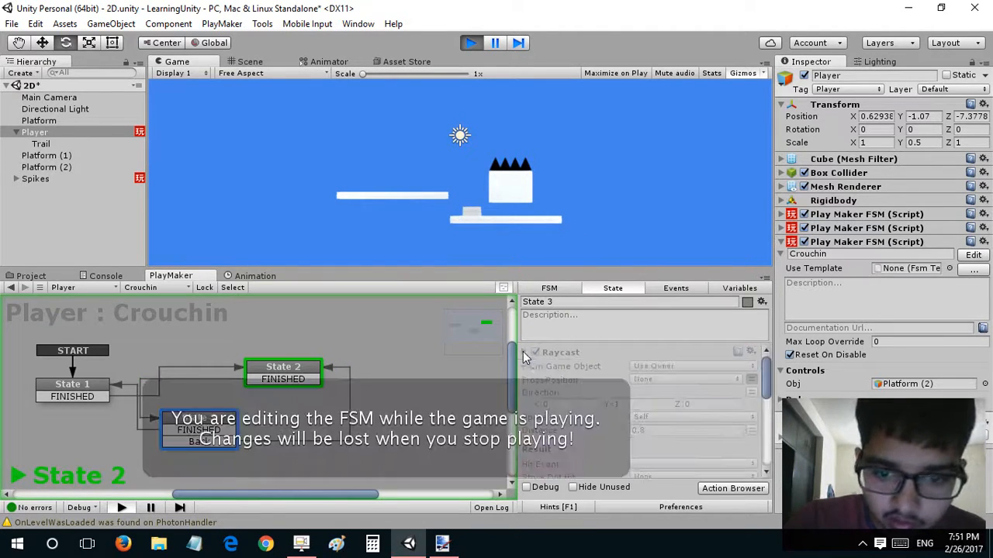
scroll(584, 443, "down", 2)
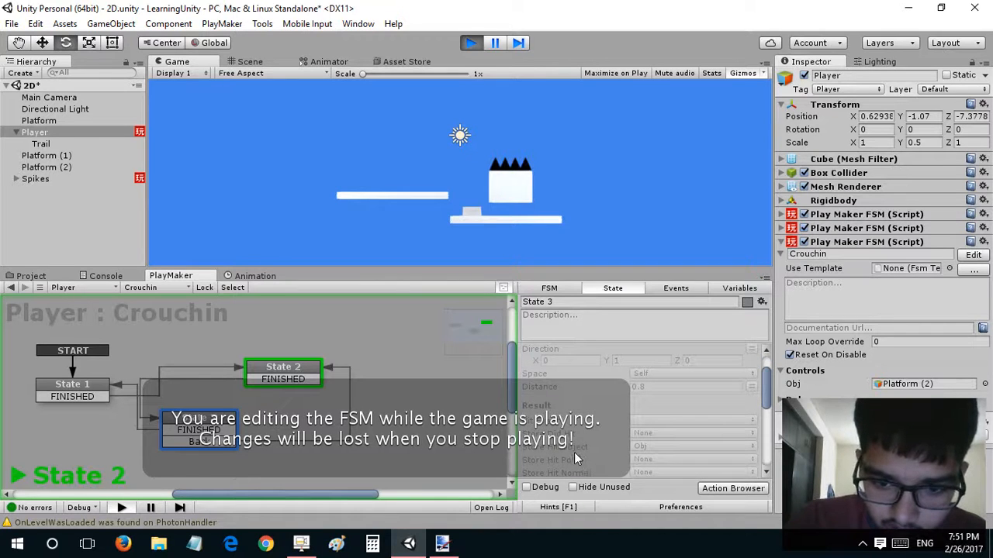
left_click(471, 42)
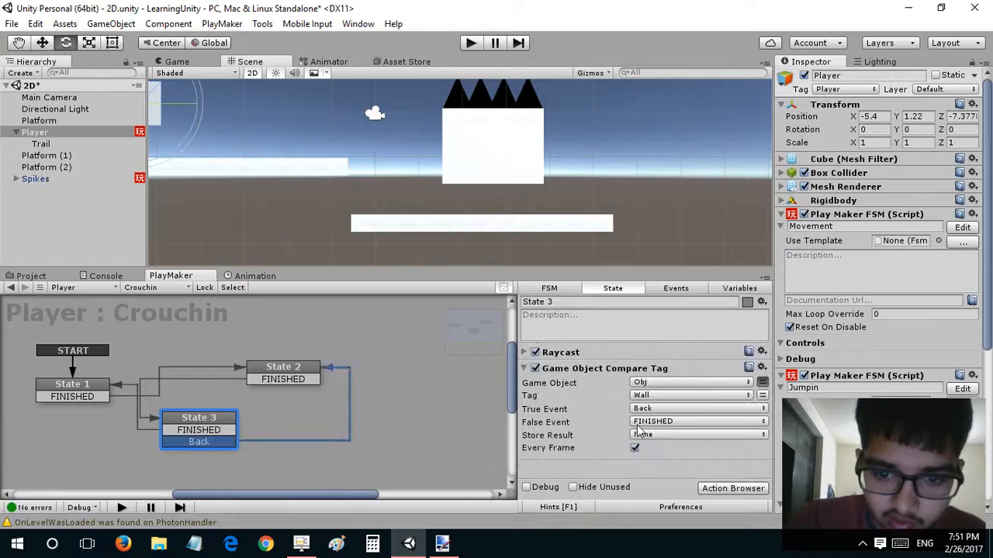
Store the Did Hit result of State 3's Raycast in a new variable named Hit.
left_click(527, 354)
scroll(586, 429, "down", 2)
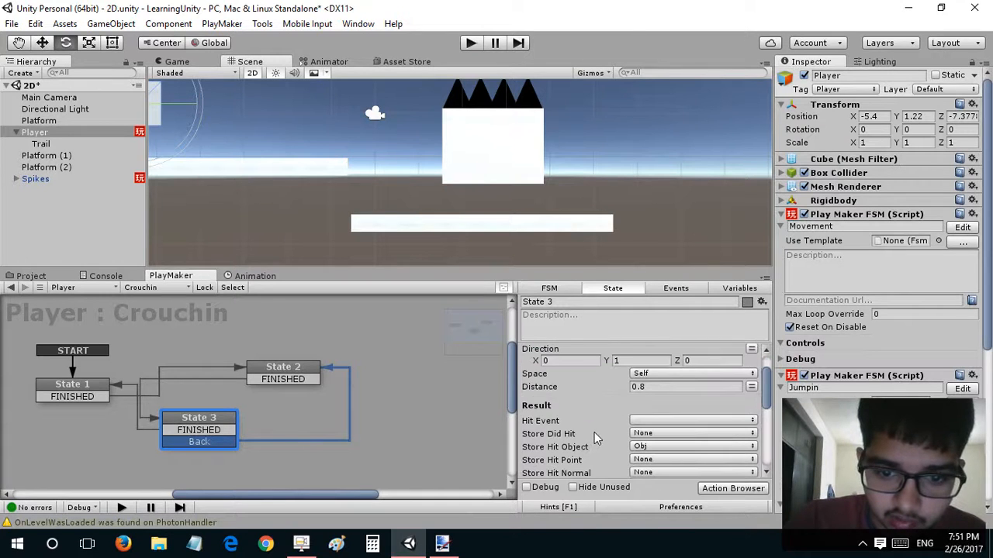
left_click(643, 435)
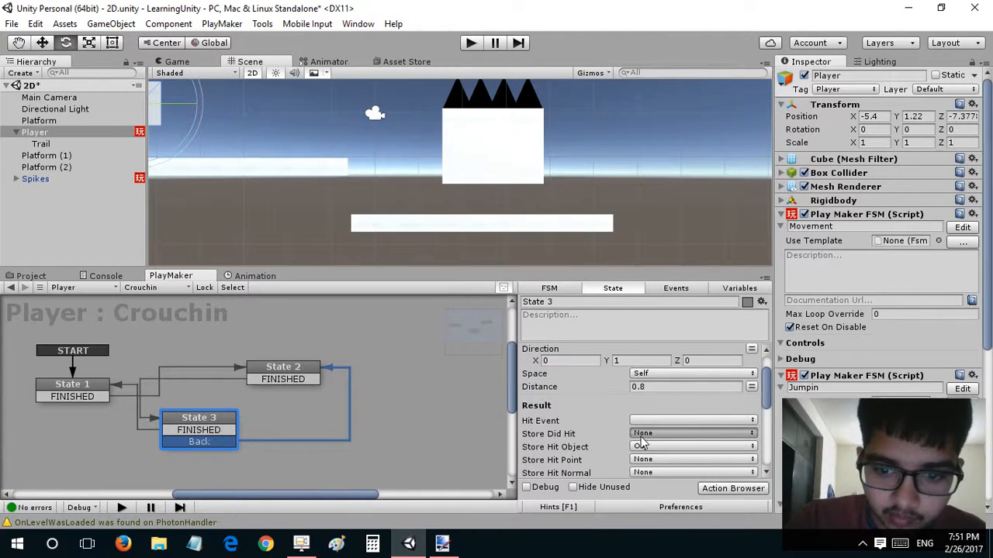
left_click(640, 470)
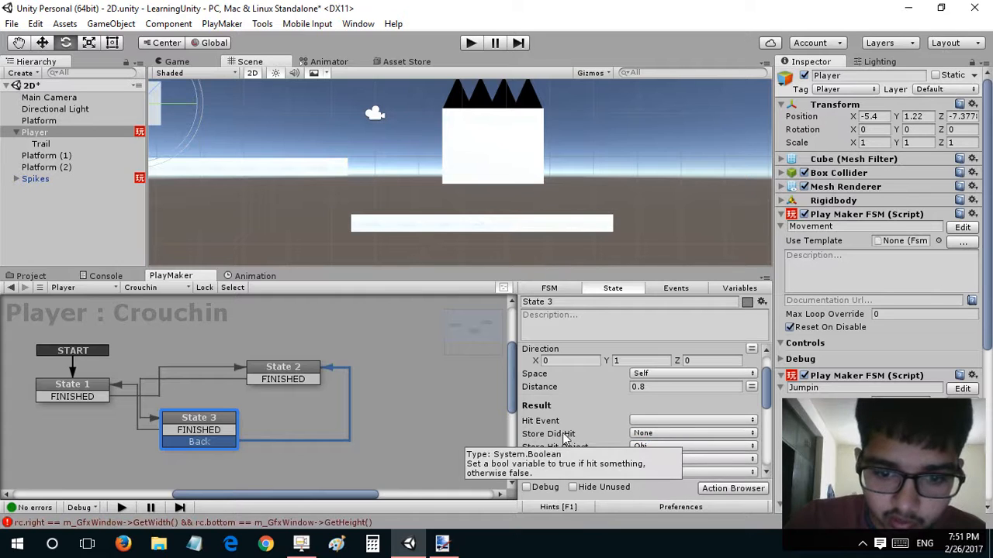
left_click(640, 434)
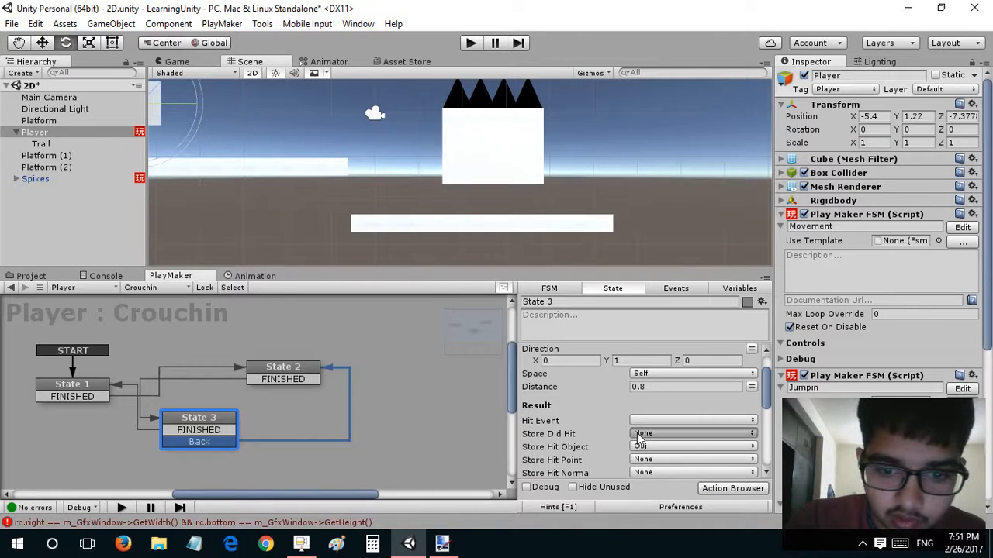
left_click(641, 468)
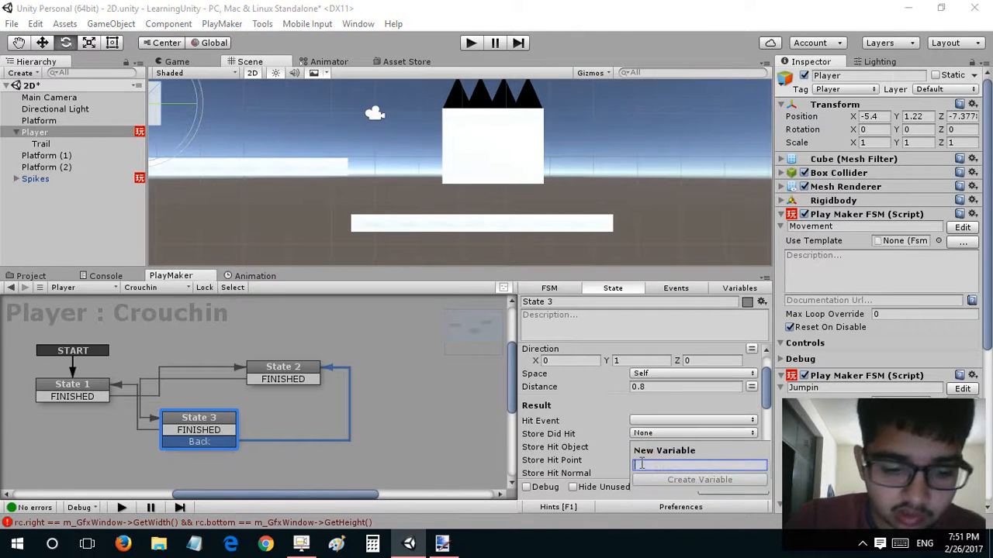
type("Hit")
key("Return")
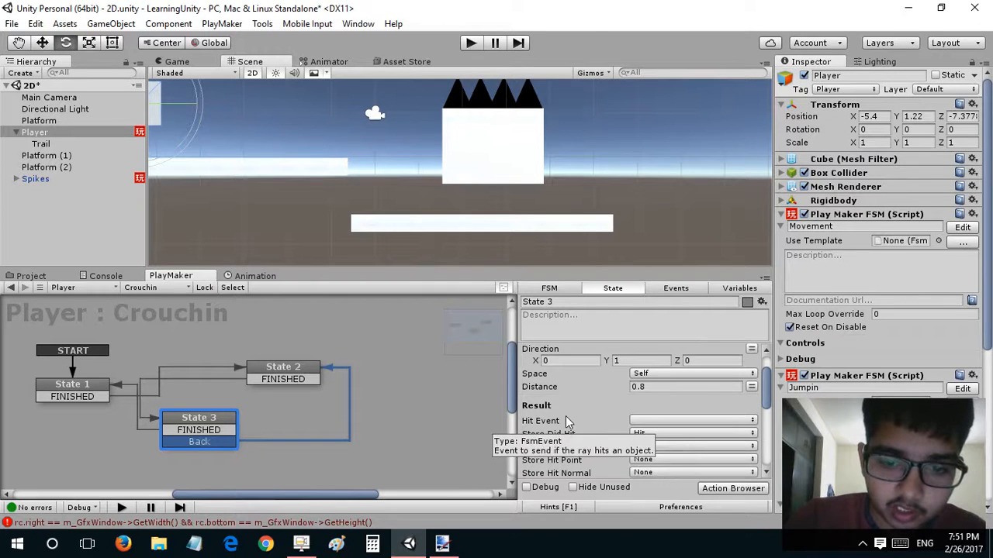
scroll(558, 405, "up", 3)
left_click(524, 353)
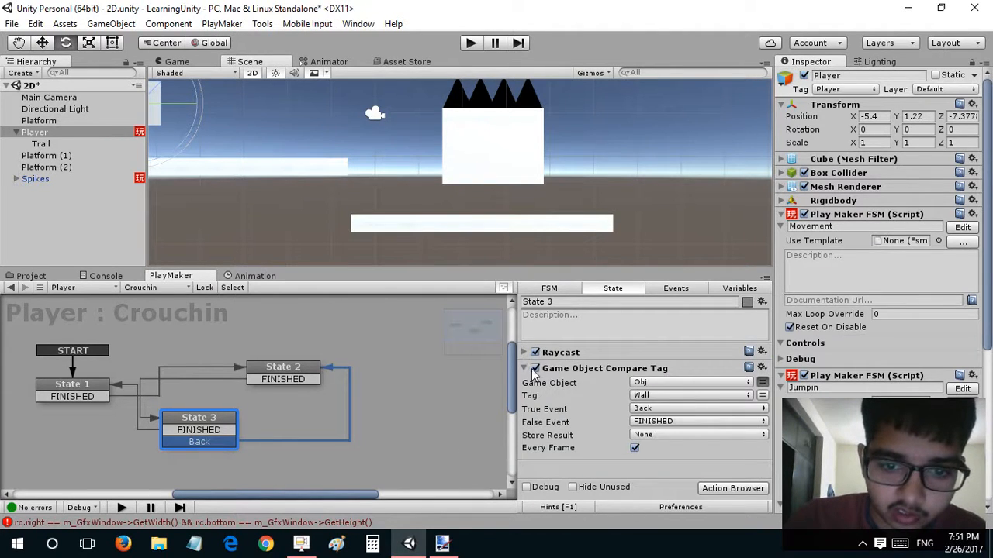
Add a Bool Test action to State 3.
left_click(524, 368)
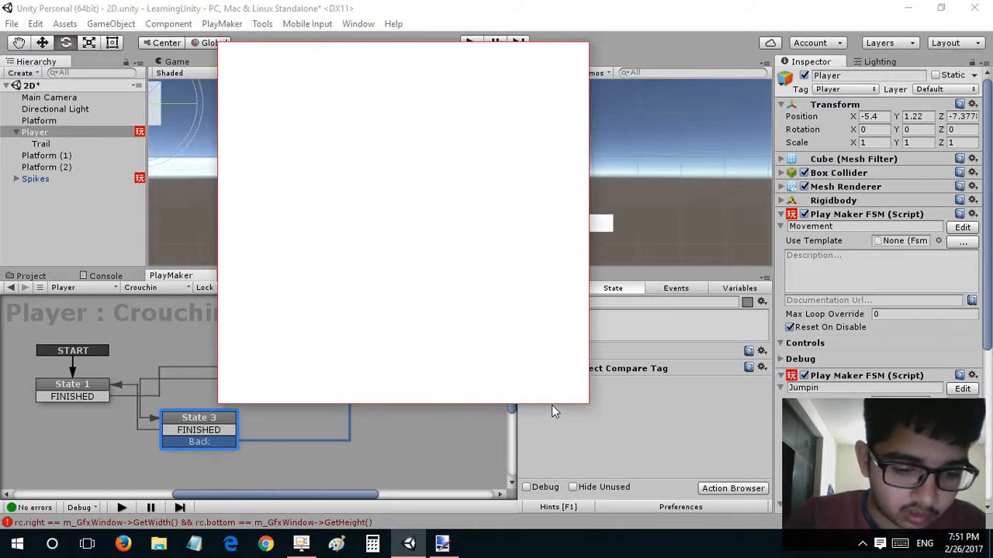
type("bool test")
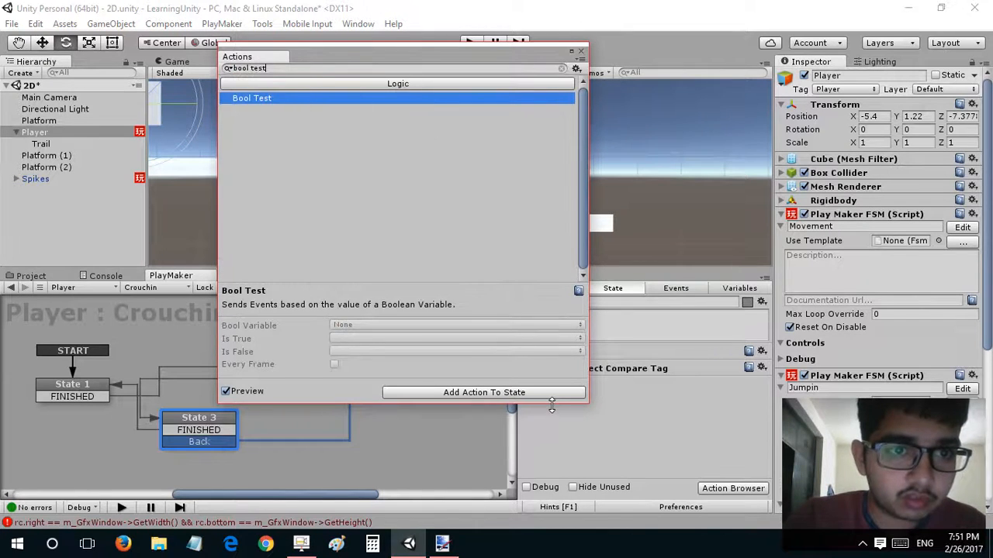
double_click(333, 97)
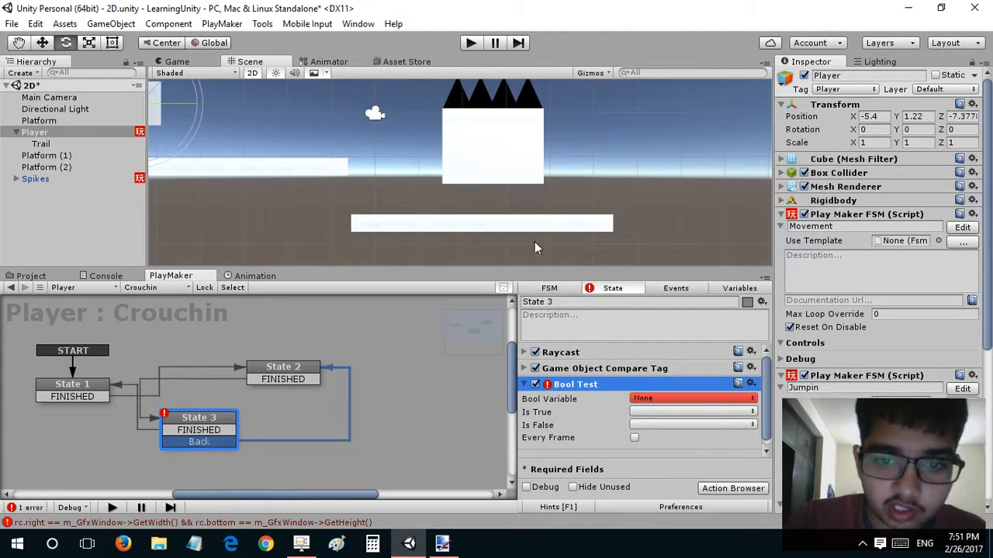
Make Bool Test check Hit every frame, sending Back when true and FINISHED when false, and disable the Game Object Compare Tag action.
left_click(640, 398)
left_click(643, 427)
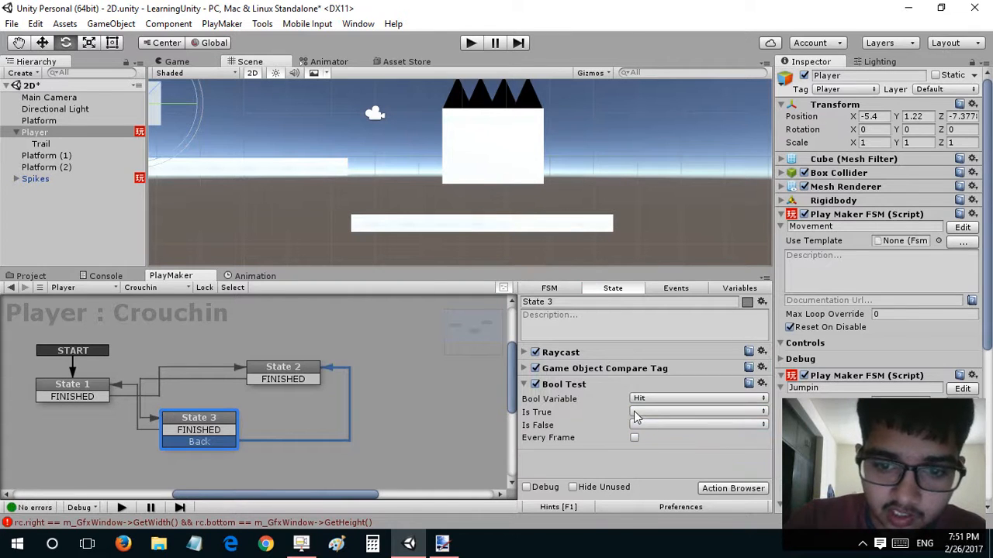
left_click(634, 411)
left_click(672, 327)
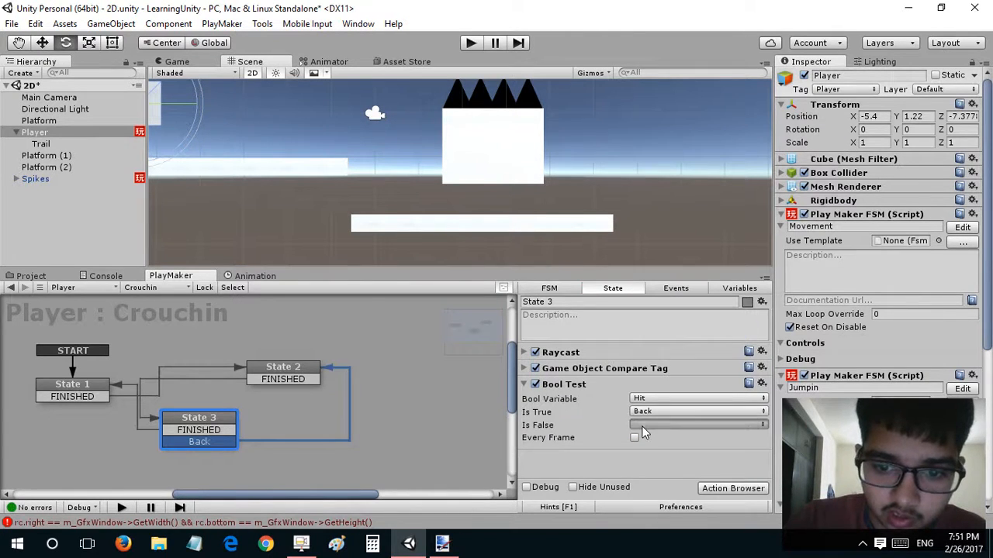
left_click(642, 425)
left_click(667, 332)
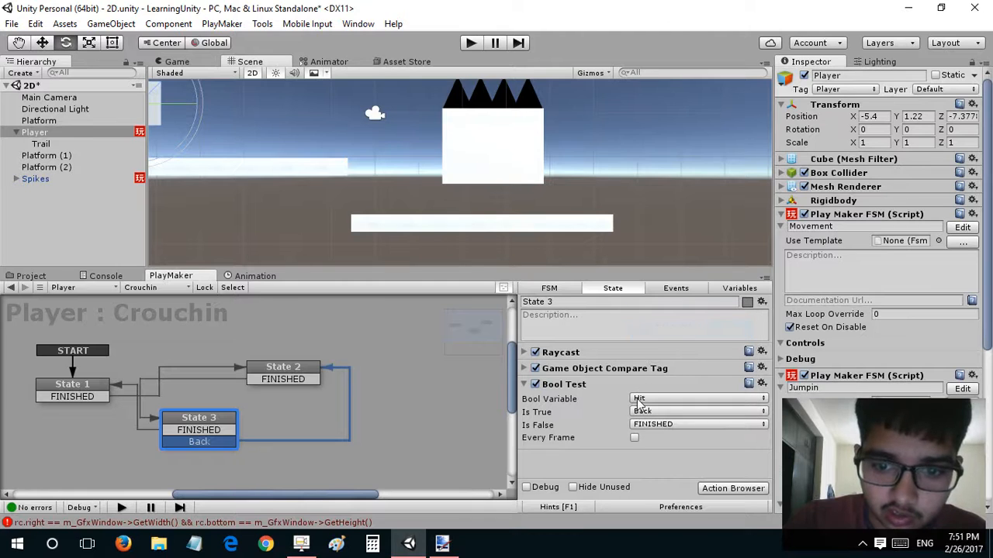
left_click(634, 437)
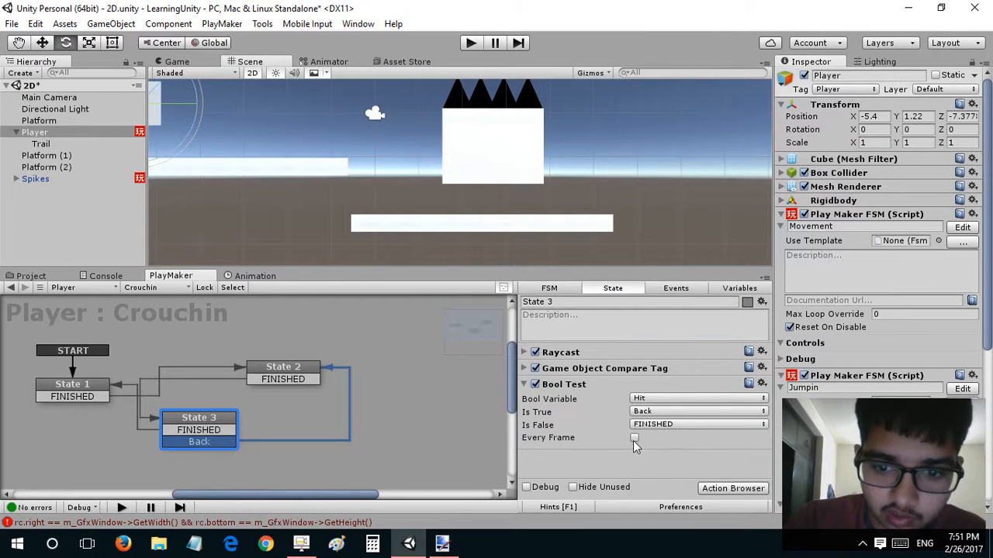
left_click(524, 385)
left_click(535, 369)
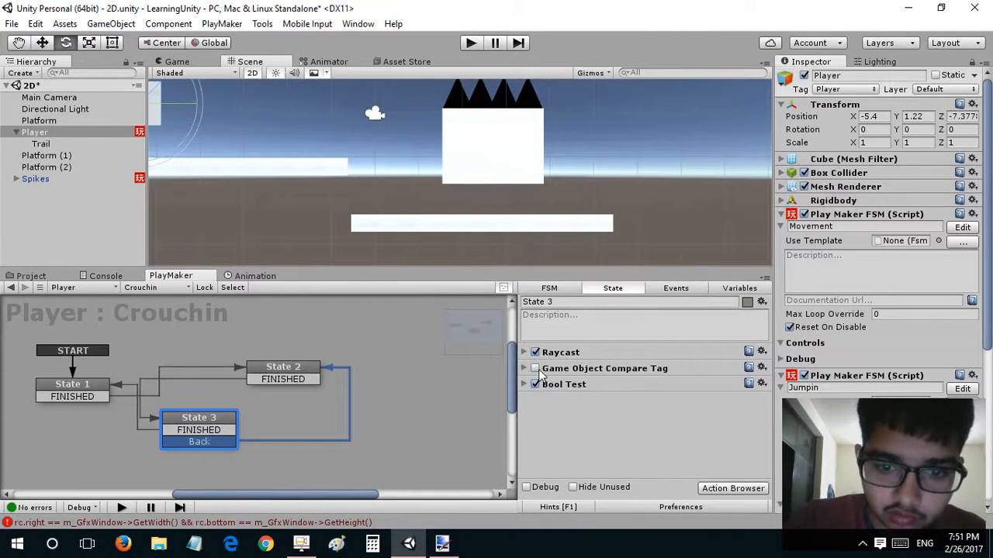
Run the game, repeatedly crouch the player under the spiked block and move back out, and stop the game.
left_click(471, 42)
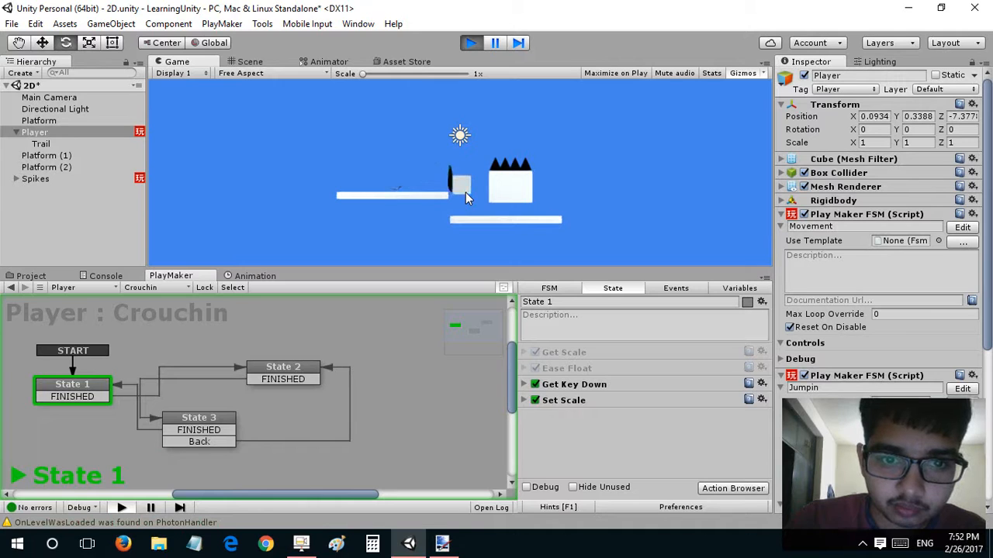
key("s")
key("d")
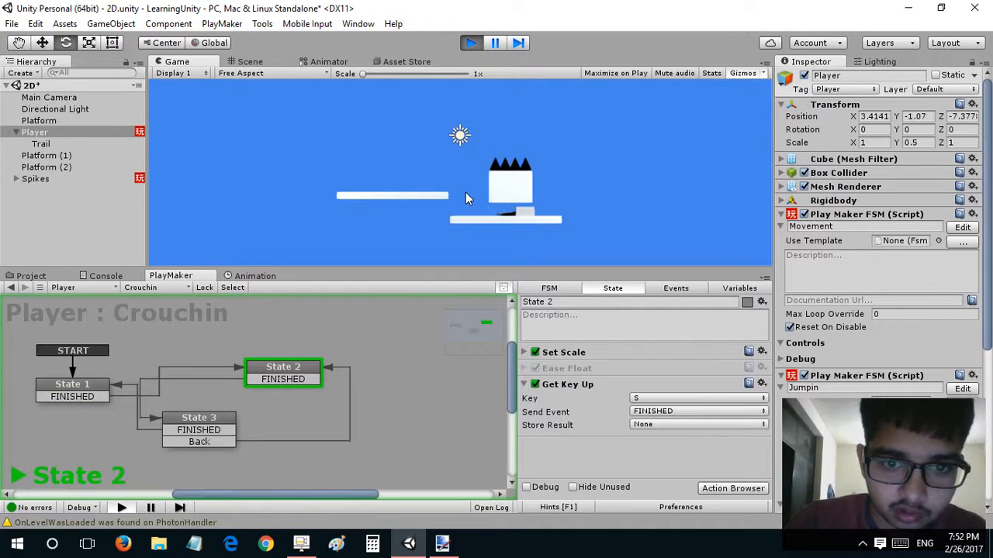
key("a")
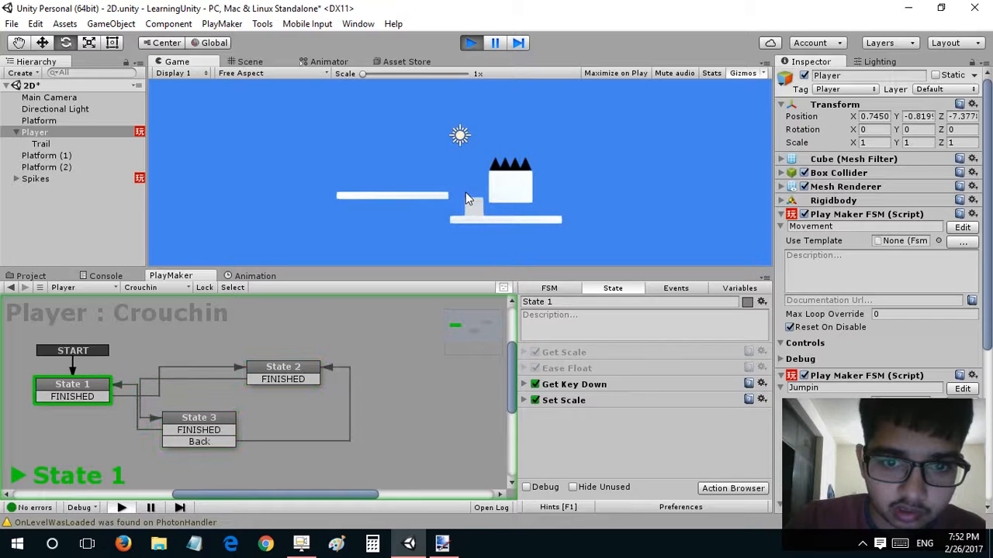
key("s")
key("s")
key("d")
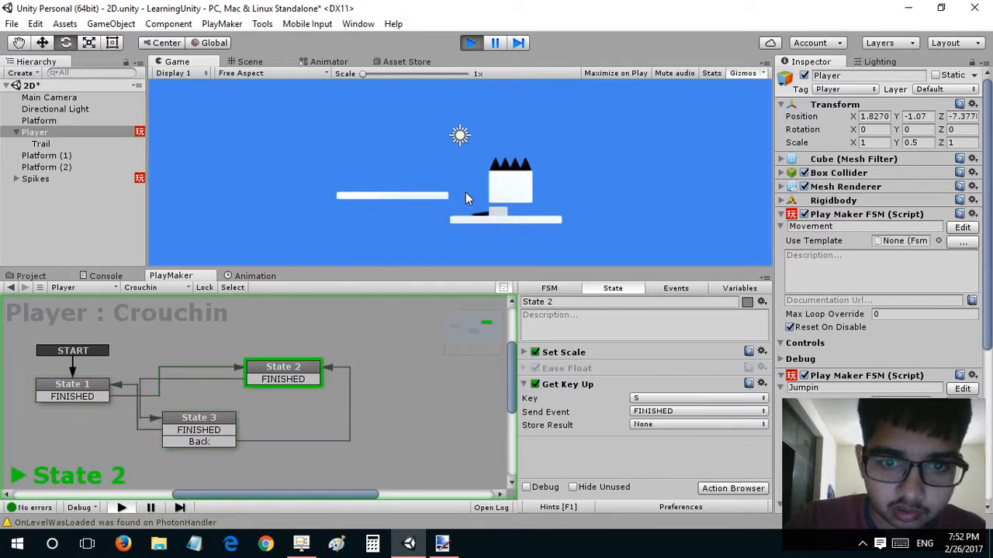
key("a")
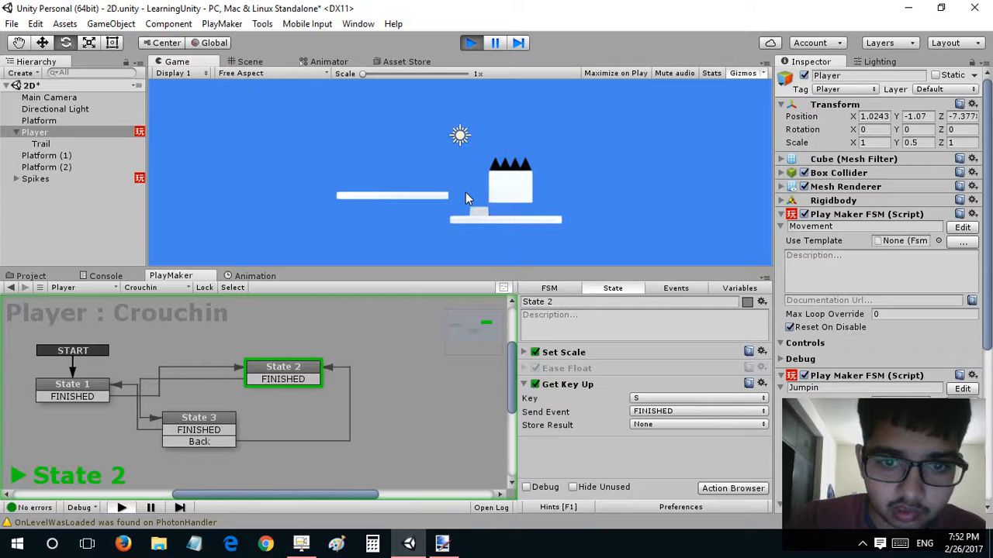
key("s")
key("d")
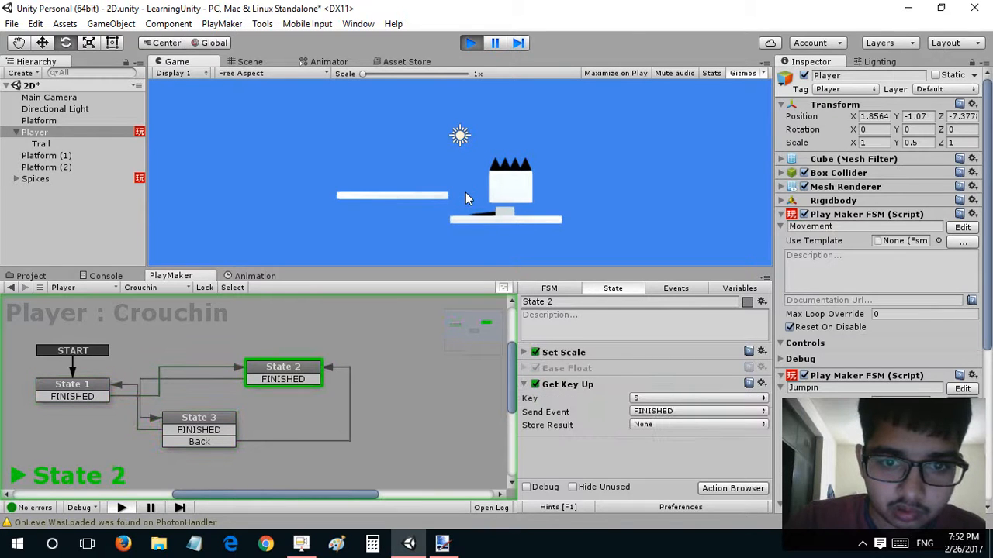
key("a")
left_click(477, 44)
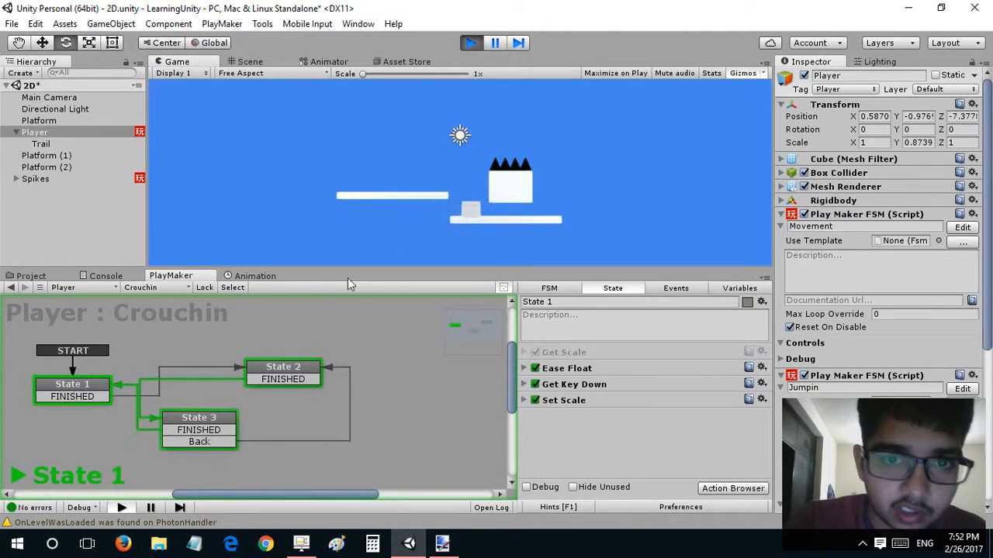
Copy the Get Scale action from State 1 to the start of State 2's action list and check its settings.
left_click(93, 389)
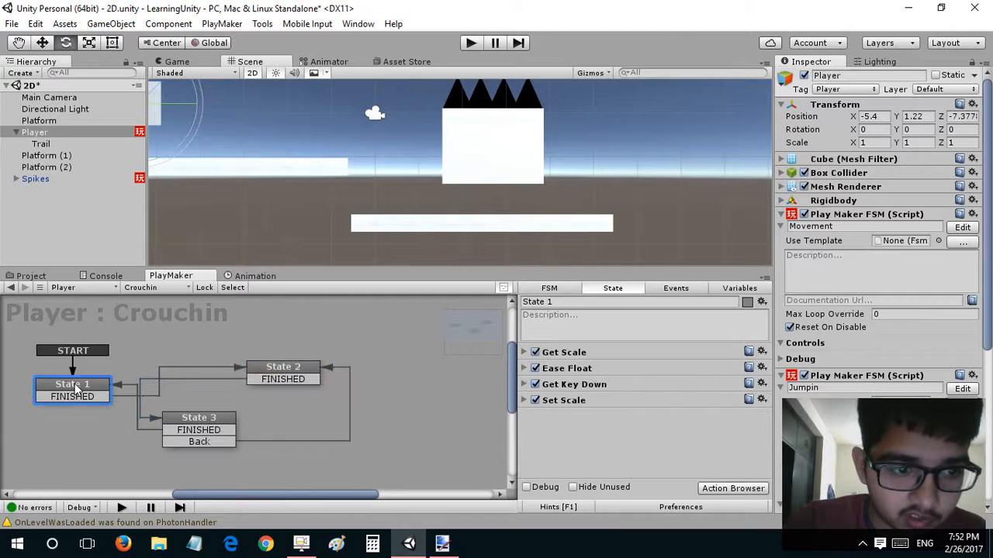
left_click(552, 399)
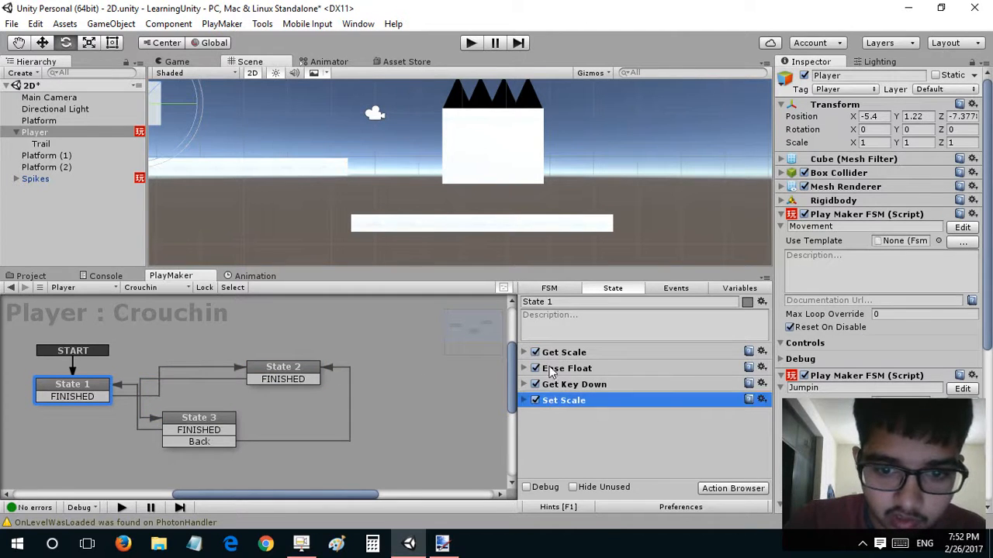
left_click(551, 353)
left_click(289, 374)
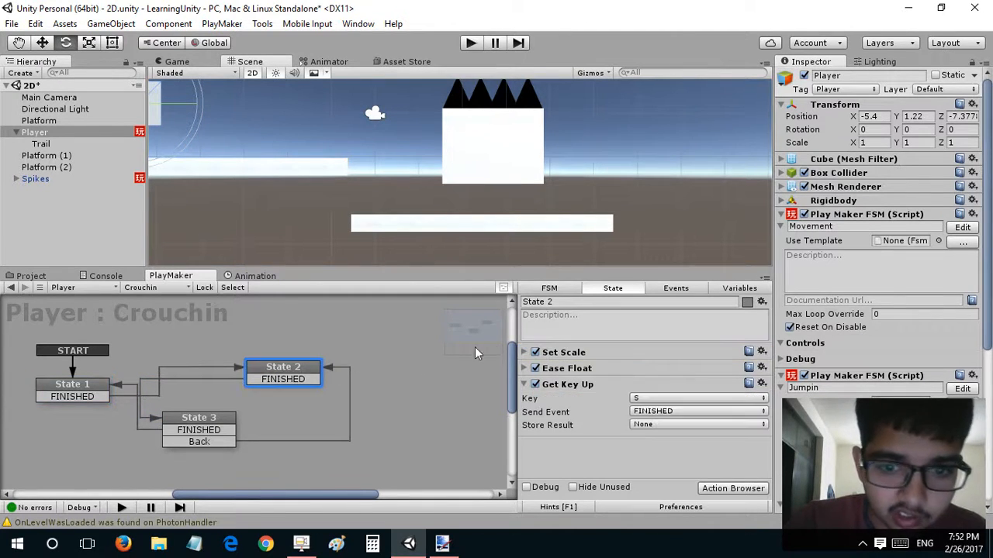
key("ctrl+v")
left_click_drag(585, 447, 554, 354)
left_click(525, 353)
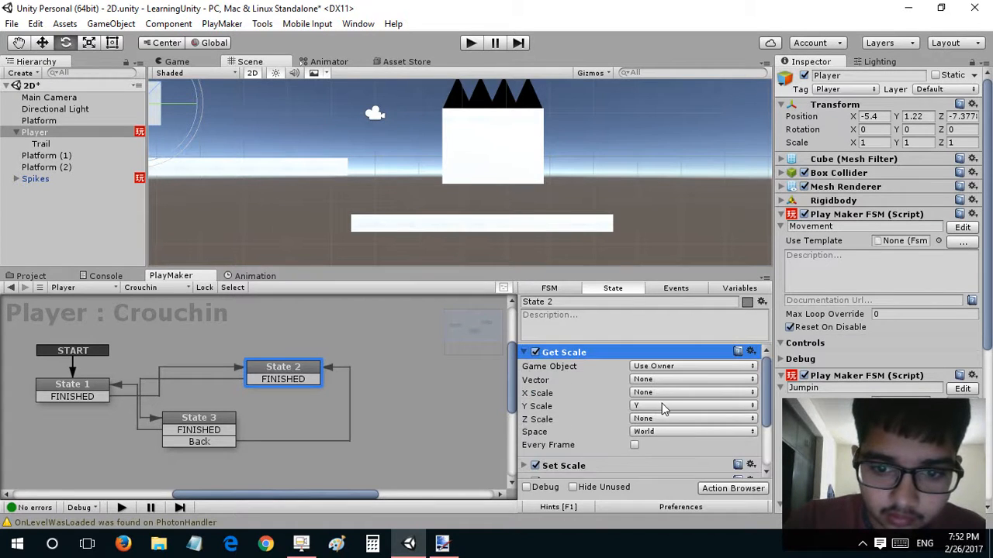
left_click(525, 353)
Make the From Value of State 2's Ease Float action use a variable instead of a fixed number.
left_click(525, 367)
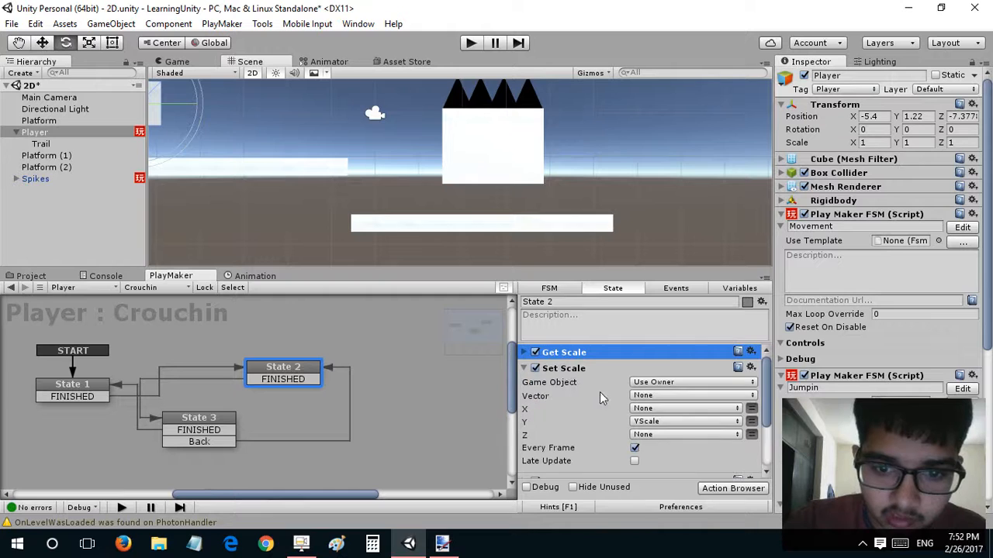
left_click(524, 367)
left_click(525, 384)
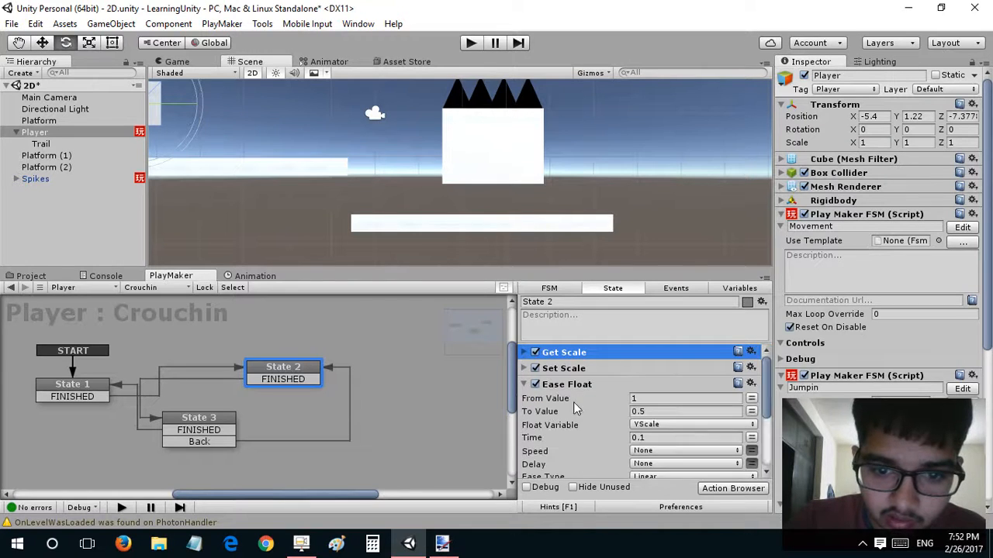
left_click(753, 398)
left_click(718, 398)
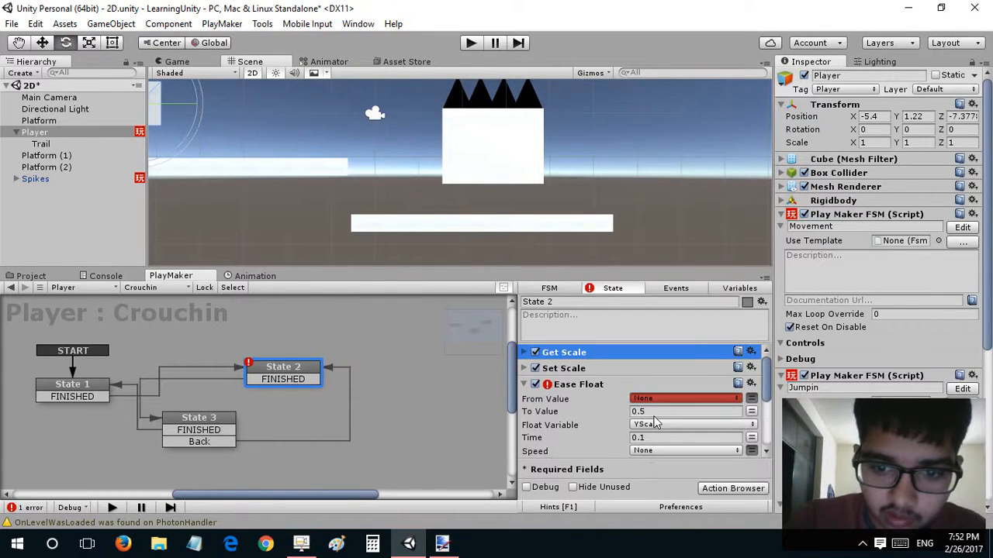
left_click(667, 446)
left_click(525, 384)
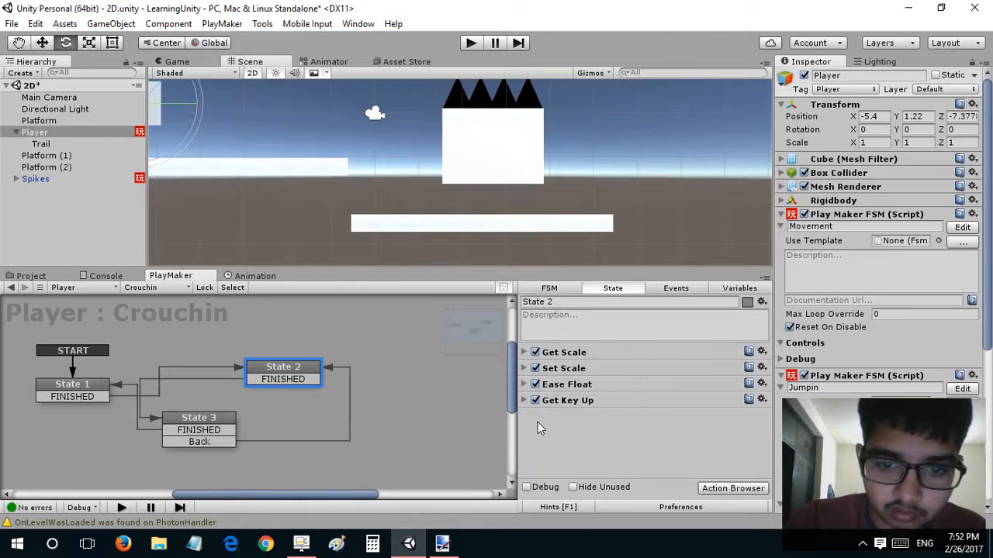
Run the game, crouch the player under the spiked block, move it back and forth and out again, and stop the game.
left_click(475, 42)
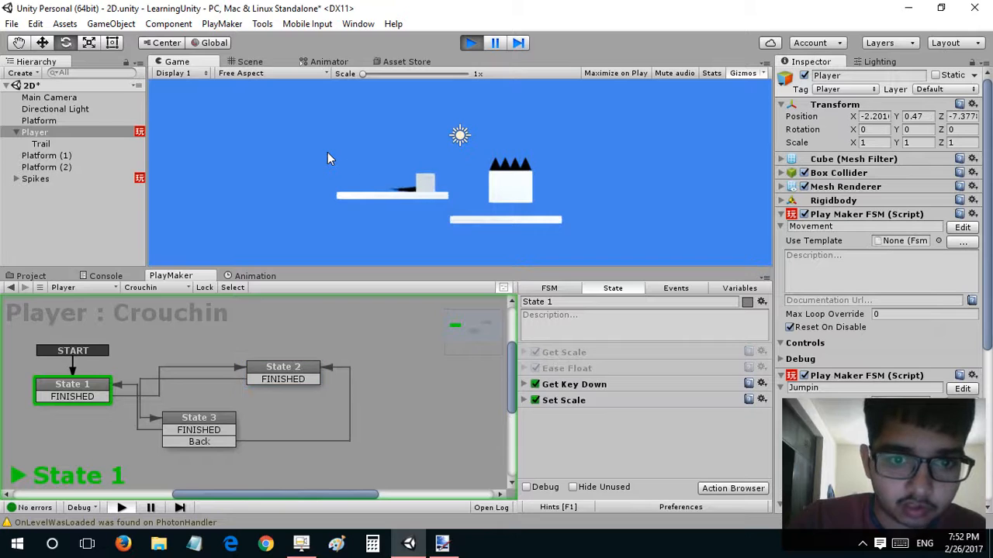
key("Right")
key("Down")
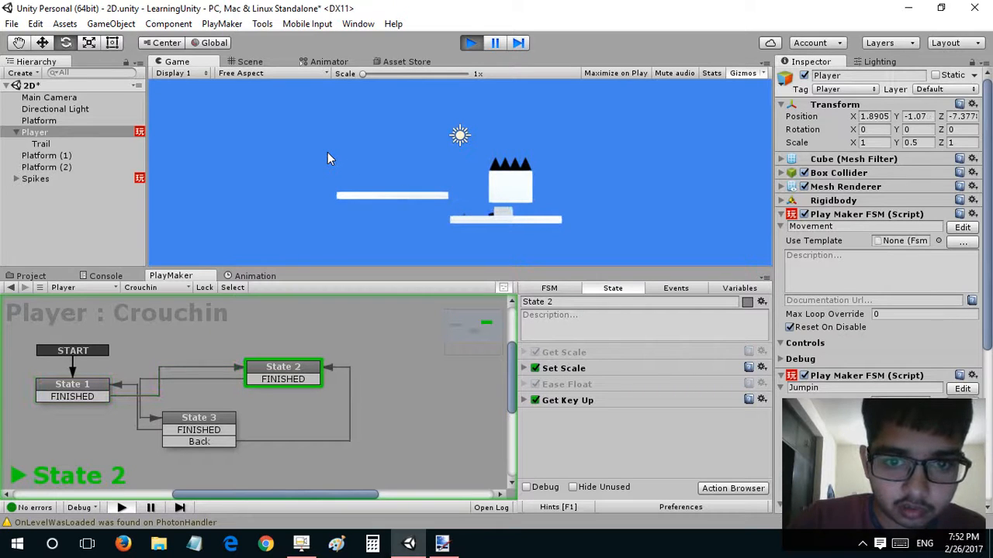
key("Left")
key("Right")
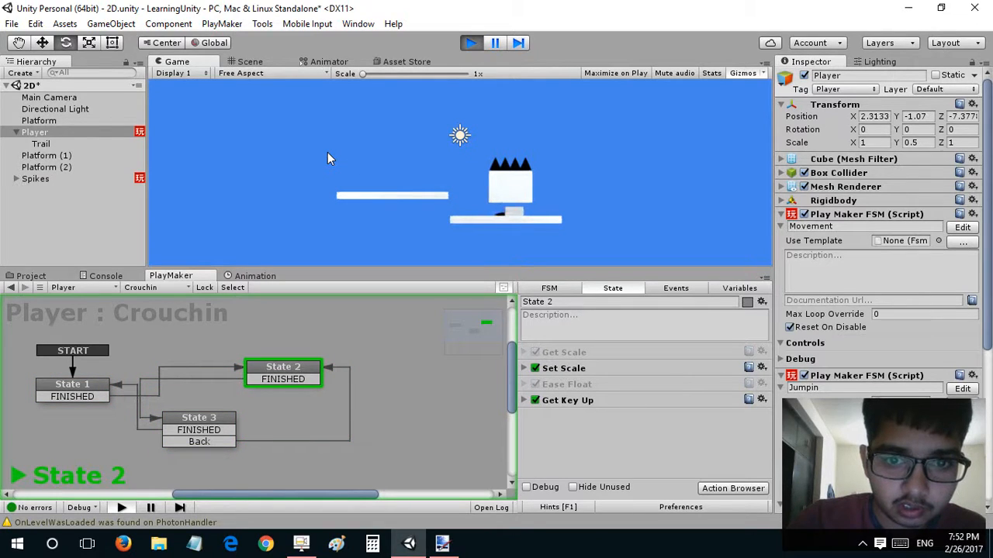
key("Right")
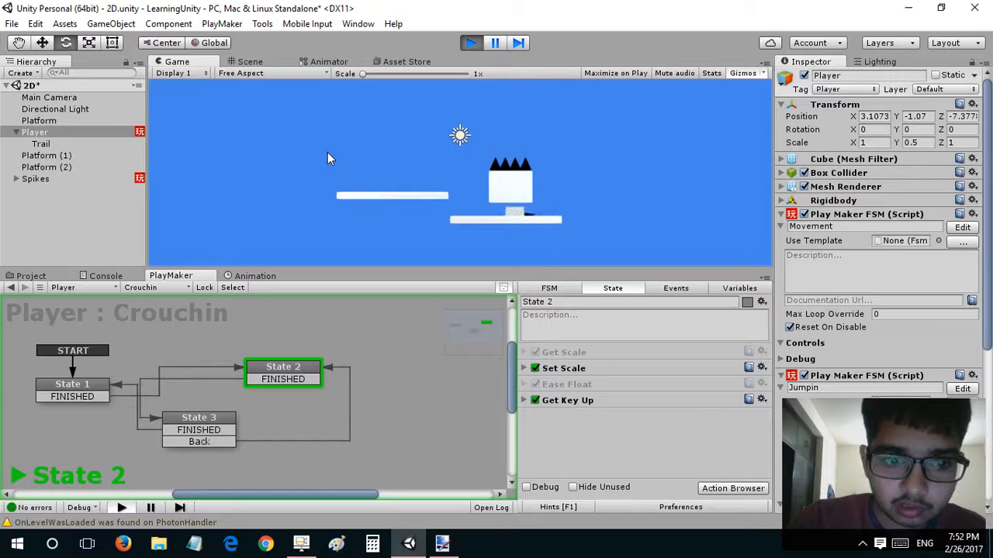
key("Left")
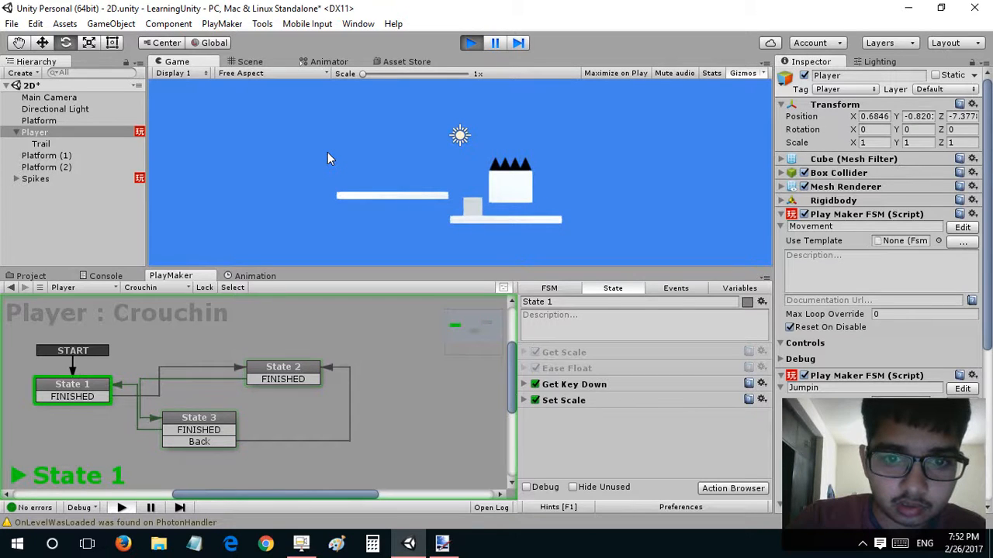
left_click(472, 45)
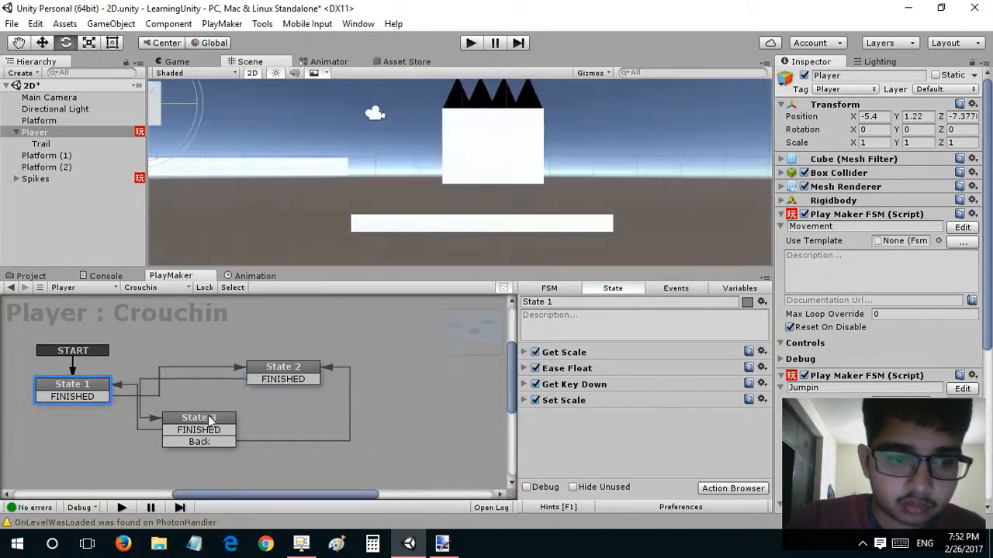
Copy the Raycast, Game Object Compare Tag and Bool Test actions from State 3 to the end of State 2's action list.
left_click(555, 386)
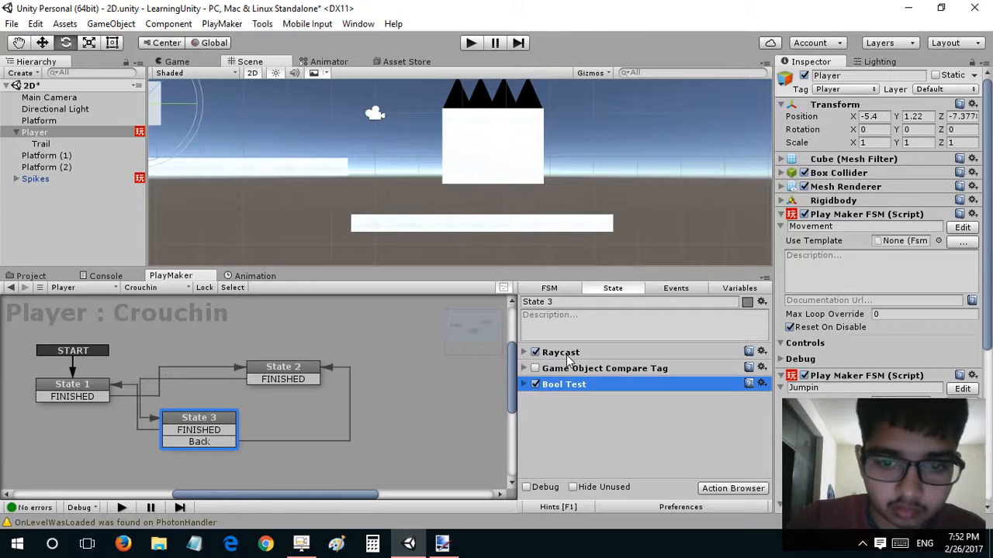
left_click(566, 355, "shift")
left_click(275, 365)
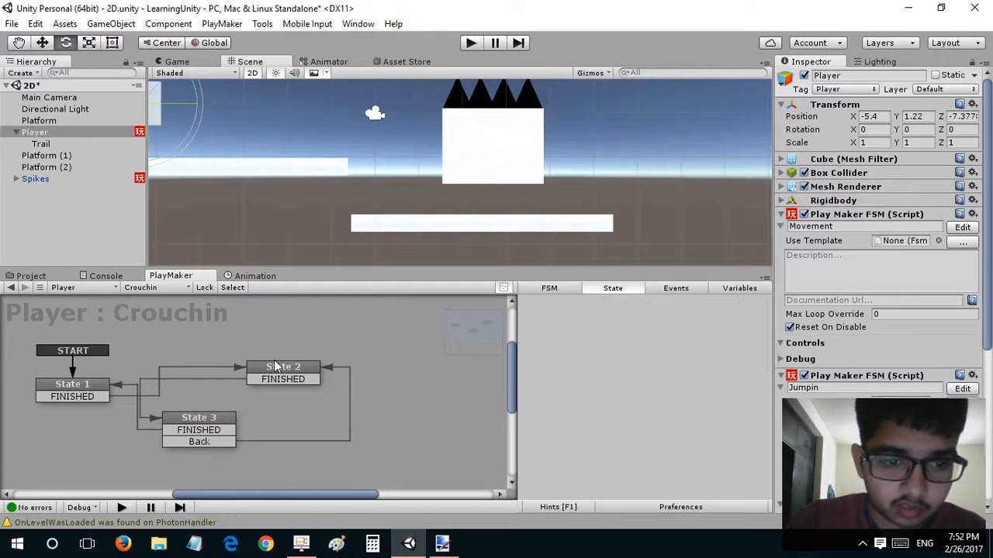
key("ctrl+v")
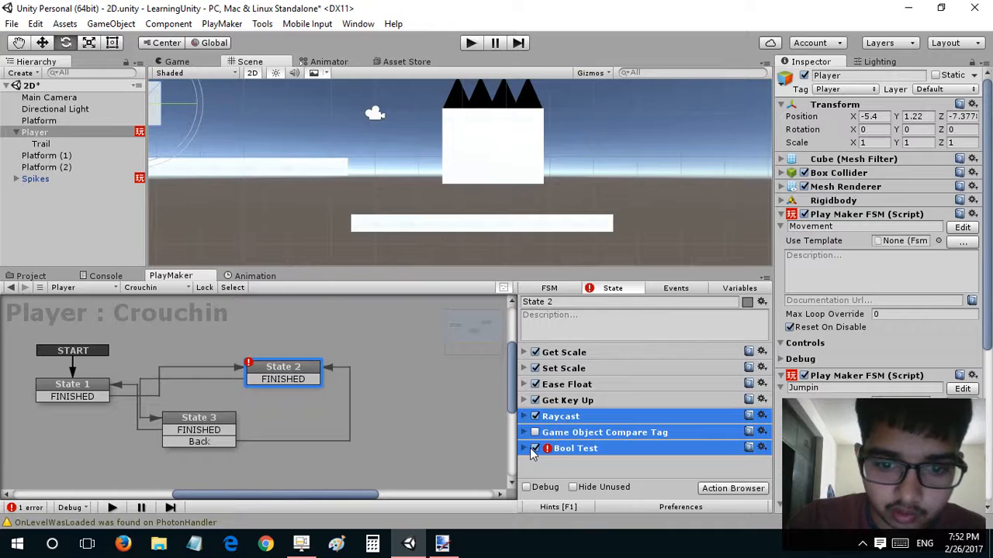
Clear the Is True event of State 2's Bool Test, leaving FINISHED for Is False, and review the state's actions.
scroll(547, 433, "down", 3)
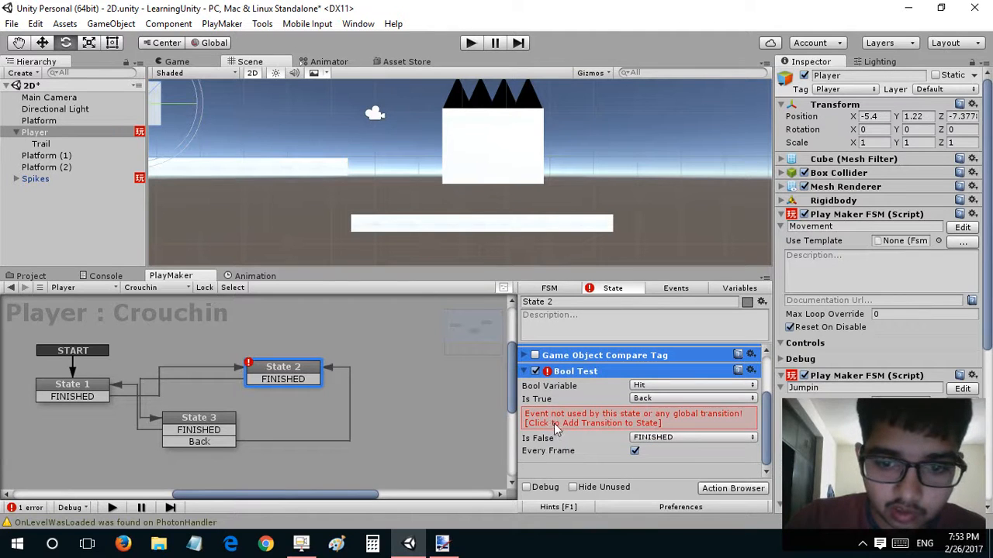
left_click(640, 396)
left_click(672, 287)
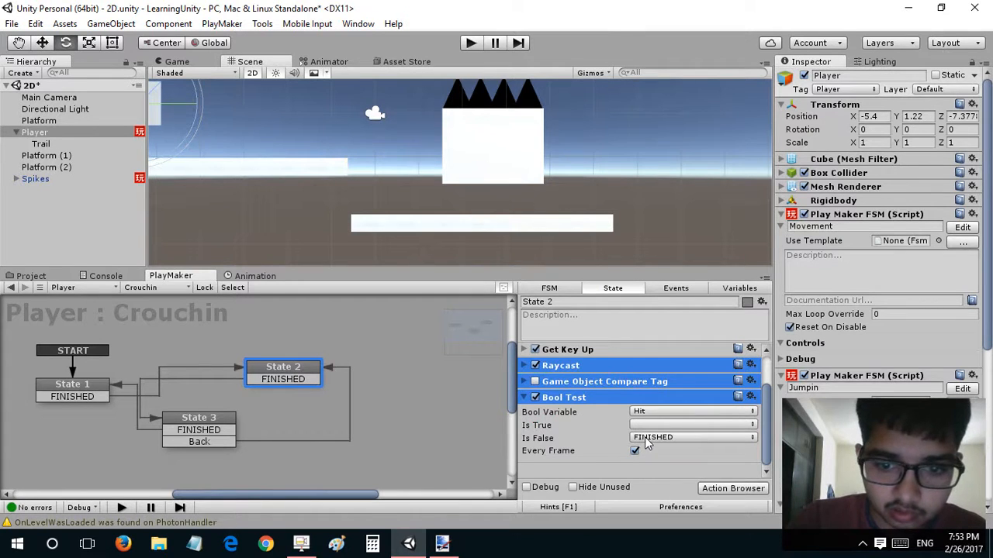
left_click(602, 427)
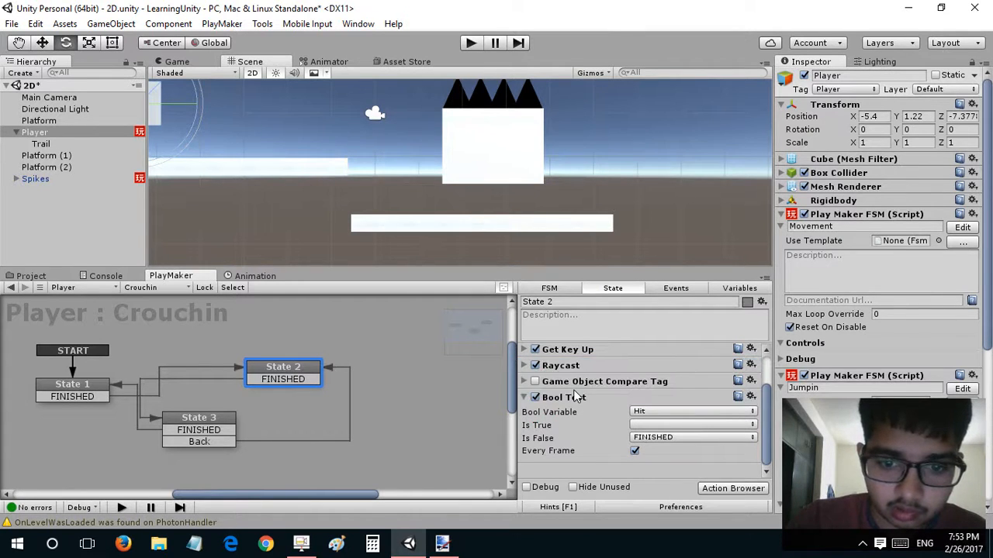
scroll(574, 393, "up", 3)
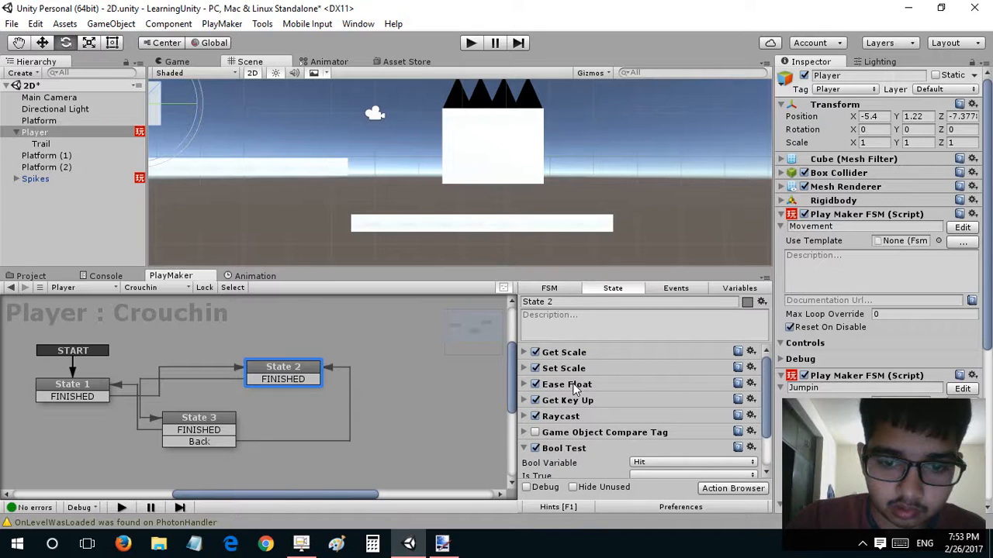
scroll(588, 400, "down", 2)
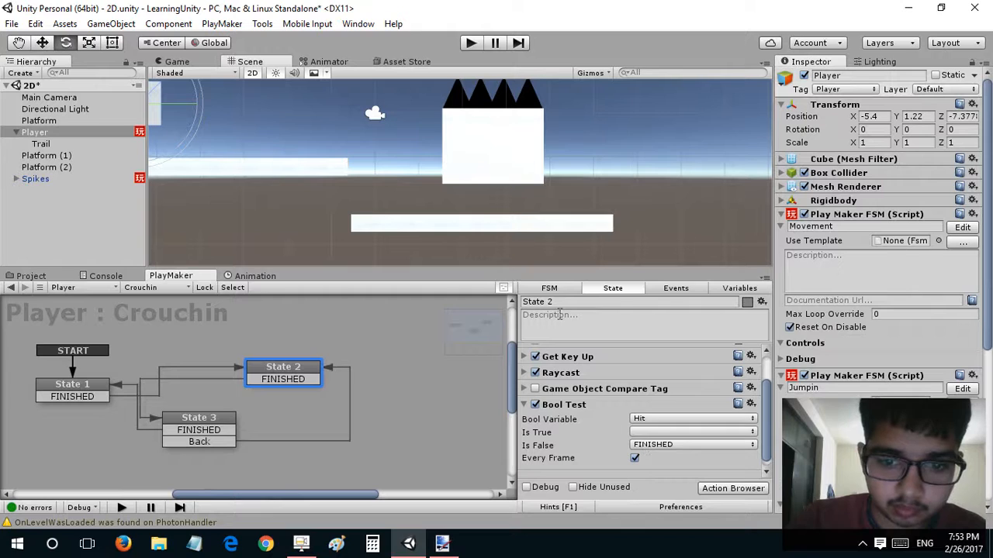
Run the game, repeatedly try crouching the player beside and under the spiked block with State 2's new checks, and stop the game.
left_click(471, 46)
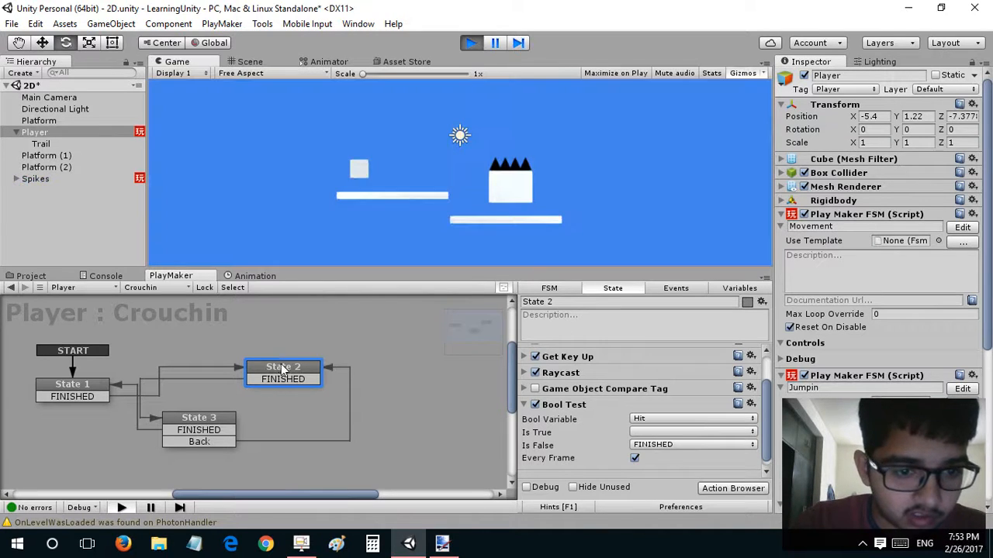
key("Right")
key("Right")
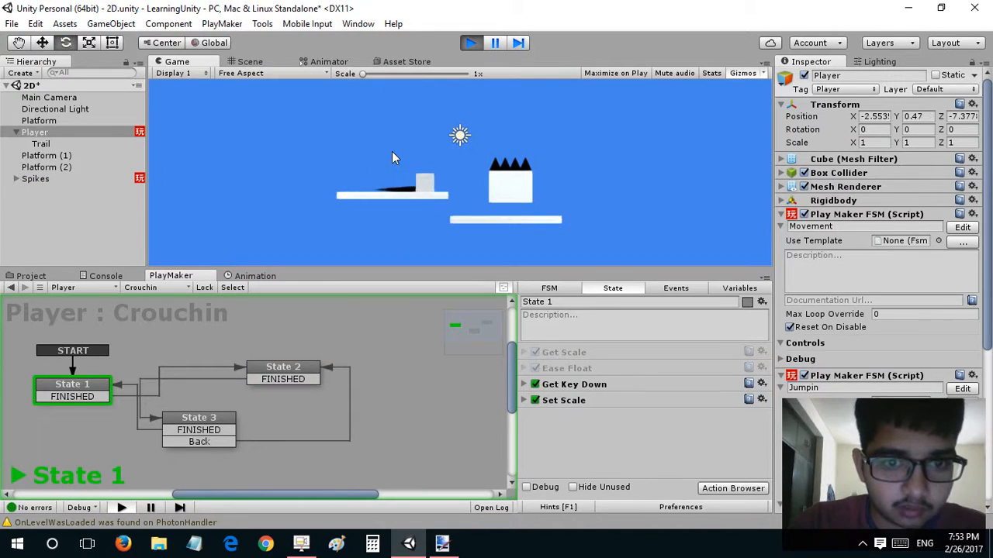
key("Down")
key("Right")
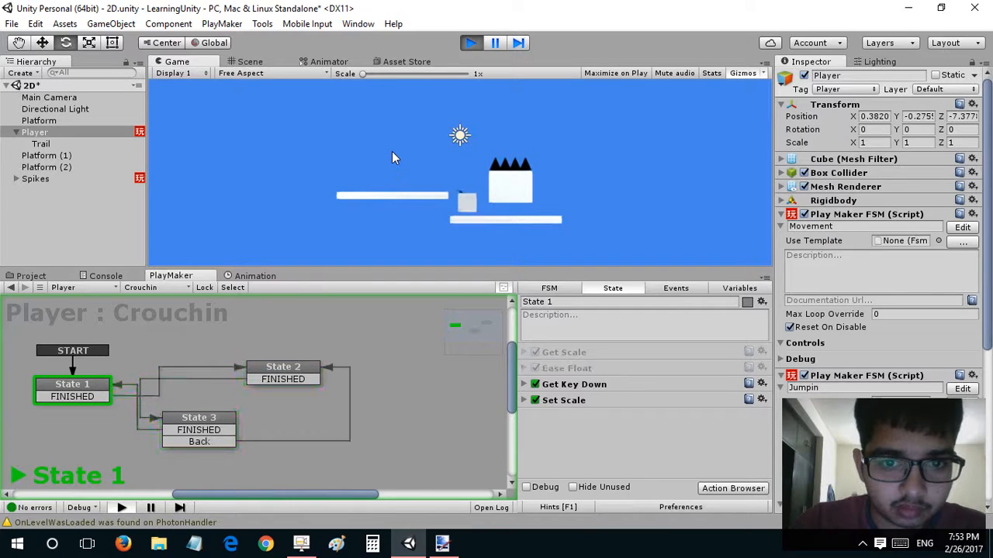
key("Left")
key("Down")
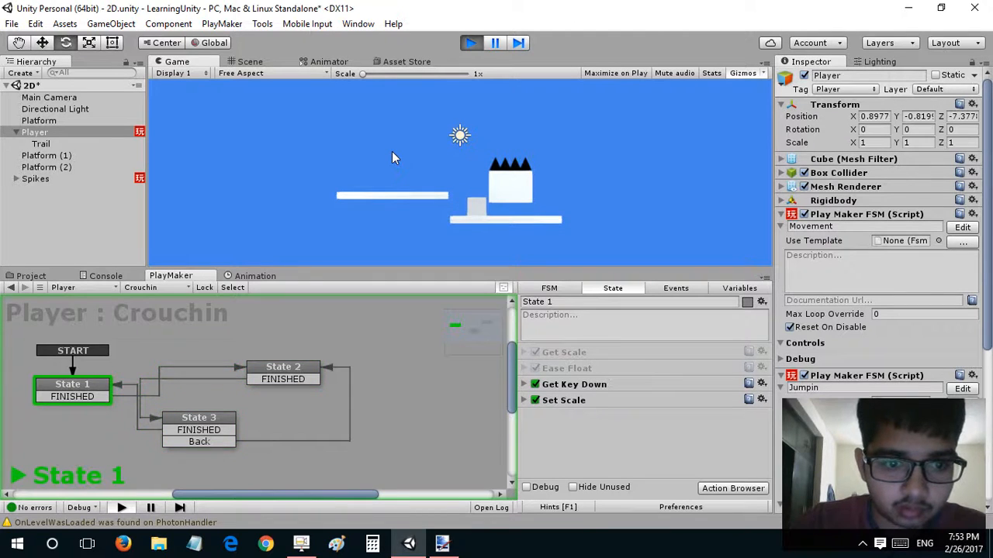
key("Right")
key("Left")
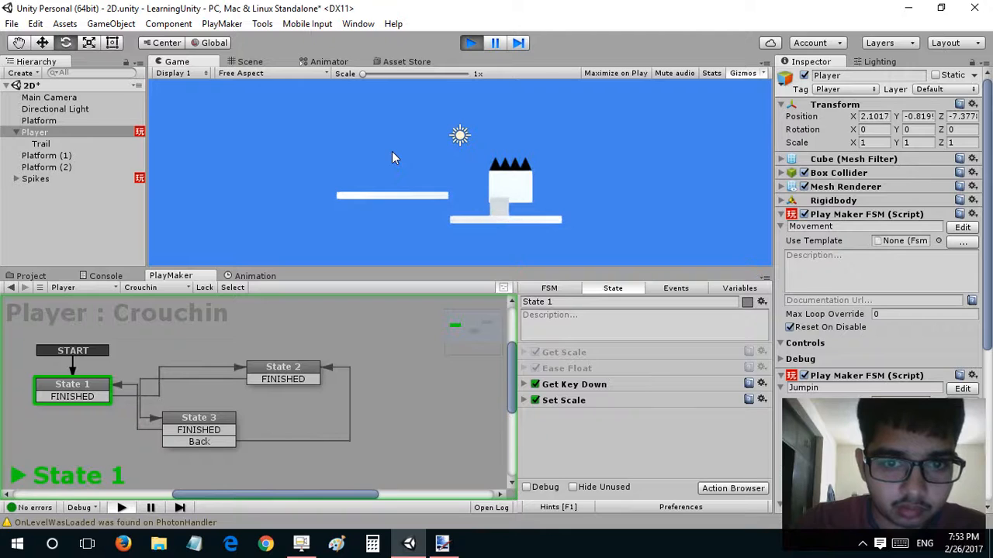
key("Down")
key("Right")
key("Left")
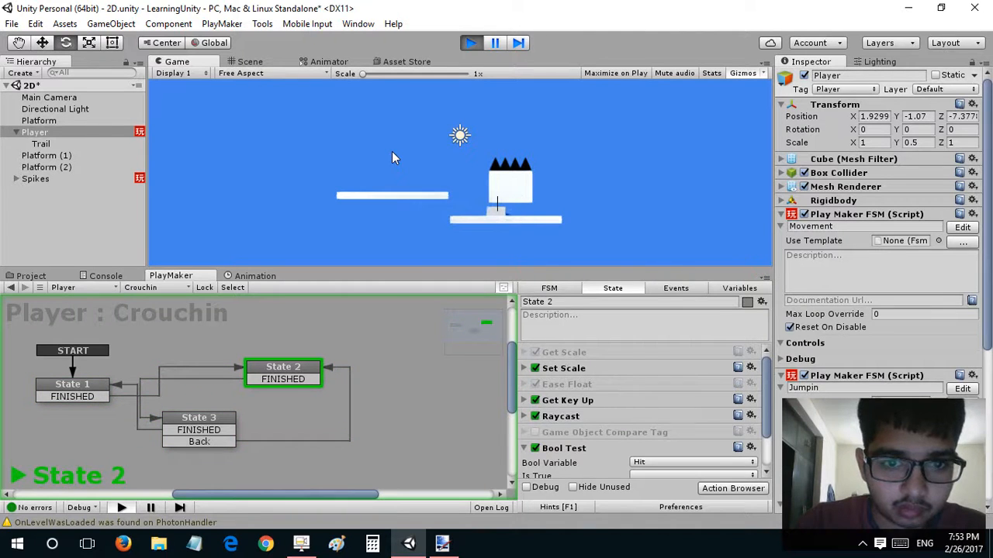
key("Down")
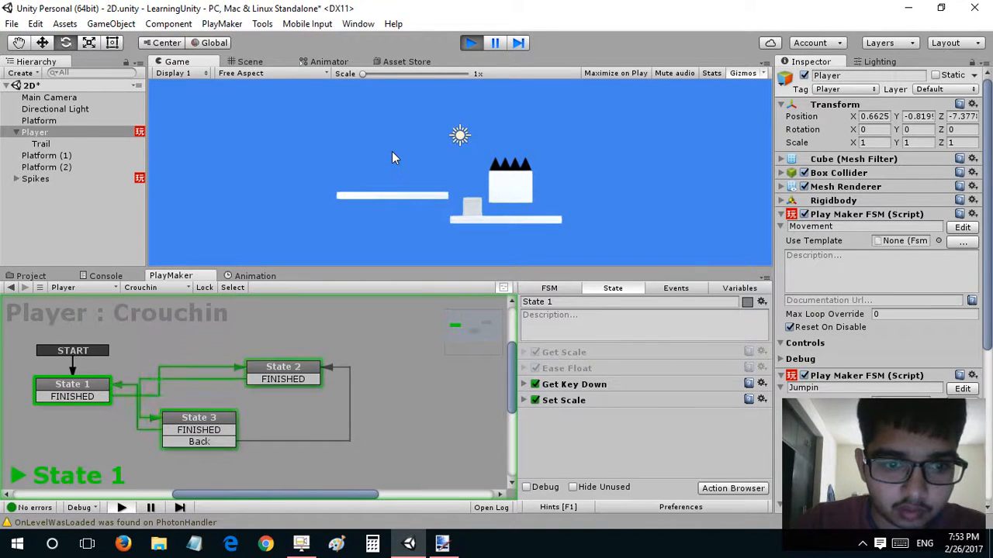
left_click(468, 45)
Remove the Raycast and Bool Test actions from State 2.
left_click(279, 374)
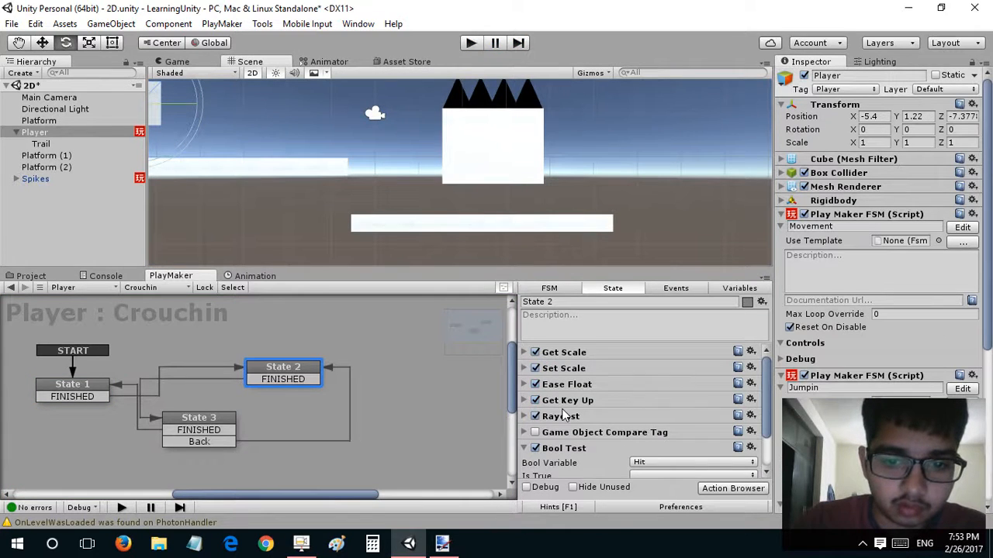
scroll(564, 416, "down", 2)
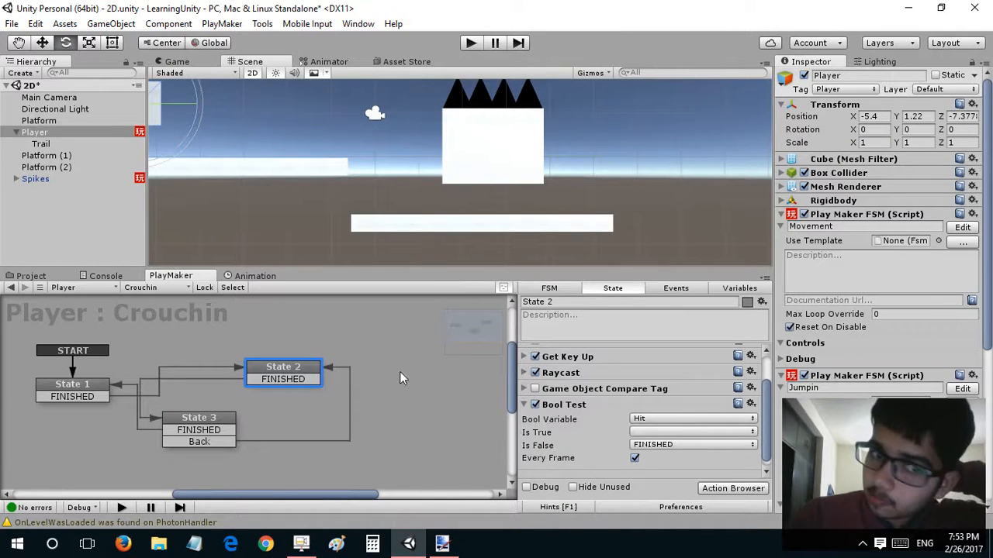
left_click(214, 426)
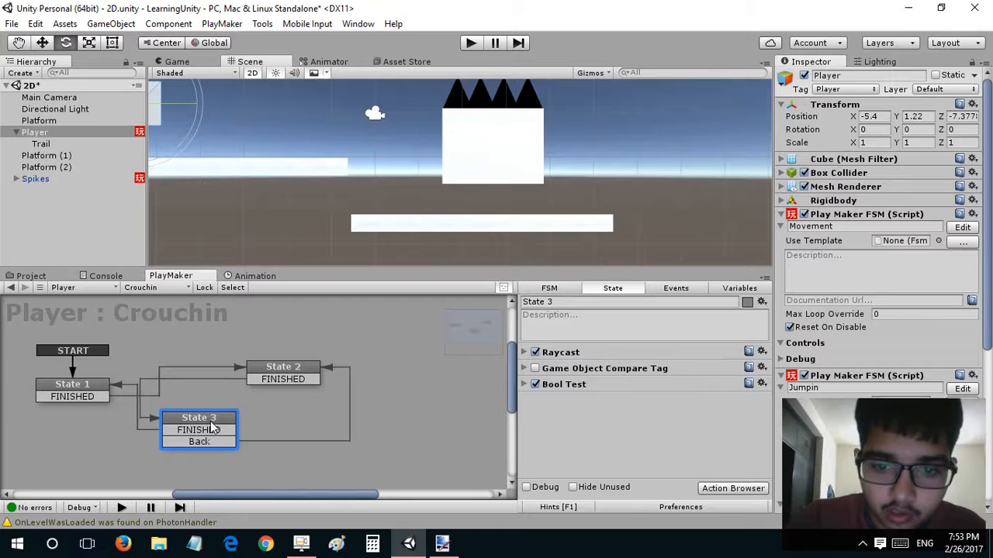
left_click(302, 370)
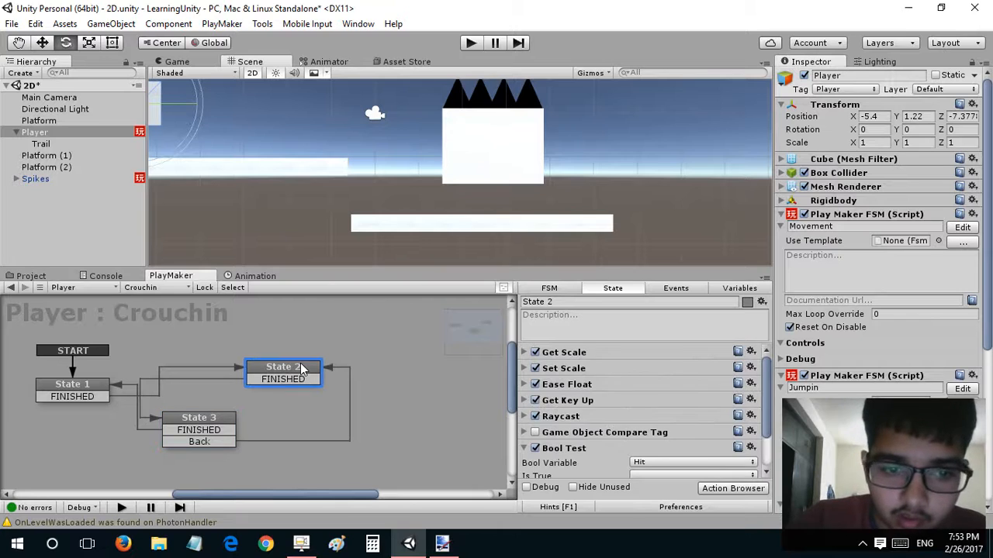
right_click(557, 405)
left_click(558, 404)
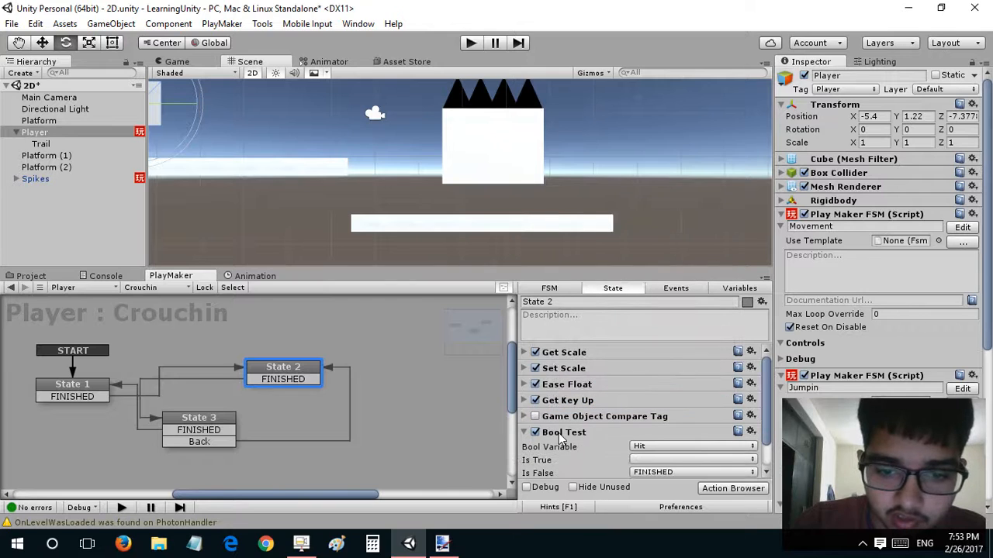
right_click(559, 432)
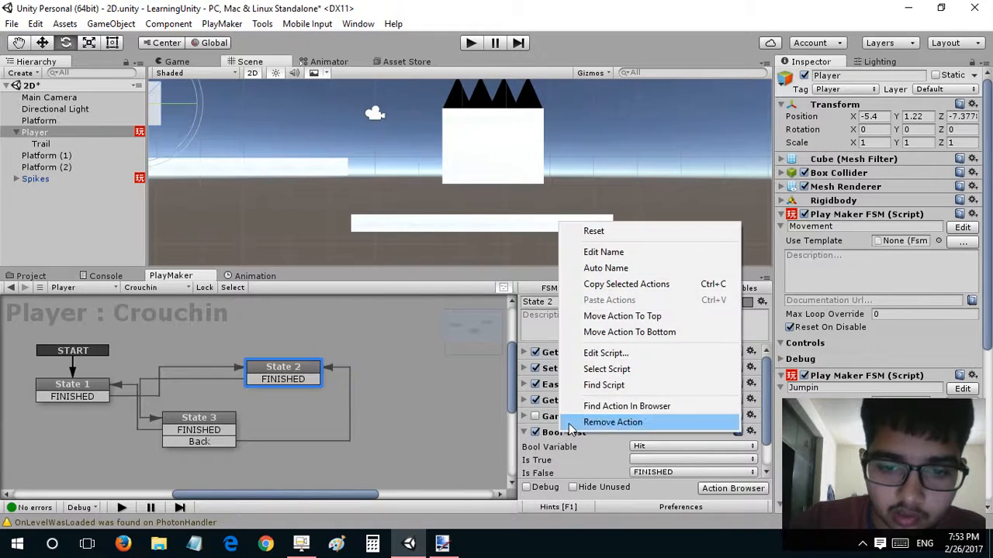
left_click(560, 422)
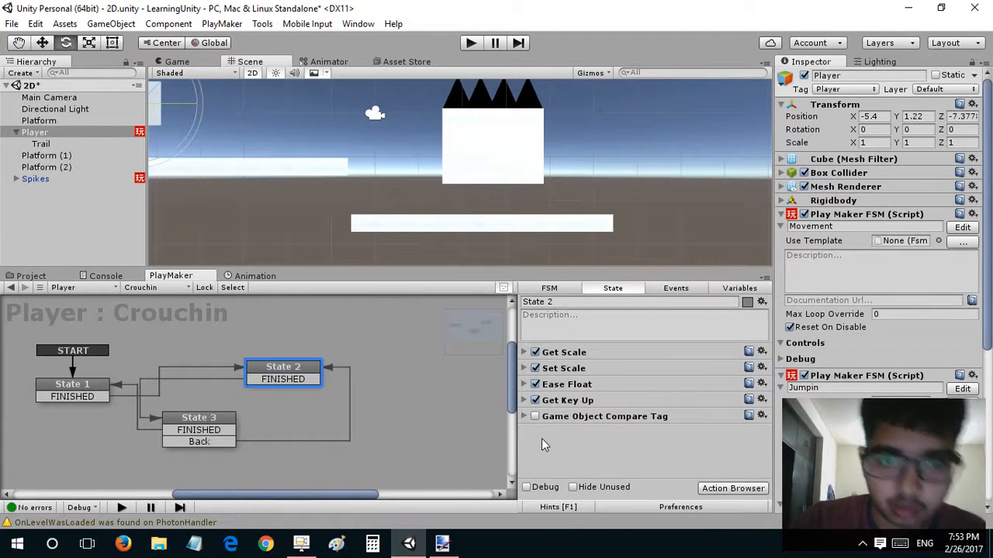
Run the game and test moving the crouched player under the spiked block and back out to the open platform.
left_click(472, 48)
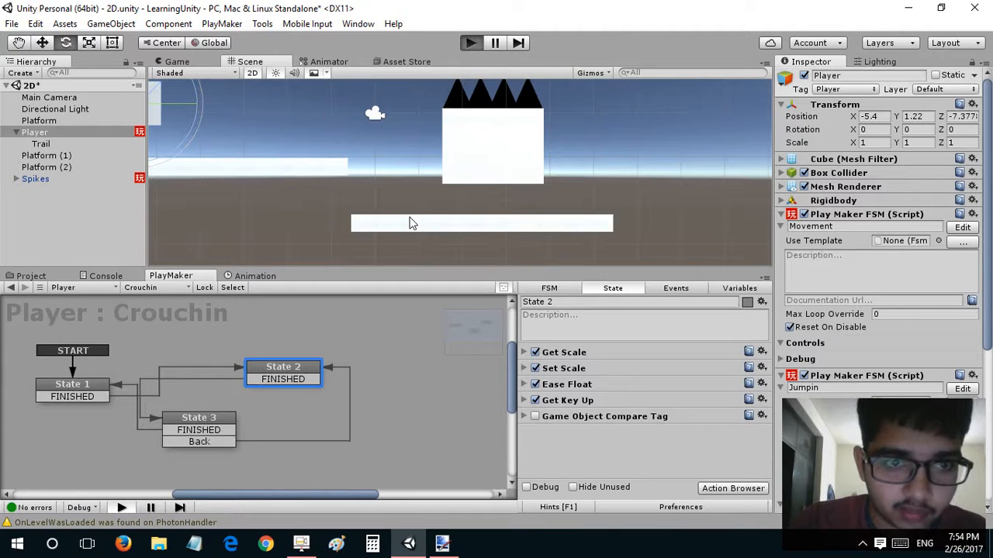
key("ctrl+p")
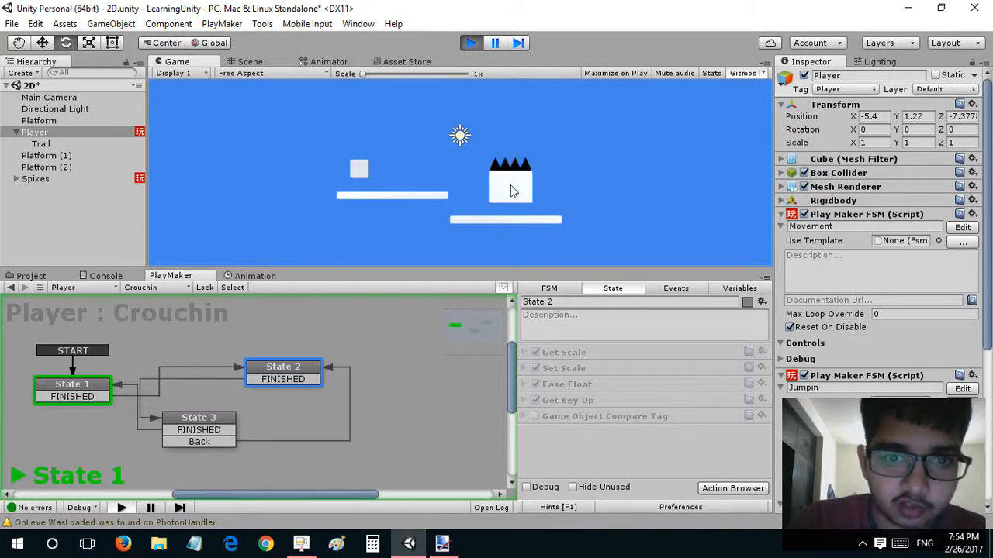
key("Right")
key("Down")
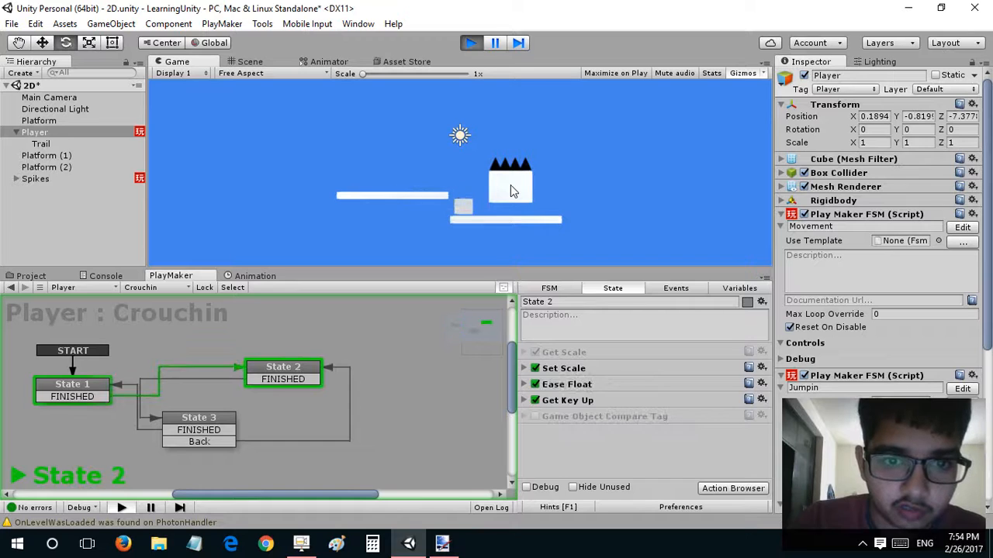
key("Right")
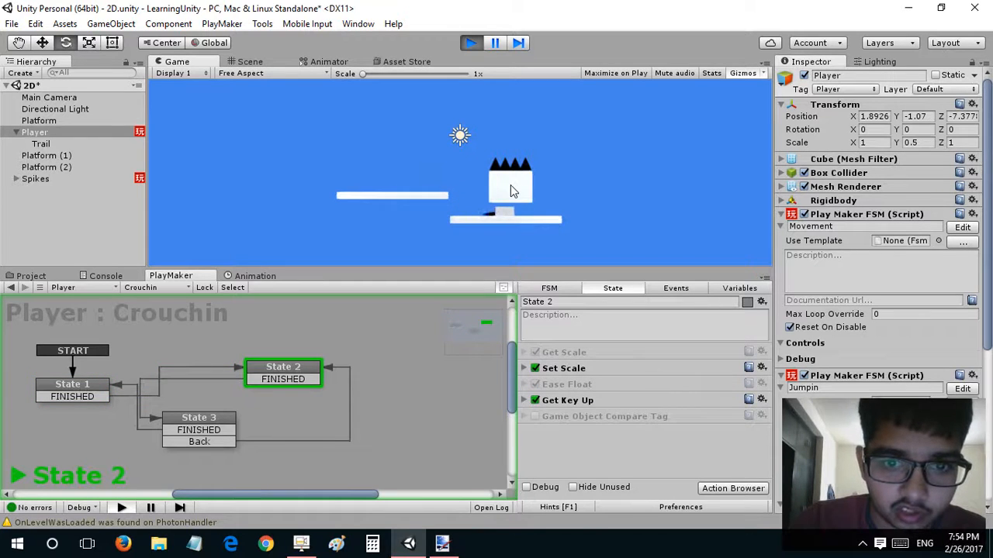
key("Right")
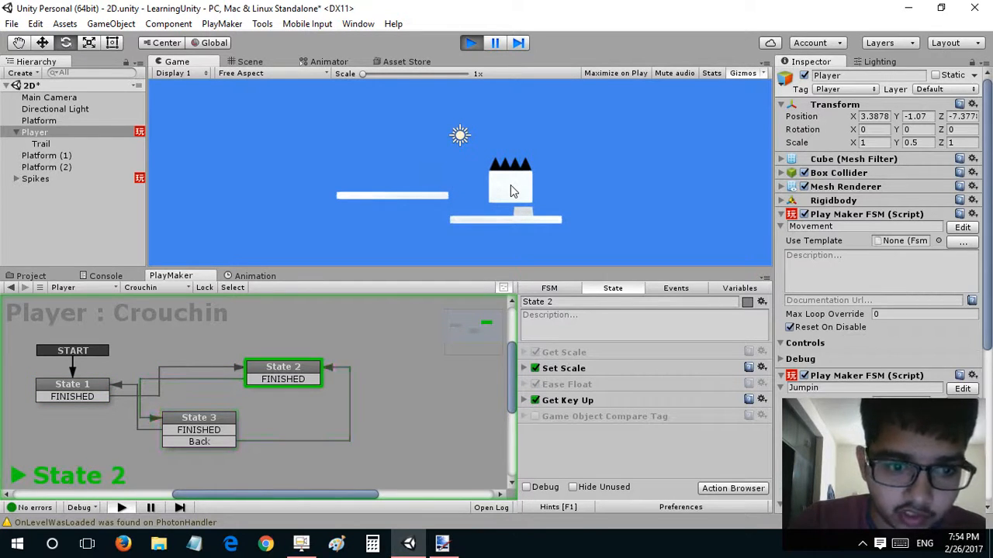
key("Left")
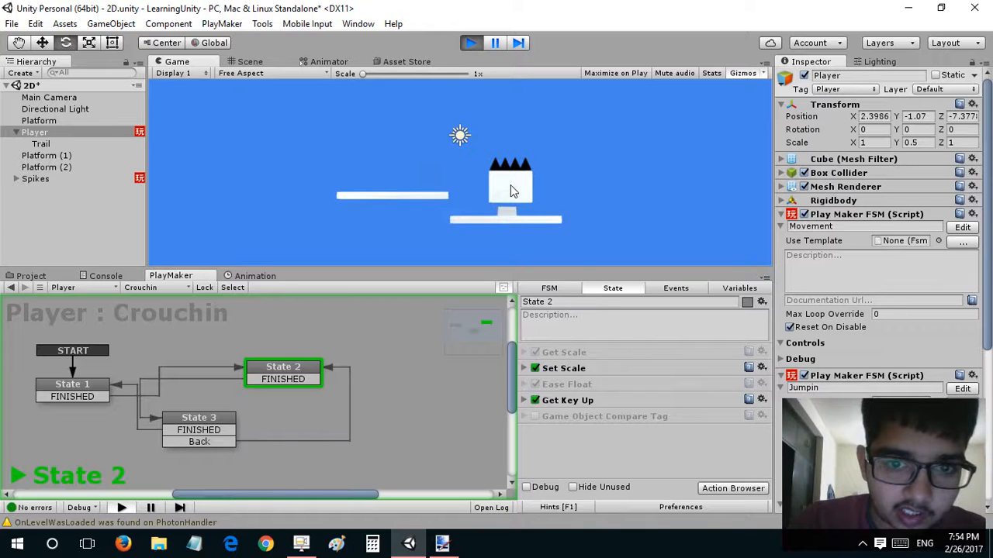
key("Left")
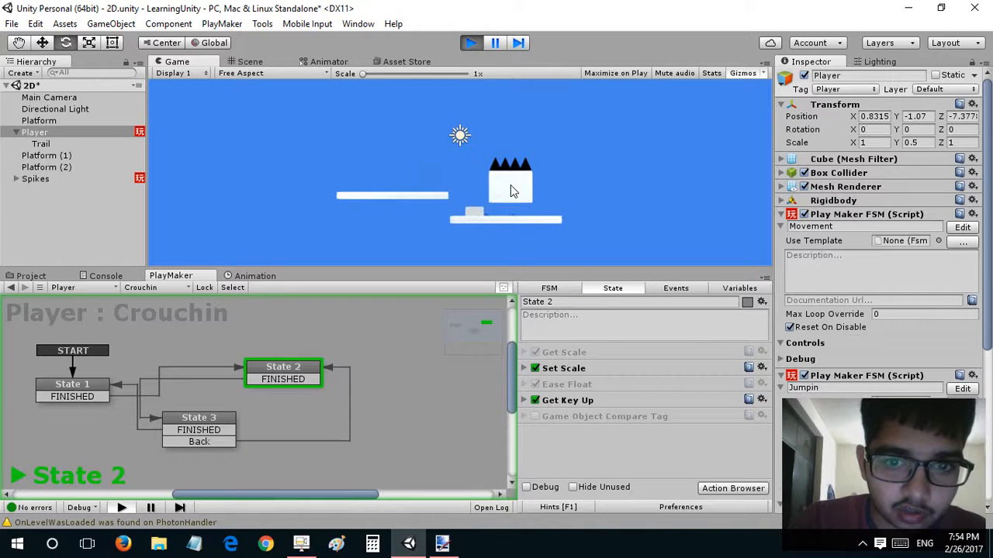
key("Left")
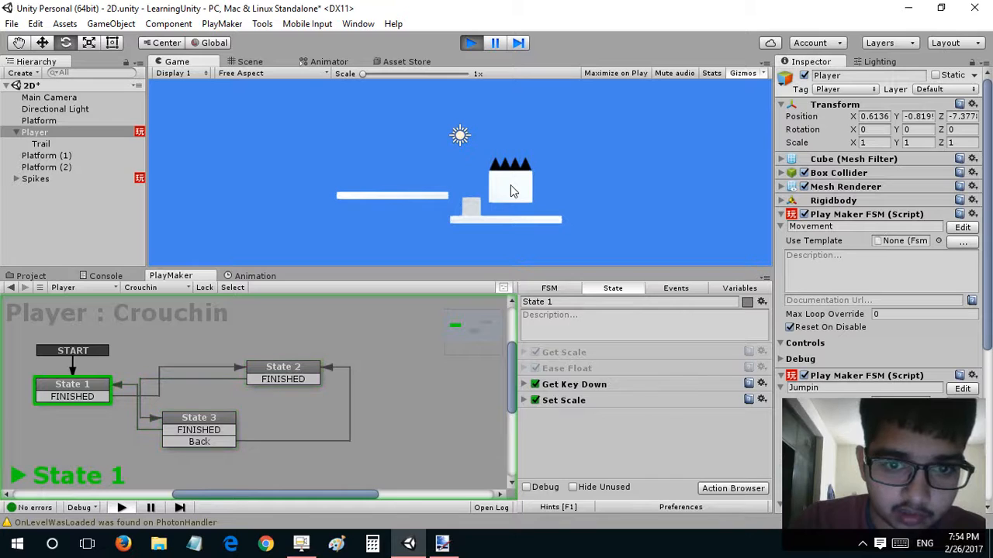
Test crouching and standing up repeatedly on the open platform beside the block, including one jump.
key("Down")
key("Down")
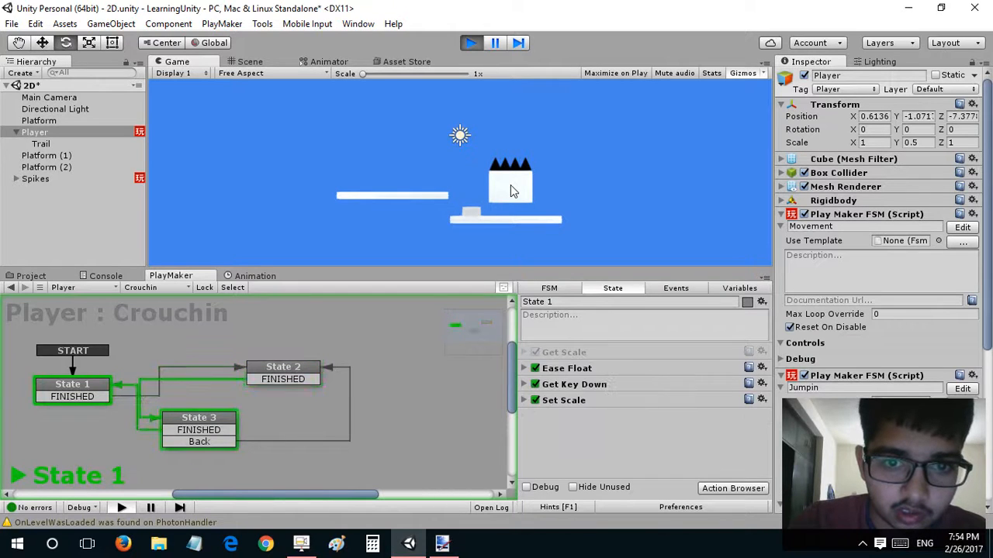
key("Down")
key("Down")
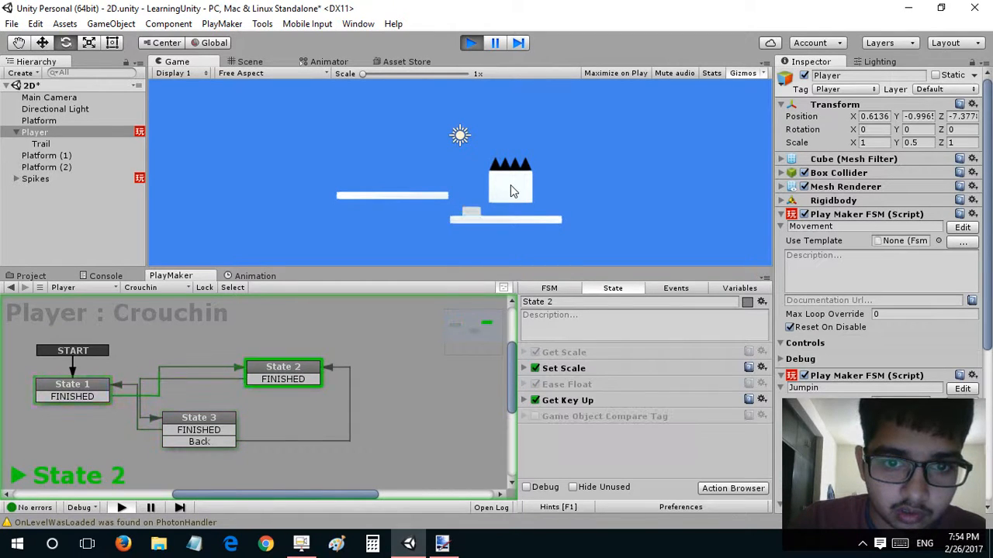
key("space")
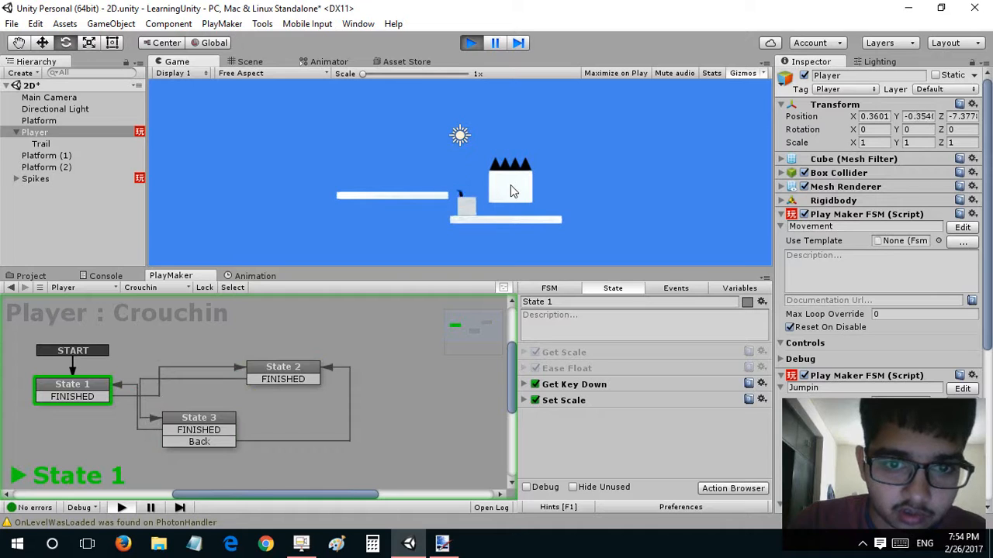
key("Down")
key("Down")
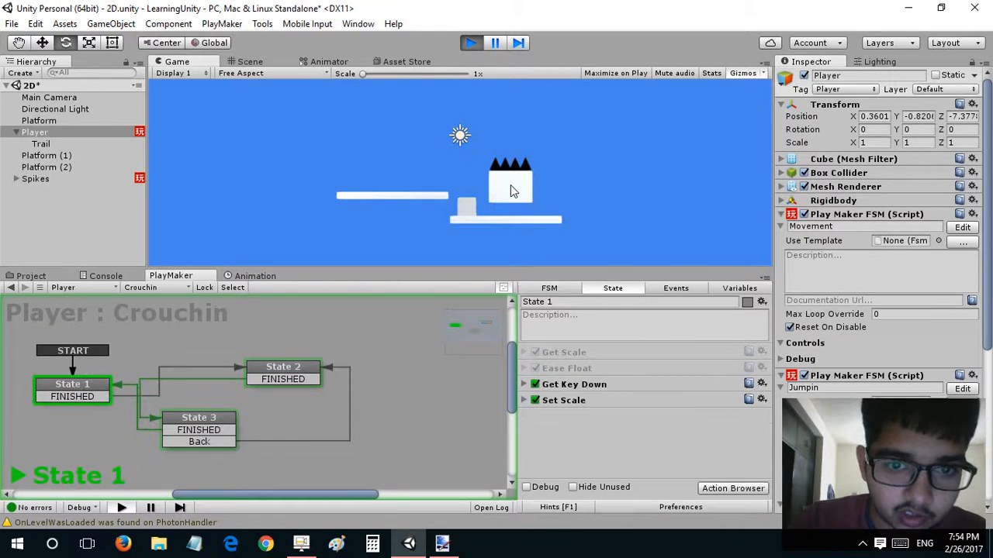
Repeatedly move the crouched player in and out from under the spiked block to test standing up, and stop the game.
key("Down")
key("Right")
key("Left")
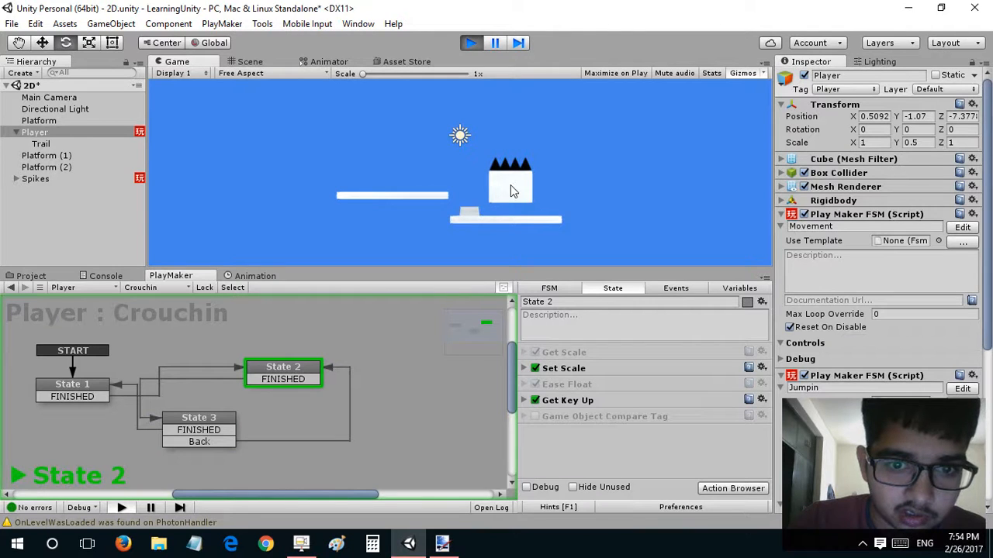
key("Right")
key("Left")
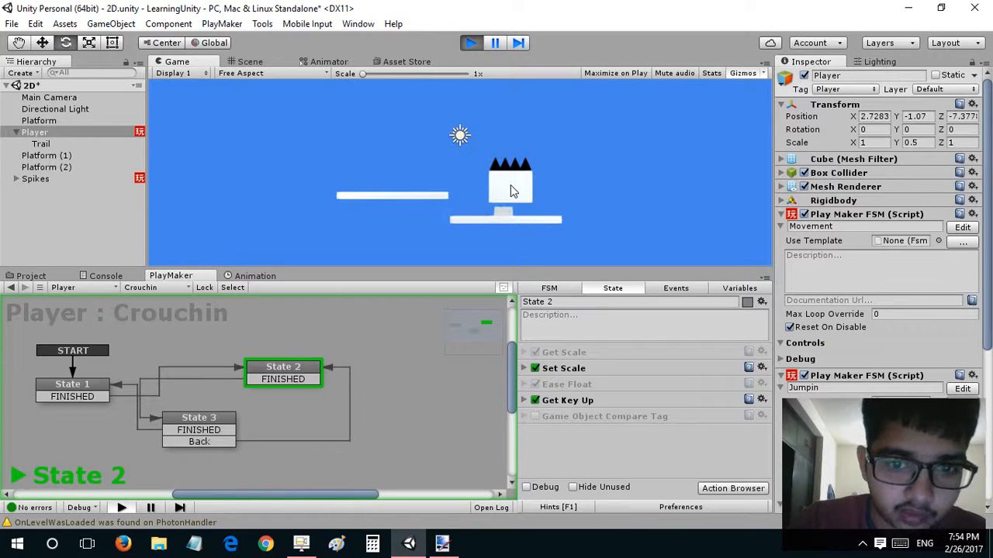
key("Down")
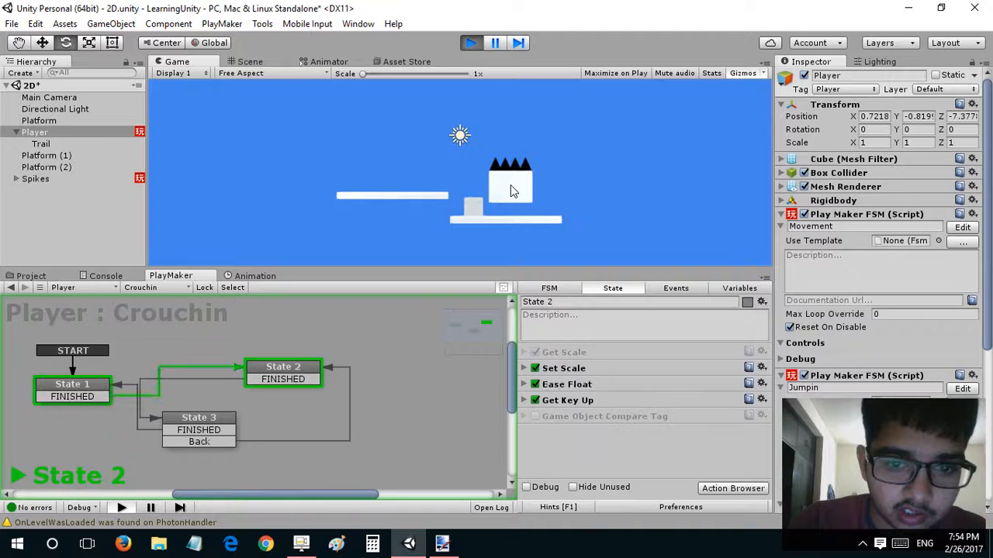
key("Right")
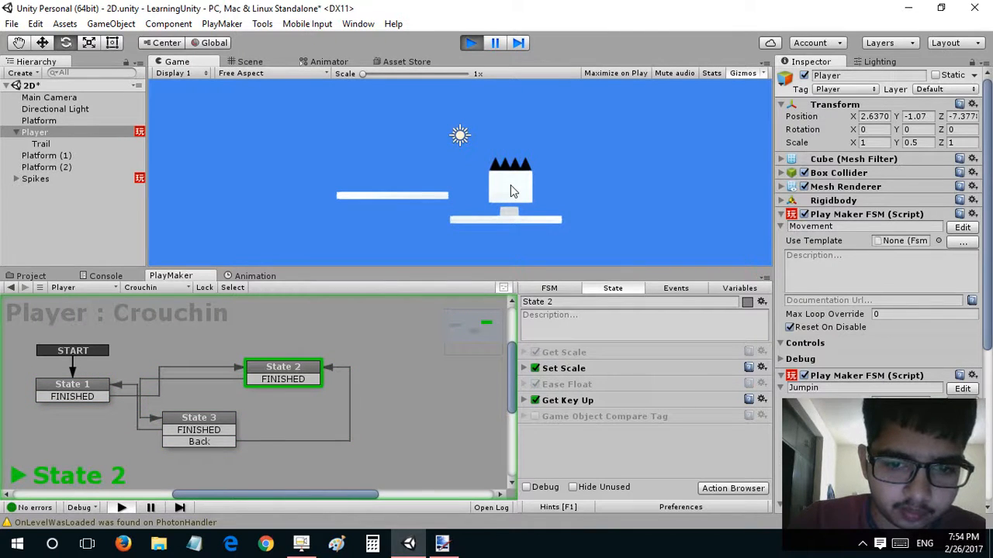
key("Left")
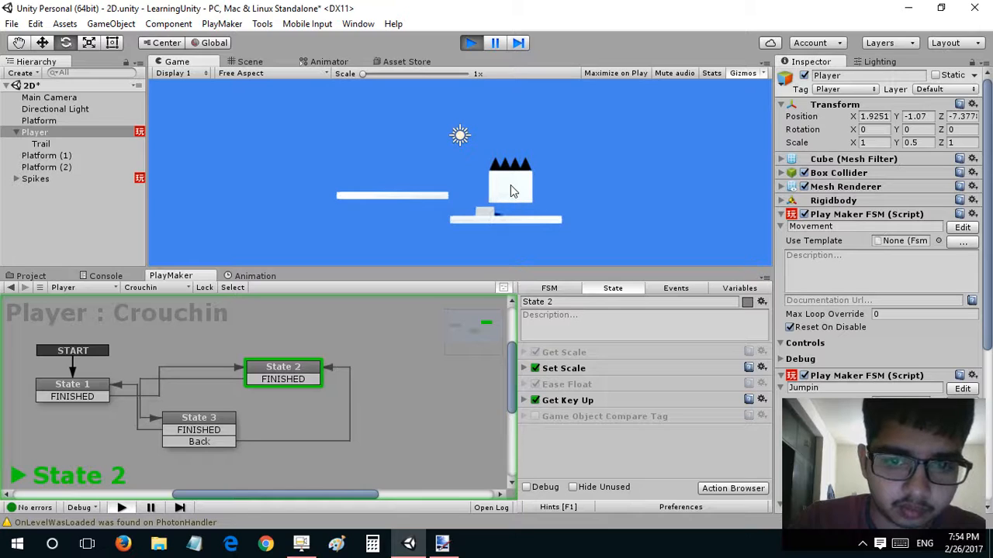
key("Right")
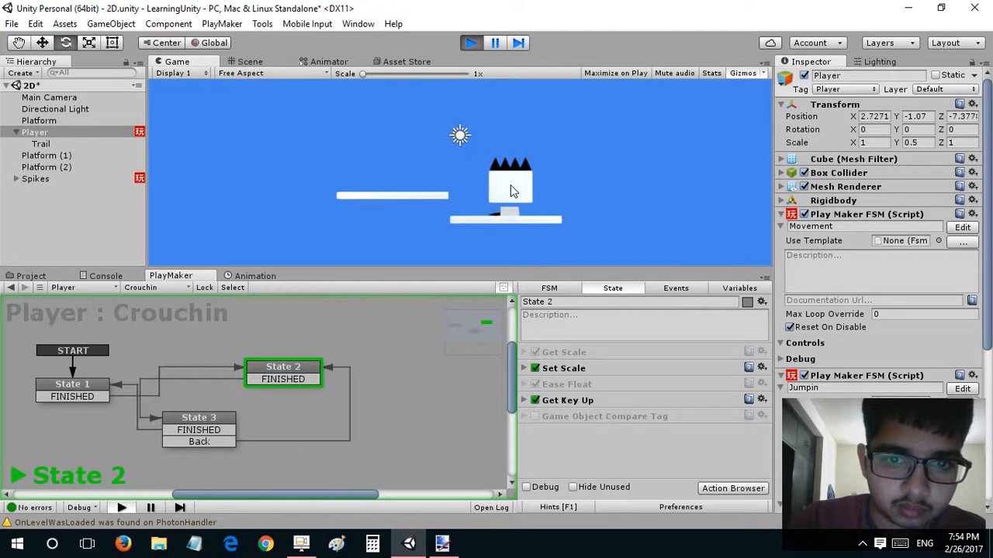
key("Left")
key("Right")
key("Left")
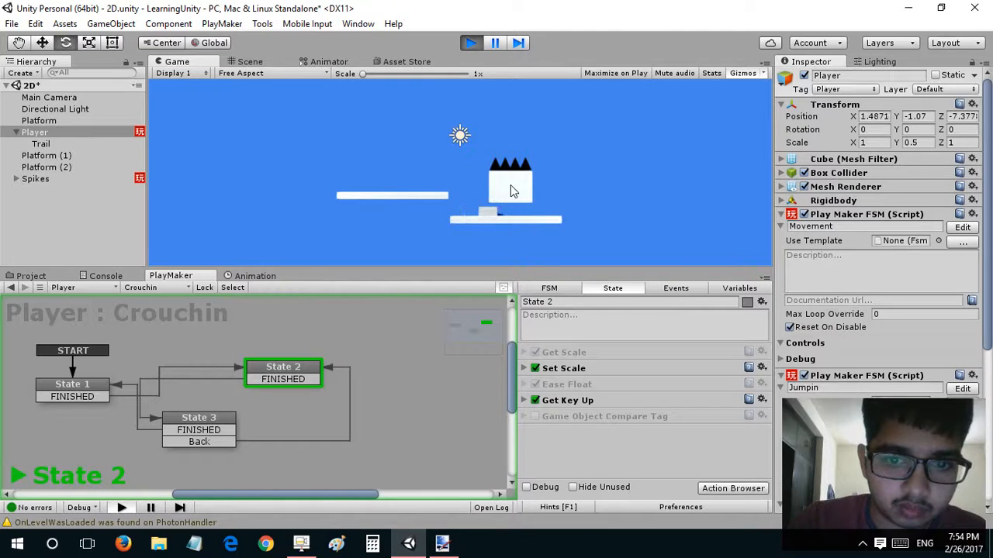
key("Right")
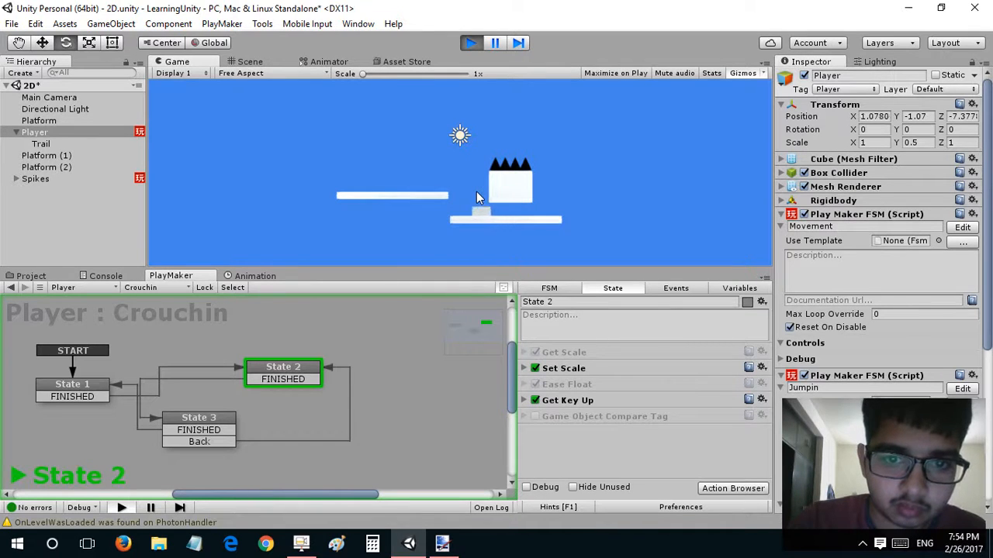
key("Right")
key("Left")
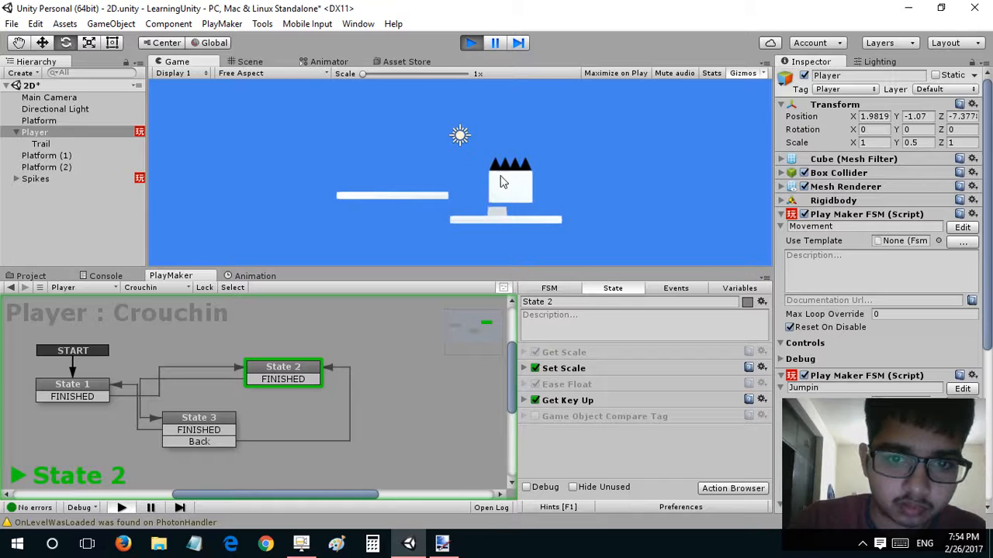
key("Left")
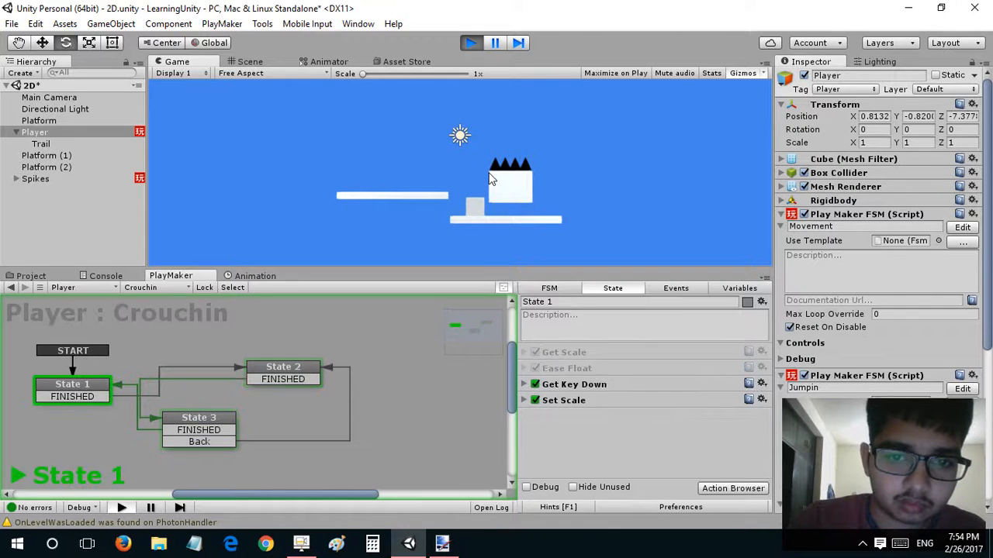
key("Down")
key("Right")
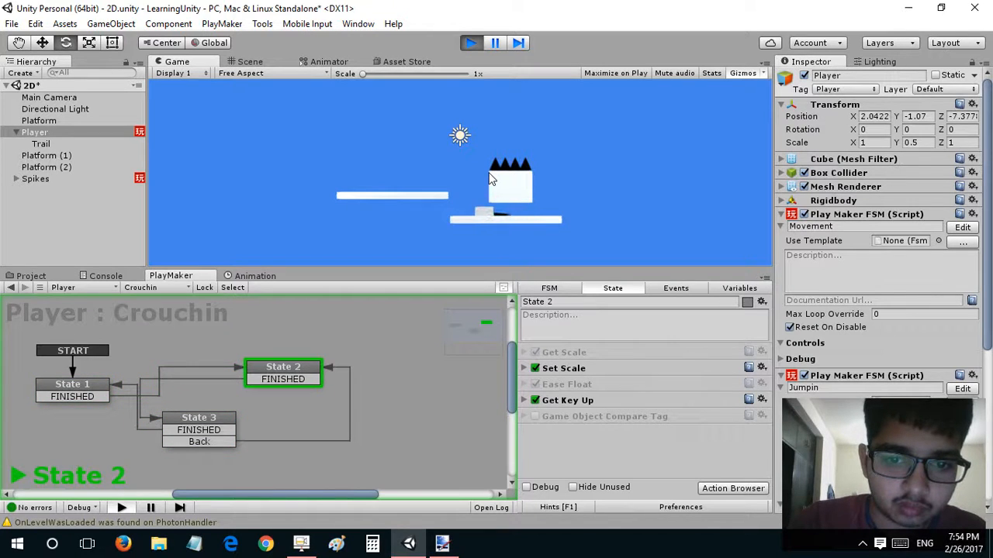
key("Left")
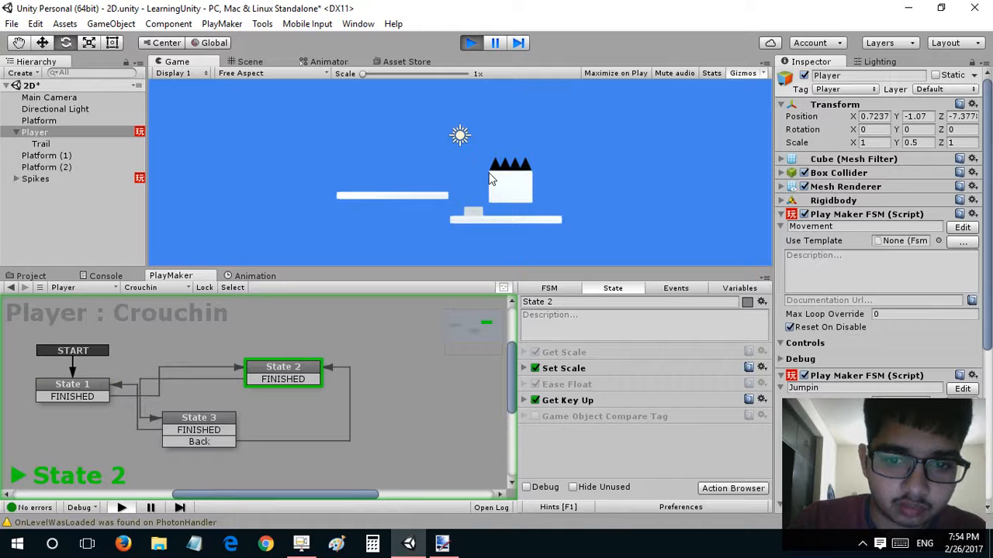
key("Down")
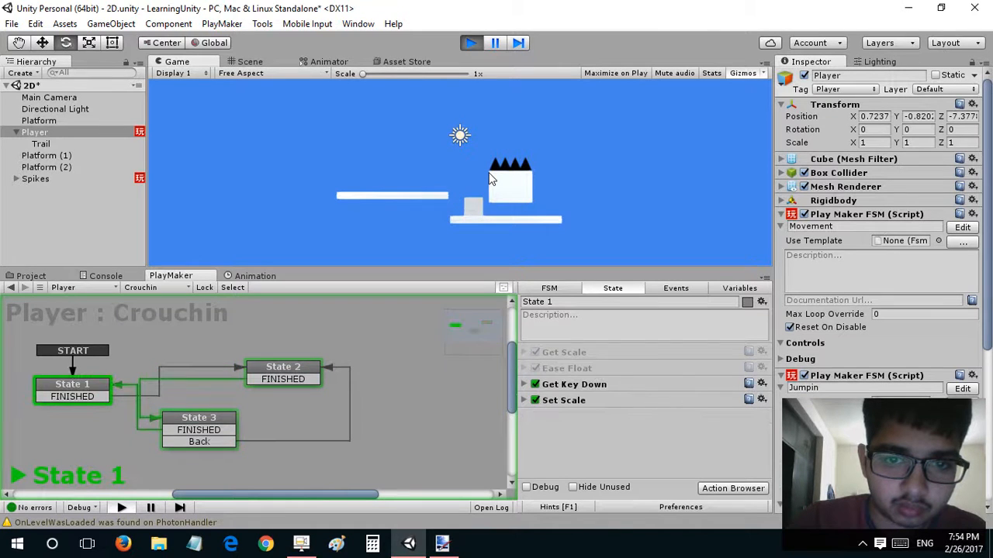
key("Down")
key("Right")
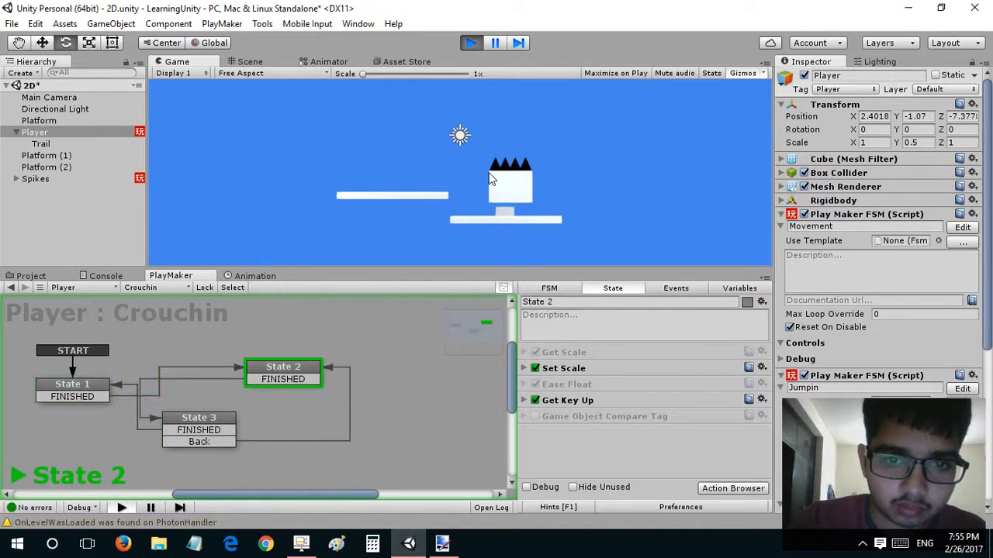
key("Left")
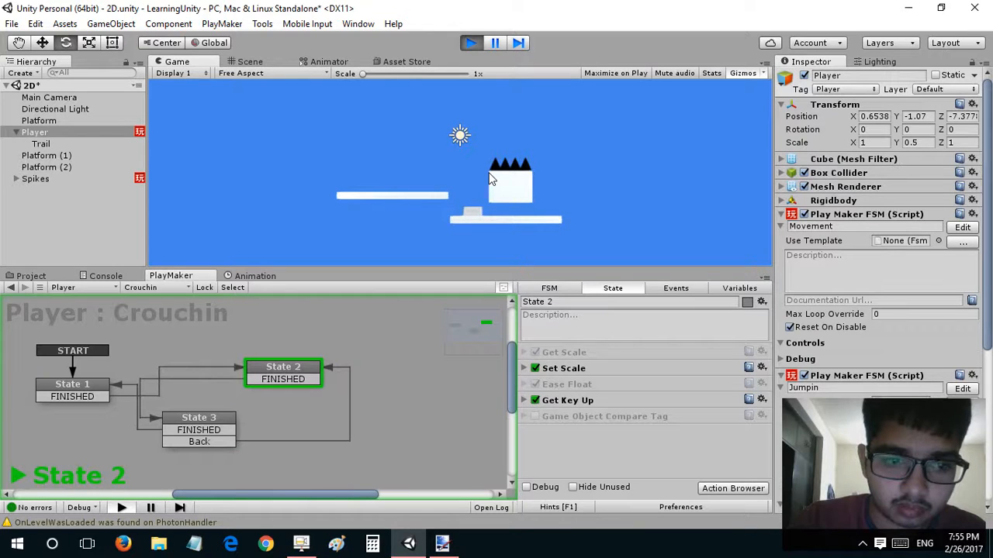
key("Right")
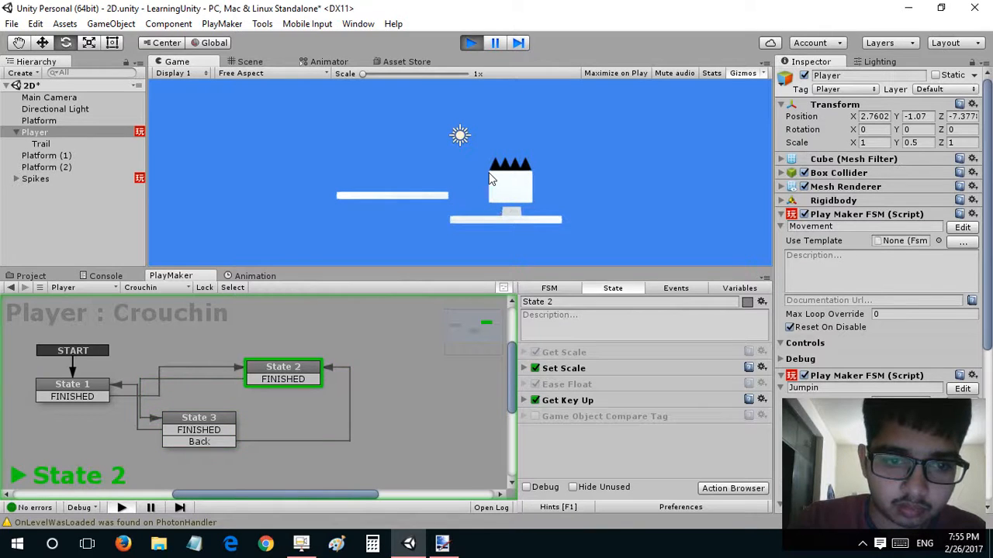
key("Left")
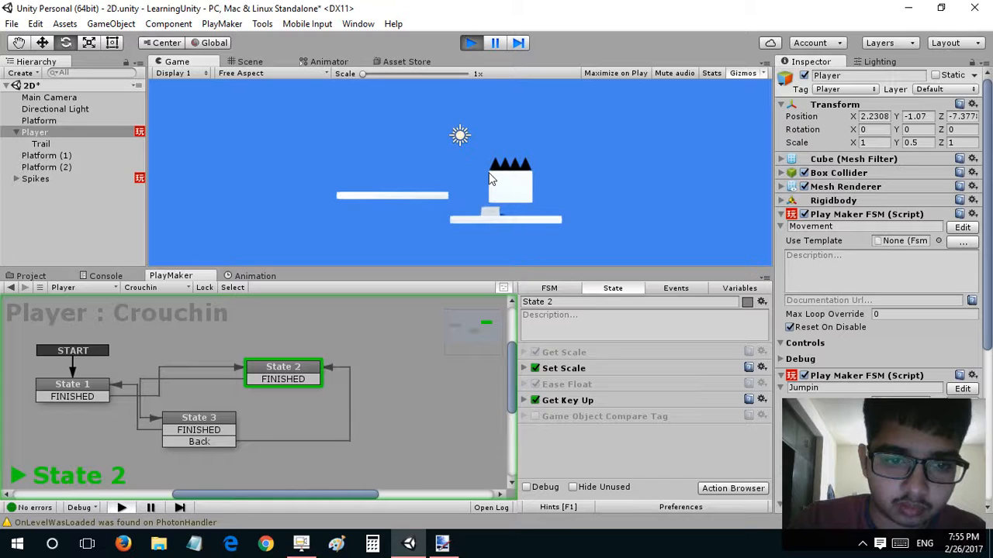
key("Down")
key("Right")
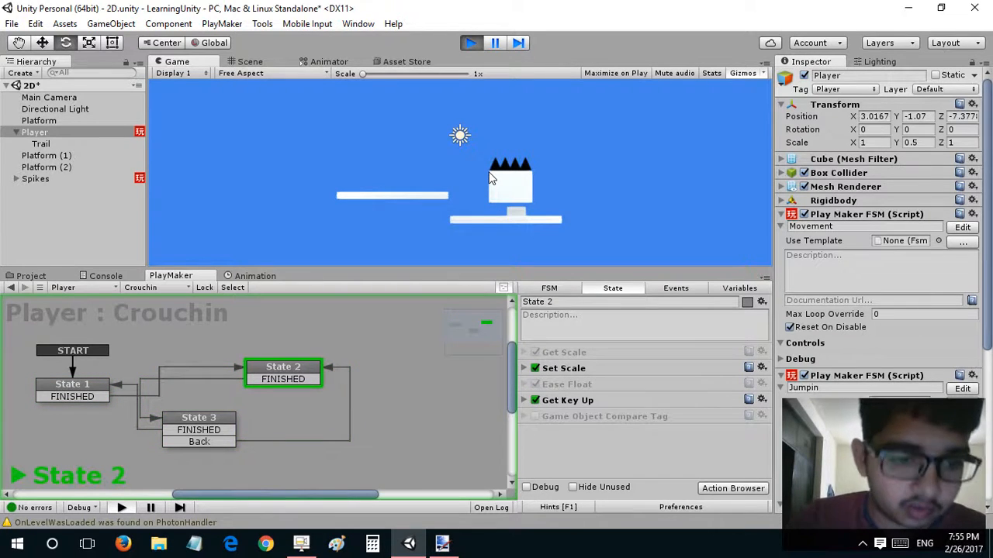
left_click(470, 43)
Duplicate the spikes above the white block and place the copy just beyond the lower platform's right end, at about X 6, Y -1.39.
middle_click_drag(366, 139, 275, 167)
scroll(275, 167, "down", 5)
scroll(277, 155, "down", 3)
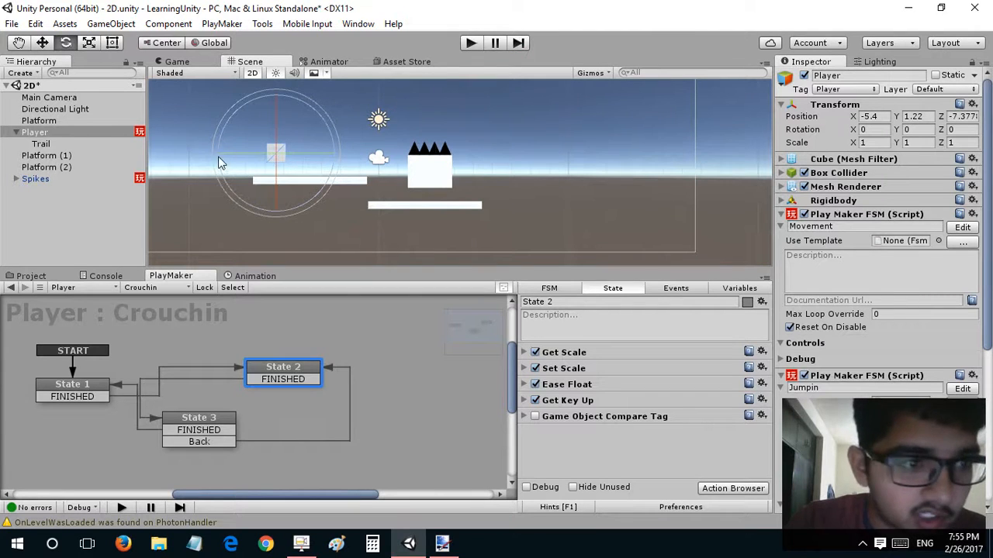
left_click(17, 133)
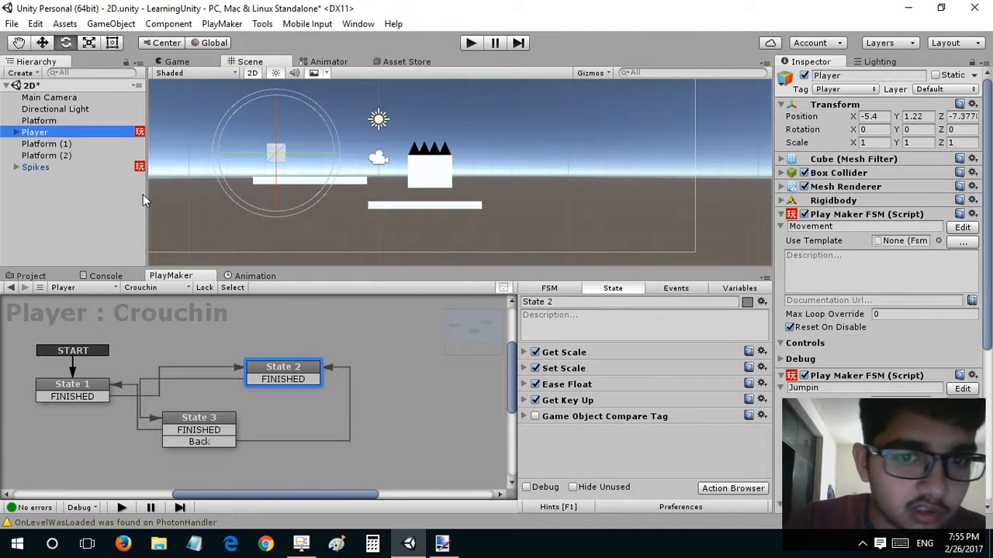
left_click(442, 149)
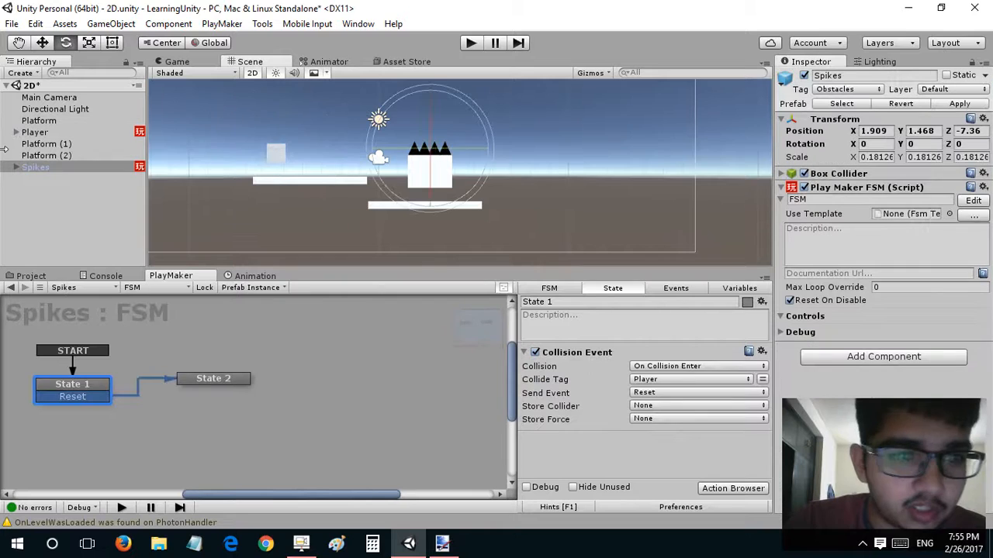
key("w")
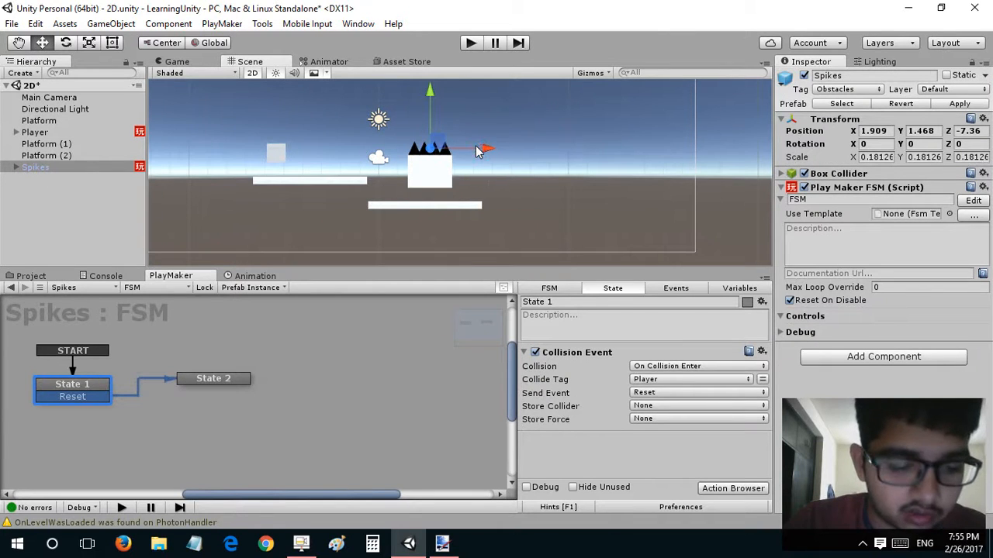
key("ctrl+d")
left_click_drag(475, 150, 535, 182)
key("e")
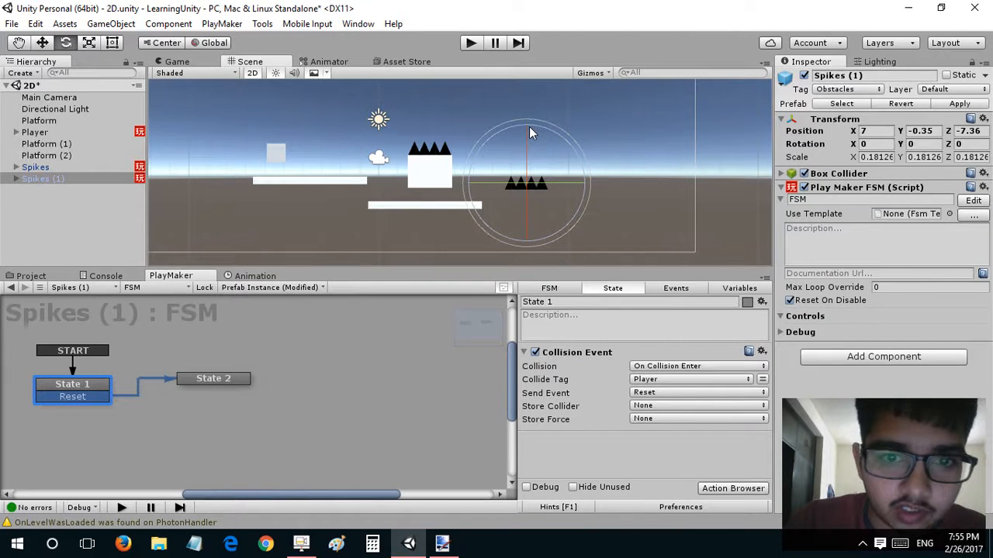
key("w")
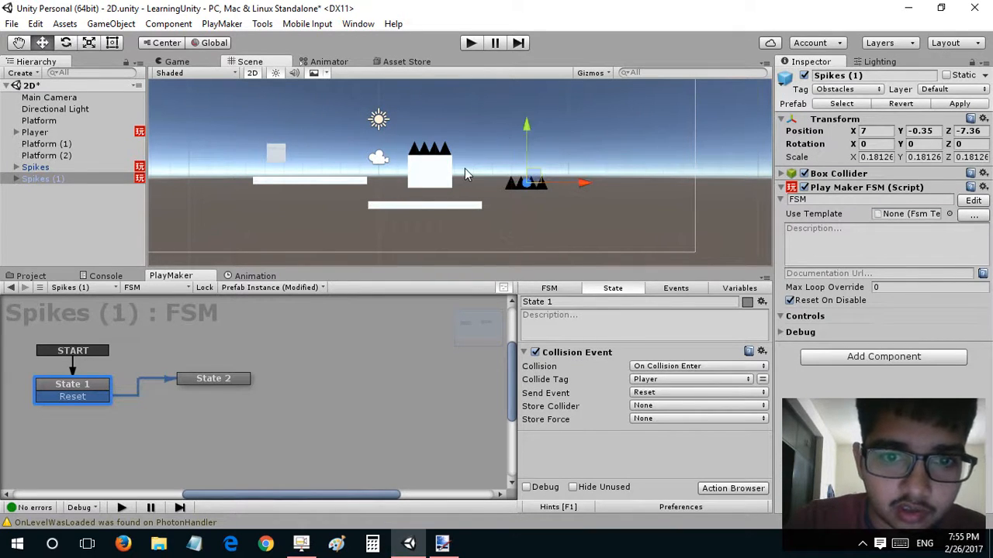
left_click_drag(536, 179, 519, 200)
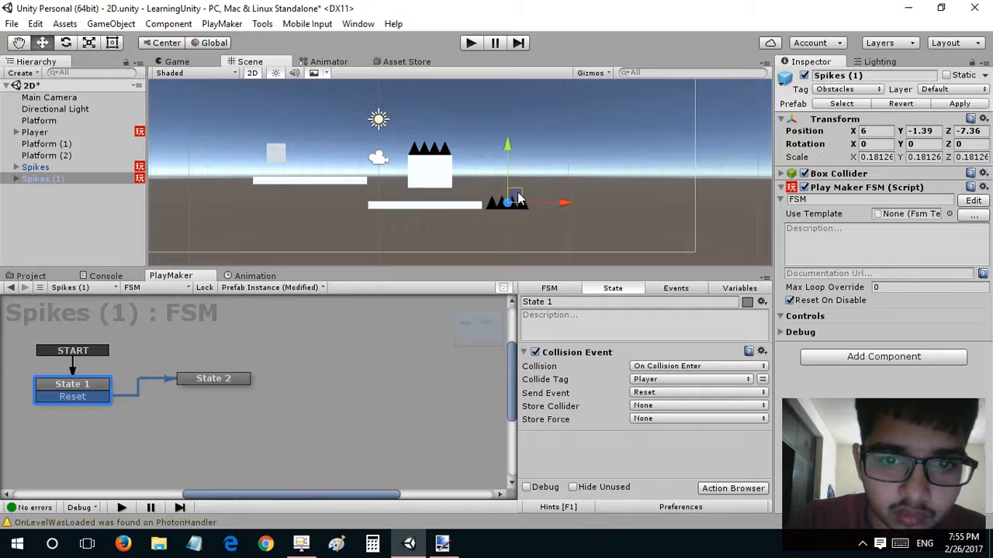
Duplicate the lower platform and turn the copy into a large block beyond the new spikes, about 4.53 high, at about X 11.17, Y 0.55.
left_click(455, 208)
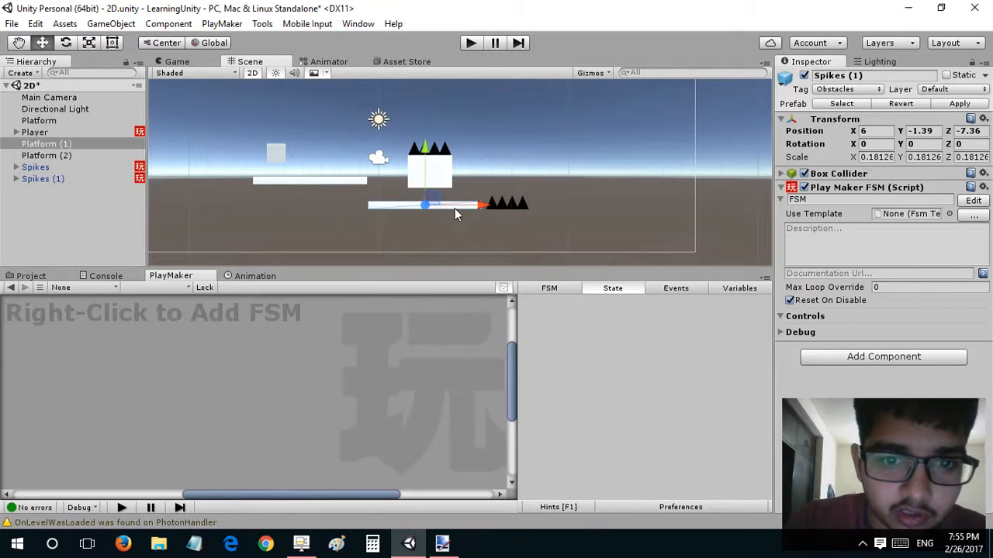
key("ctrl+d")
left_click_drag(478, 203, 630, 121)
key("t")
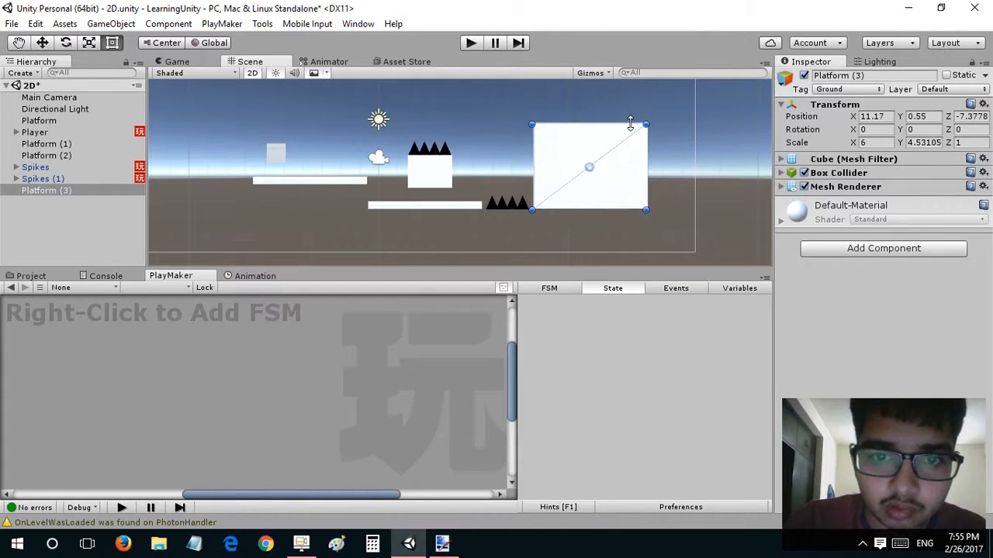
Duplicate the lower platform again and make the copy a small platform about 2.41 by 0.44 above the new spikes, at about X 6.06, Y 0.04.
left_click(445, 205)
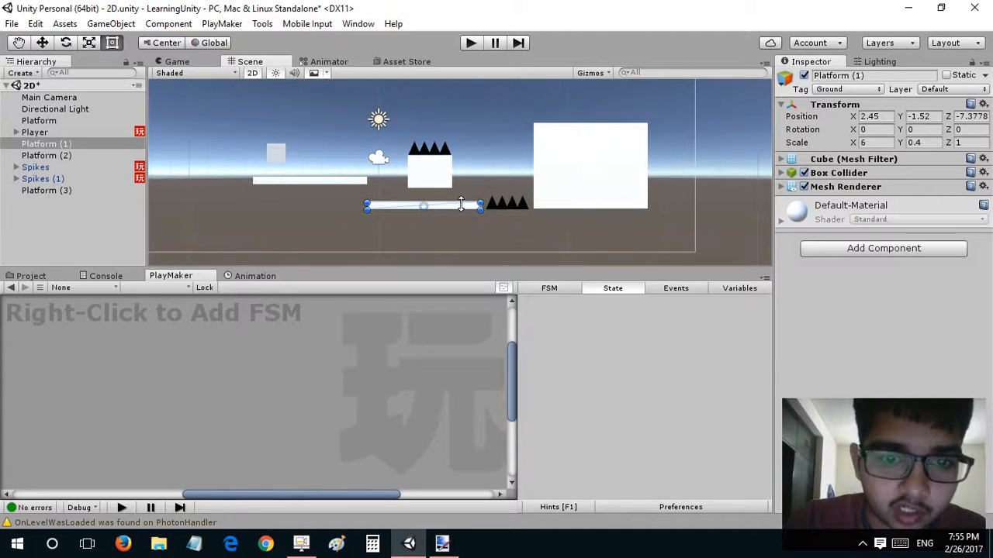
key("ctrl+d")
left_click_drag(457, 203, 502, 173)
key("ctrl+z")
Lower the top edge of the large block slightly to reduce its height.
left_click(564, 130)
left_click(565, 125)
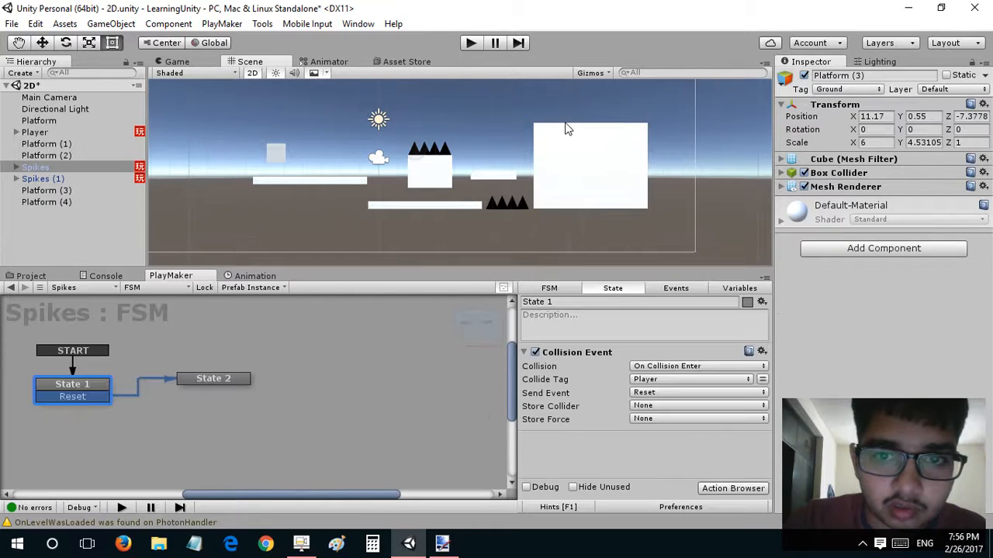
left_click(565, 128)
left_click(565, 128)
left_click_drag(564, 126, 558, 138)
Shift the small platform slightly toward the large block.
left_click(483, 173)
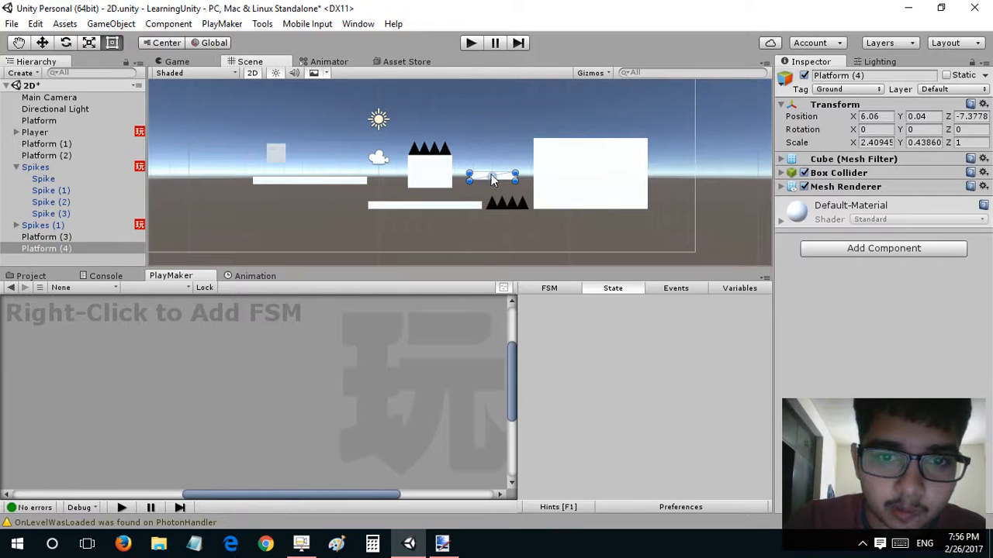
key("w")
left_click_drag(502, 169, 505, 169)
Duplicate the spikes on the white block and move the copy over to the large block, at about X 6.58.
left_click(447, 154)
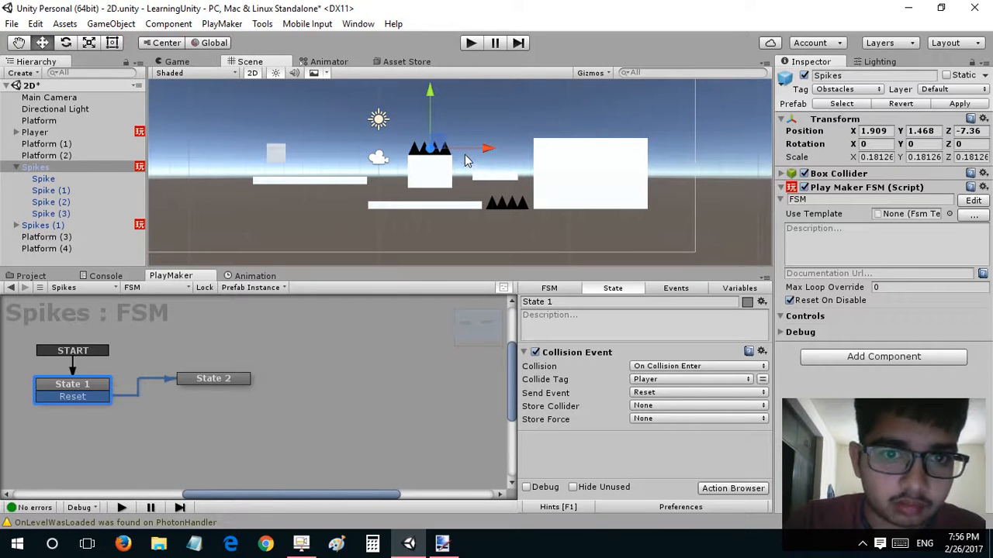
key("ctrl+d")
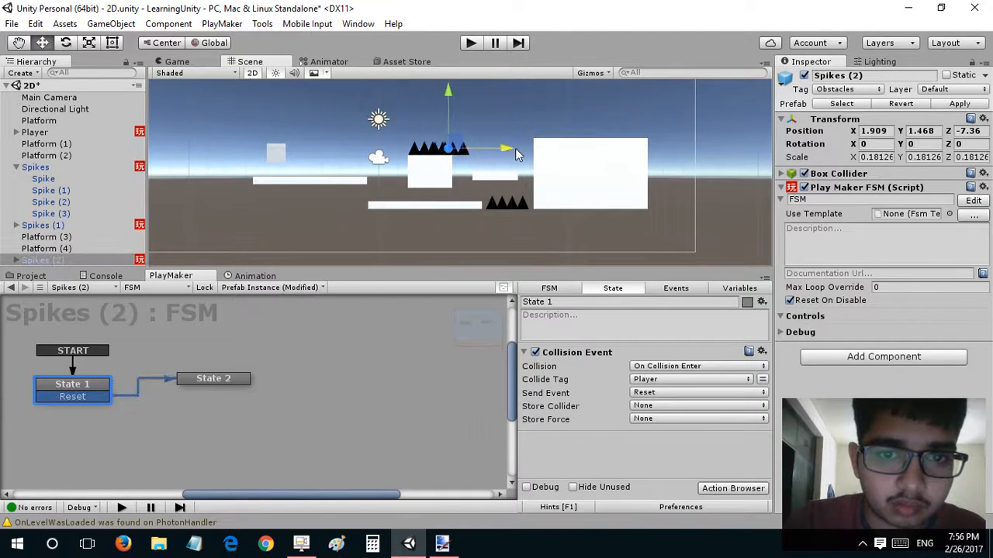
left_click_drag(474, 147, 535, 159)
Rotate the copied spikes about 90° around Z so their points face away from the large block.
key("e")
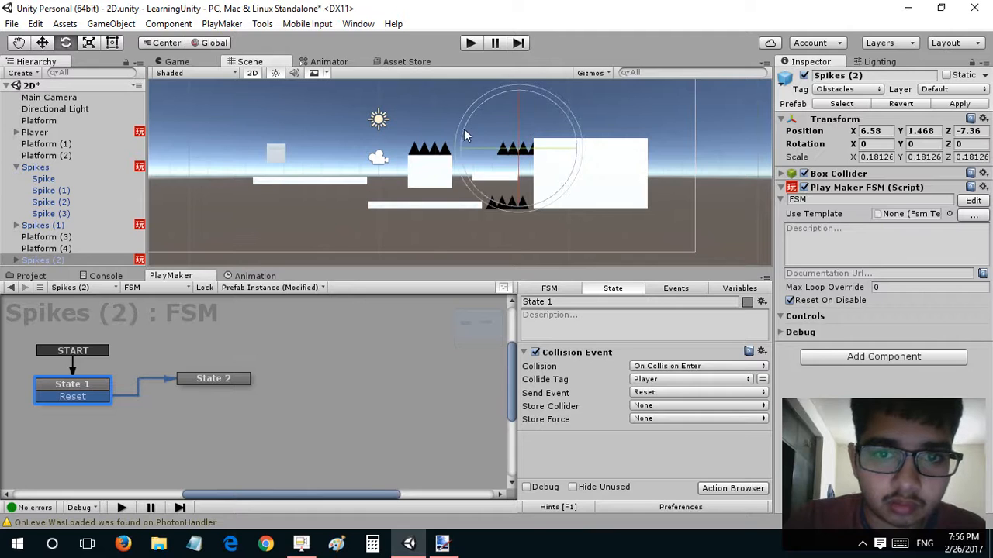
left_click_drag(464, 129, 535, 241)
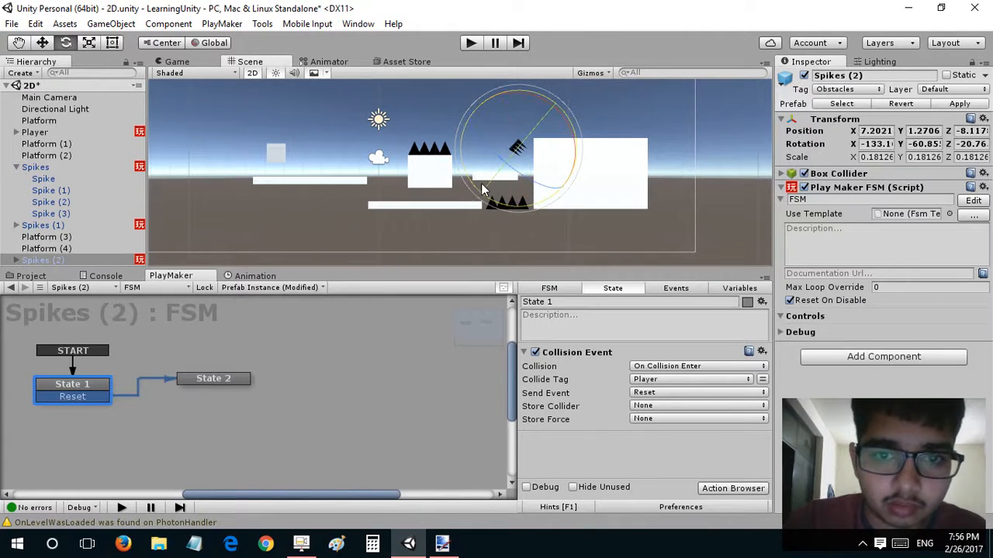
key("ctrl+z")
left_click_drag(460, 122, 584, 306)
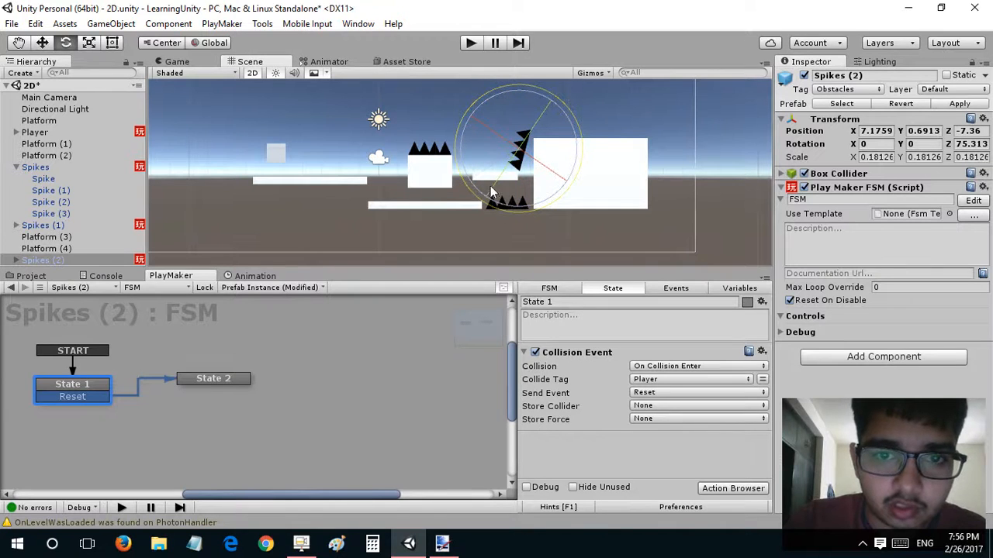
left_click_drag(467, 163, 484, 183)
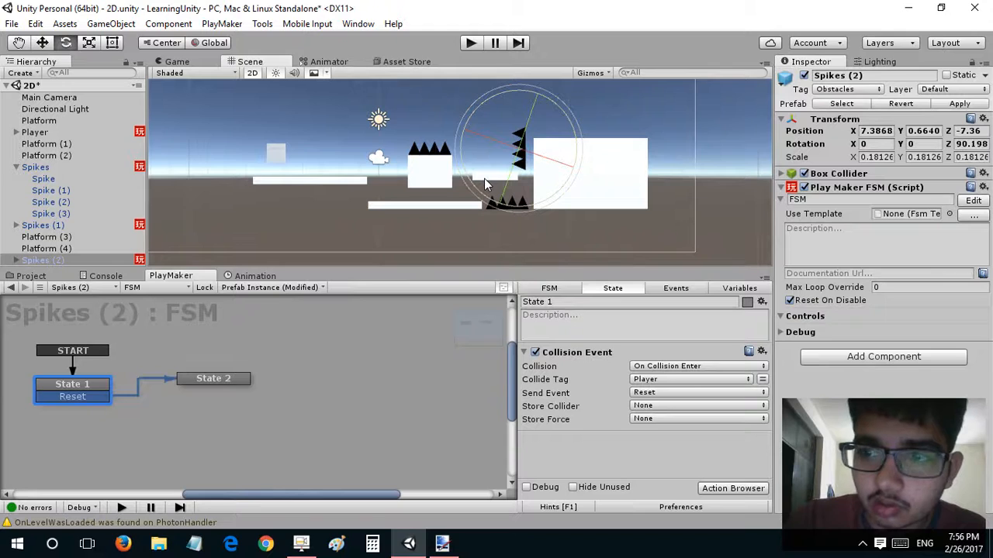
Move the rotated spikes against the large block's left side, at about X 7.81, Y -0.07, and deselect them.
key("w")
left_click_drag(521, 155, 533, 161)
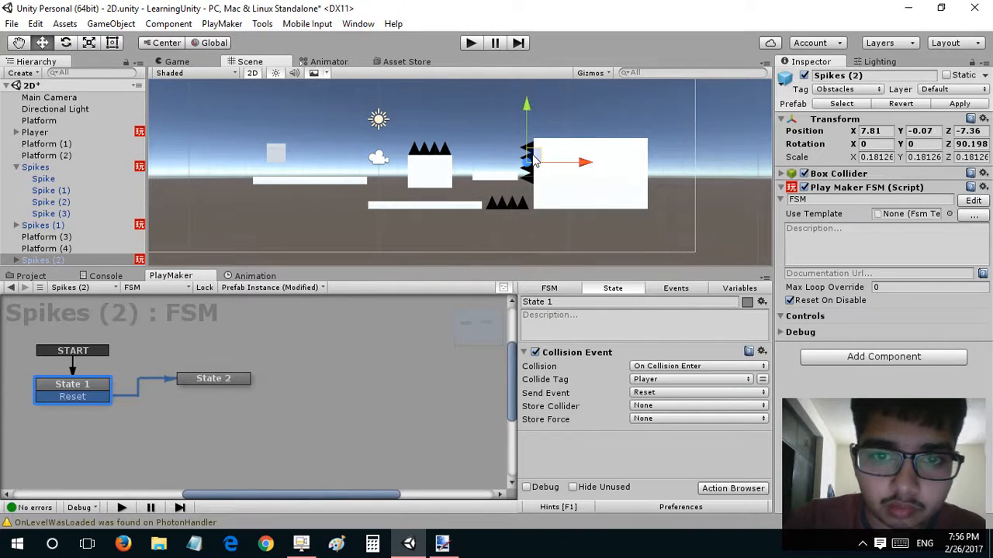
left_click(457, 145)
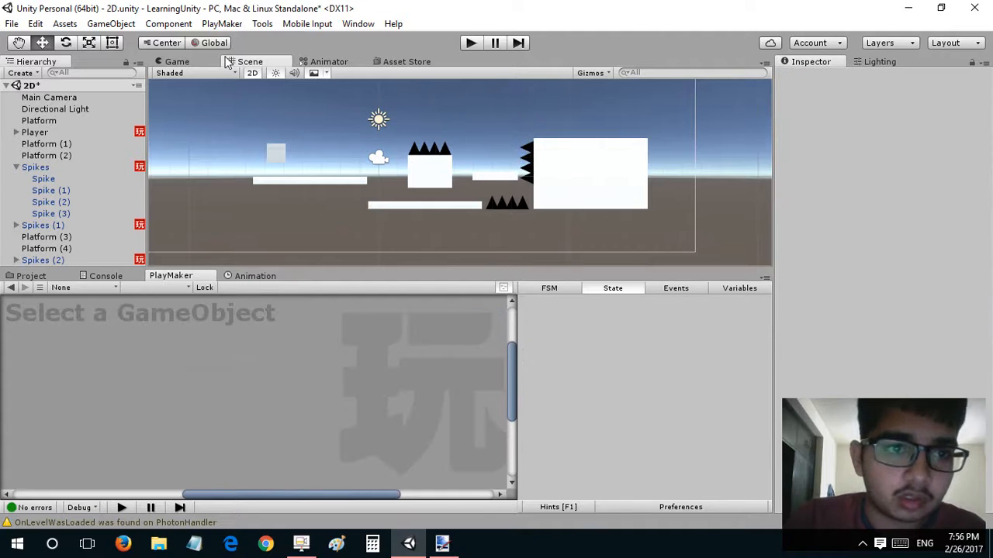
Run the game and take the player under the spiked block, onto the small platform and up onto the large block.
left_click(180, 63)
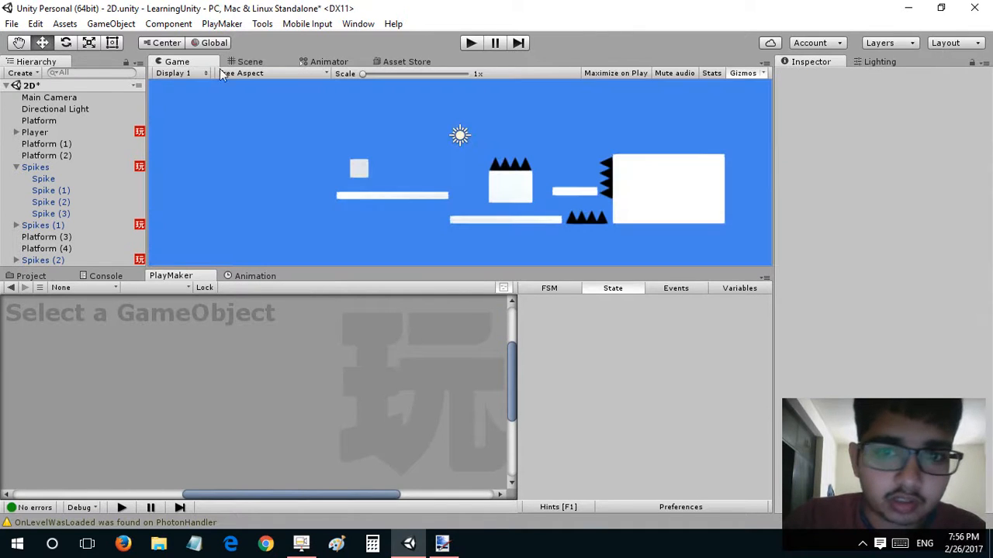
left_click(478, 46)
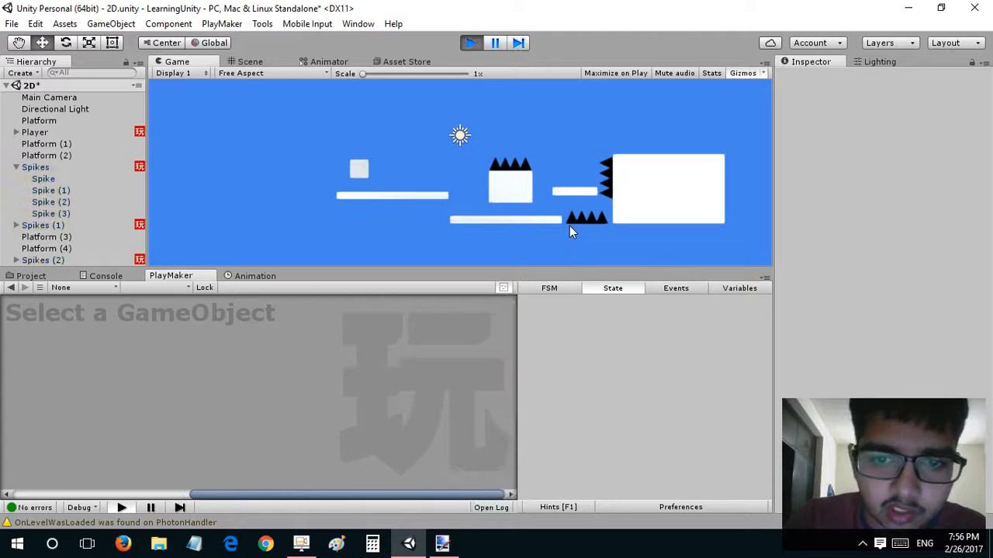
key("d")
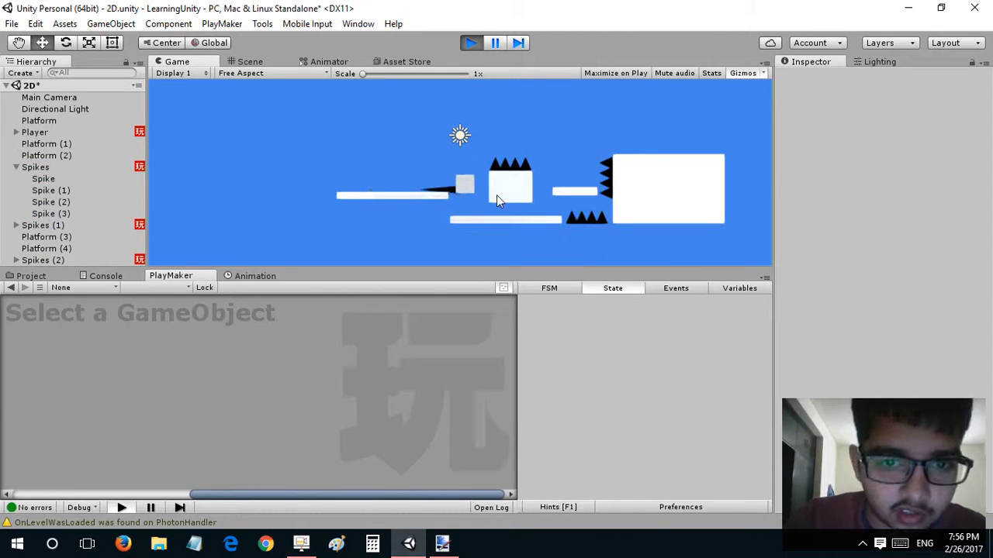
key("d")
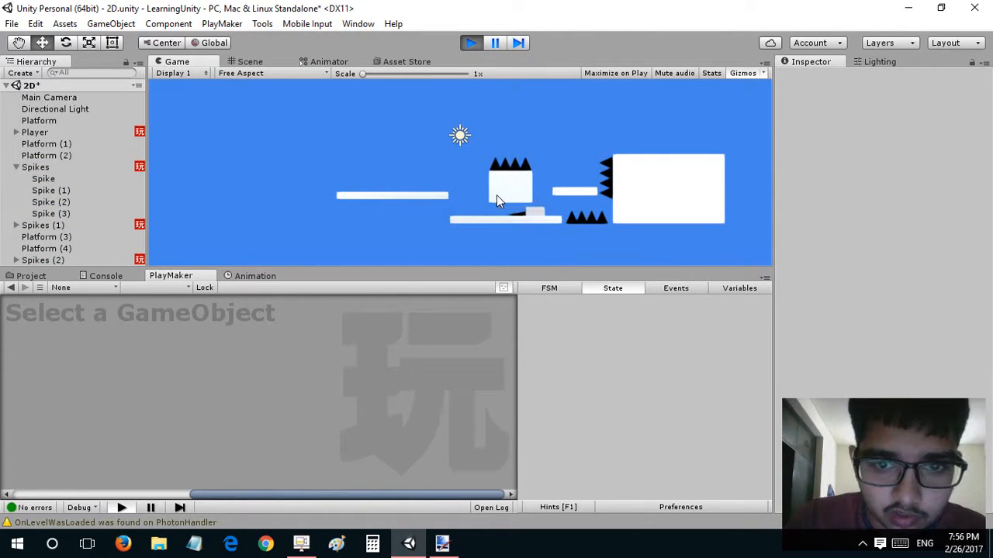
key("a")
key("a")
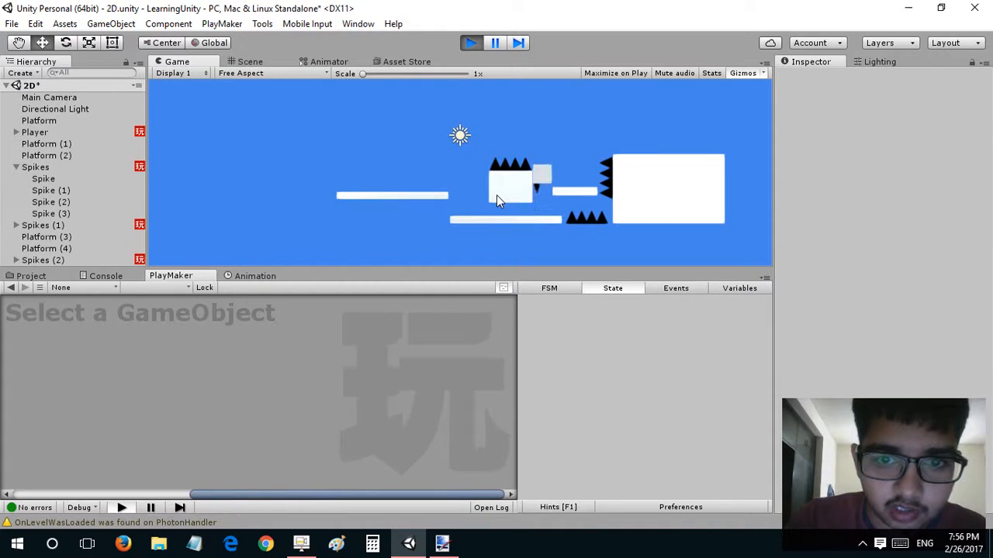
key("space")
key("Right")
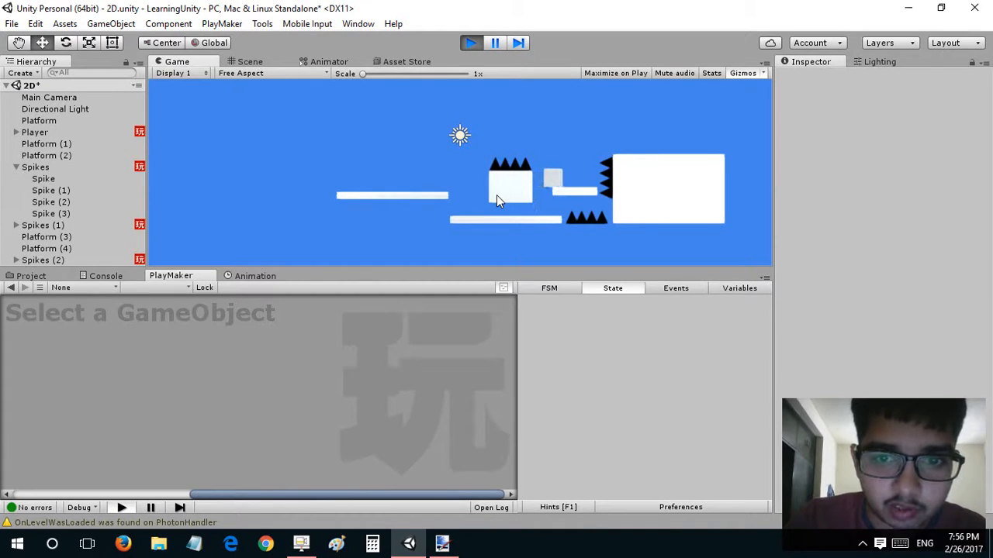
key("space")
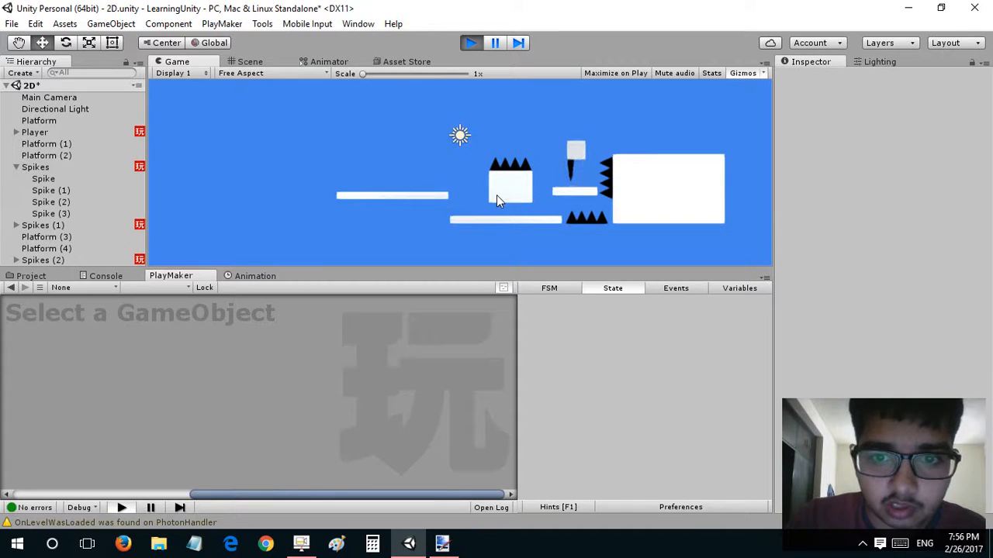
key("space")
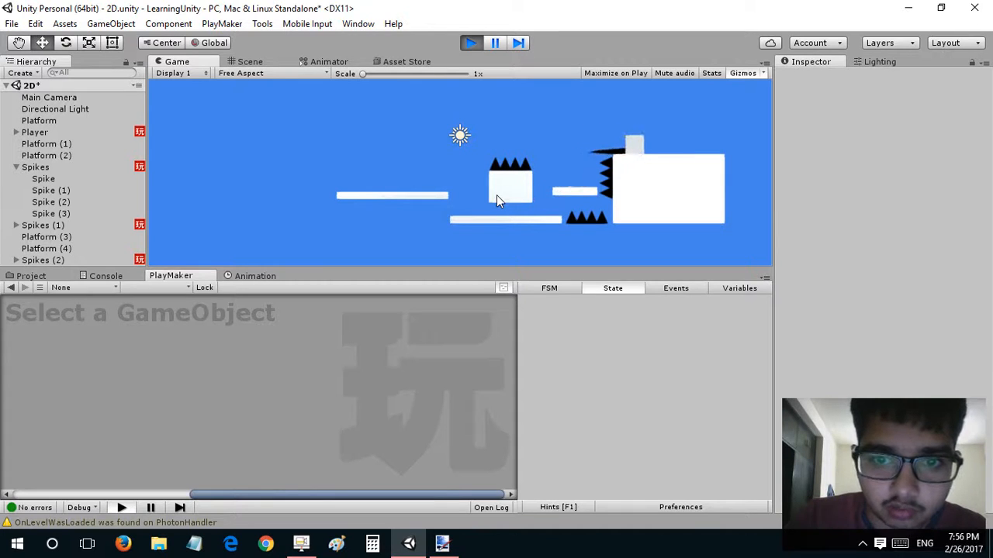
Test jumping the player back and forth between the large block and the small platform beside the side spikes.
key("Left")
key("space")
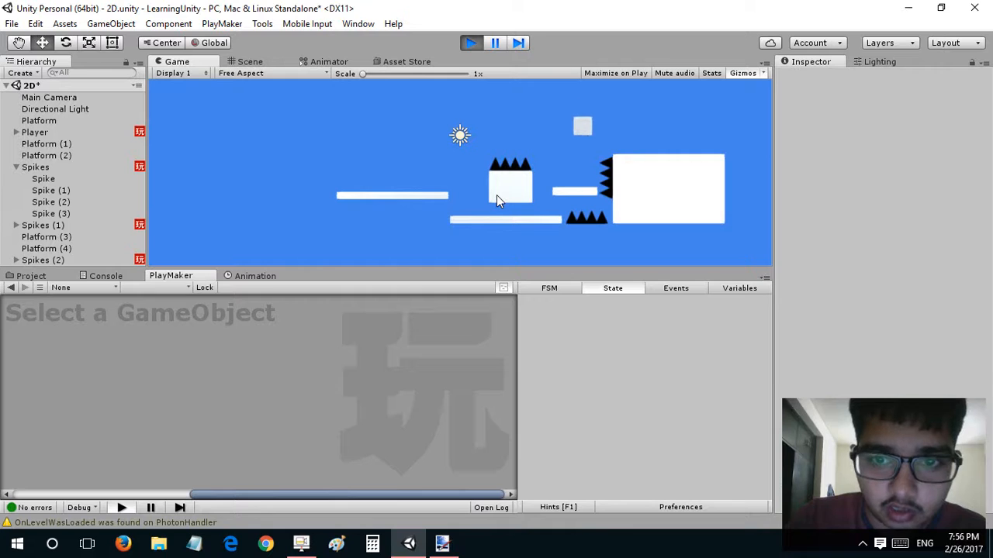
key("space")
key("Right")
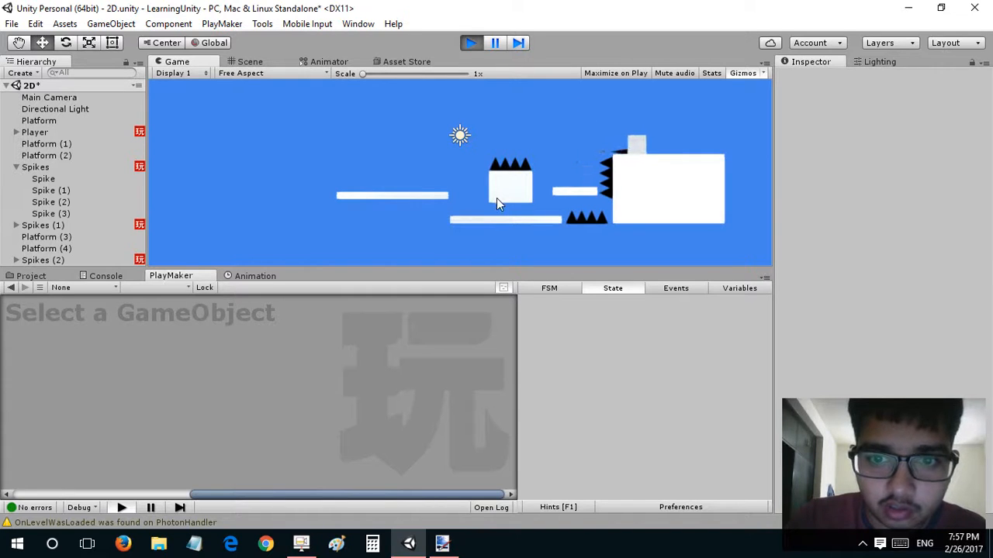
key("Left")
key("space")
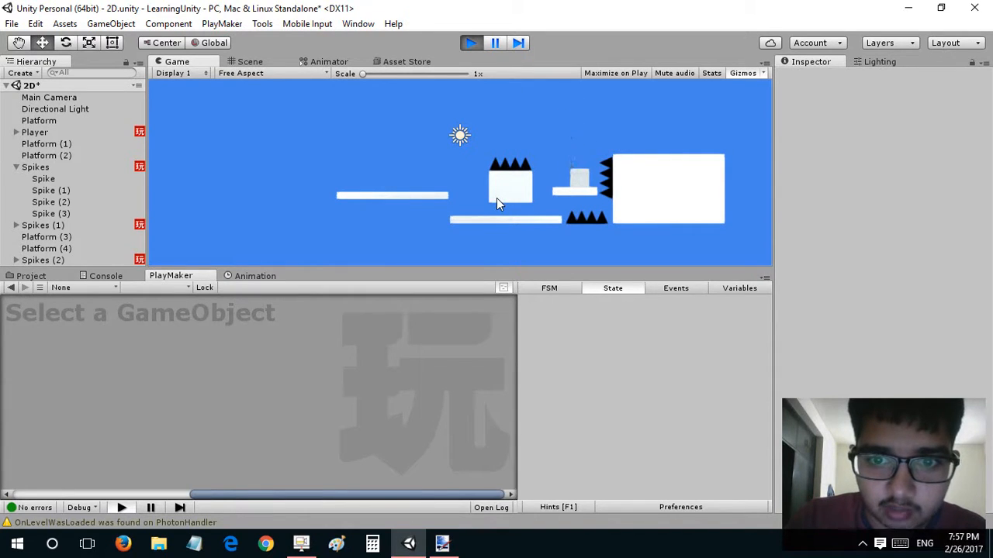
key("space")
key("Right")
Take the player under the spiked block to the small platform and try to jump over the side spikes onto the large block.
key("Right")
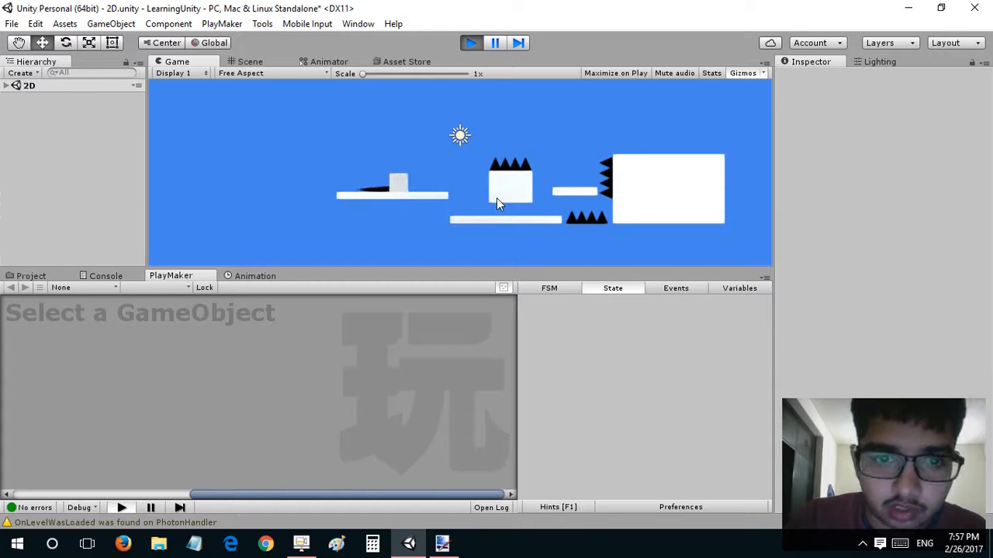
key("Right")
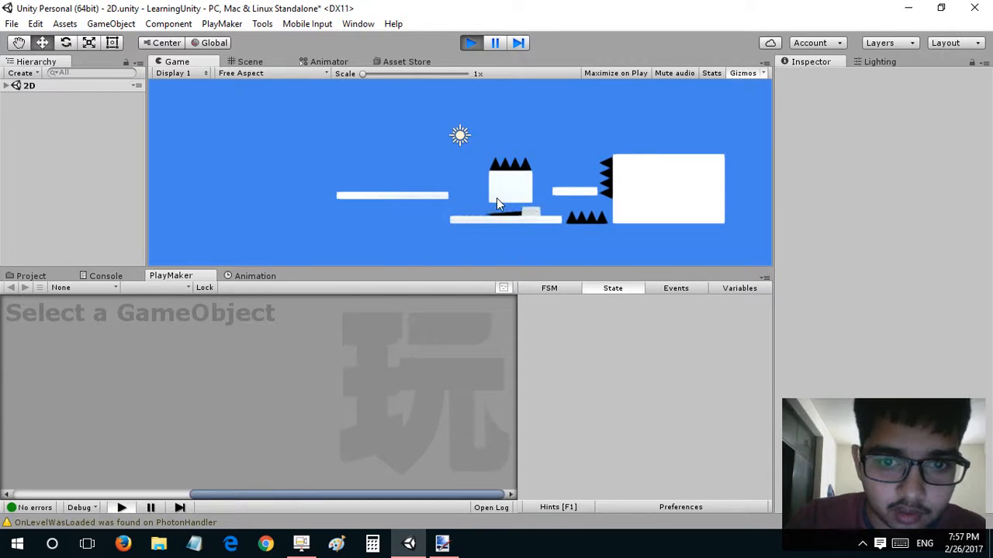
key("space")
key("space")
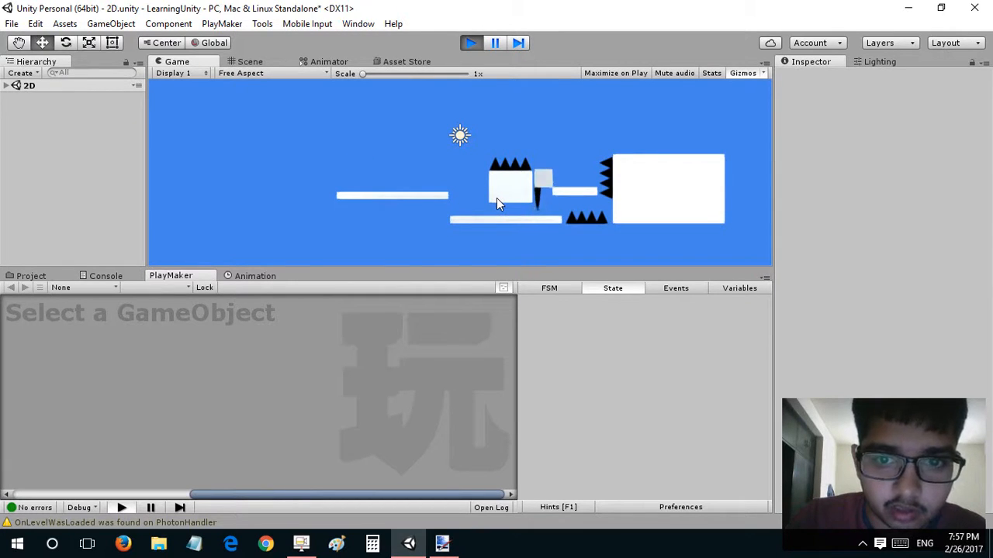
key("Right")
key("space")
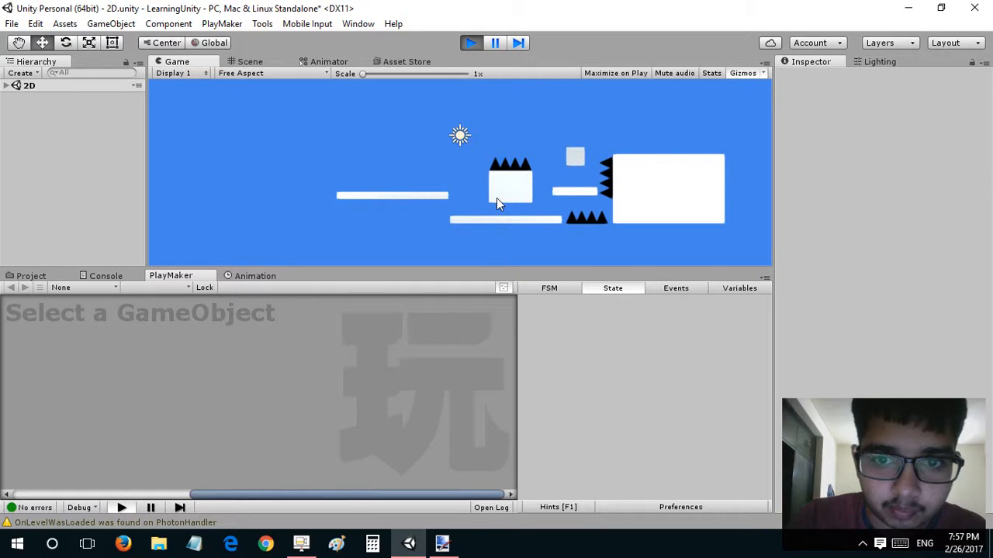
key("space")
key("Right")
key("Right")
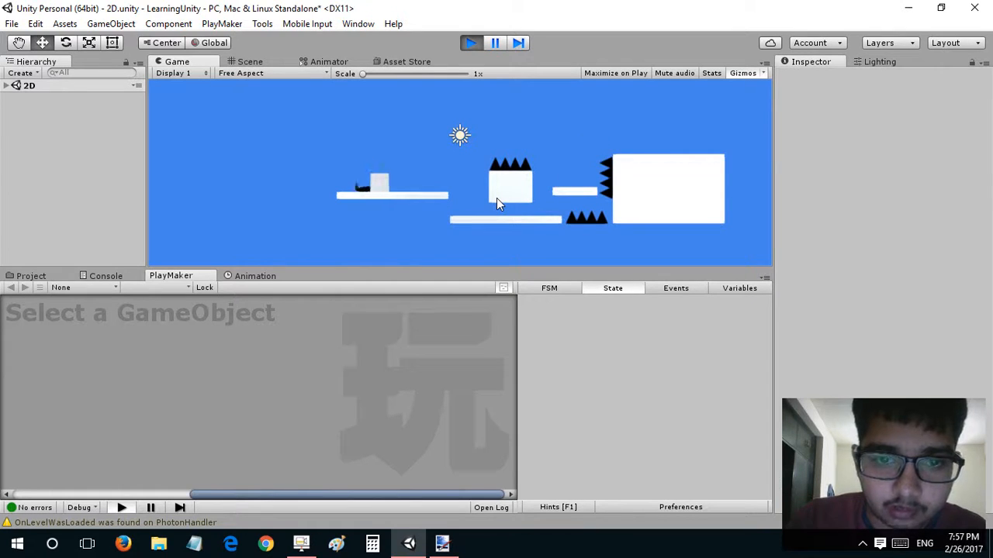
Replay the route from the starting platform and test the jump from the small platform past the side spikes again.
key("Right")
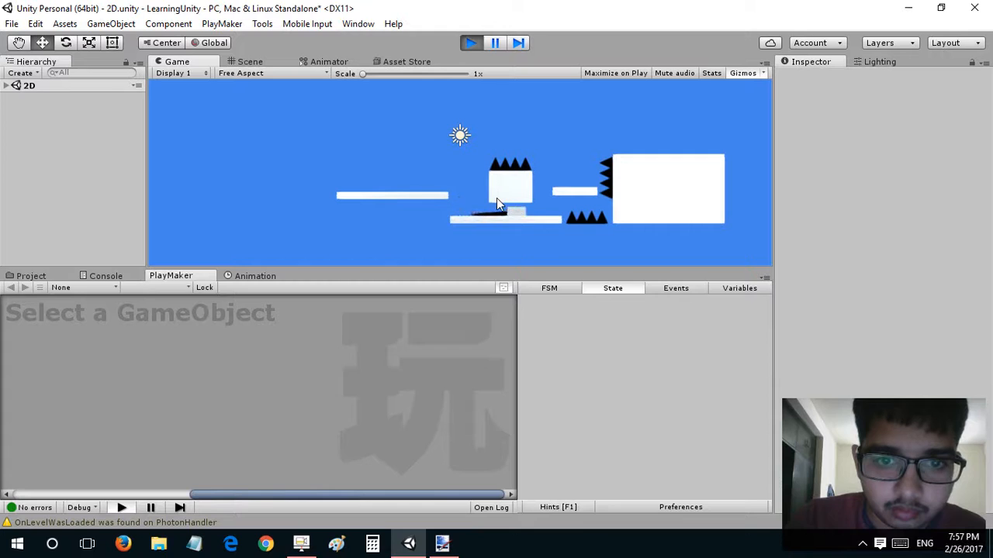
key("space")
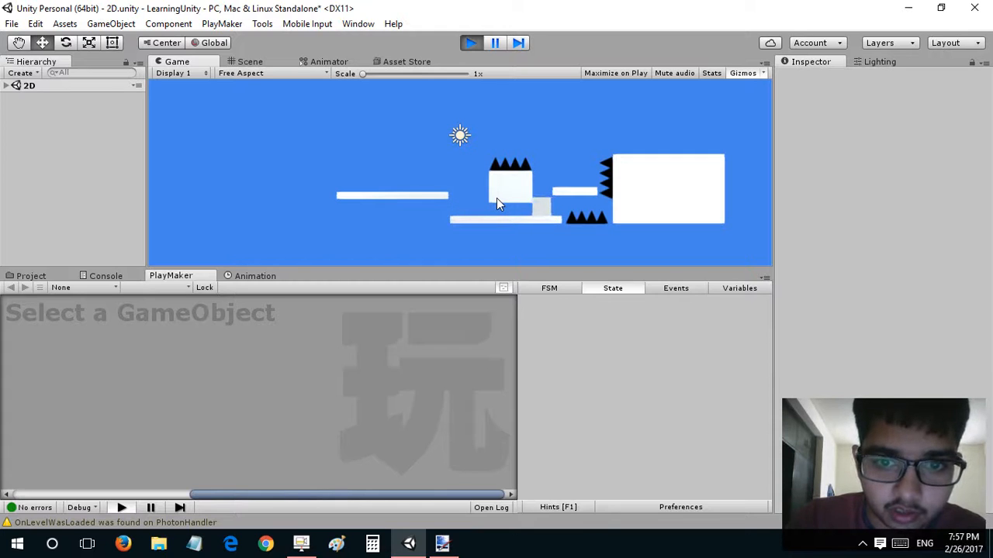
key("space")
key("Right")
key("space")
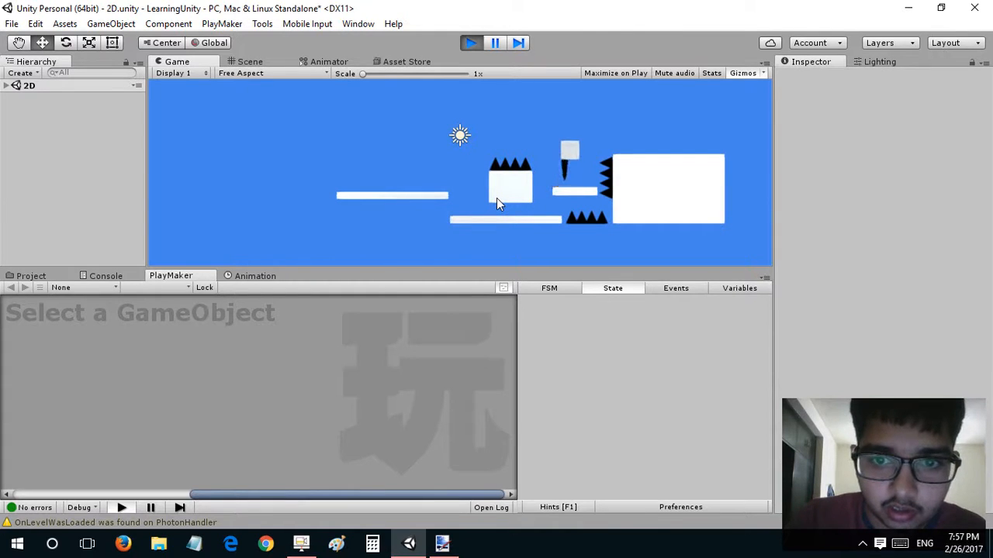
key("Left")
key("Right")
key("space")
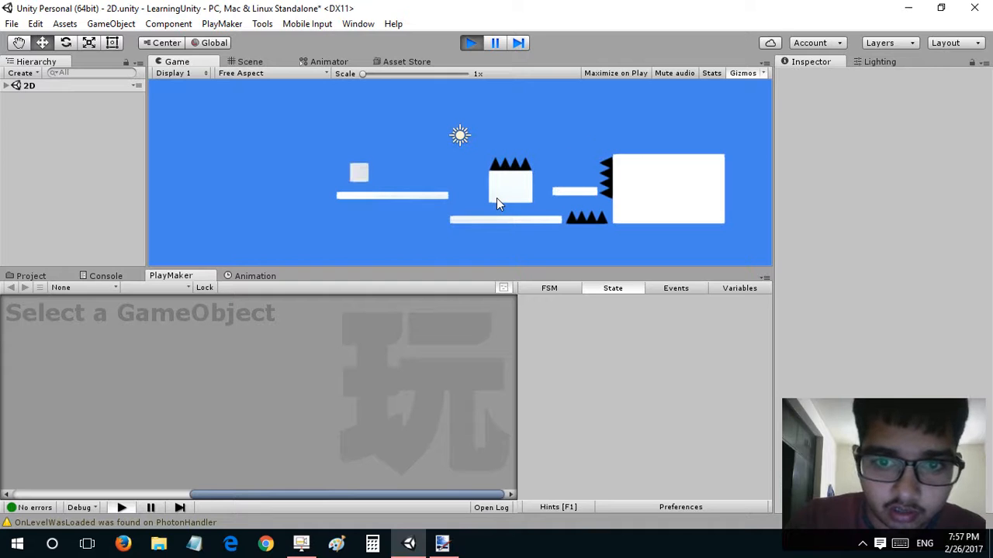
key("Right")
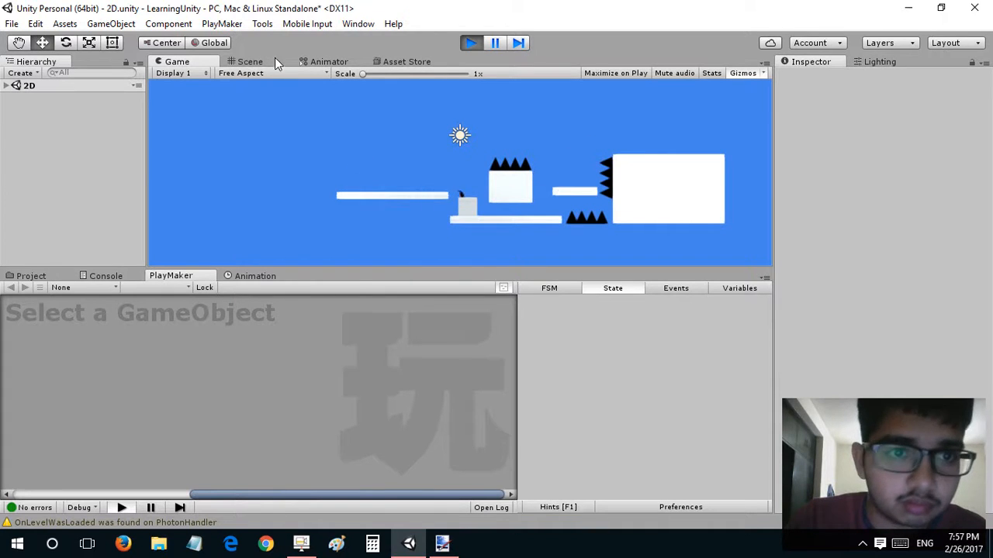
In the Scene view, set the Box Collider's Size Y of the side spikes, Spikes (2), to 3.52 while the game runs.
left_click(268, 62)
left_click(525, 151)
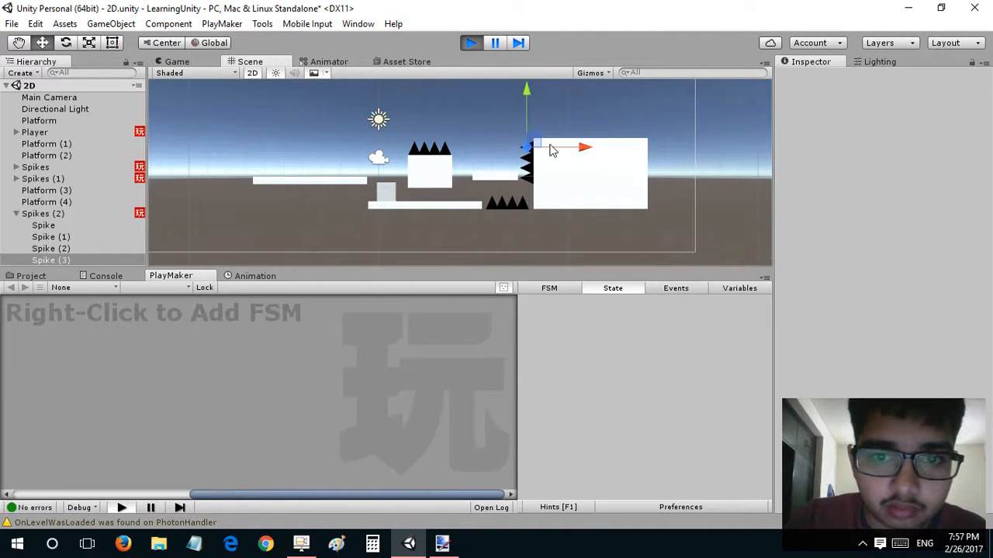
scroll(554, 149, "up", 6)
middle_click_drag(483, 156, 325, 183)
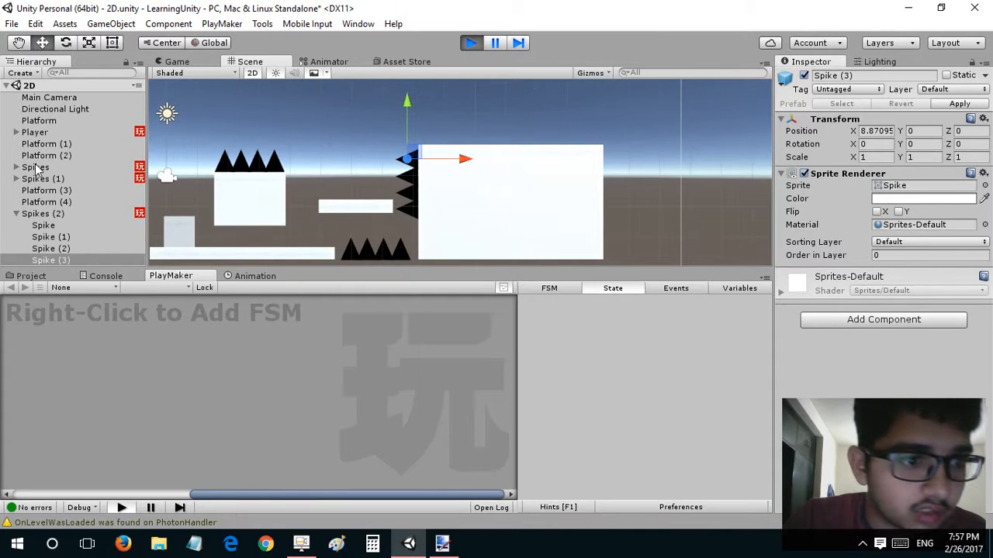
left_click(35, 213)
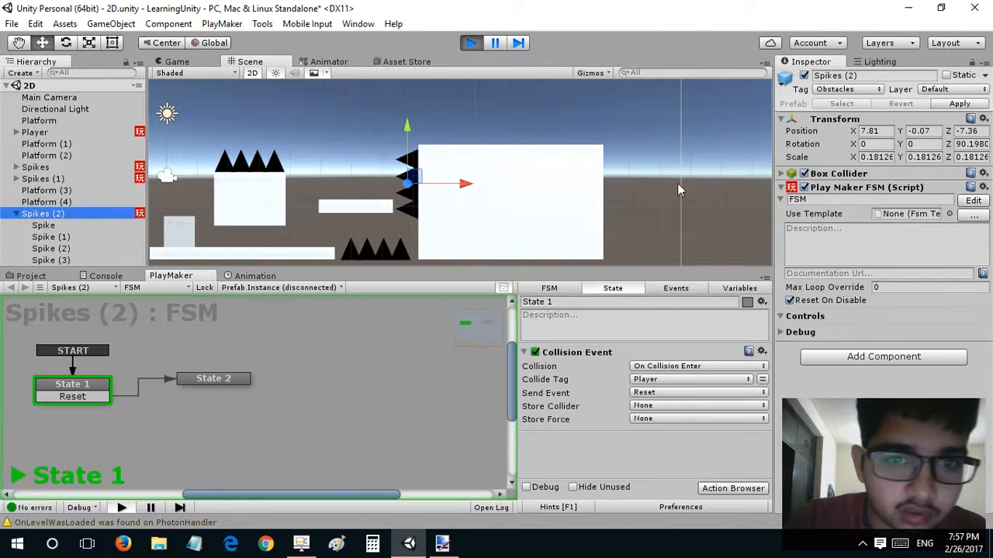
left_click(782, 174)
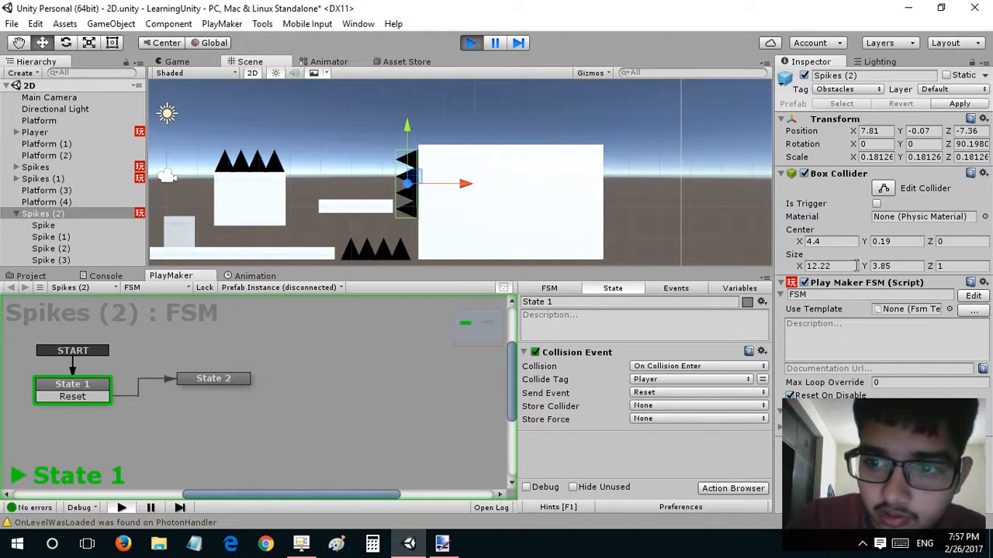
left_click_drag(869, 268, 861, 272)
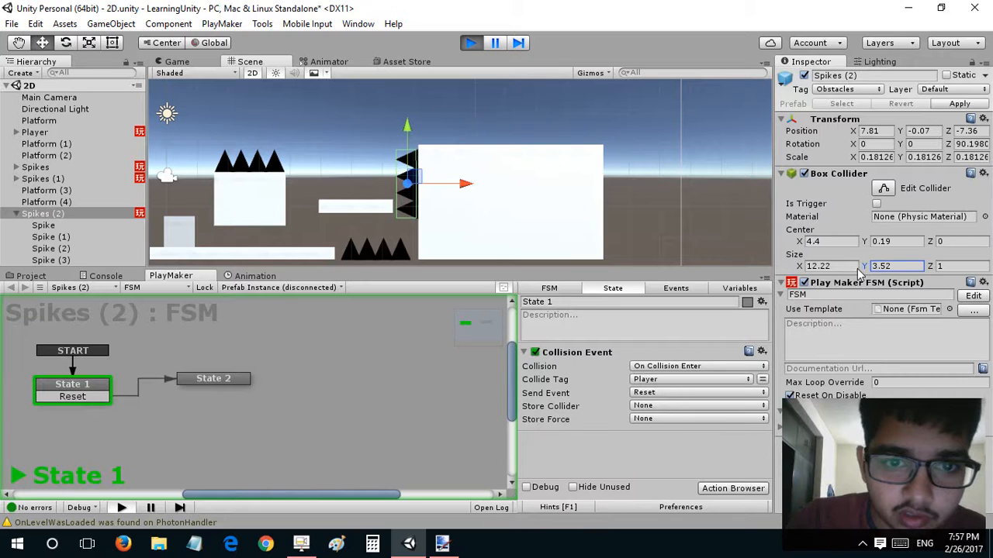
Shift the side spikes' Box Collider down and off the top spike by setting its Center to X 2.79, Y 0.36.
left_click_drag(867, 245, 859, 246)
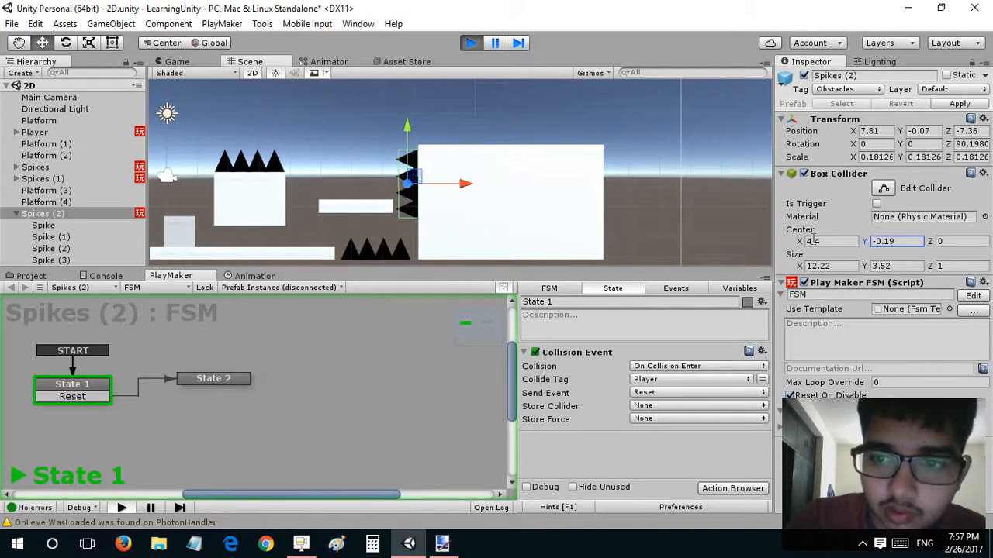
left_click_drag(802, 243, 796, 244)
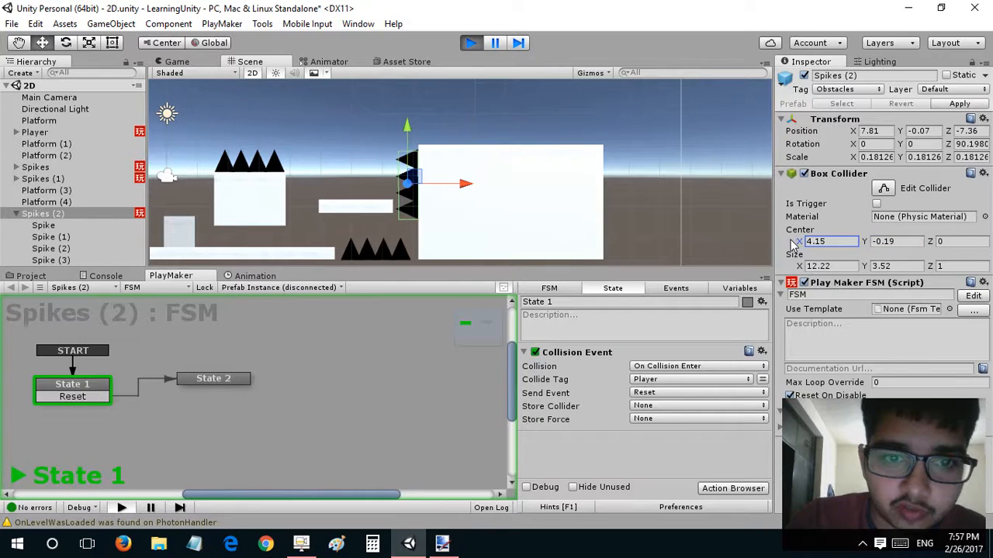
left_click_drag(864, 242, 877, 247)
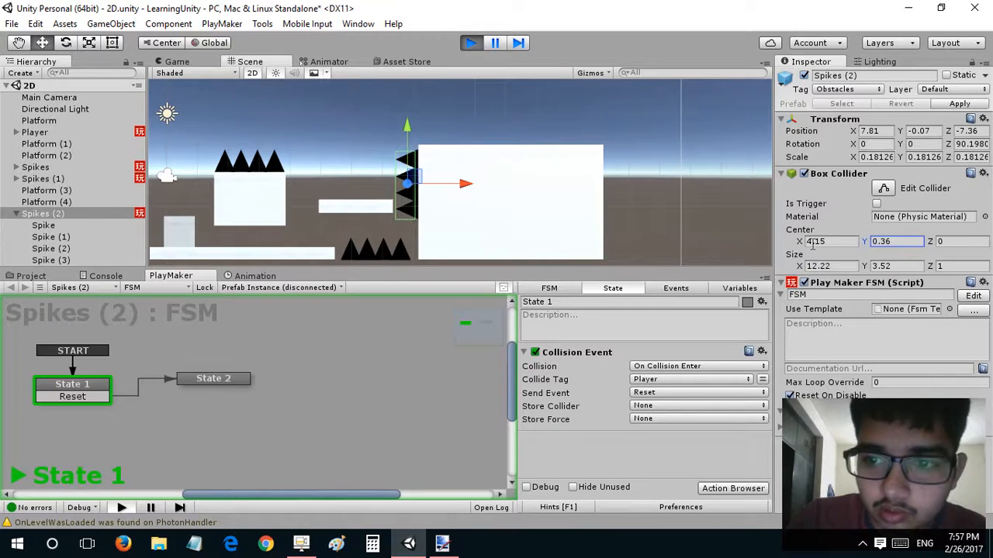
left_click_drag(803, 244, 780, 247)
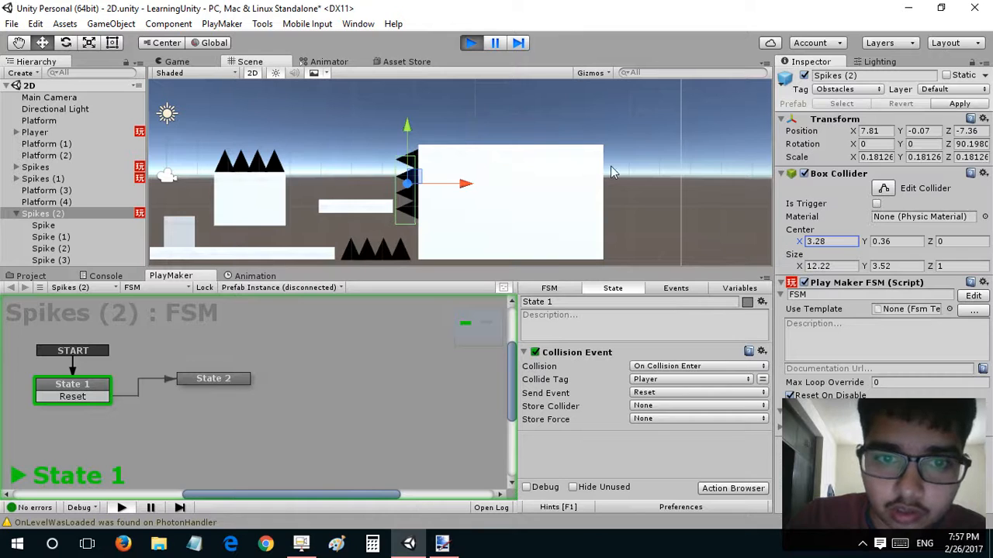
left_click_drag(799, 242, 793, 245)
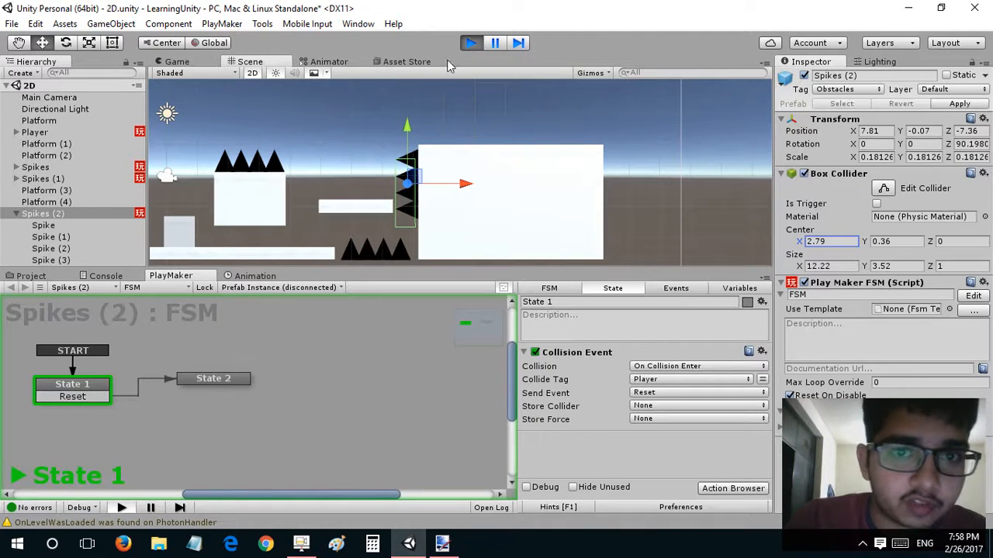
Copy the adjusted Box Collider, stop the game and paste its component values onto Spikes (2) to keep the play-mode changes.
right_click(822, 183)
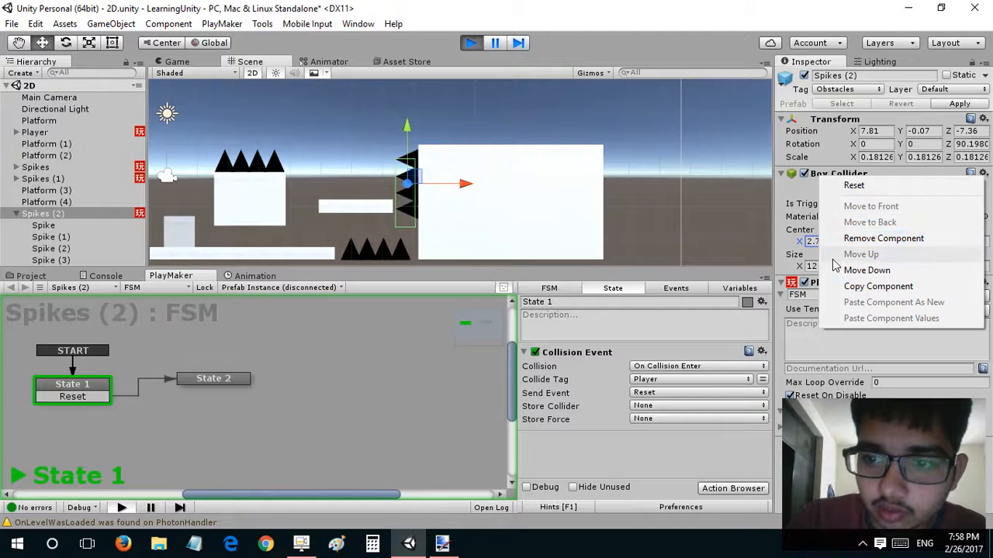
left_click(846, 285)
left_click(471, 43)
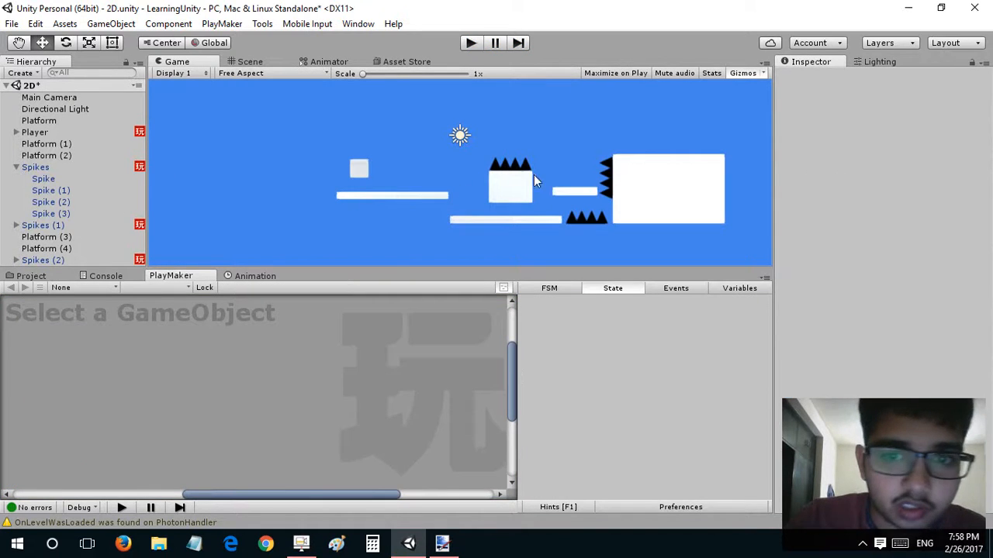
left_click(250, 61)
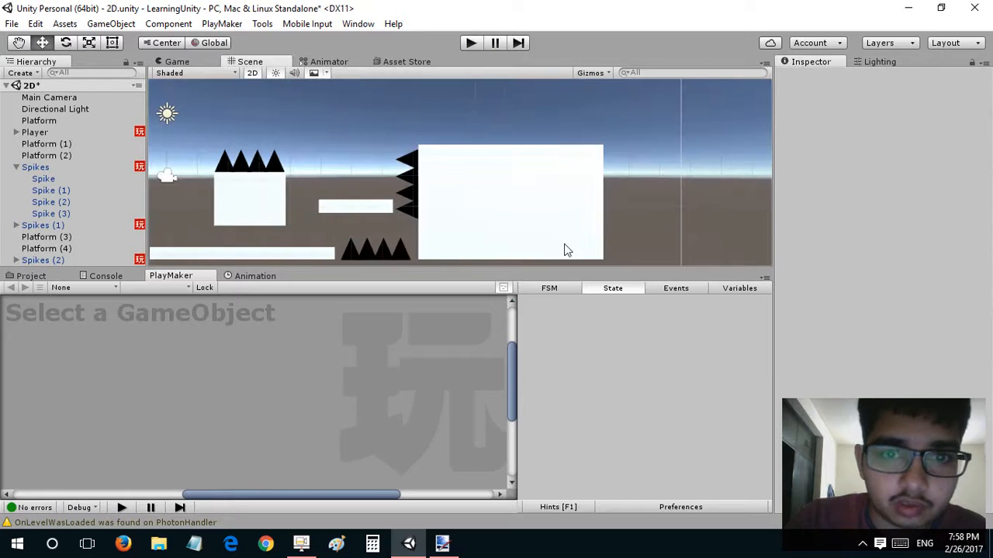
left_click(405, 170)
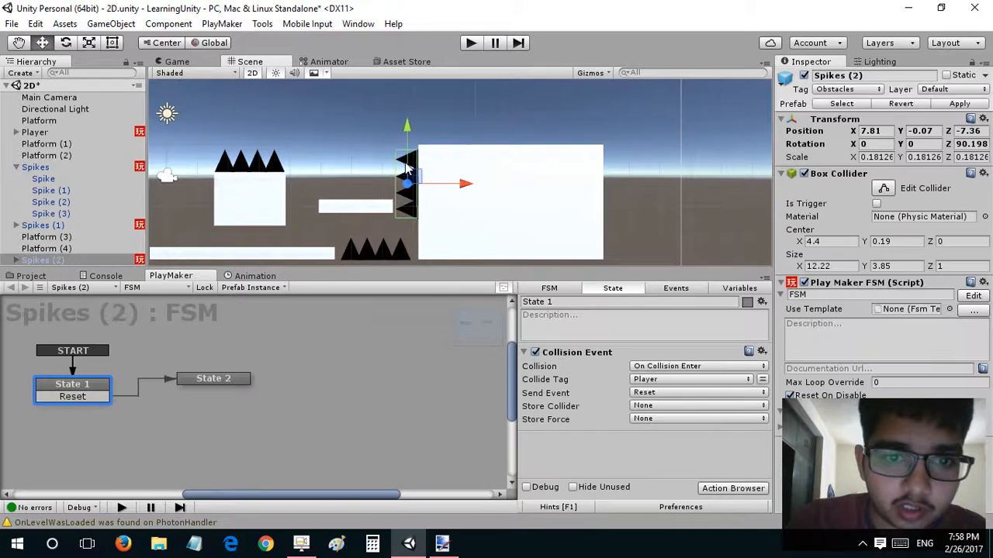
right_click(830, 175)
left_click(853, 332)
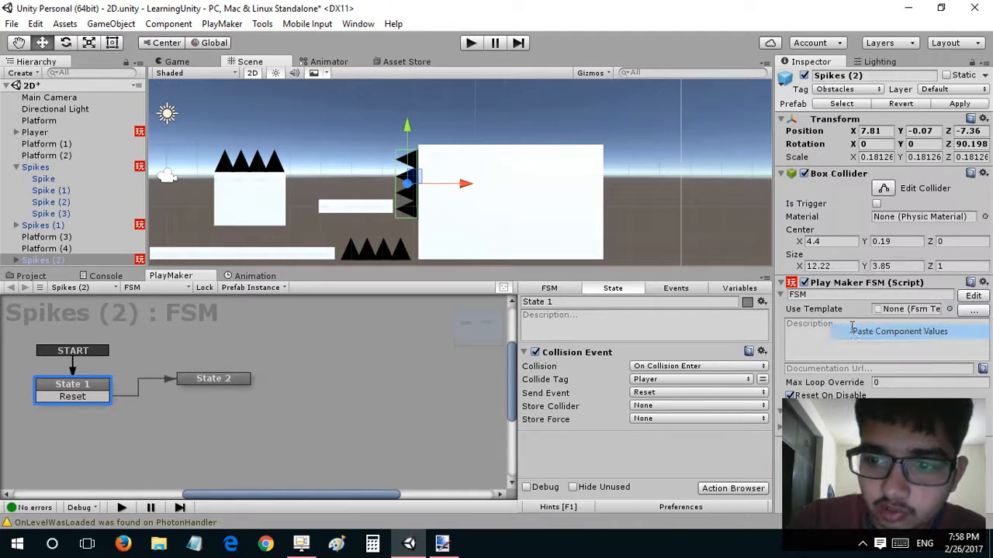
Run the game, select the Player object for inspection and take the player via the small platform onto the large block.
left_click(471, 43)
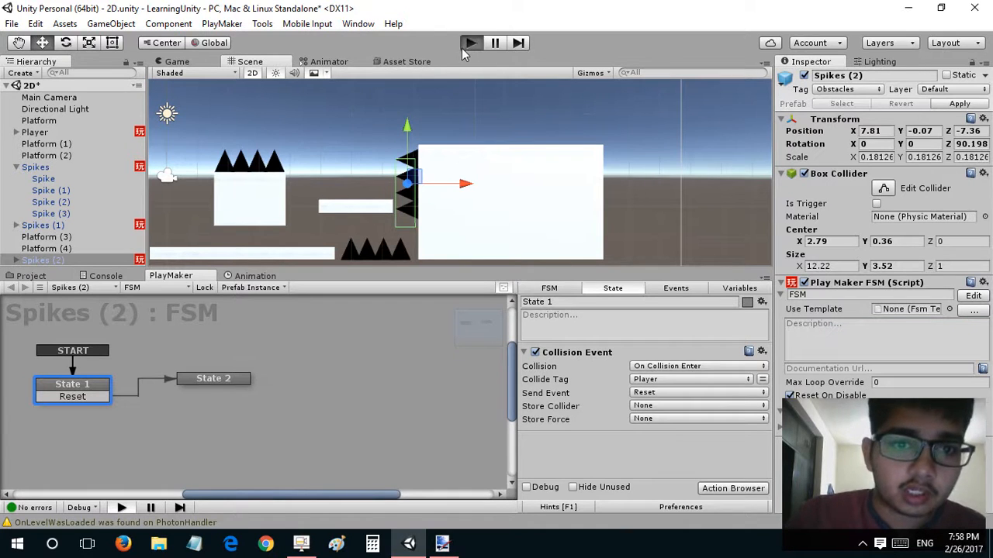
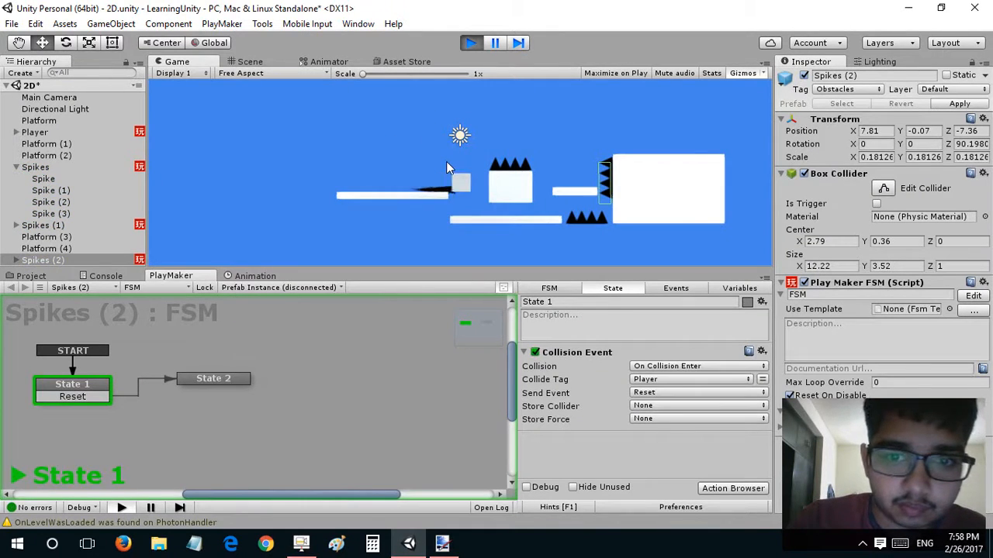
left_click(38, 120)
left_click(35, 132)
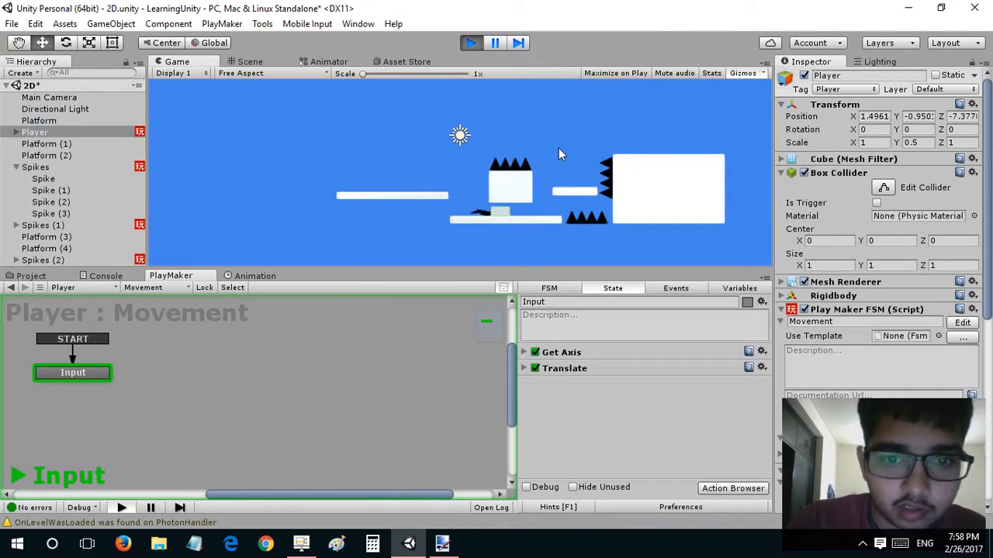
key("Right")
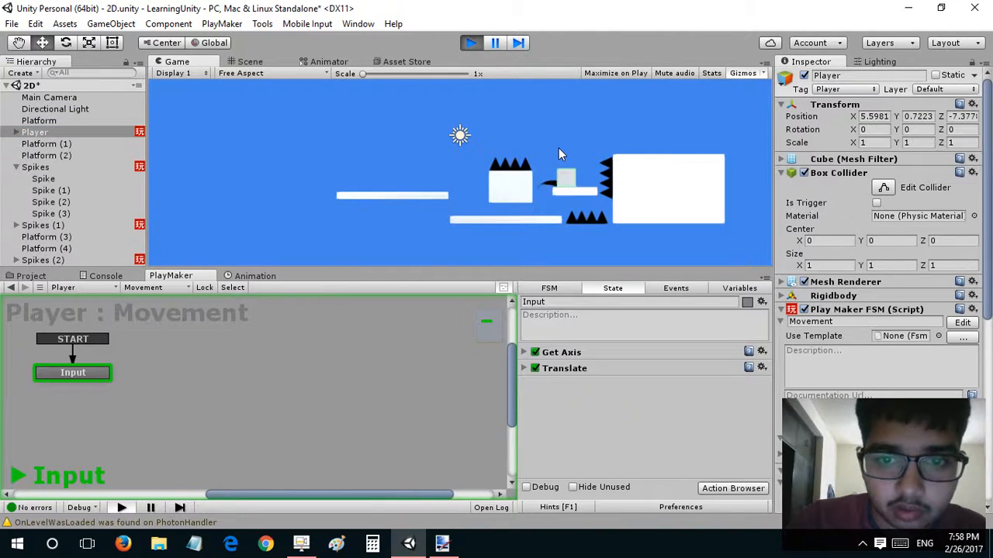
key("Right")
key("Up")
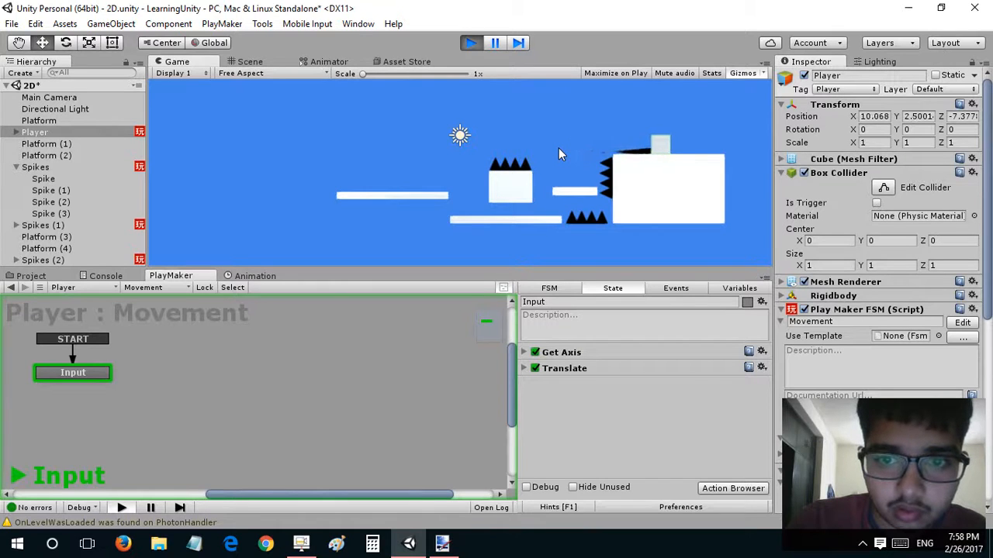
key("Right")
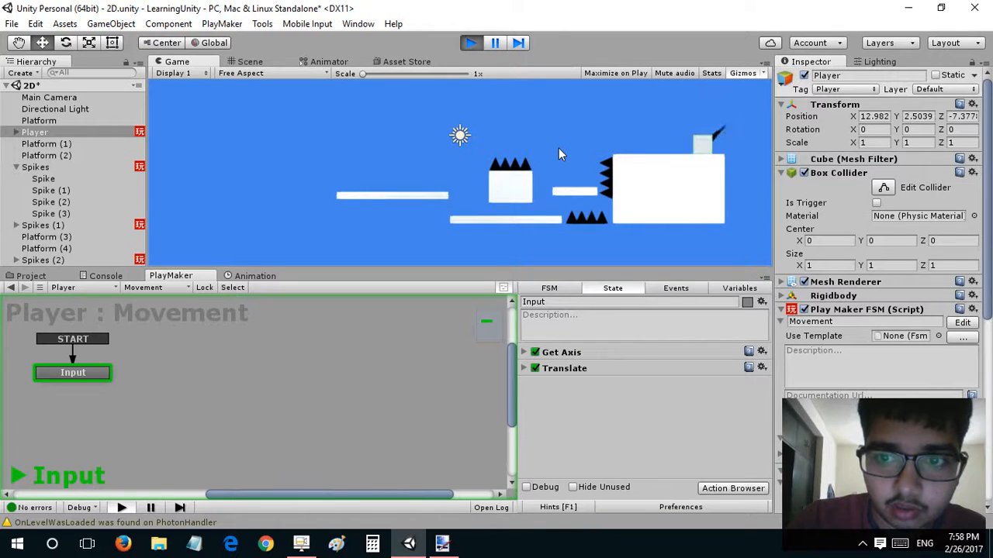
Test jumping the player off the large block and back over the side spikes, and show the game's statistics overlay.
key("Left")
key("Up")
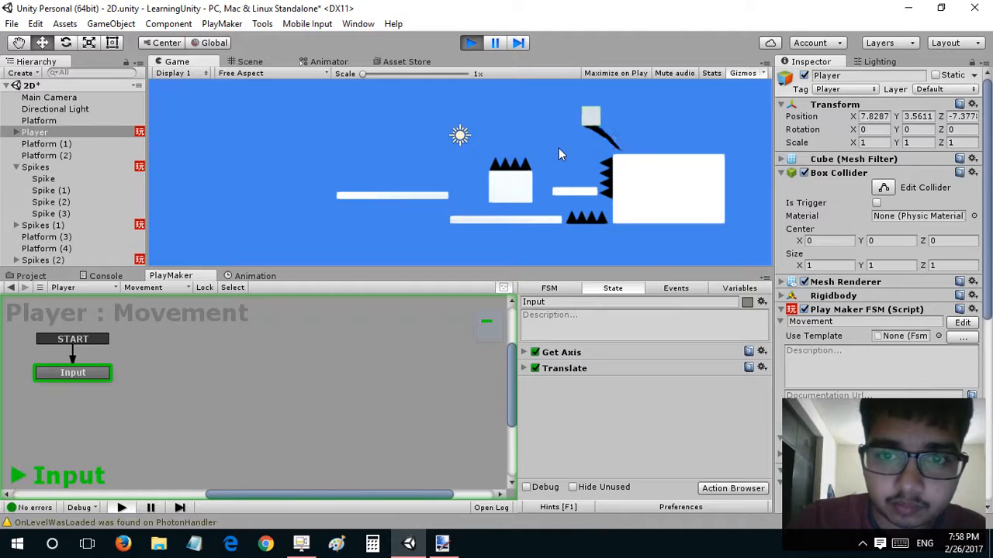
key("Left")
key("Right")
key("space")
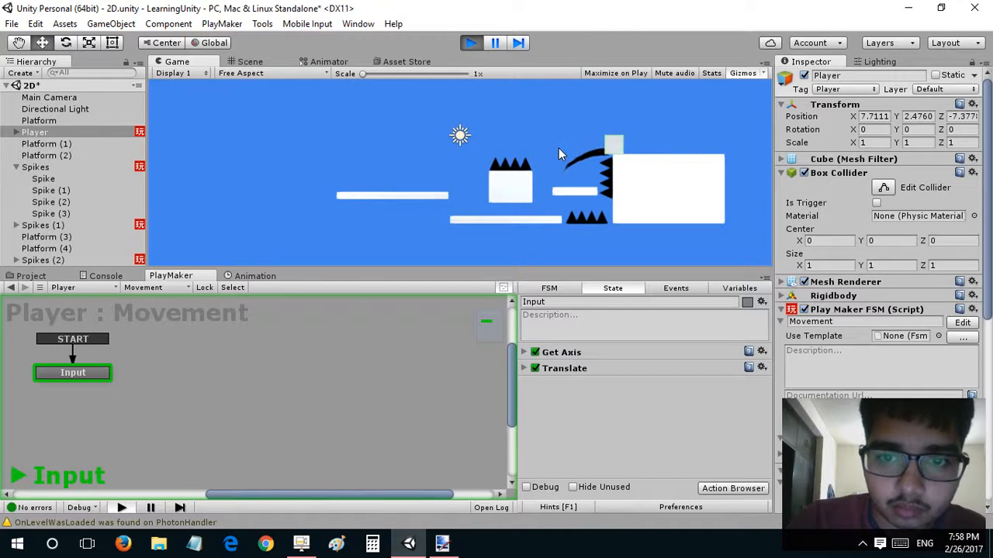
key("Right")
key("Left")
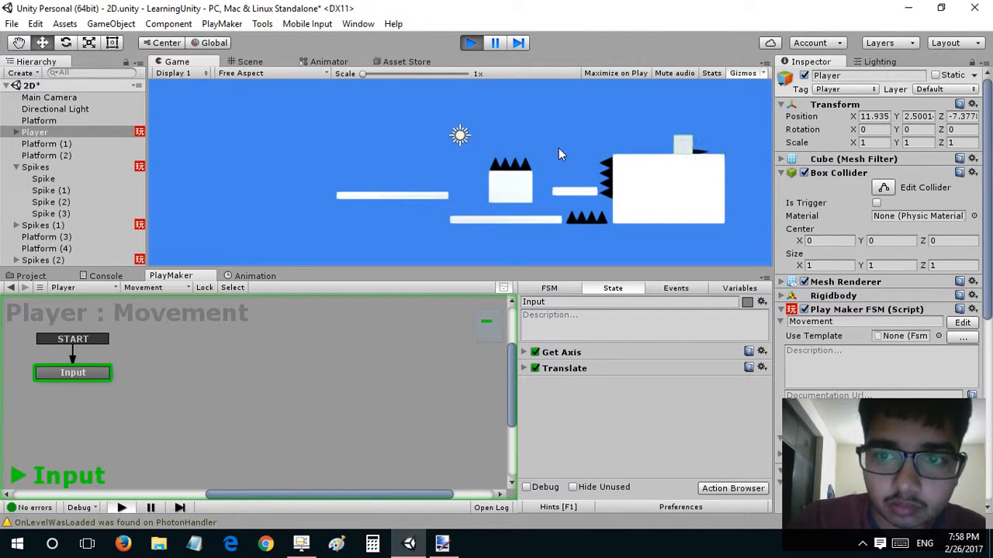
key("Left")
left_click(712, 73)
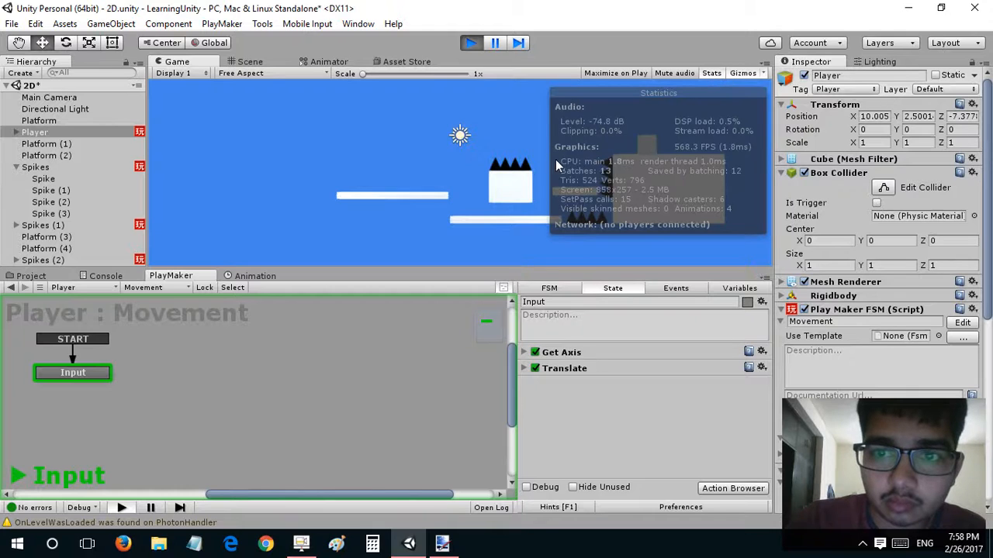
Jump the player off the large block back to the small platform, hide the statistics overlay and test contact with the side spikes.
key("Left")
key("space")
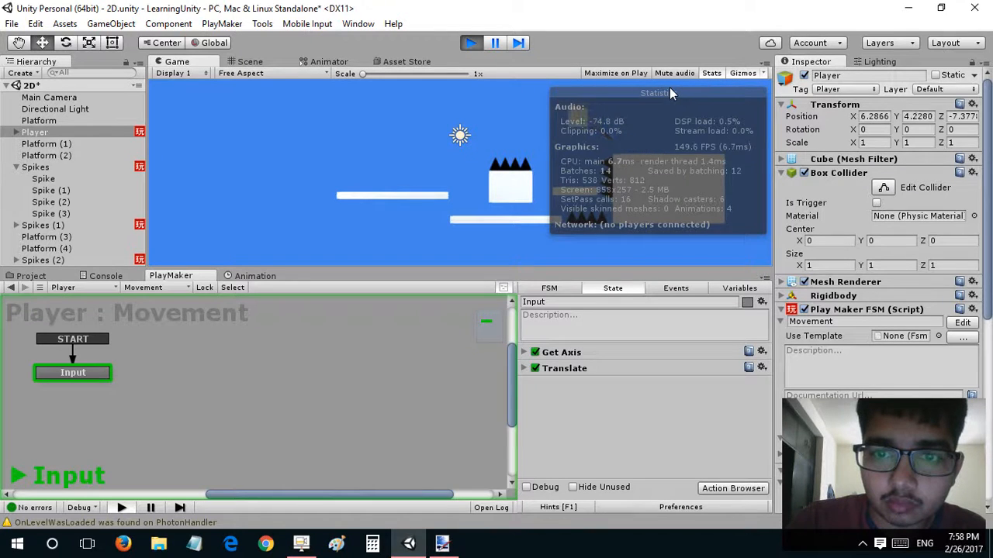
left_click(710, 73)
key("space")
key("Right")
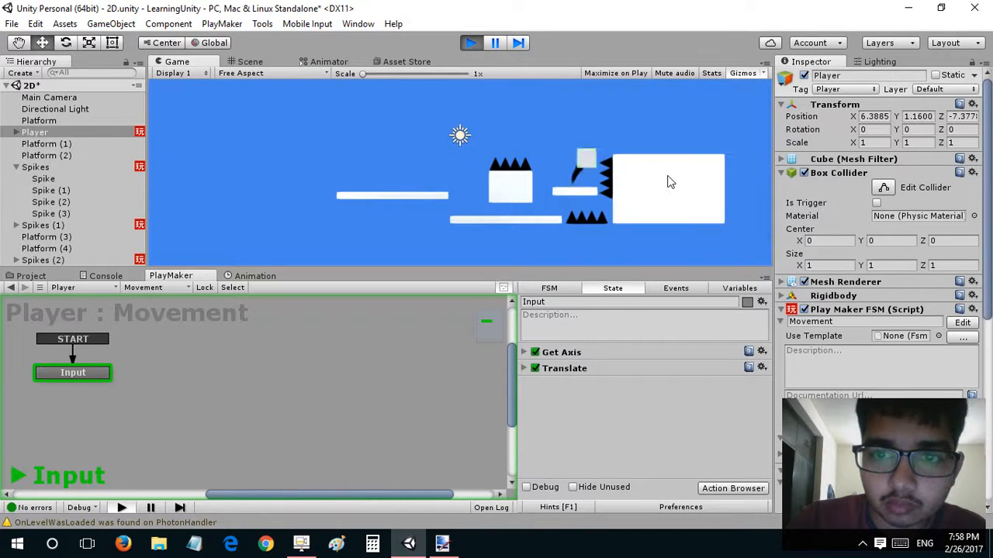
key("Right")
key("space")
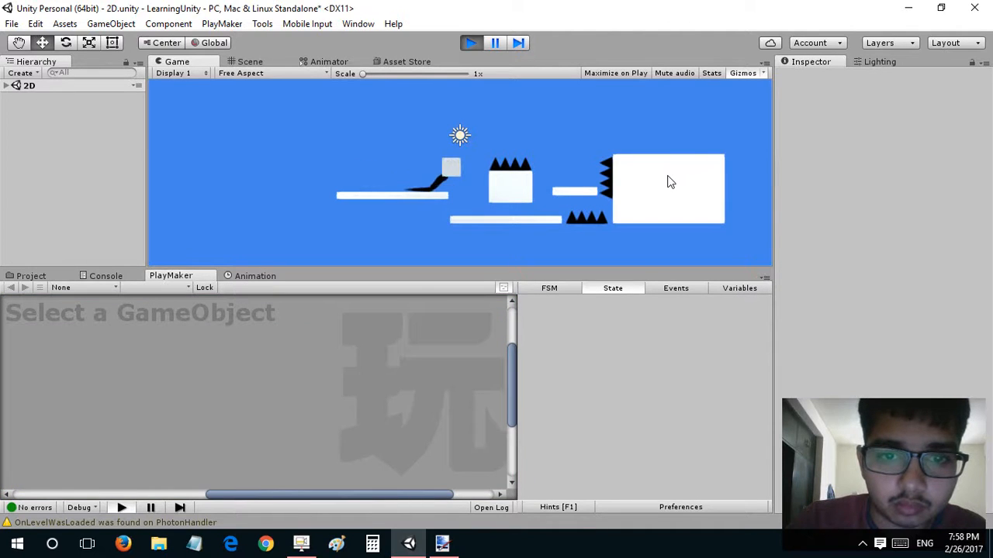
Take the player from the starting platform to the lower platform and crouch it under the spiked block to the far side.
key("Right")
key("space")
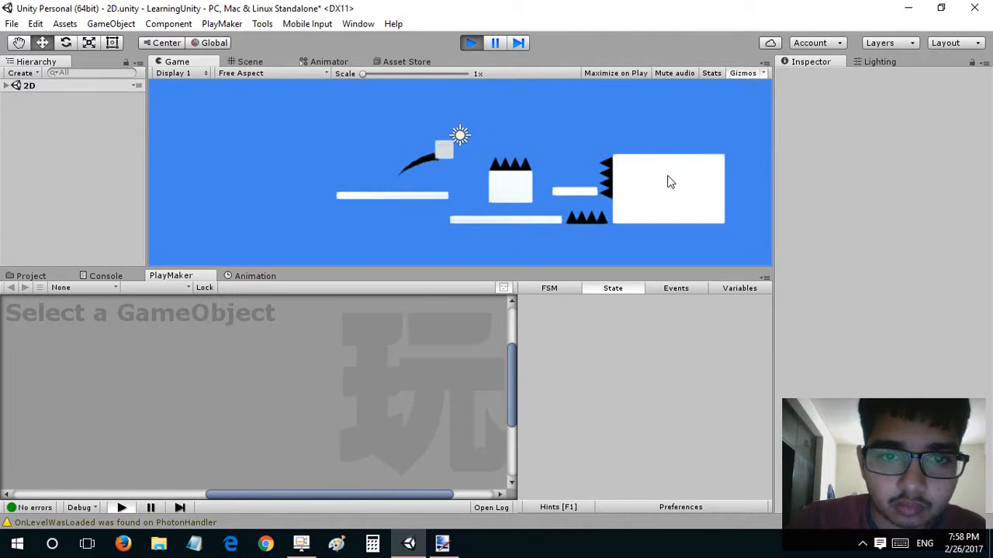
key("Down")
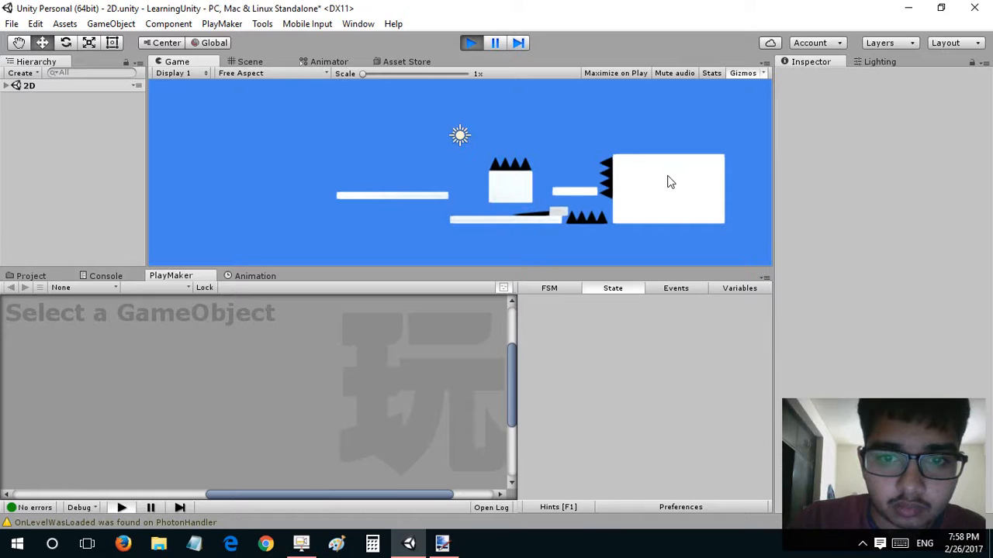
key("Right")
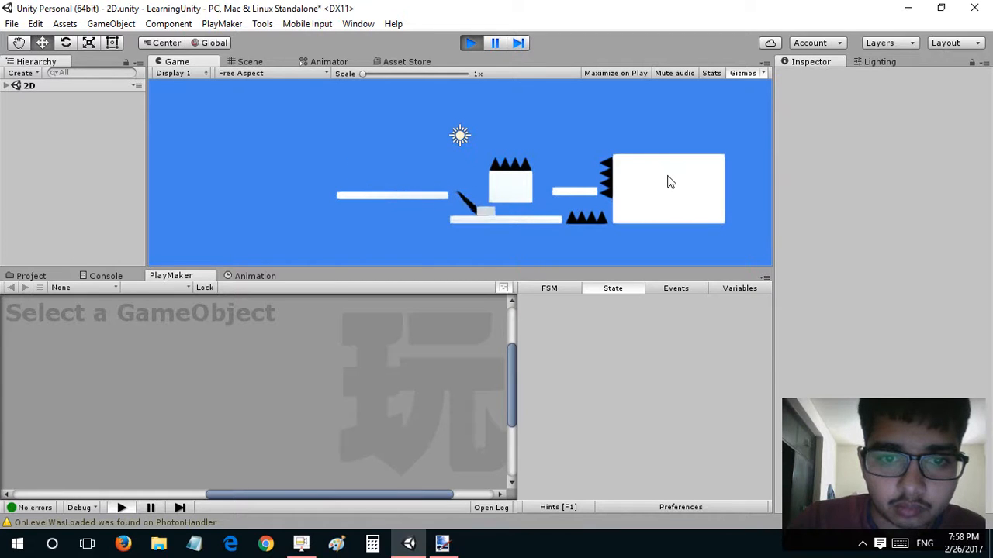
key("Left")
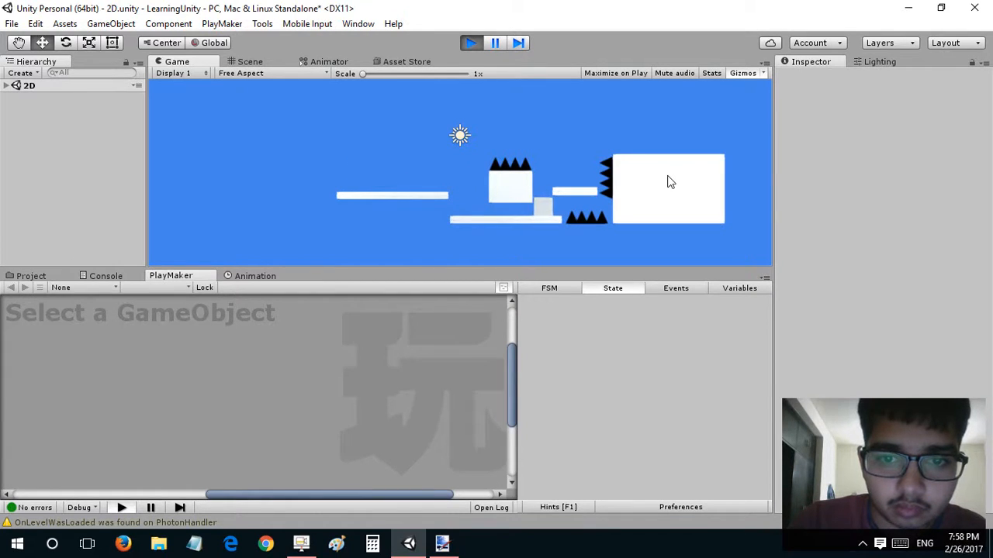
Jump the player from the lower platform onto the small platform and over the side spikes onto the large block.
key("space")
key("Right")
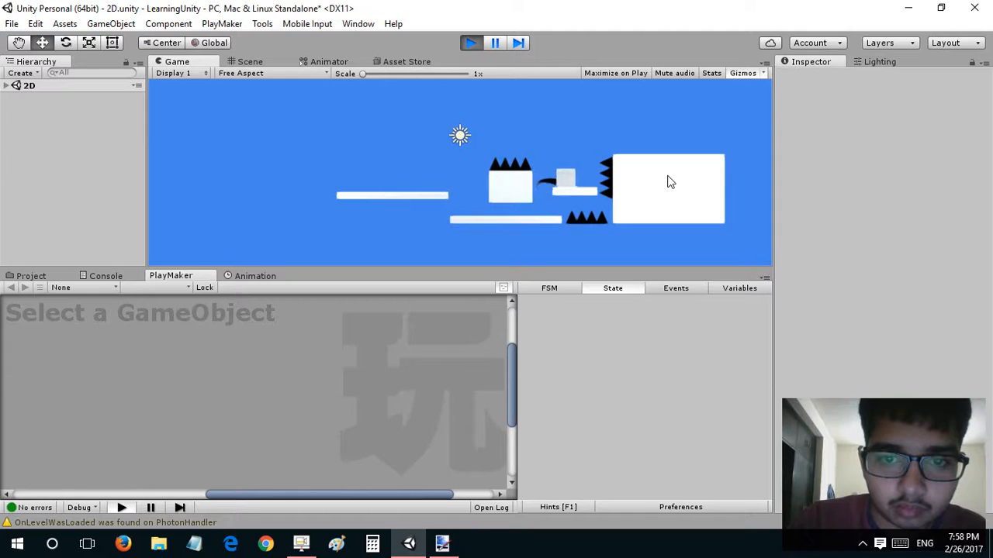
key("space")
key("Right")
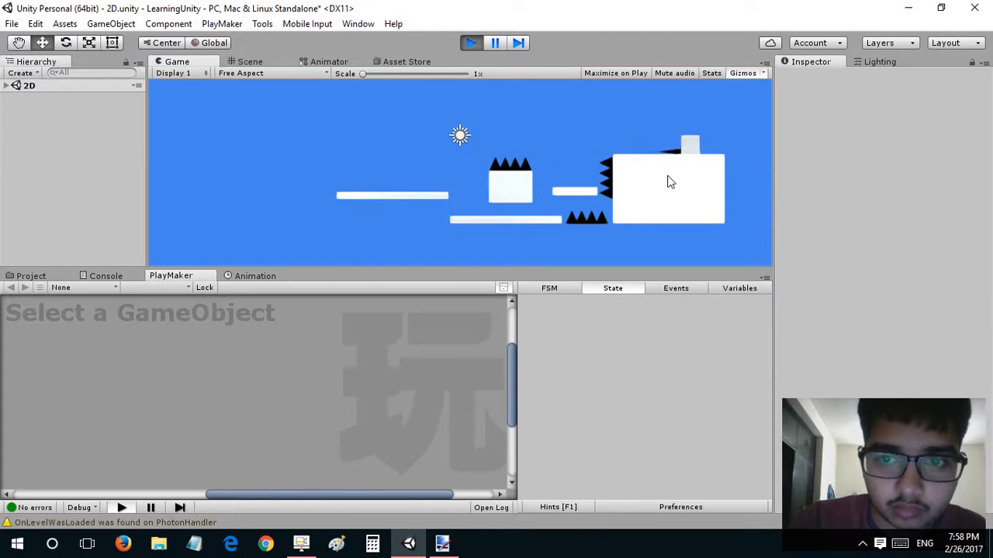
Bring the player back from the large block under the spiked block to the starting platform, and stop the game.
key("Left")
key("space")
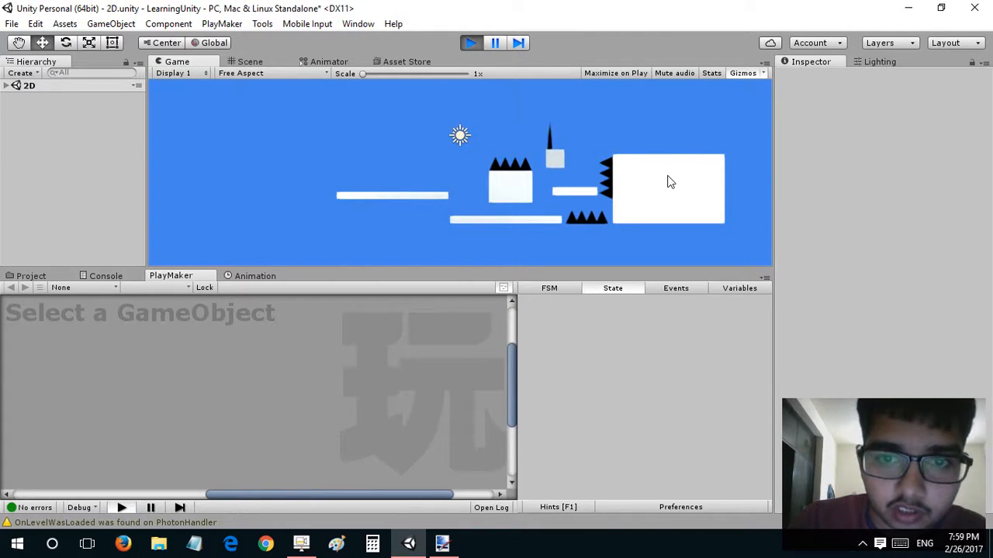
key("Left")
key("Left")
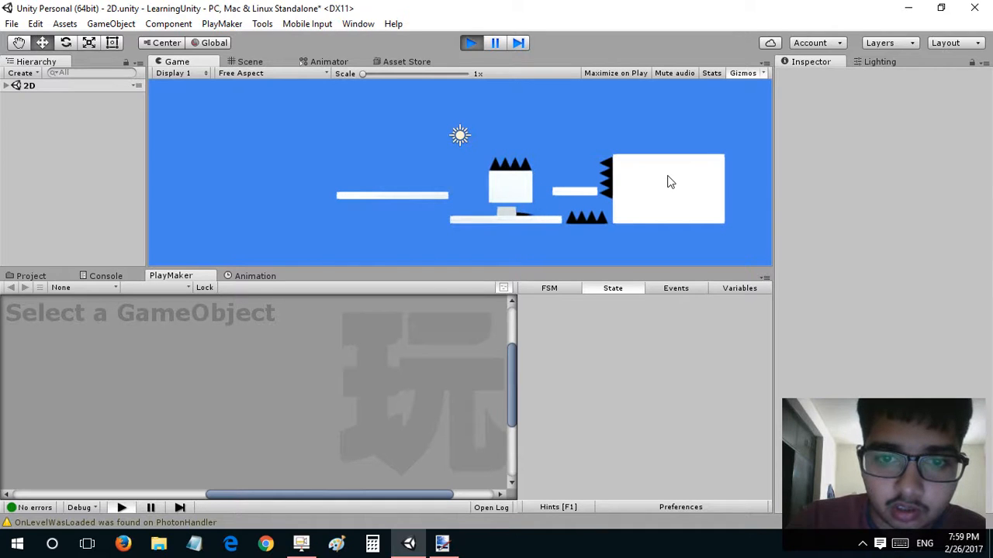
key("space")
key("Left")
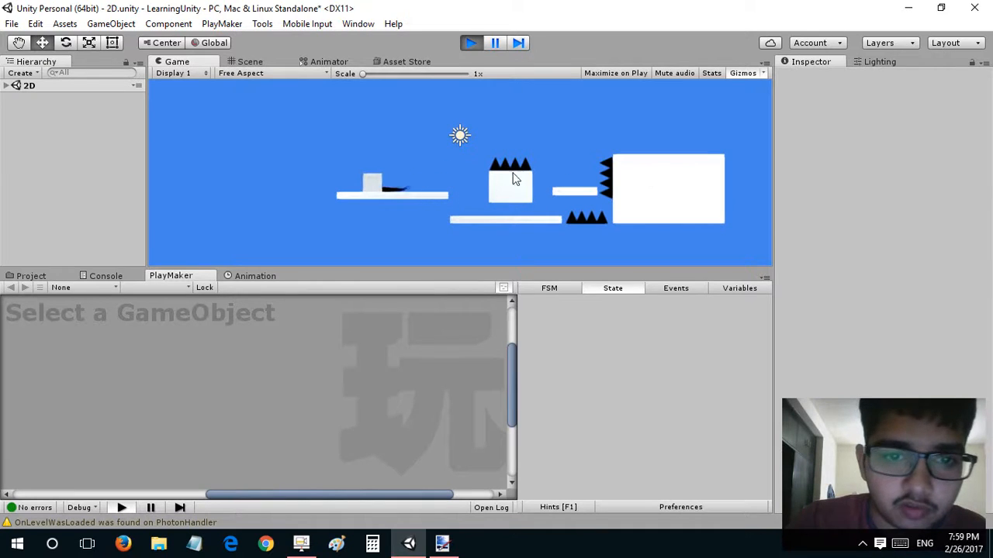
key("Right")
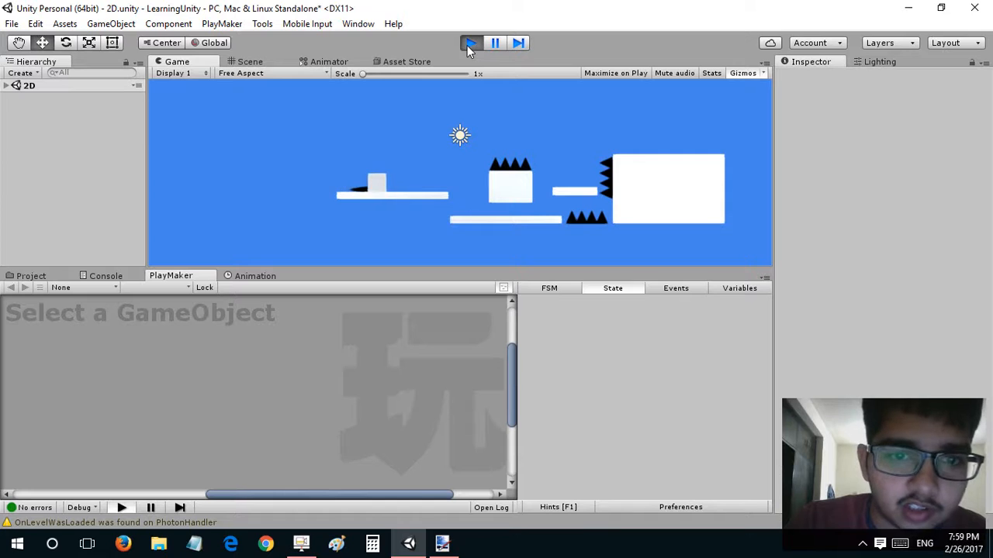
left_click(469, 44)
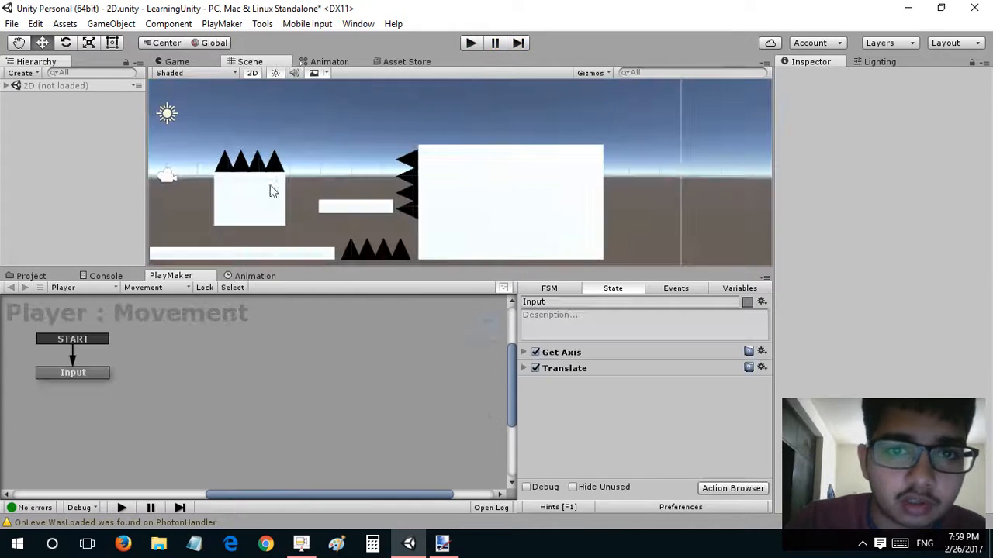
middle_click_drag(433, 153, 417, 129)
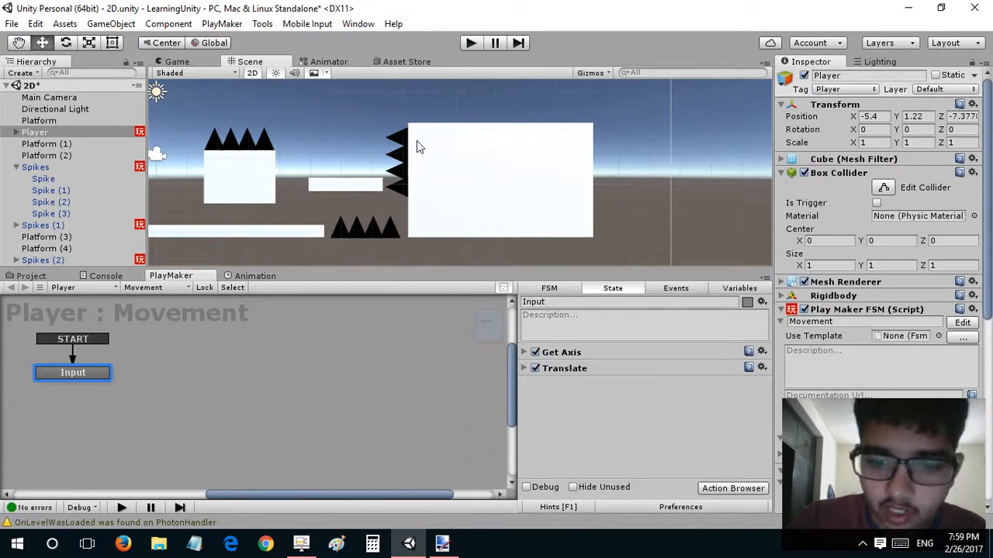
left_click(863, 543)
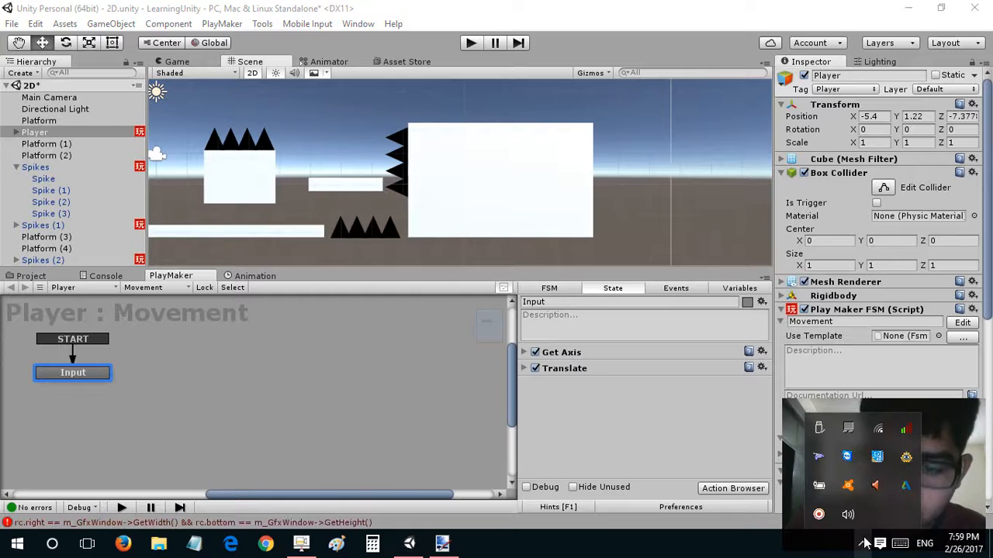
left_click(394, 463)
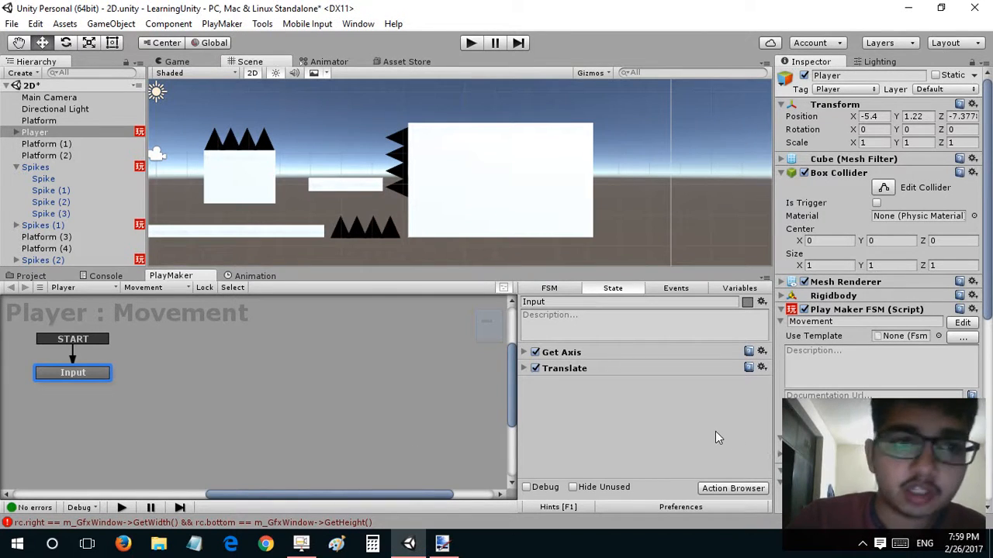
Run the game and detach the Game view into its own maximized window.
left_click(177, 61)
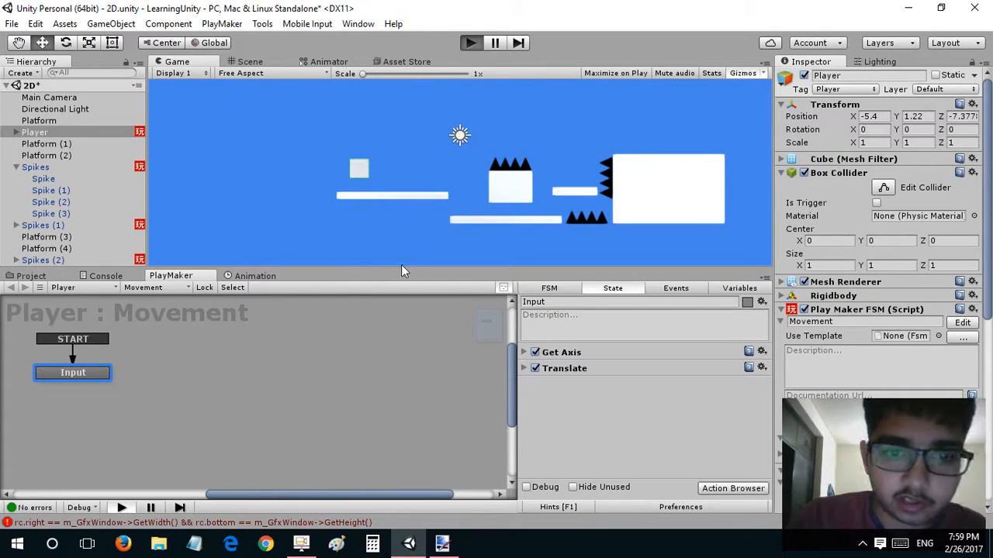
key("ctrl+p")
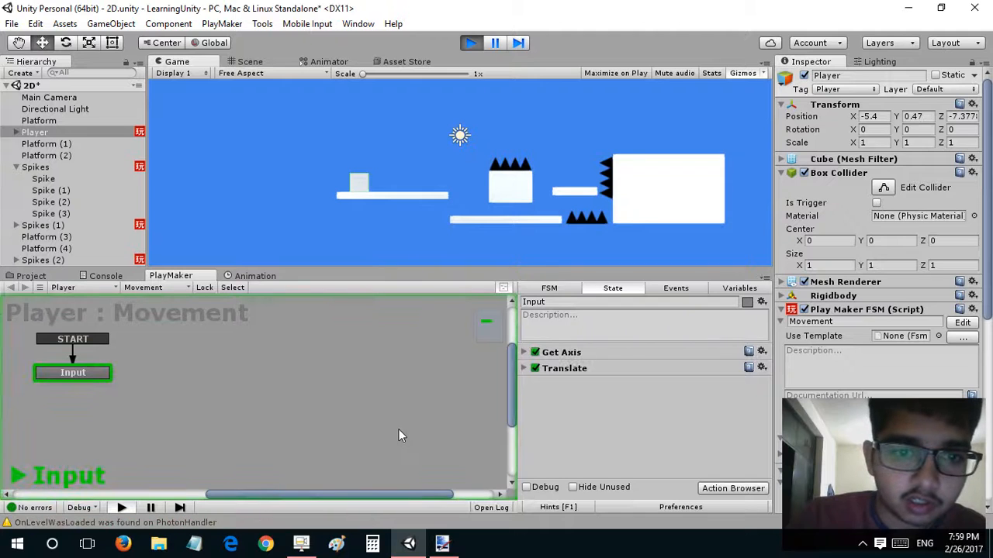
left_click_drag(366, 271, 391, 347)
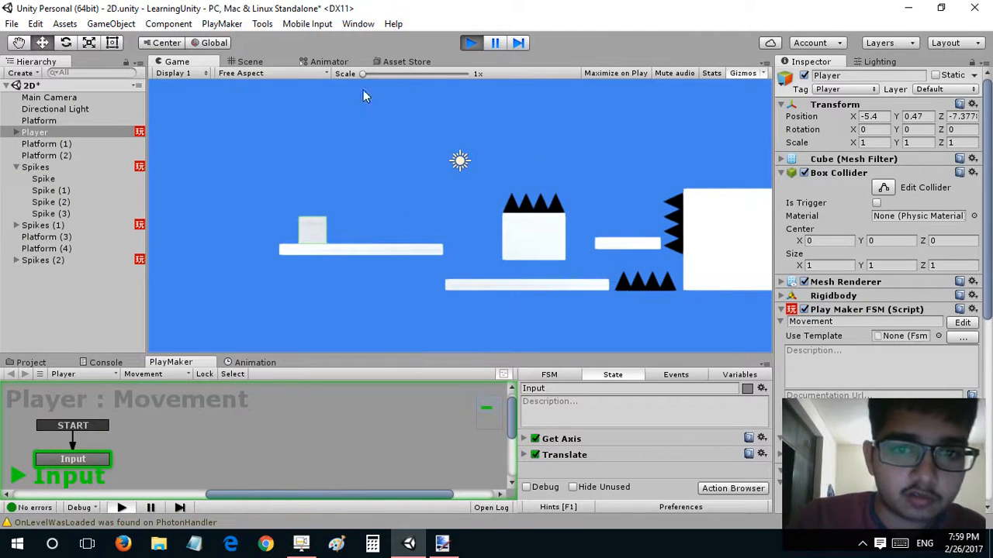
left_click_drag(206, 66, 427, 7)
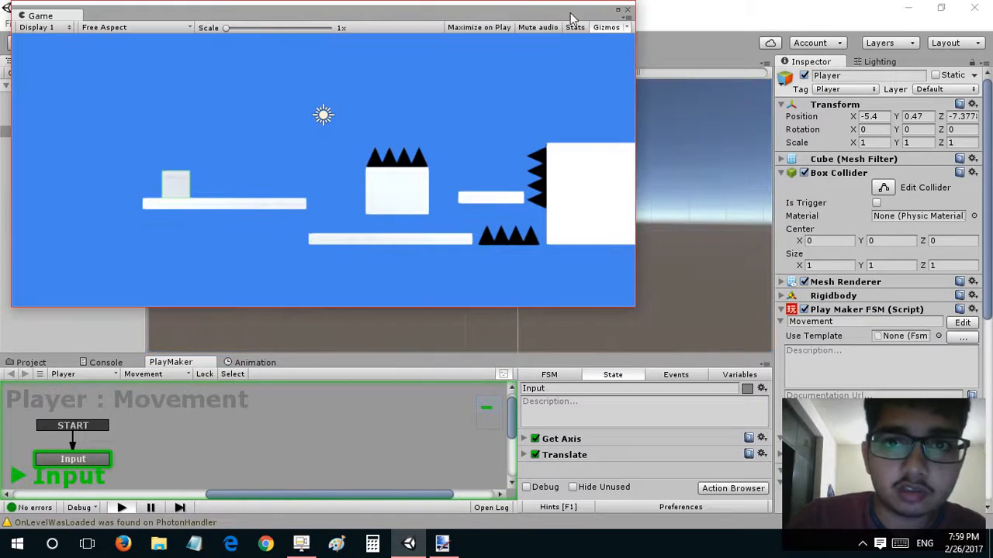
left_click(616, 12)
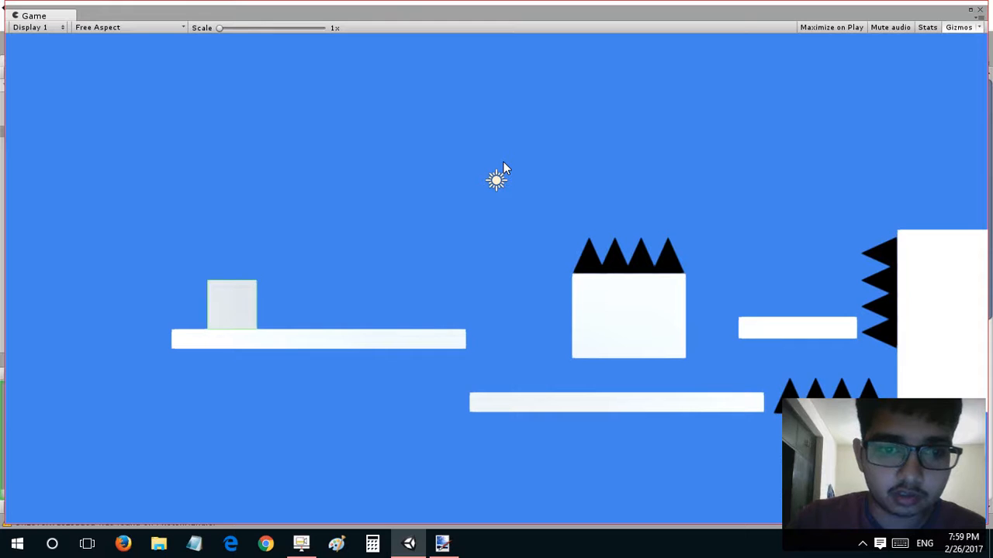
Playtest the player across to the lower platform, under the spiked block and up into the gap before the small platform.
key("Right")
key("space")
key("Right")
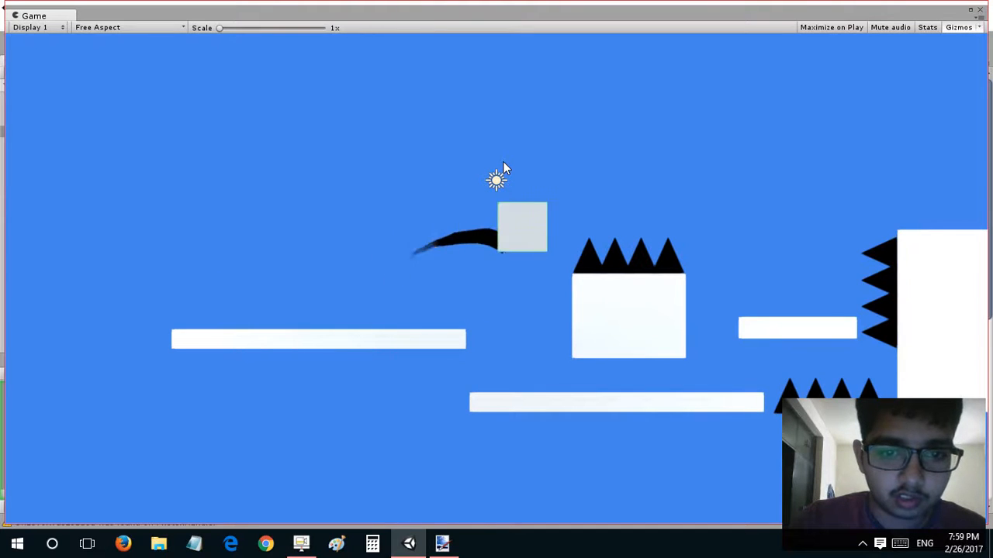
key("Right")
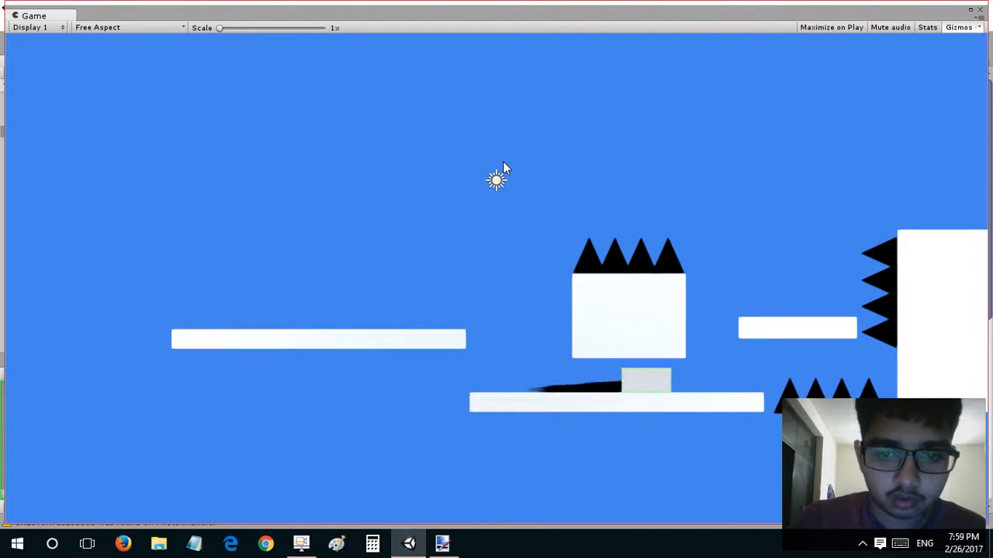
key("Left")
key("space")
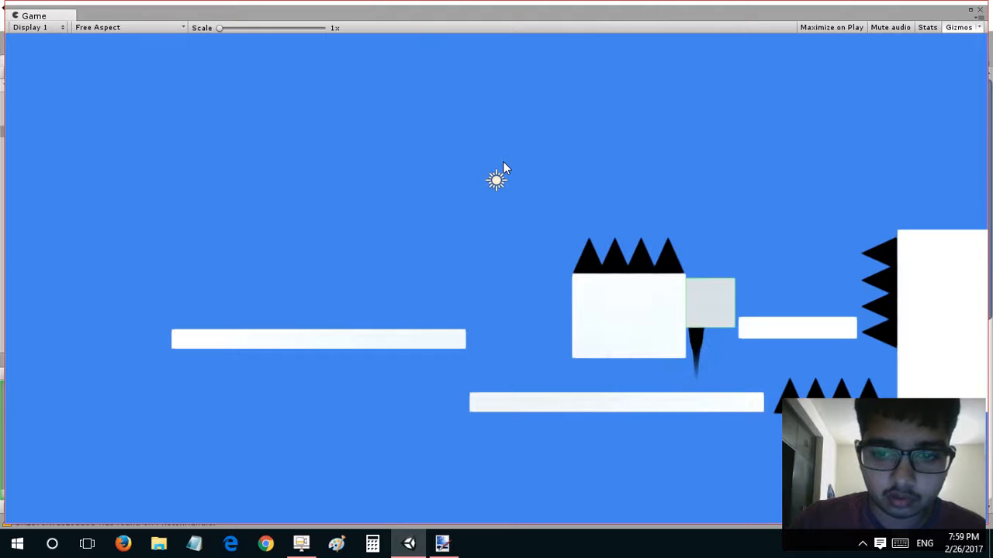
key("Right")
Drop the player back to the lower platform, crouch it back under the spiked block and jump to the starting platform.
key("Left")
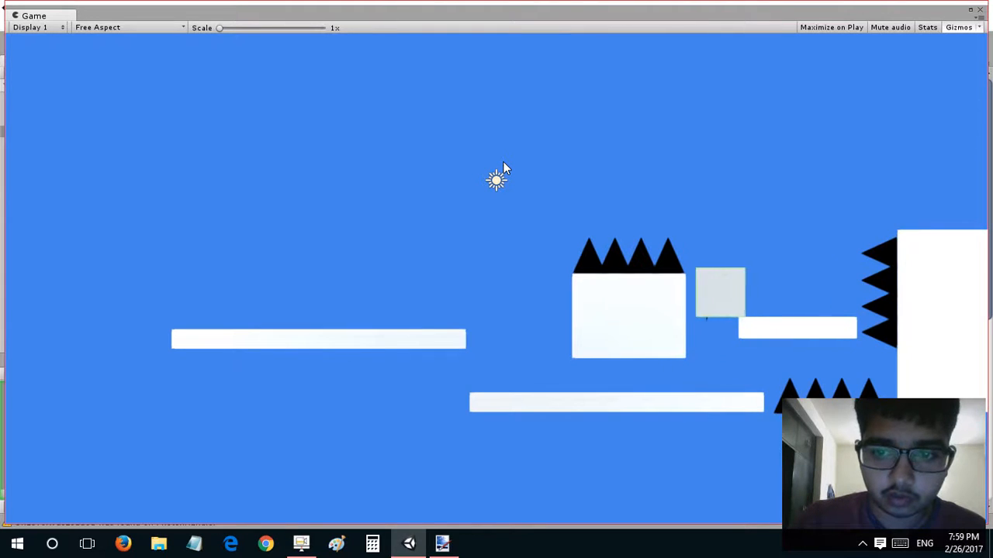
key("Left")
key("Left")
key("Left")
key("Down")
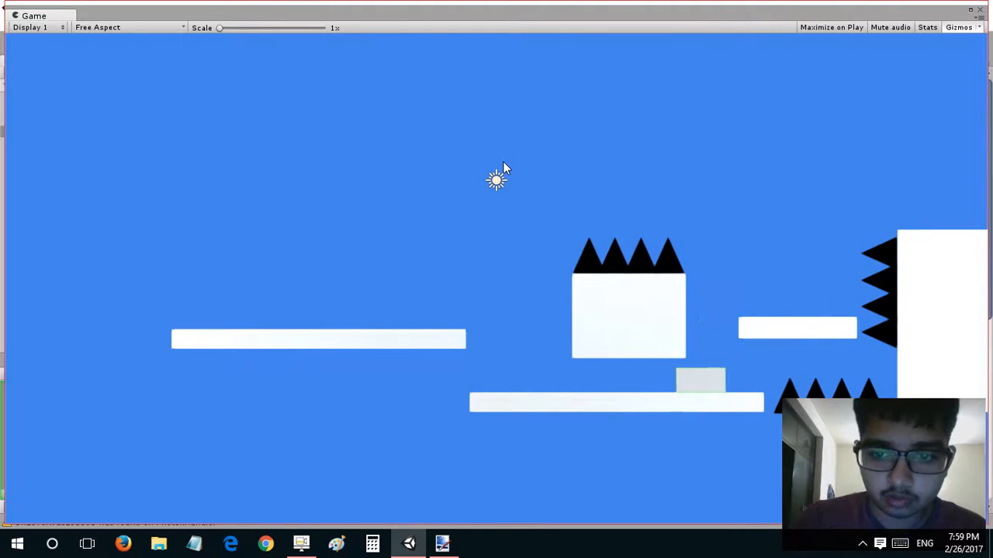
key("Left")
key("space")
key("Left")
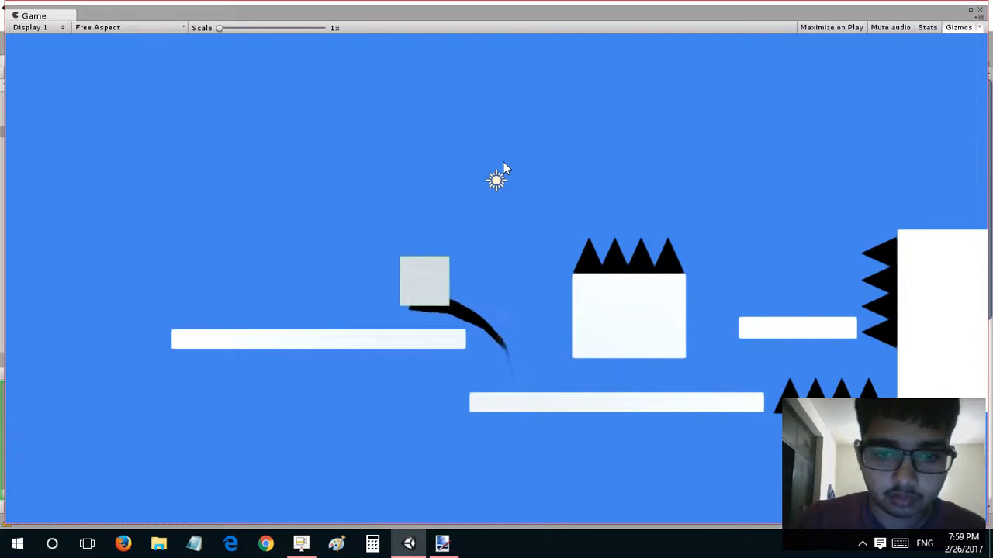
Test jumping while crouched on the starting and lower platforms.
key("Right")
key("Down")
key("space")
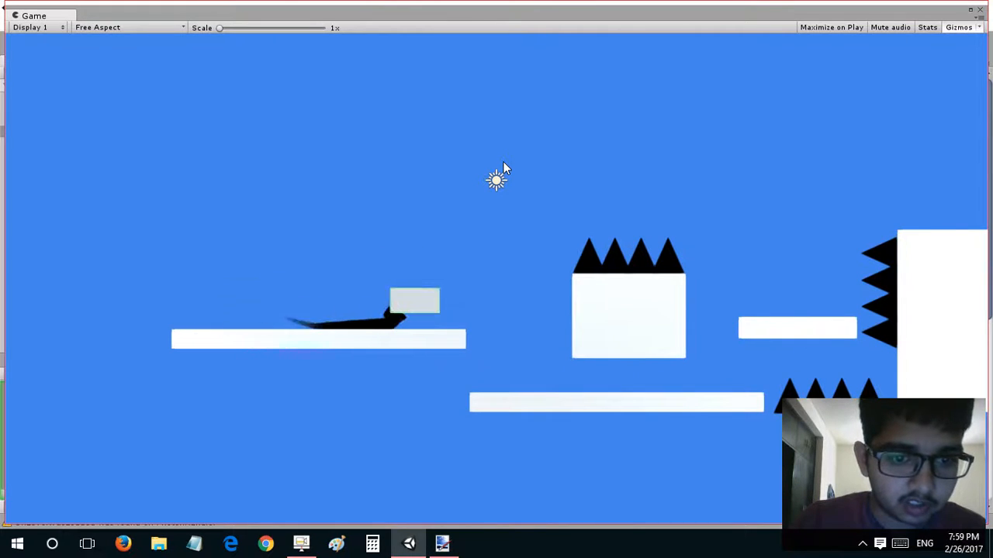
key("Down")
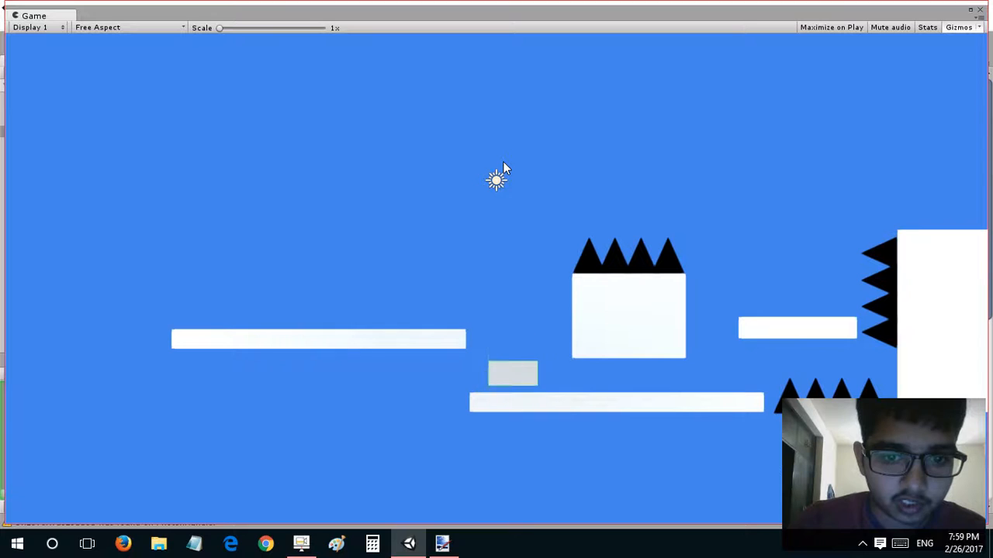
key("space")
key("Left")
key("Down")
key("space")
key("Right")
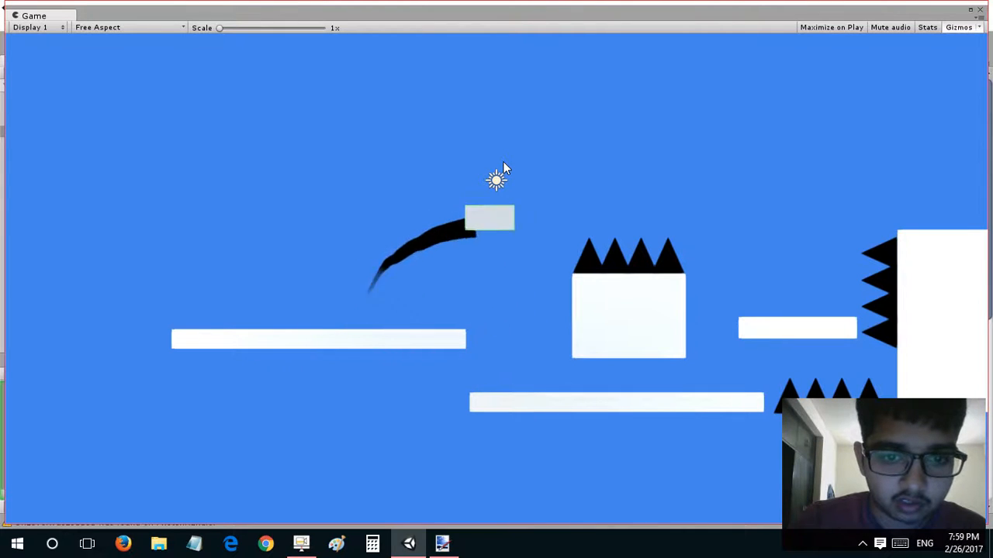
Move the crouched player under the spiked block again and test crouched and standing landings on the small platform.
key("Right")
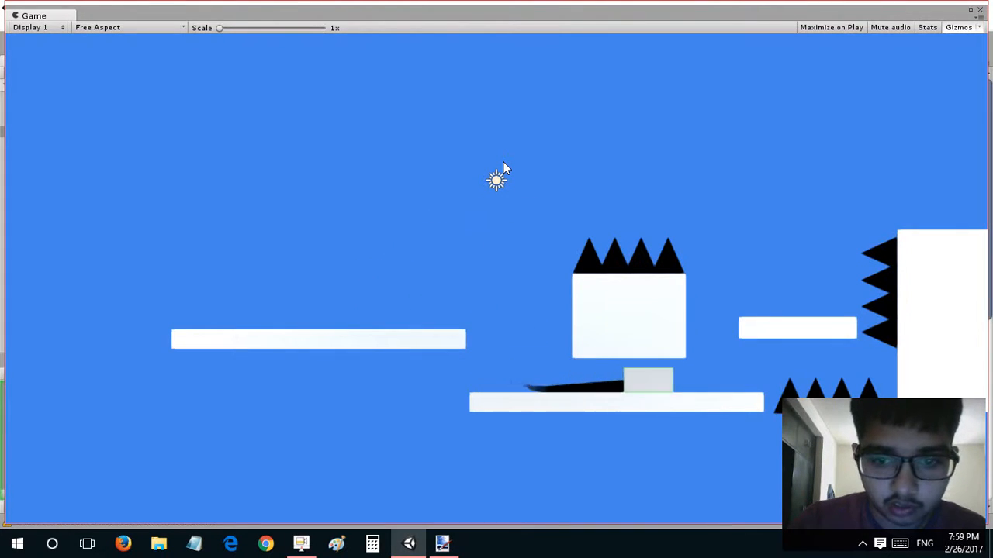
key("space")
key("Right")
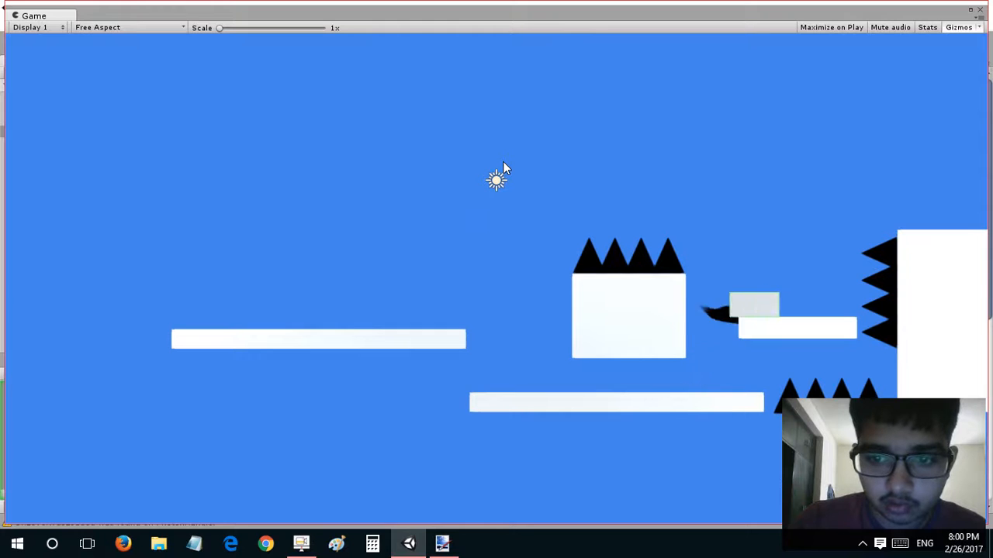
key("Left")
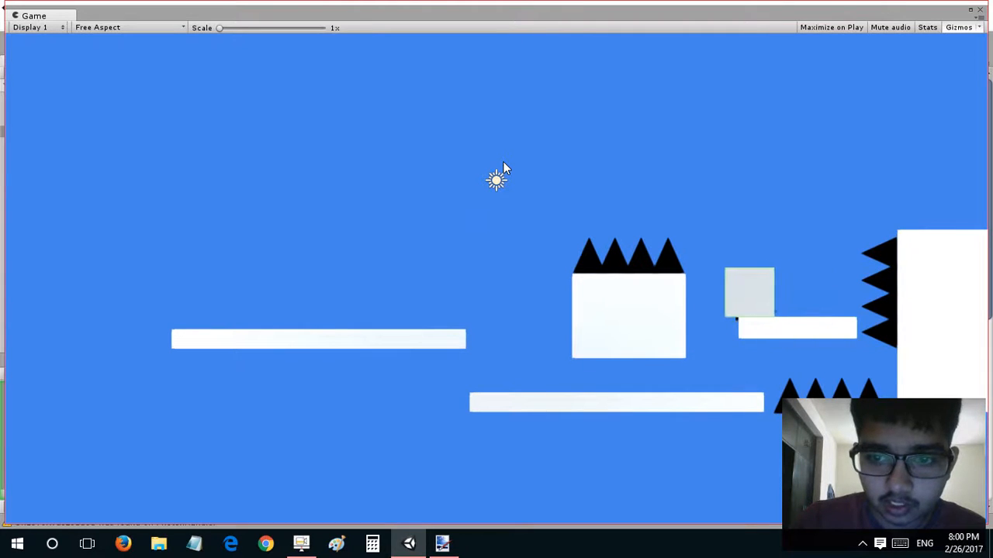
key("space")
key("Right")
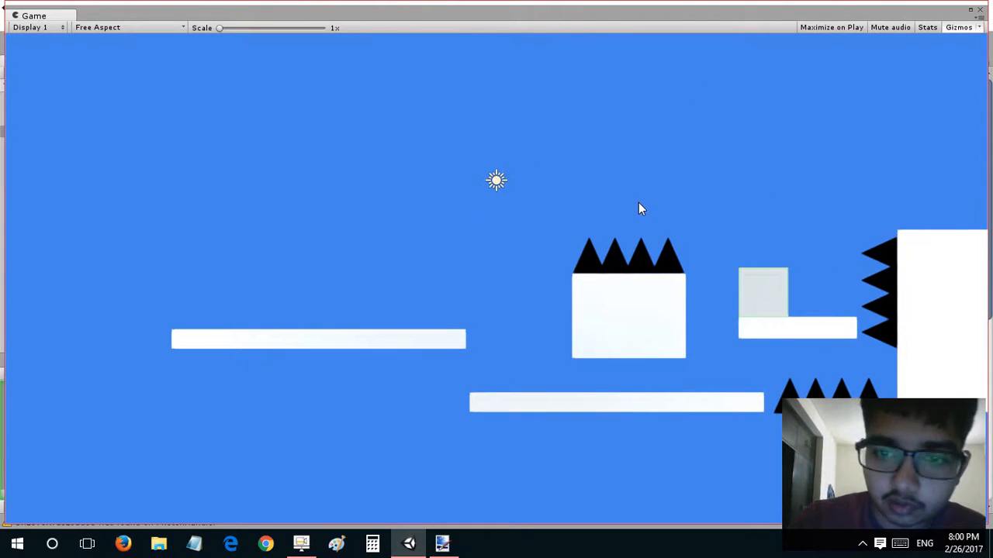
Test jumping and moving the player back and forth along the small platform up to its edges beside the wall spikes.
key("space")
key("Right")
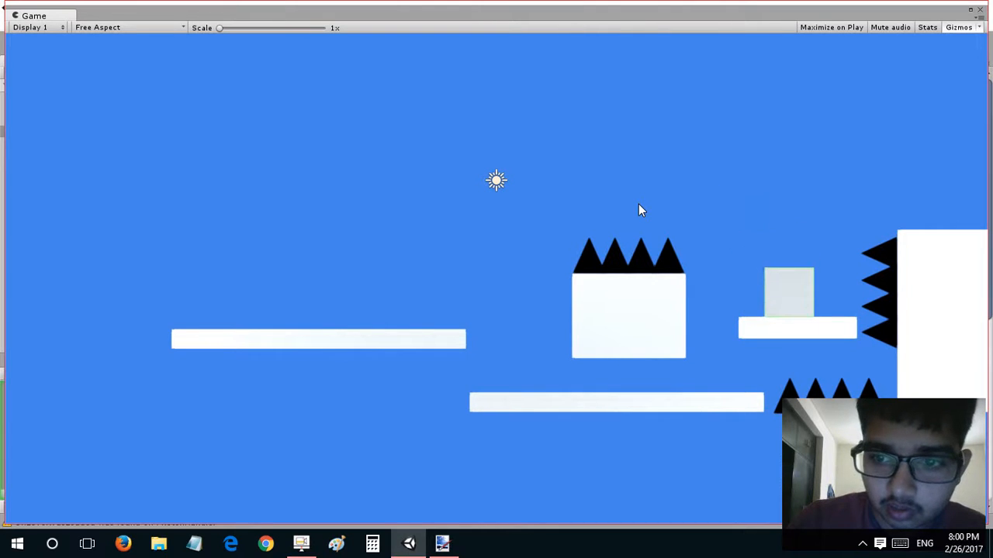
key("Right")
key("Left")
key("Left")
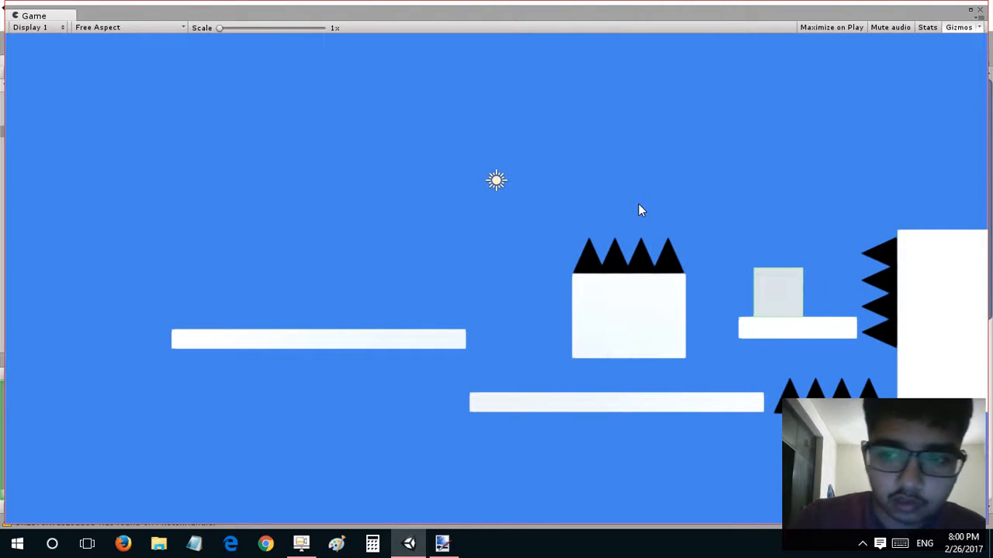
key("Right")
key("Left")
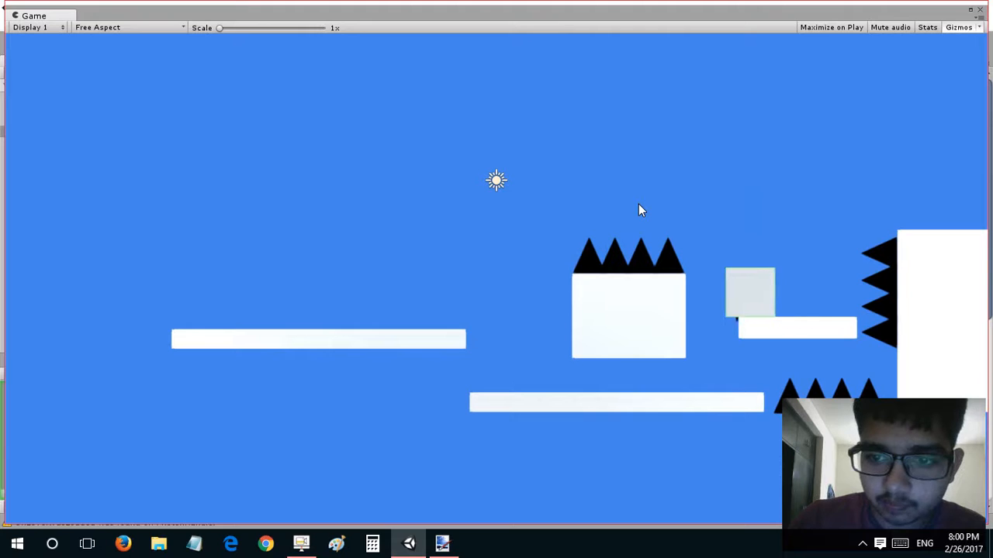
key("Right")
key("Right")
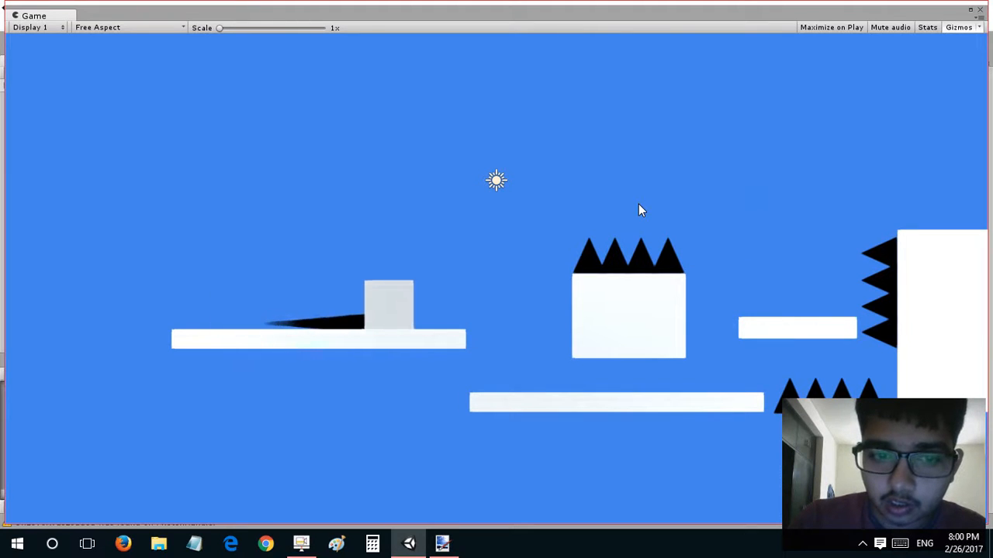
Crouch the player under the spiked block on the lower platform and jump through the gap towards the small platform.
key("Down")
key("Right")
key("Right")
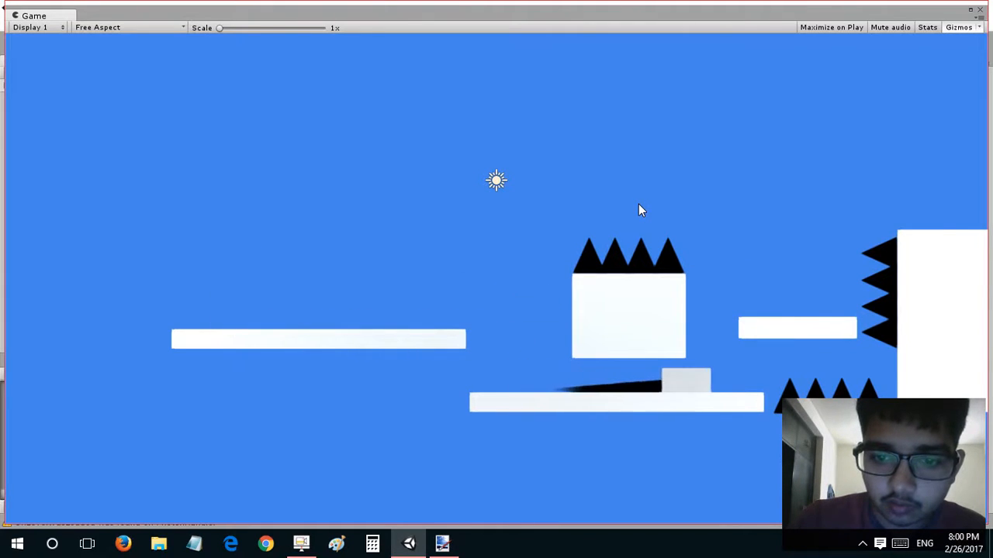
key("Left")
key("Up")
key("Right")
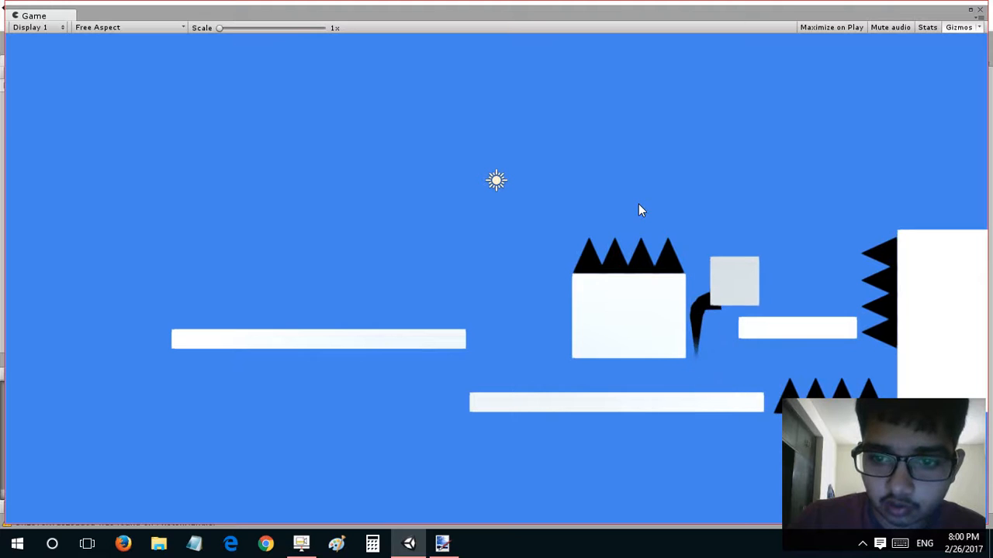
Jump the player from the small platform over the wall spikes onto the tall block and test a jump there.
key("Up")
key("Right")
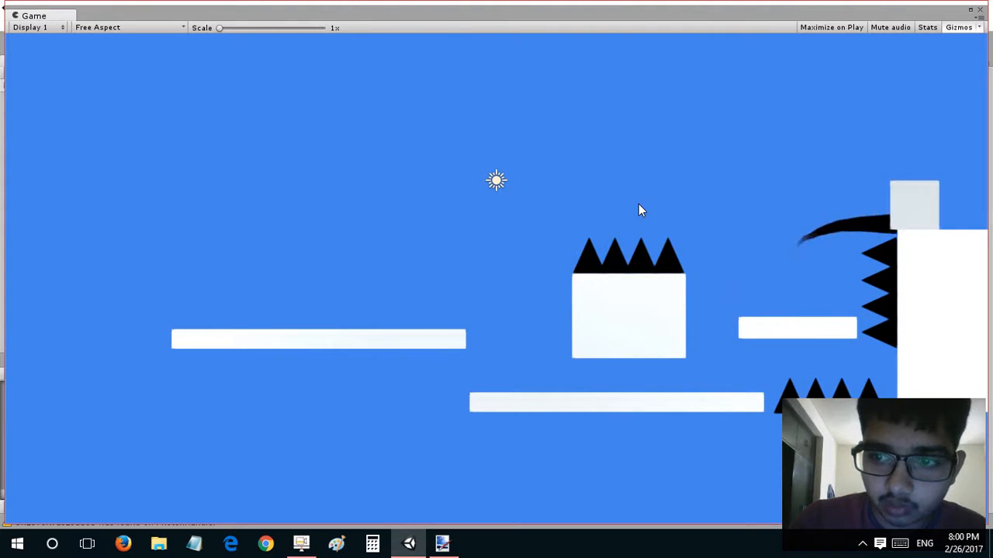
key("Left")
key("Up")
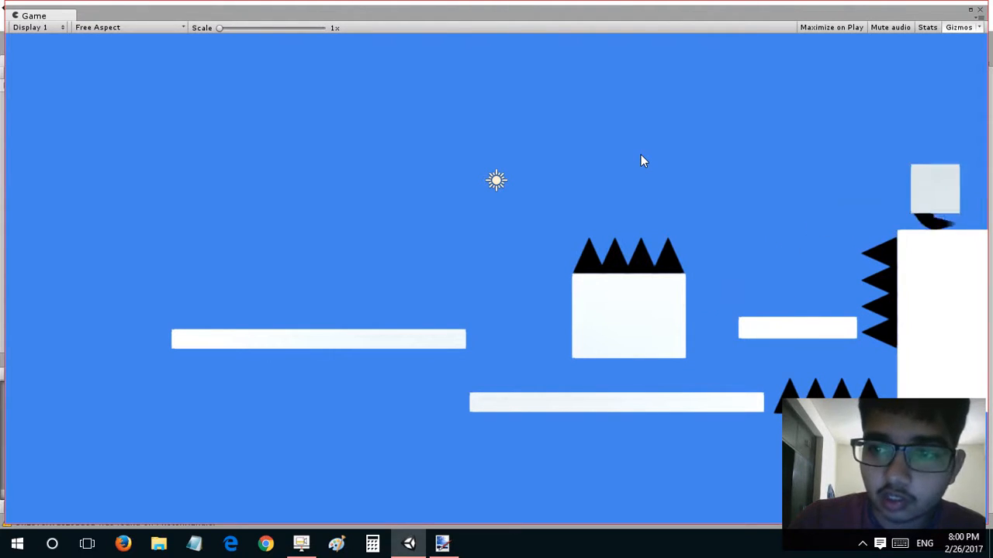
Bring the player back over the small platform and under the spiked block, and jump it onto the starting platform.
key("Left")
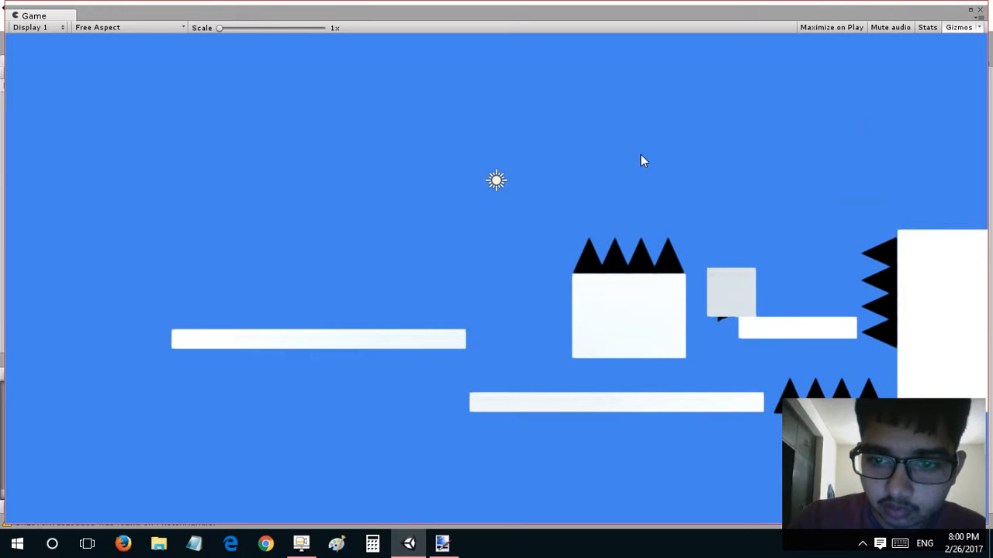
key("Left")
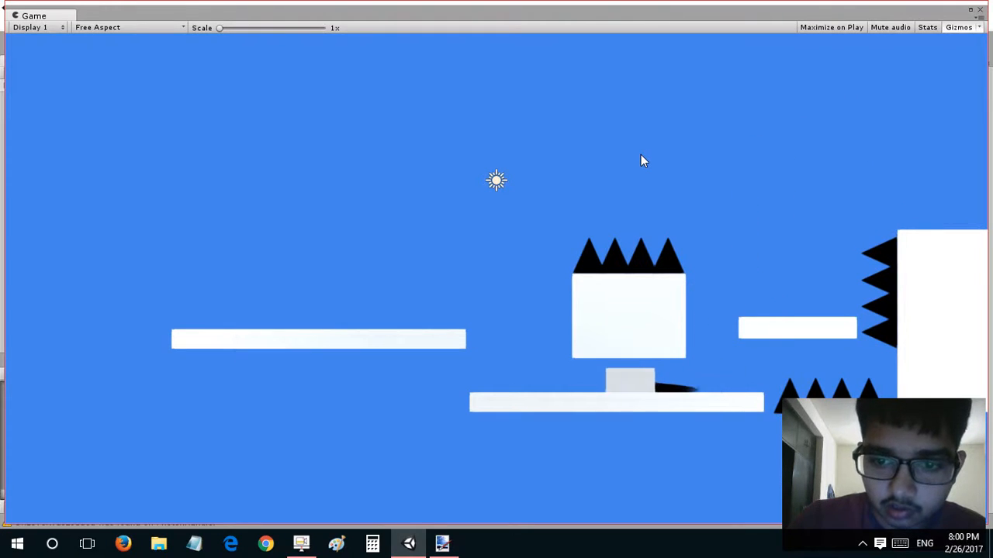
key("Up")
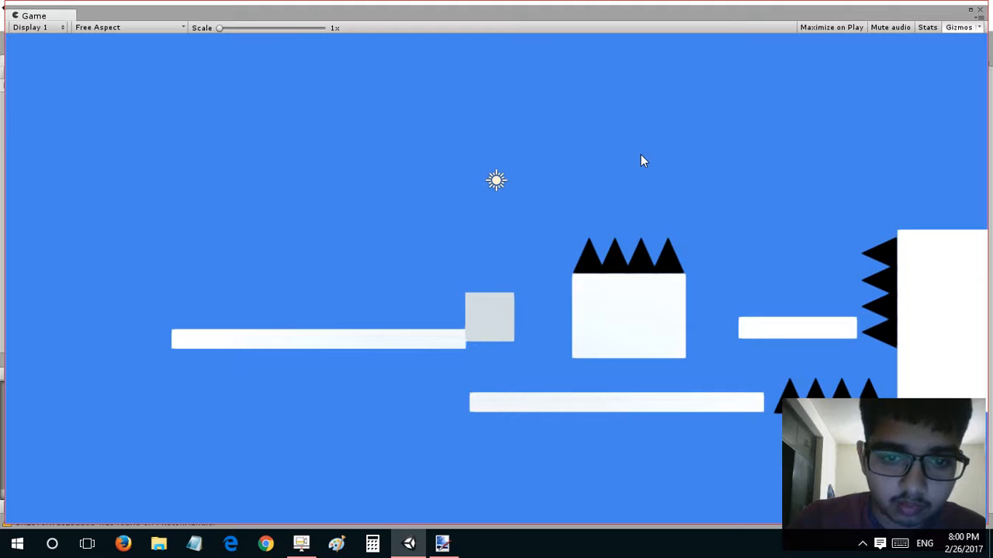
key("Up")
key("Left")
key("Left")
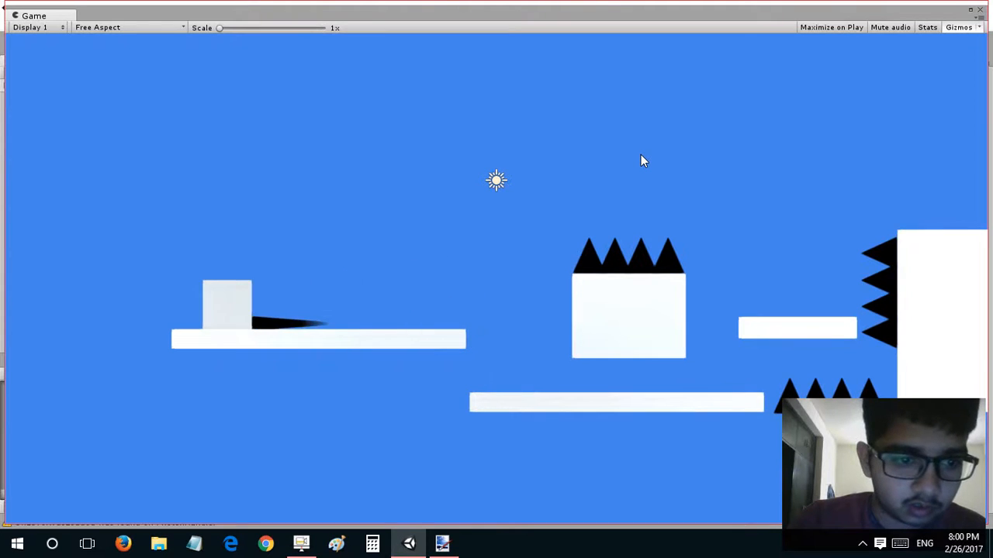
Test the player at both edges of the starting platform and drop it onto the lower platform.
key("Right")
key("Left")
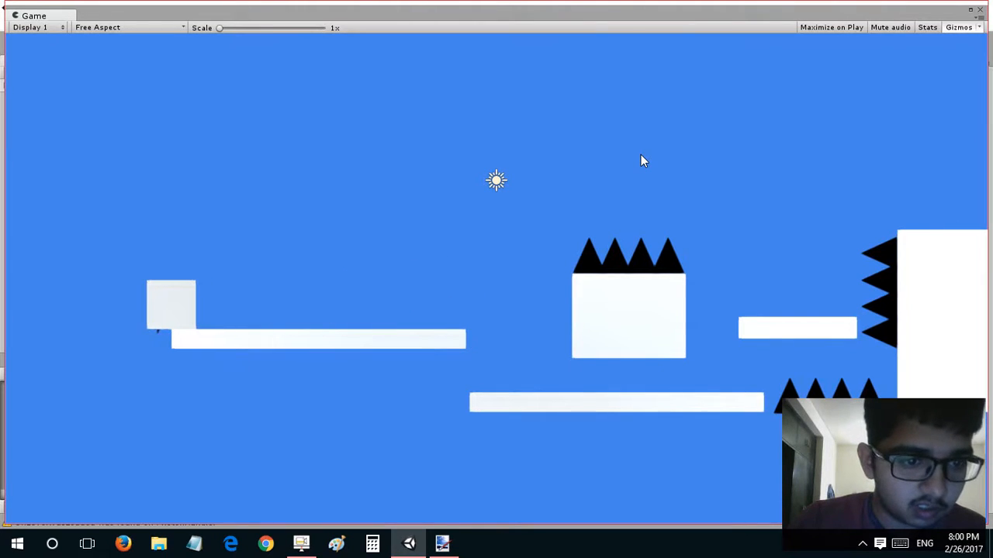
key("Right")
key("Up")
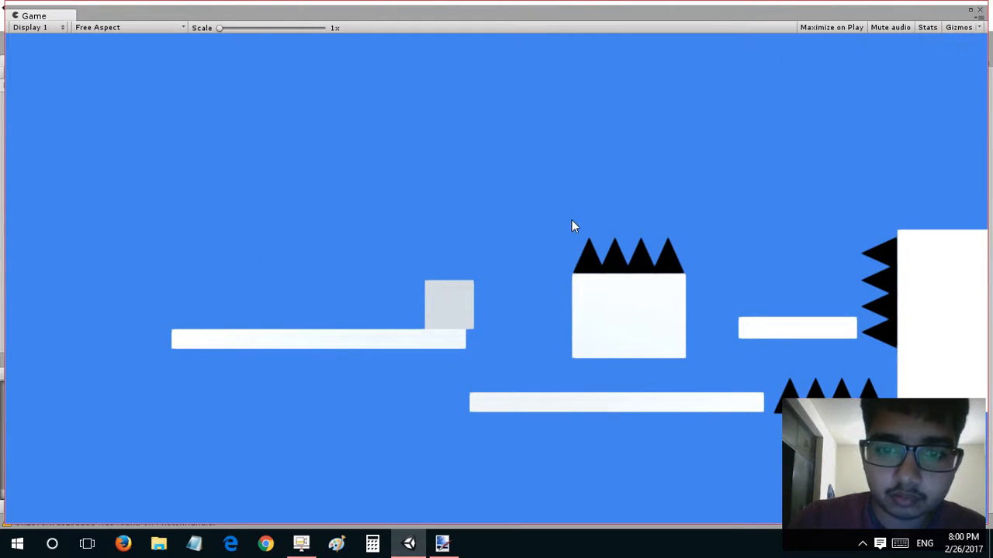
key("Up")
key("Right")
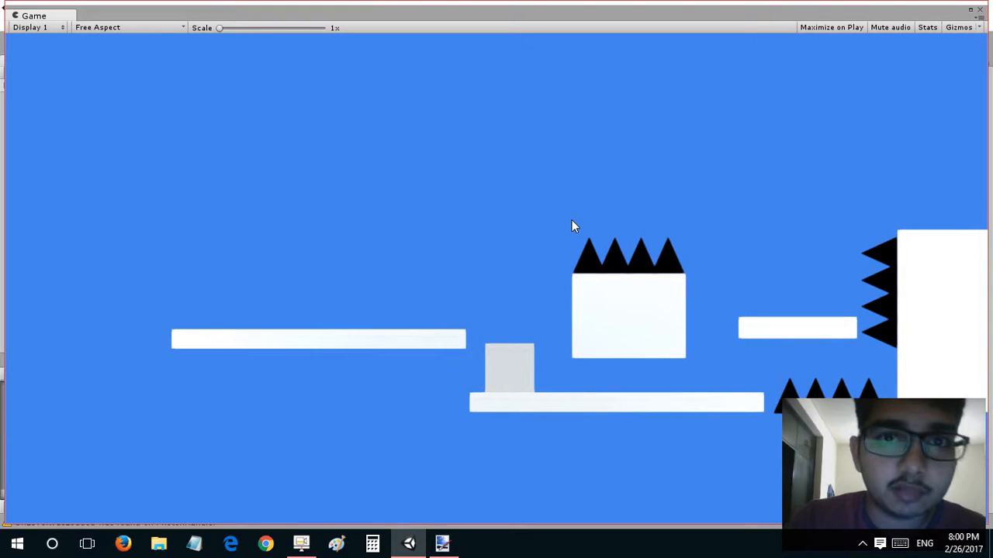
Restore the enlarged Game view and dock it between the Scene and Animator views.
double_click(493, 8)
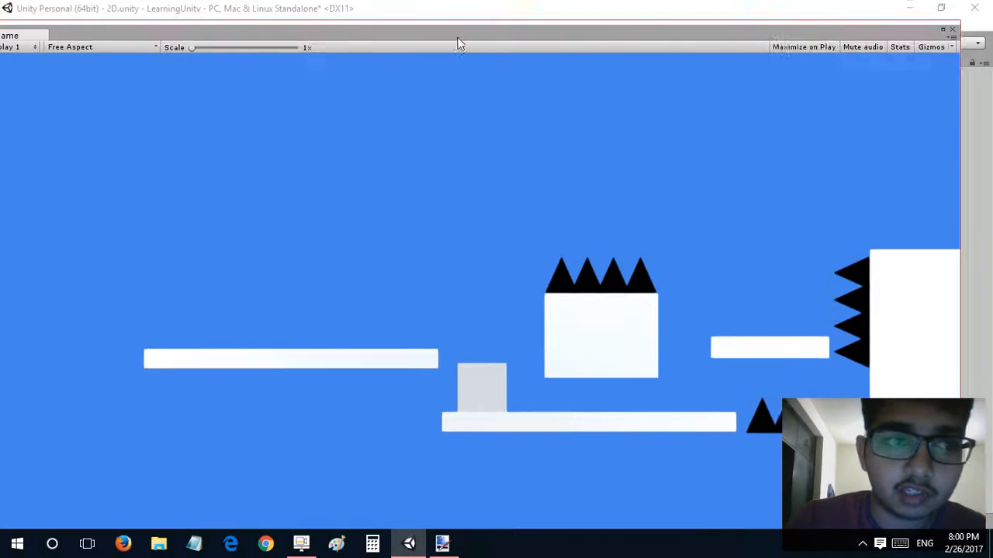
left_click_drag(192, 93, 218, 143)
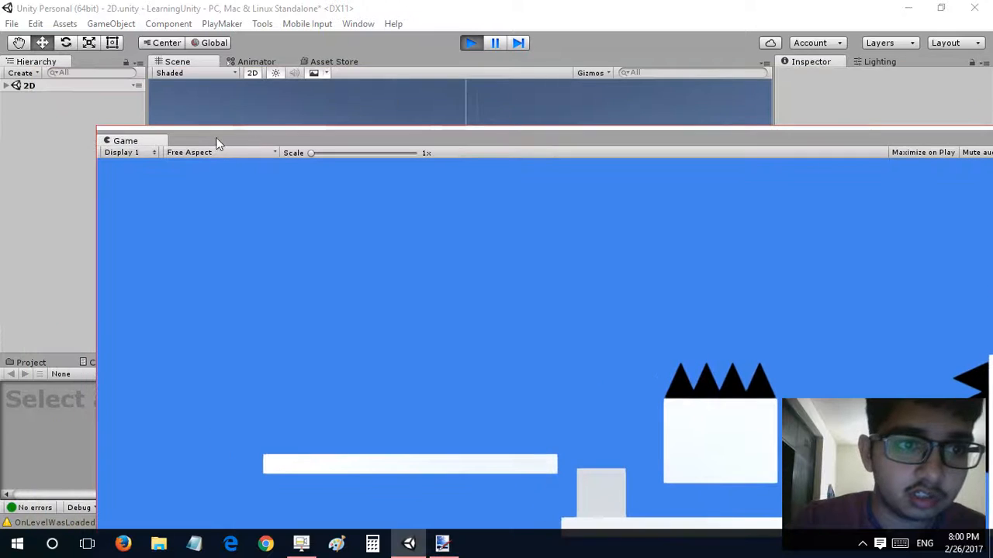
left_click_drag(159, 141, 233, 69)
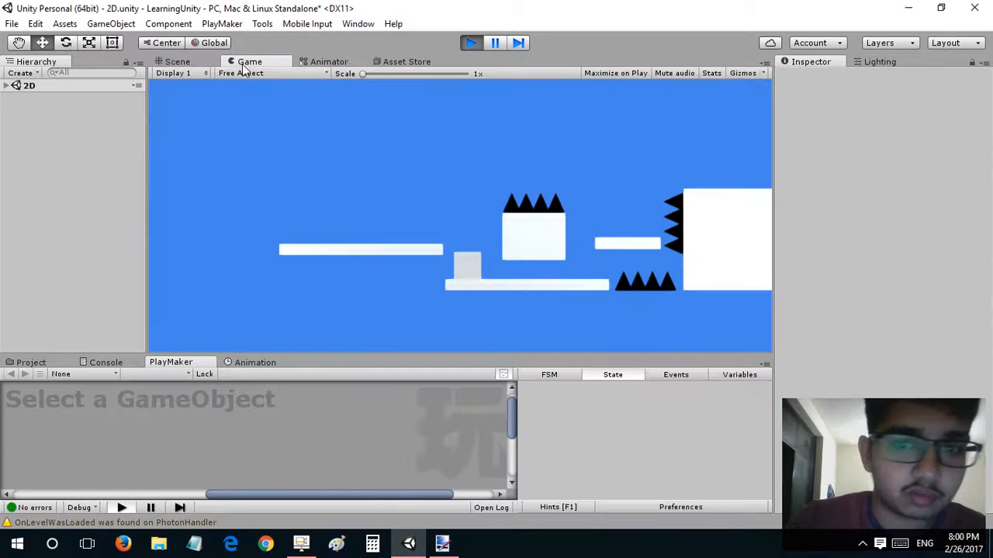
Test the crouched player moving under the spiked block in both directions on the lower platform.
key("Right")
key("Down")
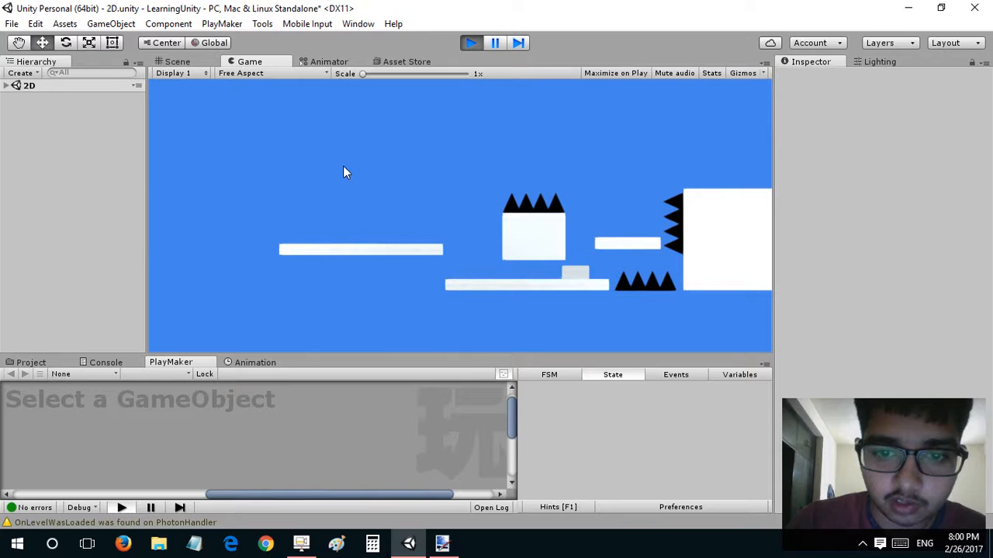
key("Left")
key("Left")
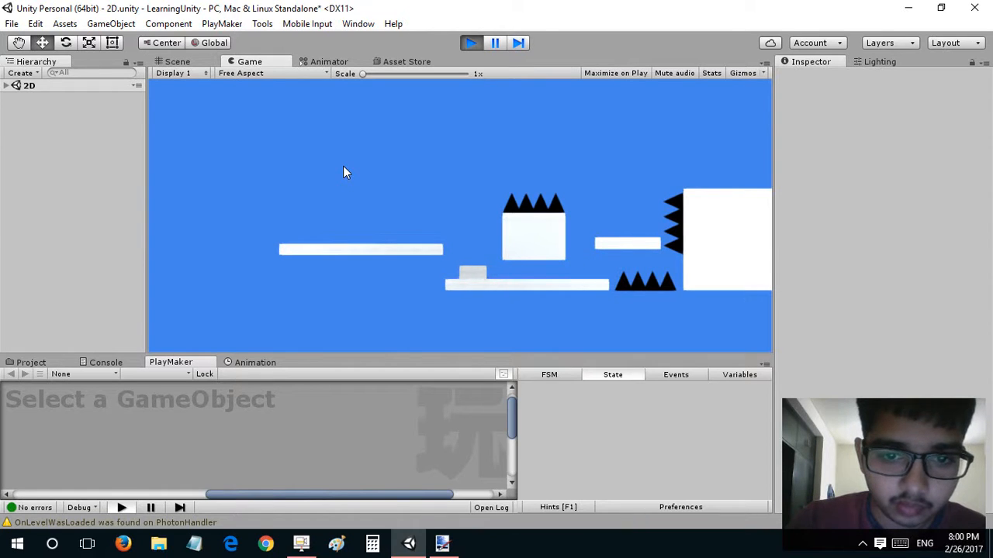
key("Down")
key("Right")
key("Right")
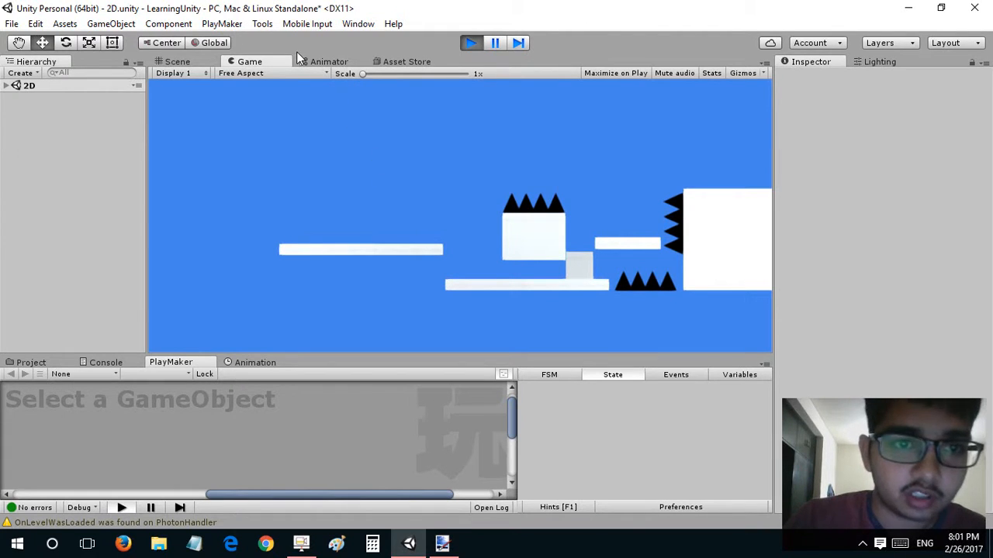
Show the Spike.png image in paint.net and return to the running game in Unity.
left_click(442, 544)
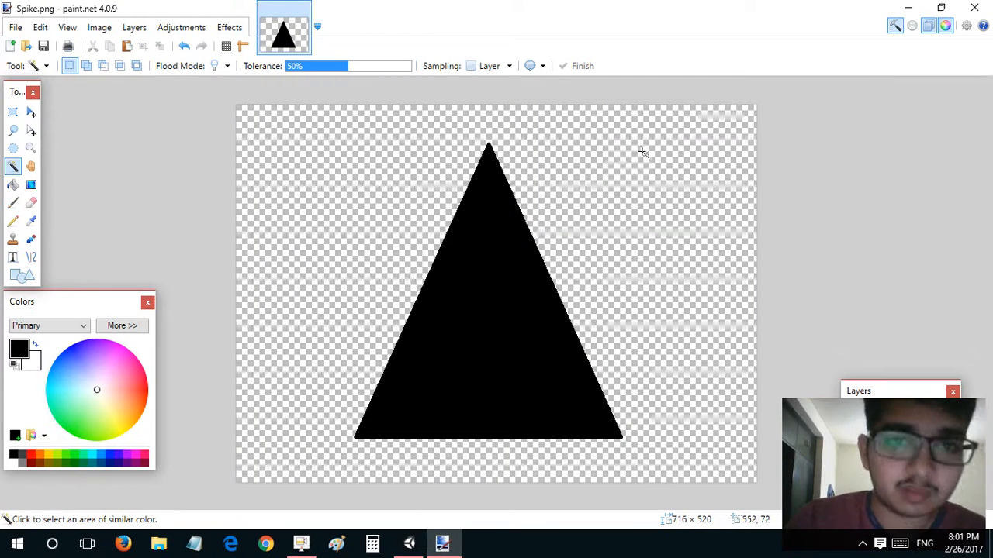
left_click(907, 8)
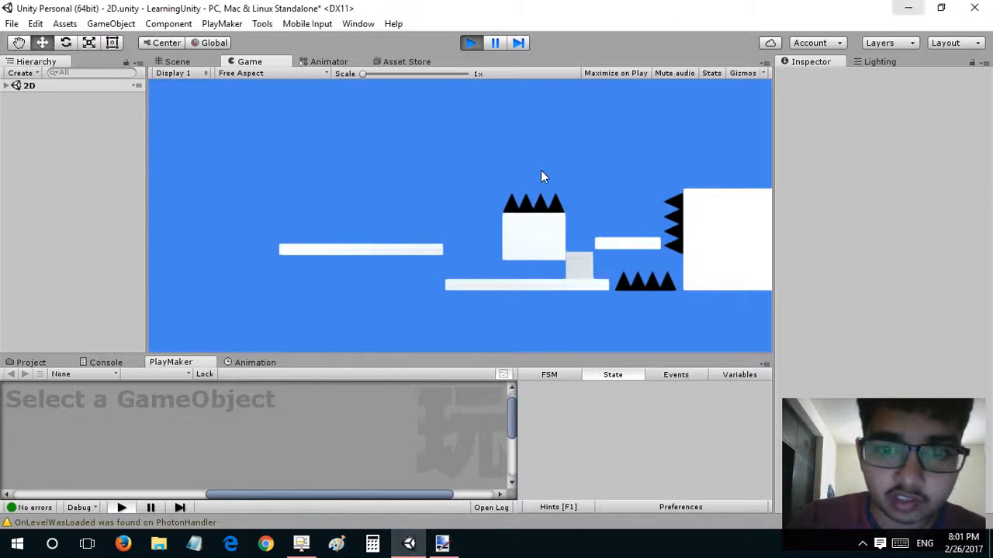
Jump the player up to the small platform, over to the tall block and back to the small platform.
key("space")
key("Right")
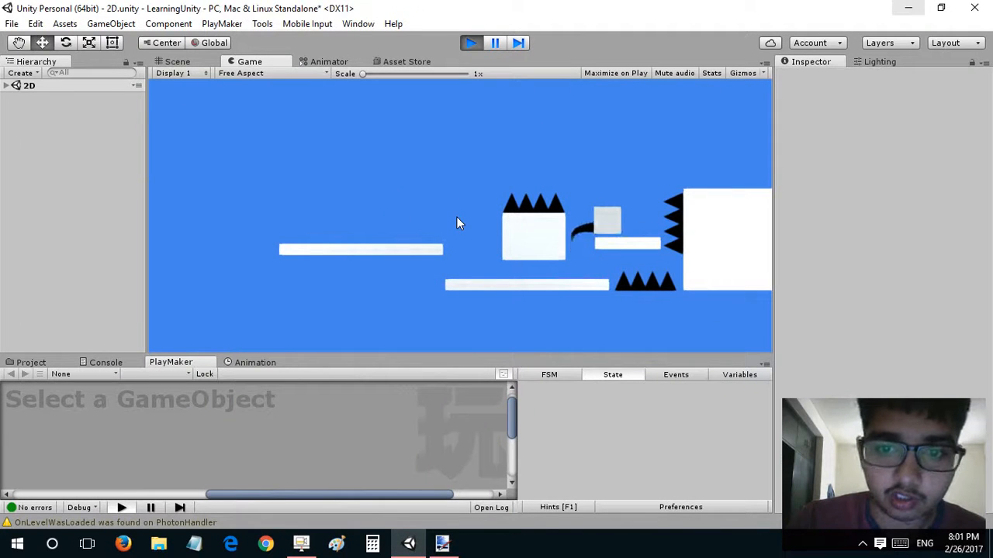
key("Right")
key("space")
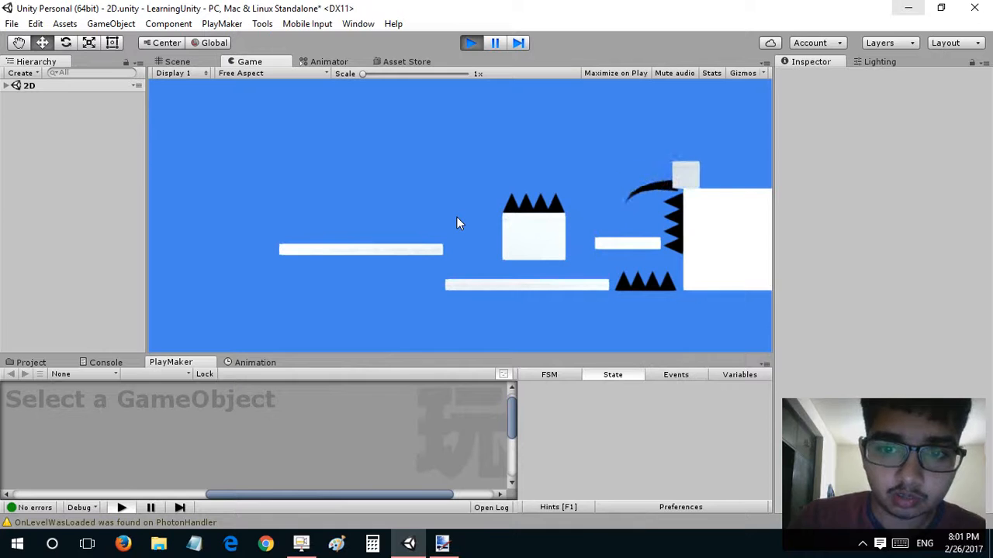
key("space")
key("Left")
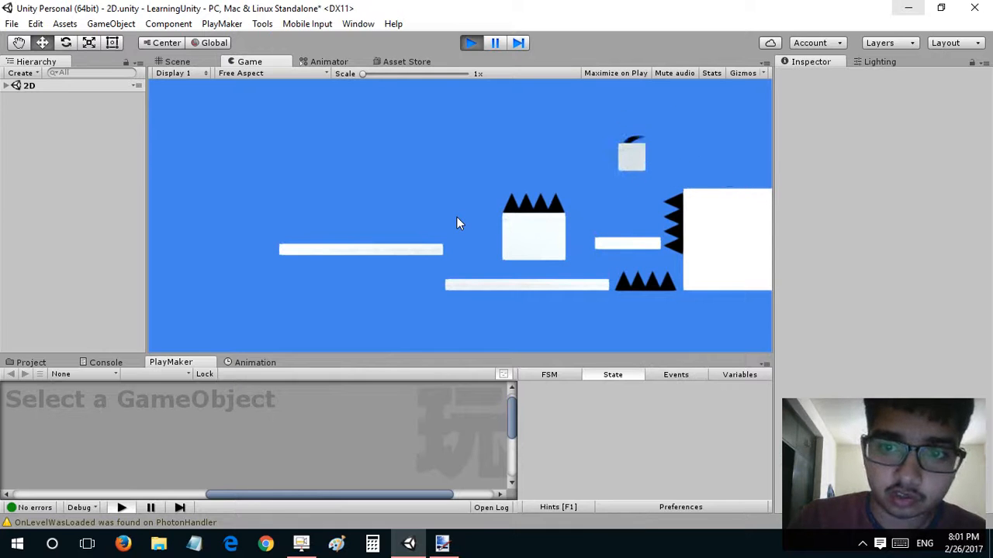
key("space")
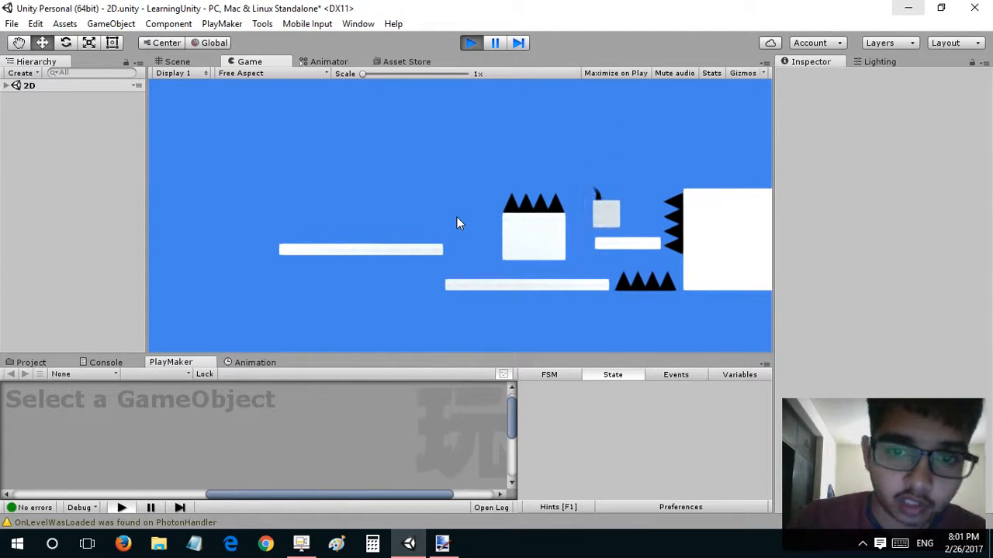
Drop the player from the small platform, pass it under the spiked block and jump back onto the starting platform.
key("Left")
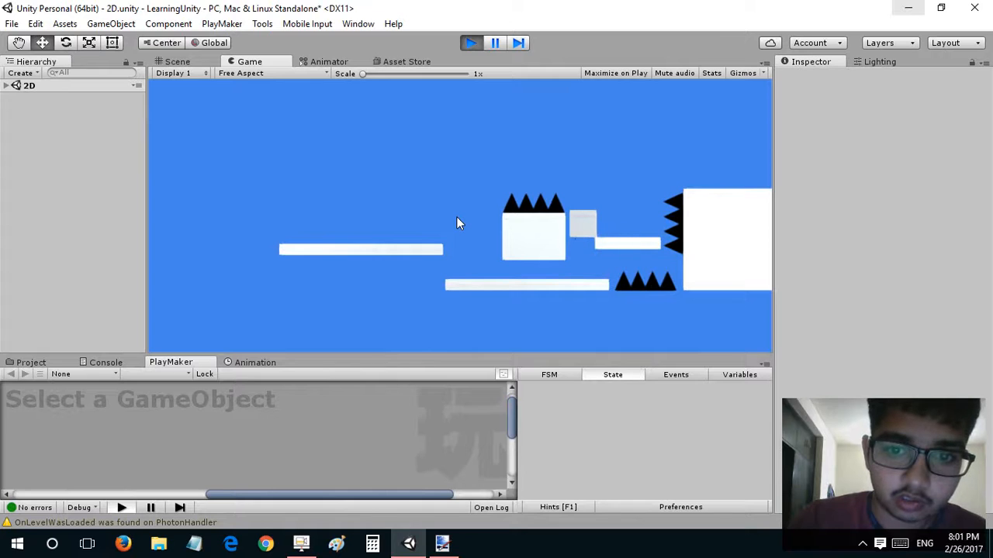
key("Left")
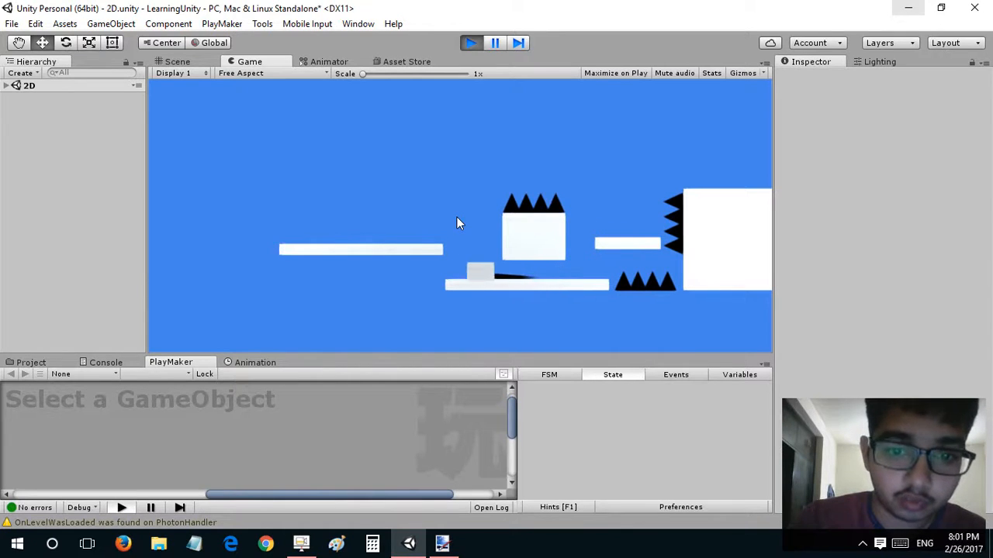
key("space")
key("Left")
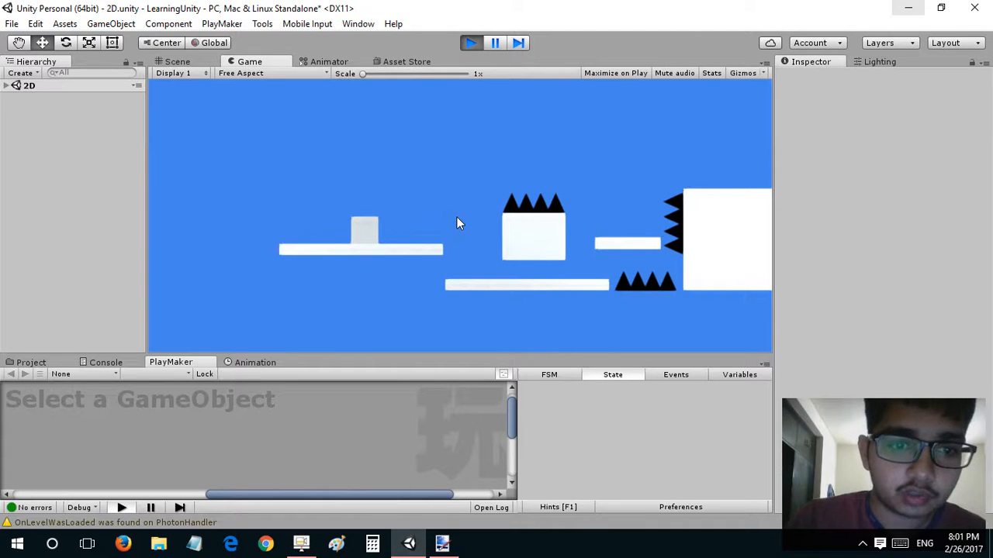
Test jumping off the starting platform's edge towards the spiked block and steering back in mid-air.
key("Right")
key("space")
key("Left")
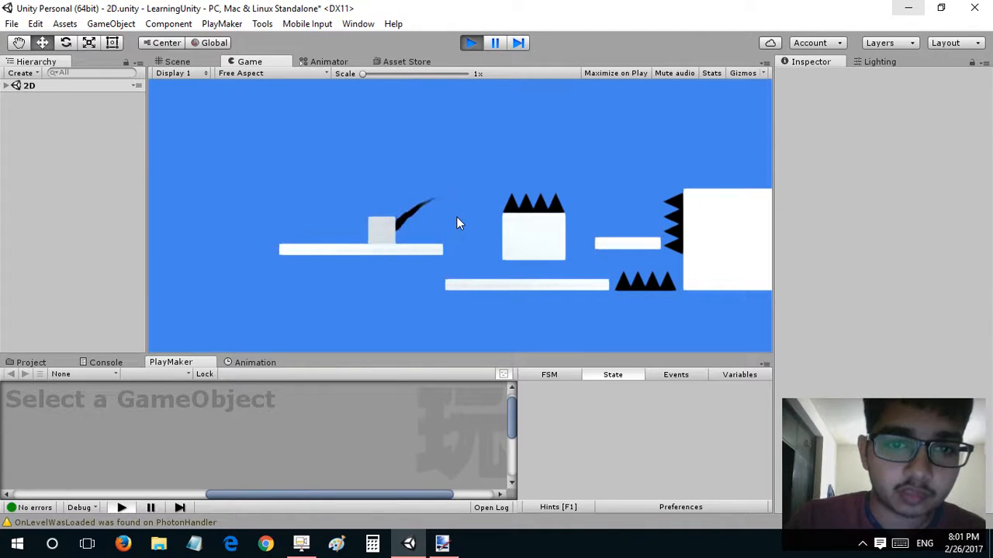
key("Right")
key("space")
key("Left")
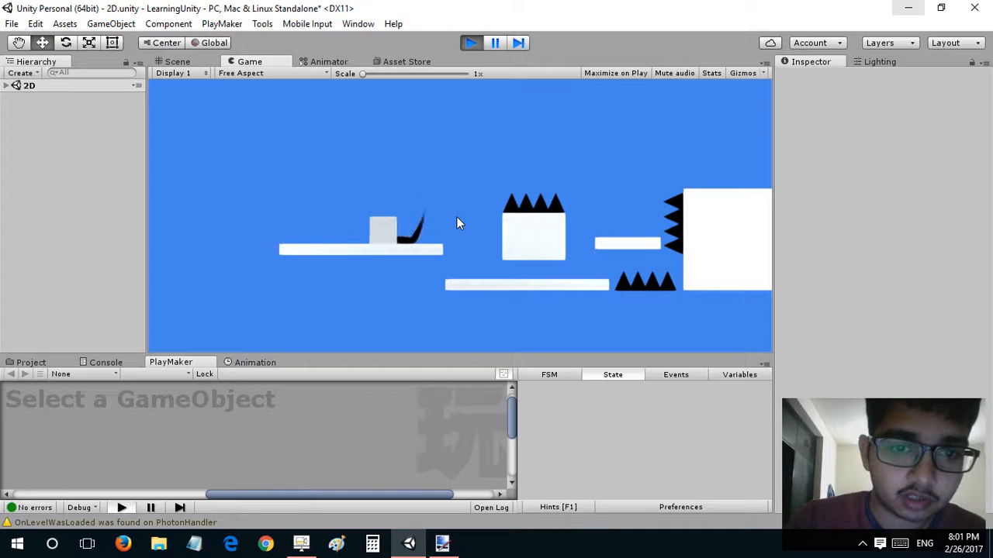
Crouch the player off the starting platform and through the passage under the spiked block.
key("space")
key("Right")
key("Down")
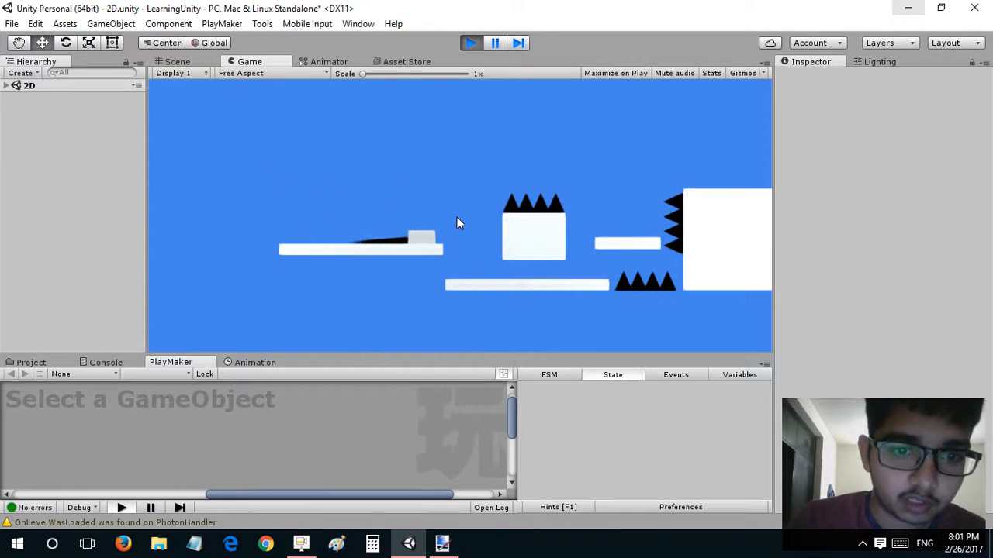
key("Down")
key("Right")
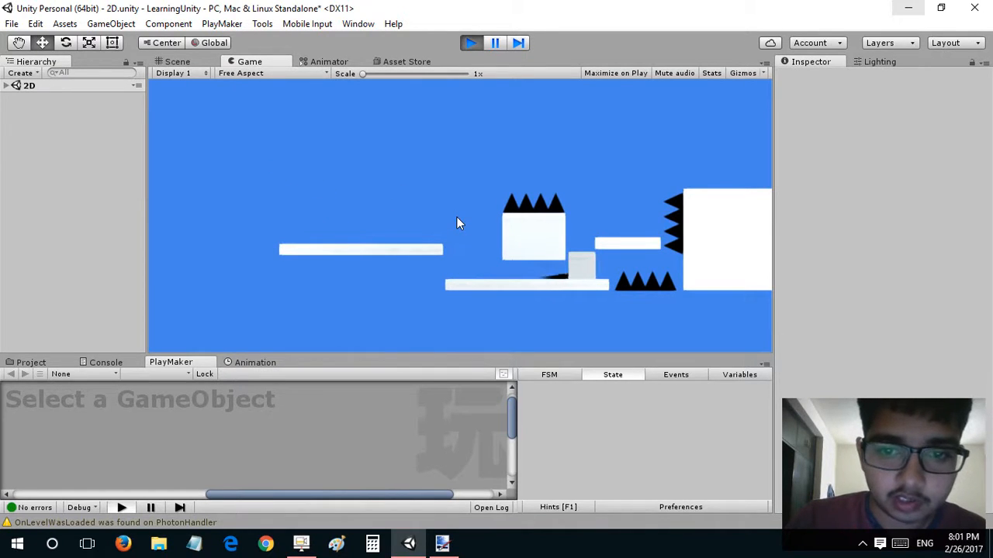
Jump the player onto the small platform and on towards the tall block above the wall spikes.
key("space")
key("Right")
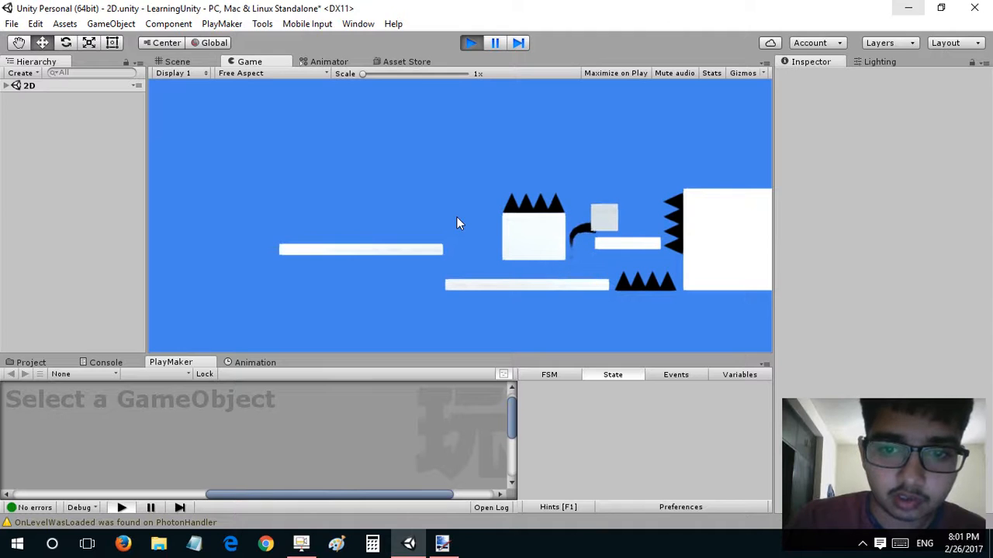
key("space")
key("Right")
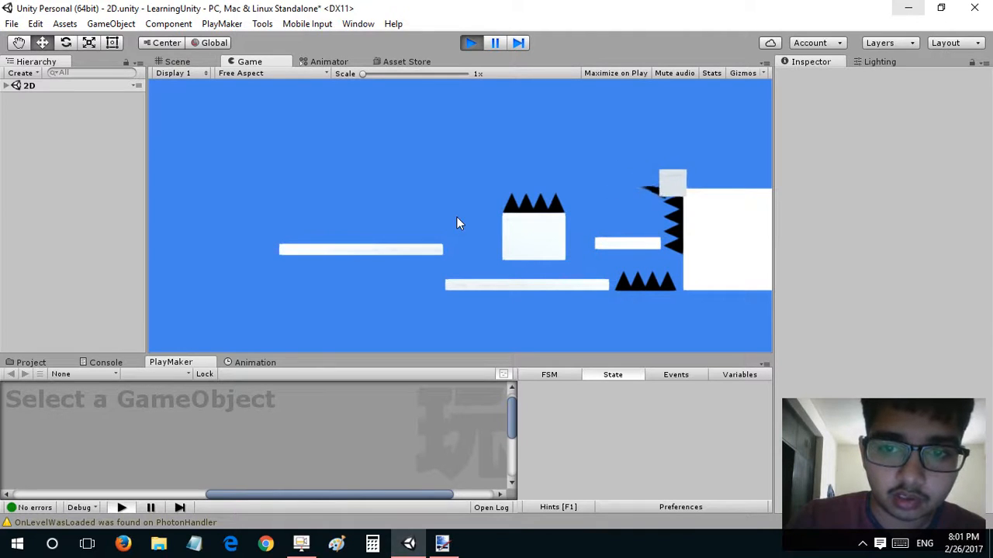
Test crouched jumps on the starting platform and move the player crouched under the spiked block again.
key("Right")
key("Down")
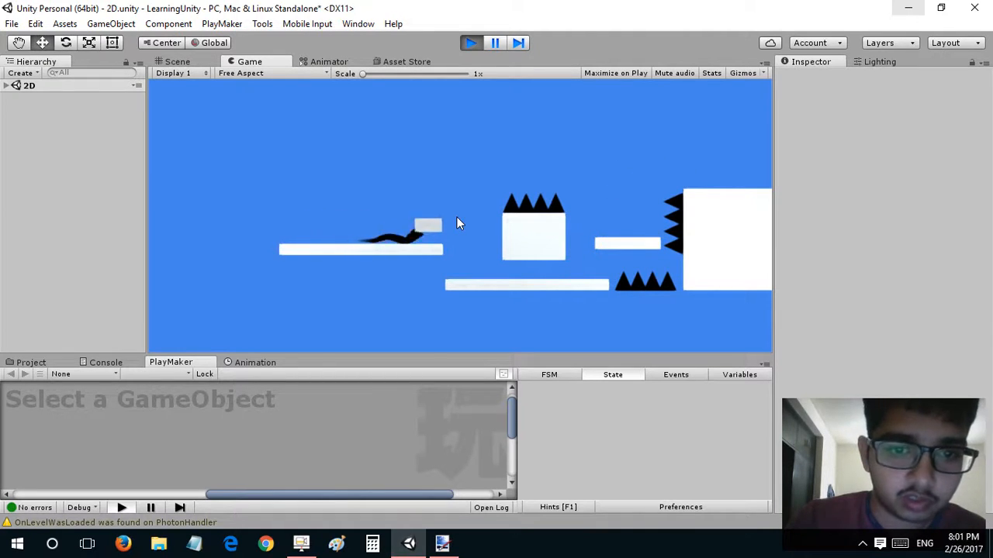
key("Right")
key("Down")
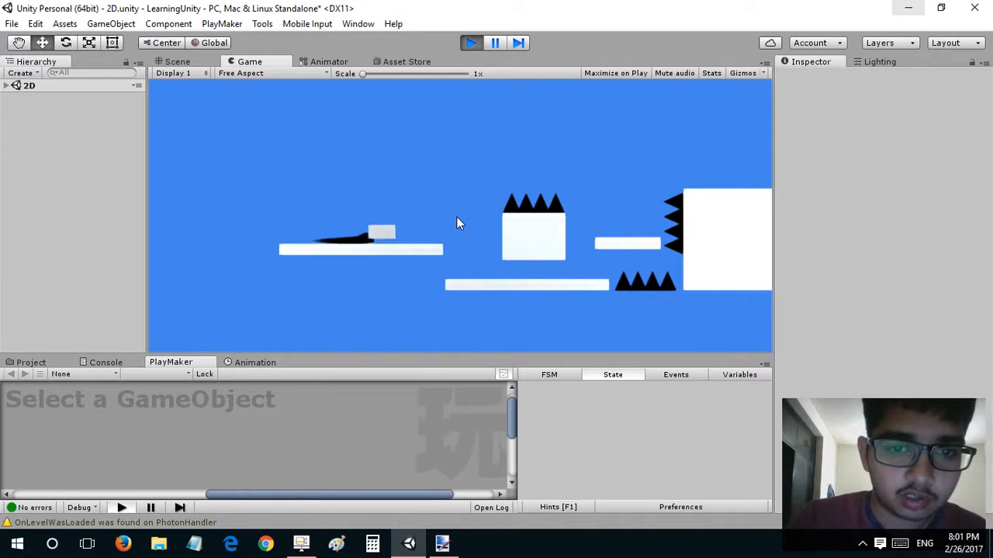
key("space")
key("Down")
key("Right")
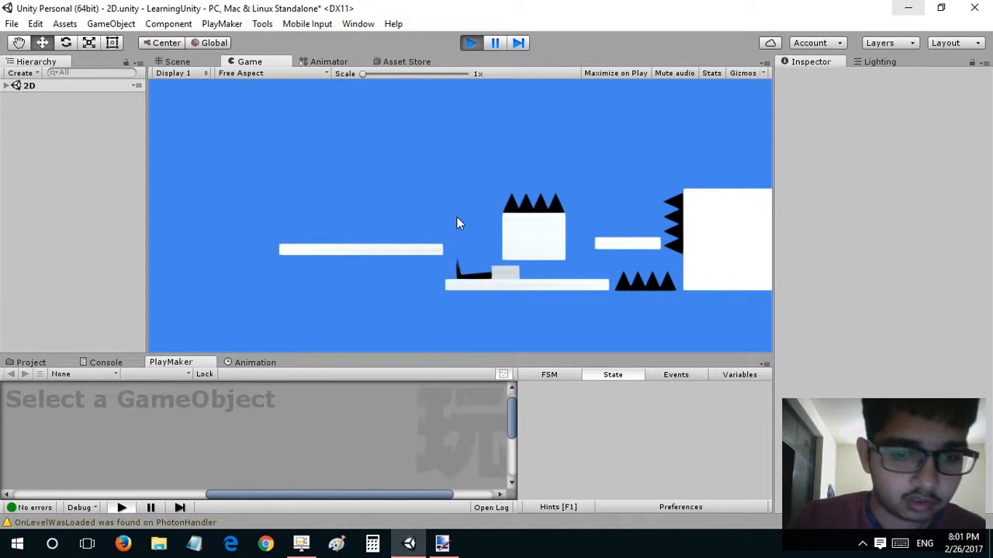
key("Right")
key("Left")
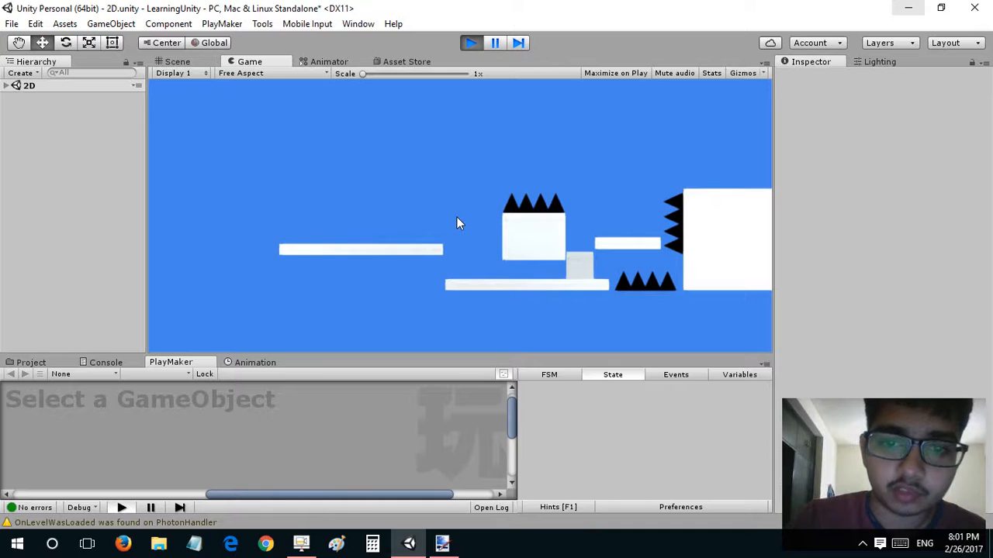